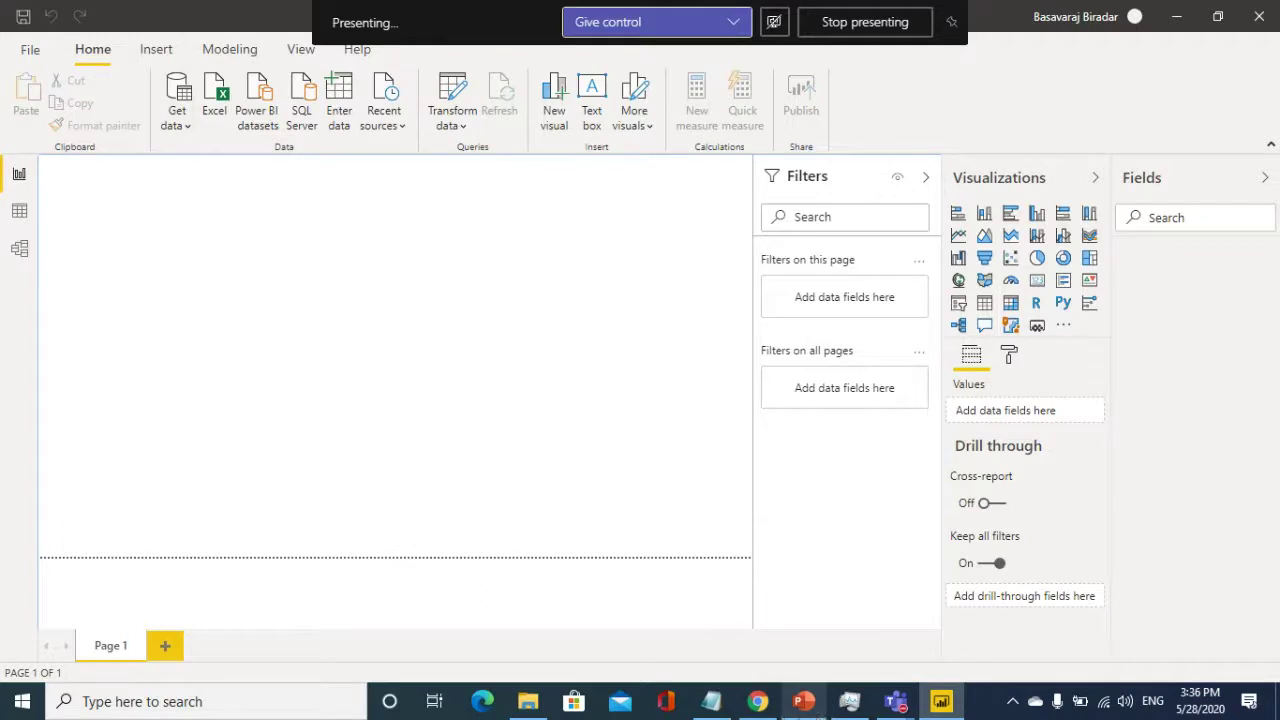
- Switch to Chrome and open 05-27-2020.csv from the csse_covid_19_daily_reports folder of the COVID-19 repository
{"action": "mouse_move", "coordinate": [757, 701]}
{"action": "left_click", "coordinate": [757, 578]}
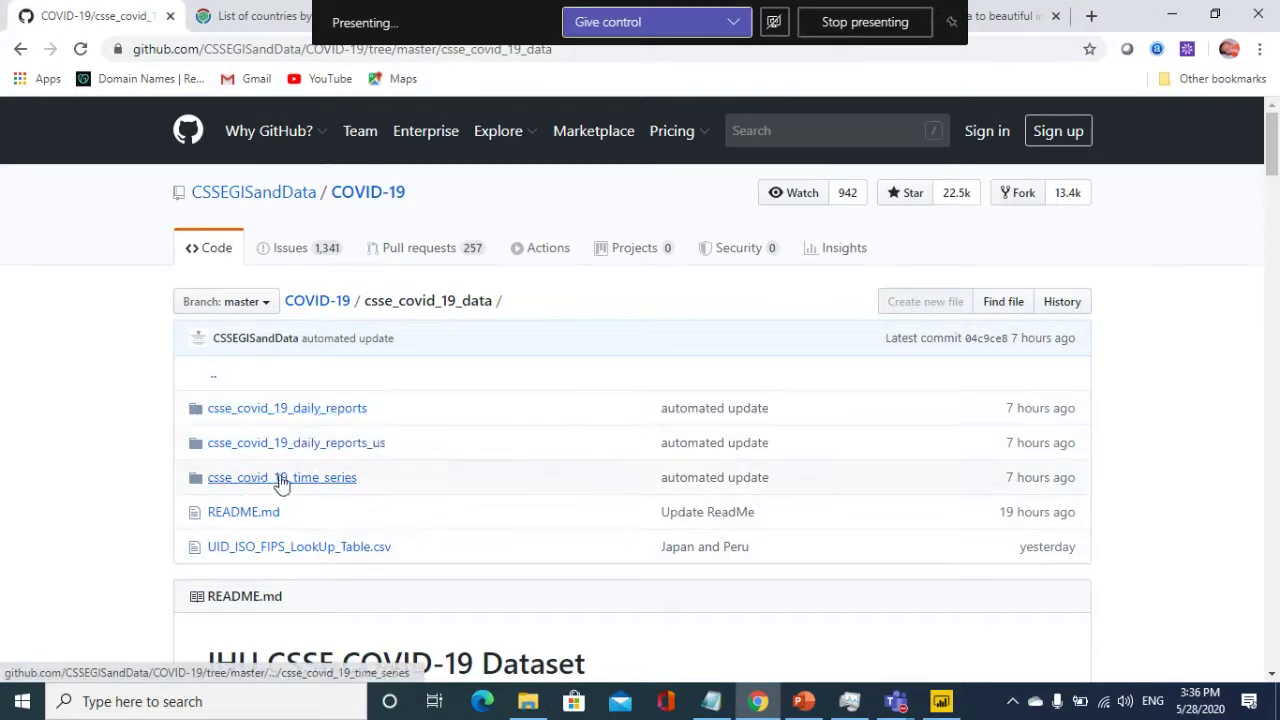
{"action": "left_click", "coordinate": [312, 411]}
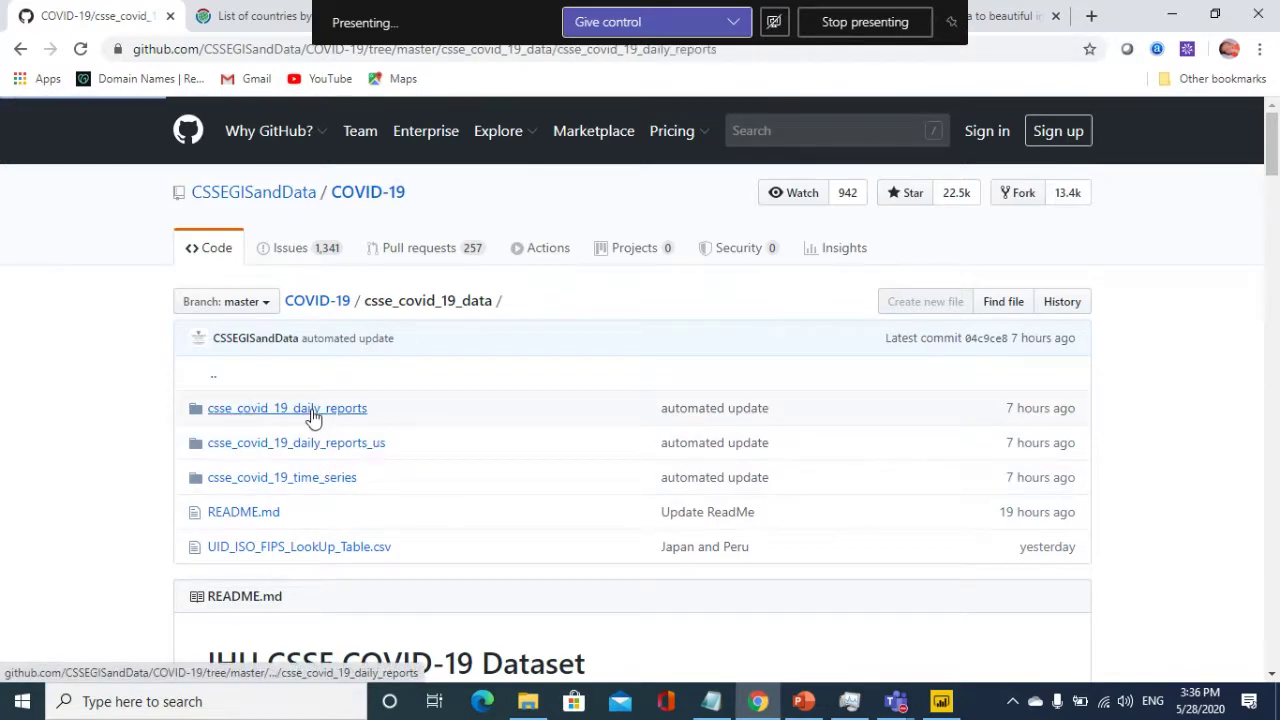
{"action": "scroll", "coordinate": [391, 506], "scroll_direction": "down", "scroll_amount": 10}
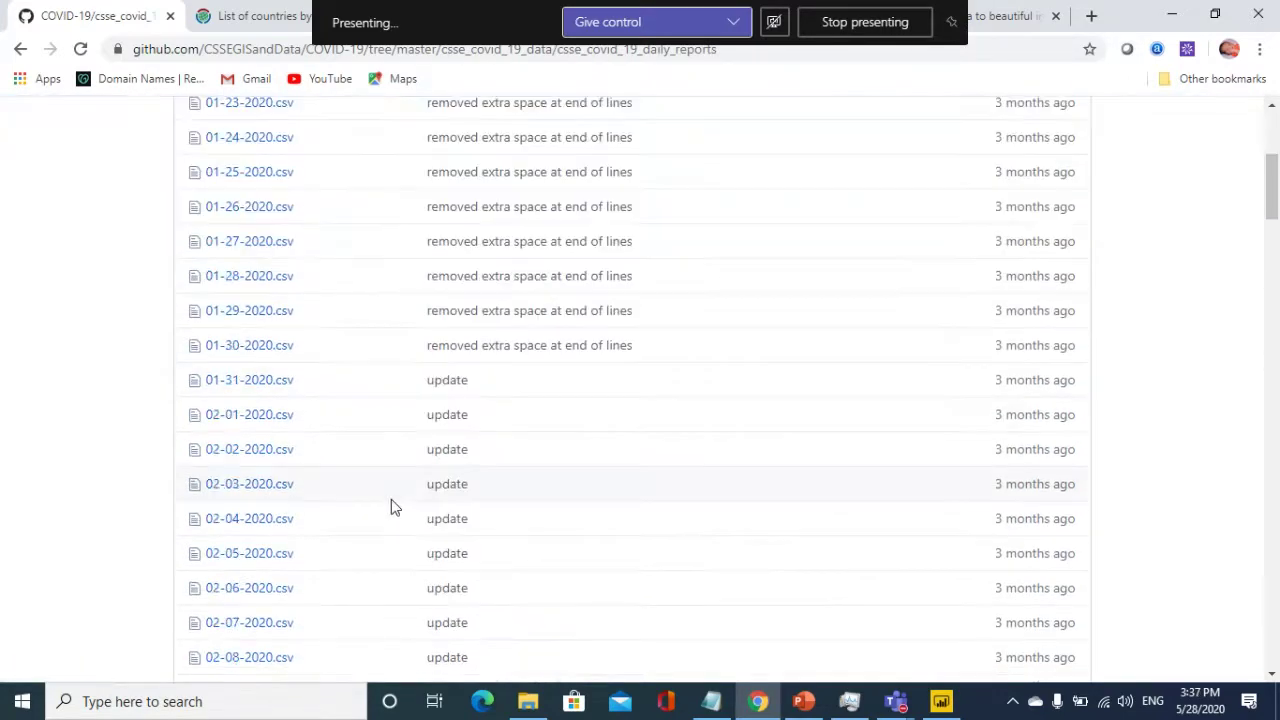
{"action": "scroll", "coordinate": [397, 530], "scroll_direction": "down", "scroll_amount": 20}
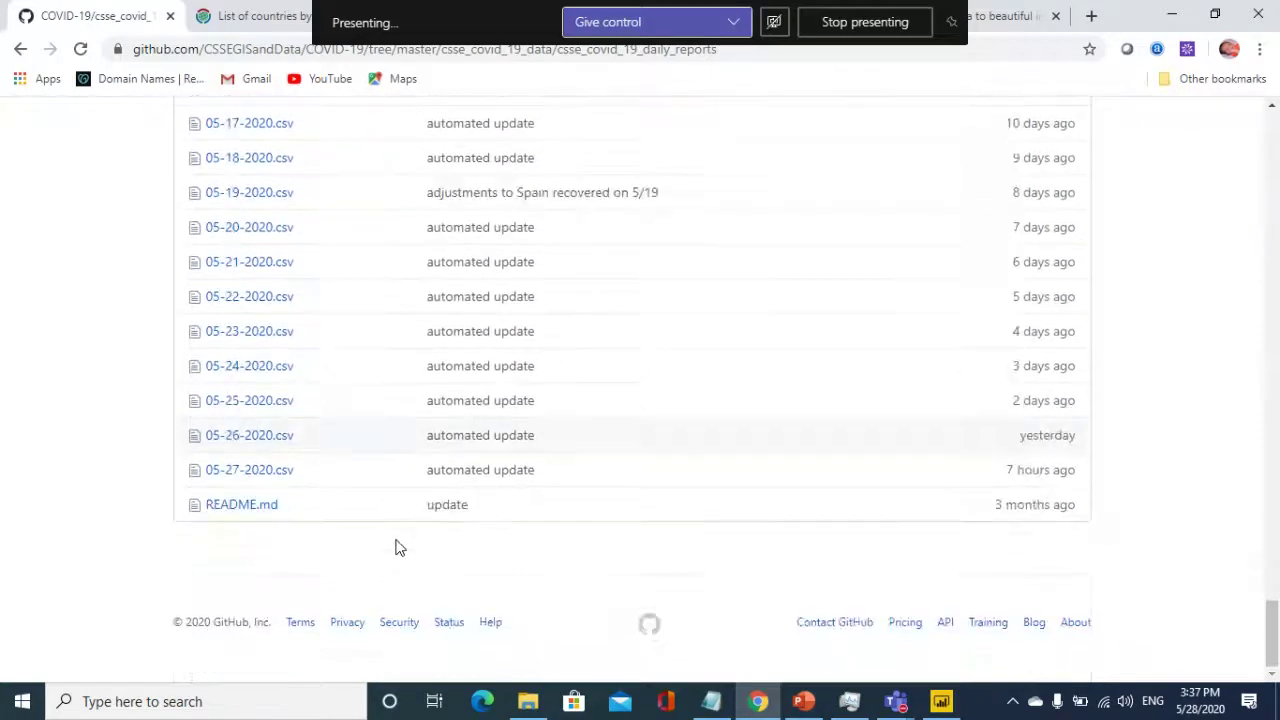
{"action": "left_click", "coordinate": [247, 470]}
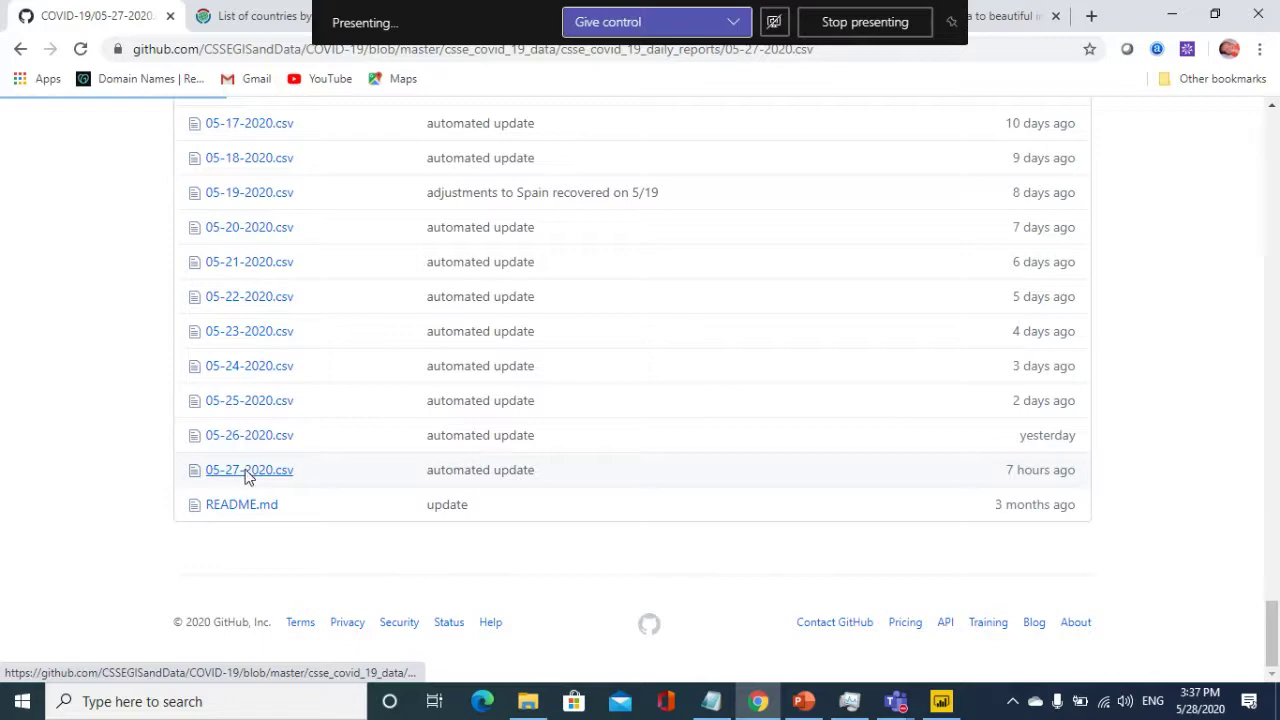
- Examine the columns of the 05-27-2020.csv table across its full width, through to Combined_Key
{"action": "scroll", "coordinate": [363, 388], "scroll_direction": "down", "scroll_amount": 3}
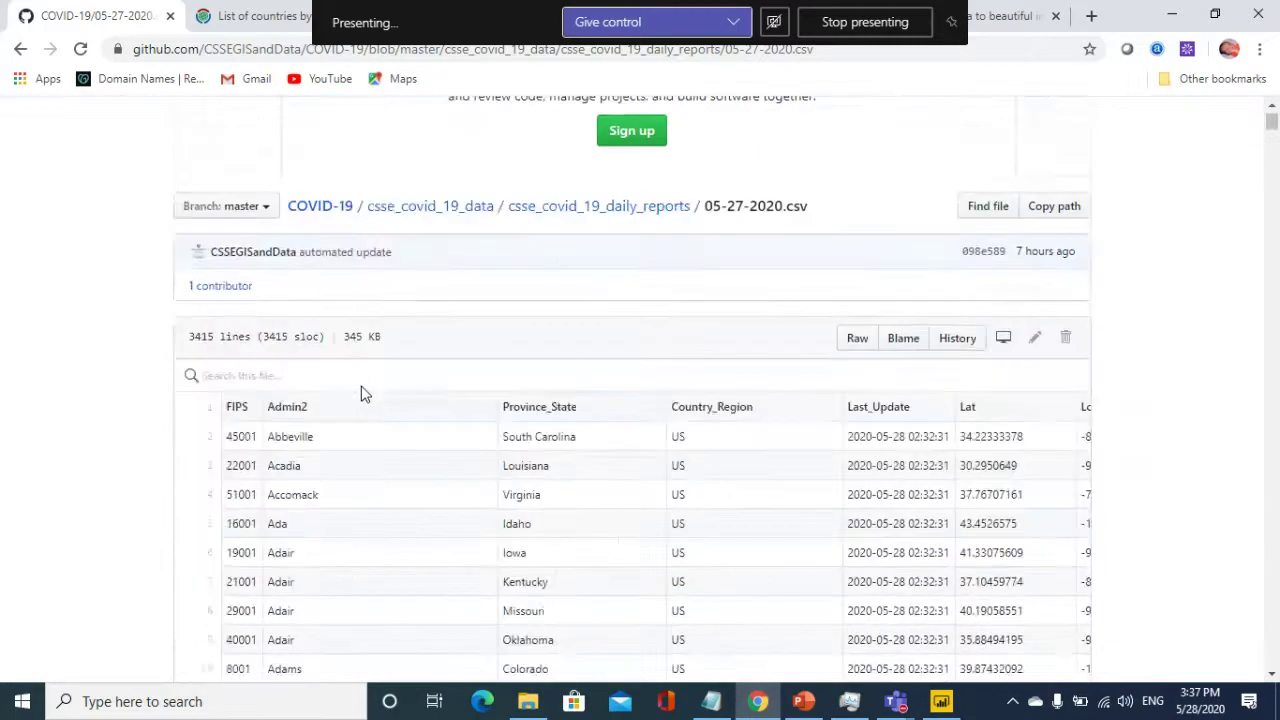
{"action": "scroll", "coordinate": [555, 388], "scroll_direction": "down", "scroll_amount": 1}
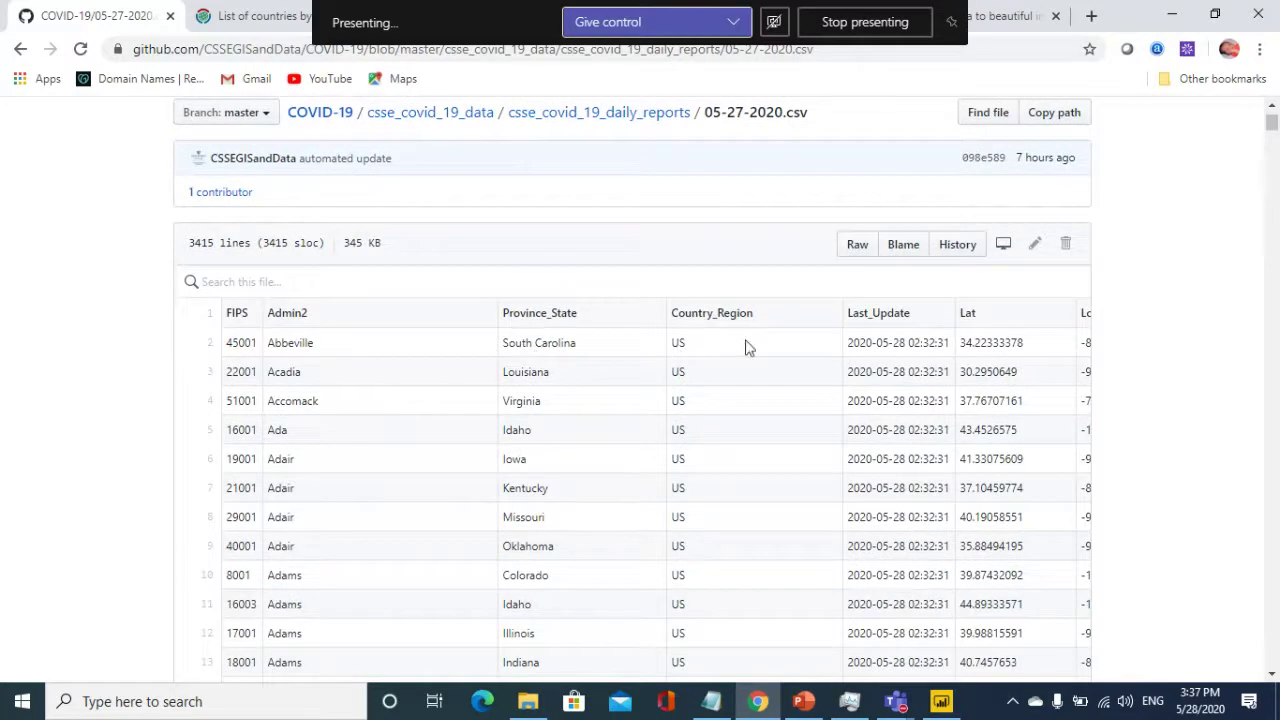
{"action": "left_click_drag", "start_coordinate": [742, 350], "coordinate": [1134, 354]}
{"action": "left_click", "coordinate": [534, 370]}
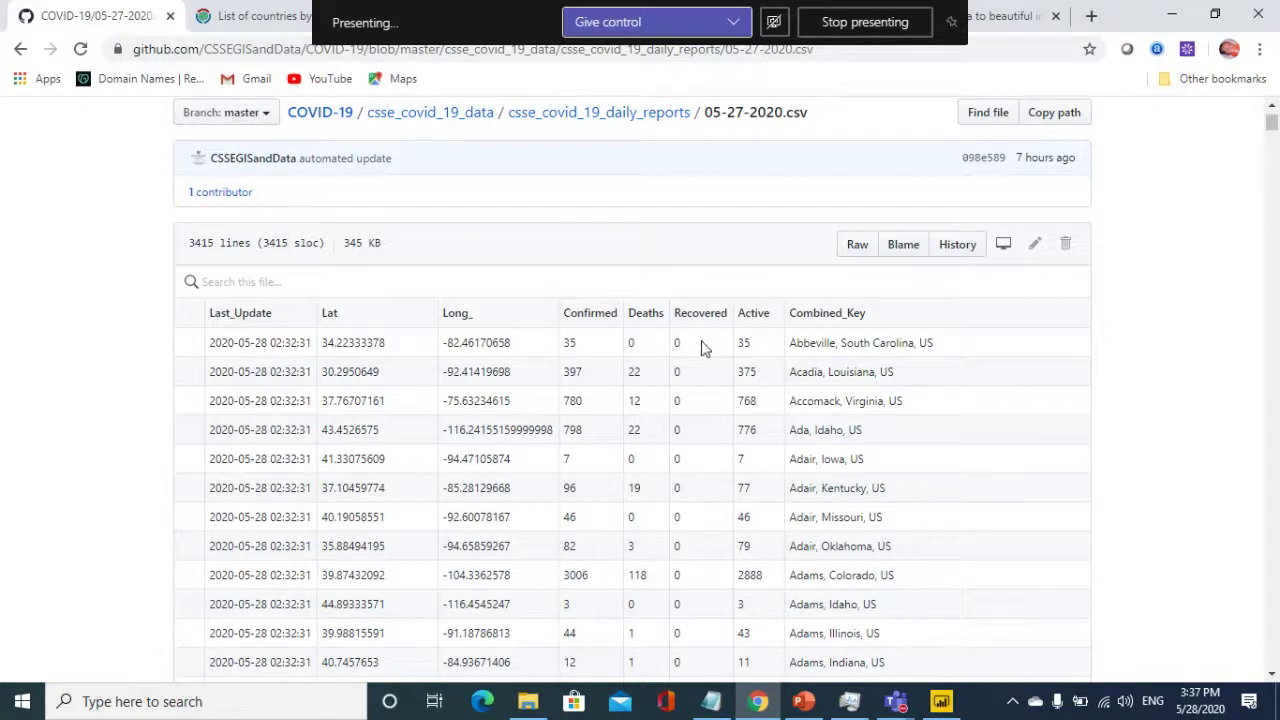
{"action": "left_click_drag", "start_coordinate": [821, 343], "coordinate": [1154, 337]}
{"action": "left_click", "coordinate": [405, 346]}
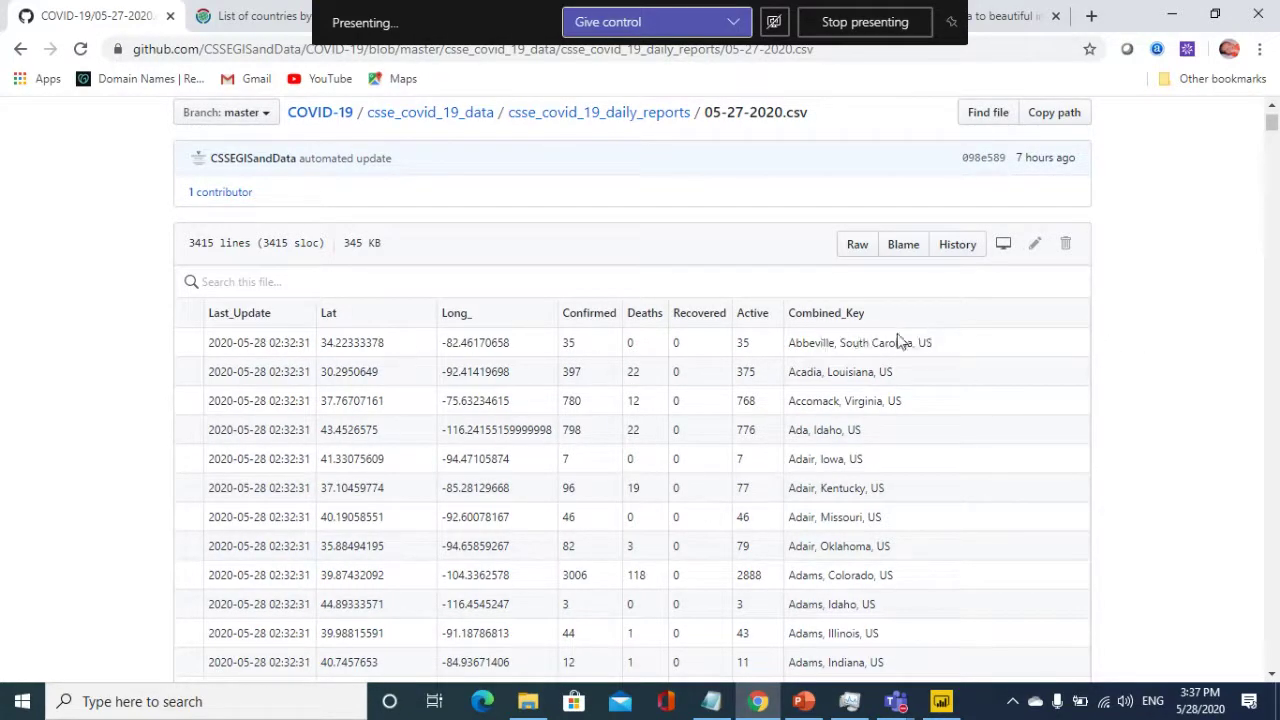
{"action": "left_click_drag", "start_coordinate": [918, 344], "coordinate": [170, 352]}
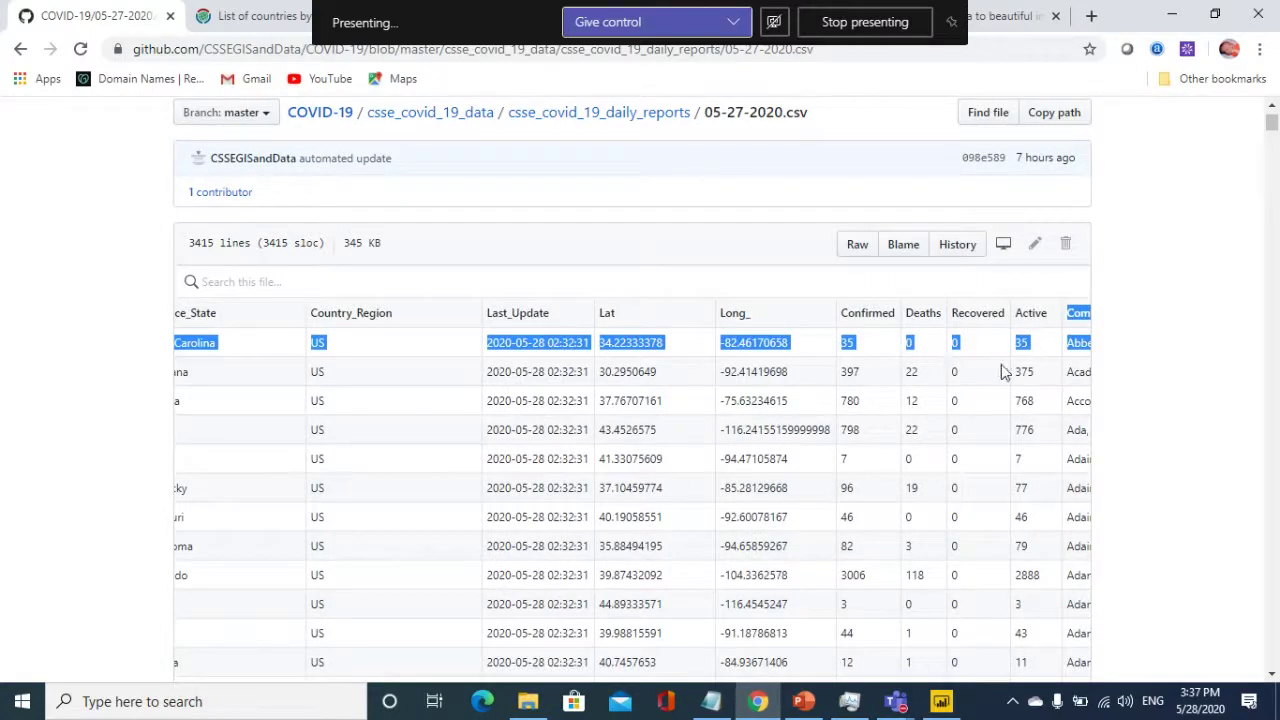
{"action": "left_click", "coordinate": [966, 378]}
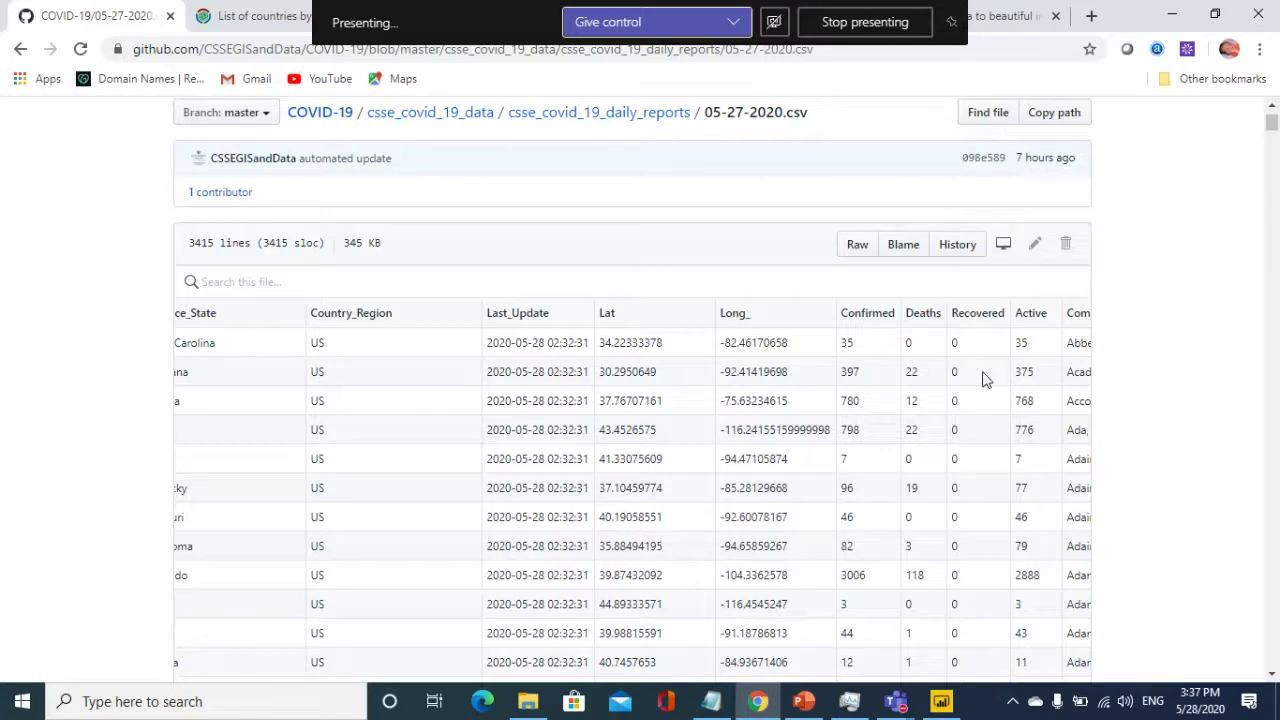
- Open the raw version of 05-27-2020.csv and copy its web address
{"action": "left_click", "coordinate": [857, 247]}
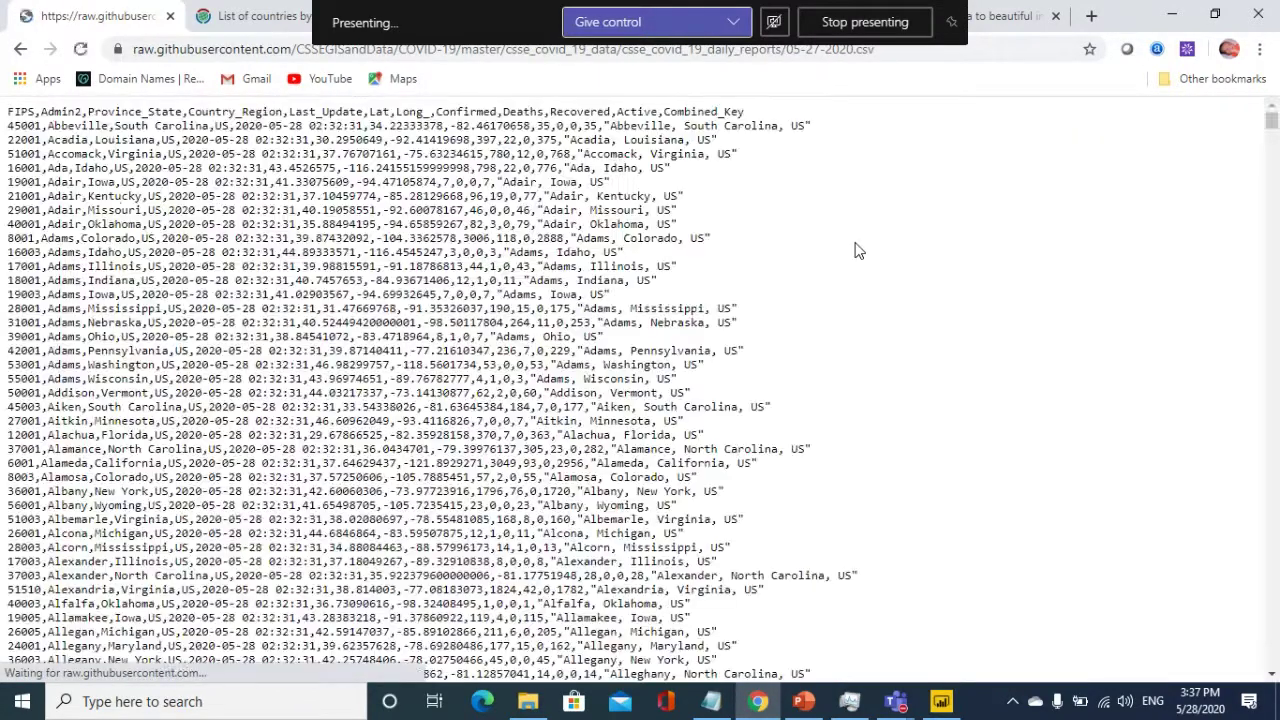
{"action": "left_click", "coordinate": [167, 52]}
{"action": "key", "text": "ctrl+c"}
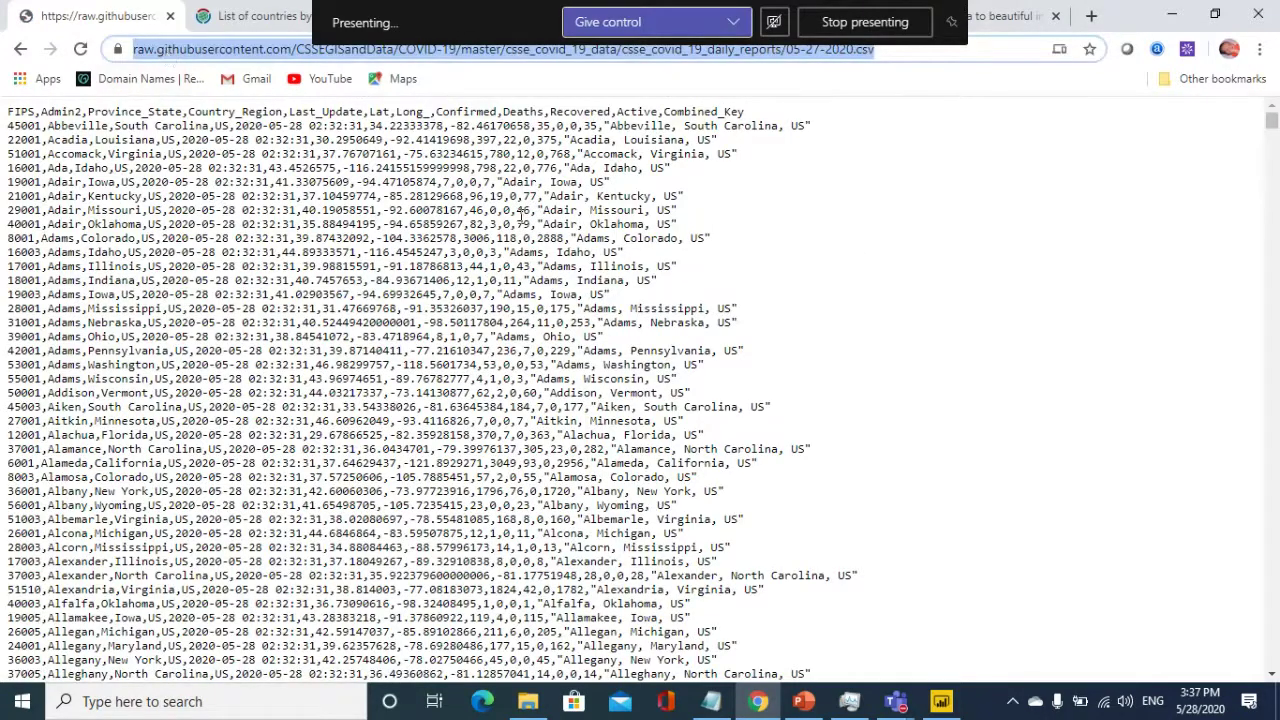
- Switch to Power BI Desktop and get the data from the web with the copied CSV address, opening it for transformation
{"action": "left_click", "coordinate": [941, 701]}
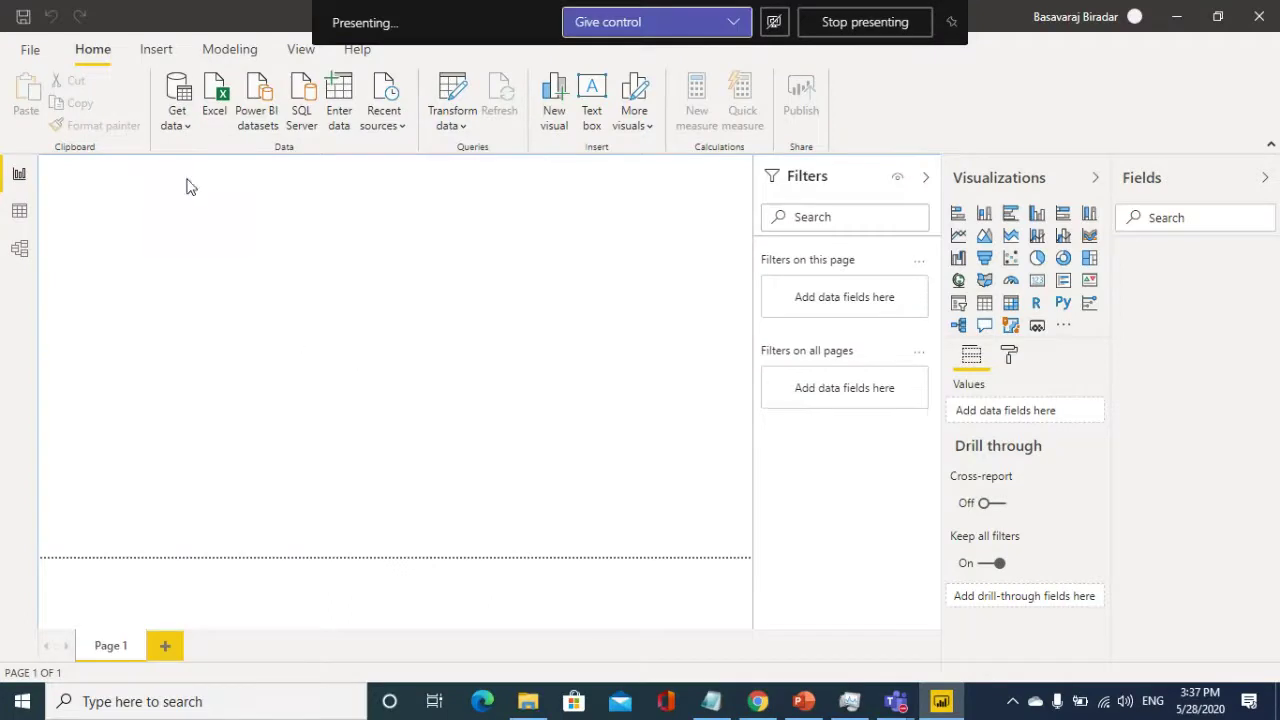
{"action": "left_click", "coordinate": [186, 120]}
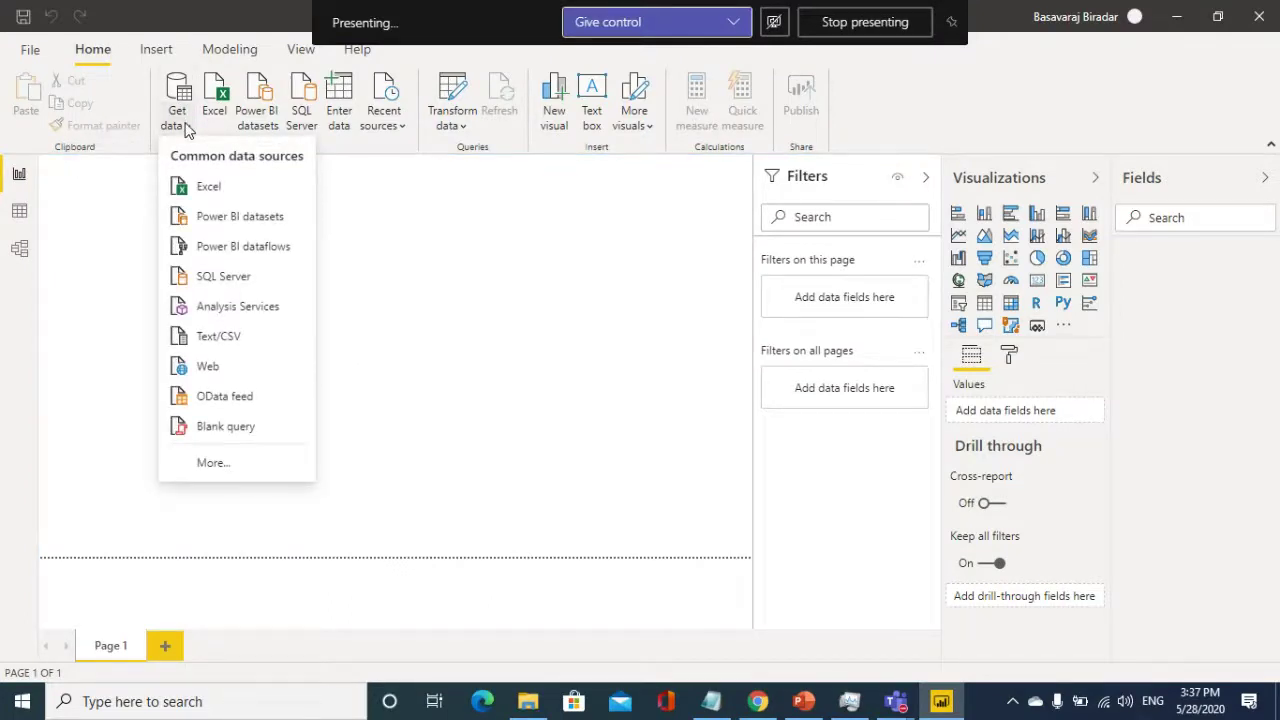
{"action": "left_click", "coordinate": [212, 374]}
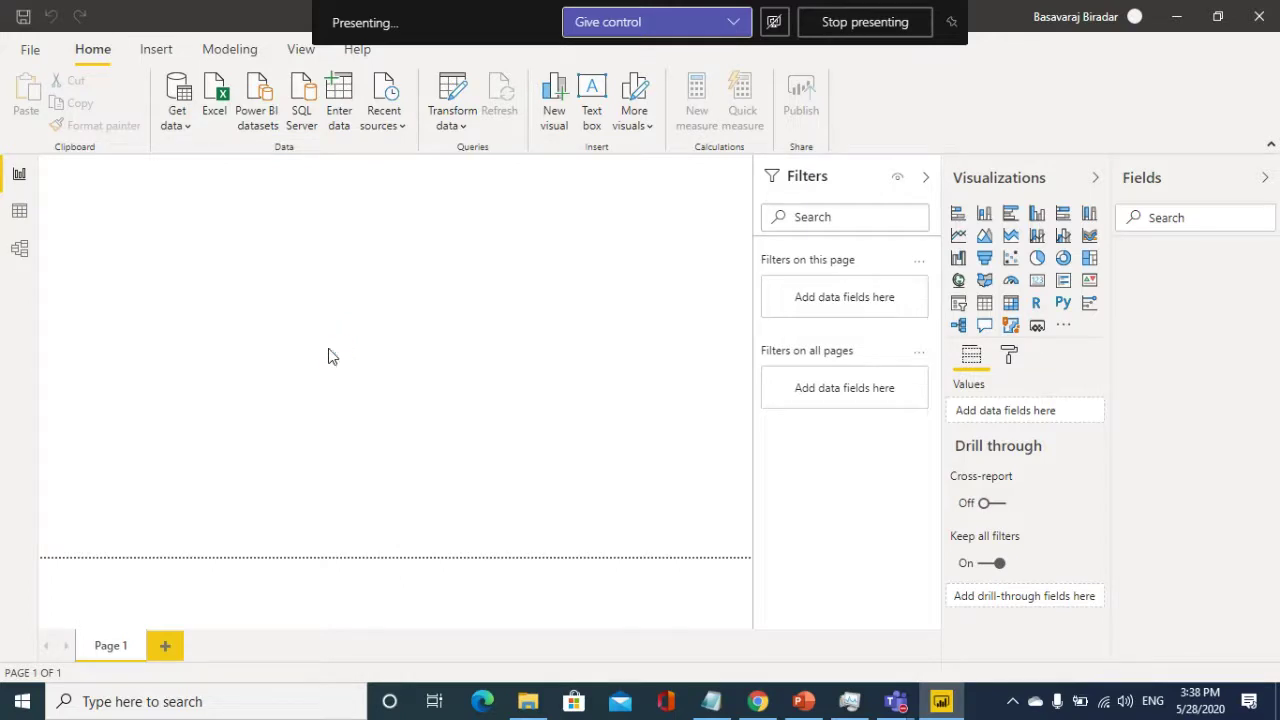
{"action": "left_click", "coordinate": [420, 352]}
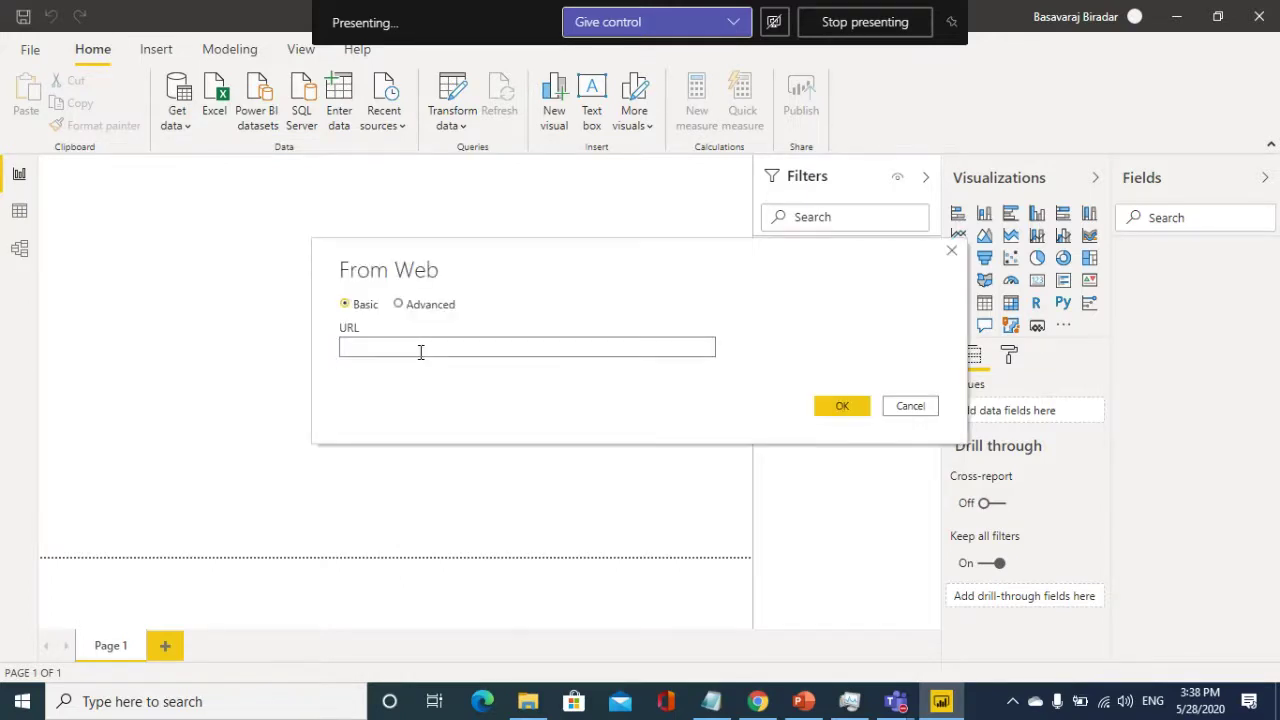
{"action": "key", "text": "ctrl+v"}
{"action": "left_click", "coordinate": [838, 410]}
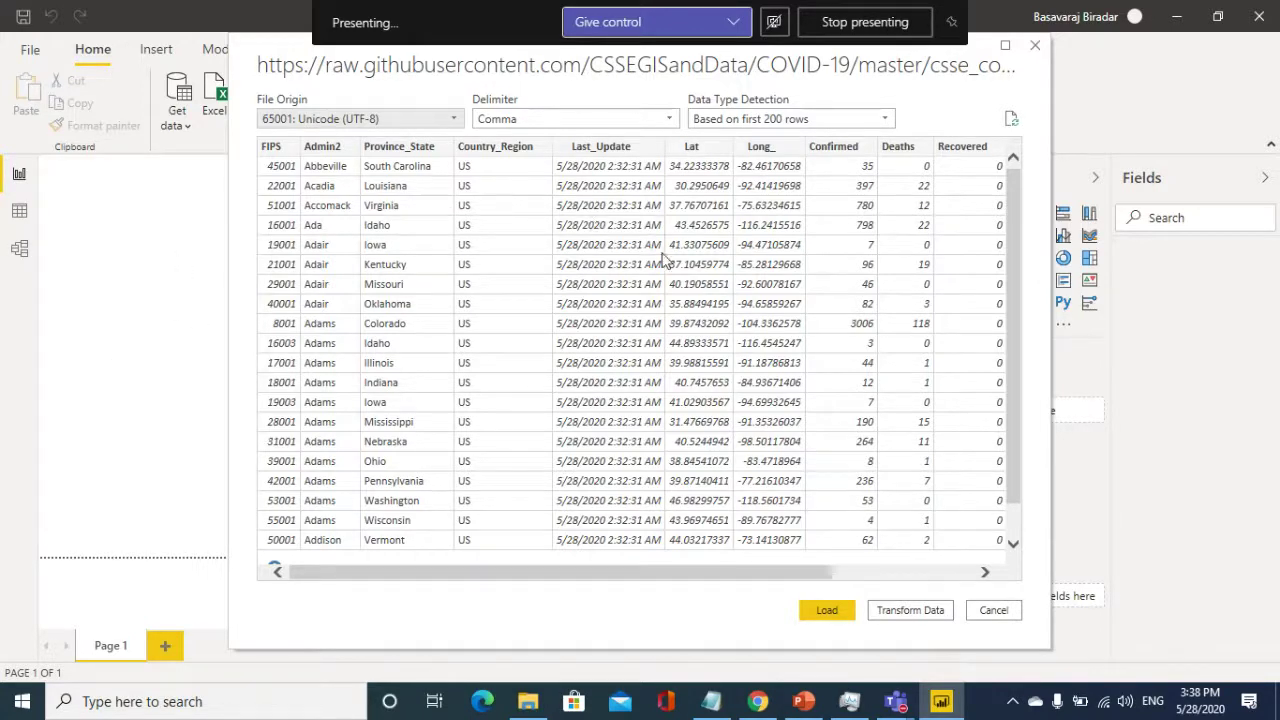
{"action": "left_click", "coordinate": [913, 617]}
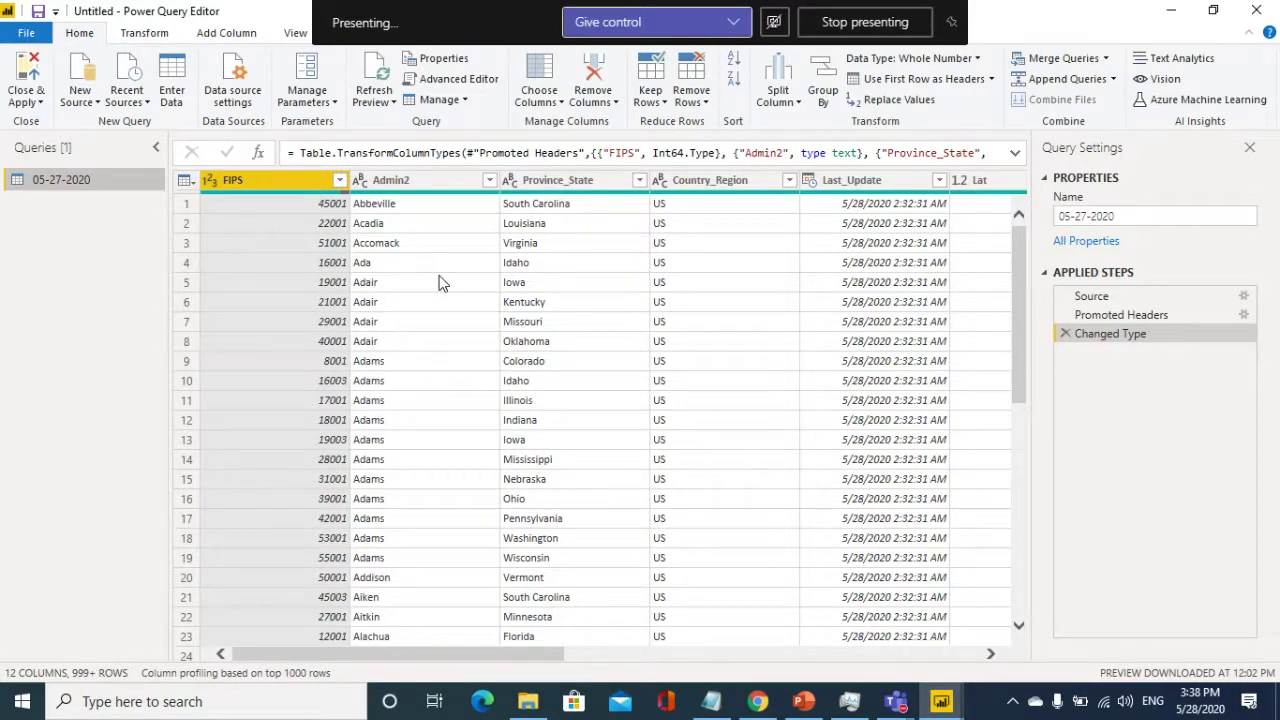
- Rename the 05-27-2020 query to Covid19
{"action": "left_click", "coordinate": [1126, 215]}
{"action": "left_click_drag", "start_coordinate": [1126, 215], "coordinate": [1056, 212]}
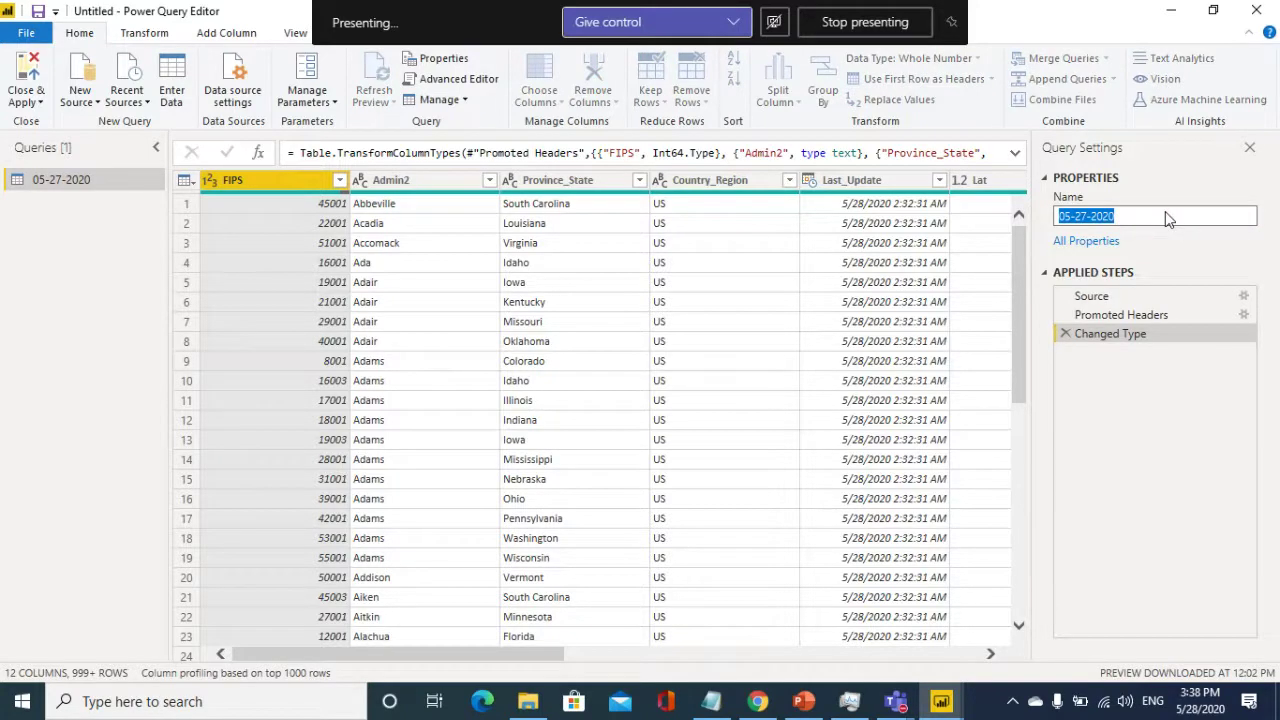
{"action": "type", "text": "Covid19"}
{"action": "key", "text": "Return"}
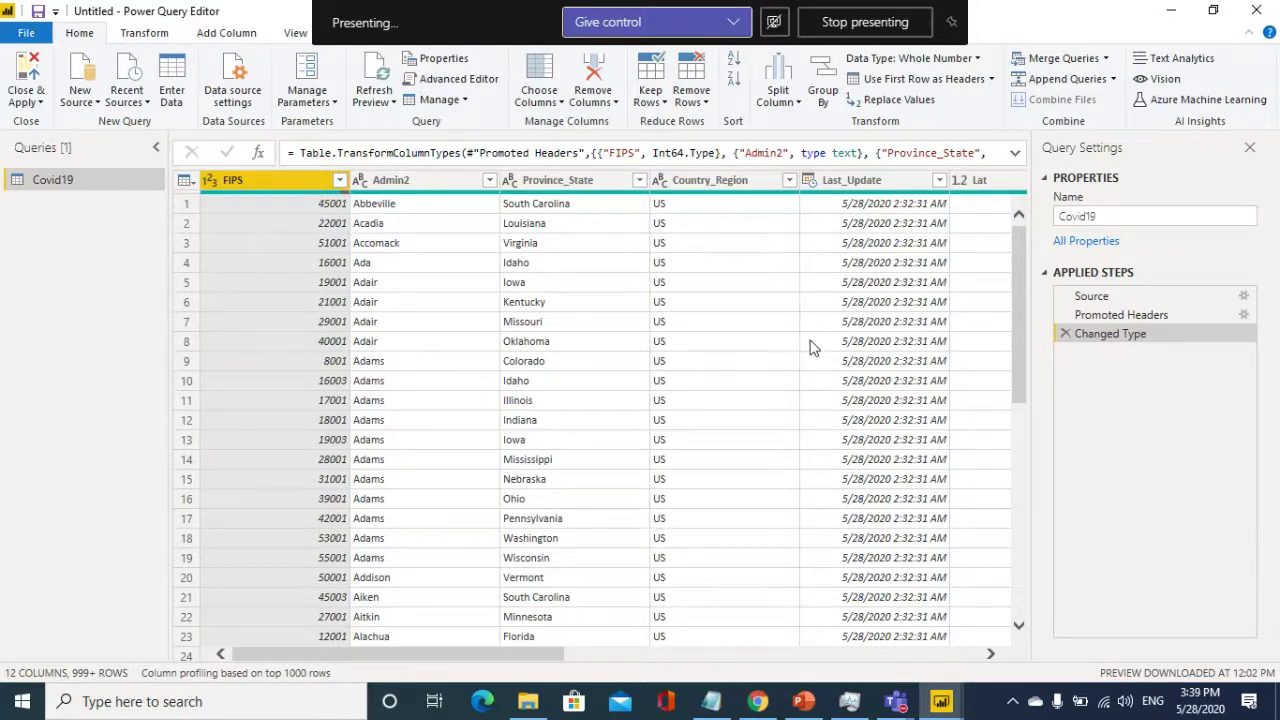
- Switch to Chrome, copy the address of the Wikimedia "List of countries by regional classification" page, and look through its country table
{"action": "left_click", "coordinate": [766, 706]}
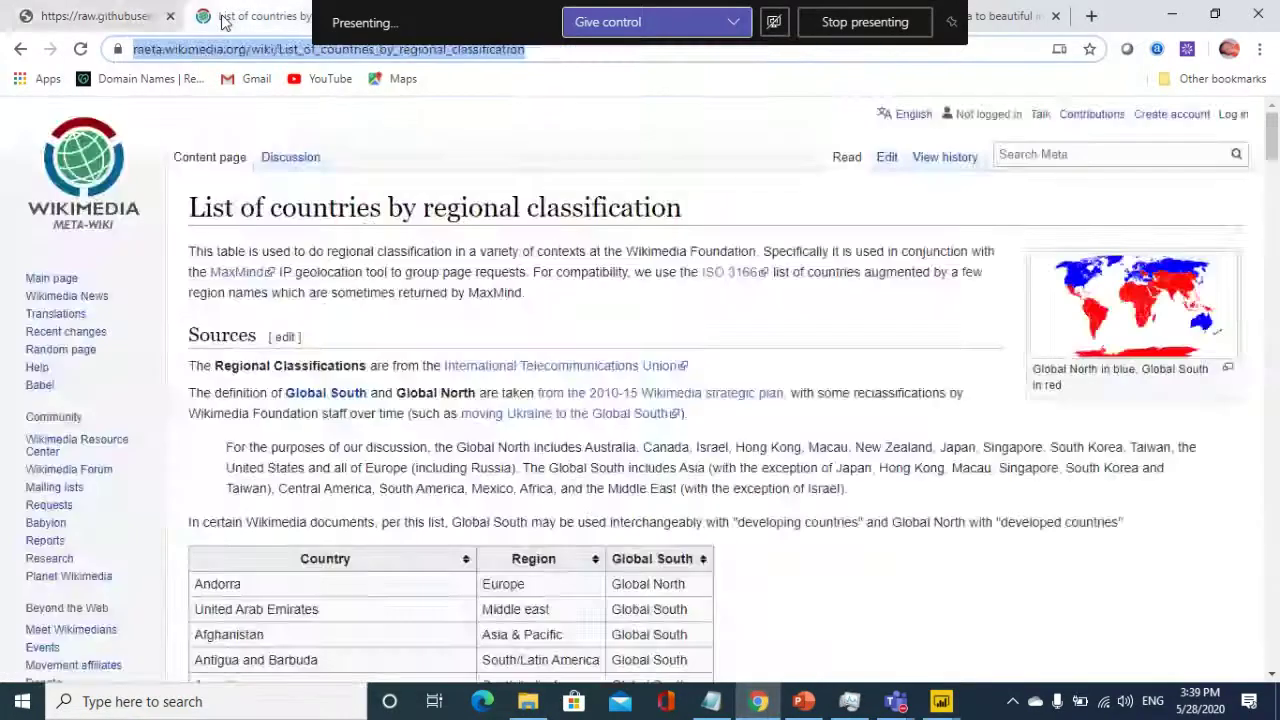
{"action": "left_click", "coordinate": [230, 16]}
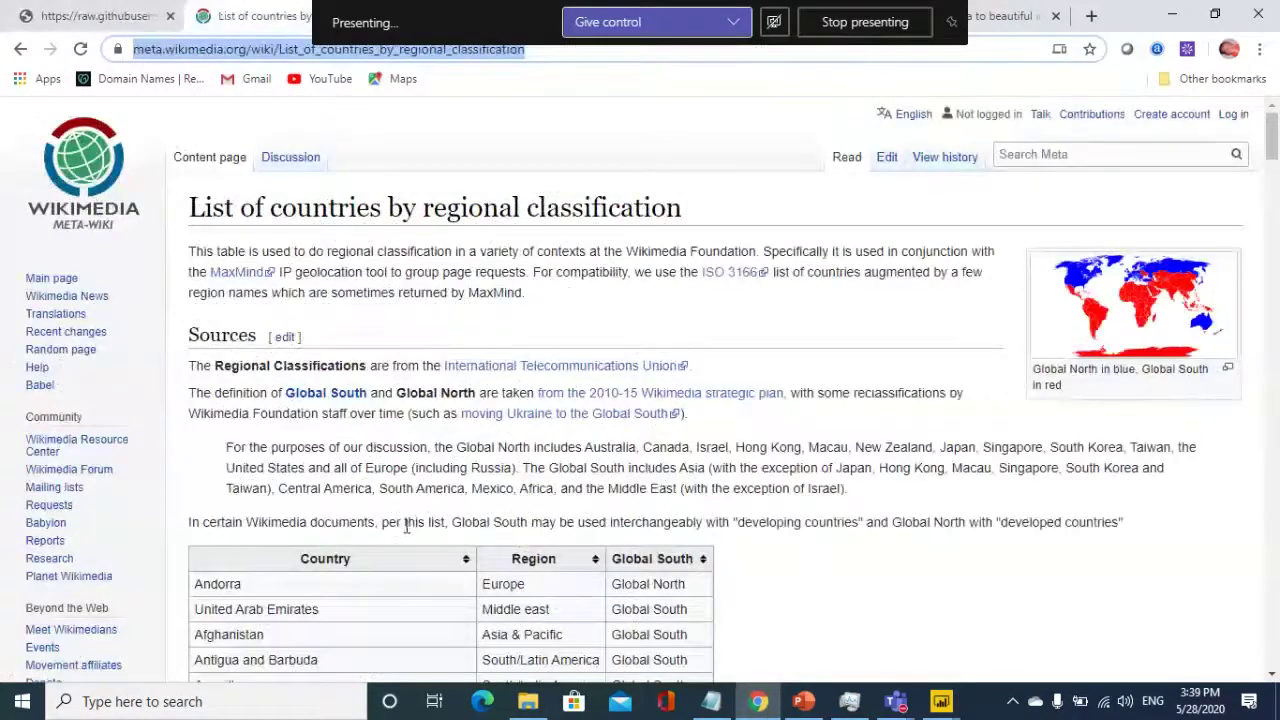
{"action": "right_click", "coordinate": [196, 56]}
{"action": "left_click", "coordinate": [264, 179]}
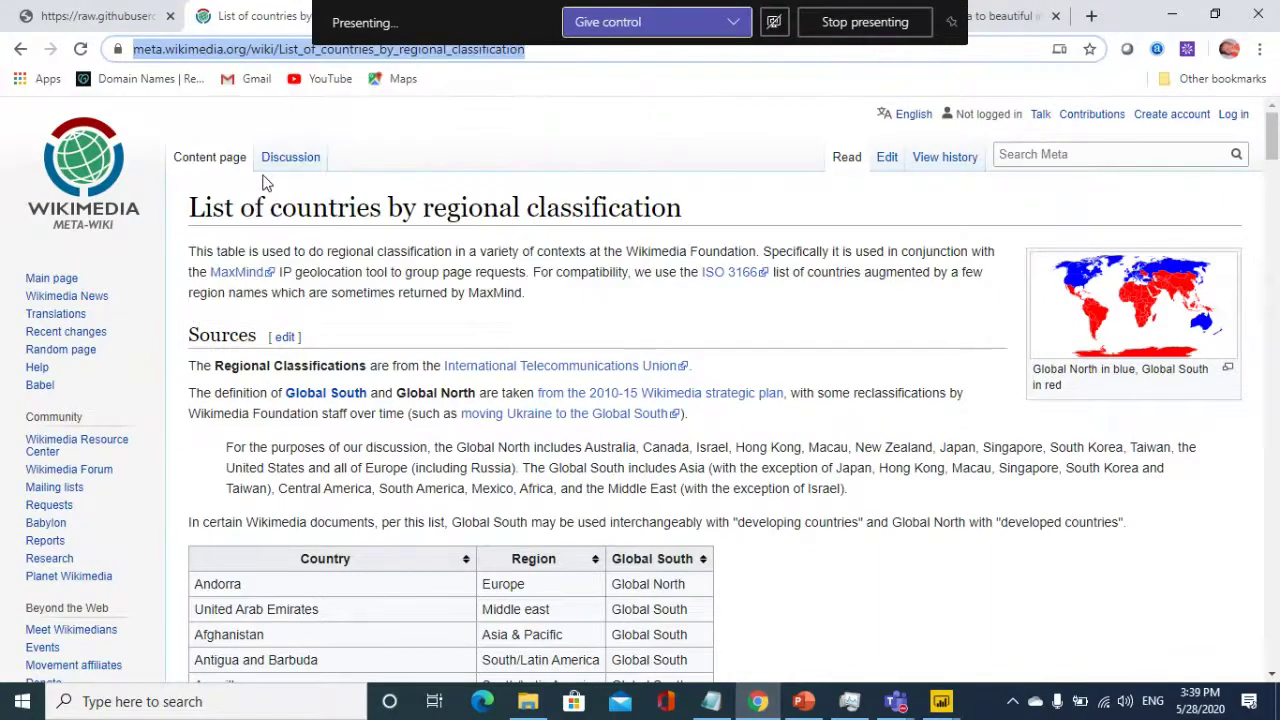
{"action": "scroll", "coordinate": [594, 251], "scroll_direction": "down", "scroll_amount": 3}
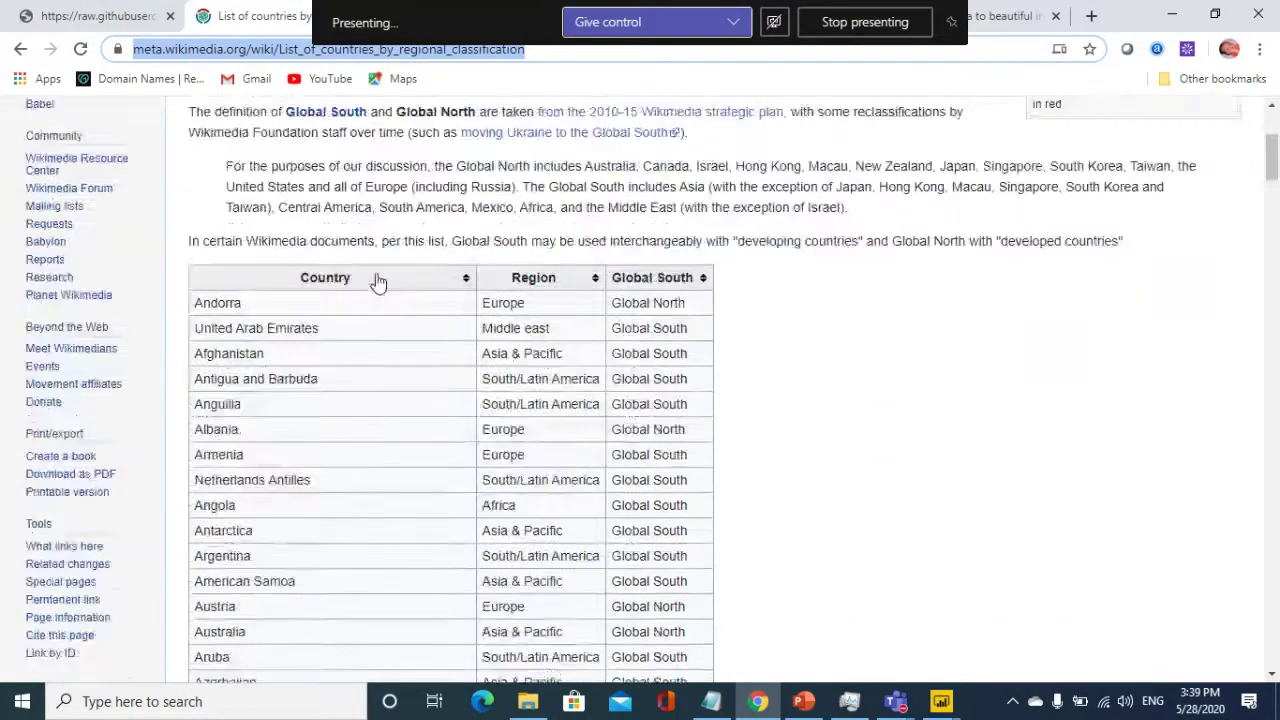
{"action": "scroll", "coordinate": [523, 326], "scroll_direction": "down", "scroll_amount": 1}
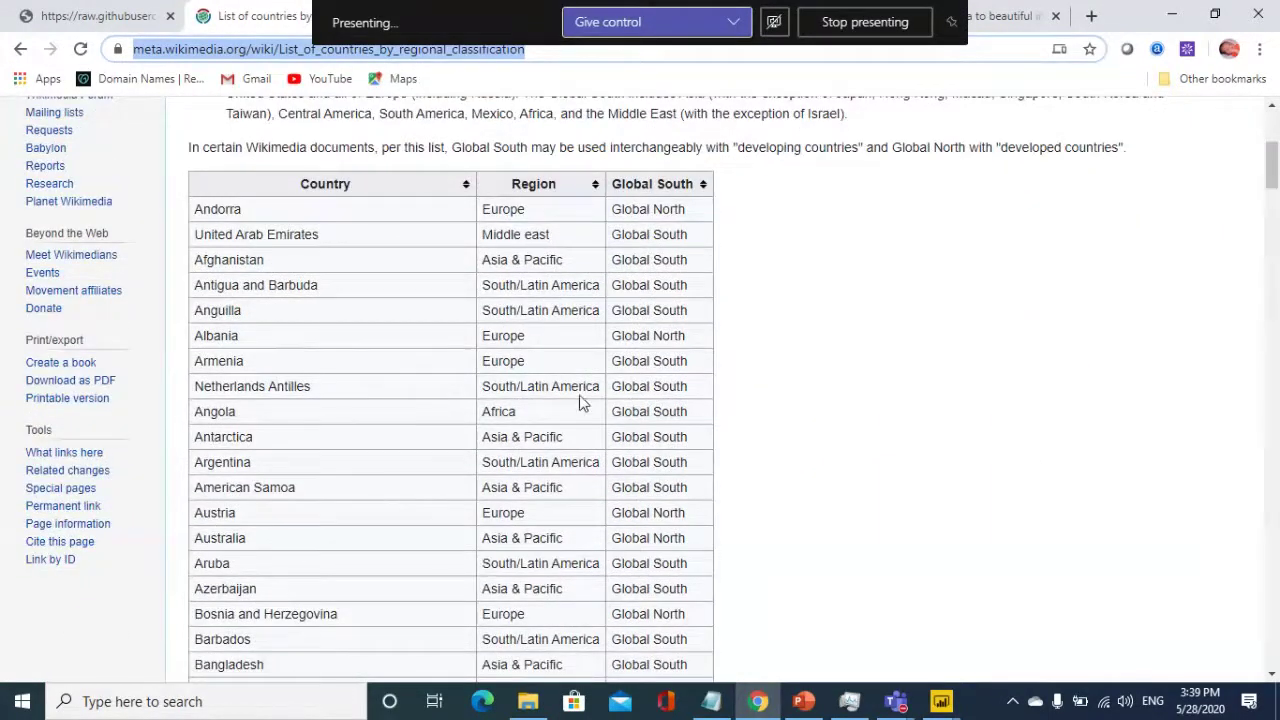
{"action": "scroll", "coordinate": [583, 402], "scroll_direction": "down", "scroll_amount": 17}
{"action": "scroll", "coordinate": [313, 435], "scroll_direction": "down", "scroll_amount": 20}
{"action": "scroll", "coordinate": [318, 437], "scroll_direction": "down", "scroll_amount": 7}
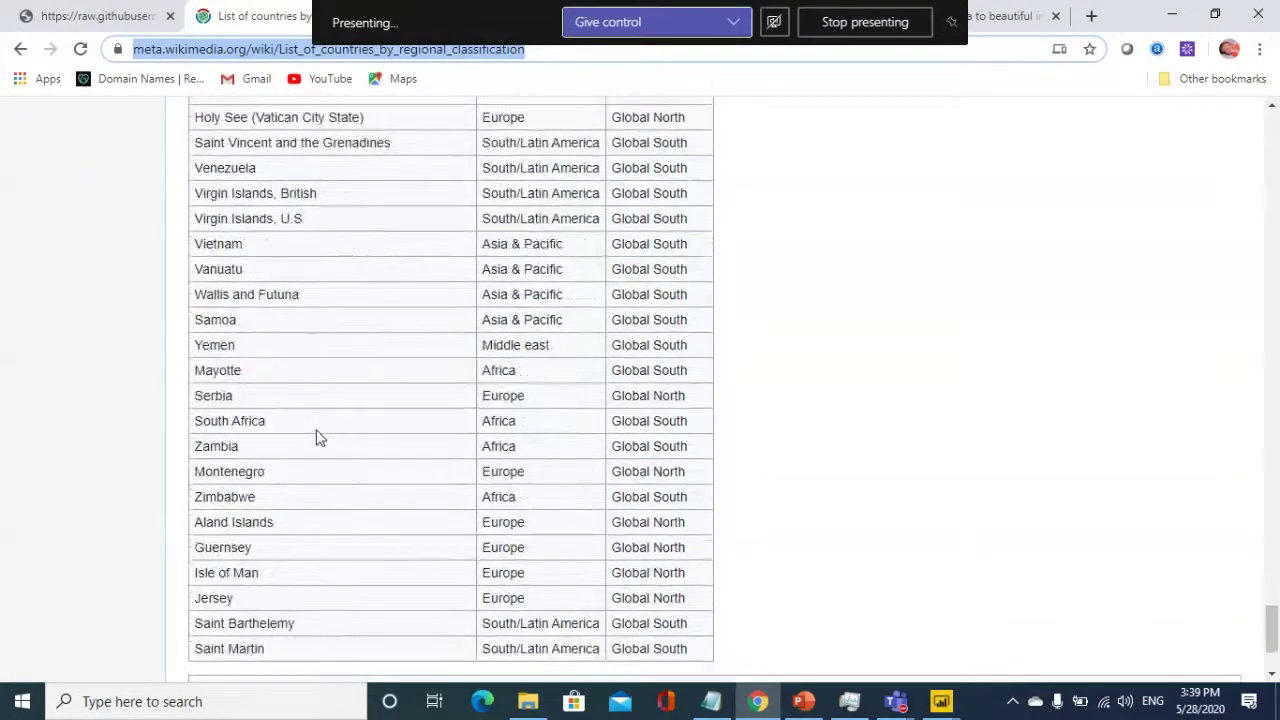
{"action": "scroll", "coordinate": [316, 437], "scroll_direction": "up", "scroll_amount": 3}
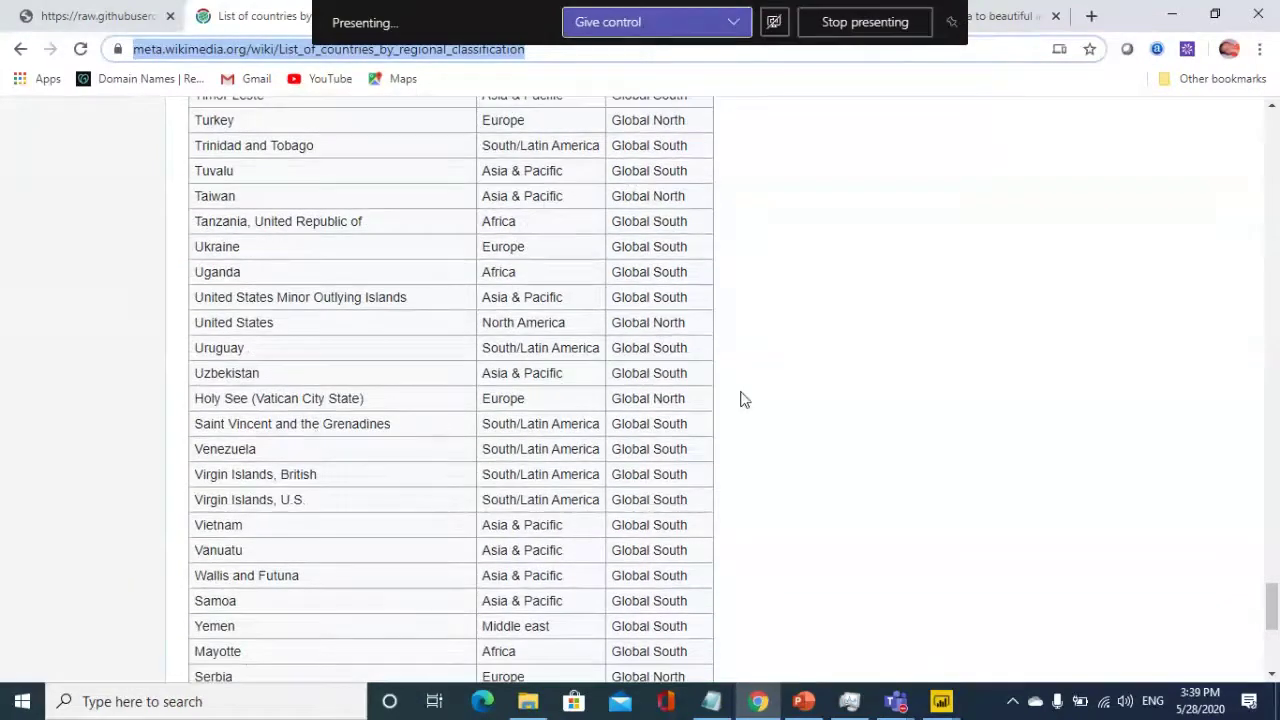
- Switch to Power Query Editor and add the Sources[edit] table as a new web source from the copied Wikimedia address
{"action": "key", "text": "alt+Tab"}
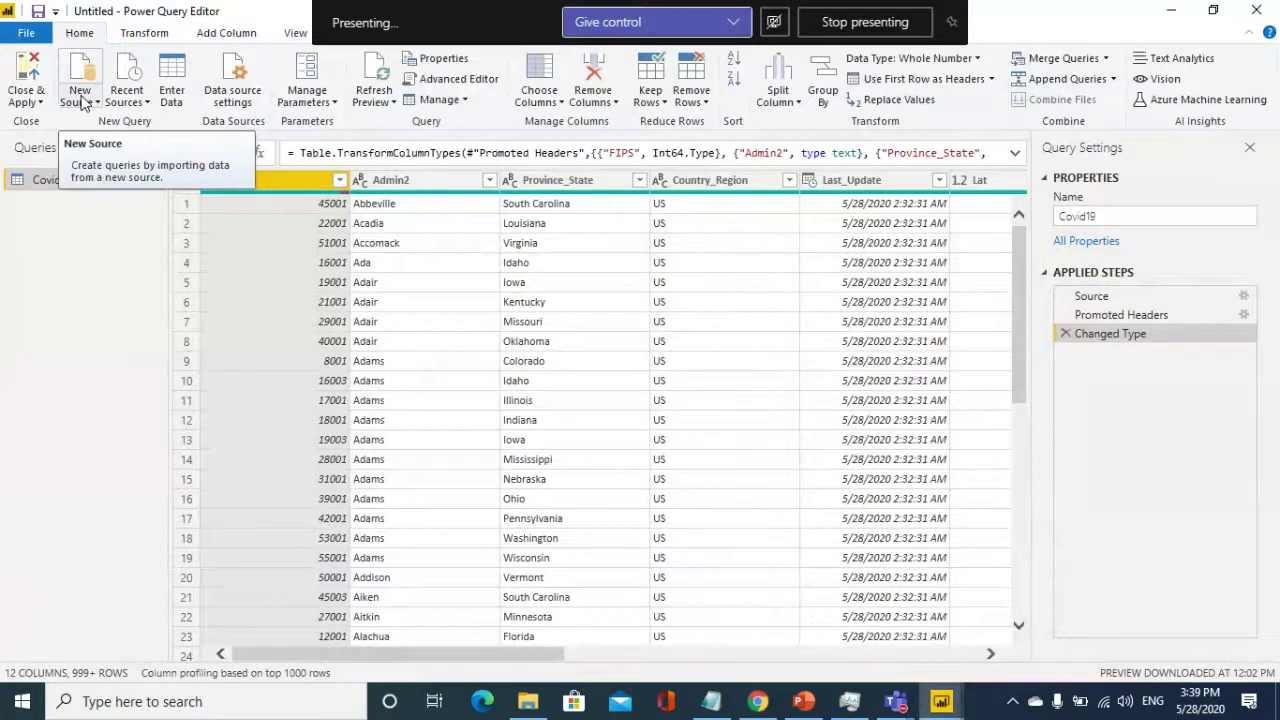
{"action": "left_click", "coordinate": [84, 104]}
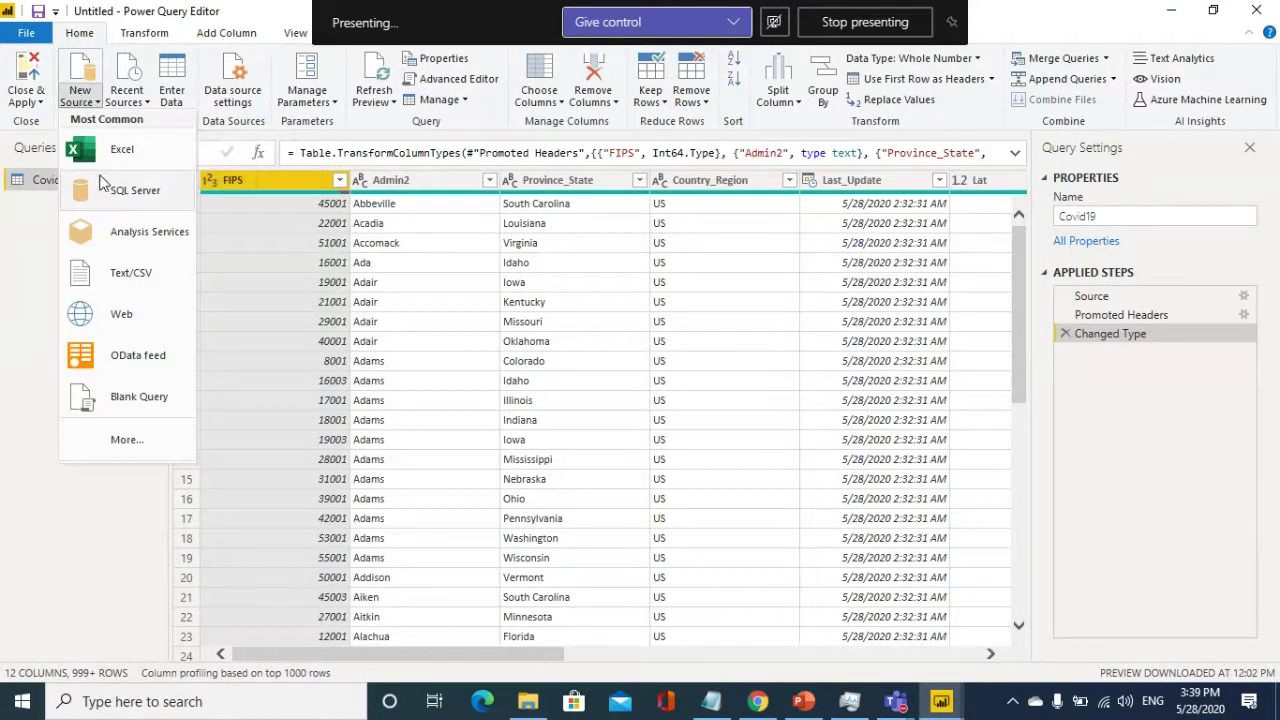
{"action": "left_click", "coordinate": [125, 317]}
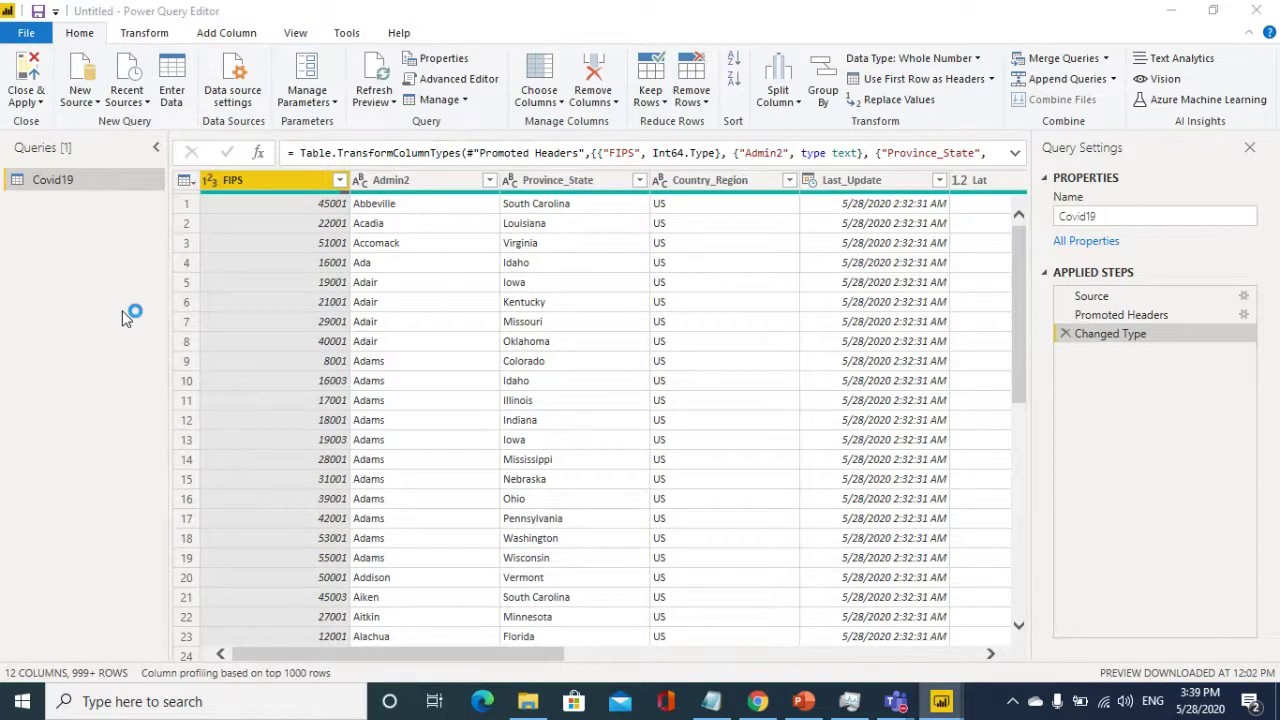
{"action": "left_click", "coordinate": [392, 349]}
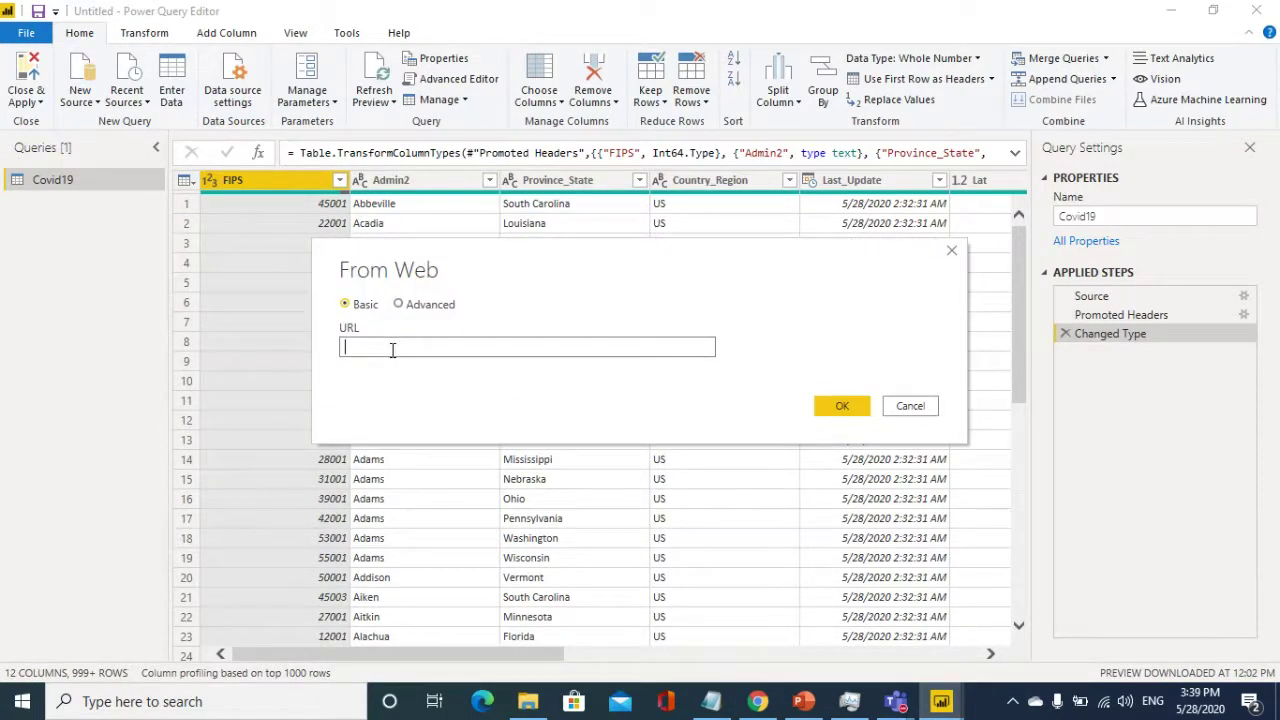
{"action": "key", "text": "ctrl+v"}
{"action": "left_click", "coordinate": [845, 408]}
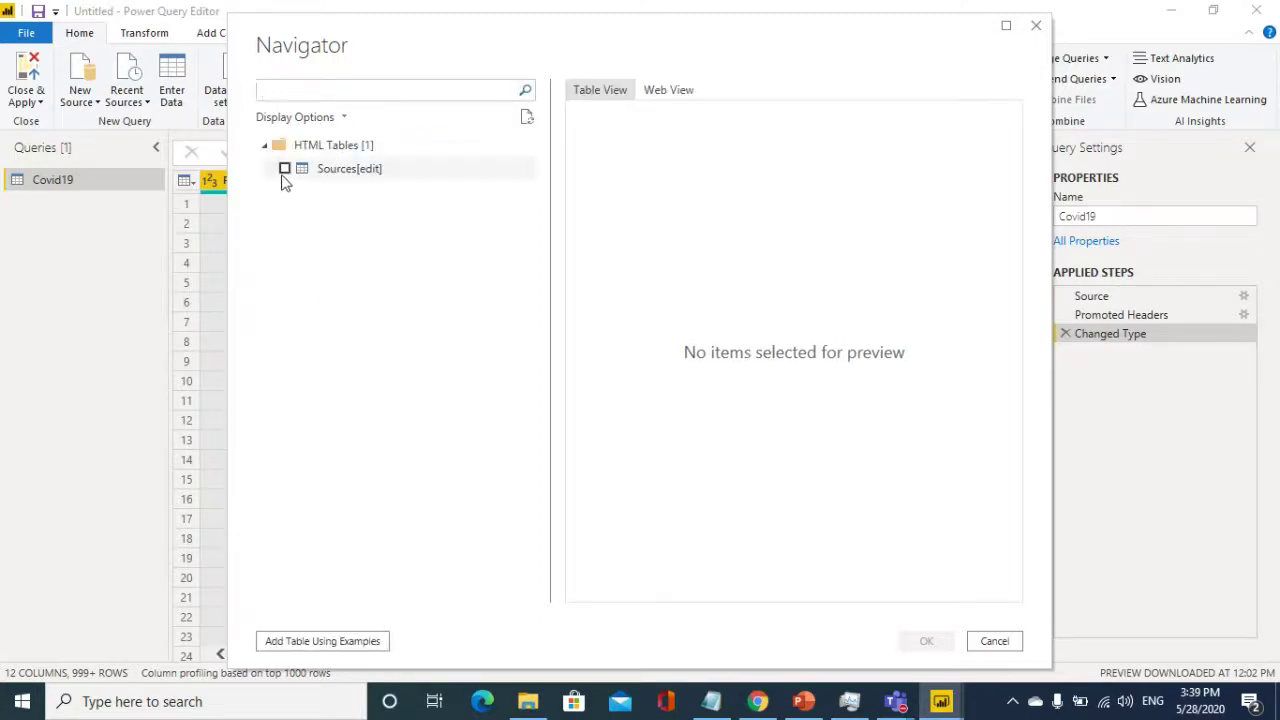
{"action": "left_click", "coordinate": [284, 170]}
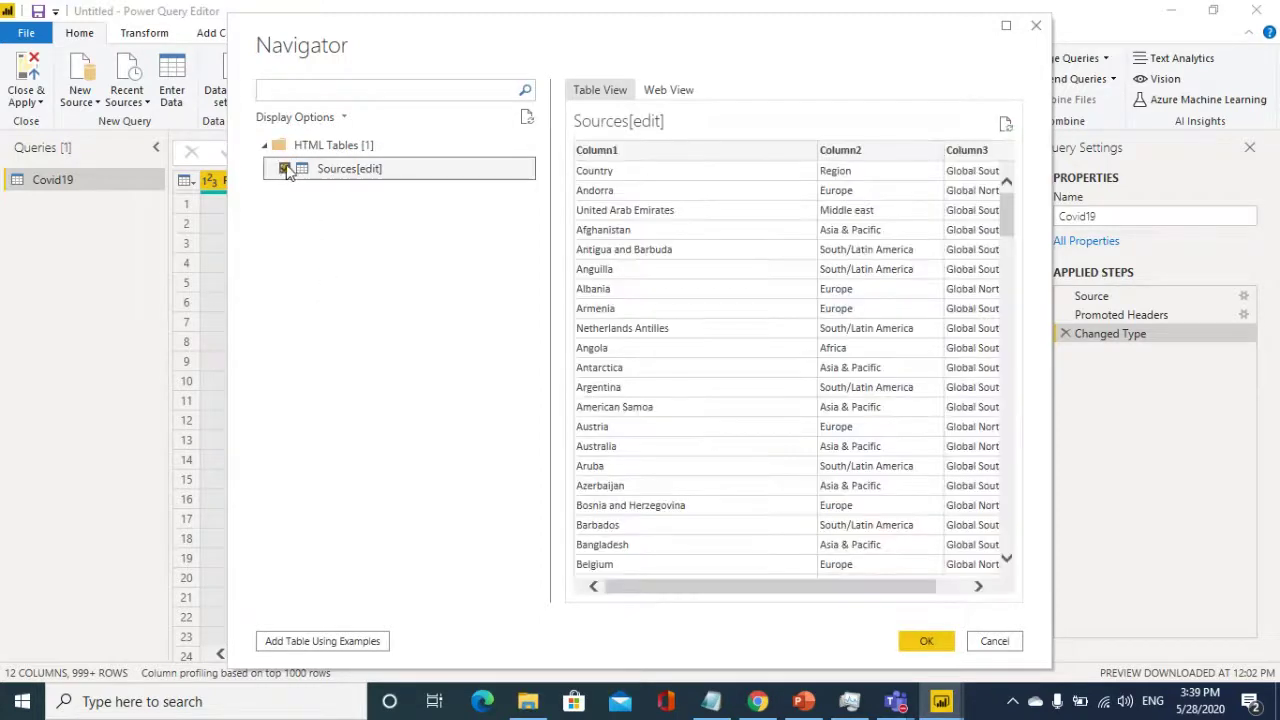
{"action": "left_click", "coordinate": [927, 641]}
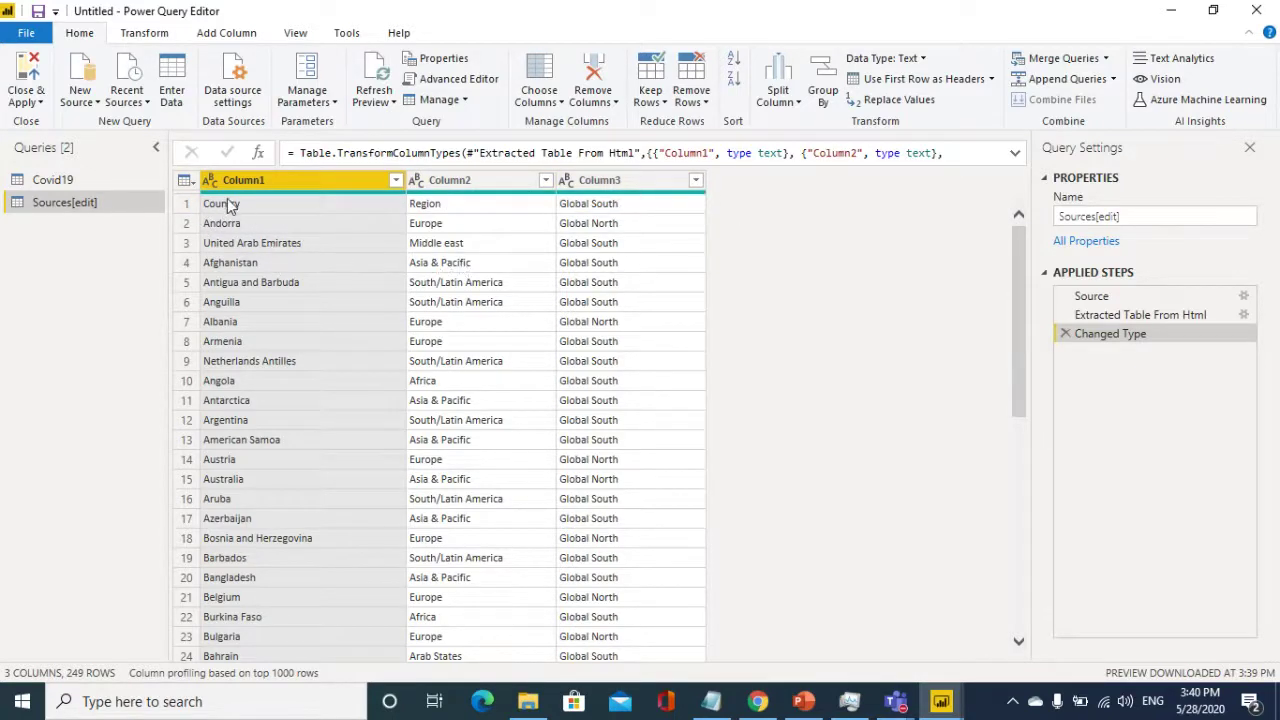
- Promote the first row of the Sources[edit] query to headers and review the resulting Promoted Headers and Changed Type1 steps
{"action": "left_click", "coordinate": [155, 36]}
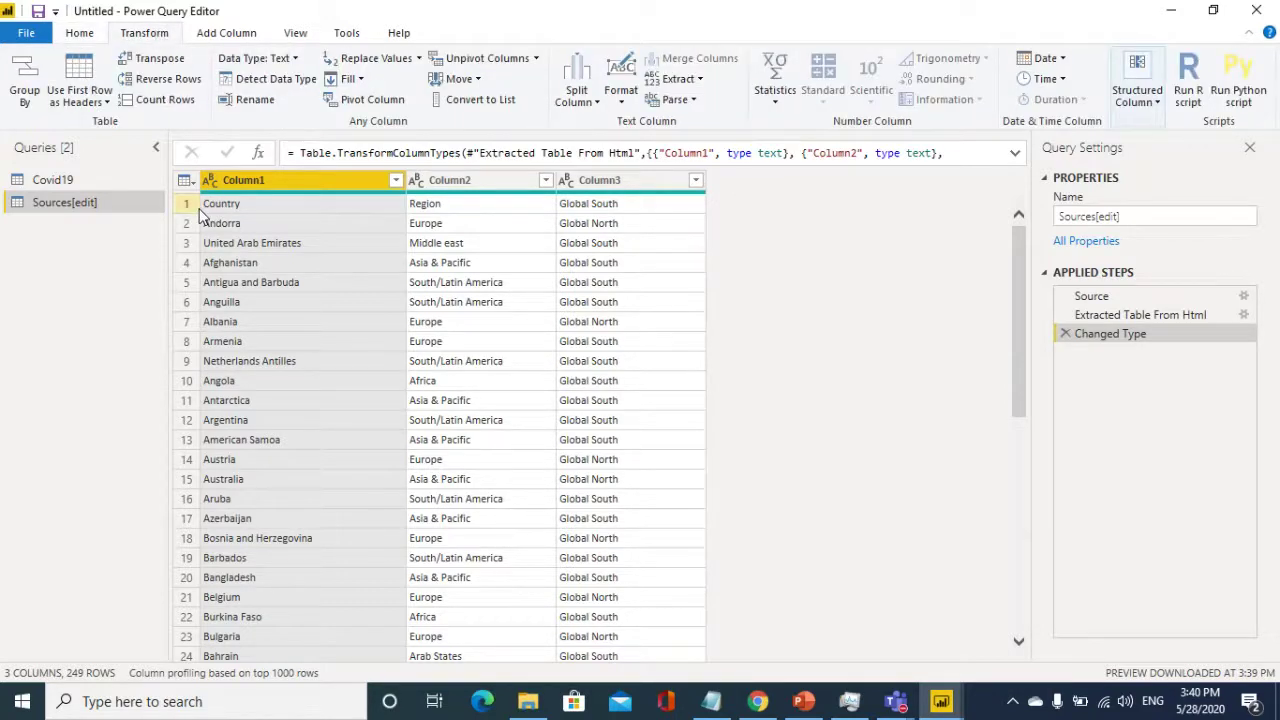
{"action": "left_click", "coordinate": [80, 72]}
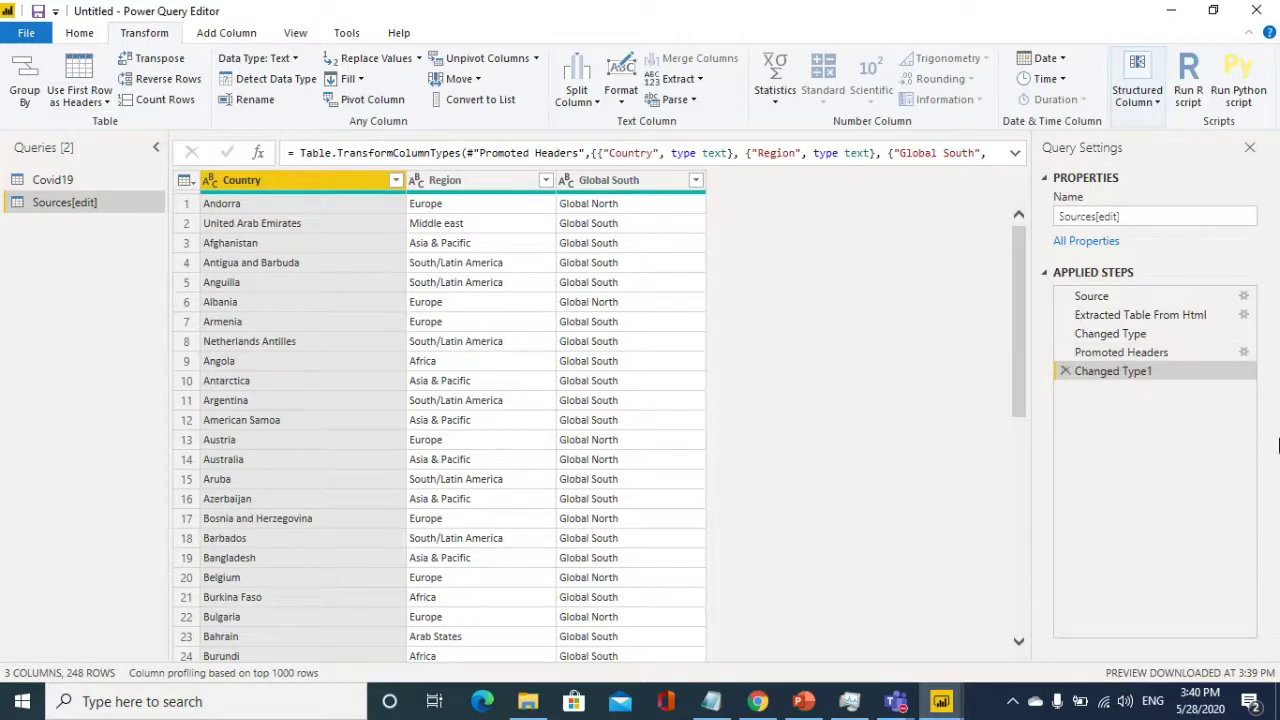
{"action": "left_click", "coordinate": [1122, 356]}
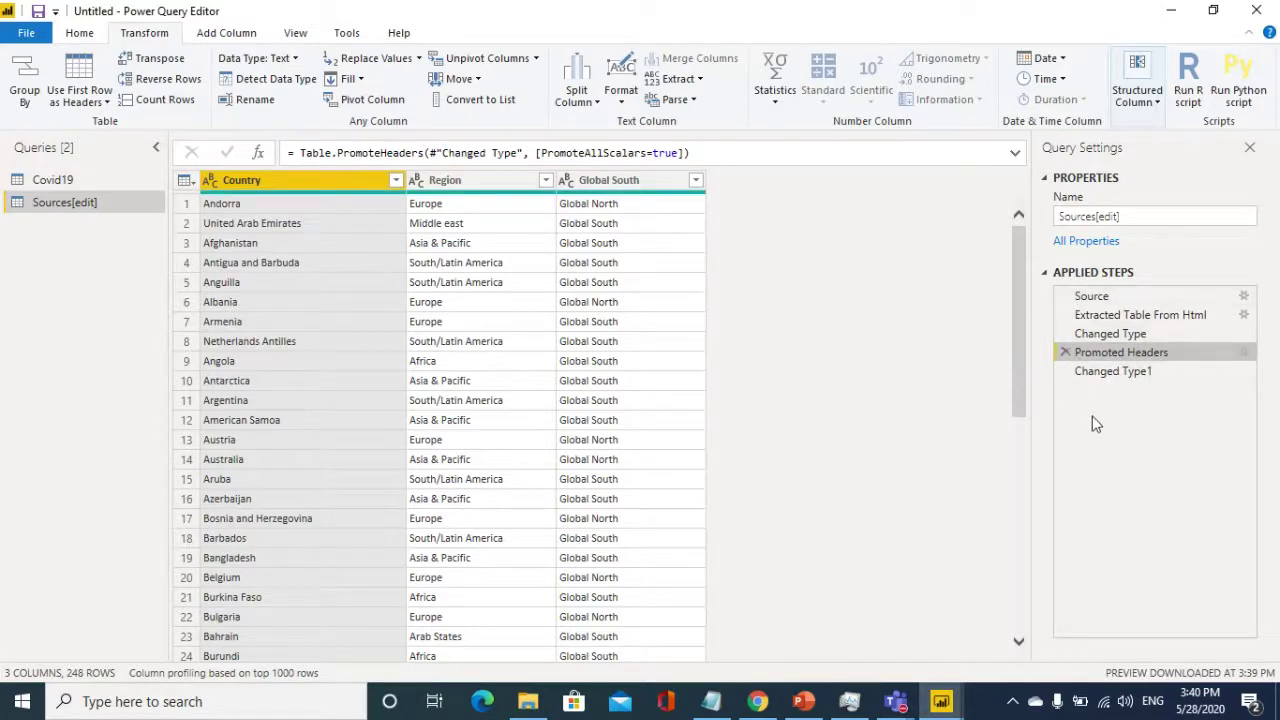
{"action": "left_click", "coordinate": [1108, 374]}
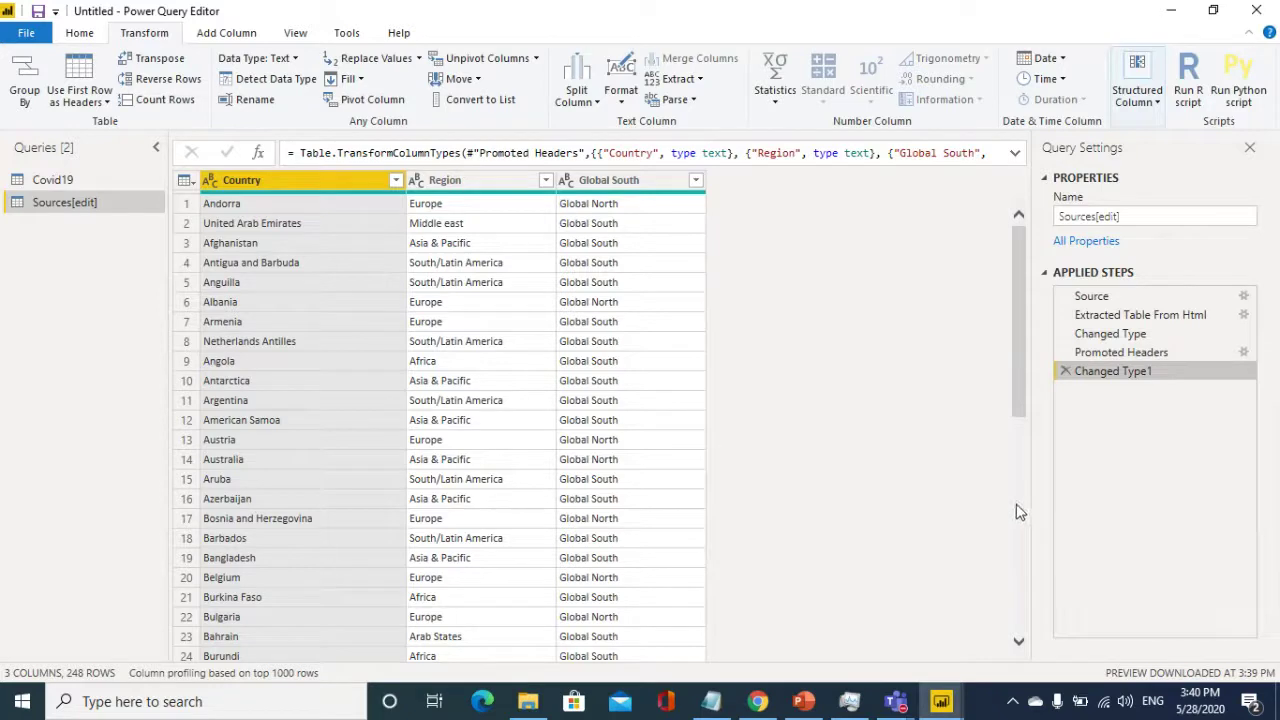
- Examine the M code of the Sources[edit] query in the Advanced Editor and close it without changes
{"action": "left_click", "coordinate": [296, 33]}
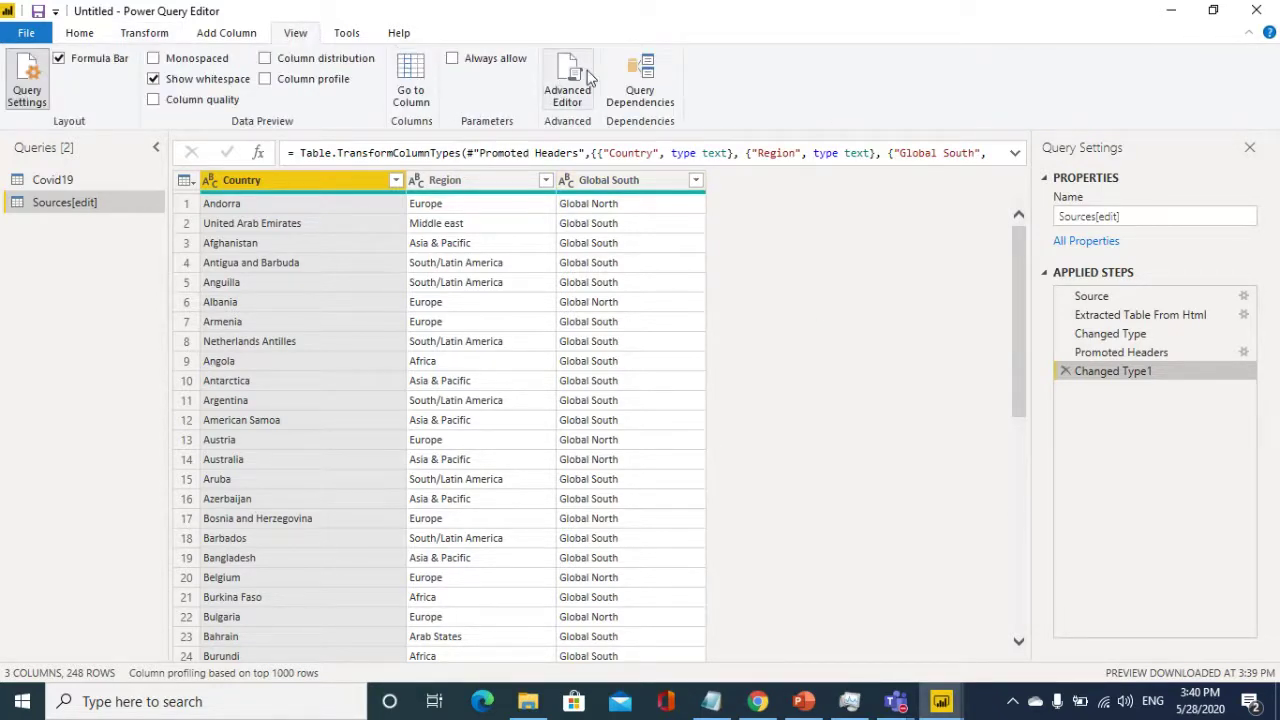
{"action": "left_click", "coordinate": [567, 93]}
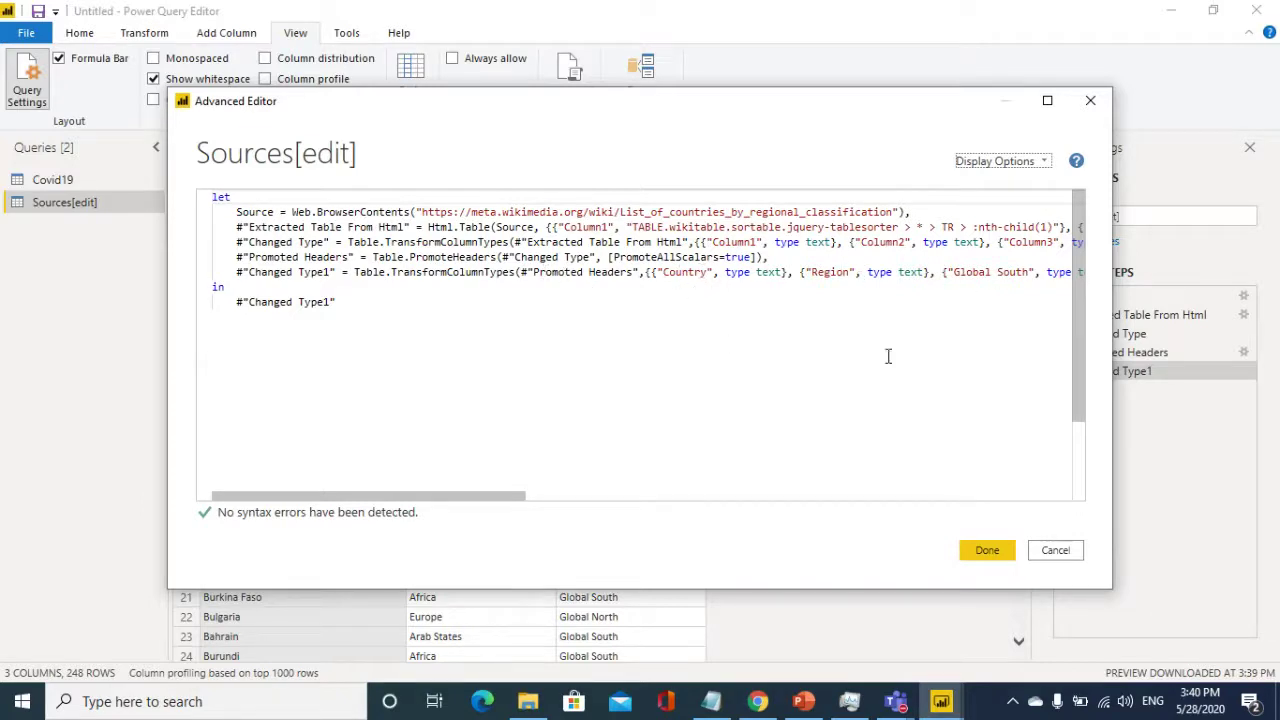
{"action": "left_click_drag", "start_coordinate": [477, 498], "coordinate": [420, 465]}
{"action": "left_click", "coordinate": [1066, 550]}
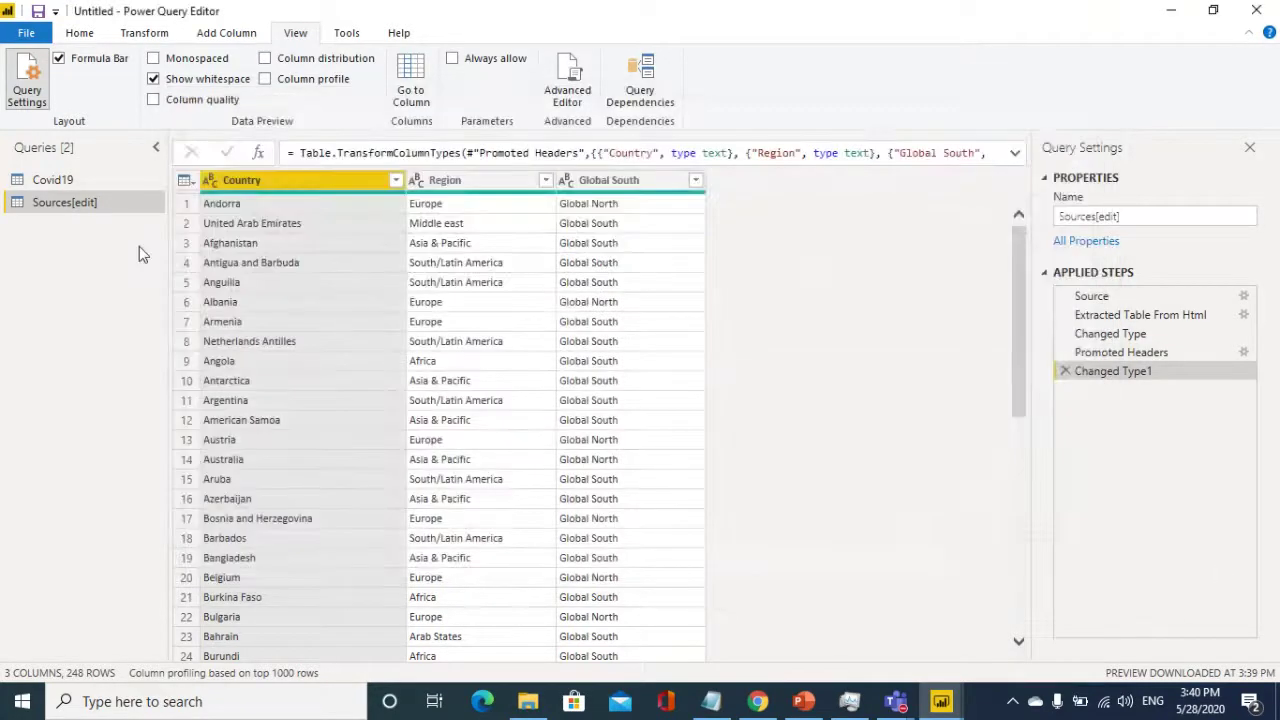
- Check the country naming on the Wikimedia page in Chrome, and replace US with United States in the Covid19 query's Country_Region column
{"action": "left_click", "coordinate": [75, 183]}
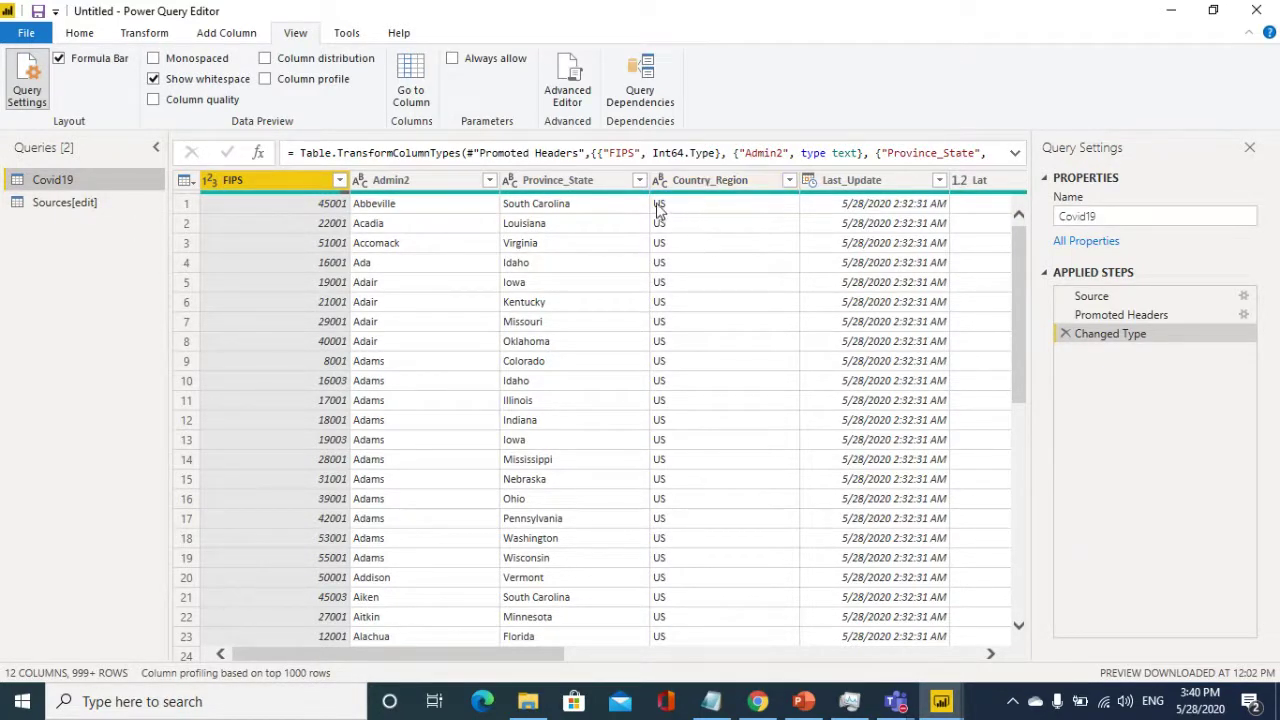
{"action": "key", "text": "alt+Tab"}
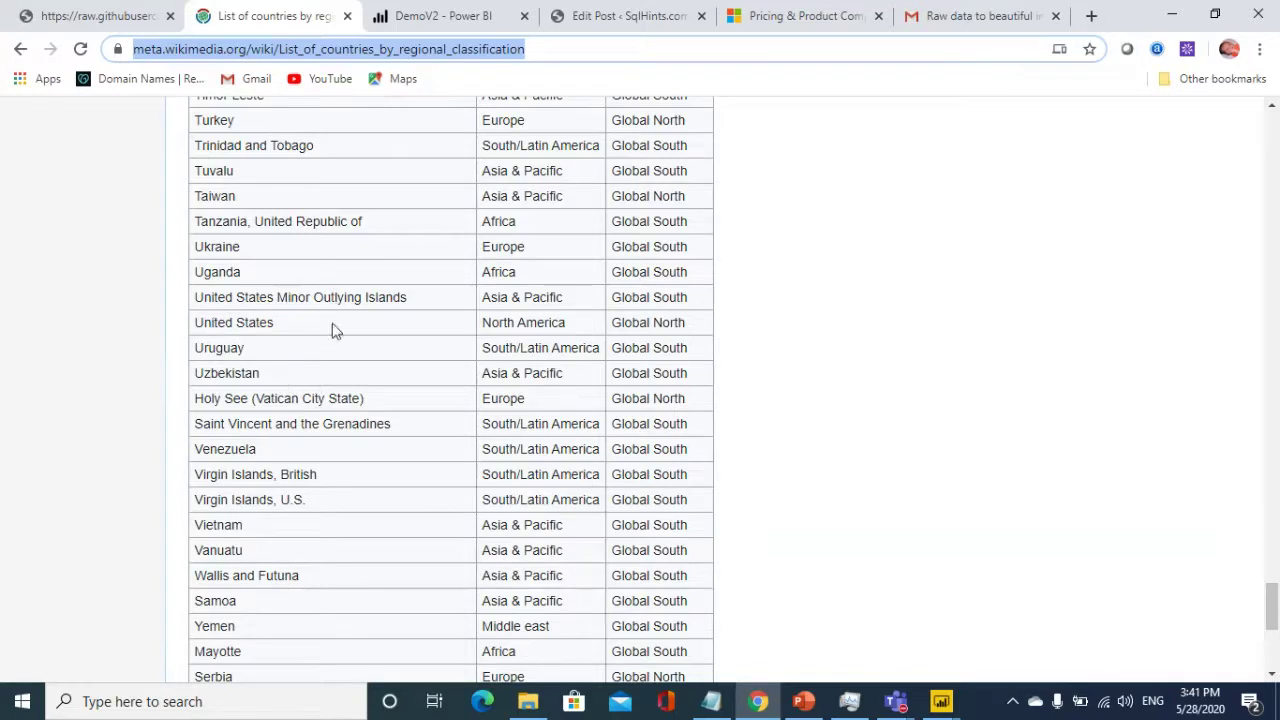
{"action": "key", "text": "alt+Tab"}
{"action": "left_click", "coordinate": [683, 180]}
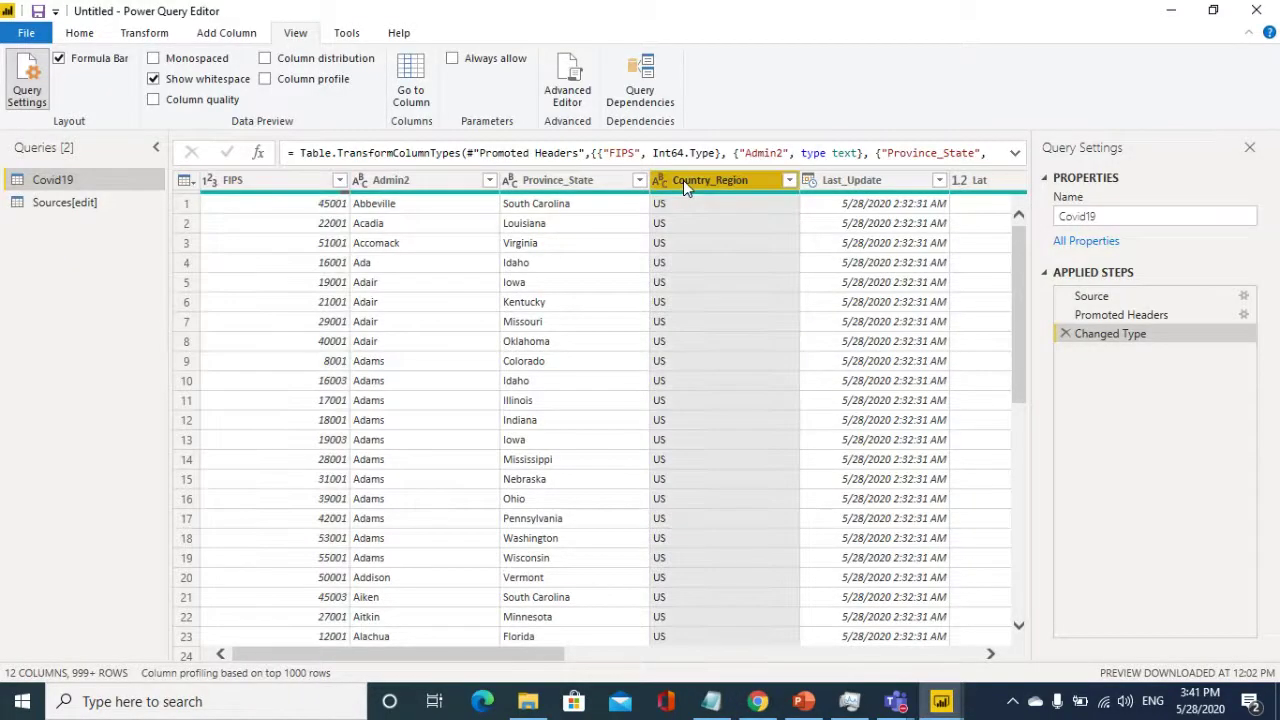
{"action": "right_click", "coordinate": [683, 180]}
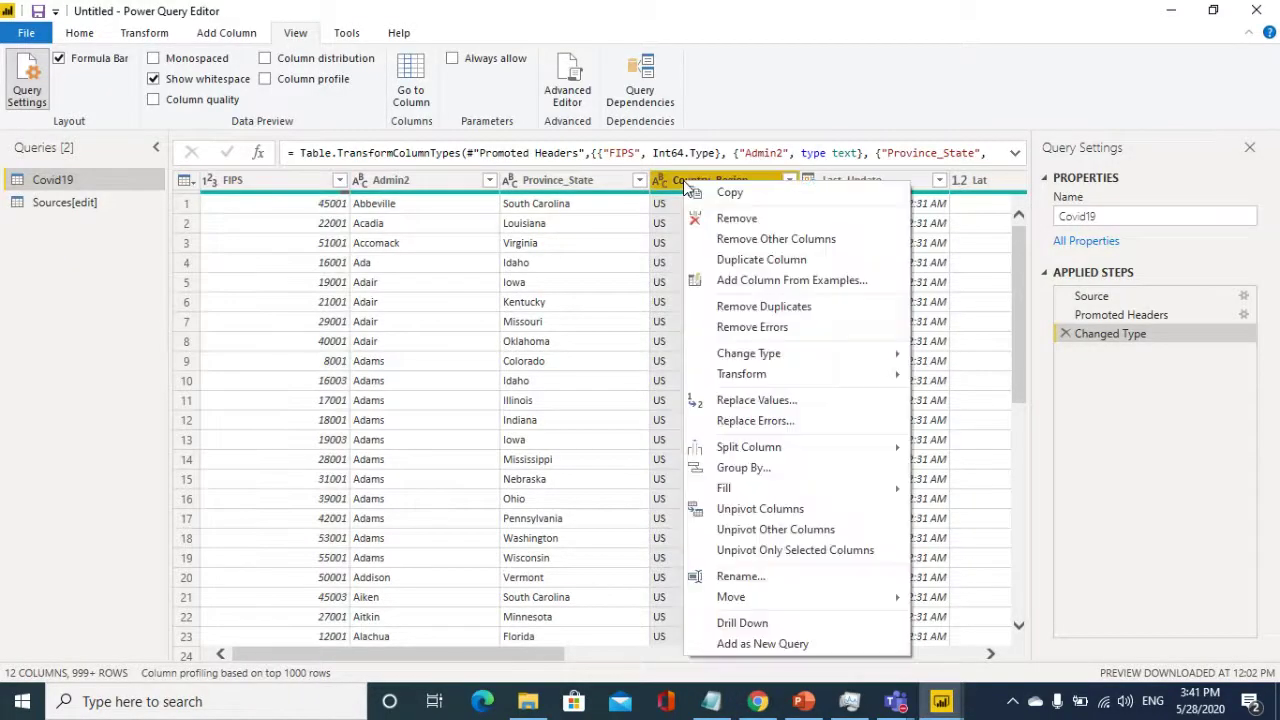
{"action": "left_click", "coordinate": [785, 421]}
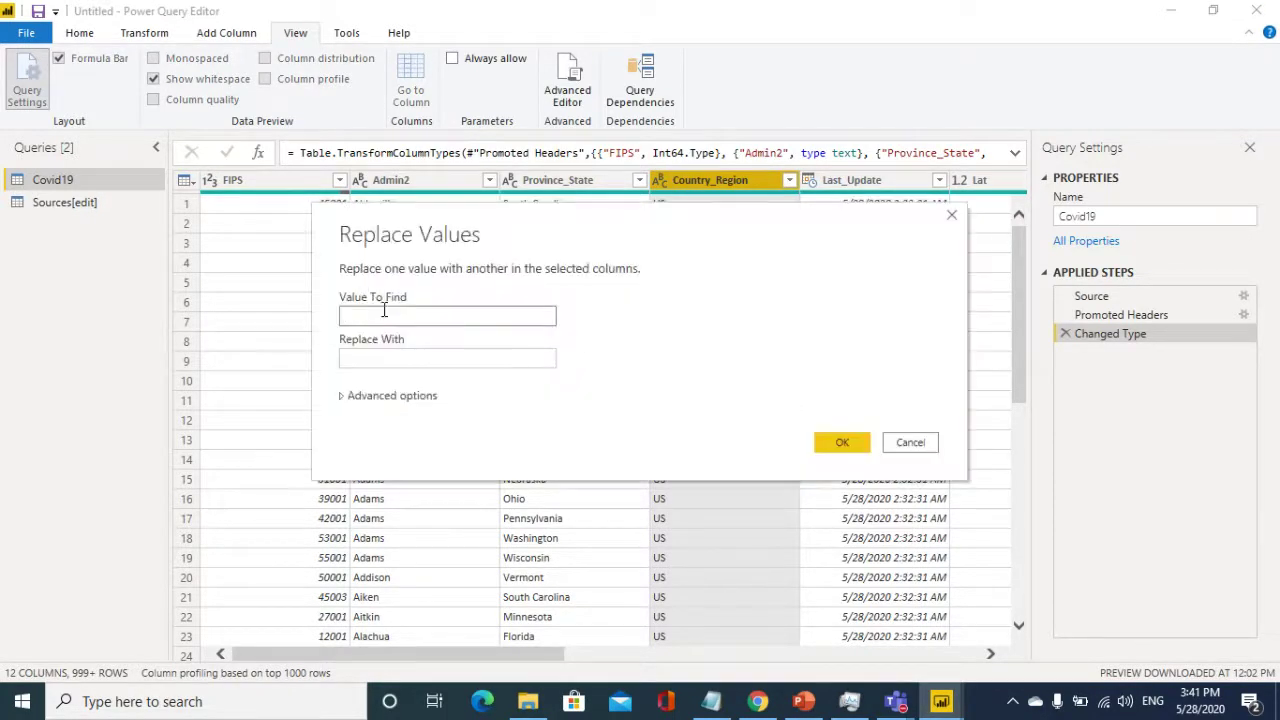
{"action": "type", "text": "US"}
{"action": "key", "text": "Tab"}
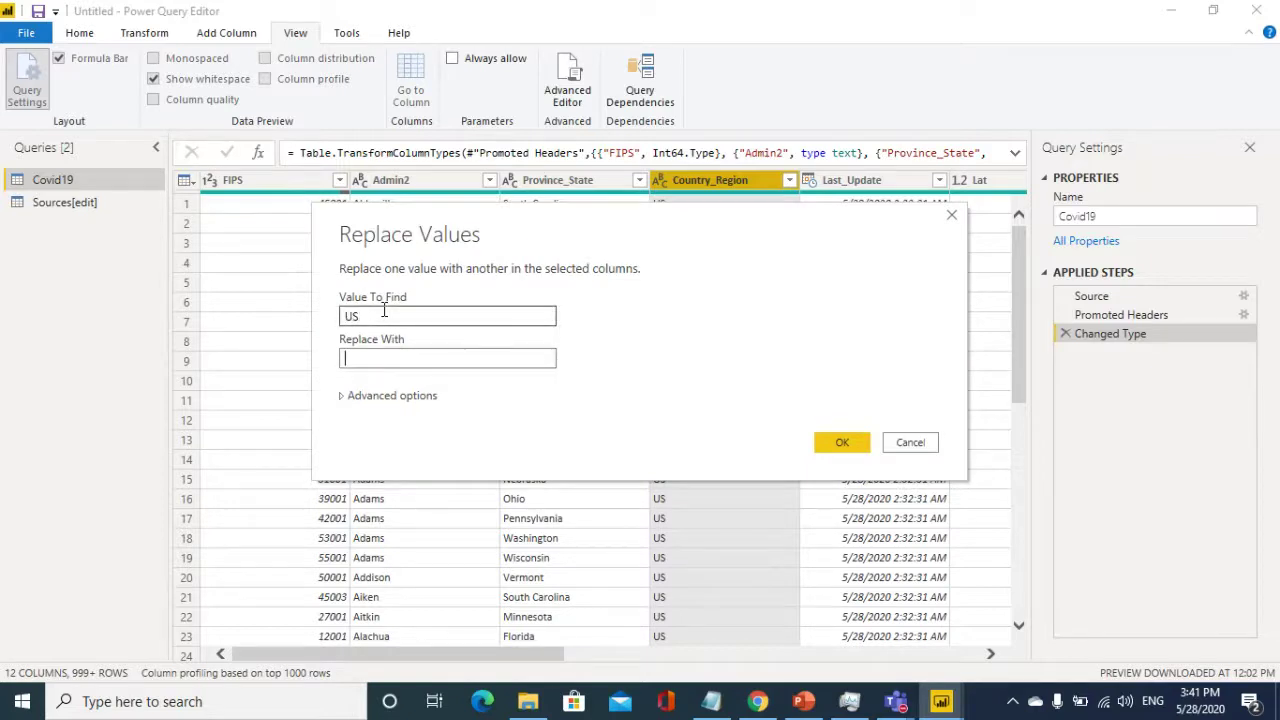
{"action": "type", "text": "United States"}
{"action": "left_click", "coordinate": [839, 444]}
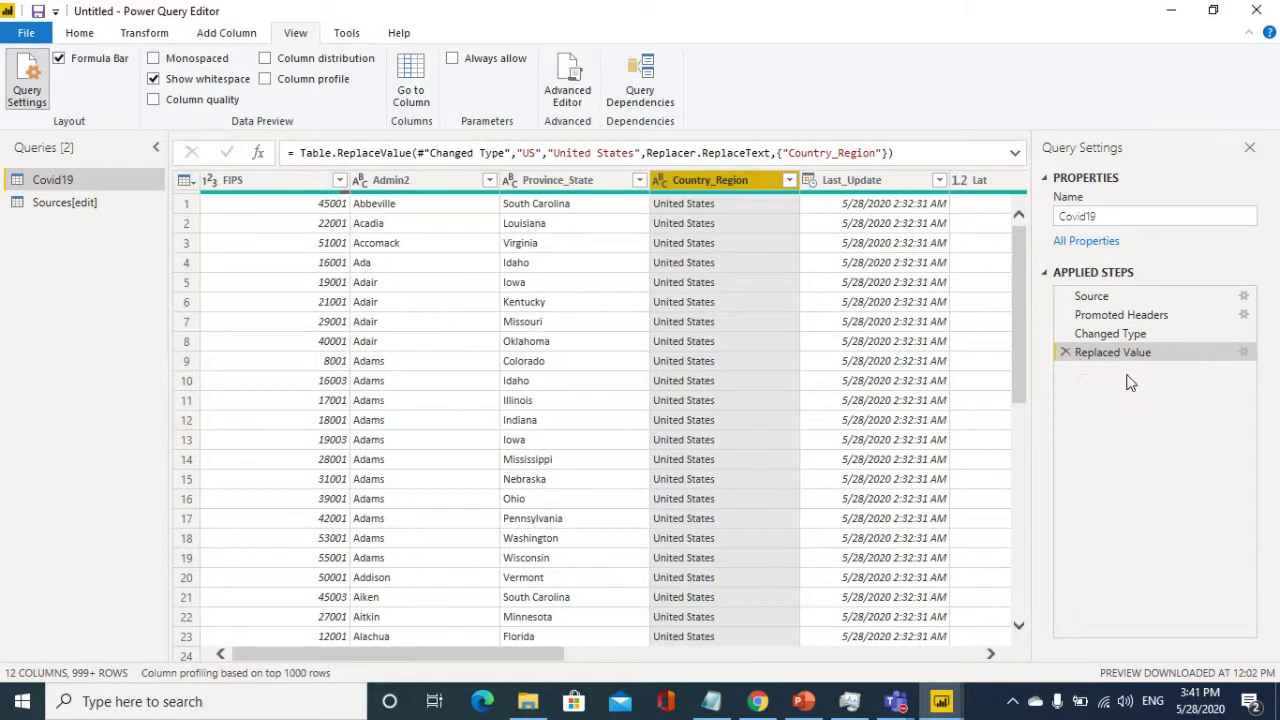
- Replace the value Burma with Myanmar in the Country_Region column of the Covid19 query
{"action": "right_click", "coordinate": [704, 190]}
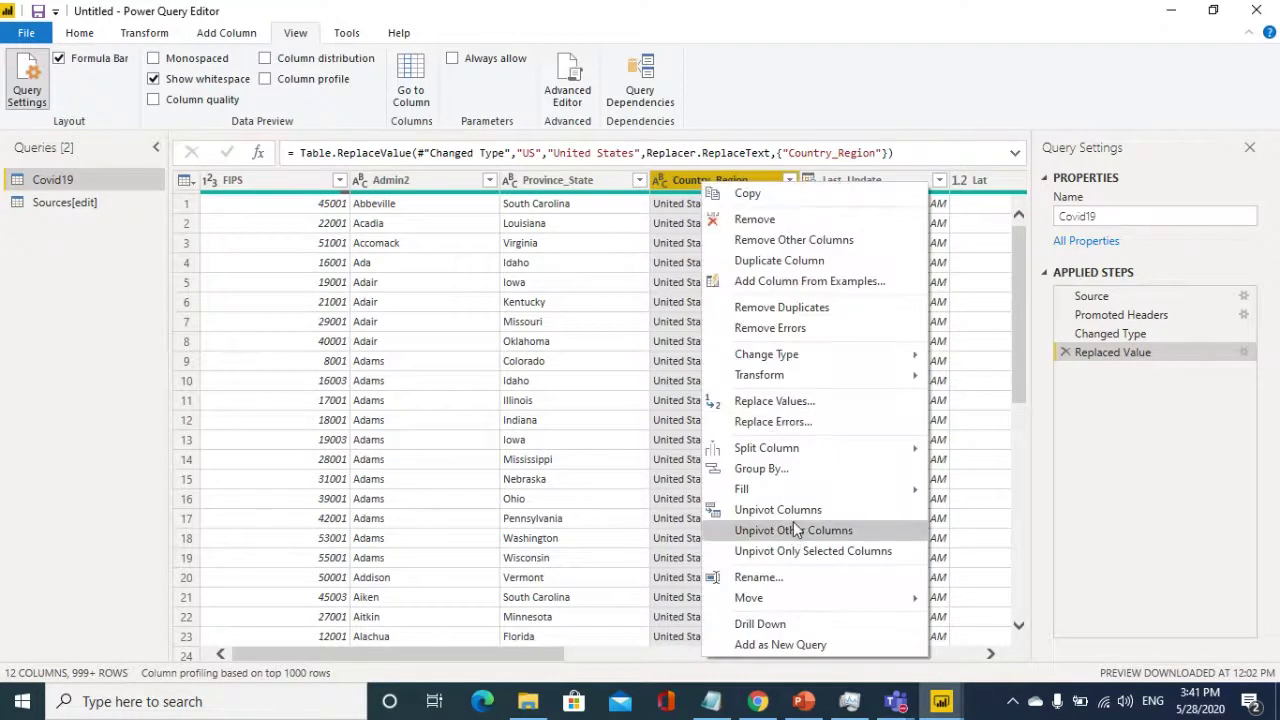
{"action": "left_click", "coordinate": [814, 404]}
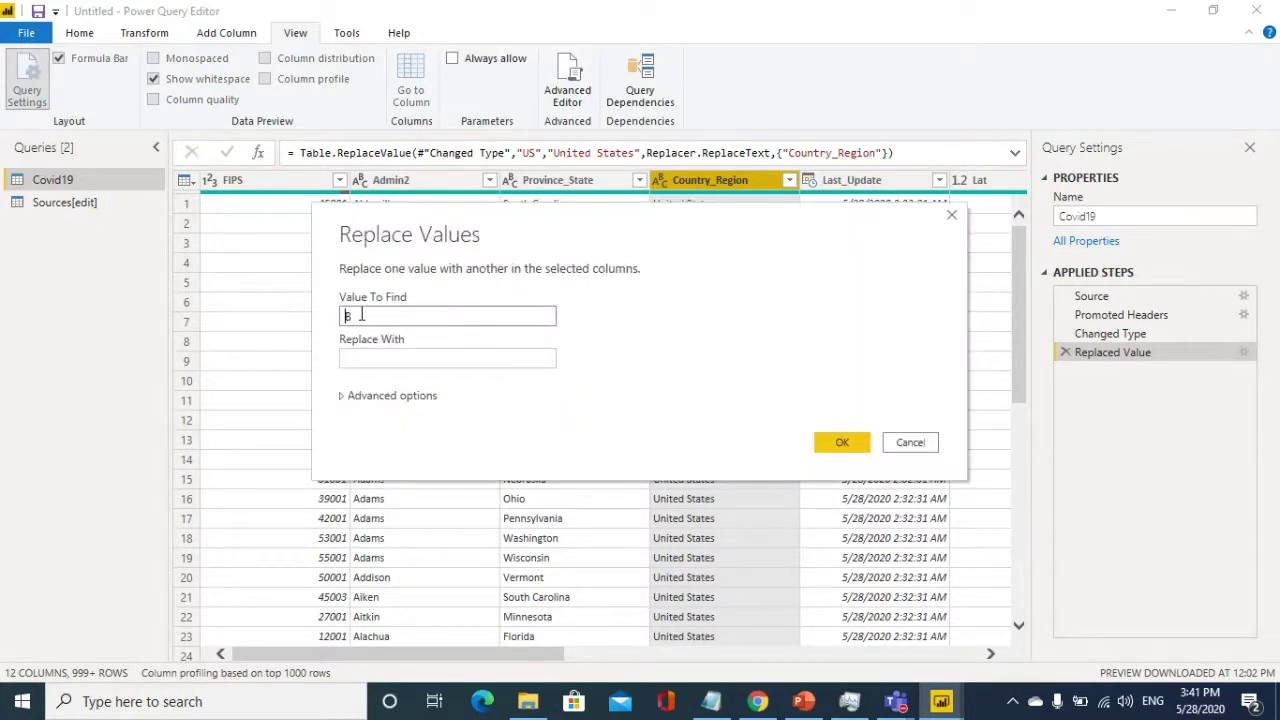
{"action": "type", "text": "Burma"}
{"action": "key", "text": "Tab"}
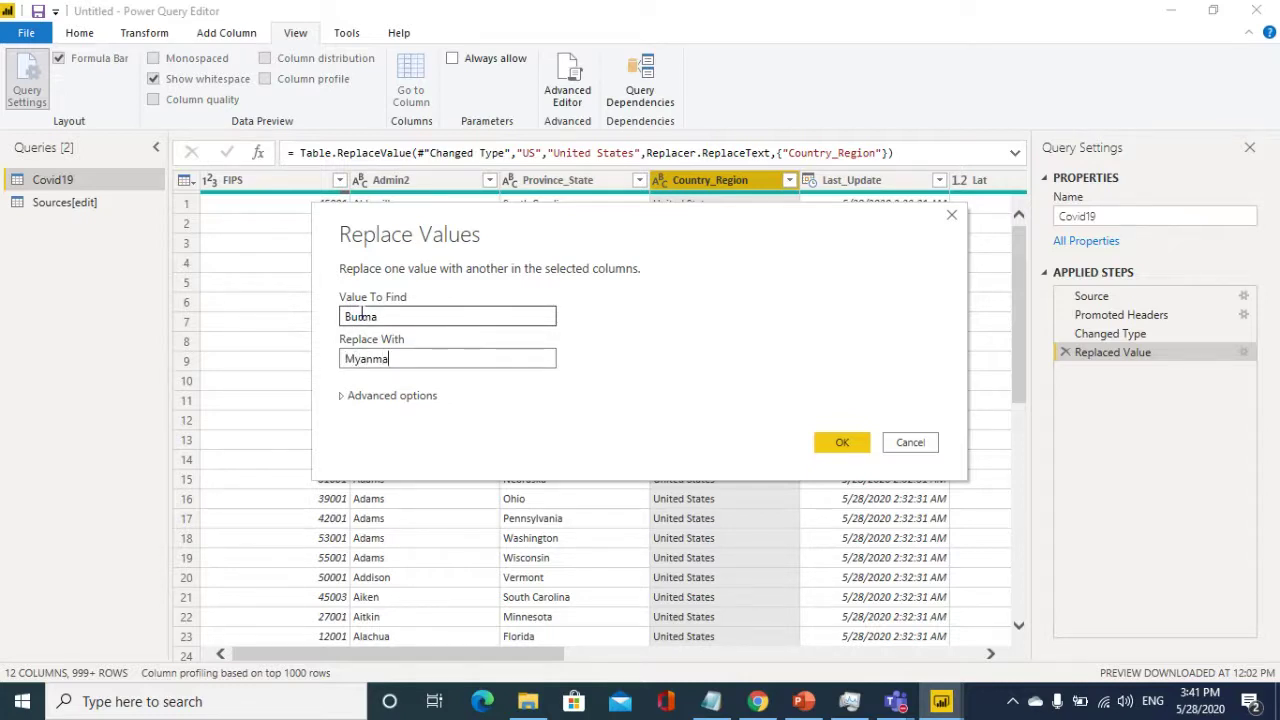
{"action": "left_click", "coordinate": [848, 444]}
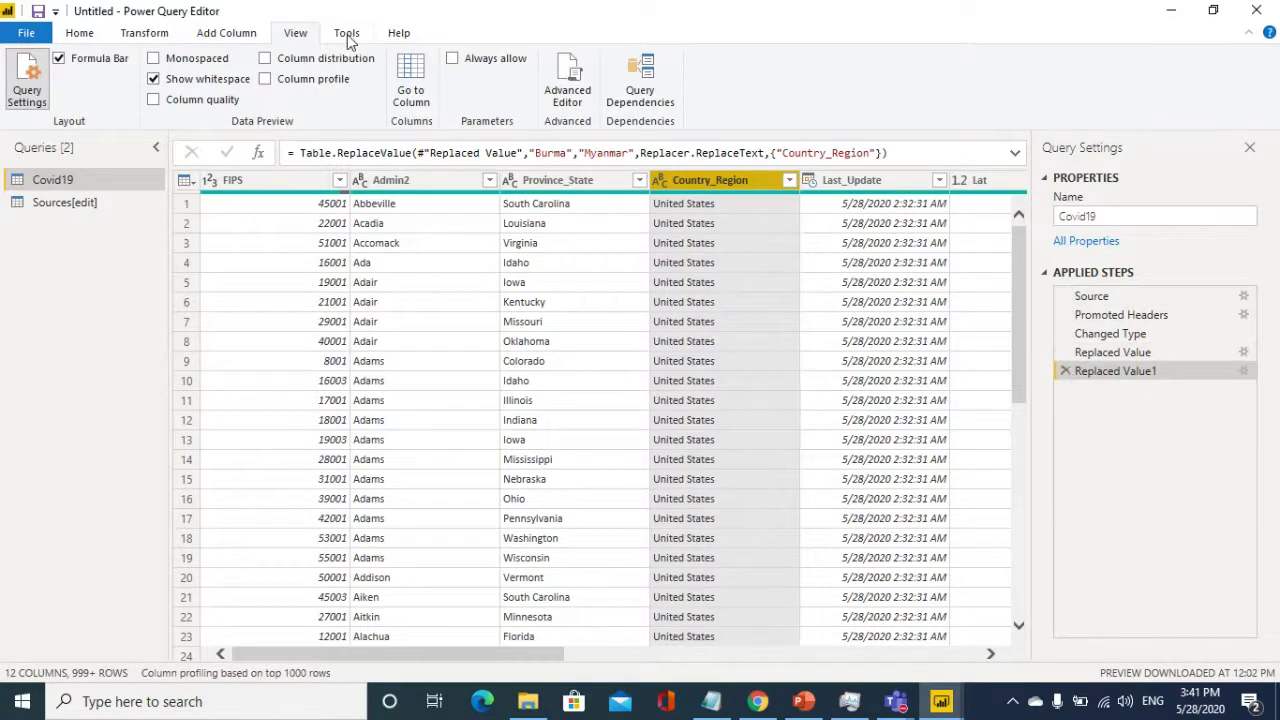
- Examine the US and Burma replacement lines in the Covid19 query's M code in the Advanced Editor, and close it without changes
{"action": "left_click", "coordinate": [570, 90]}
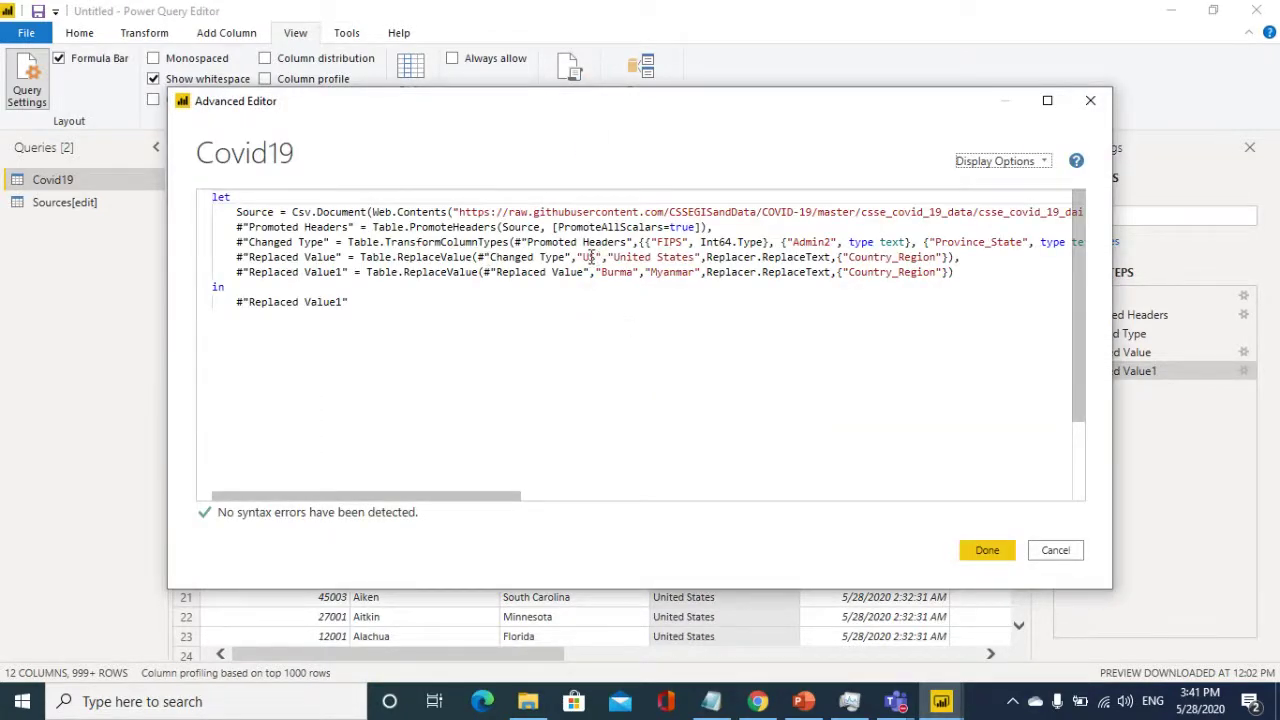
{"action": "left_click", "coordinate": [615, 271]}
{"action": "left_click", "coordinate": [676, 271]}
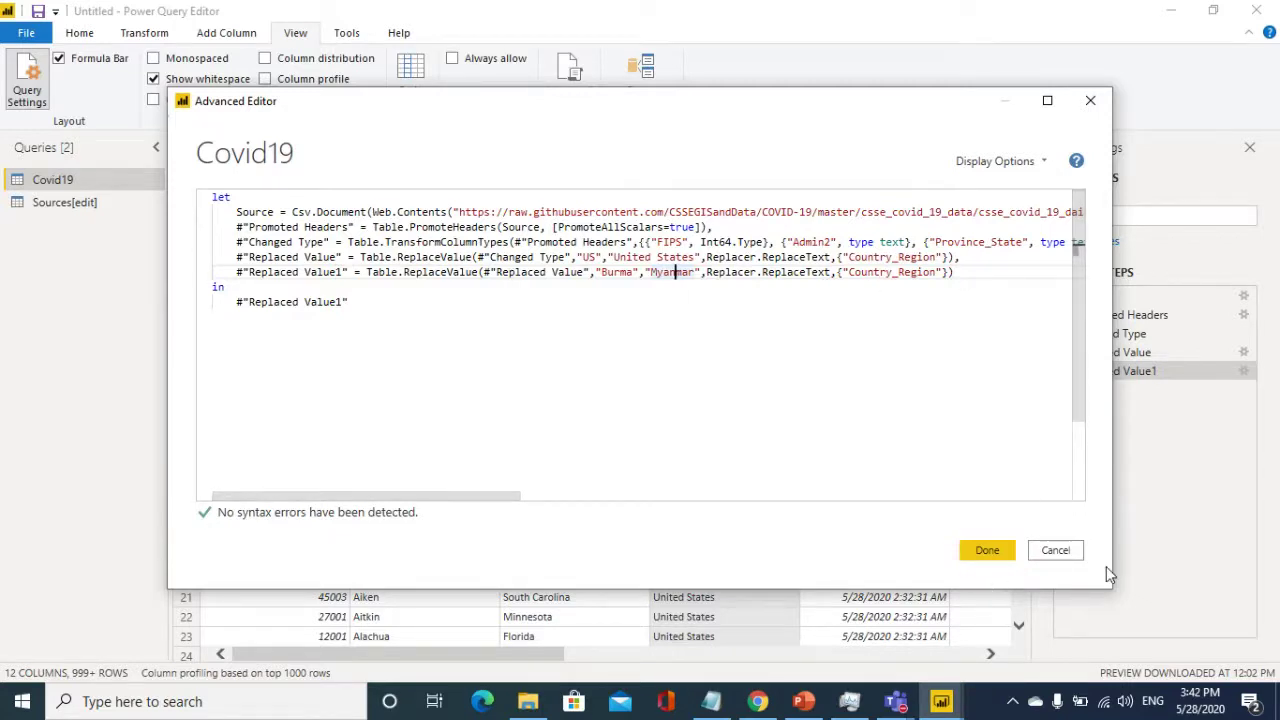
{"action": "left_click", "coordinate": [1071, 554]}
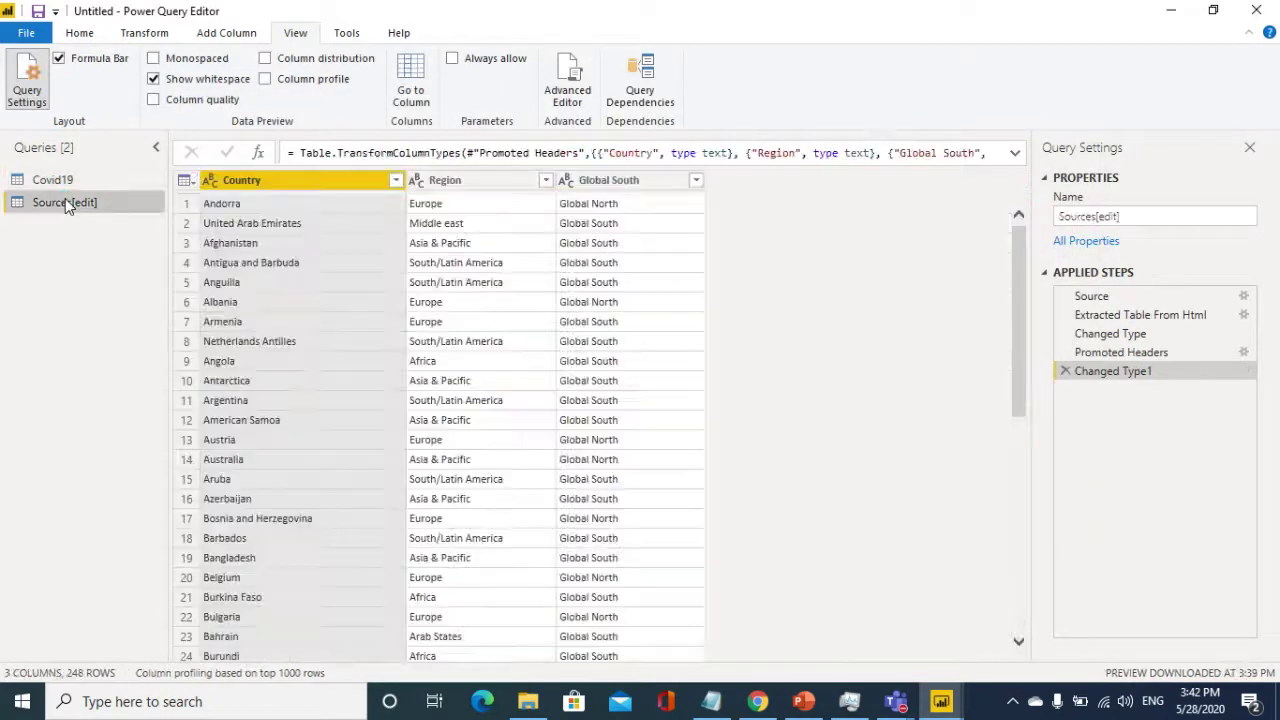
- Rename the Sources[edit] query to Countries
{"action": "left_click", "coordinate": [1062, 216]}
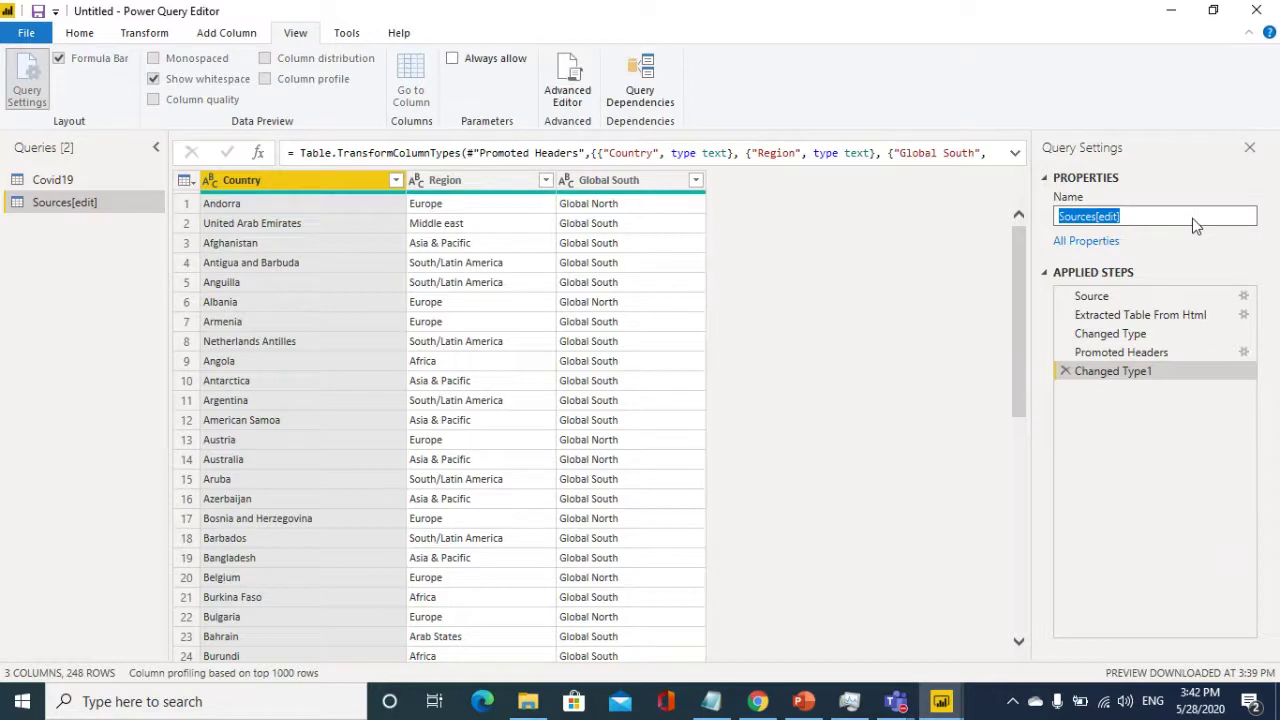
{"action": "type", "text": "Countries"}
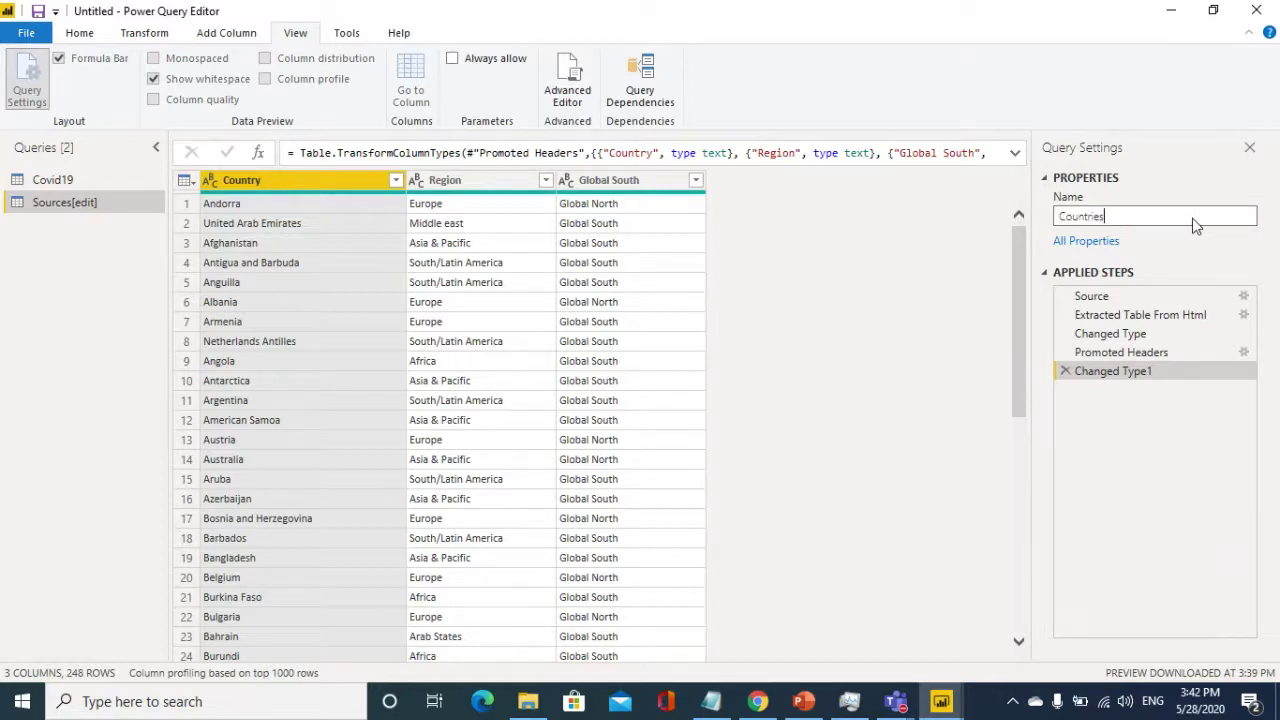
{"action": "key", "text": "Return"}
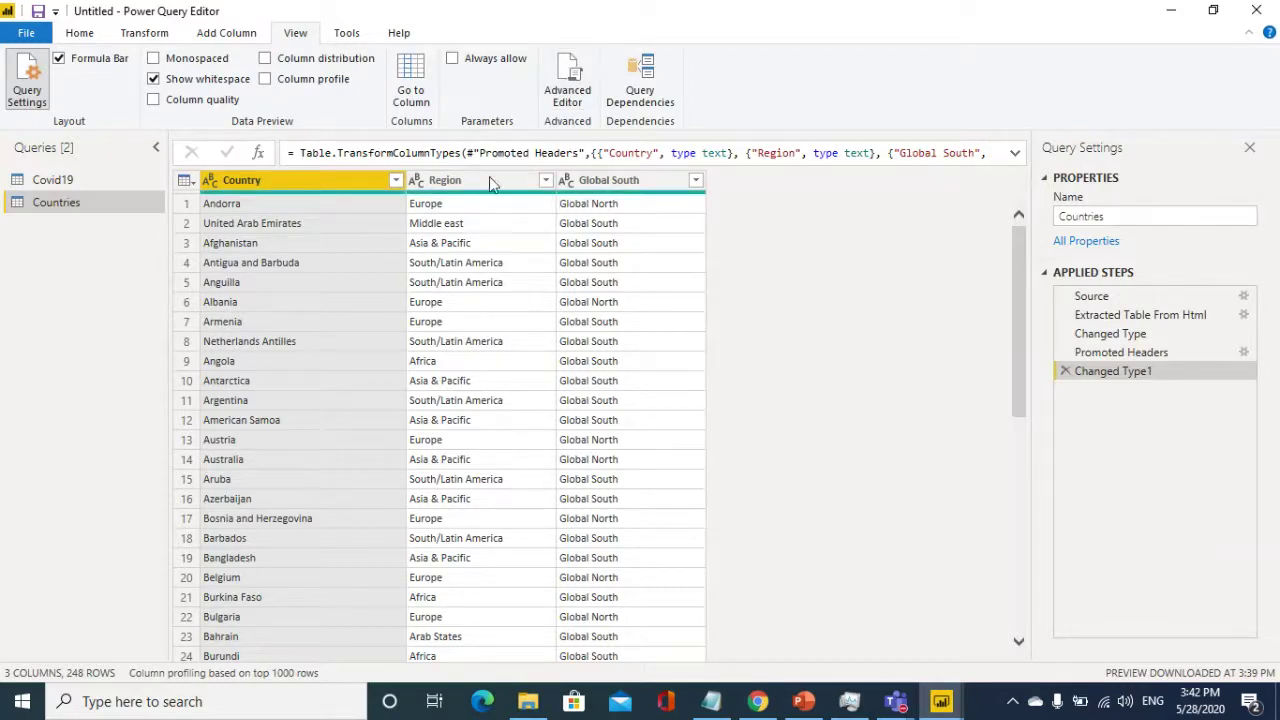
- Open the Countries query in the Advanced Editor, switch to Notepad and copy the Countries replacement code from Replaced Value through the closing #"Replaced Value10"
{"action": "left_click", "coordinate": [570, 85]}
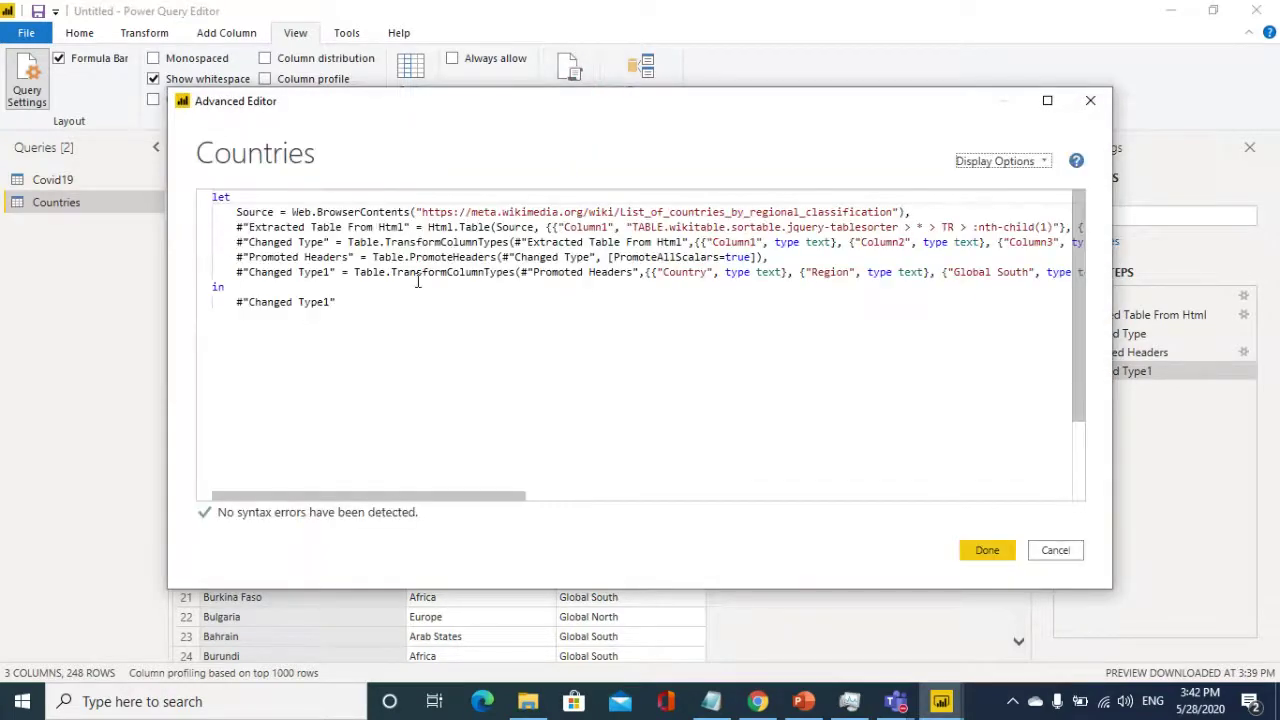
{"action": "left_click", "coordinate": [789, 659]}
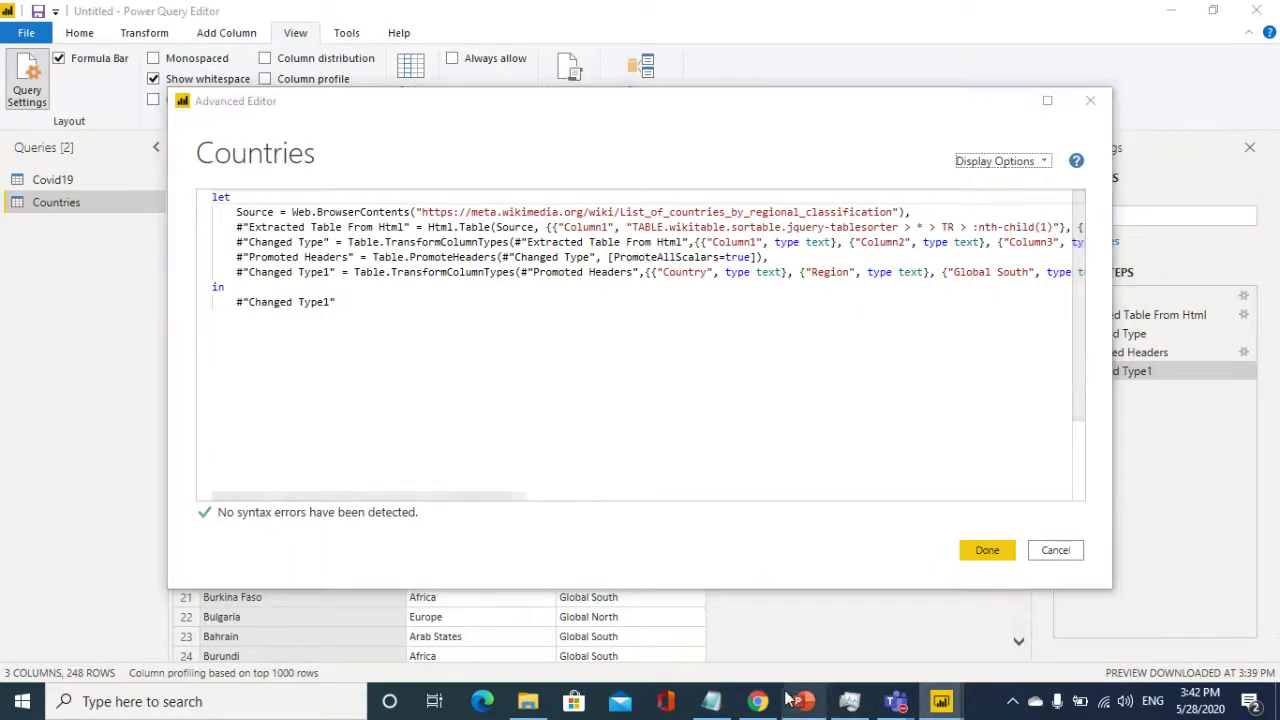
{"action": "left_click", "coordinate": [712, 701]}
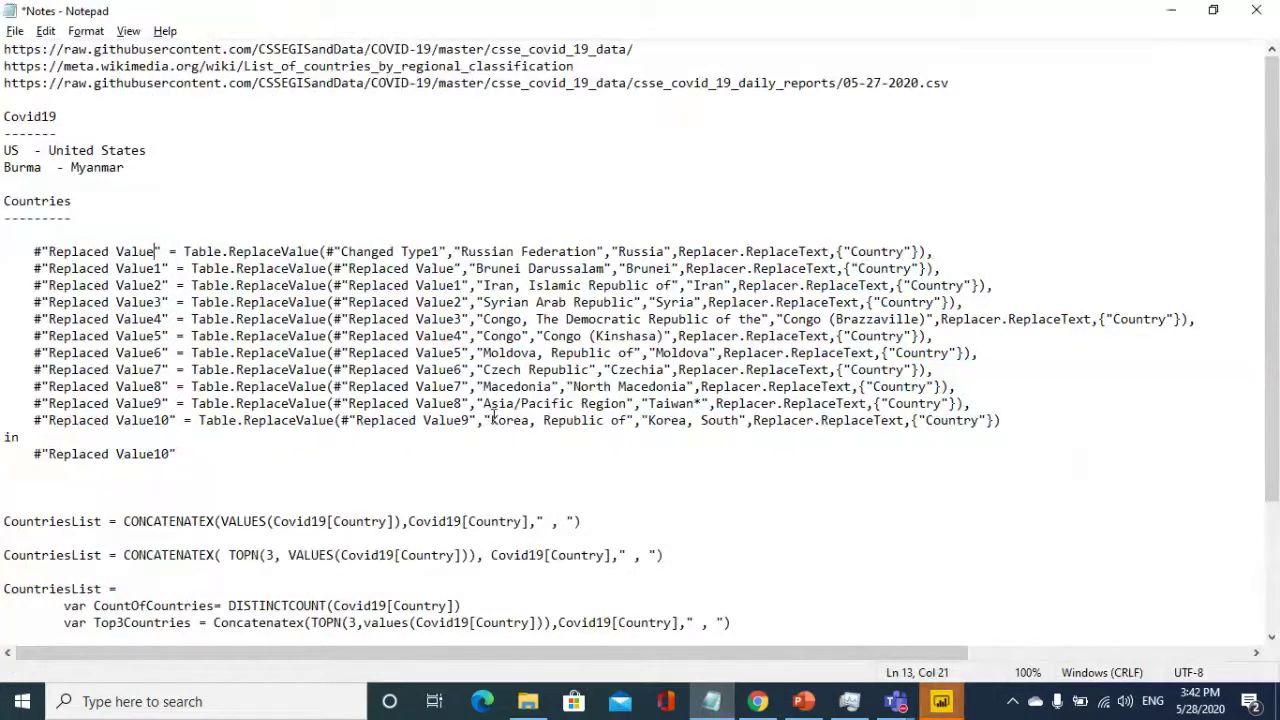
{"action": "left_click_drag", "start_coordinate": [491, 420], "coordinate": [628, 421]}
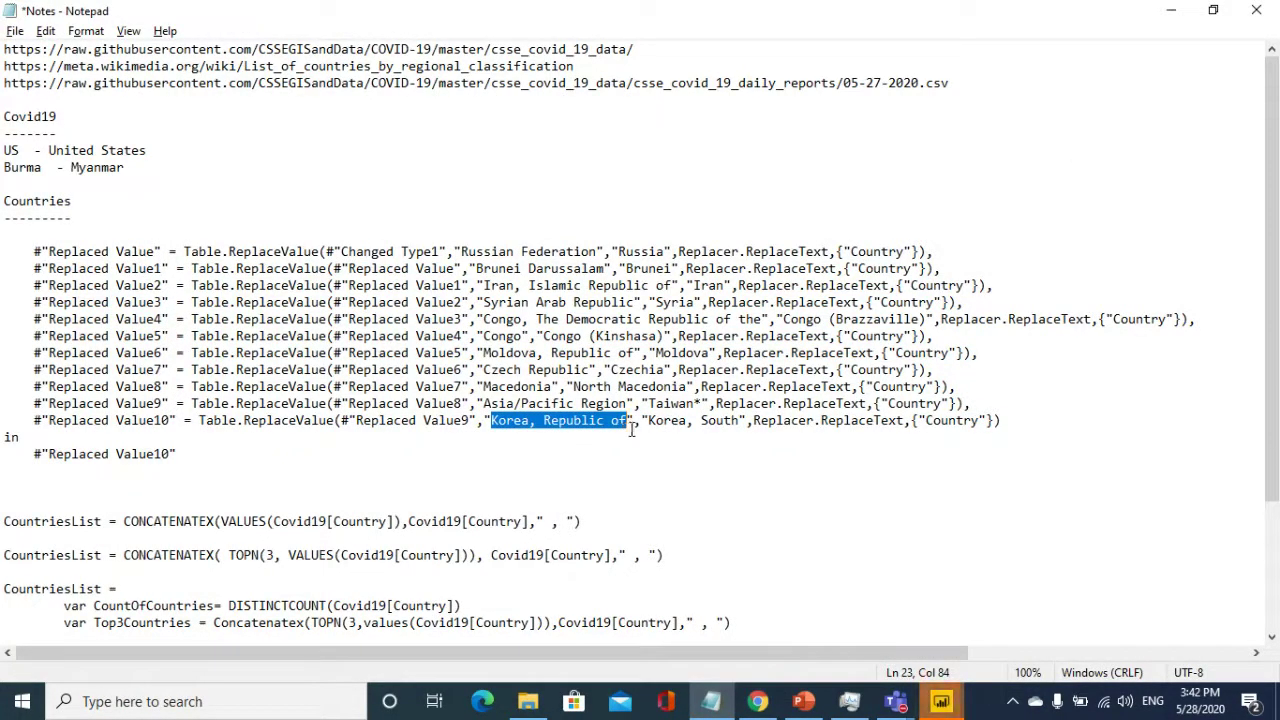
{"action": "left_click_drag", "start_coordinate": [651, 420], "coordinate": [742, 420]}
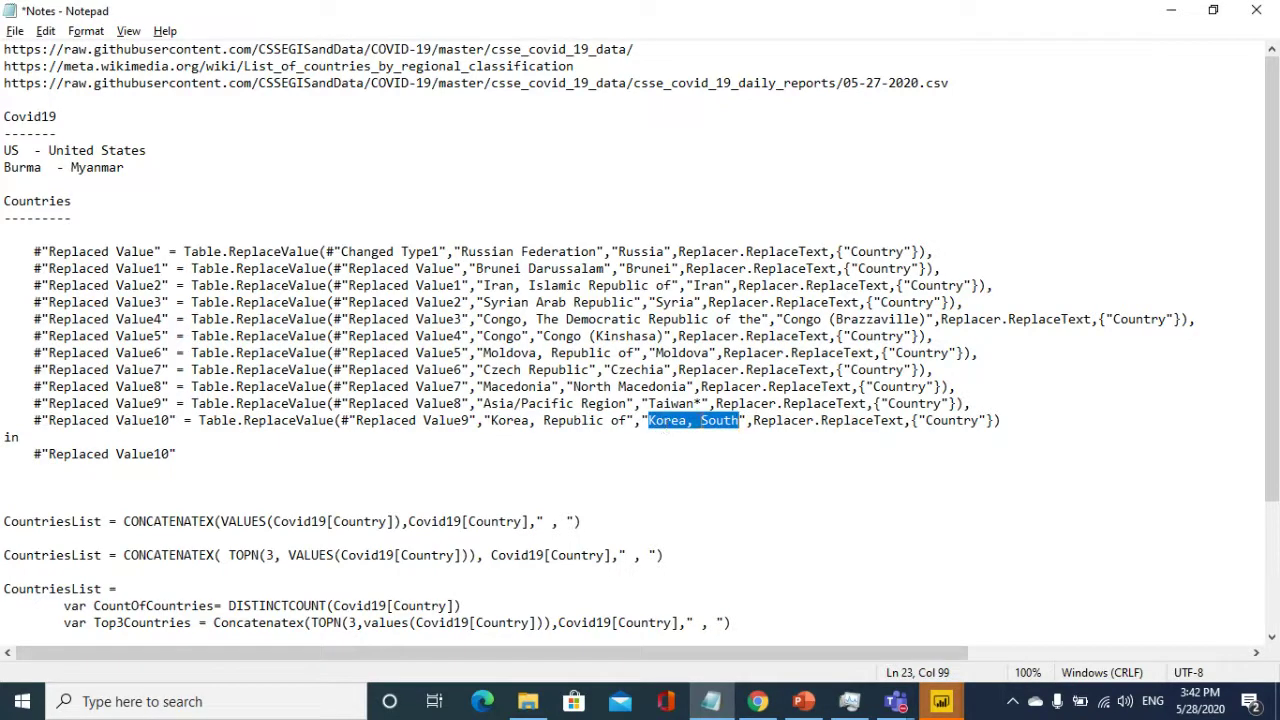
{"action": "left_click_drag", "start_coordinate": [210, 454], "coordinate": [3, 252]}
{"action": "key", "text": "ctrl+c"}
- Switch back to Power Query, overwrite the Countries code's closing in clause with the copied lines, add a comma after the Changed Type1 line, and apply
{"action": "key", "text": "alt+Tab"}
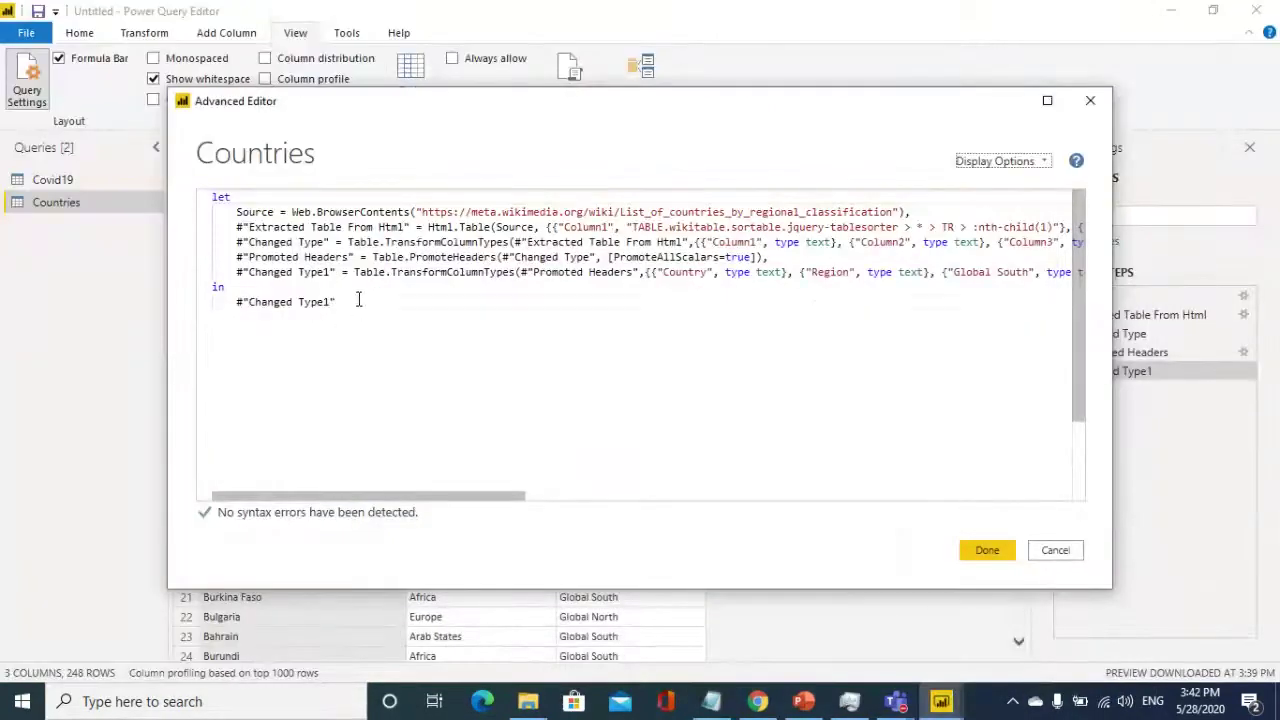
{"action": "left_click_drag", "start_coordinate": [356, 303], "coordinate": [206, 286]}
{"action": "key", "text": "ctrl+v"}
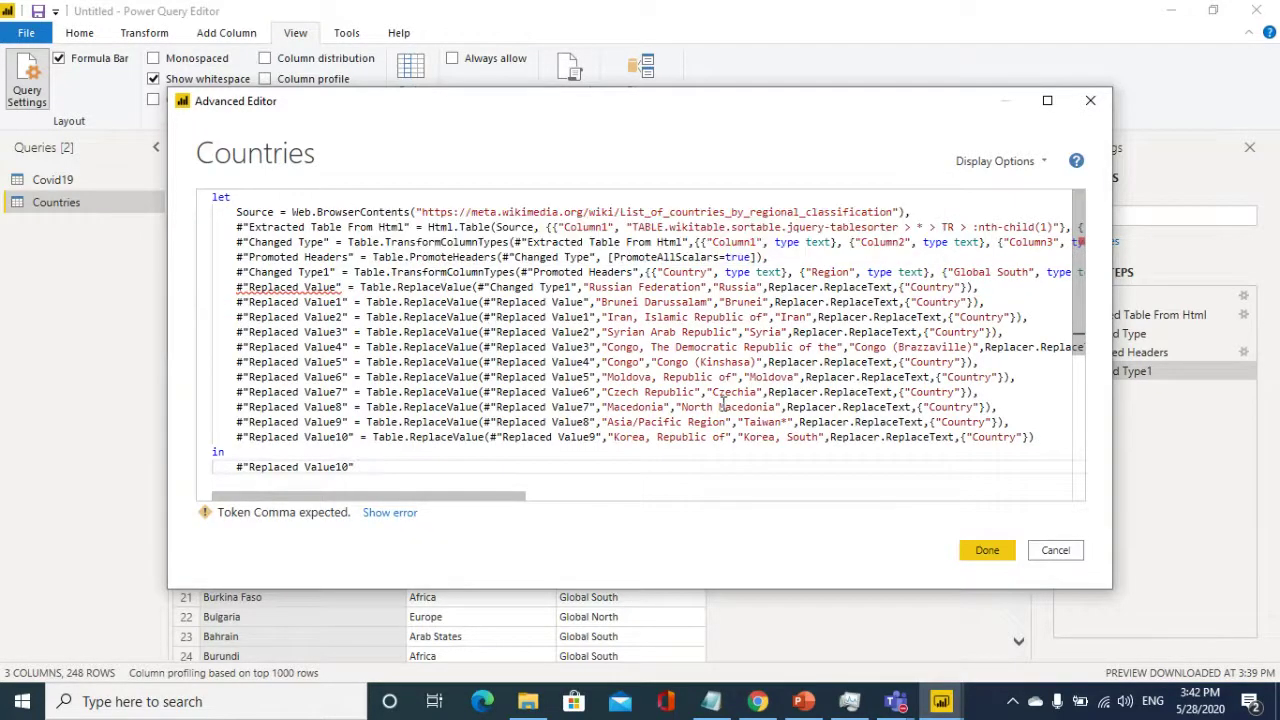
{"action": "left_click", "coordinate": [531, 270]}
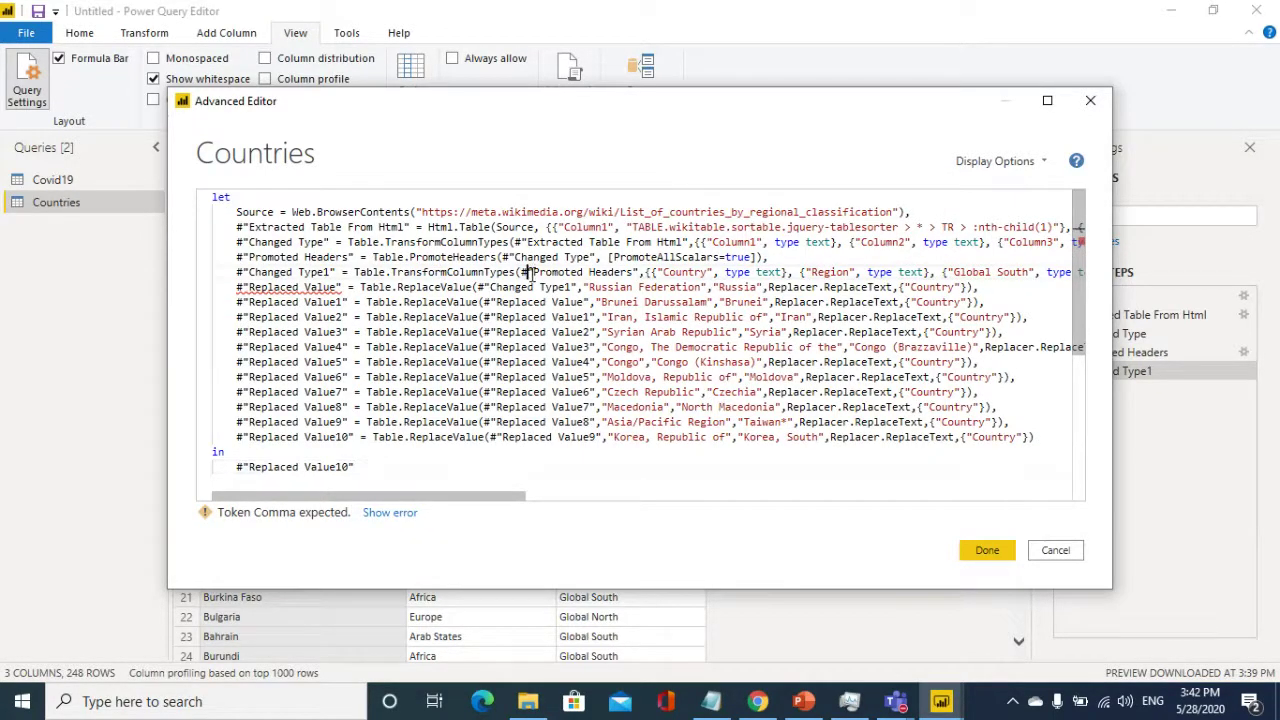
{"action": "key", "text": "End"}
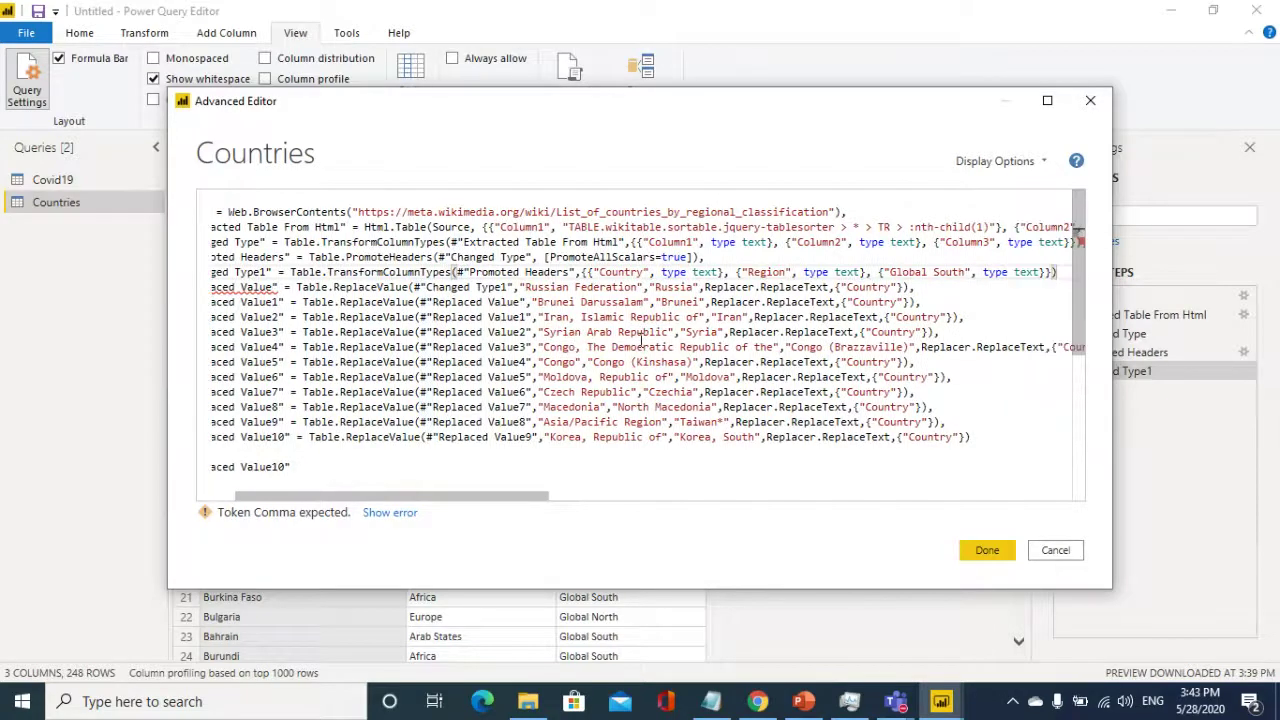
{"action": "type", "text": ","}
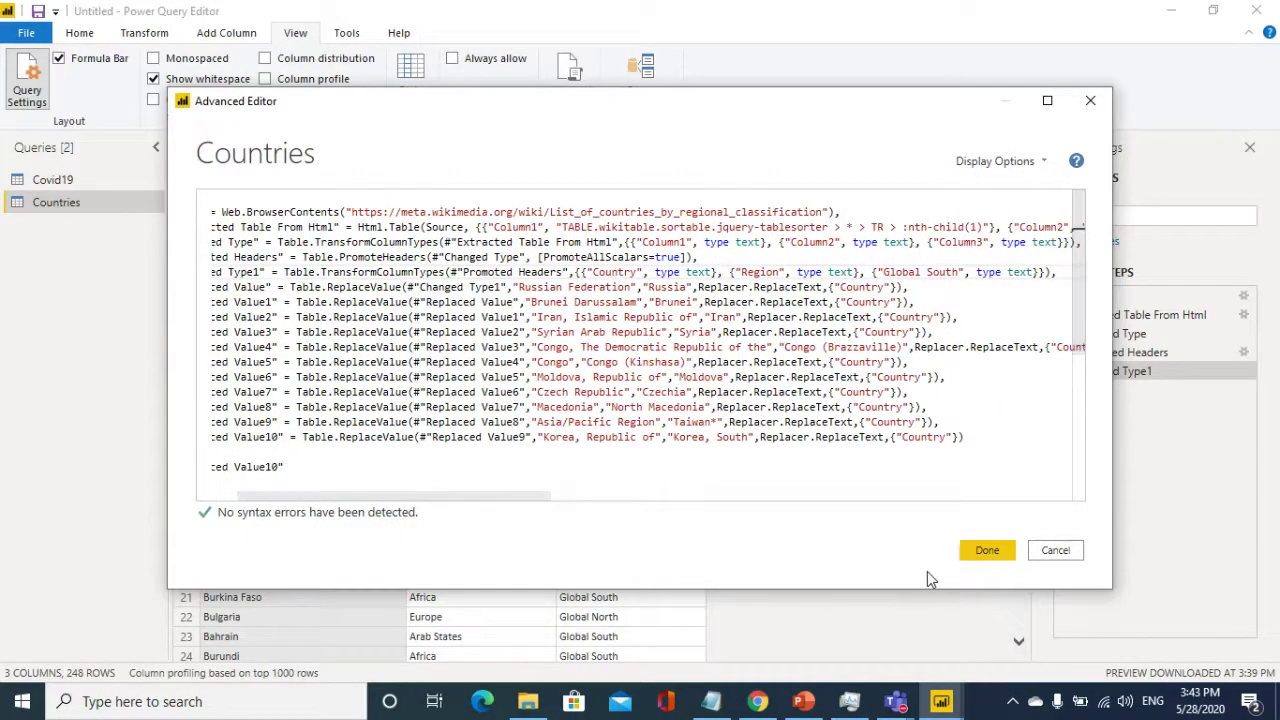
{"action": "left_click", "coordinate": [981, 549]}
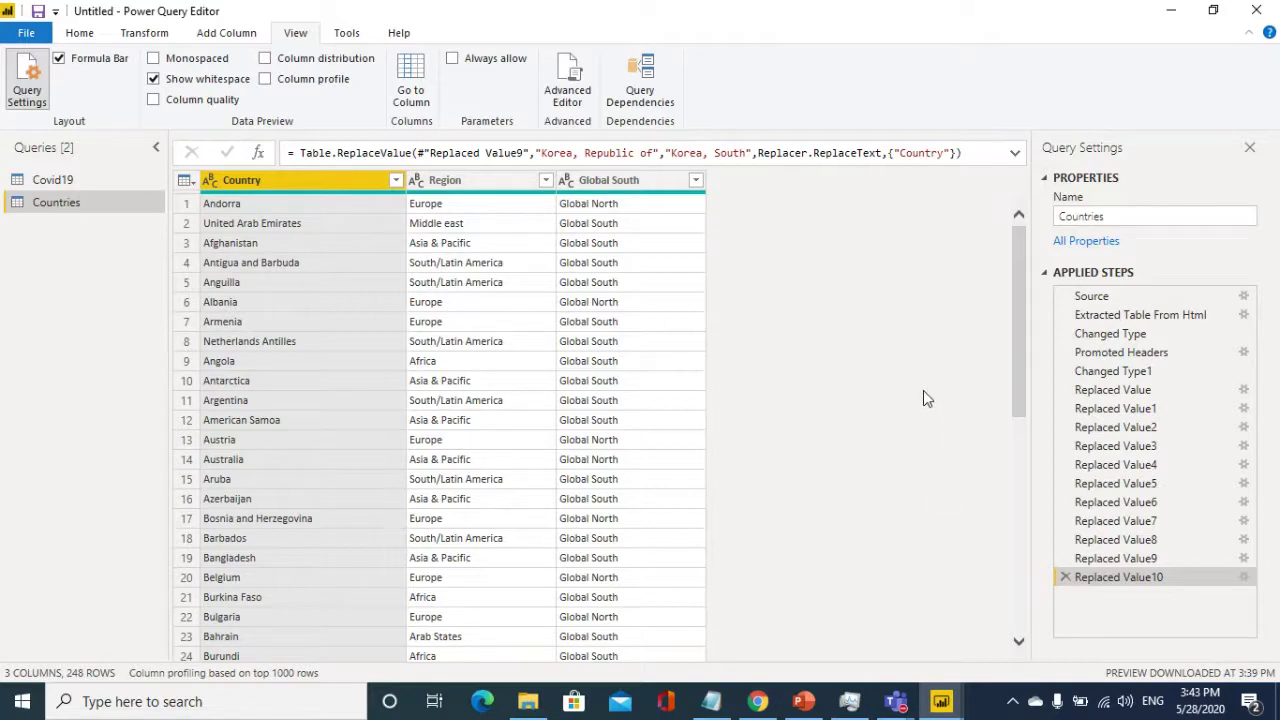
- Merge the Covid19 query with the Countries query, matching Country_Region to Country with a Left Outer join
{"action": "left_click", "coordinate": [56, 181]}
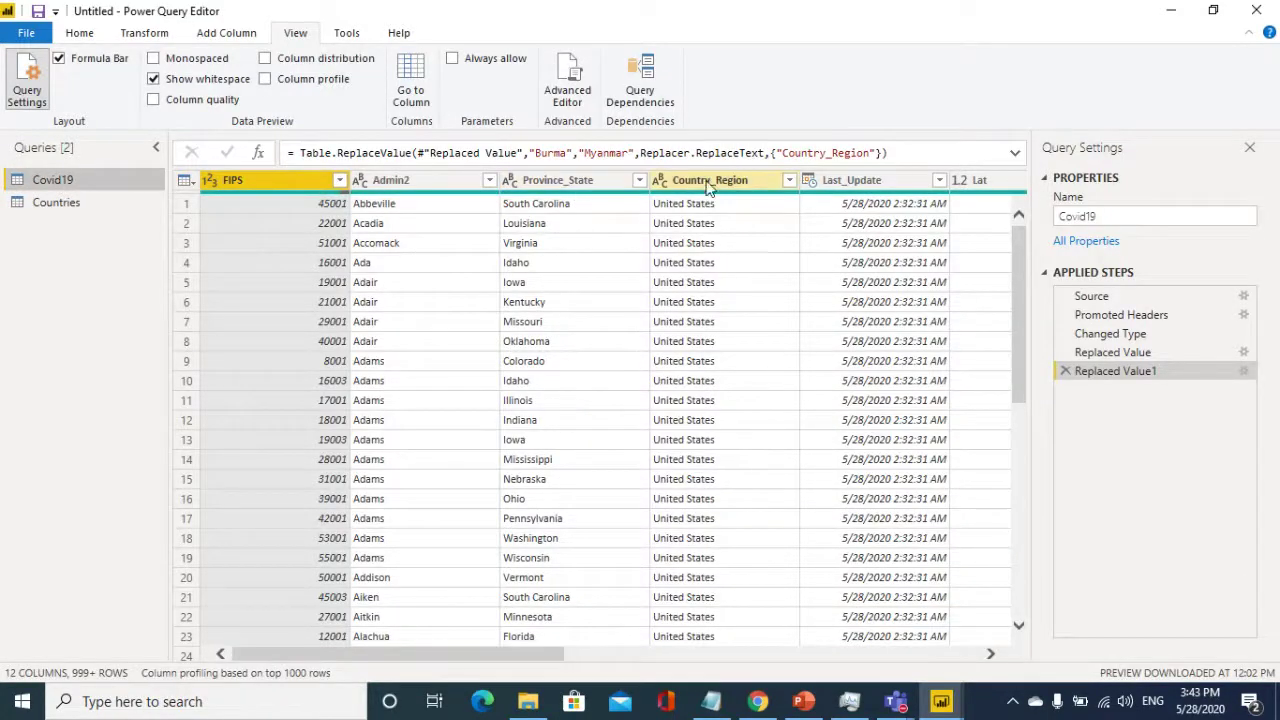
{"action": "left_click_drag", "start_coordinate": [521, 660], "coordinate": [598, 658]}
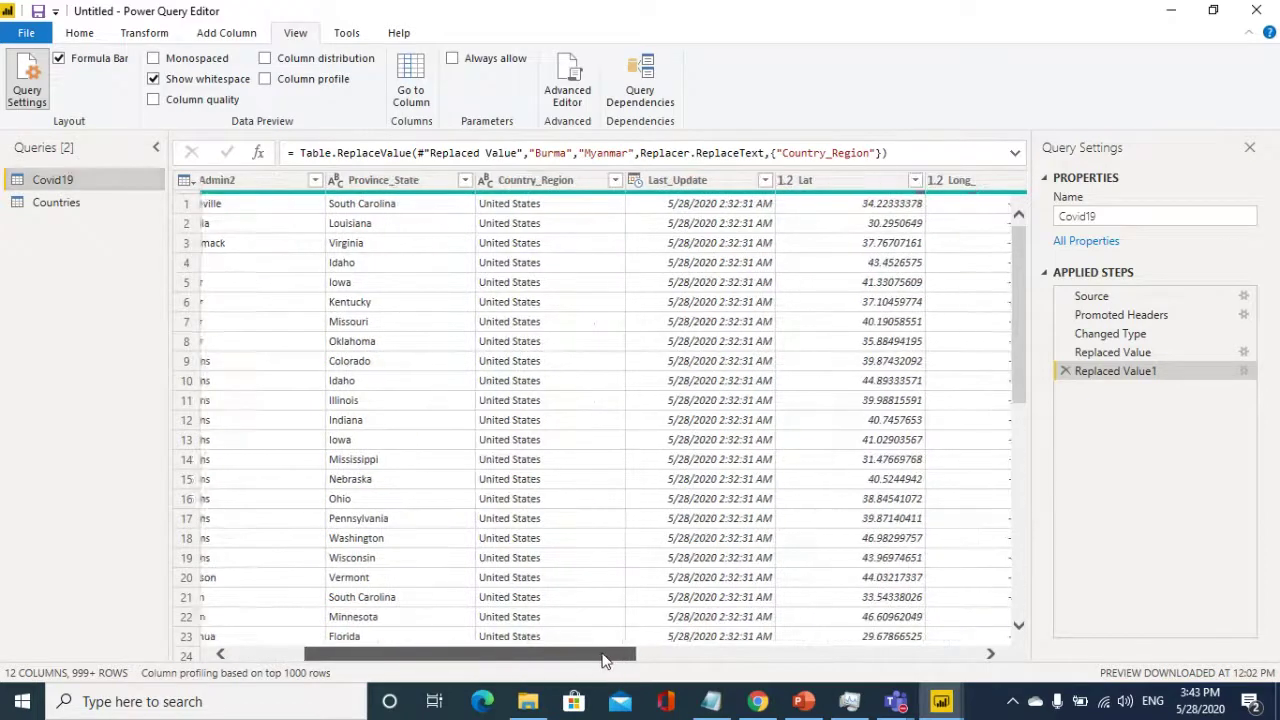
{"action": "left_click", "coordinate": [540, 183]}
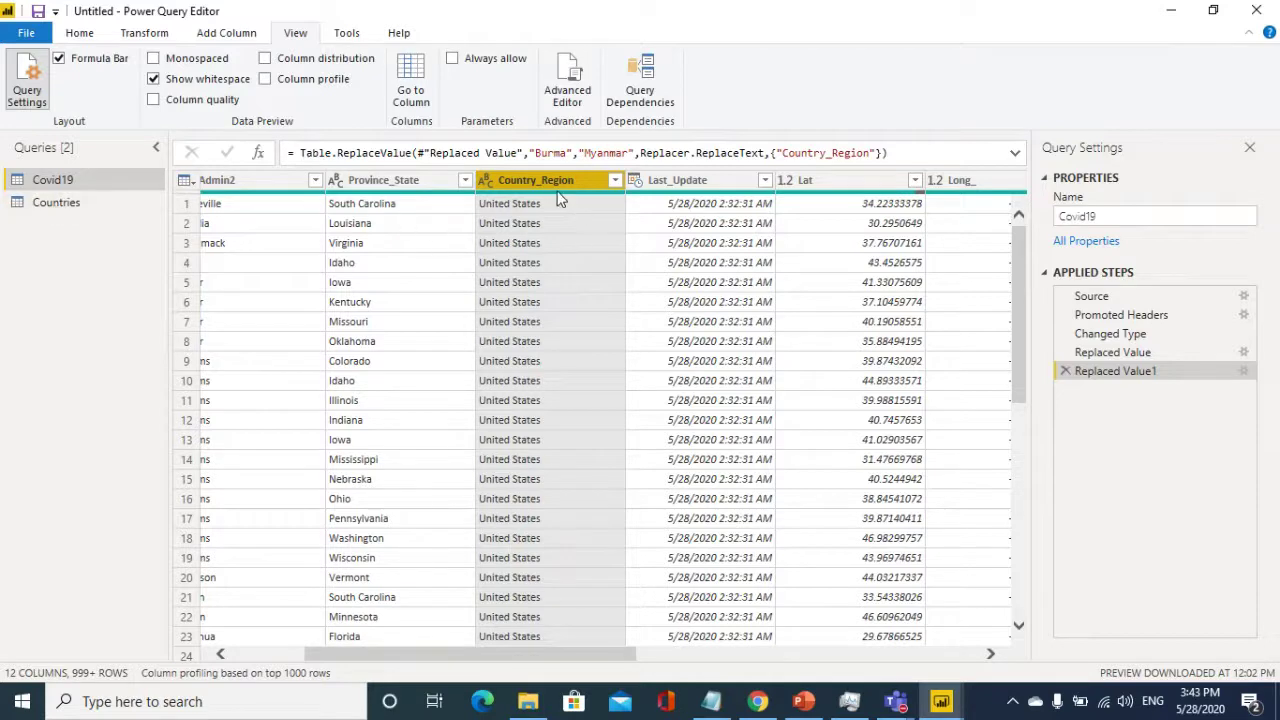
{"action": "left_click", "coordinate": [84, 36]}
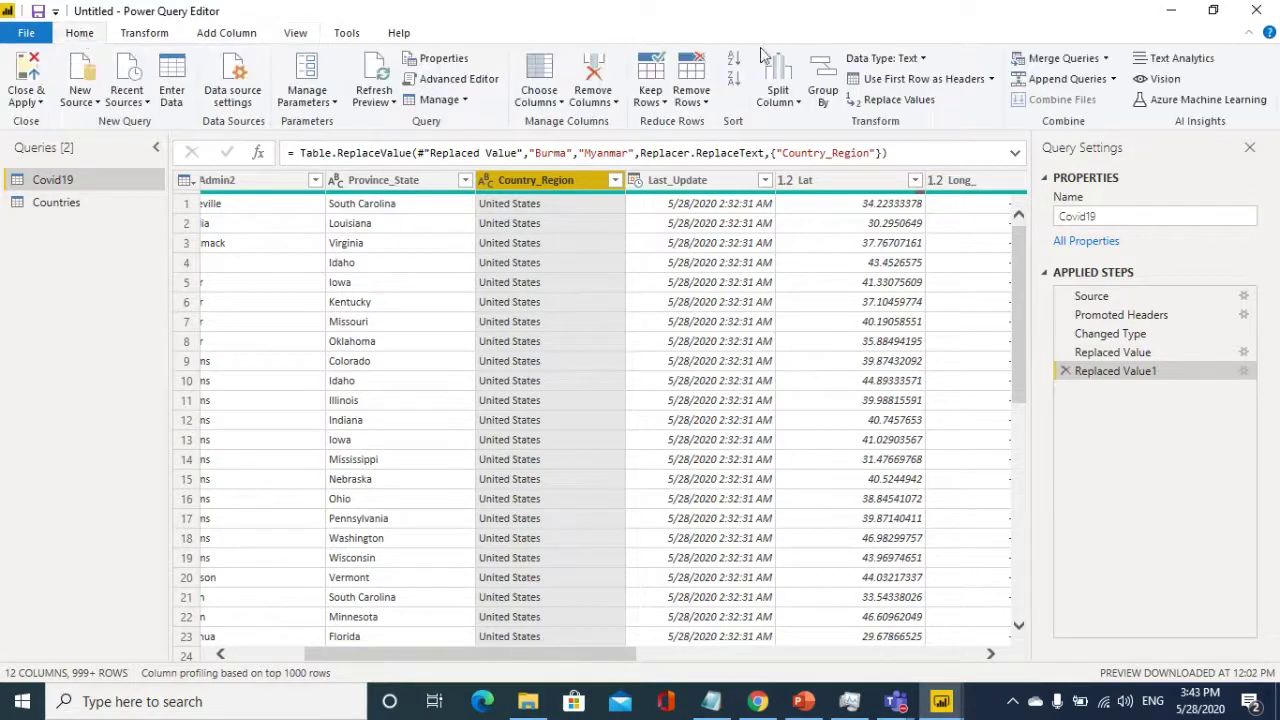
{"action": "left_click", "coordinate": [1056, 60]}
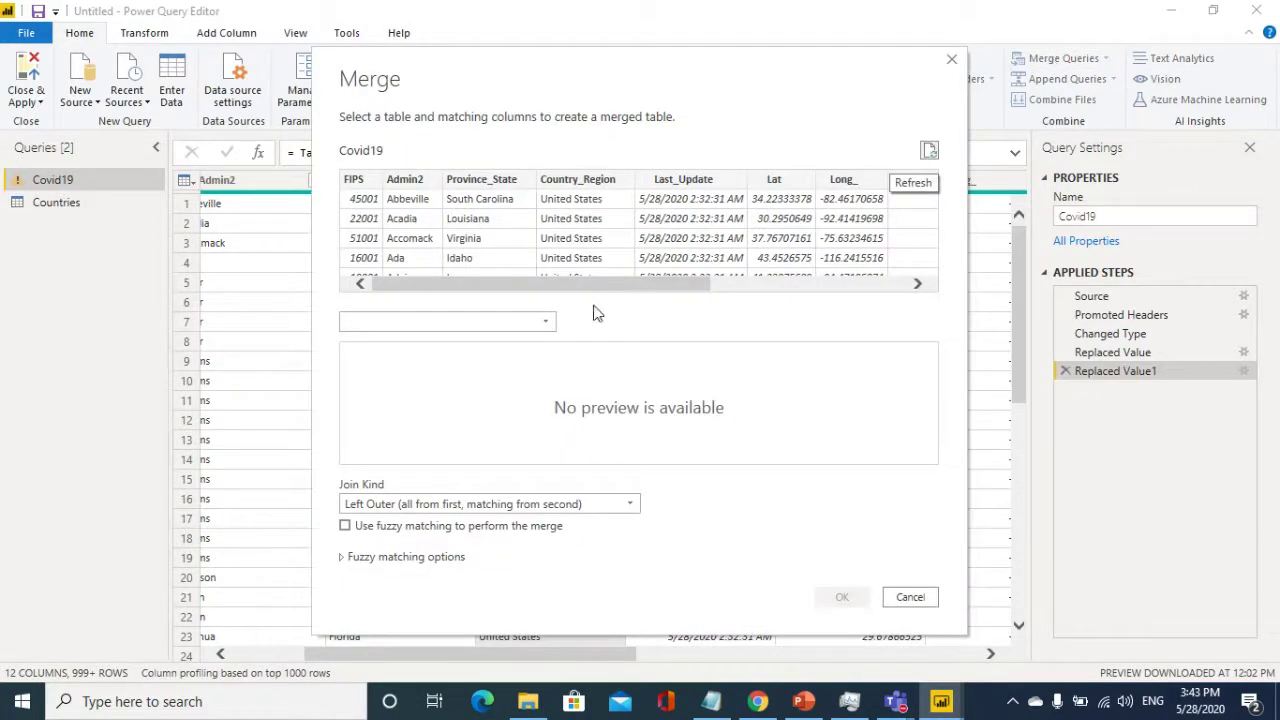
{"action": "left_click", "coordinate": [590, 182]}
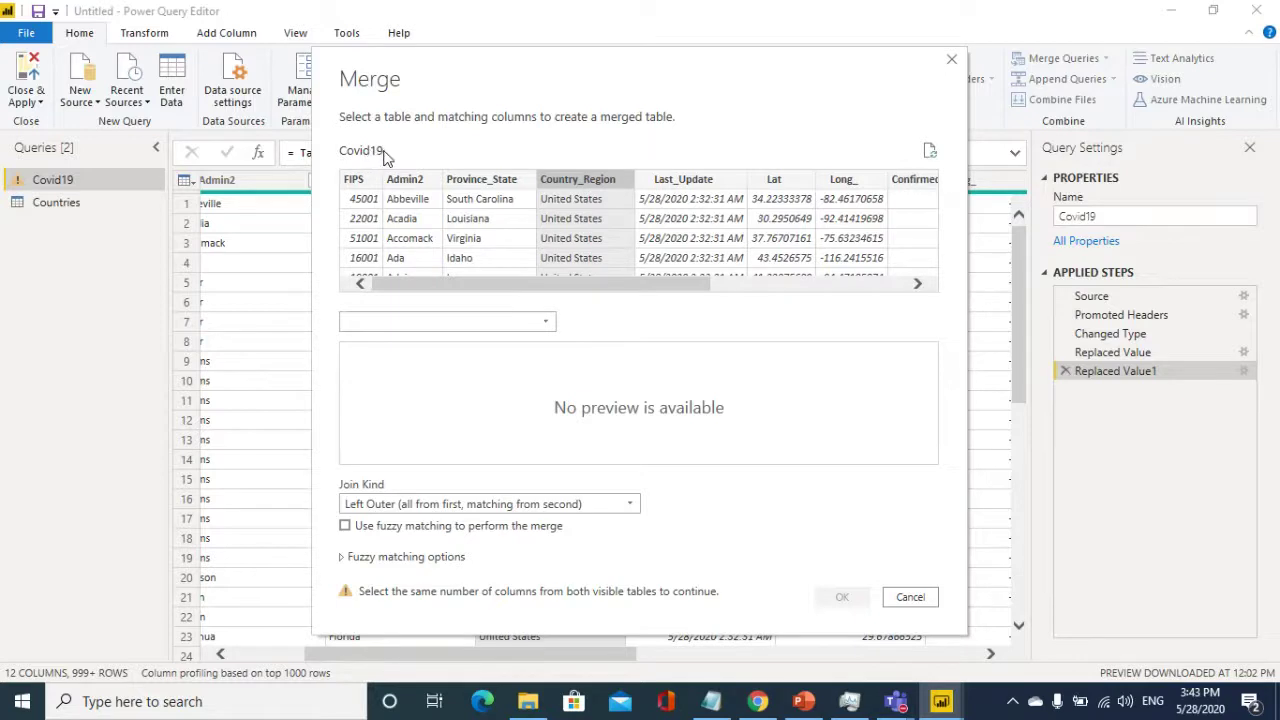
{"action": "left_click", "coordinate": [421, 331]}
{"action": "left_click", "coordinate": [402, 343]}
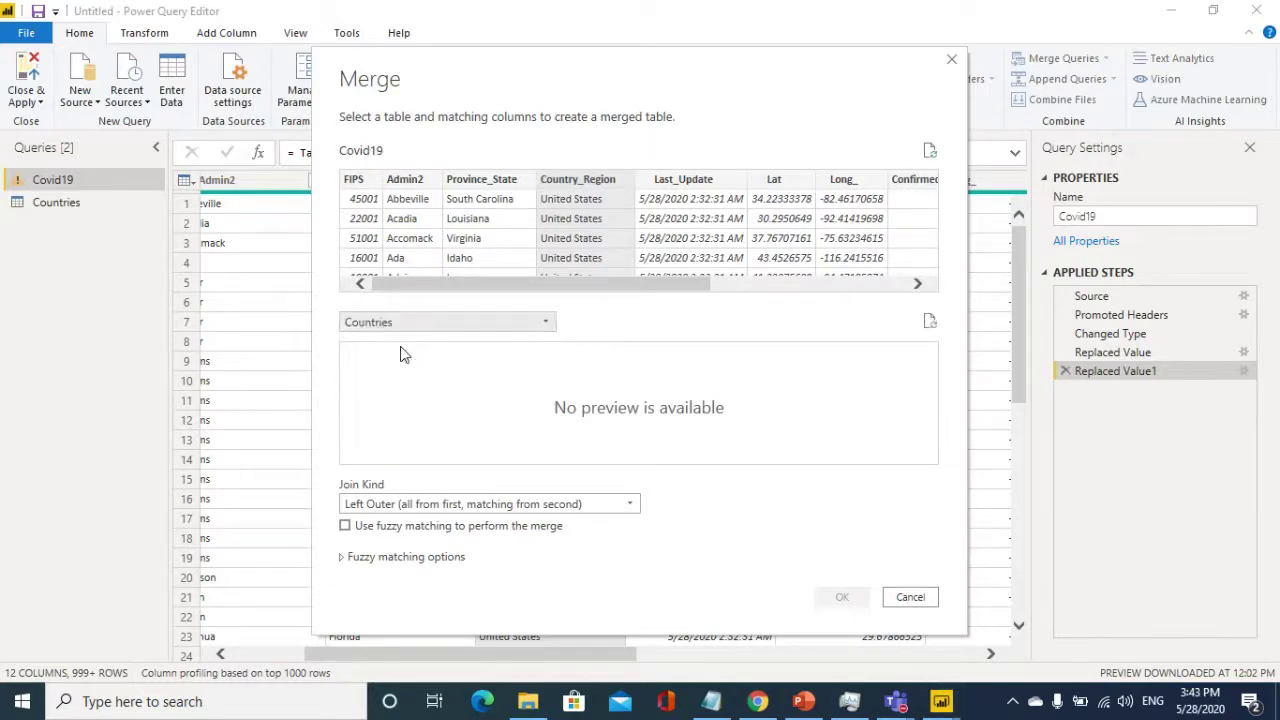
{"action": "left_click", "coordinate": [402, 355]}
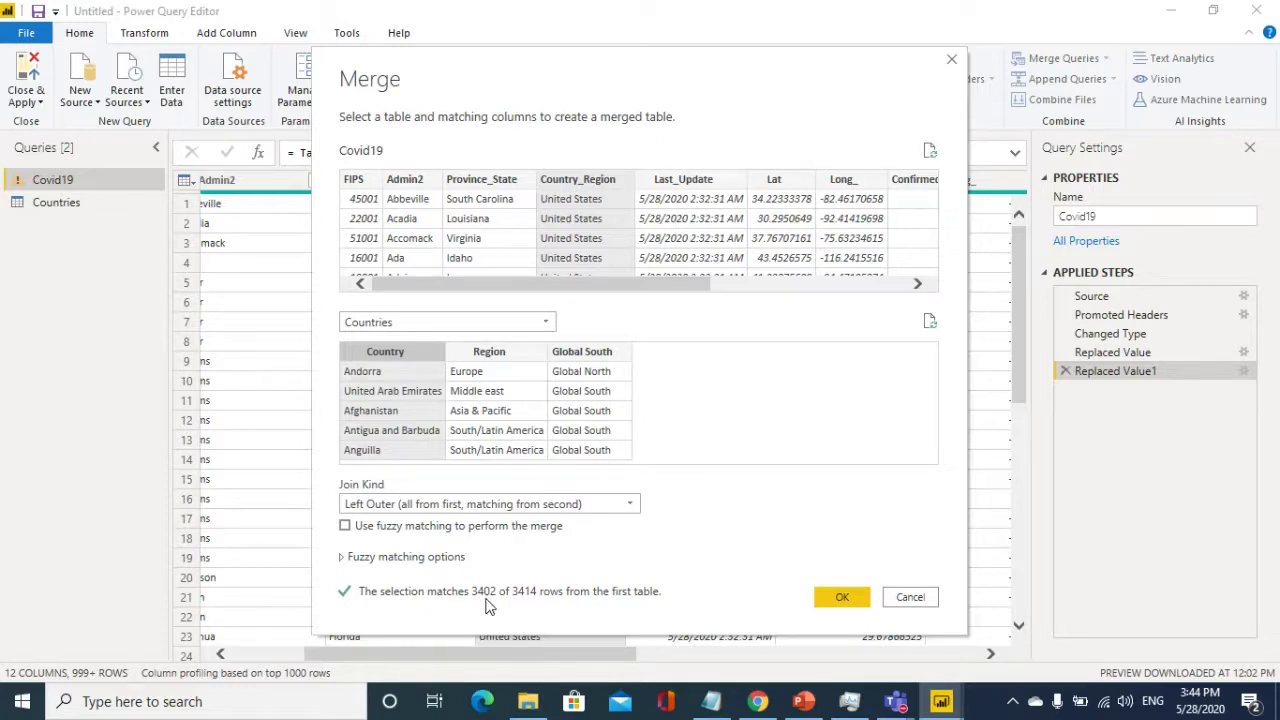
{"action": "left_click", "coordinate": [842, 597]}
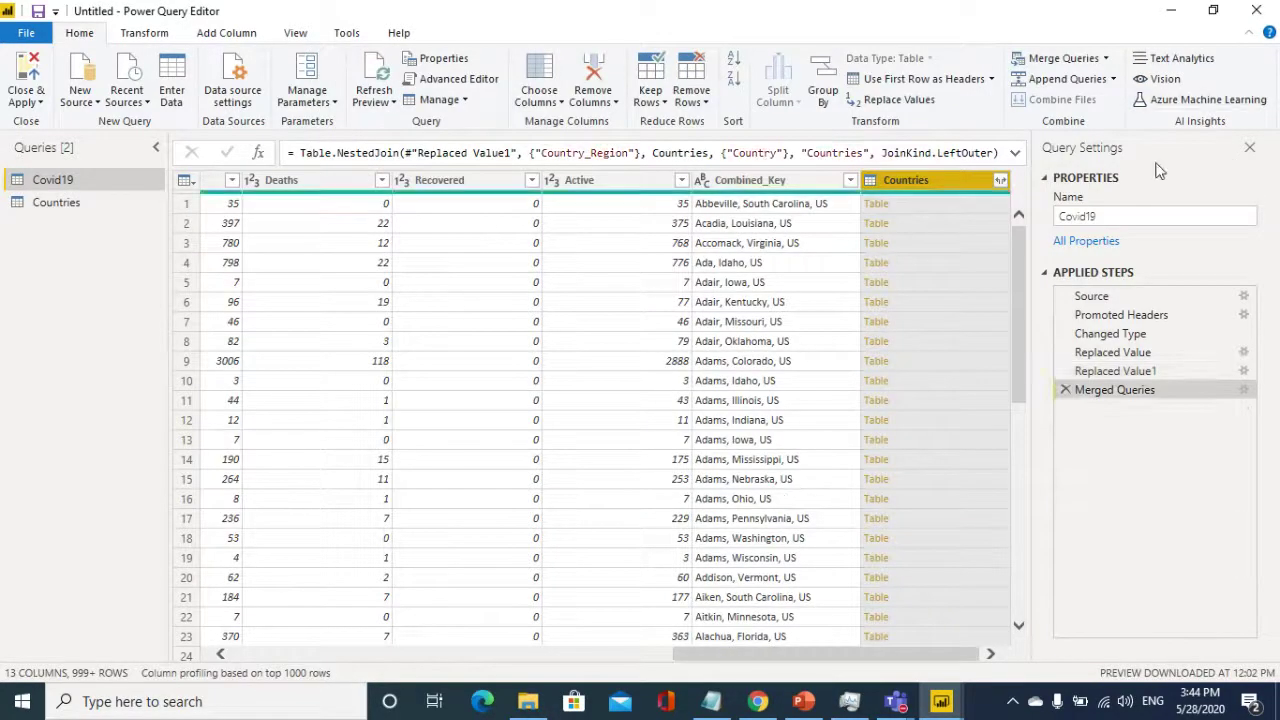
- Expand the merged Countries column to include only the Region field, keeping the original column name as prefix
{"action": "left_click", "coordinate": [1000, 179]}
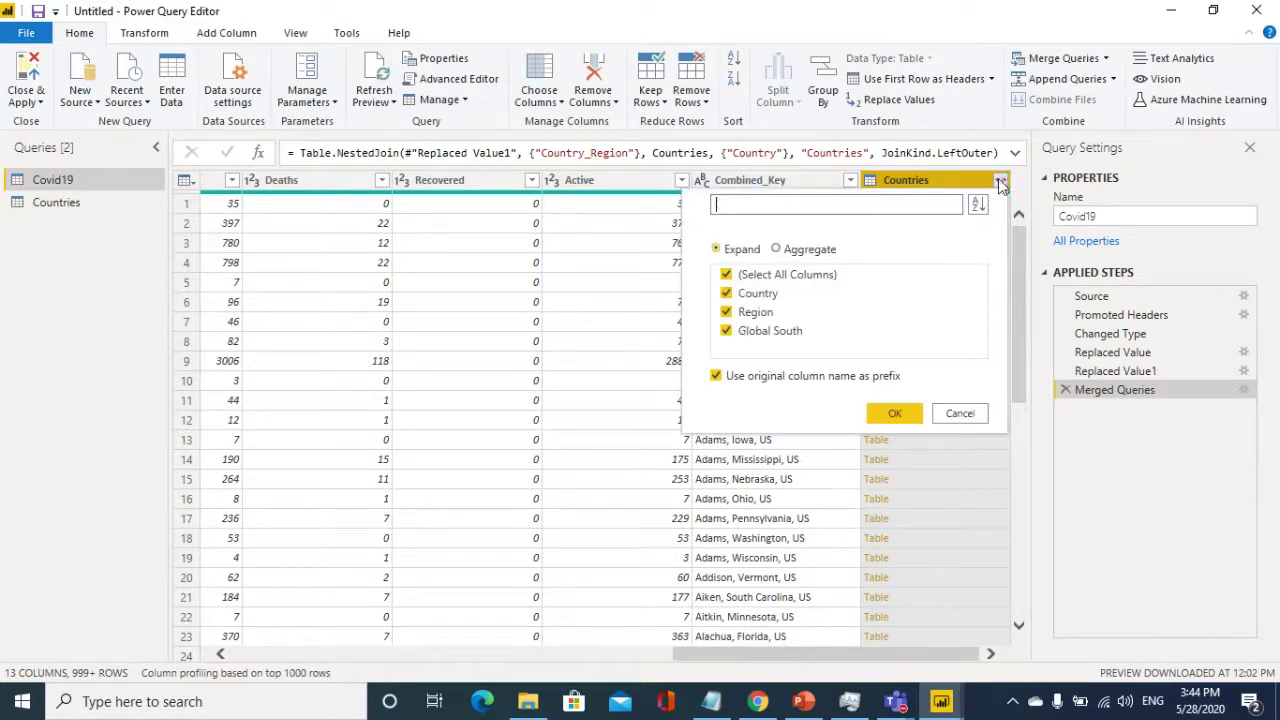
{"action": "left_click", "coordinate": [726, 274]}
{"action": "left_click", "coordinate": [726, 312]}
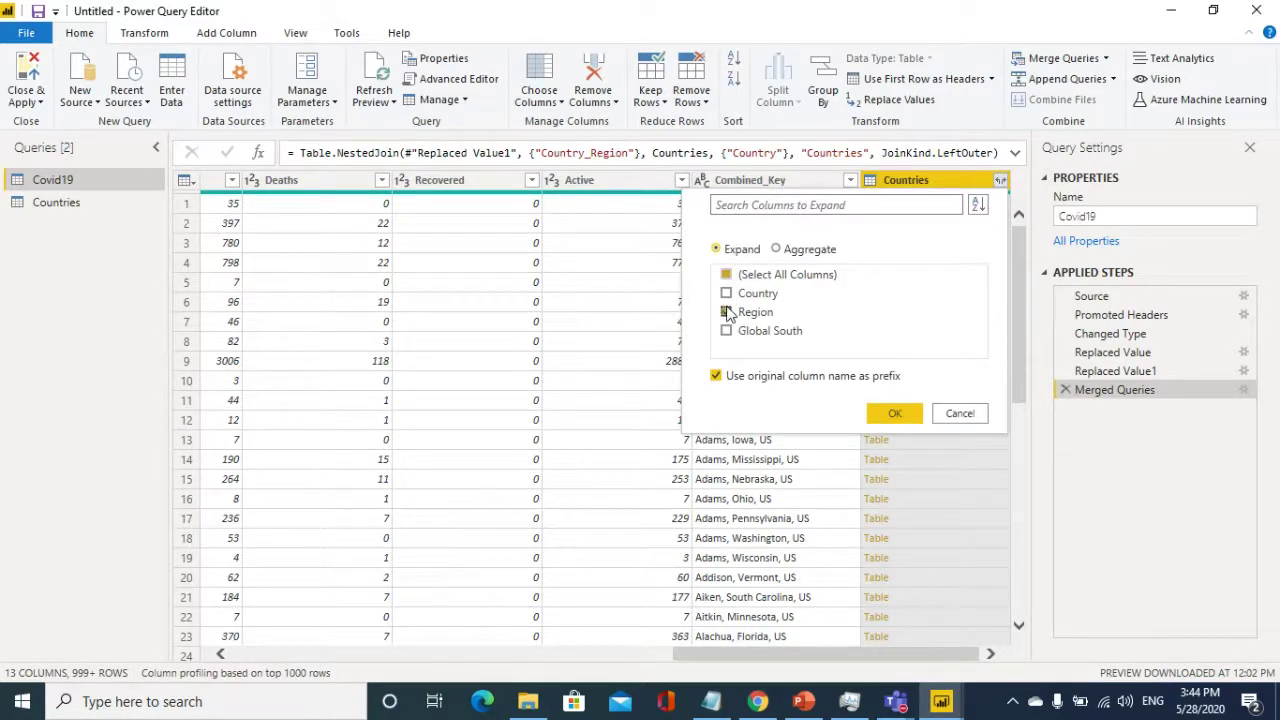
{"action": "left_click", "coordinate": [893, 413]}
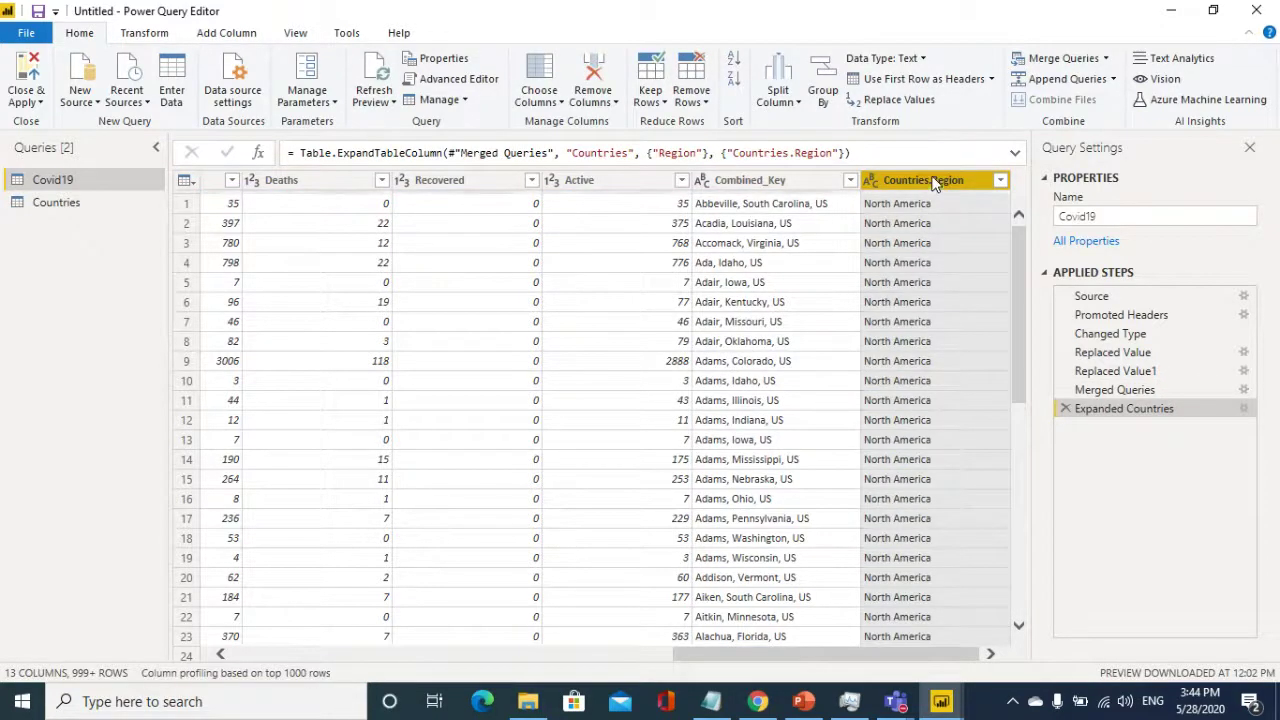
- Rename the Countries.Region column to Region and move it to the beginning of the Covid19 table
{"action": "double_click", "coordinate": [940, 181]}
{"action": "key", "text": "Return"}
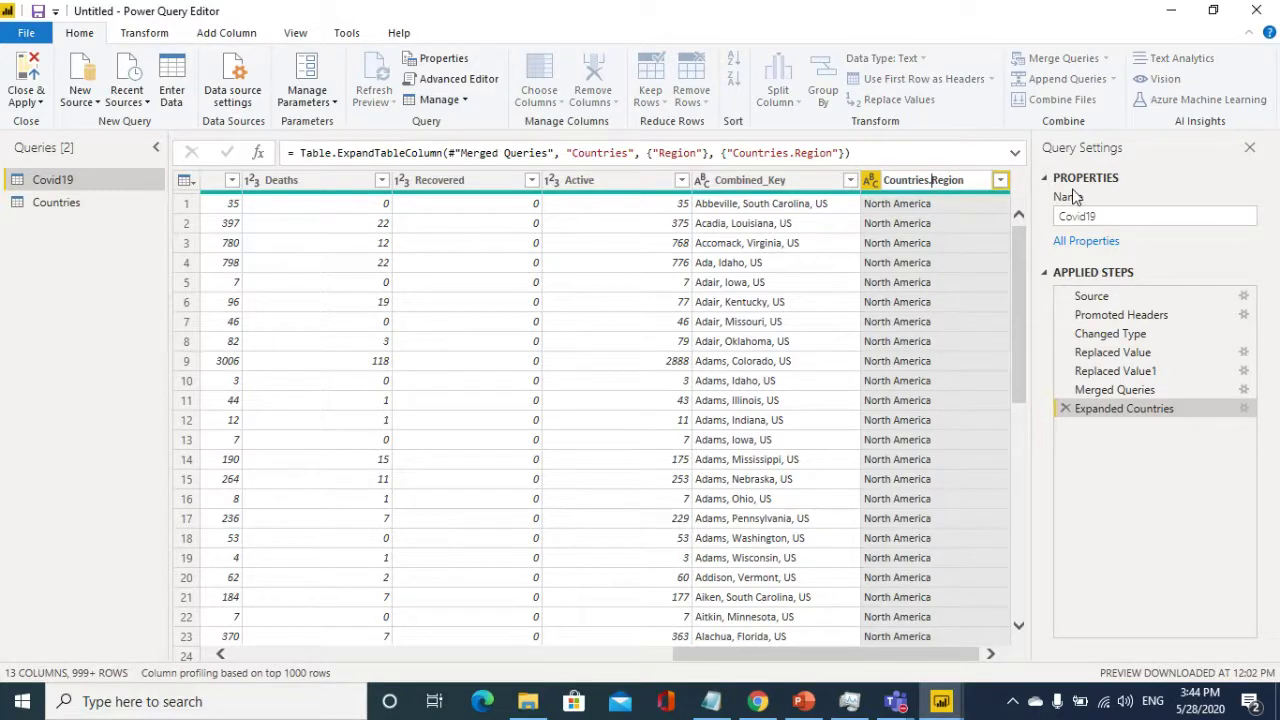
{"action": "key", "text": "F2"}
{"action": "type", "text": "Region"}
{"action": "key", "text": "Return"}
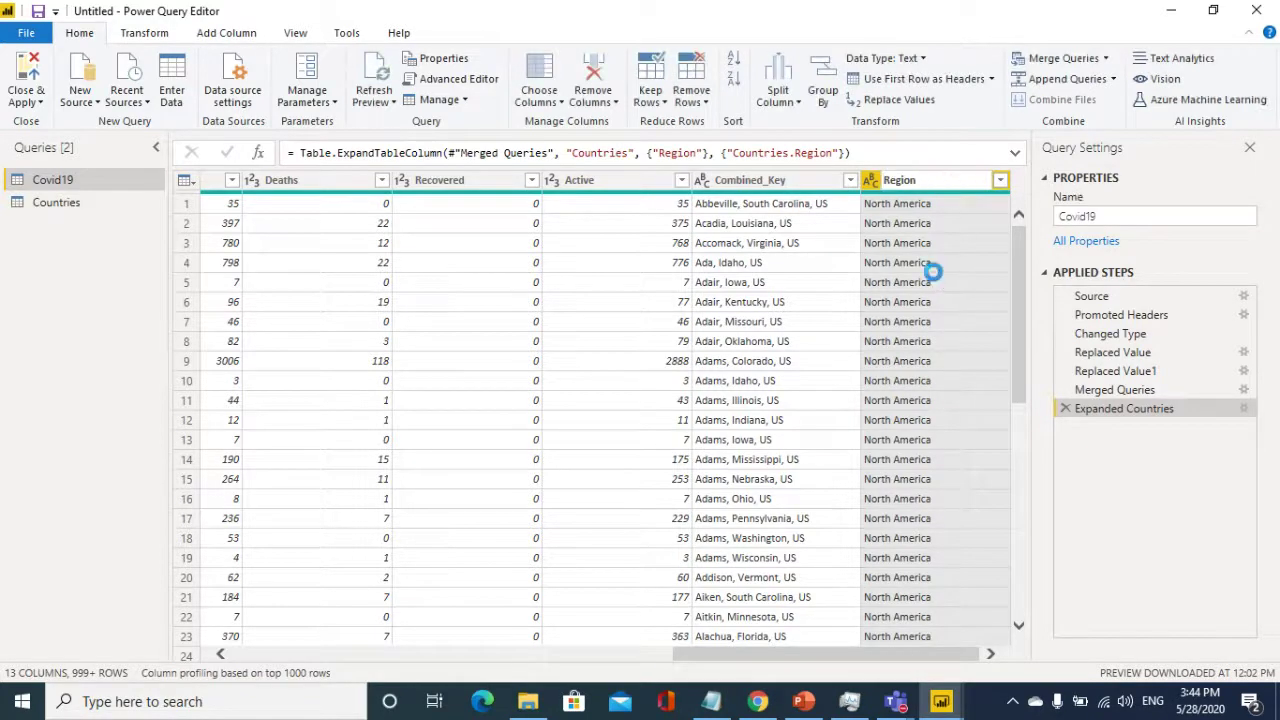
{"action": "right_click", "coordinate": [925, 181]}
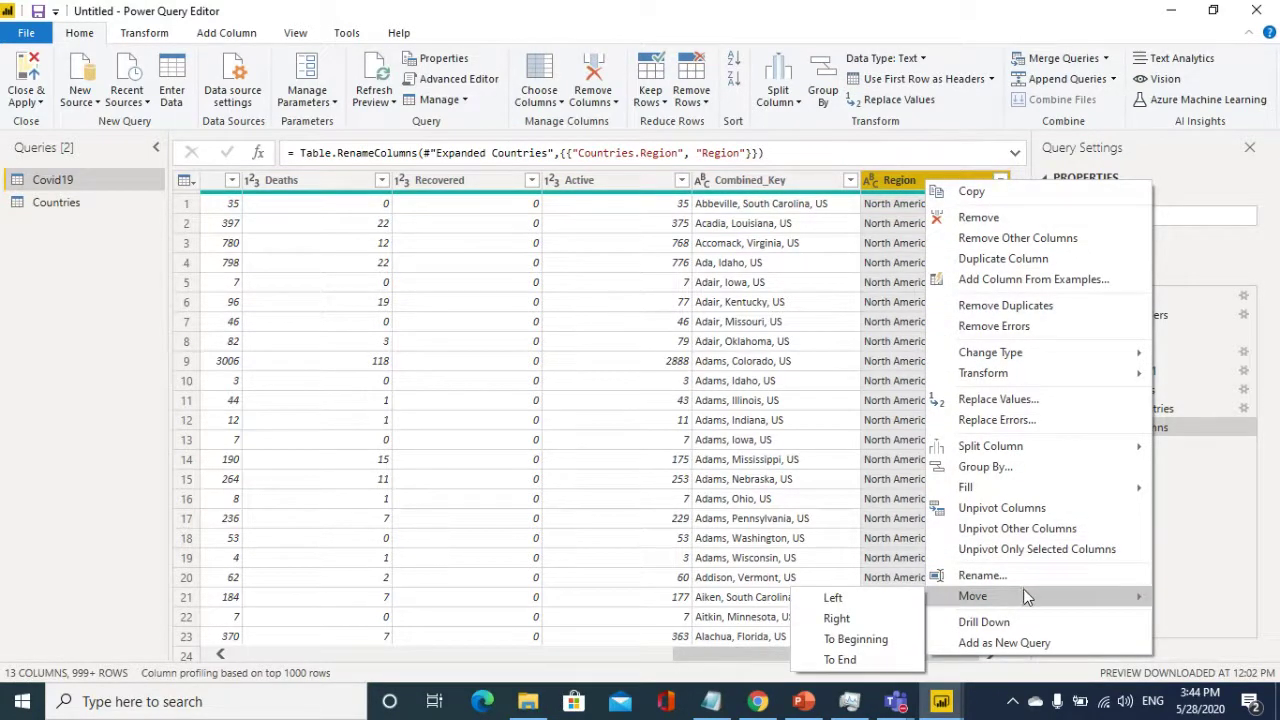
{"action": "mouse_move", "coordinate": [1005, 598]}
{"action": "left_click", "coordinate": [856, 639]}
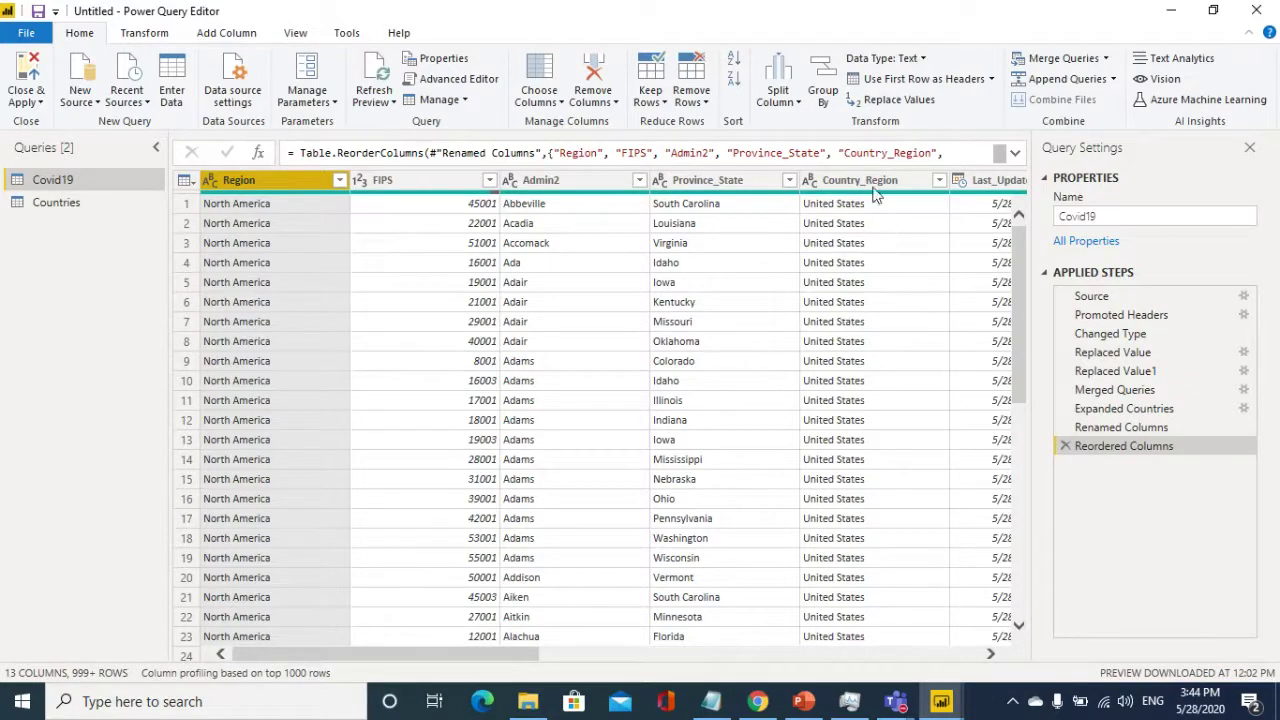
- Rename the Province_State column to State
{"action": "double_click", "coordinate": [707, 180]}
{"action": "left_click", "coordinate": [723, 181]}
{"action": "key", "text": "shift+Home"}
{"action": "key", "text": "BackSpace"}
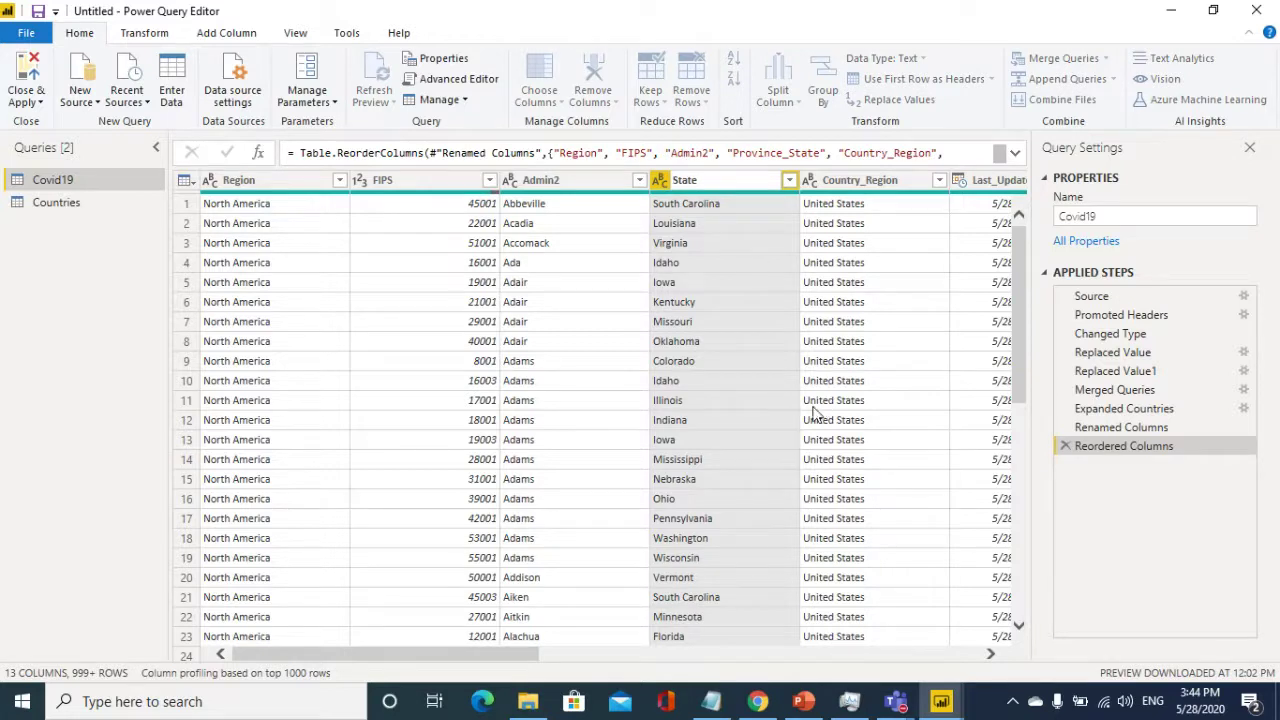
{"action": "key", "text": "Return"}
- Rename the Country_Region column to Country
{"action": "left_click", "coordinate": [858, 188]}
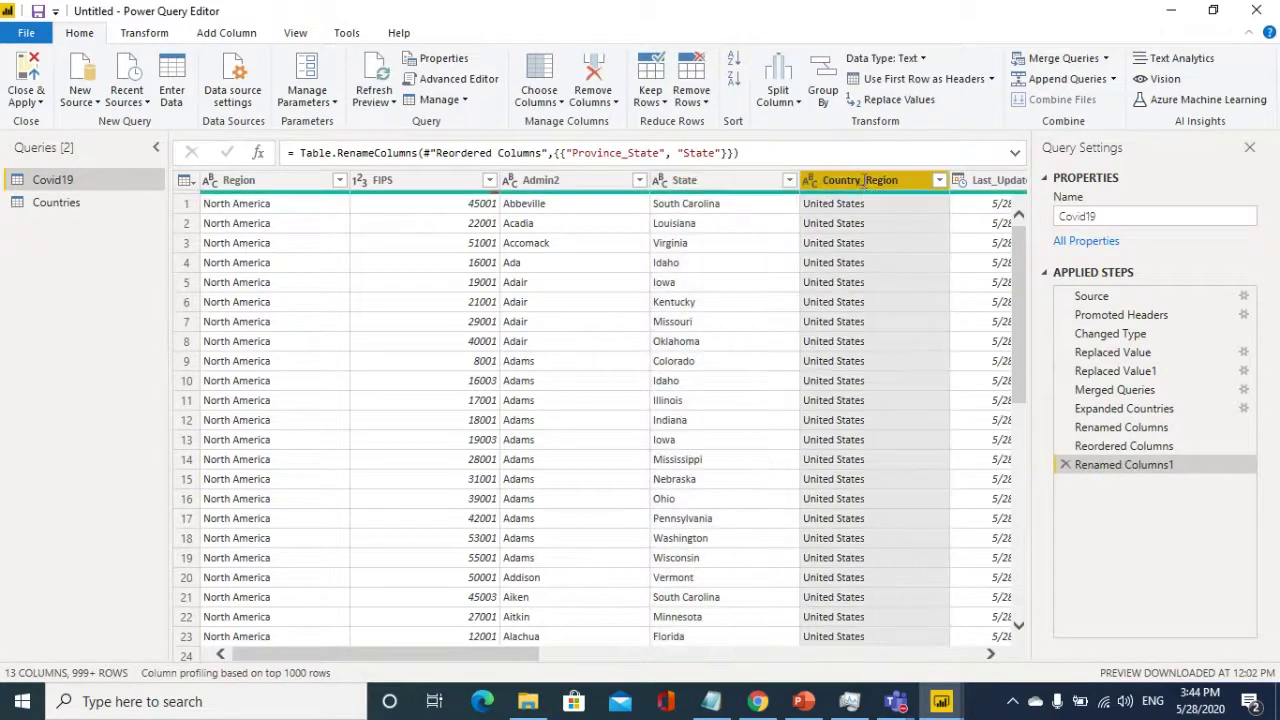
{"action": "double_click", "coordinate": [866, 183]}
{"action": "left_click", "coordinate": [874, 181]}
{"action": "key", "text": "shift+Left"}
{"action": "key", "text": "shift+Left"}
{"action": "key", "text": "shift+Left"}
{"action": "key", "text": "shift+Left"}
{"action": "key", "text": "shift+Left"}
{"action": "key", "text": "shift+Left"}
{"action": "key", "text": "shift+Left"}
{"action": "key", "text": "BackSpace"}
{"action": "left_click", "coordinate": [904, 259]}
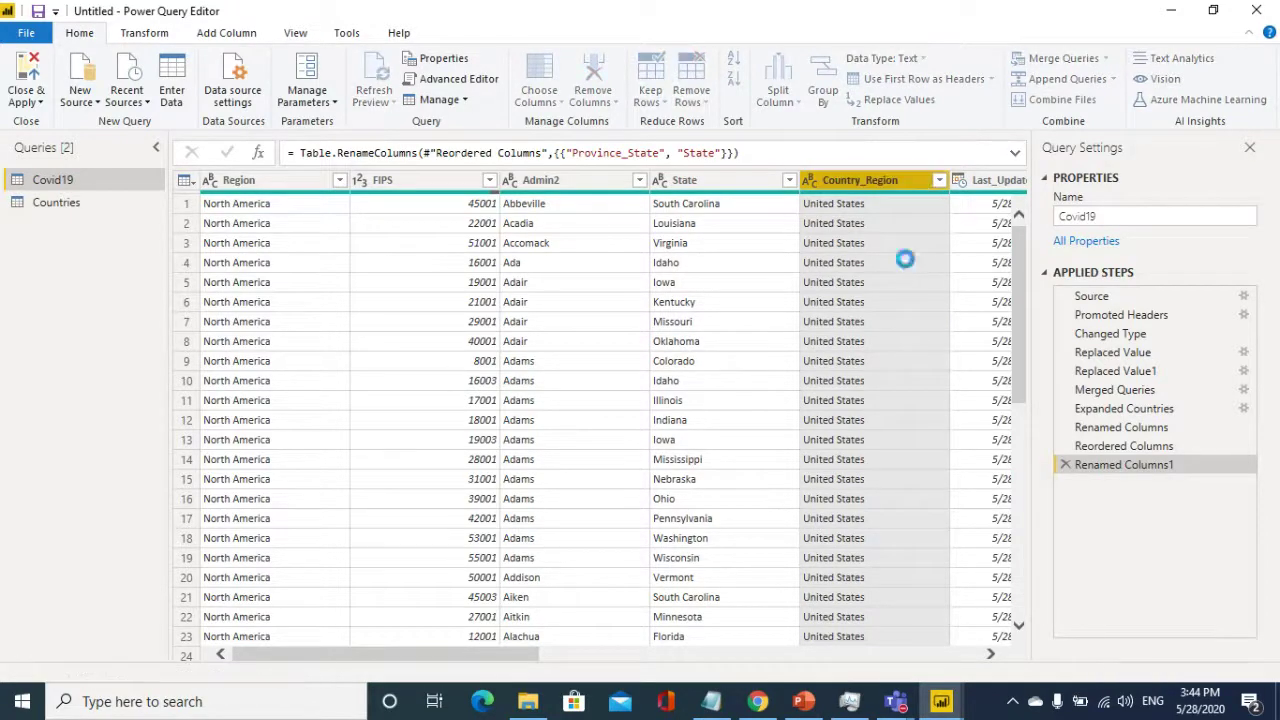
- Disable loading of the Countries query into the report
{"action": "left_click_drag", "start_coordinate": [508, 656], "coordinate": [998, 656]}
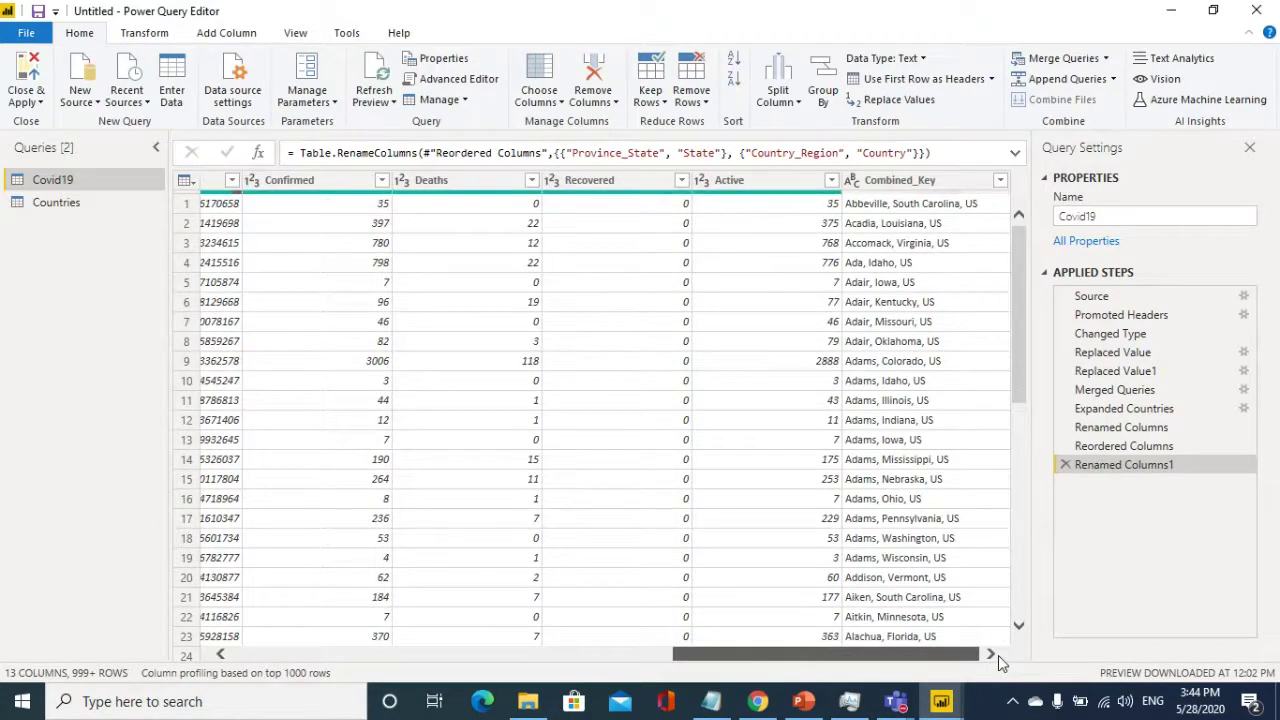
{"action": "left_click_drag", "start_coordinate": [970, 655], "coordinate": [366, 676]}
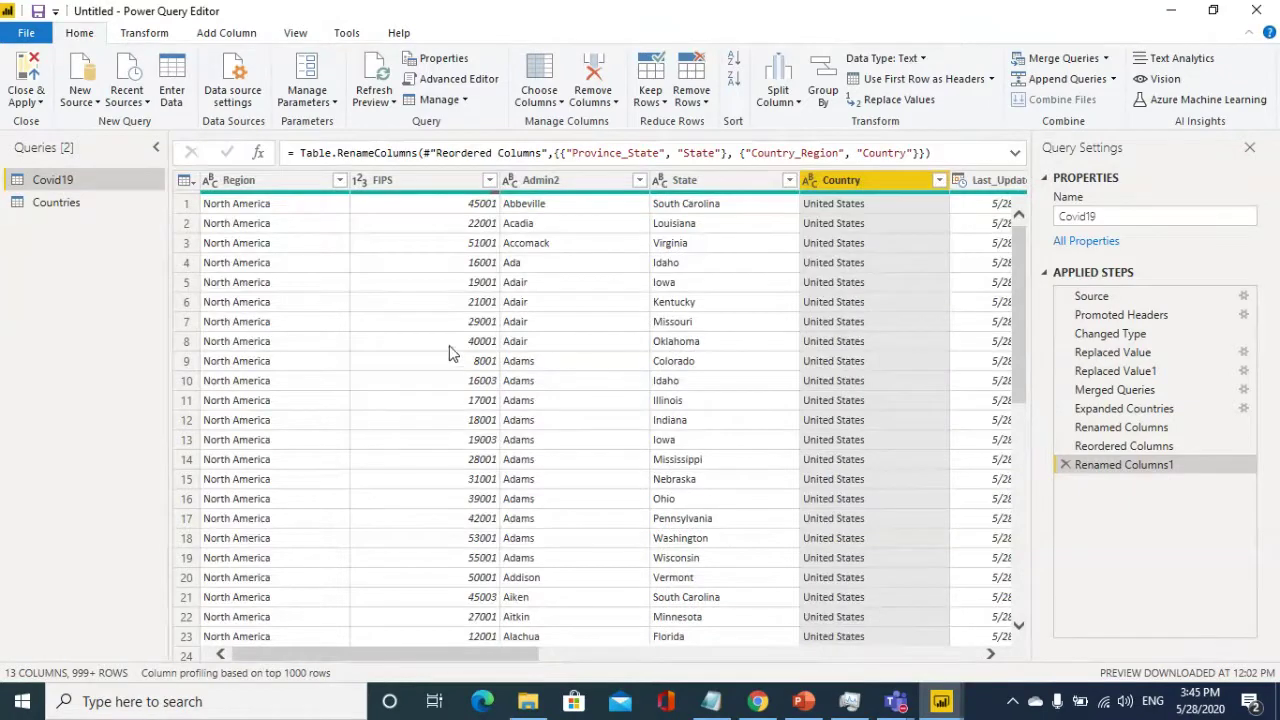
{"action": "left_click", "coordinate": [62, 202]}
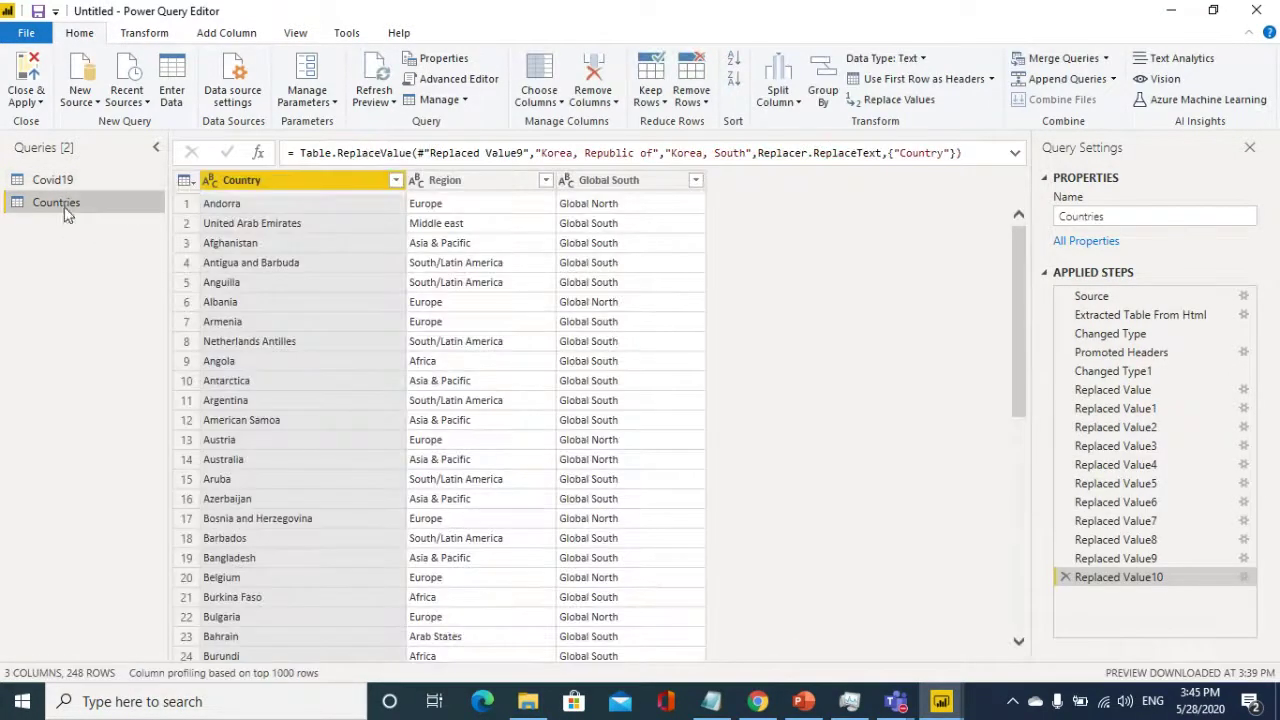
{"action": "right_click", "coordinate": [62, 205]}
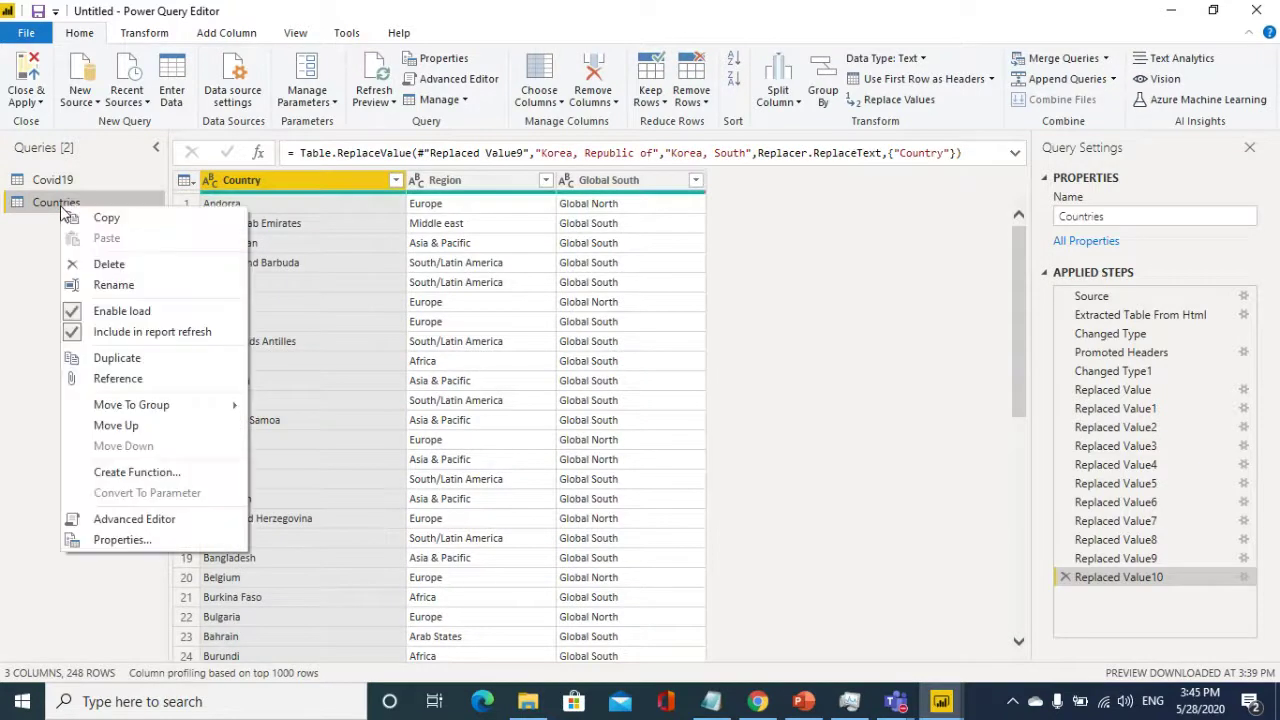
{"action": "left_click", "coordinate": [83, 320]}
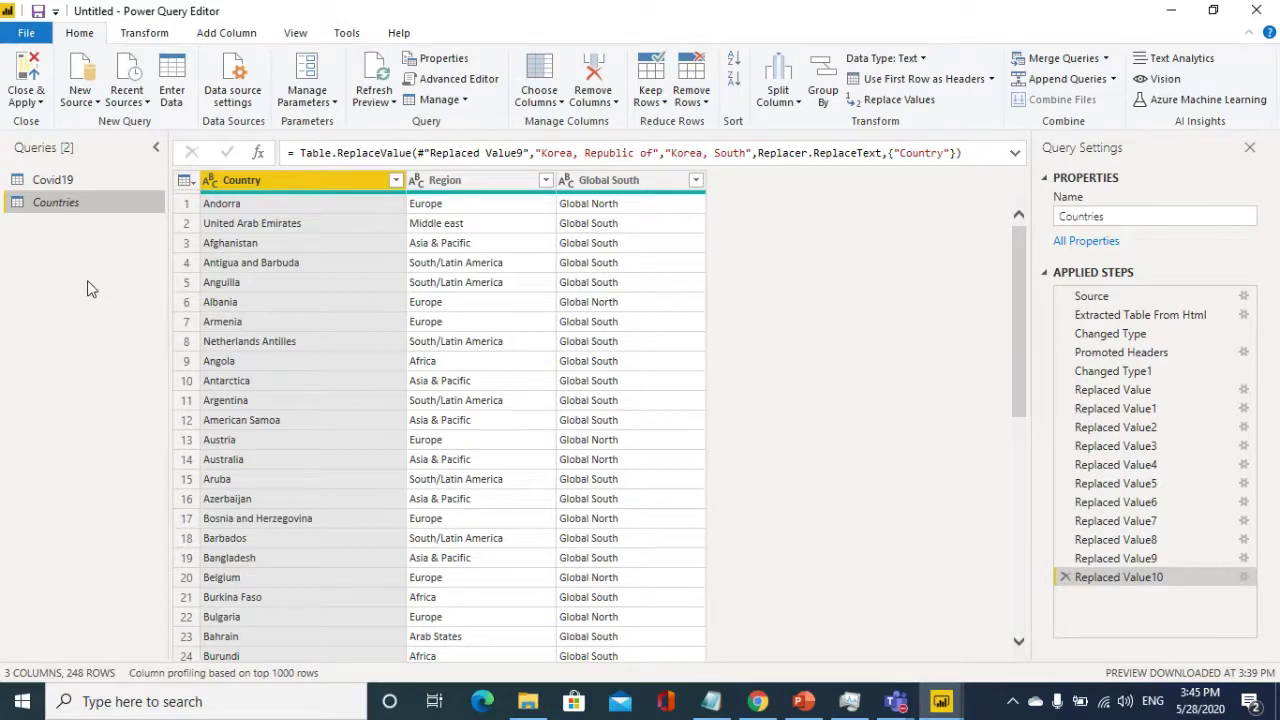
- Try twice to save the file from the Covid19 query with the pending query changes applied
{"action": "left_click", "coordinate": [68, 184]}
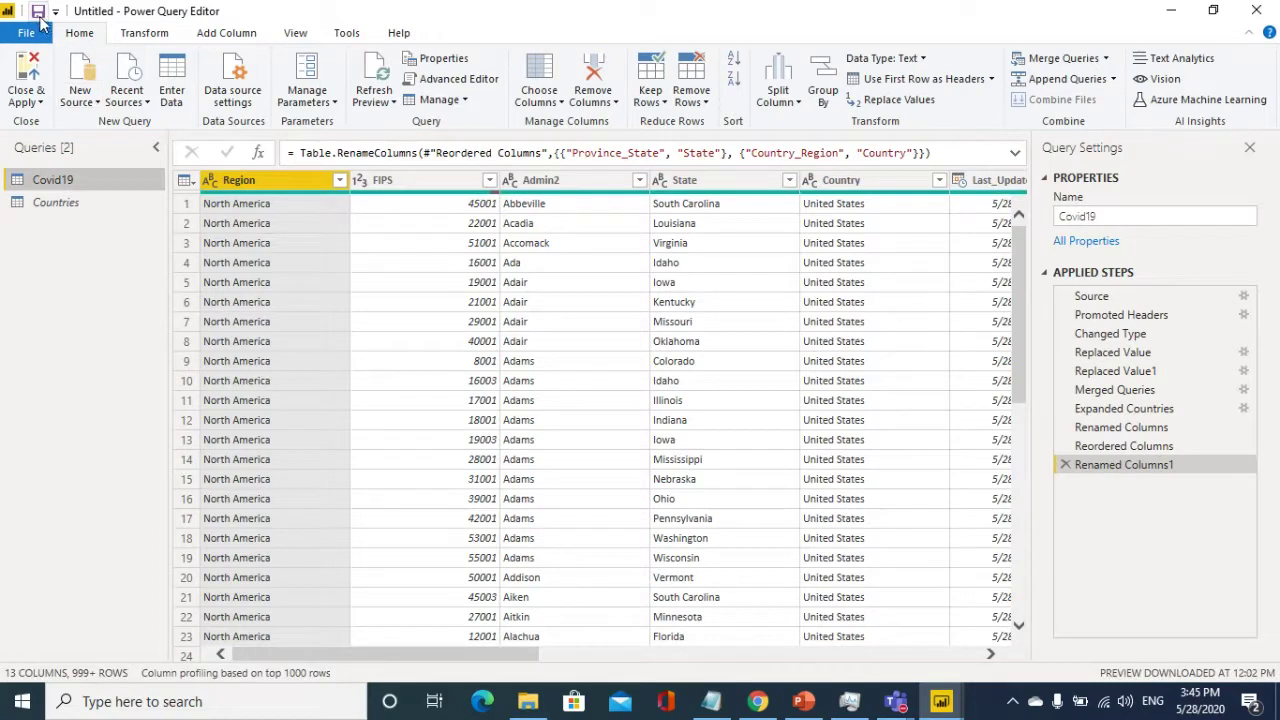
{"action": "left_click", "coordinate": [38, 12]}
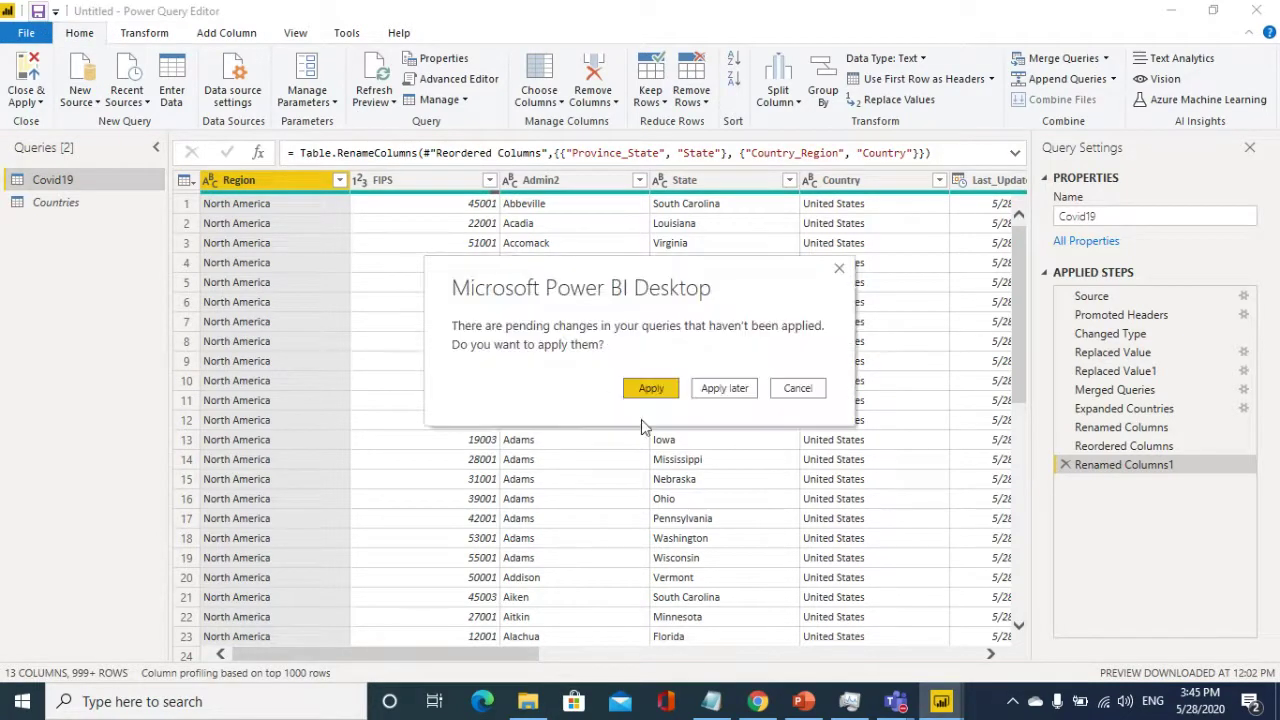
{"action": "left_click", "coordinate": [652, 390]}
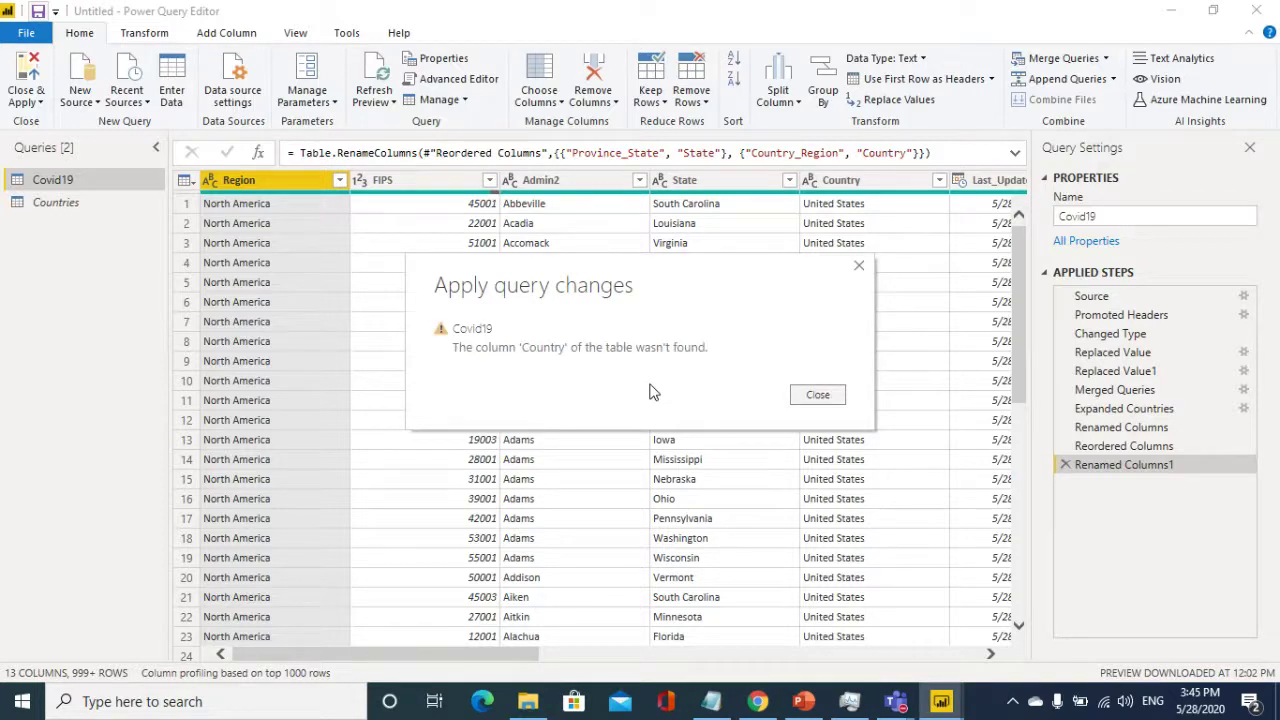
{"action": "left_click", "coordinate": [825, 399]}
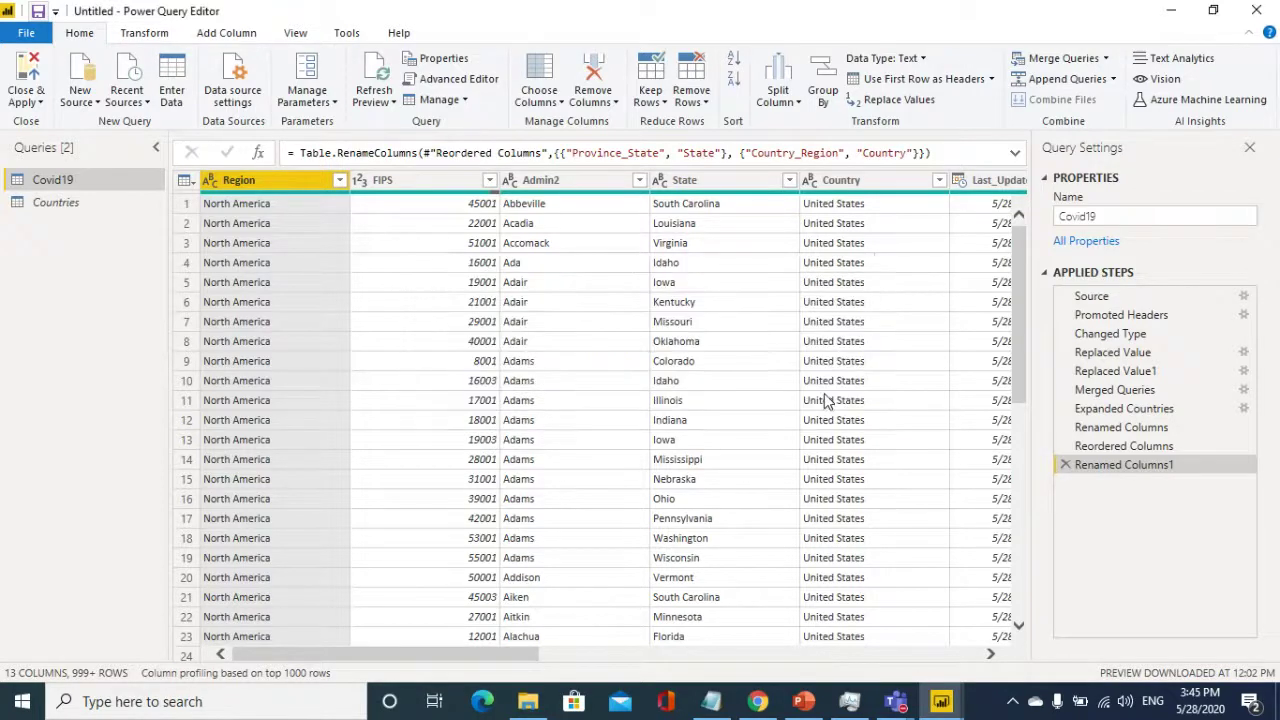
{"action": "left_click", "coordinate": [38, 12]}
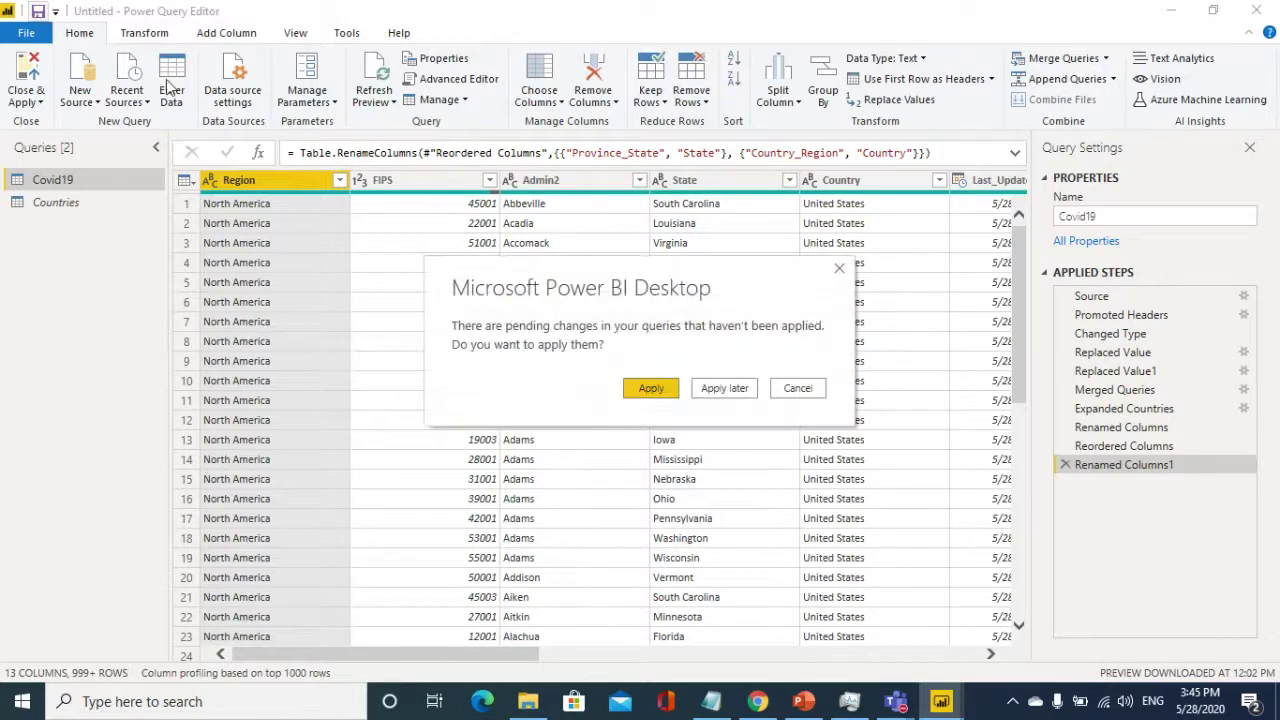
{"action": "left_click", "coordinate": [652, 388]}
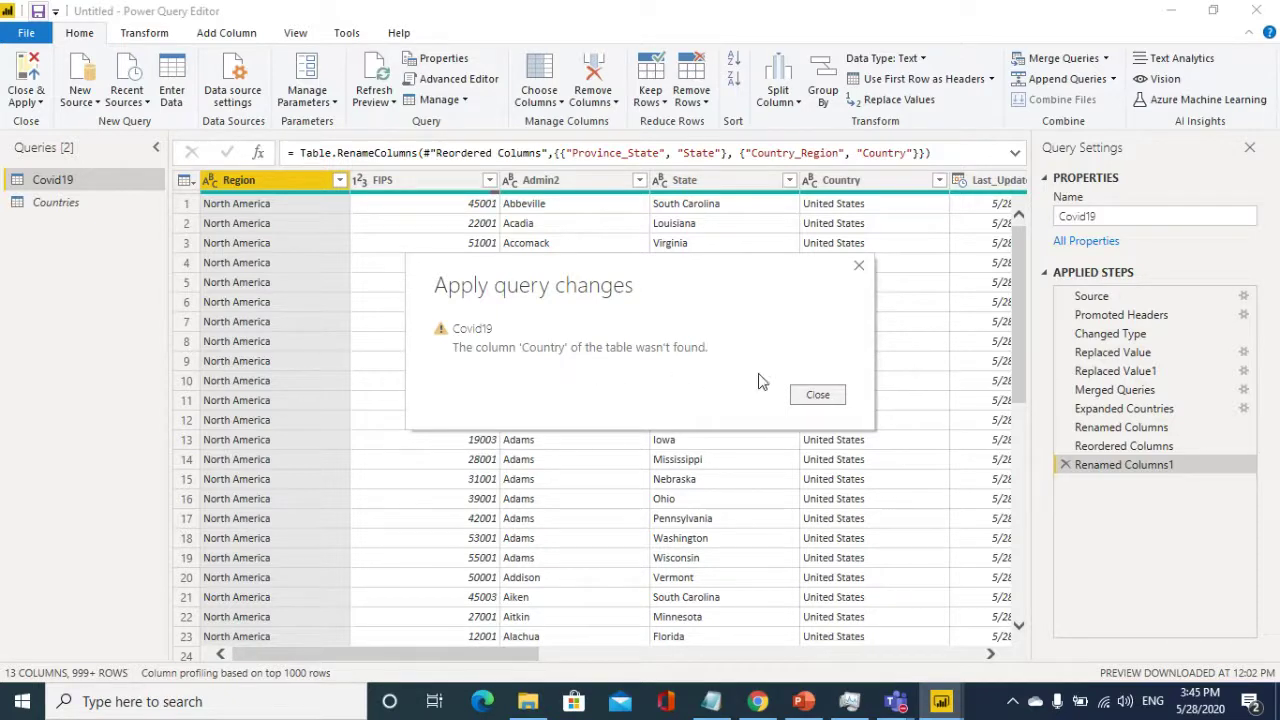
{"action": "left_click", "coordinate": [818, 395]}
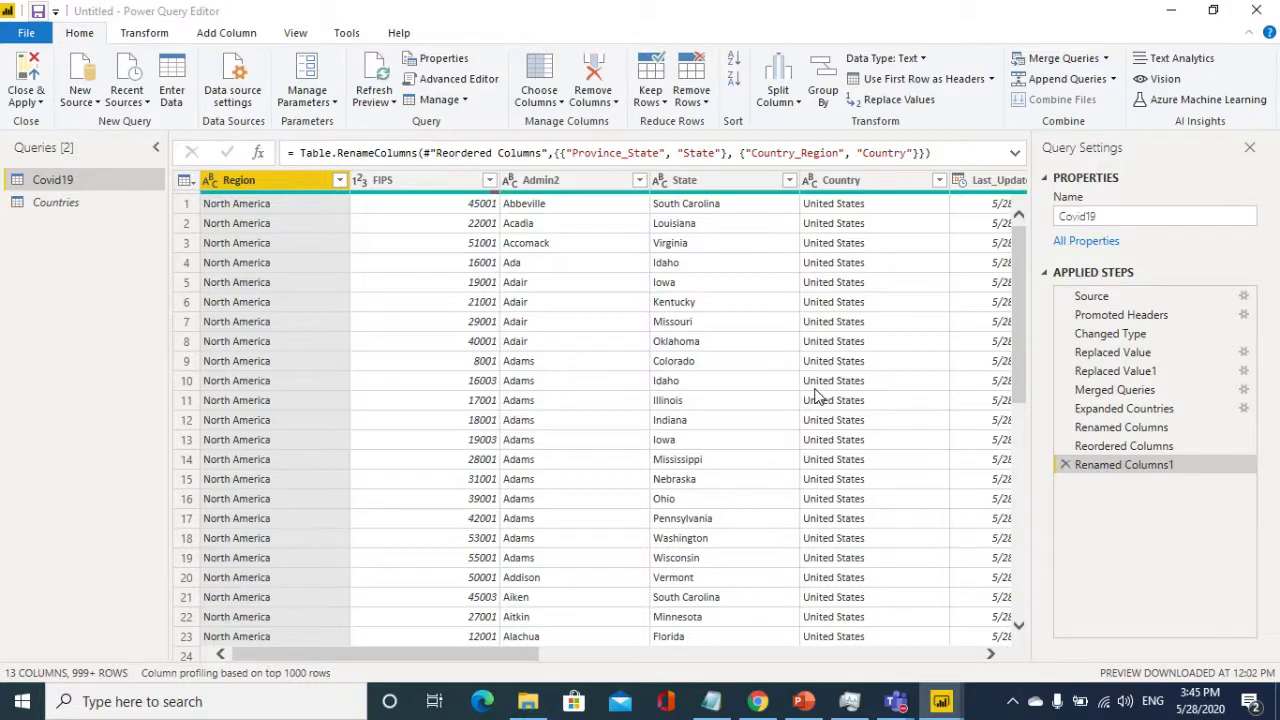
- Re-enable loading of the Countries query into the report
{"action": "left_click", "coordinate": [63, 203]}
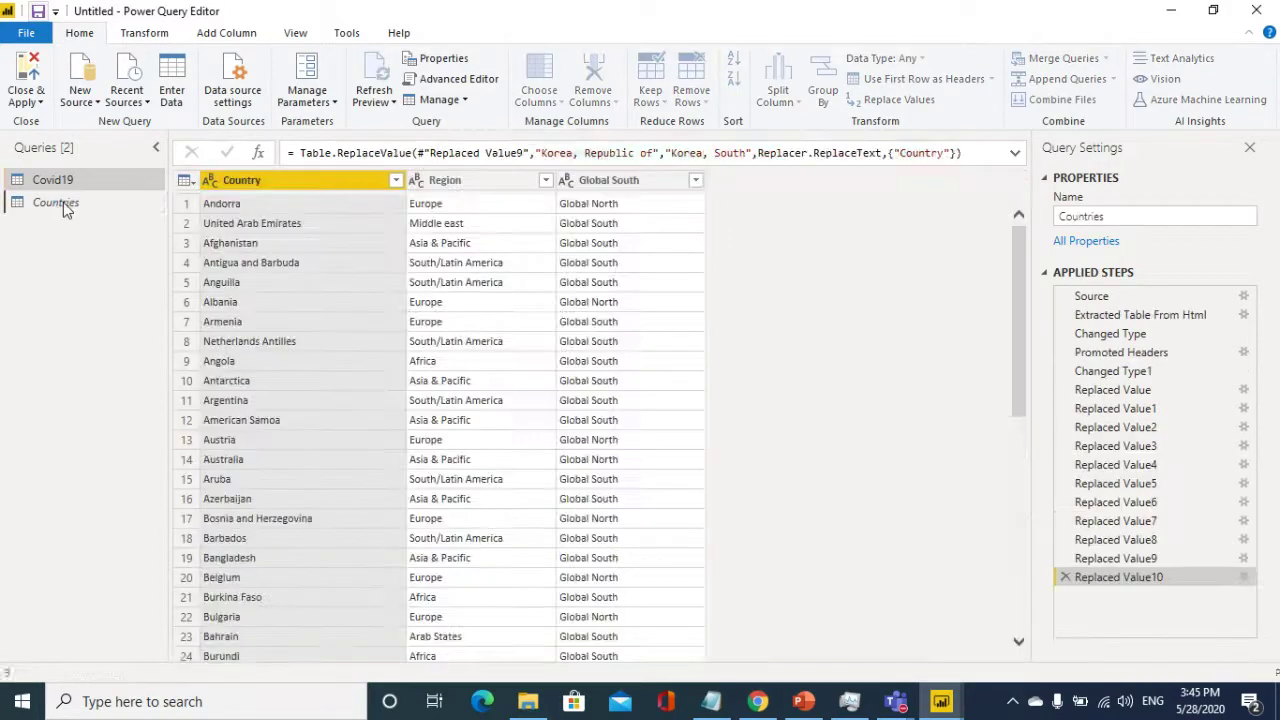
{"action": "right_click", "coordinate": [63, 202]}
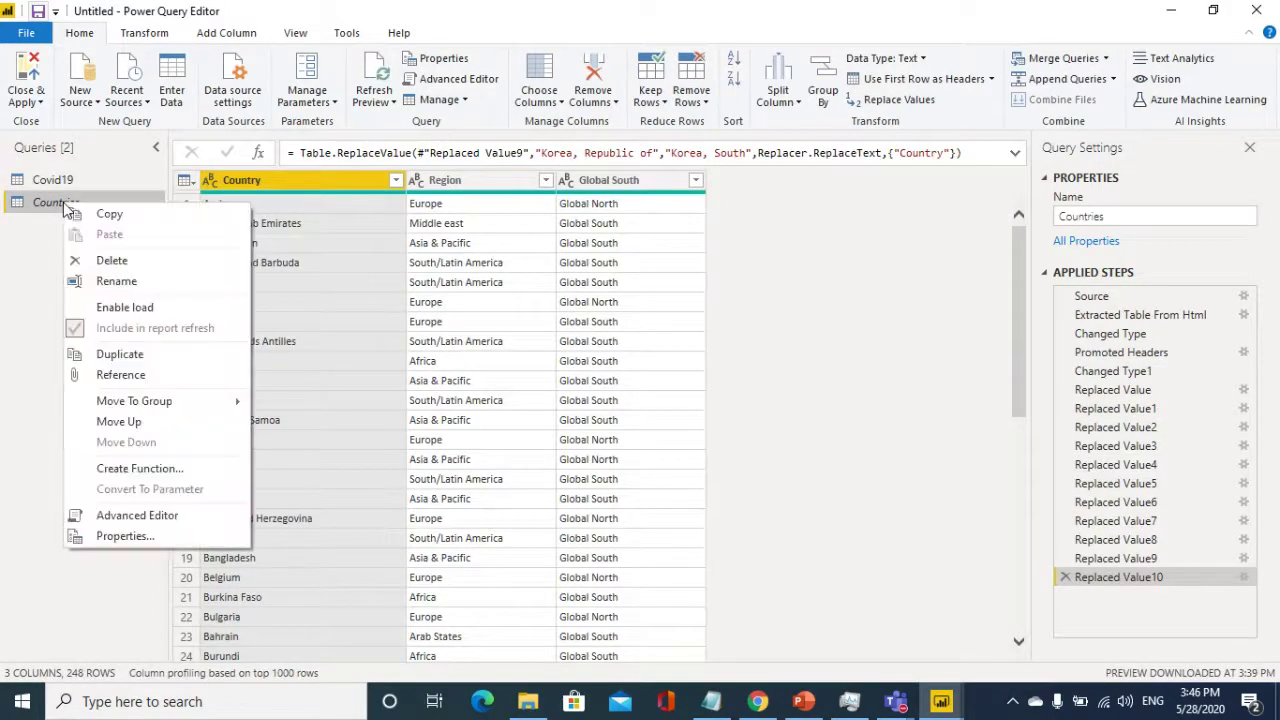
{"action": "left_click", "coordinate": [86, 308]}
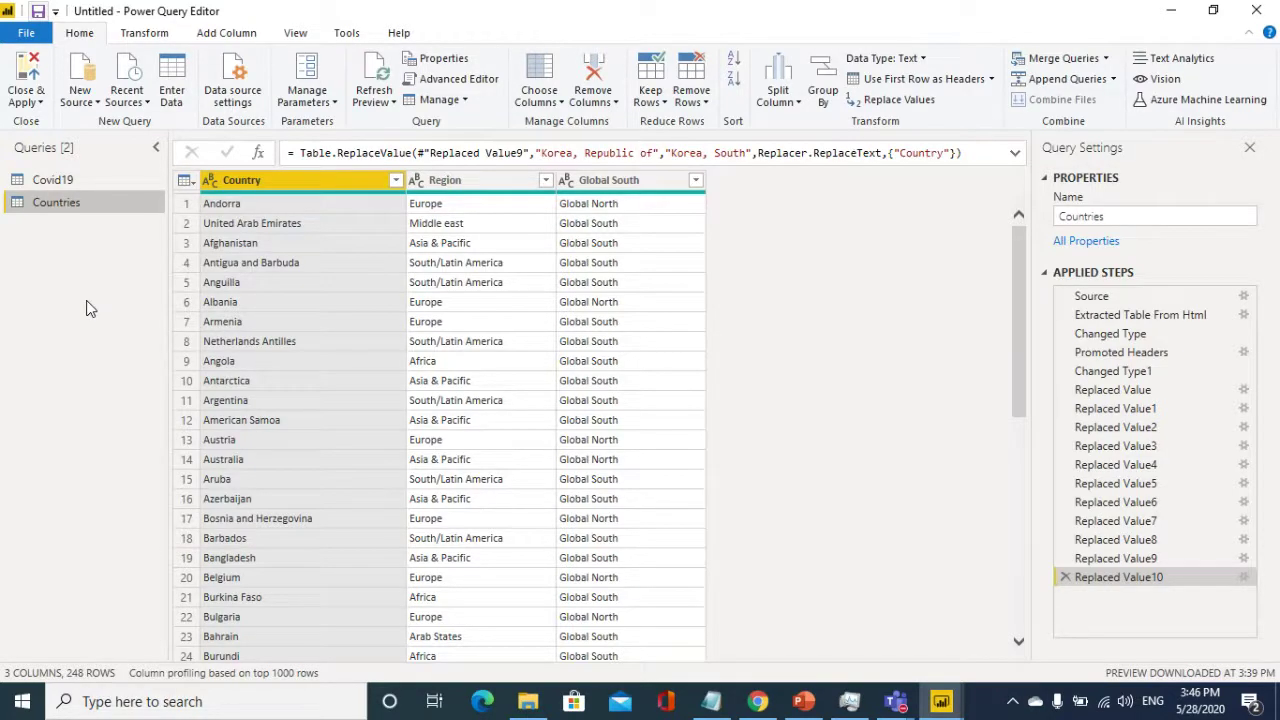
- Try to save the file from the Countries query with the pending query changes applied
{"action": "left_click", "coordinate": [38, 12]}
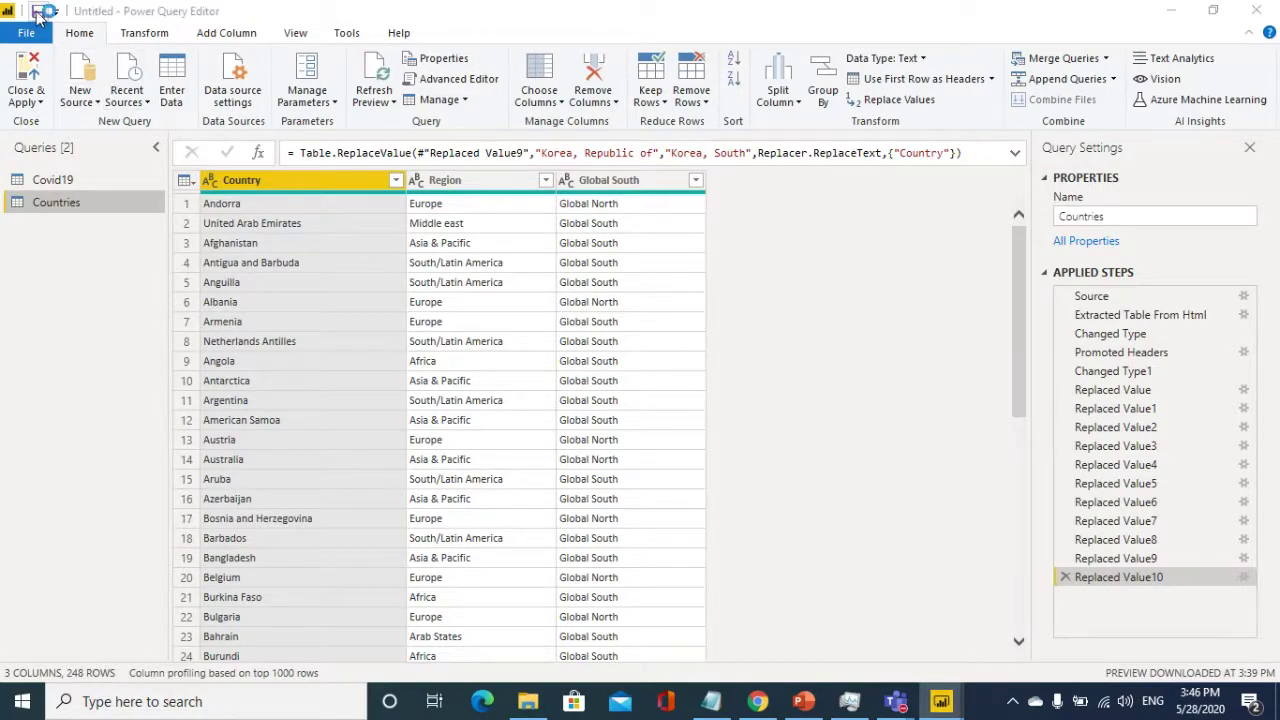
{"action": "left_click", "coordinate": [654, 392]}
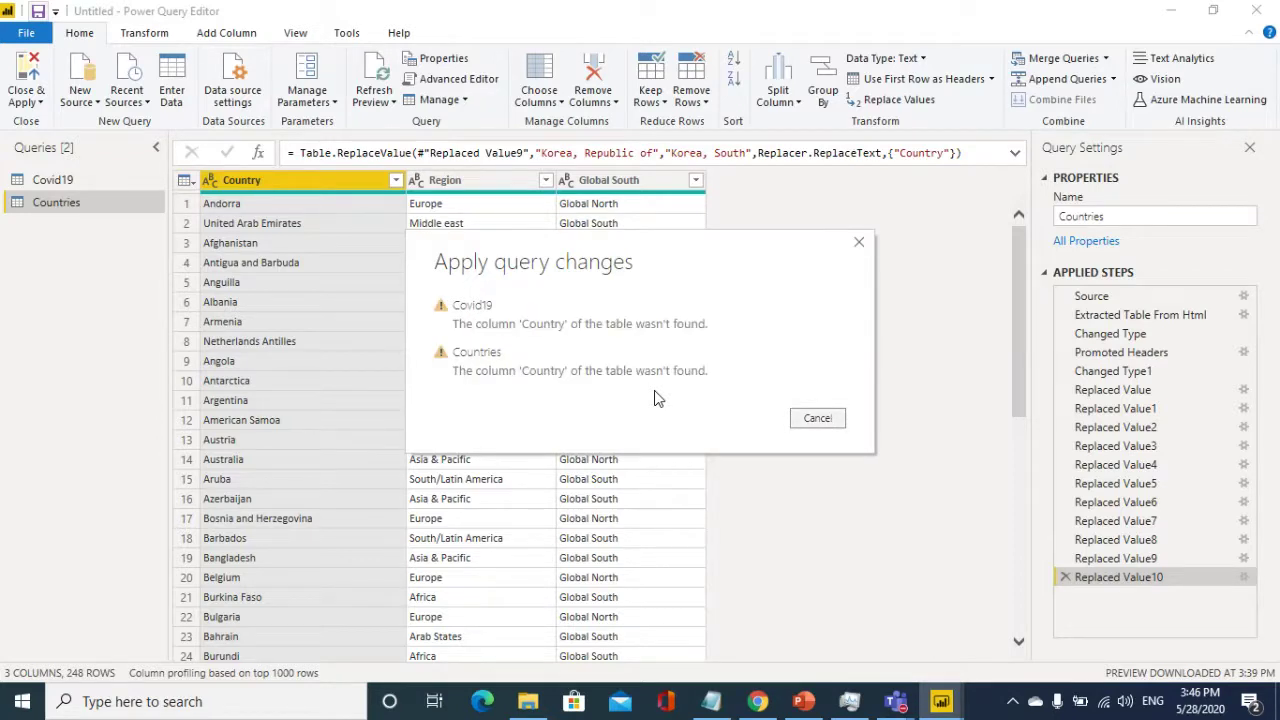
{"action": "left_click", "coordinate": [820, 417]}
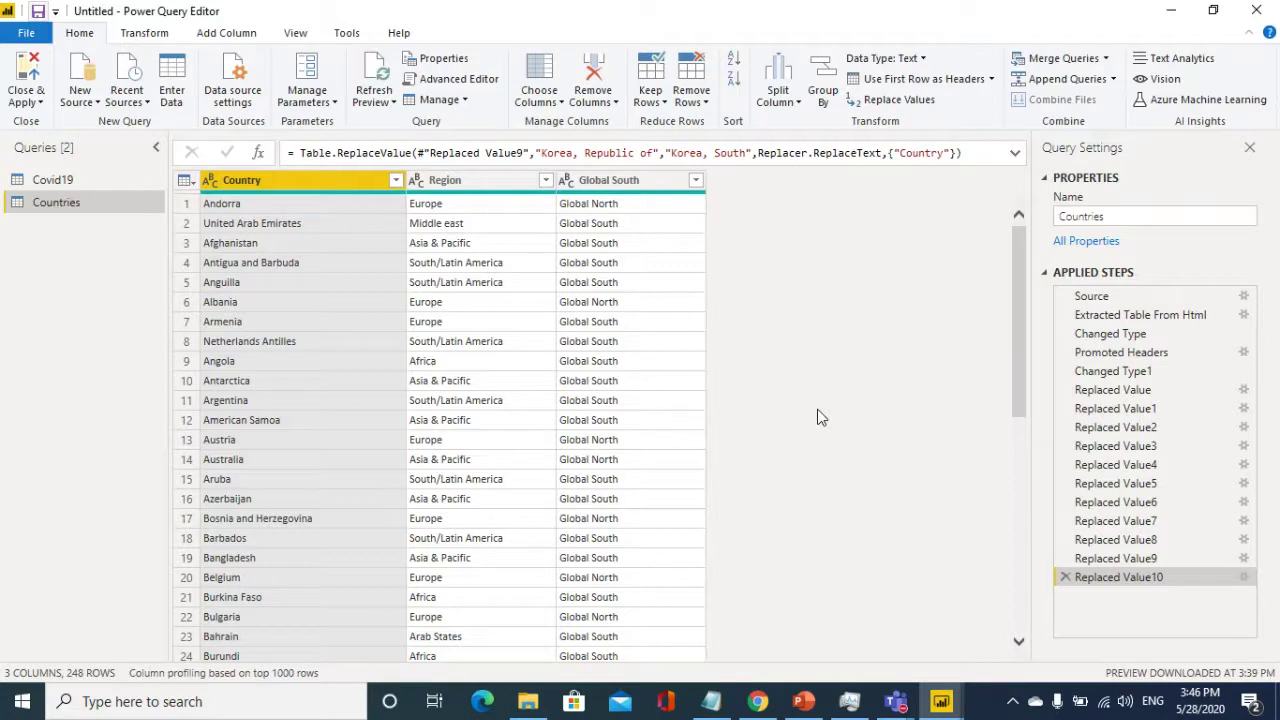
- Delete the applied steps of the Covid19 query from Renamed Columns1 back through Merged Queries
{"action": "left_click", "coordinate": [76, 183]}
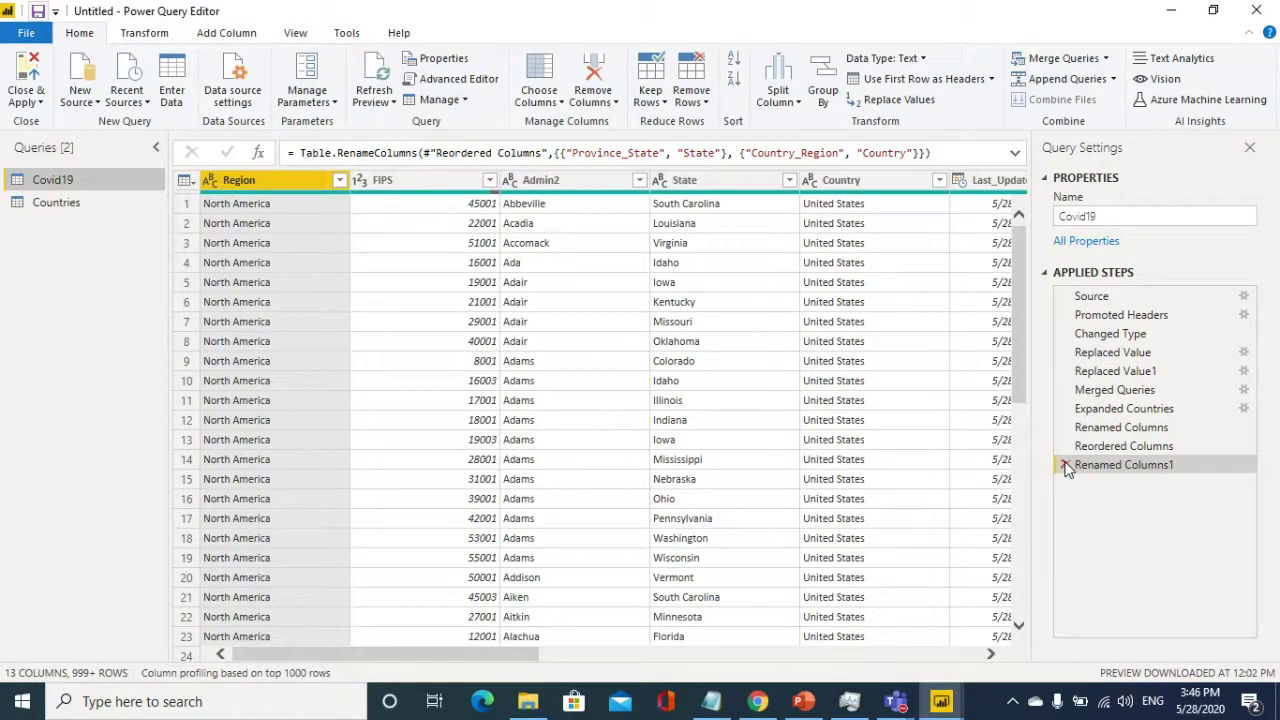
{"action": "left_click", "coordinate": [1066, 466]}
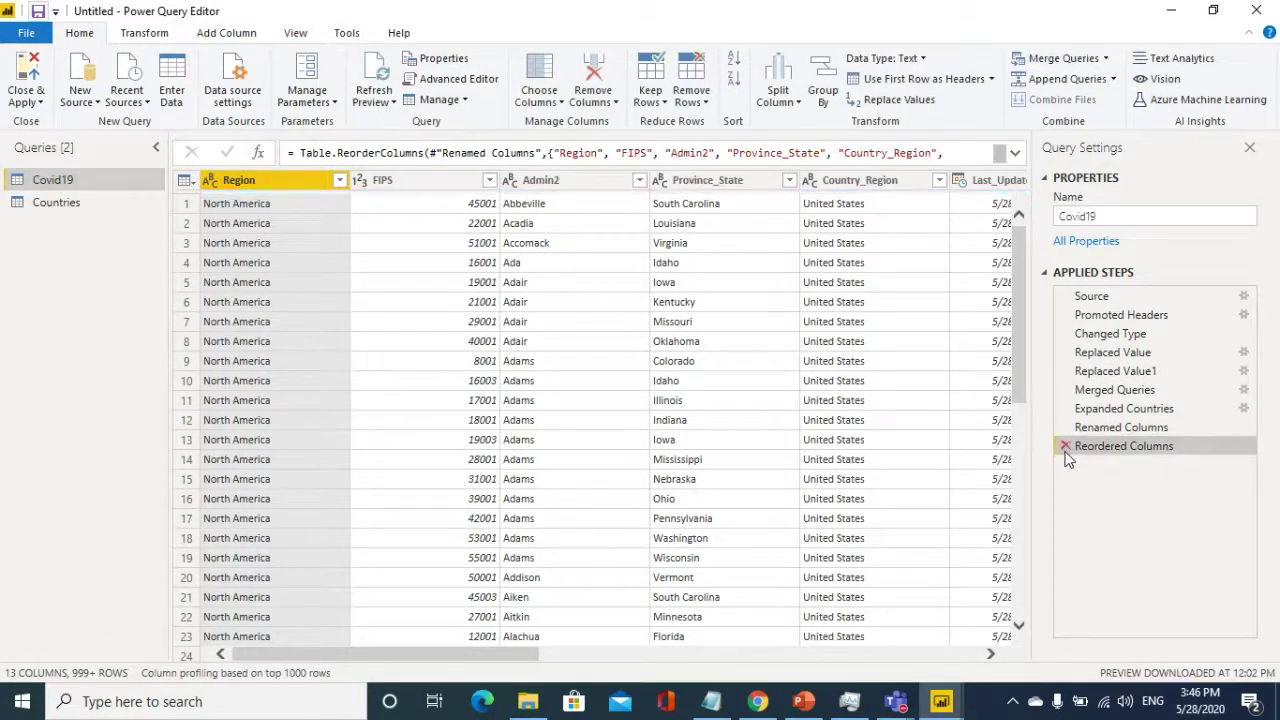
{"action": "left_click", "coordinate": [1066, 447]}
{"action": "left_click", "coordinate": [1066, 428]}
{"action": "left_click", "coordinate": [1065, 408]}
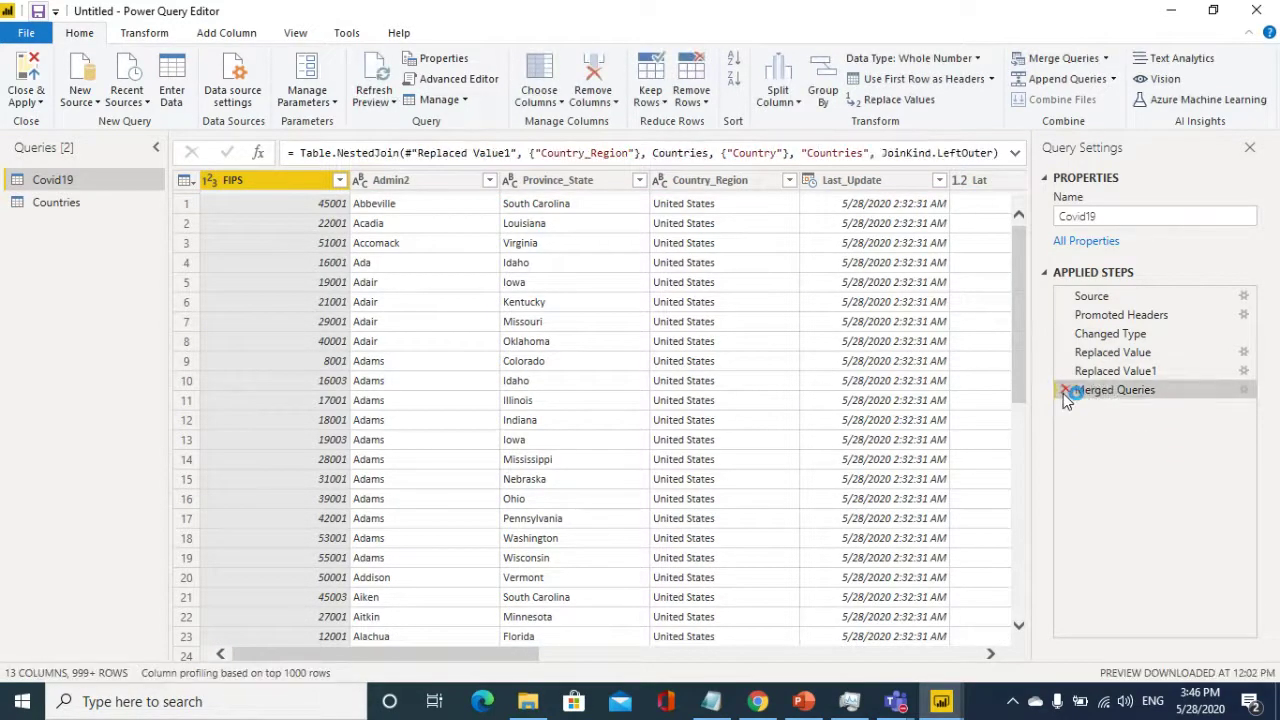
{"action": "left_click", "coordinate": [1065, 390]}
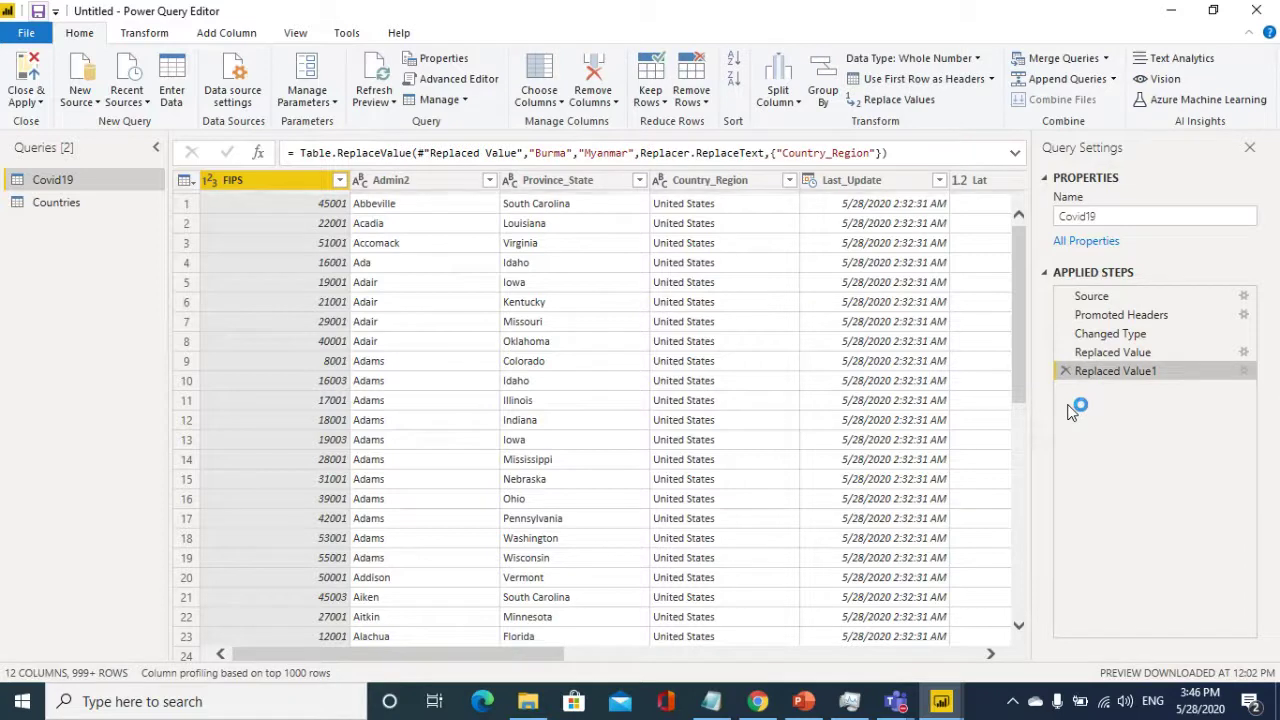
- Try to save the file from the Covid19 query with the removal of its merge steps applied
{"action": "left_click", "coordinate": [40, 12]}
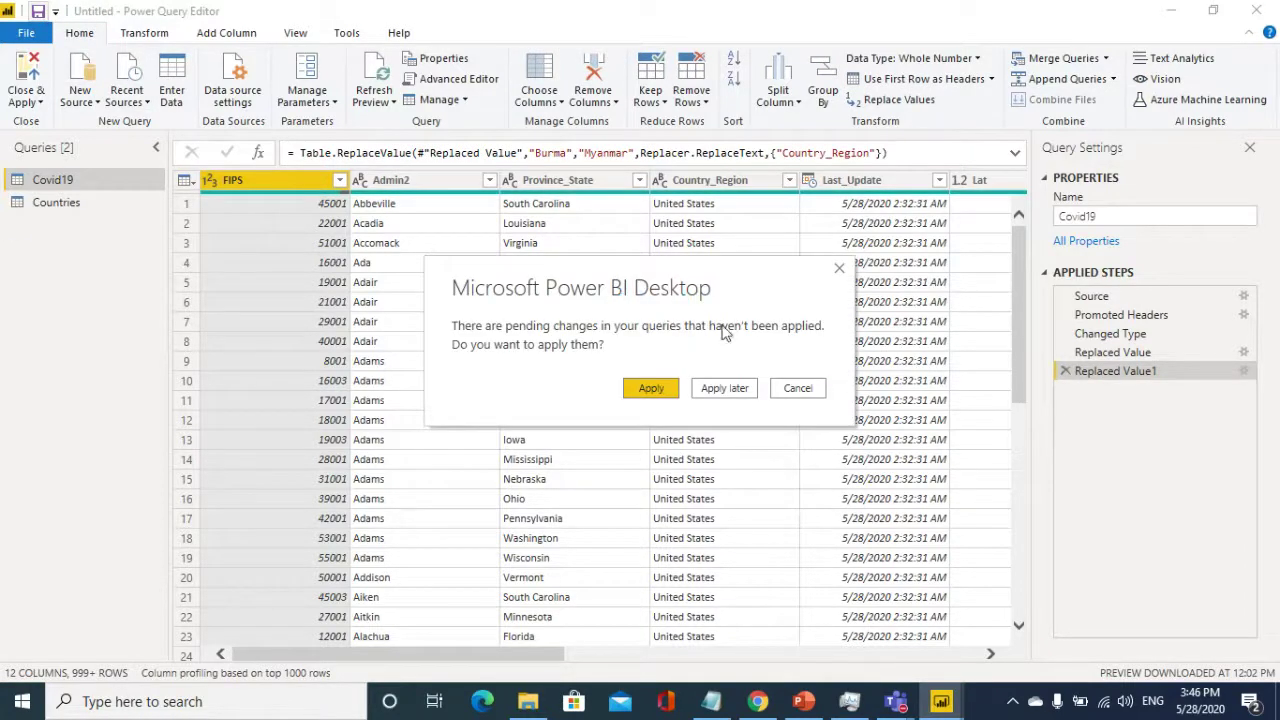
{"action": "left_click", "coordinate": [662, 392]}
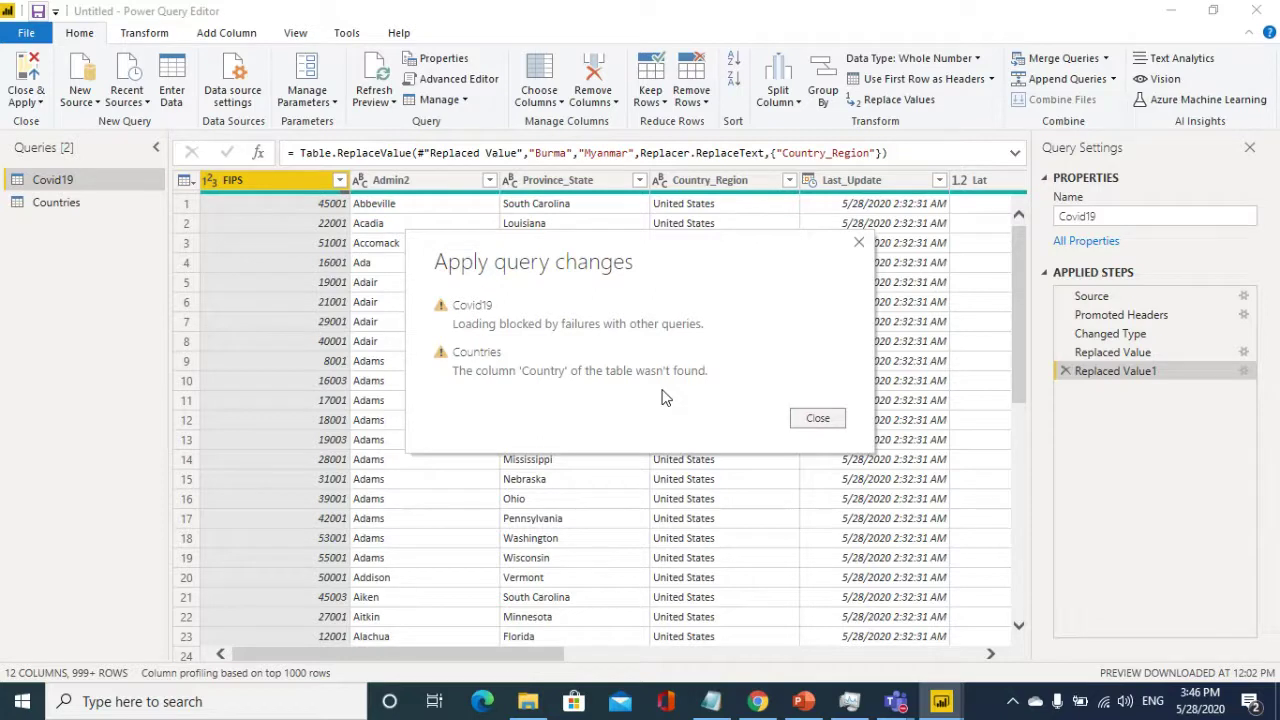
{"action": "left_click", "coordinate": [818, 420]}
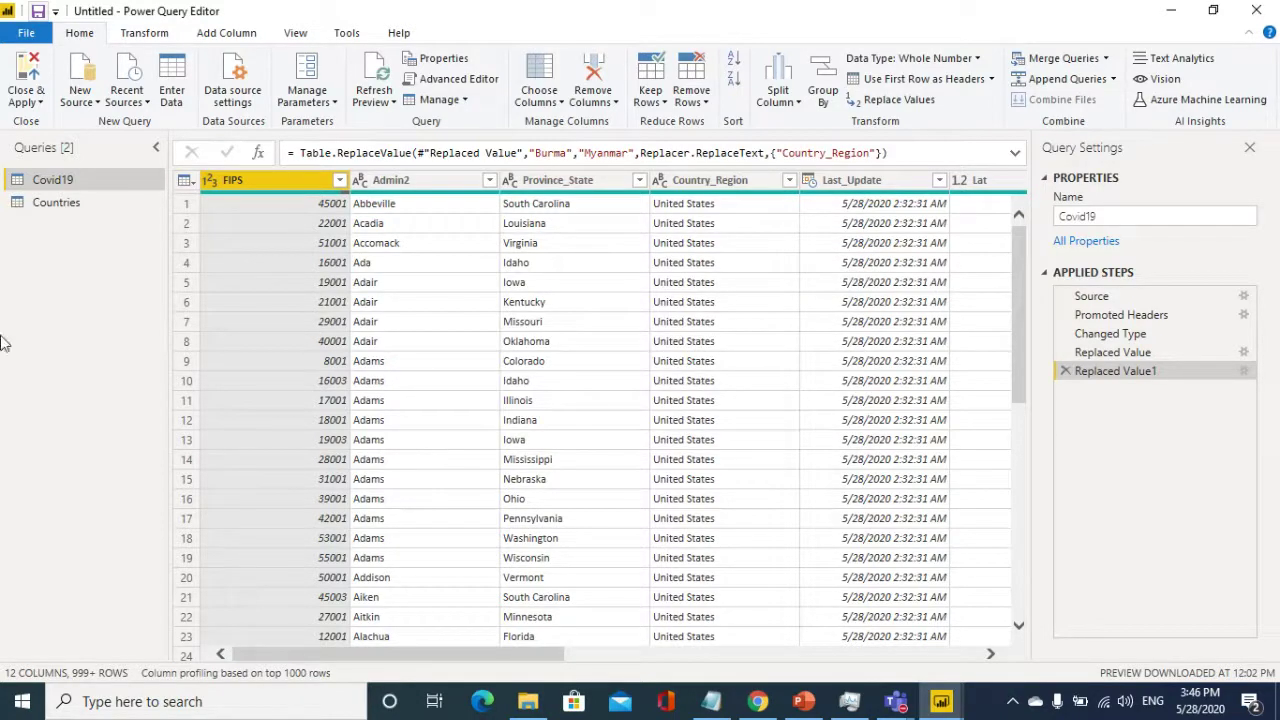
- Delete the Replaced Value step that turns Russian Federation into Russia from the Countries query
{"action": "left_click", "coordinate": [61, 200]}
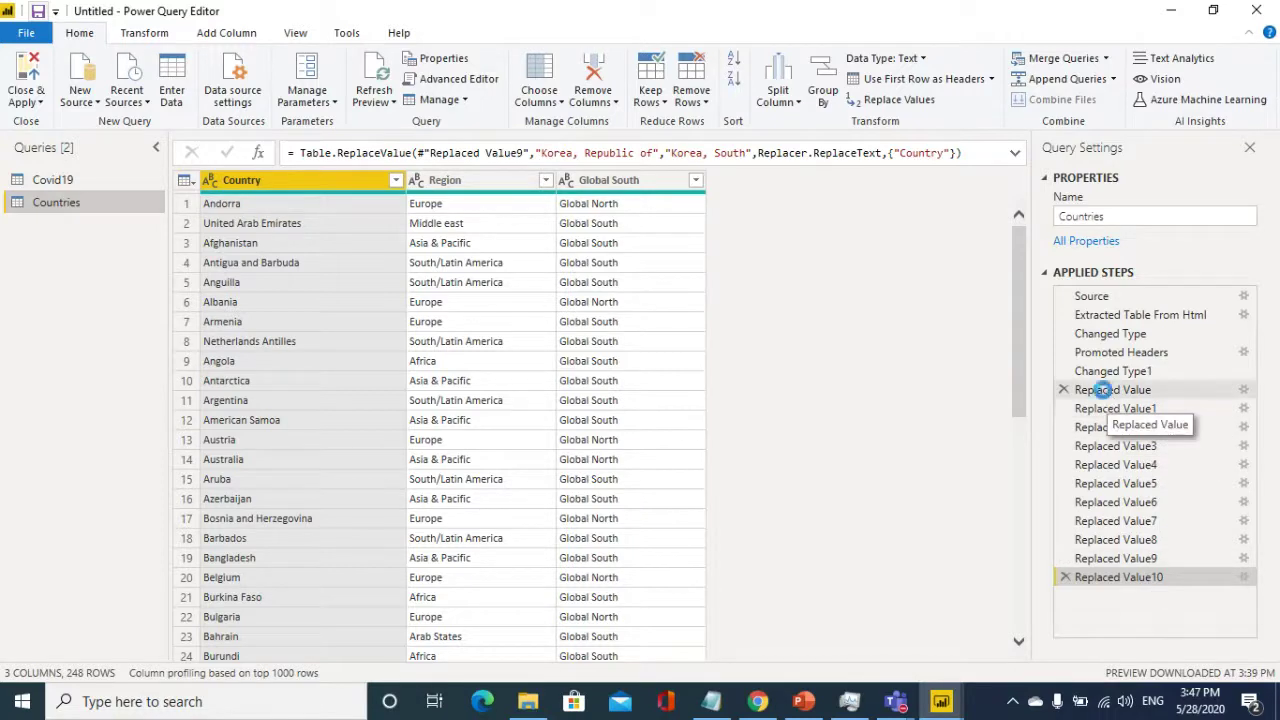
{"action": "left_click", "coordinate": [1080, 390]}
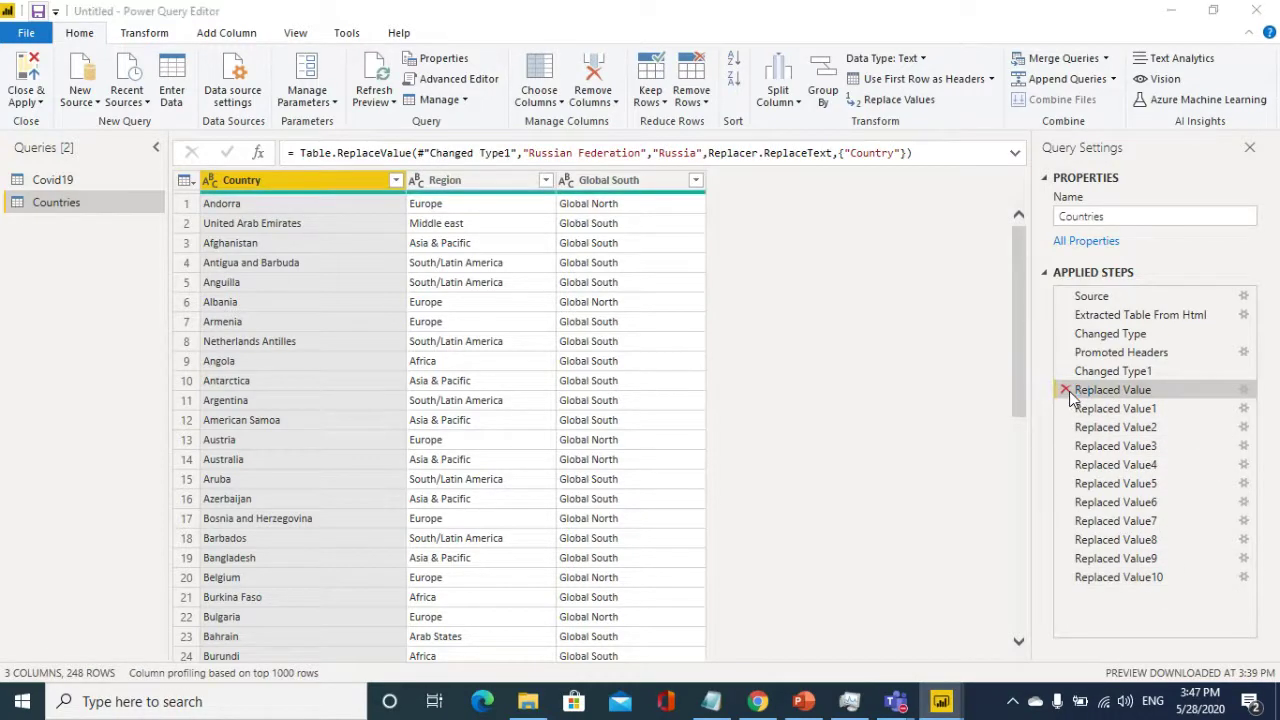
{"action": "left_click", "coordinate": [1066, 390]}
{"action": "left_click", "coordinate": [729, 389]}
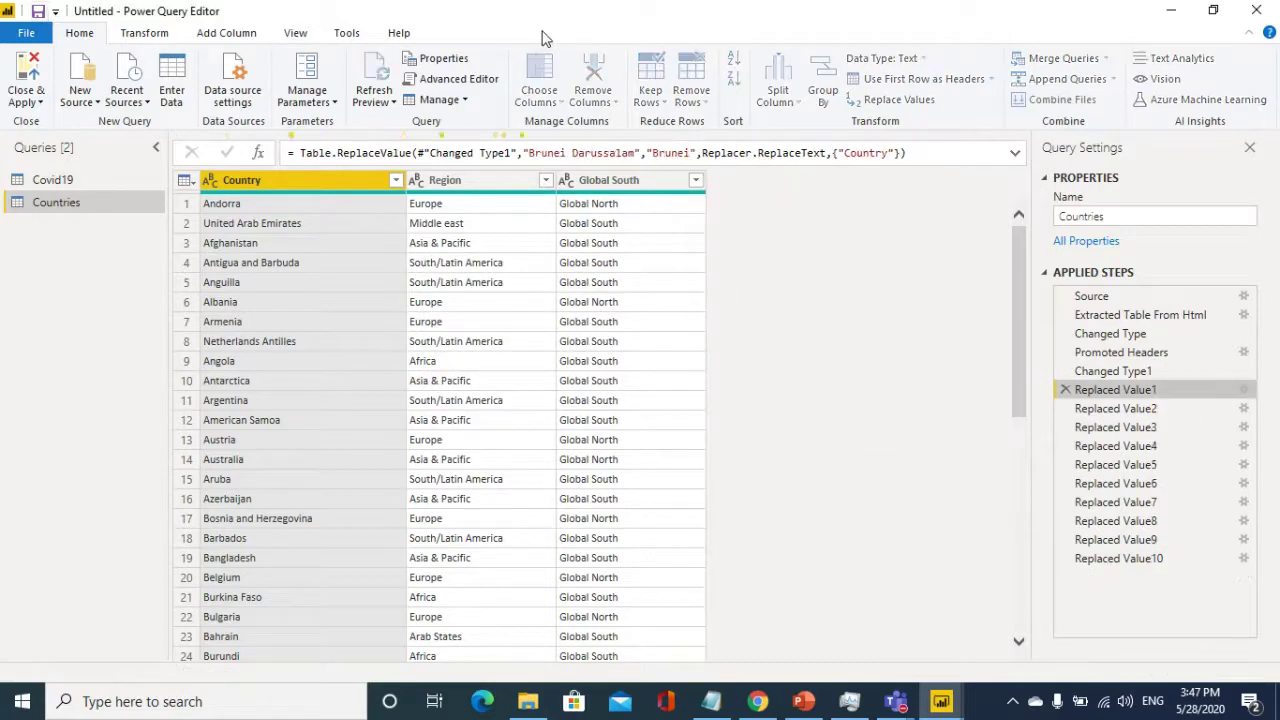
- Remove the Replaced Value1 through Replaced Value10 lines and the comma ending the Changed Type1 line from the Countries query code in the Advanced Editor
{"action": "left_click", "coordinate": [300, 35]}
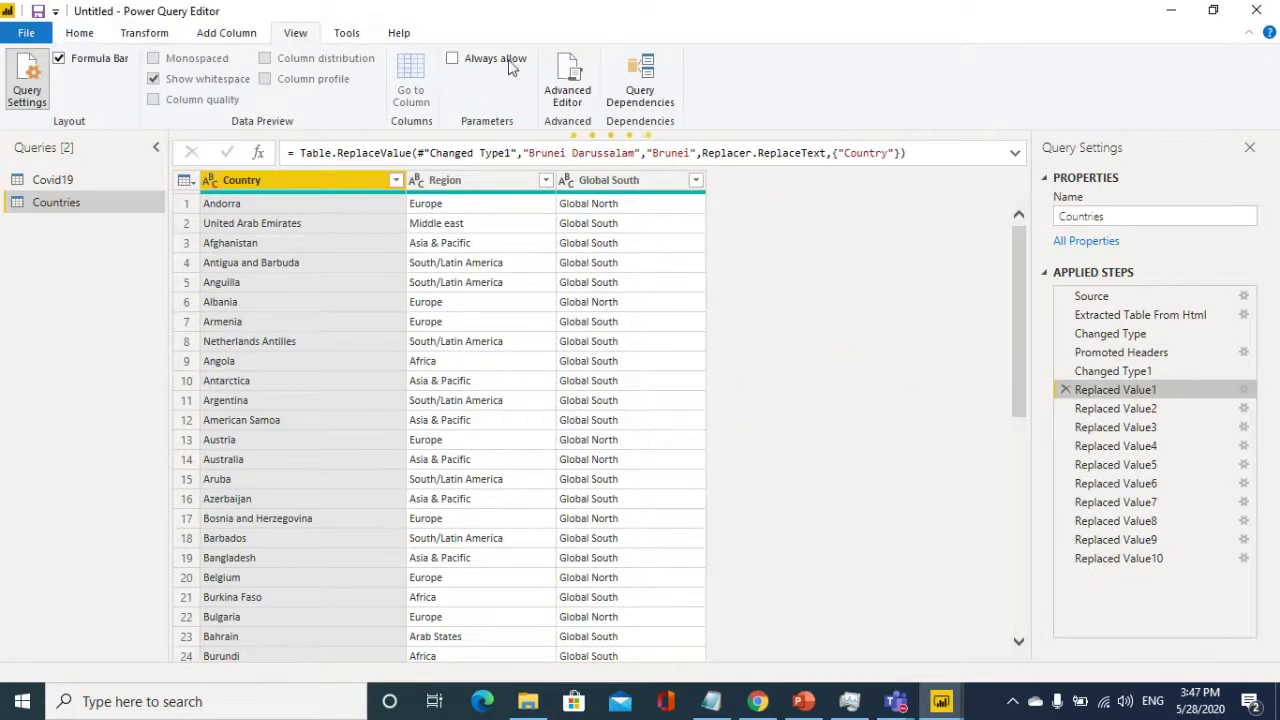
{"action": "left_click", "coordinate": [553, 75]}
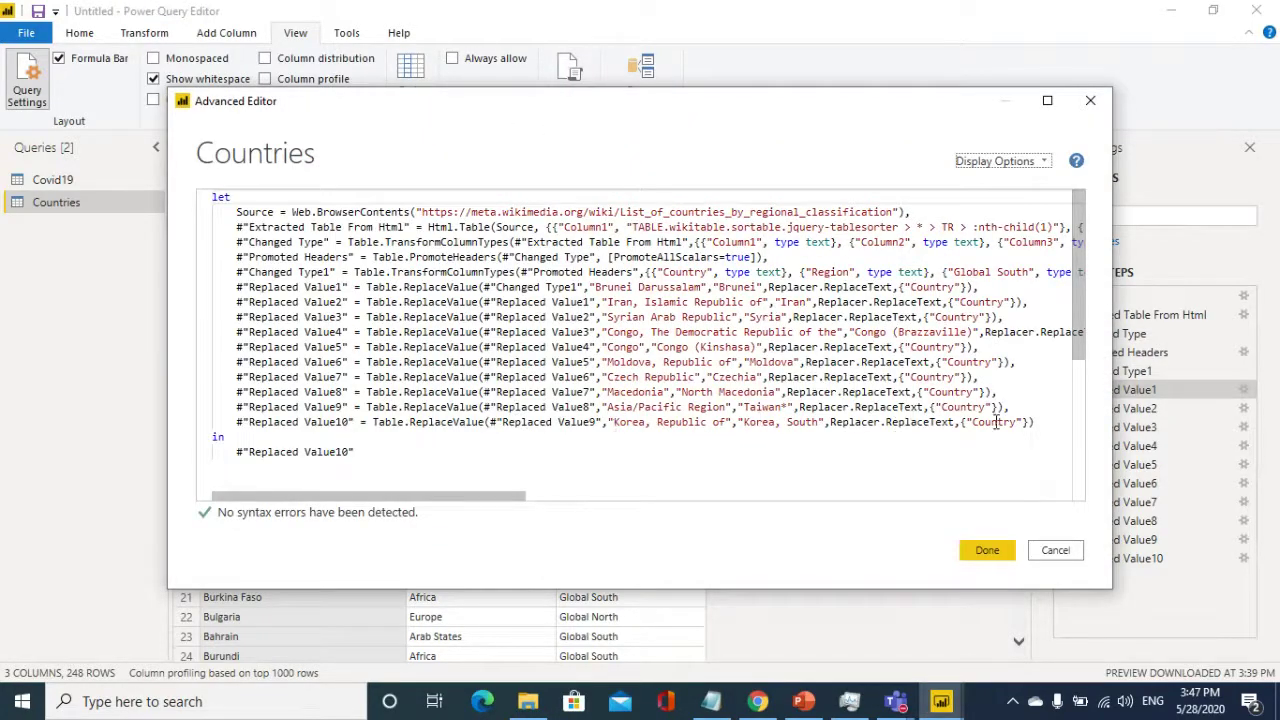
{"action": "left_click_drag", "start_coordinate": [1046, 424], "coordinate": [205, 290]}
{"action": "key", "text": "Delete"}
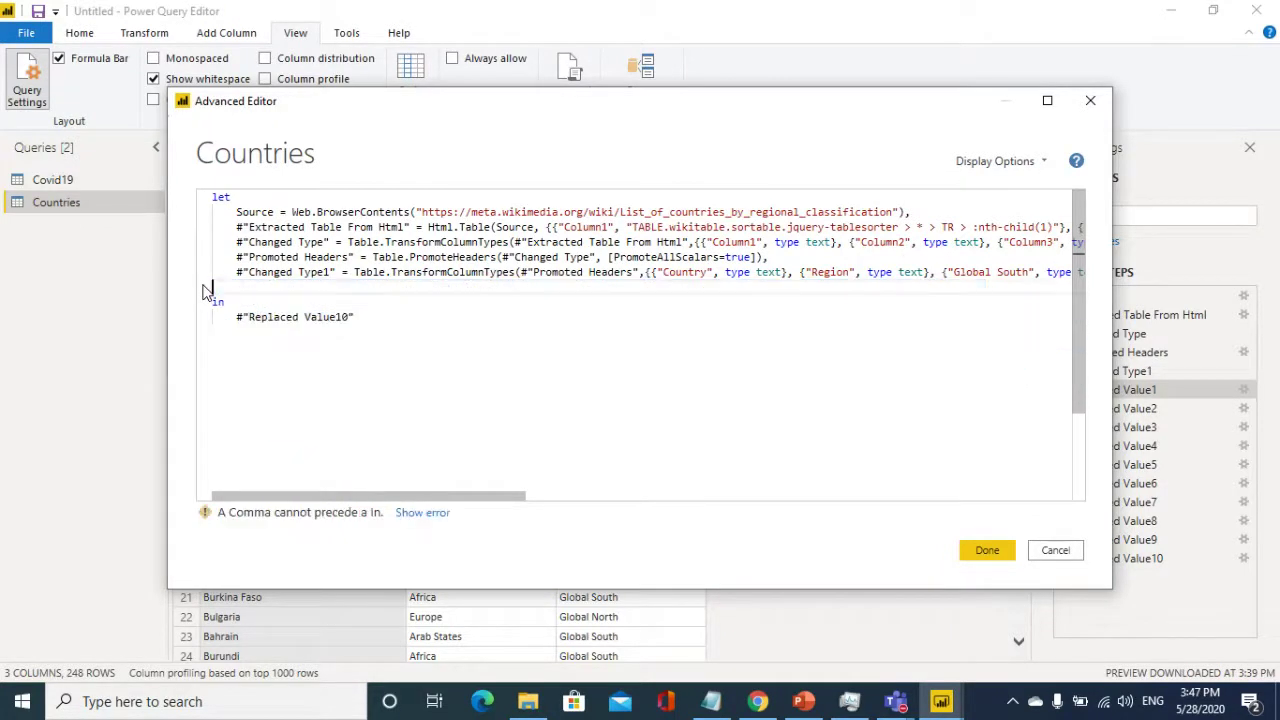
{"action": "left_click", "coordinate": [471, 272]}
{"action": "key", "text": "End"}
{"action": "key", "text": "BackSpace"}
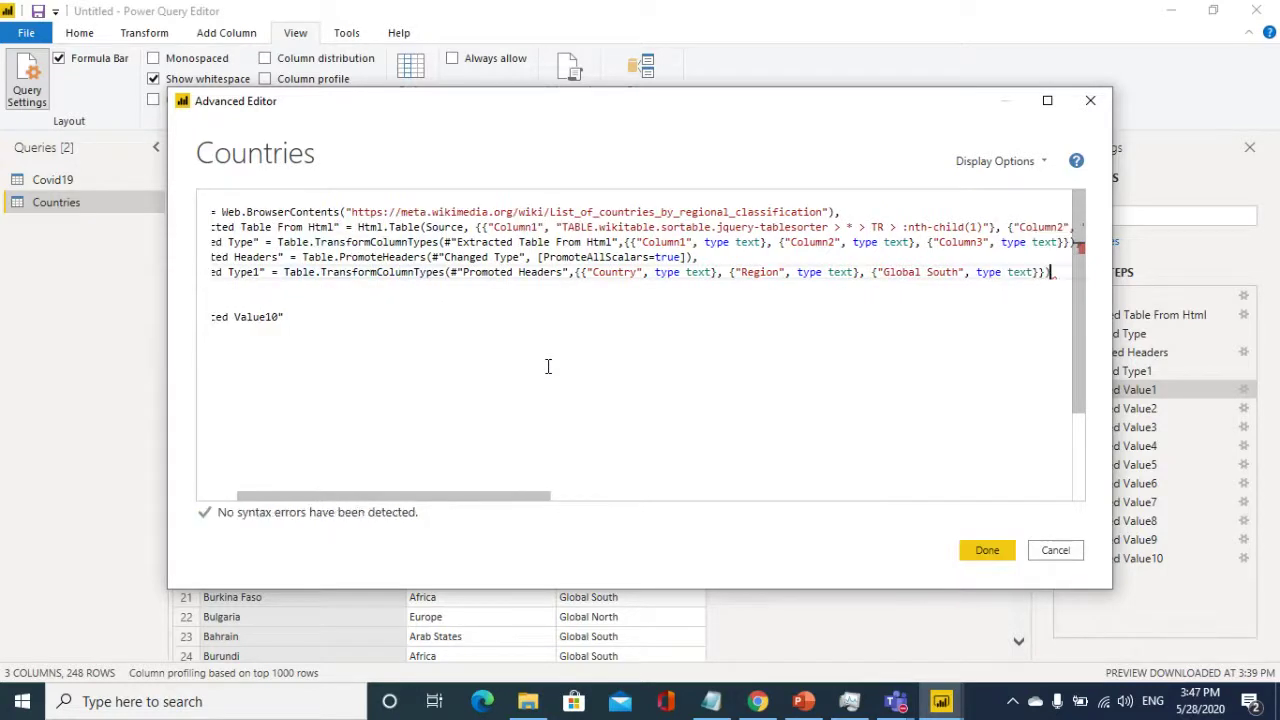
- Set the output after "in" in the Countries query code to #"Changed Type1" and accept the edited code
{"action": "left_click", "coordinate": [259, 272]}
{"action": "key", "text": "shift+Home"}
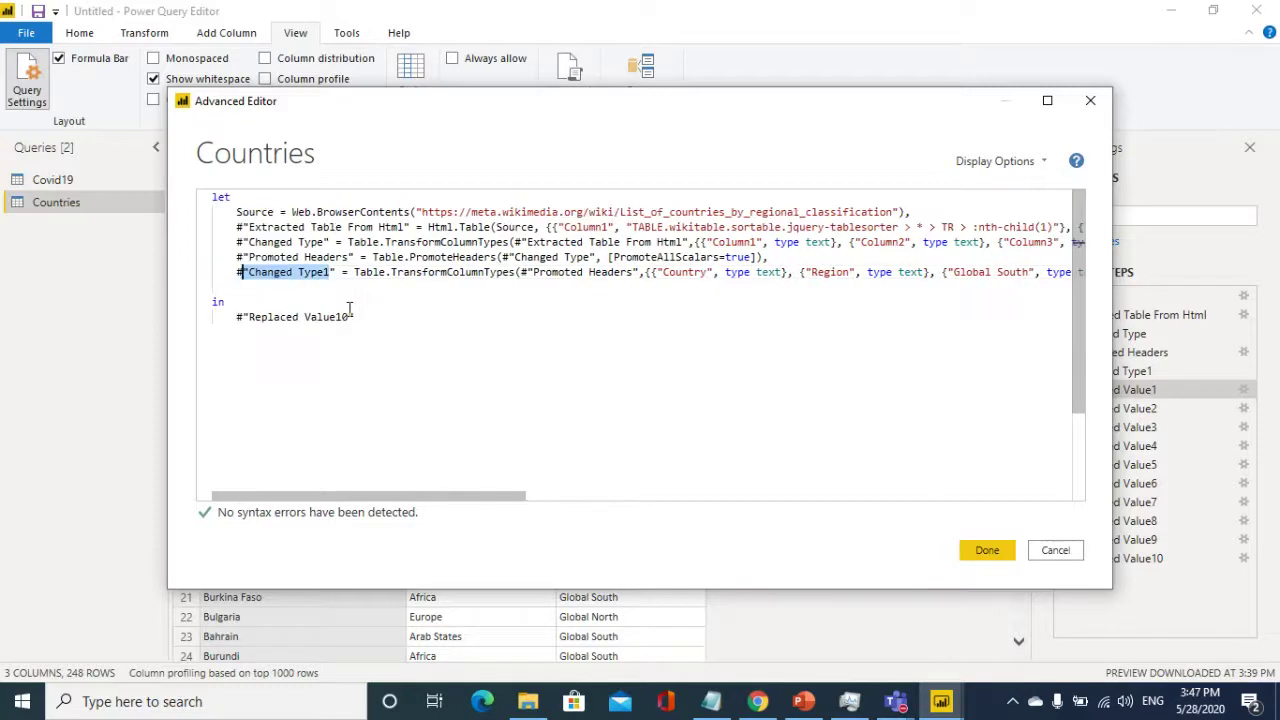
{"action": "left_click", "coordinate": [248, 317]}
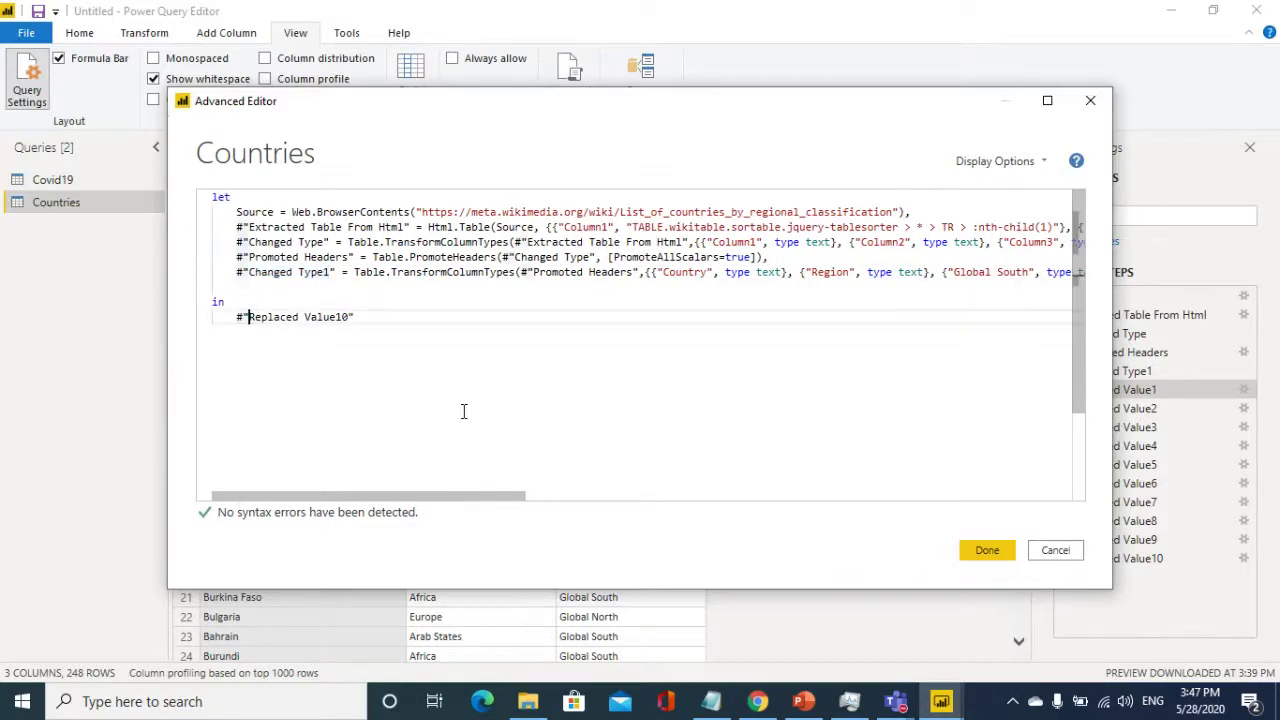
{"action": "key", "text": "shift+End"}
{"action": "key", "text": "shift+Left"}
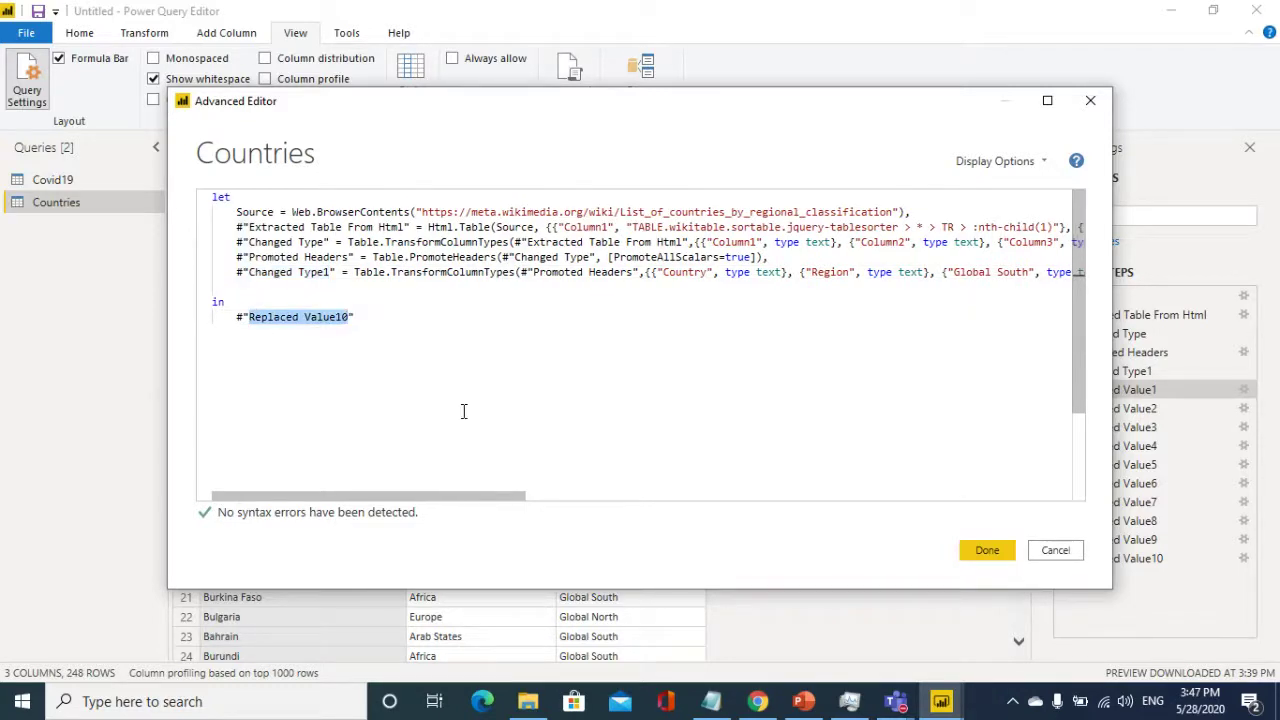
{"action": "left_click", "coordinate": [332, 271]}
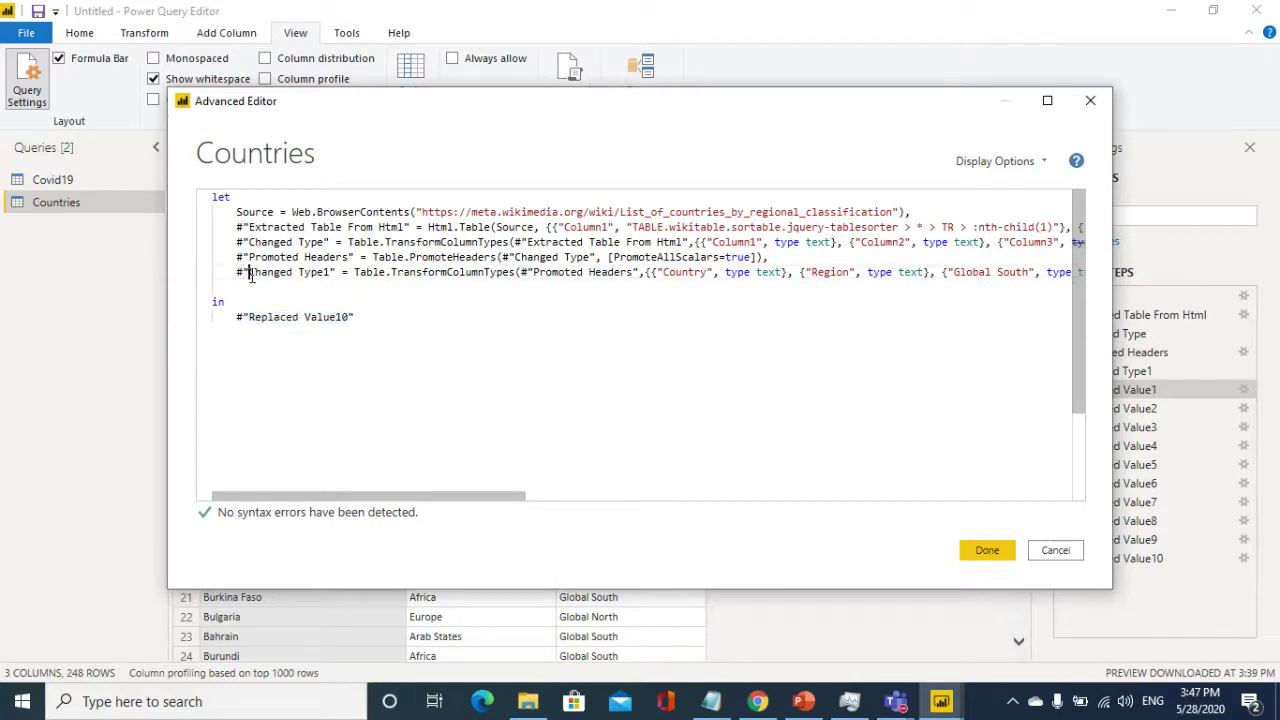
{"action": "left_click", "coordinate": [331, 272], "text": "shift"}
{"action": "key", "text": "ctrl+c"}
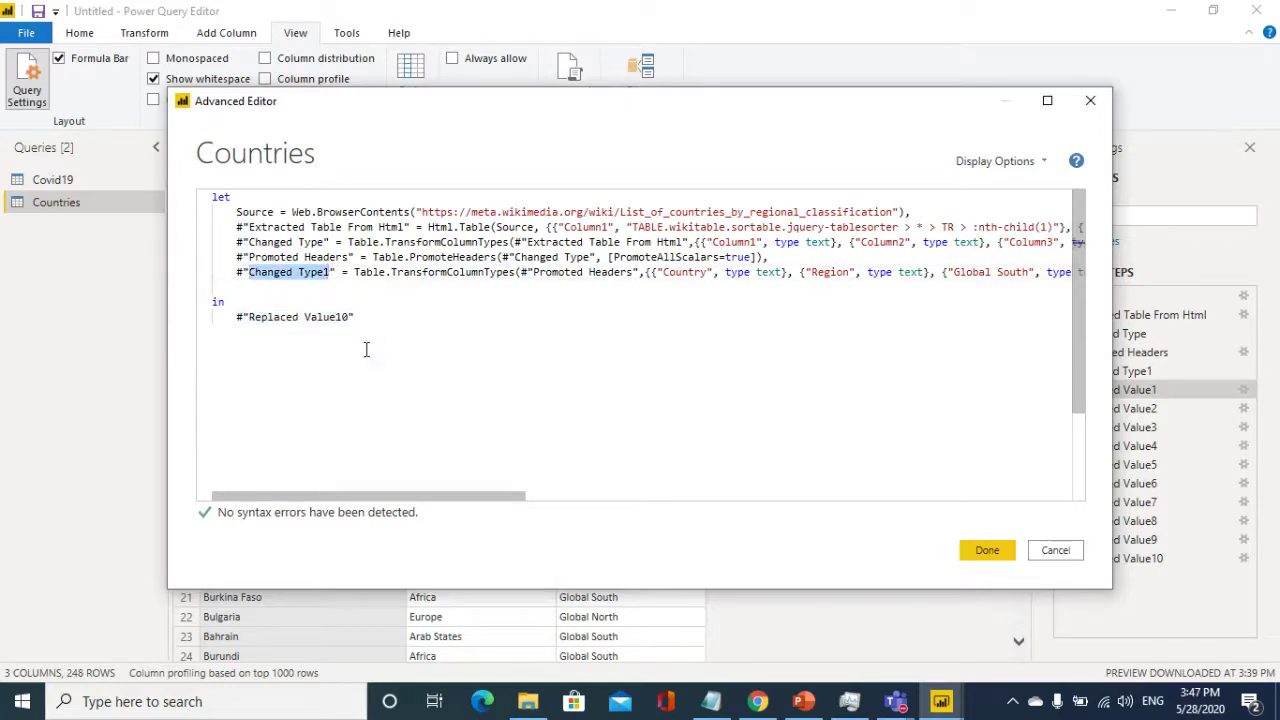
{"action": "left_click_drag", "start_coordinate": [249, 317], "coordinate": [350, 317]}
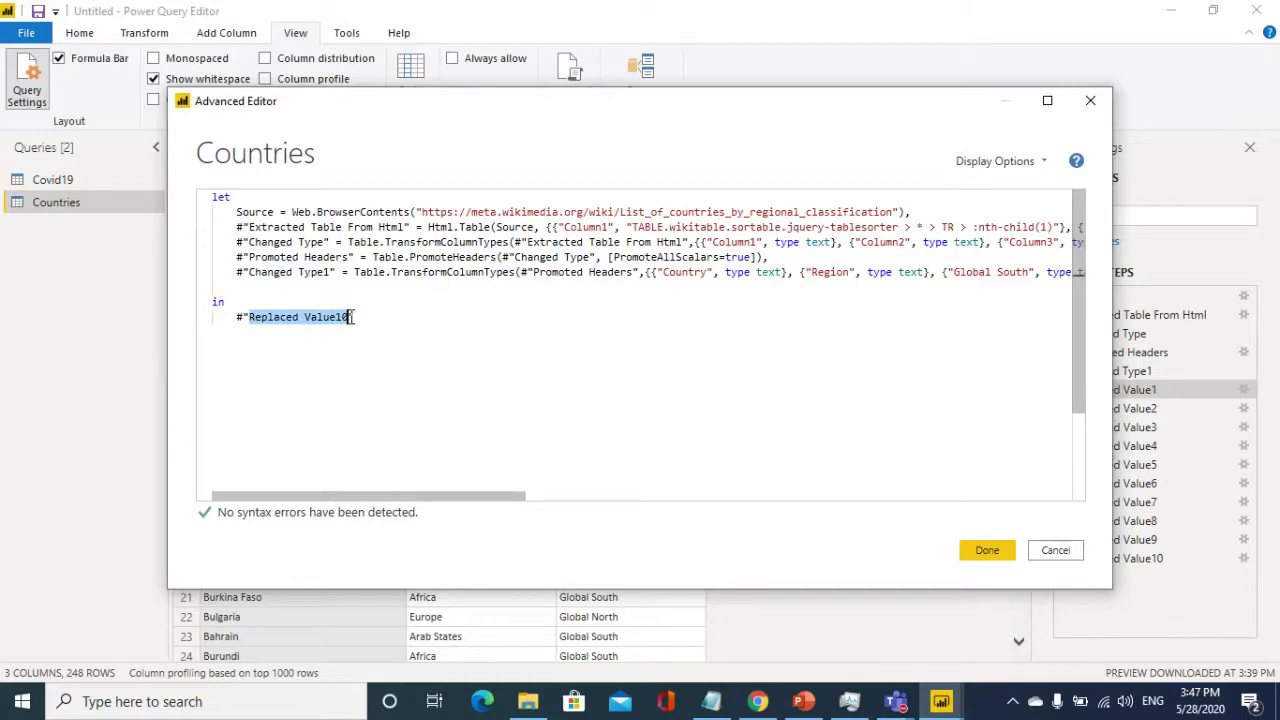
{"action": "key", "text": "ctrl+v"}
{"action": "left_click", "coordinate": [986, 550]}
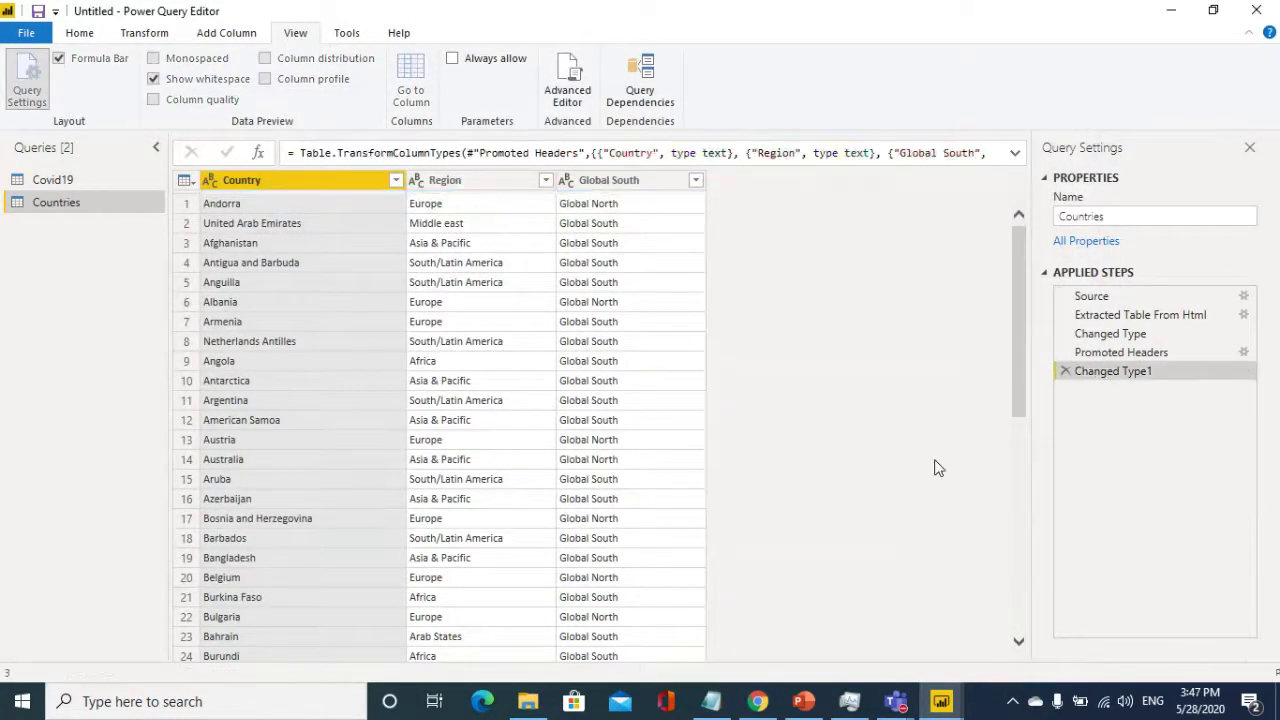
- Try to save the file with the shortened Countries query applied
{"action": "left_click", "coordinate": [40, 12]}
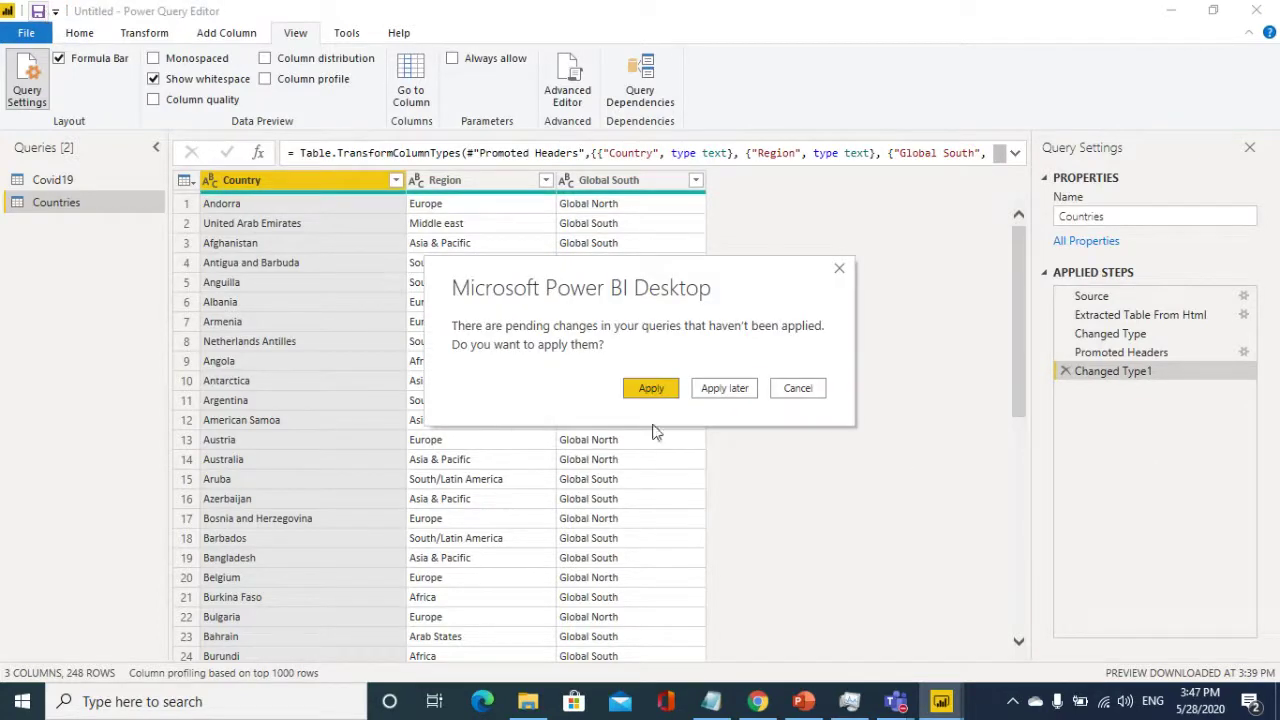
{"action": "left_click", "coordinate": [661, 390]}
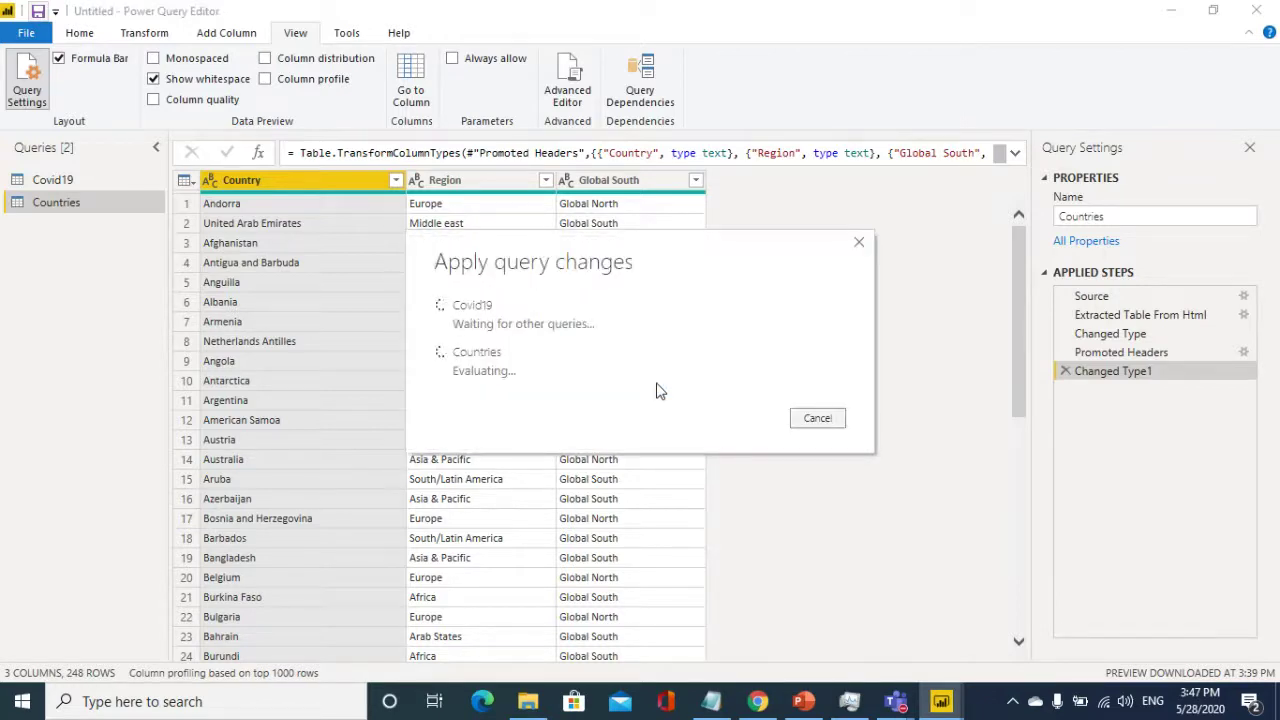
{"action": "left_click", "coordinate": [820, 420]}
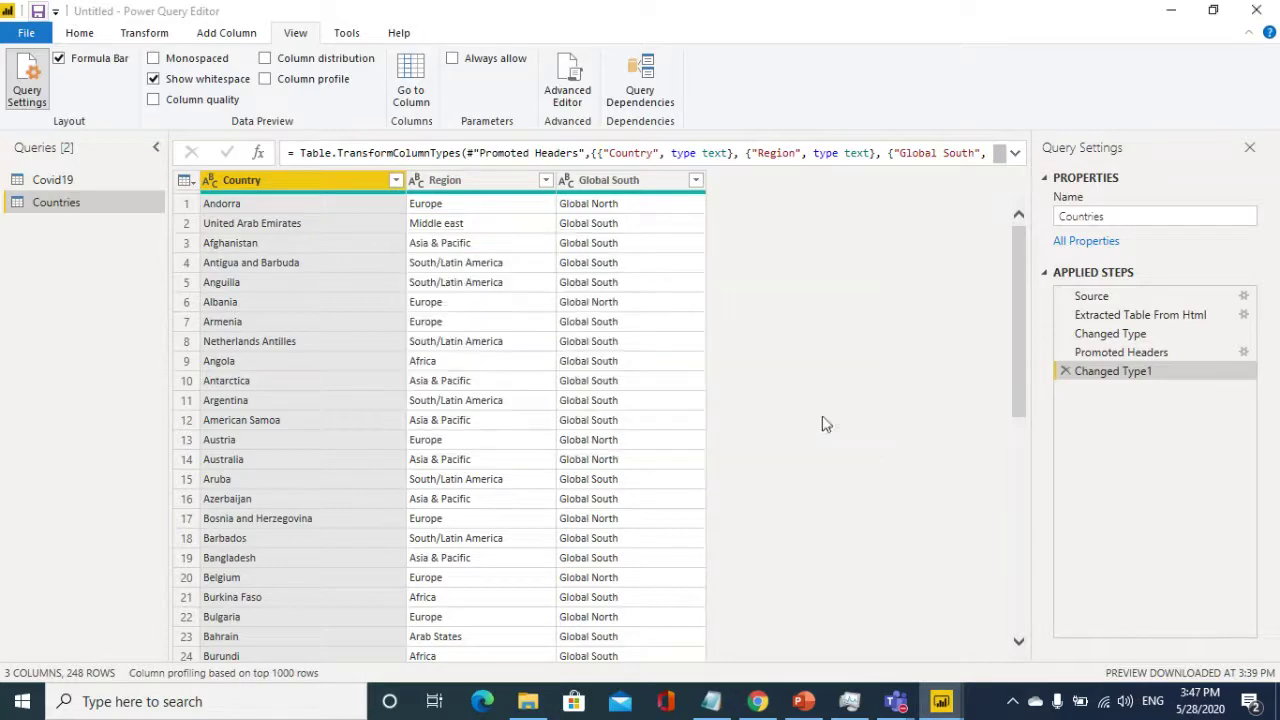
- Delete the Replaced Value1 and Replaced Value steps from the Covid19 query
{"action": "left_click", "coordinate": [60, 181]}
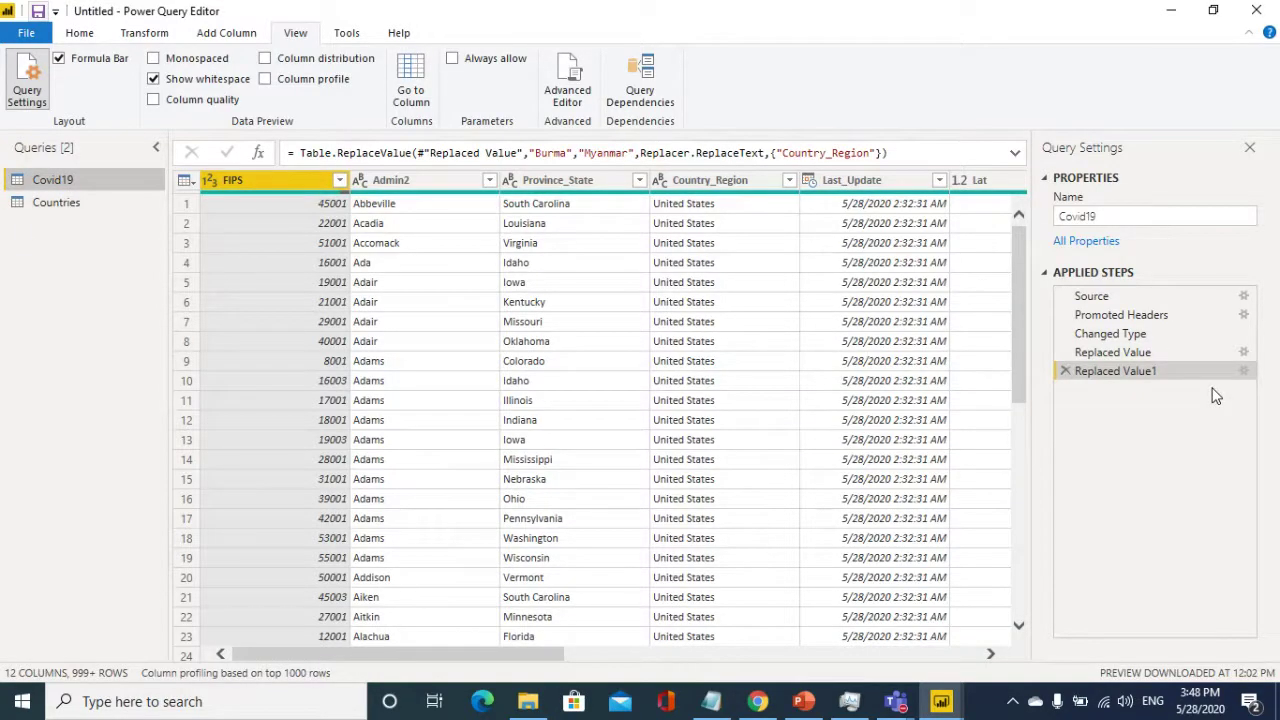
{"action": "left_click_drag", "start_coordinate": [520, 653], "coordinate": [367, 657]}
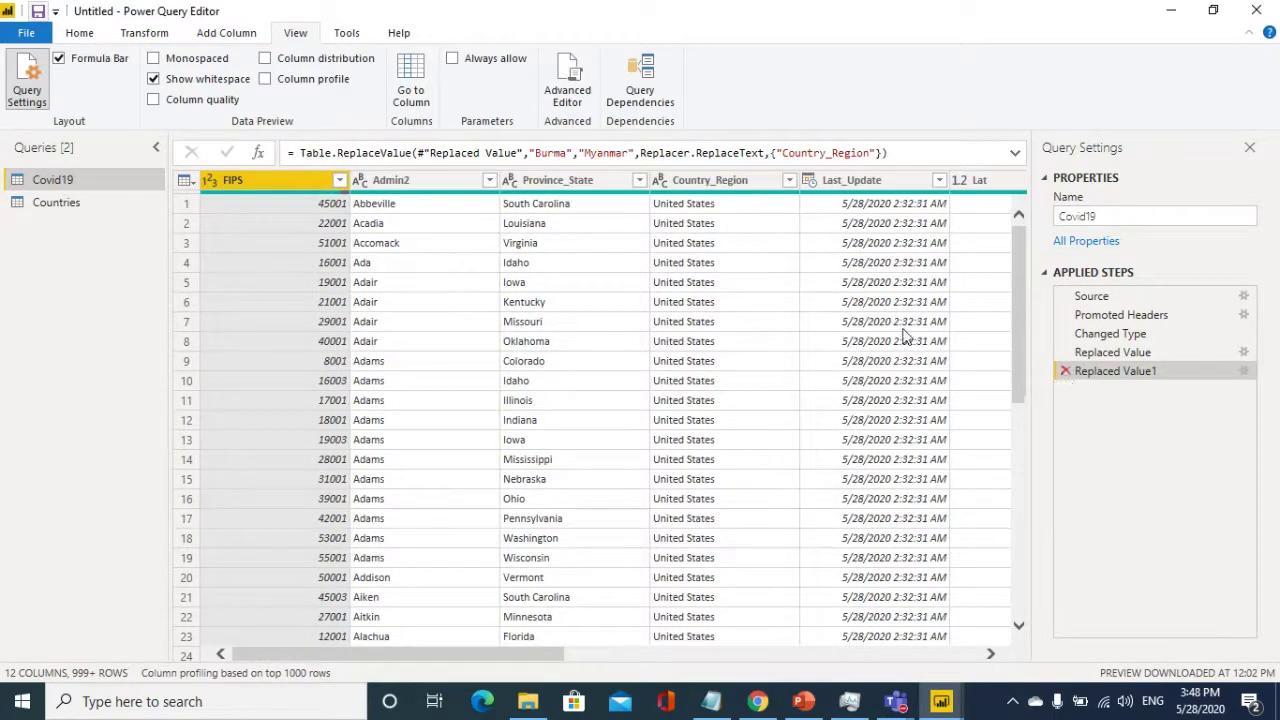
{"action": "mouse_move", "coordinate": [62, 188]}
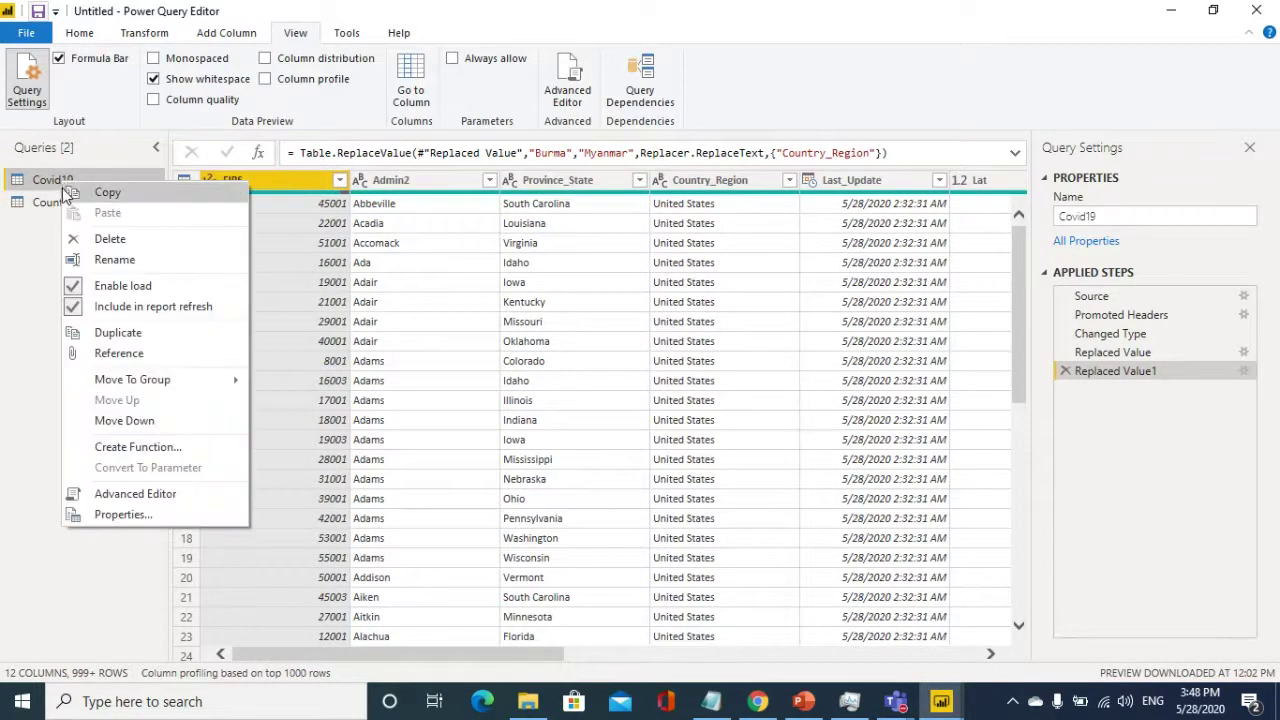
{"action": "left_click", "coordinate": [1186, 415]}
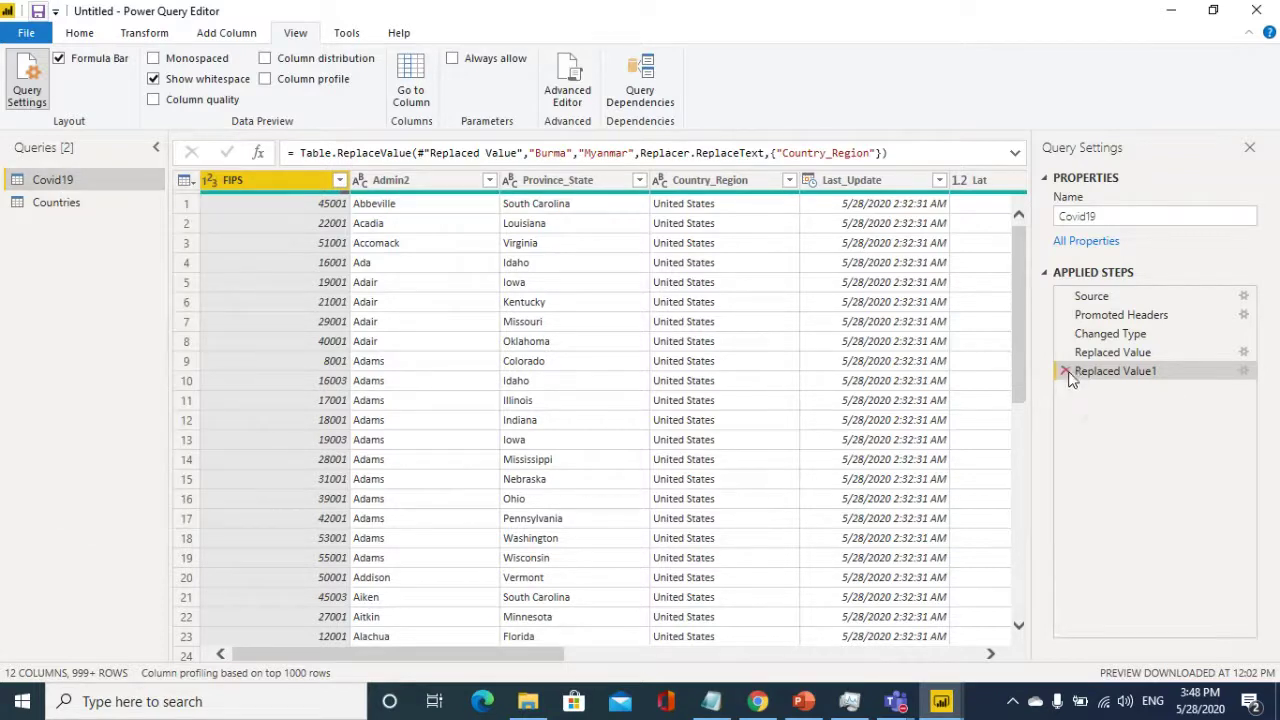
{"action": "left_click", "coordinate": [1065, 371]}
{"action": "left_click", "coordinate": [1062, 347]}
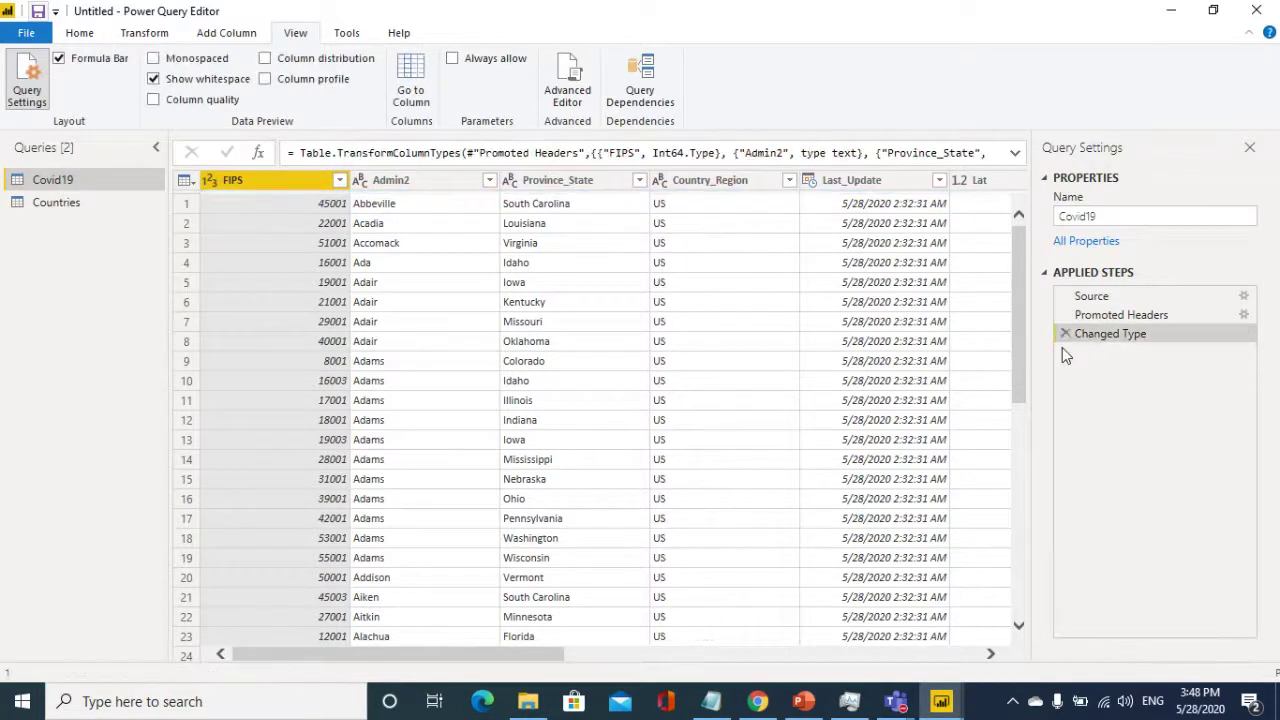
- Delete the Changed Type1 and Promoted Headers steps from the Countries query
{"action": "left_click", "coordinate": [53, 204]}
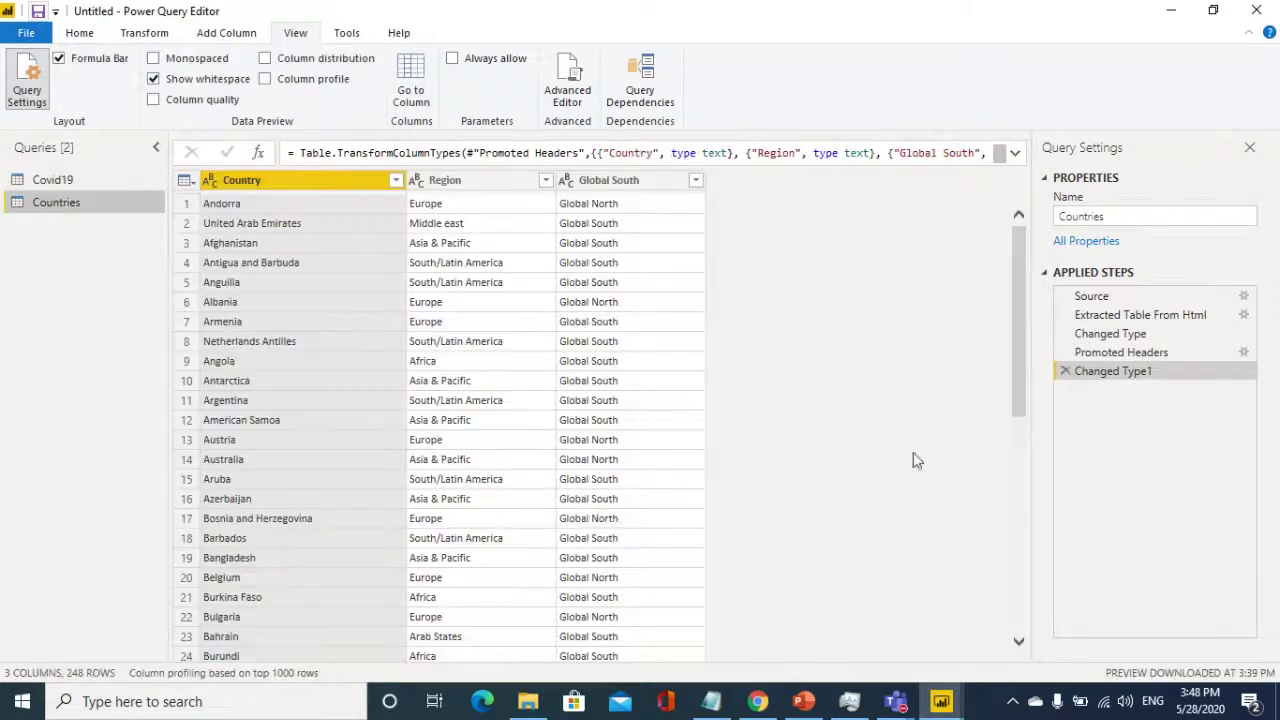
{"action": "left_click", "coordinate": [1064, 371]}
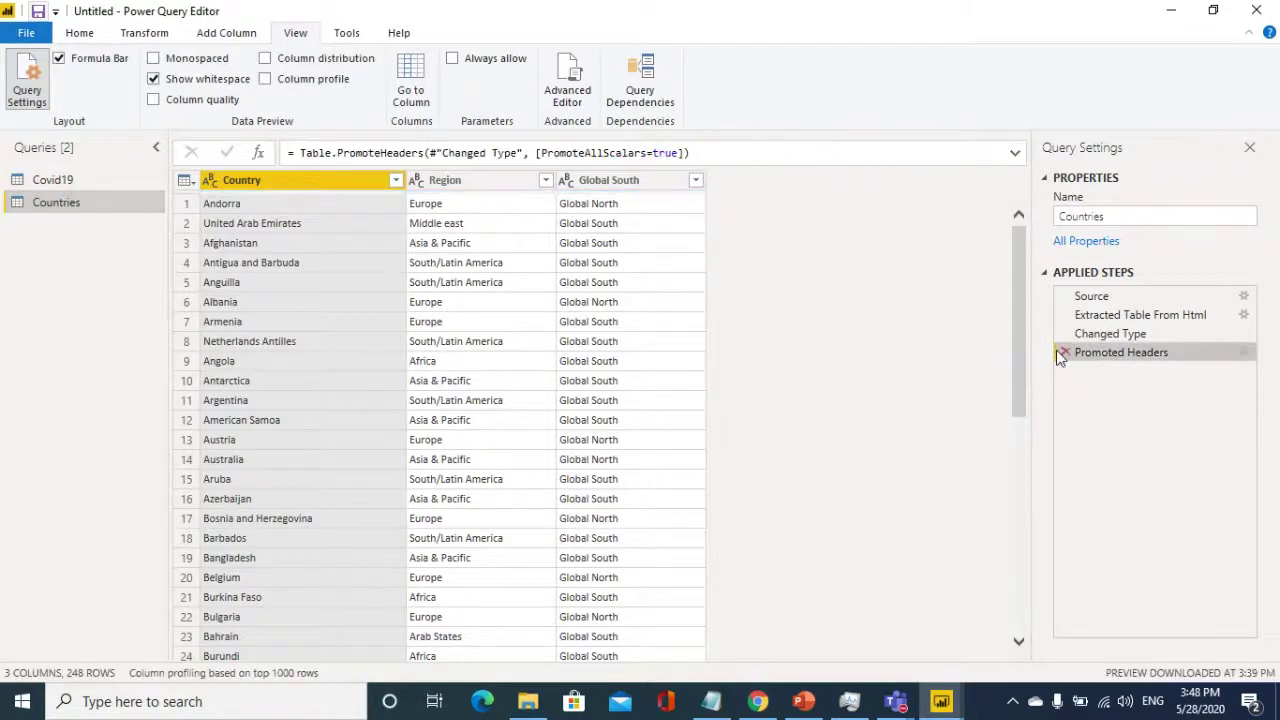
{"action": "left_click", "coordinate": [1062, 352]}
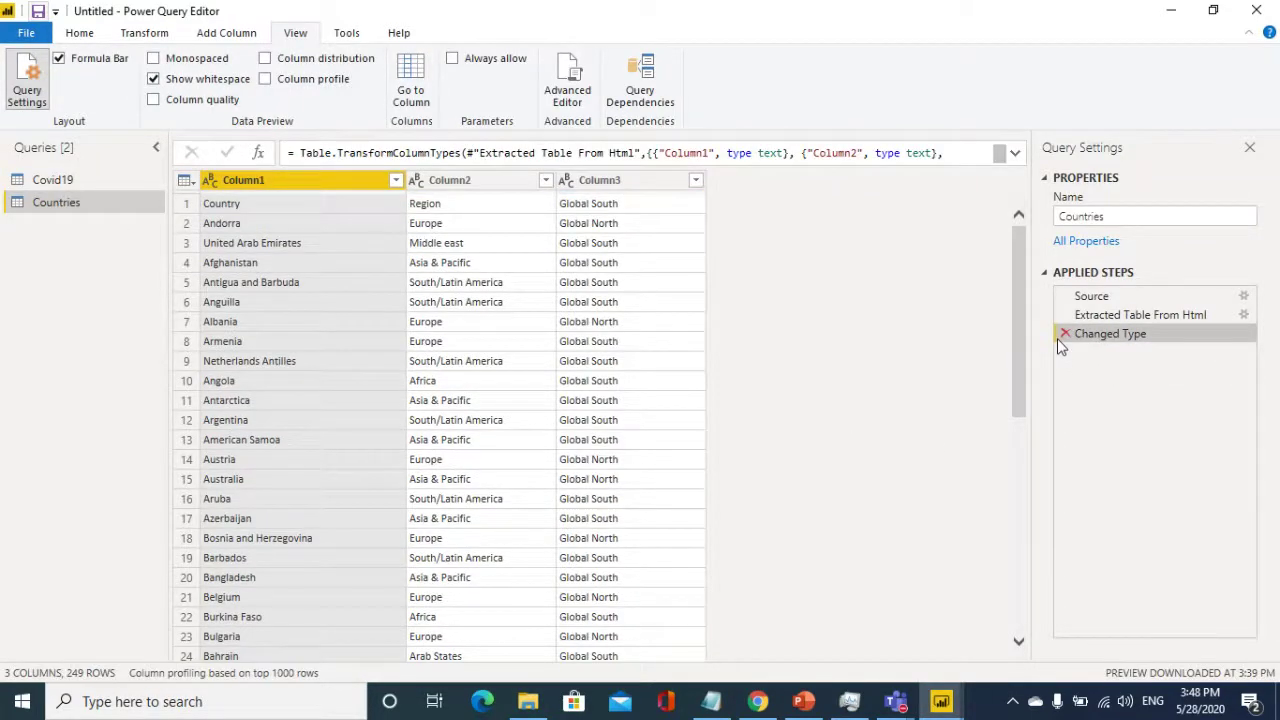
- Delete the whole Countries query and confirm the deletion
{"action": "left_click", "coordinate": [60, 180]}
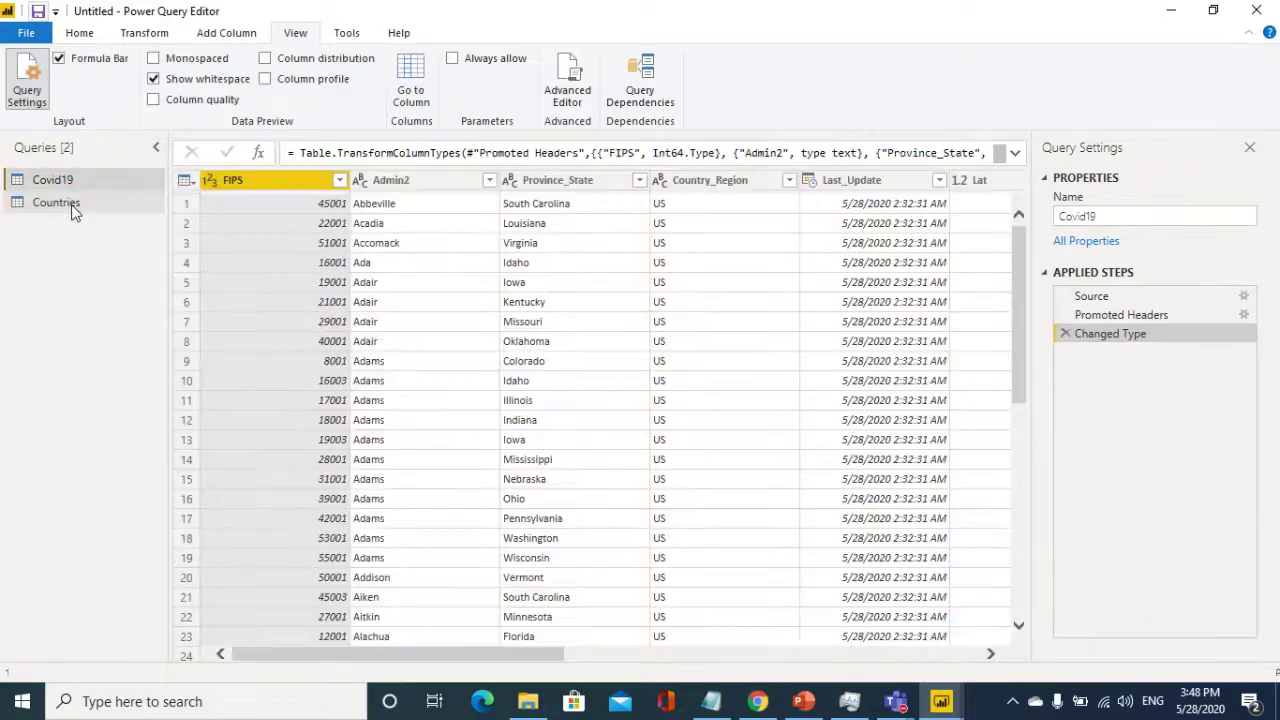
{"action": "left_click", "coordinate": [72, 205]}
{"action": "right_click", "coordinate": [72, 205]}
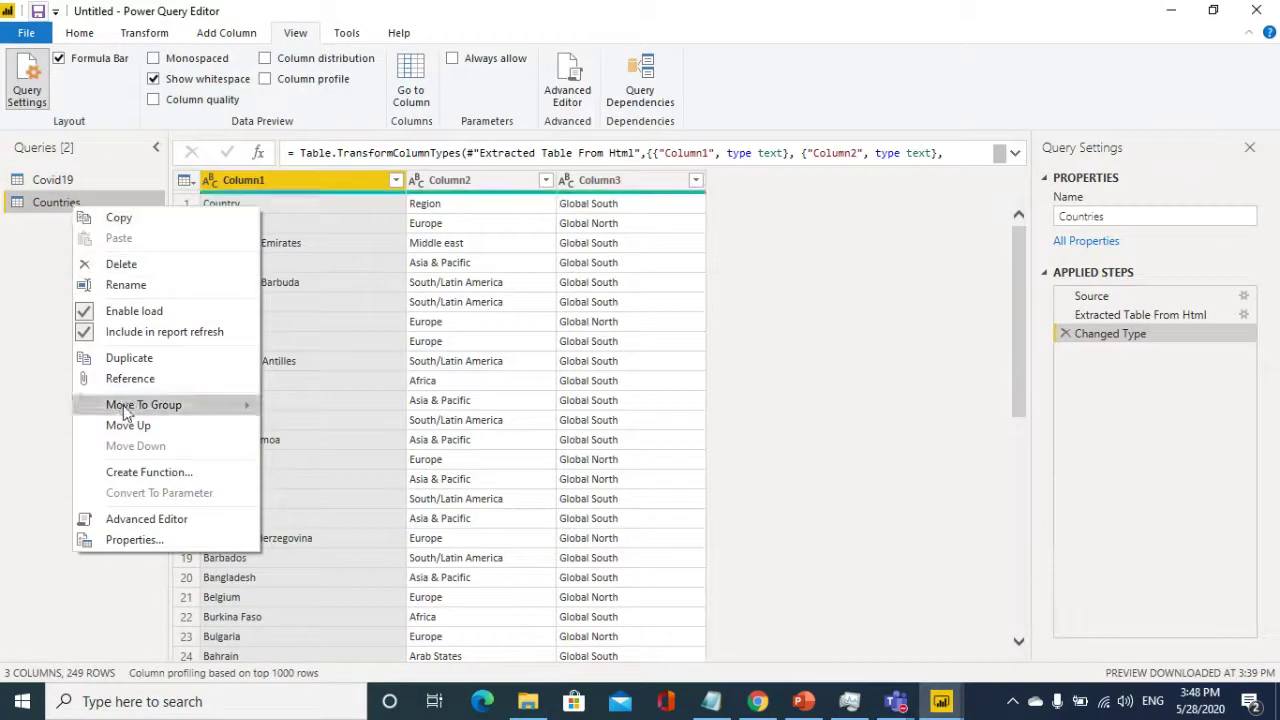
{"action": "left_click", "coordinate": [135, 266]}
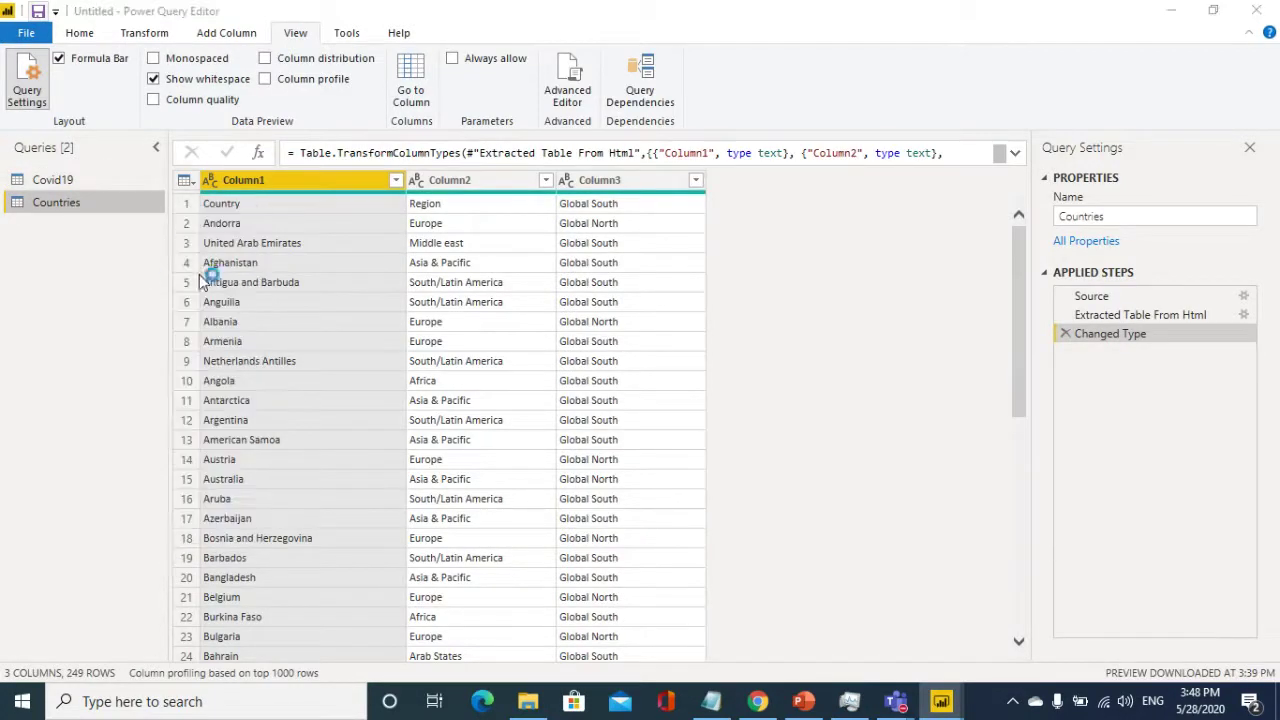
{"action": "left_click", "coordinate": [742, 386]}
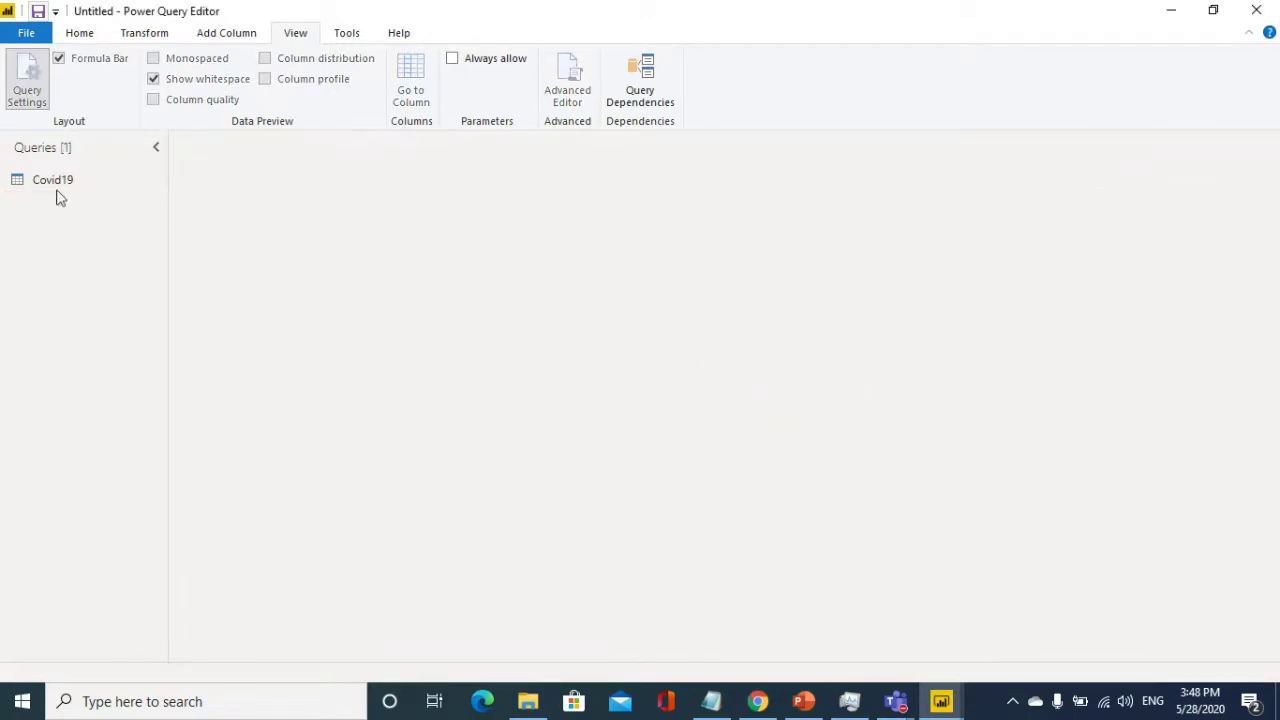
- Rename the Province_State column of the Covid19 query to State
{"action": "left_click", "coordinate": [55, 190]}
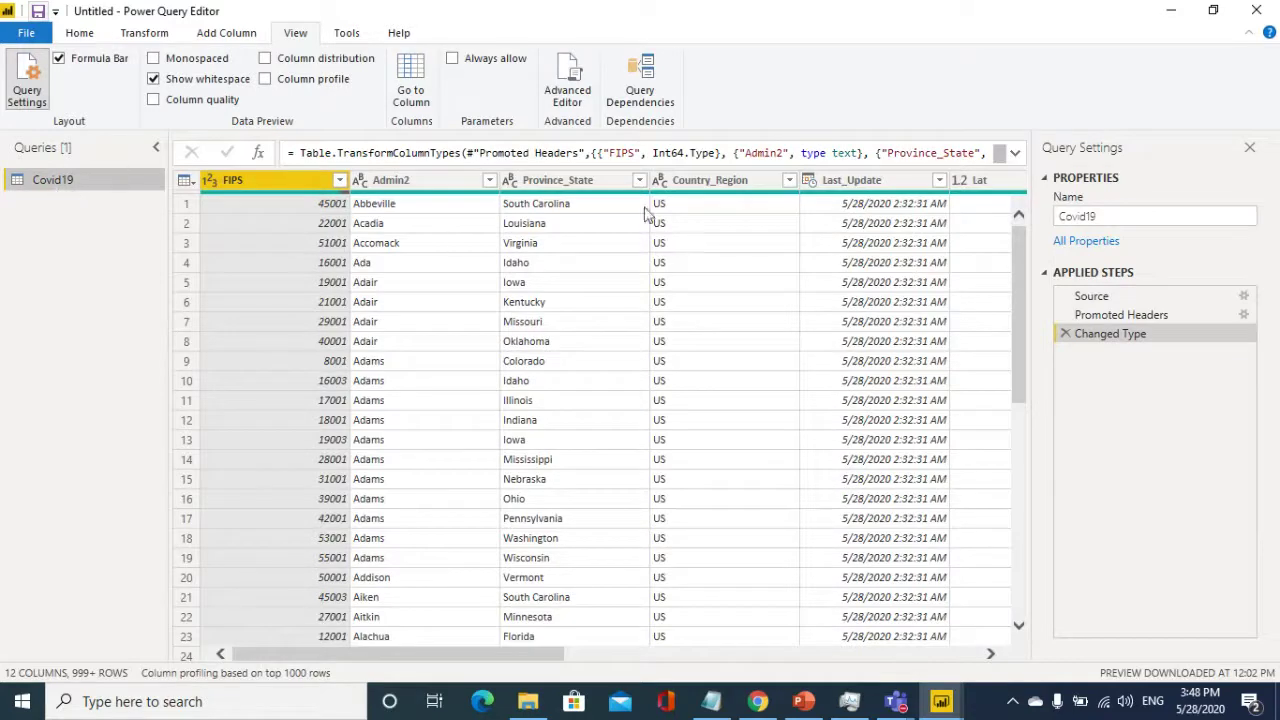
{"action": "double_click", "coordinate": [565, 182]}
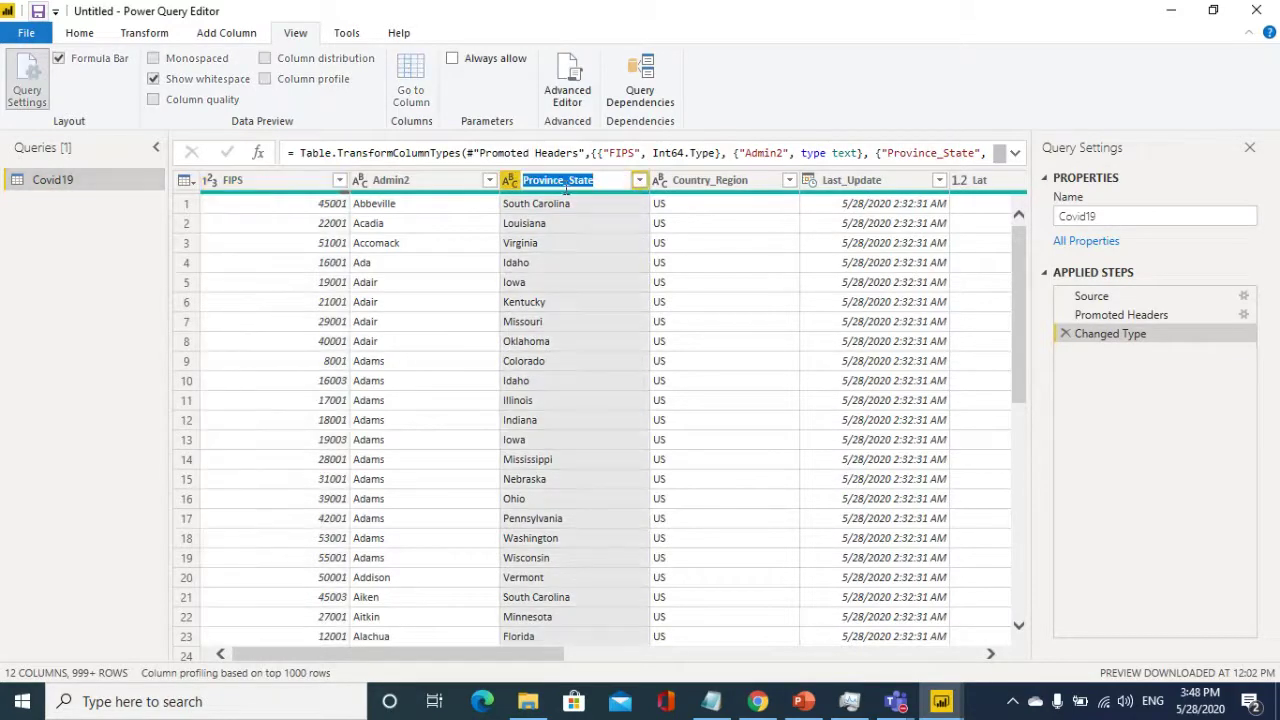
{"action": "key", "text": "ctrl+a"}
{"action": "type", "text": "State"}
- Rename the Country_Region column of the Covid19 query to Country
{"action": "double_click", "coordinate": [700, 184]}
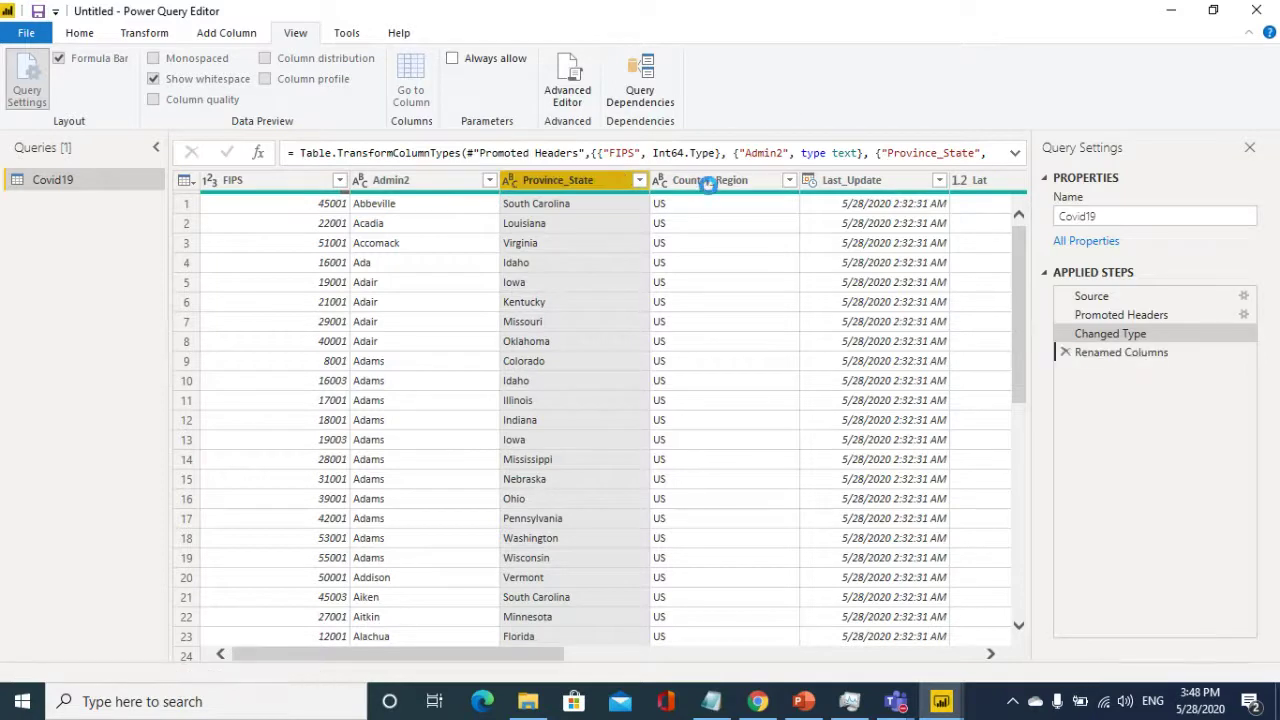
{"action": "left_click", "coordinate": [711, 180]}
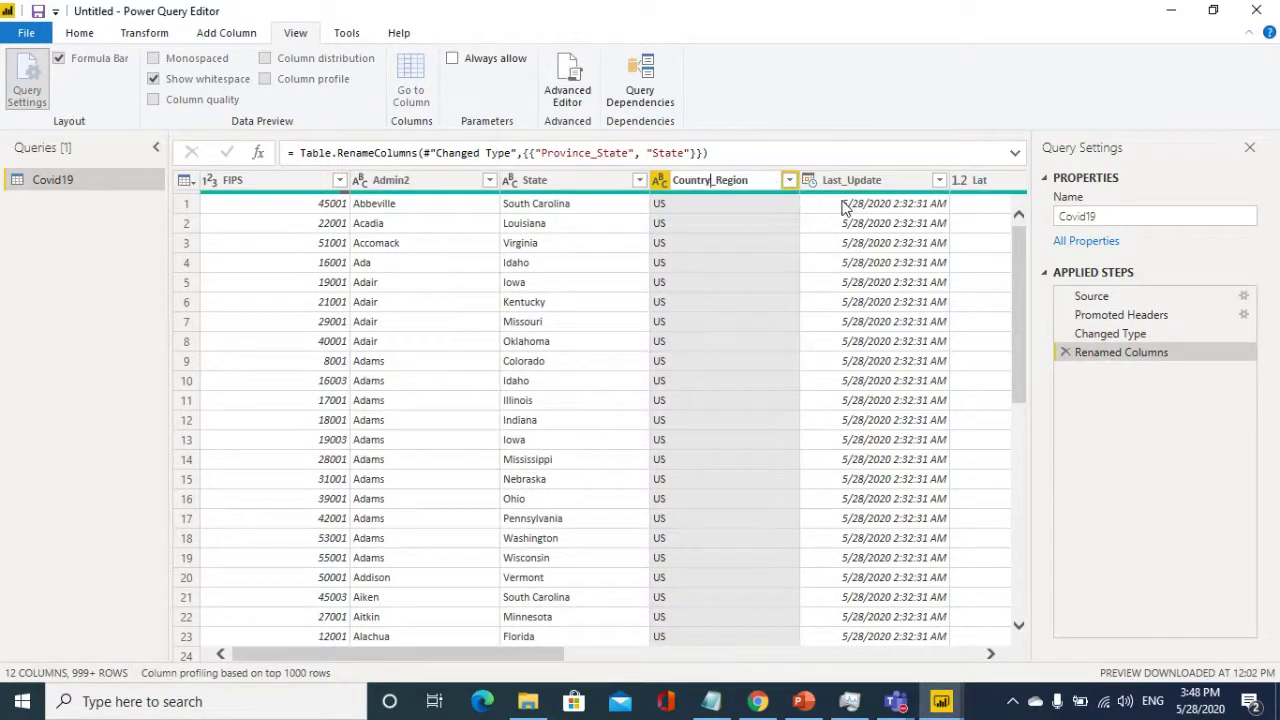
{"action": "key", "text": "shift+End"}
{"action": "key", "text": "Delete"}
{"action": "key", "text": "Return"}
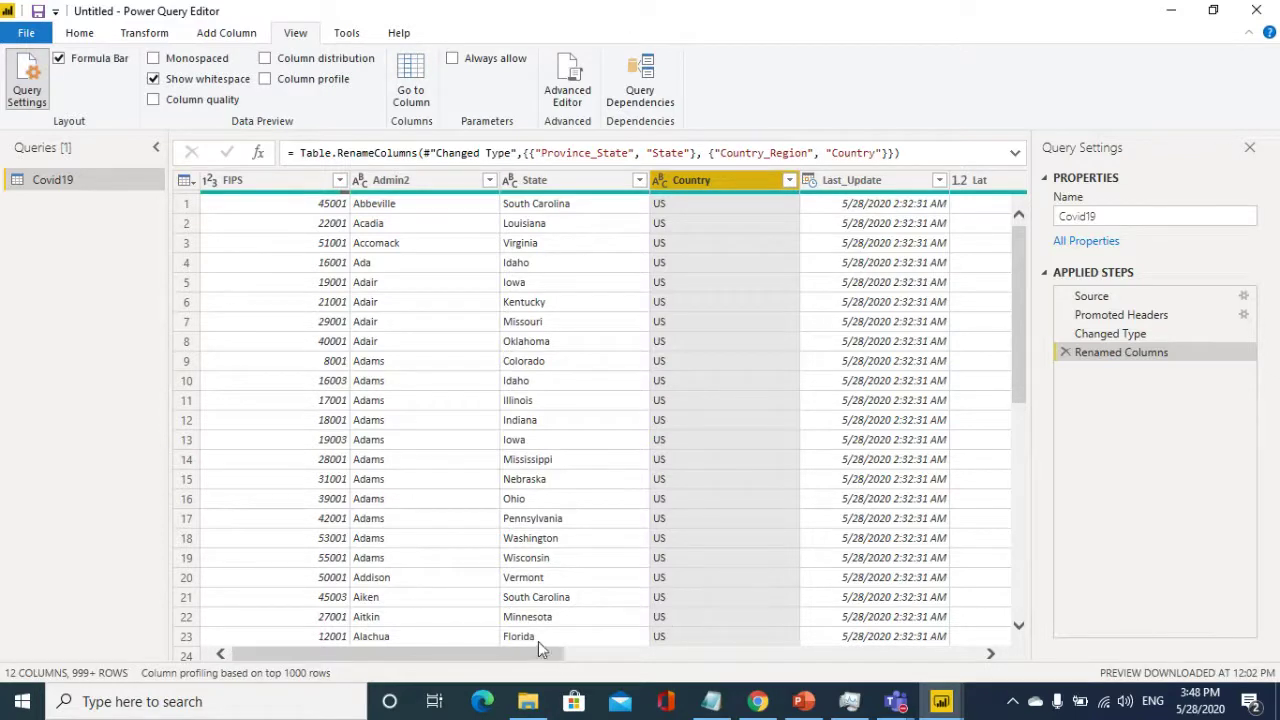
- Replace the value US with United States in the Country column of the Covid19 query
{"action": "right_click", "coordinate": [703, 188]}
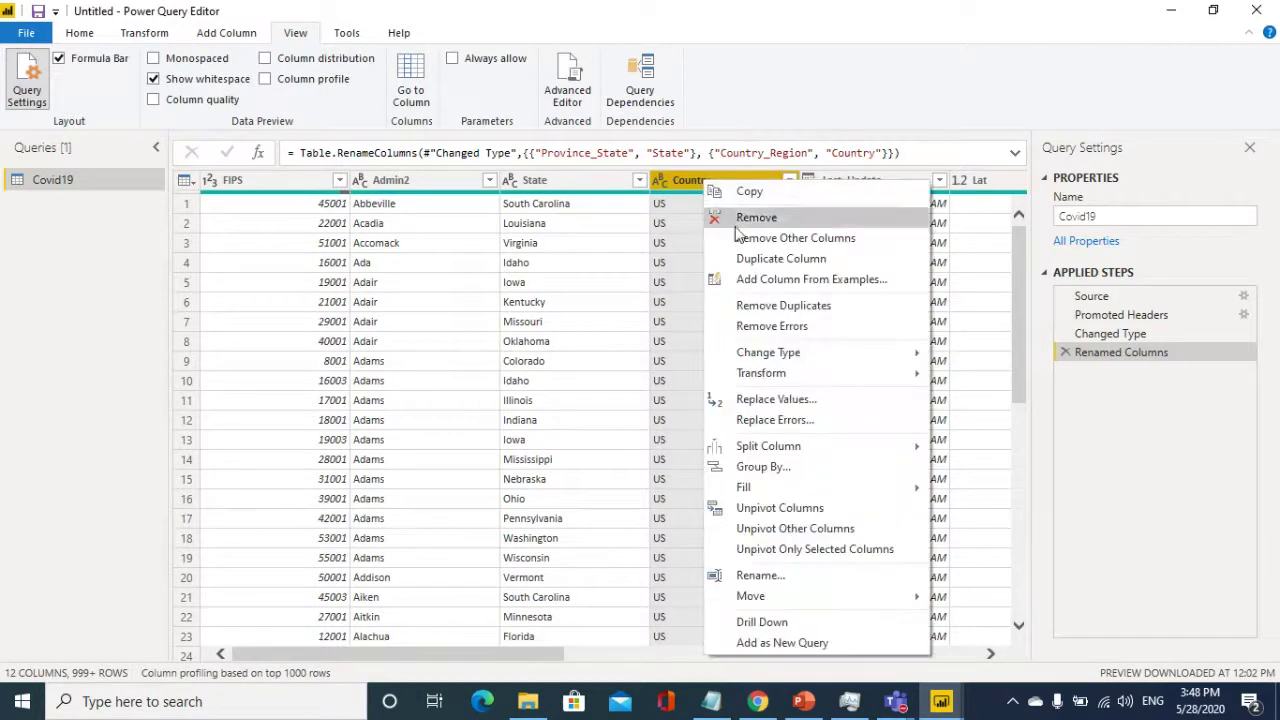
{"action": "left_click", "coordinate": [797, 399]}
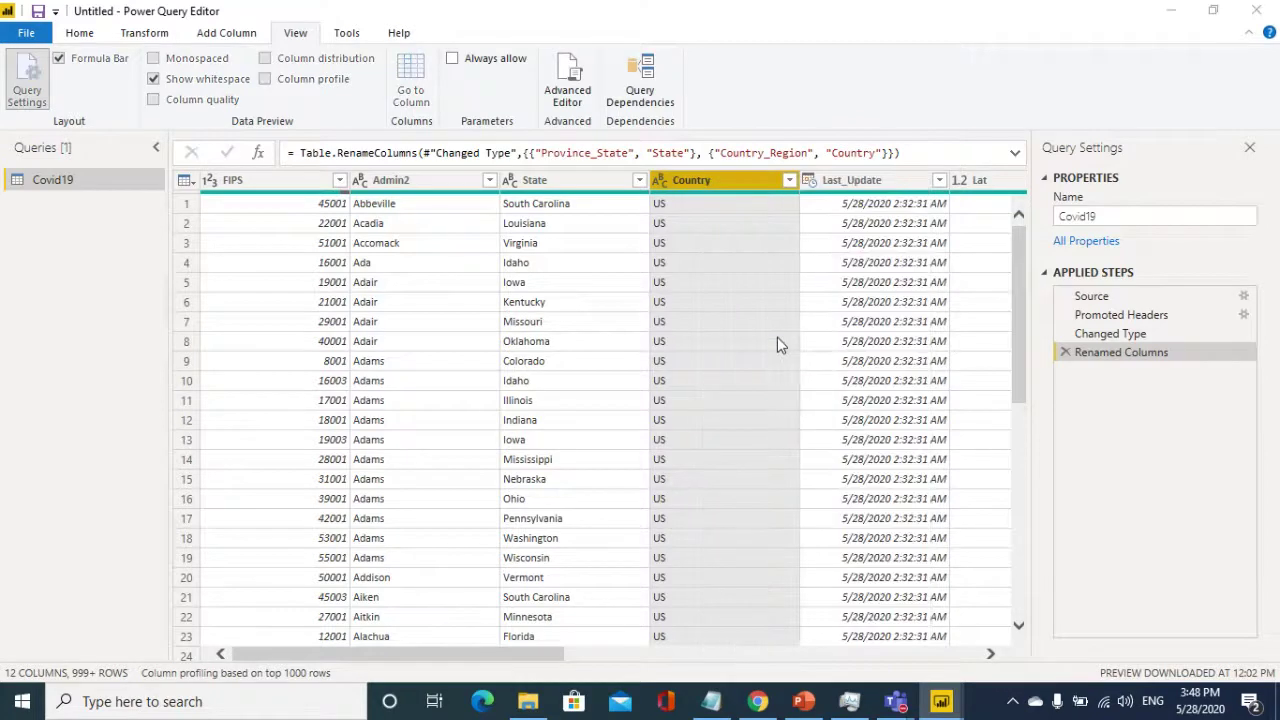
{"action": "key", "text": "Tab"}
{"action": "type", "text": "Unit"}
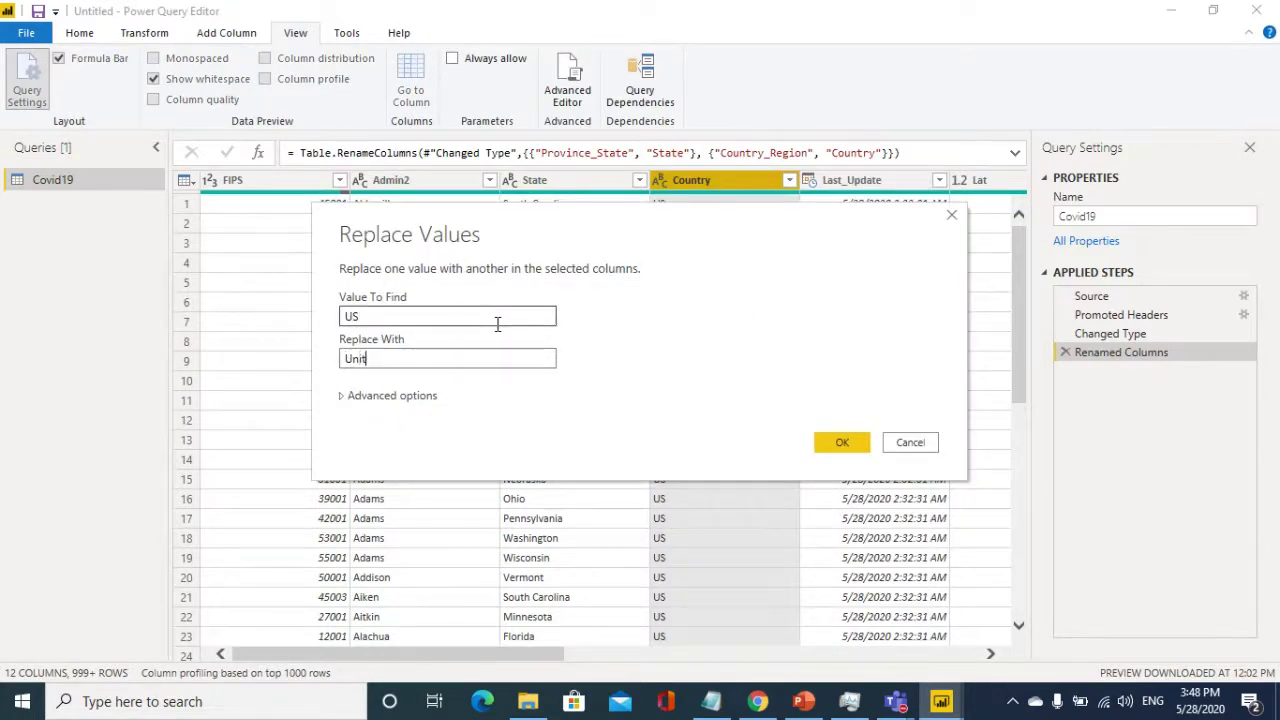
{"action": "type", "text": "ed States"}
{"action": "left_click", "coordinate": [849, 443]}
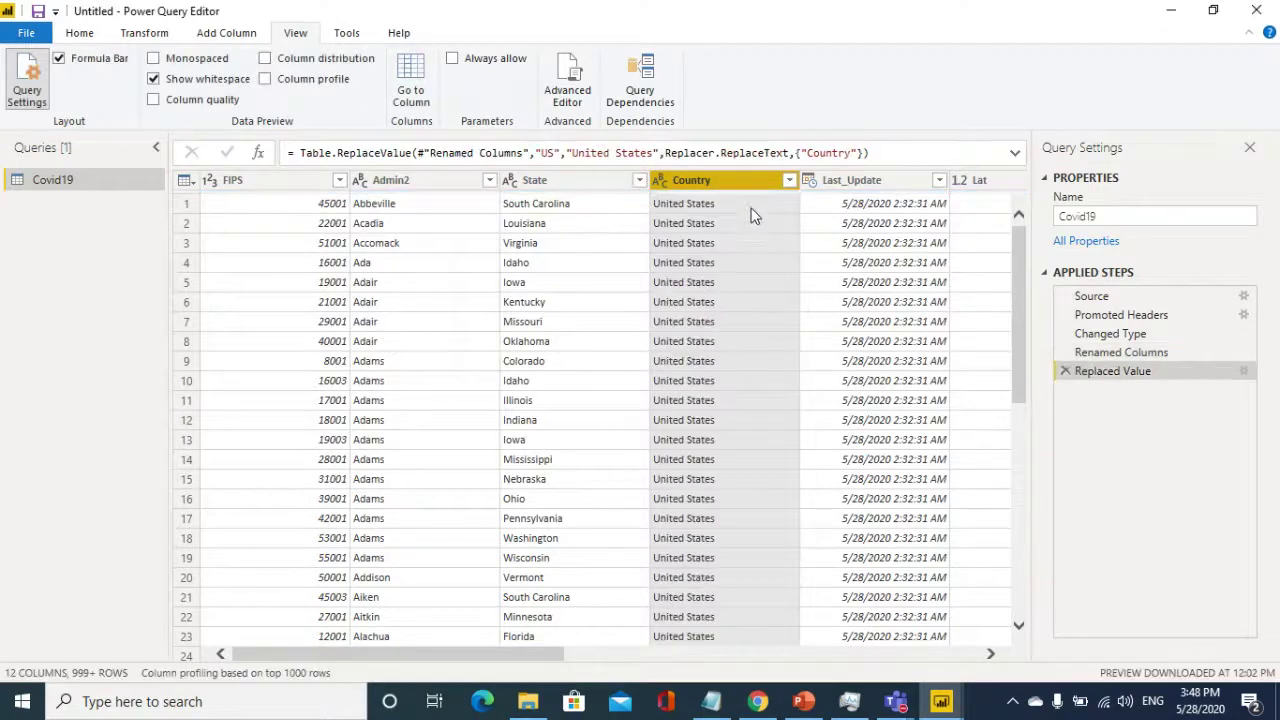
- Replace the value Burma with Myanmar in the Country column of the Covid19 query
{"action": "right_click", "coordinate": [737, 182]}
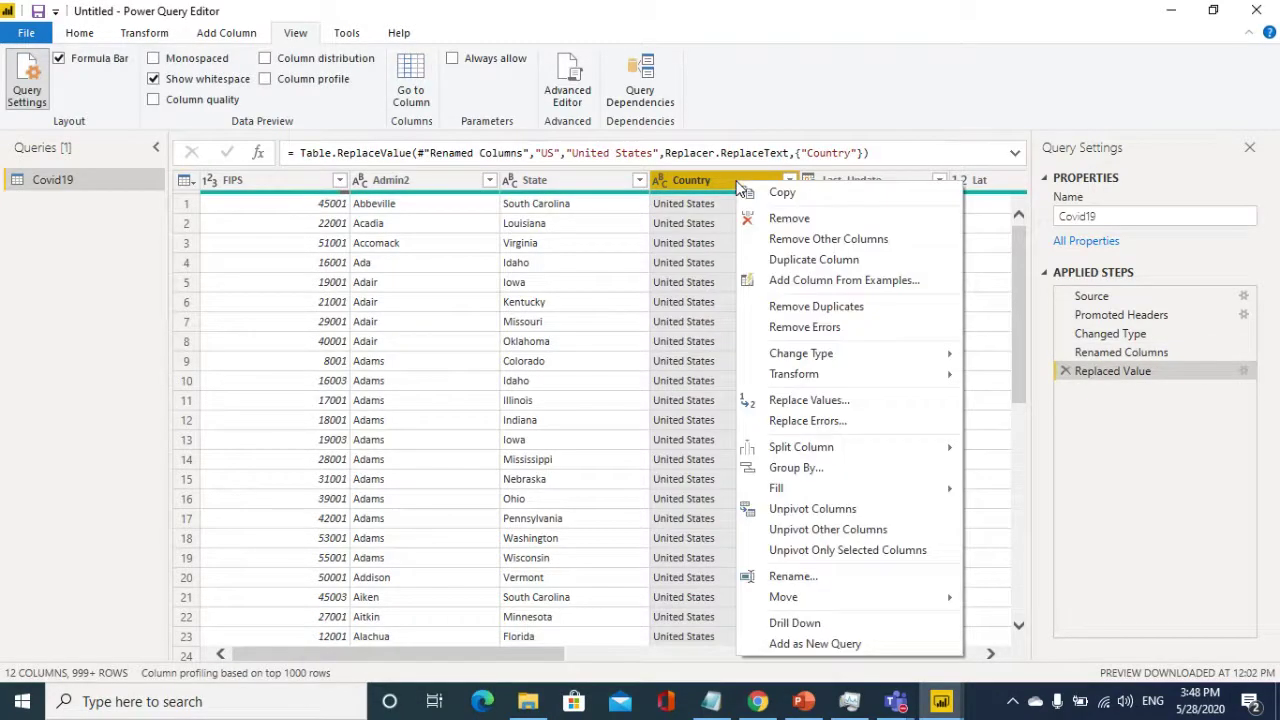
{"action": "left_click", "coordinate": [811, 400]}
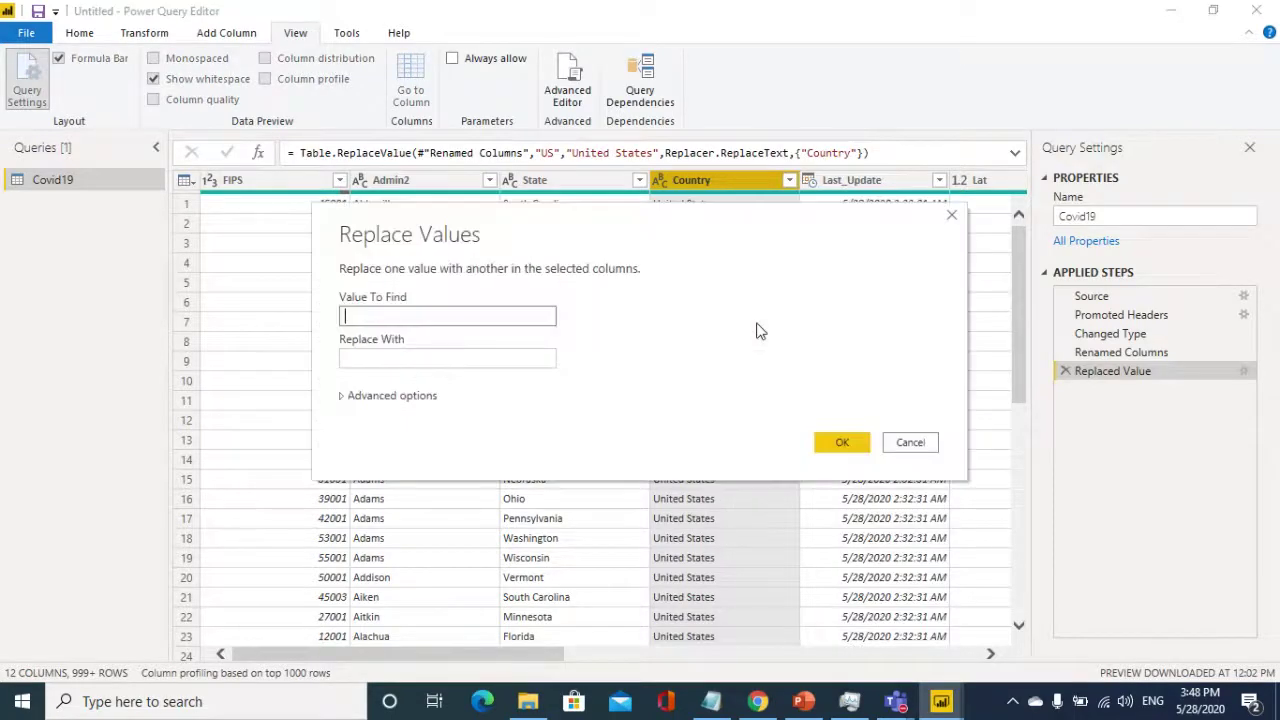
{"action": "left_click", "coordinate": [400, 314]}
{"action": "type", "text": "Burn"}
{"action": "key", "text": "Tab"}
{"action": "left_click", "coordinate": [400, 314]}
{"action": "type", "text": "a"}
{"action": "left_click", "coordinate": [372, 360]}
{"action": "type", "text": "My"}
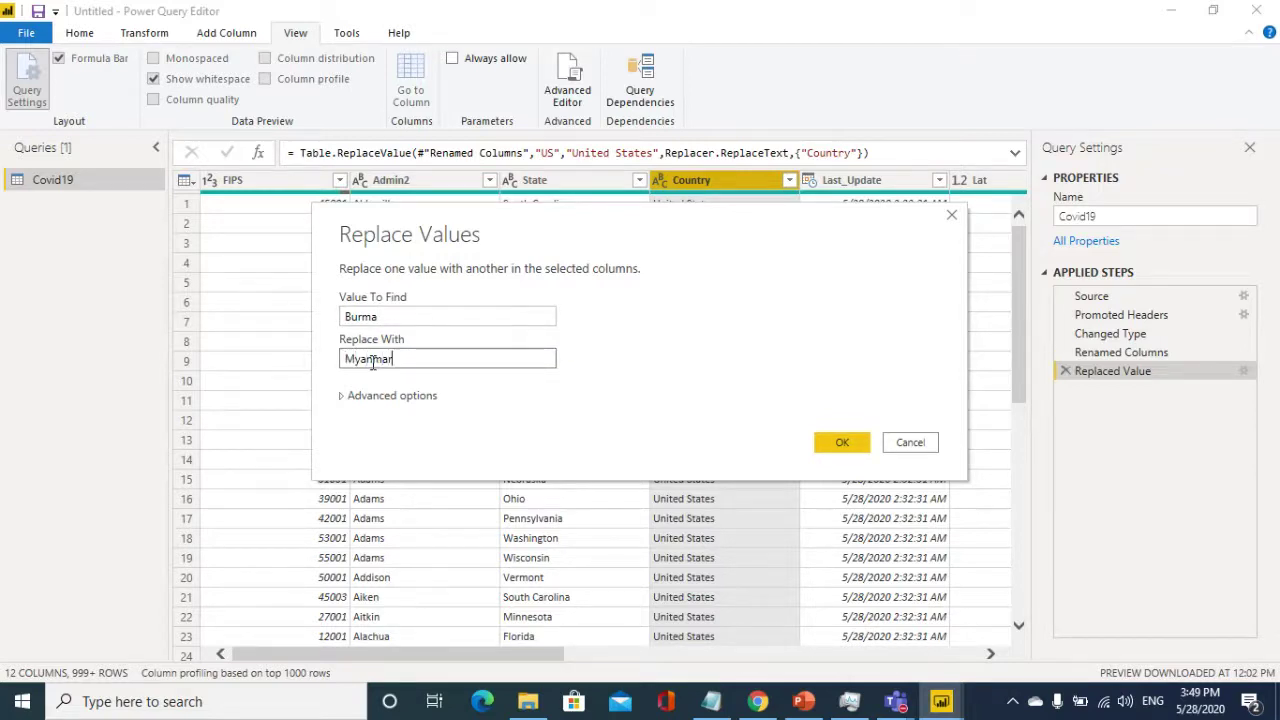
{"action": "left_click", "coordinate": [845, 444]}
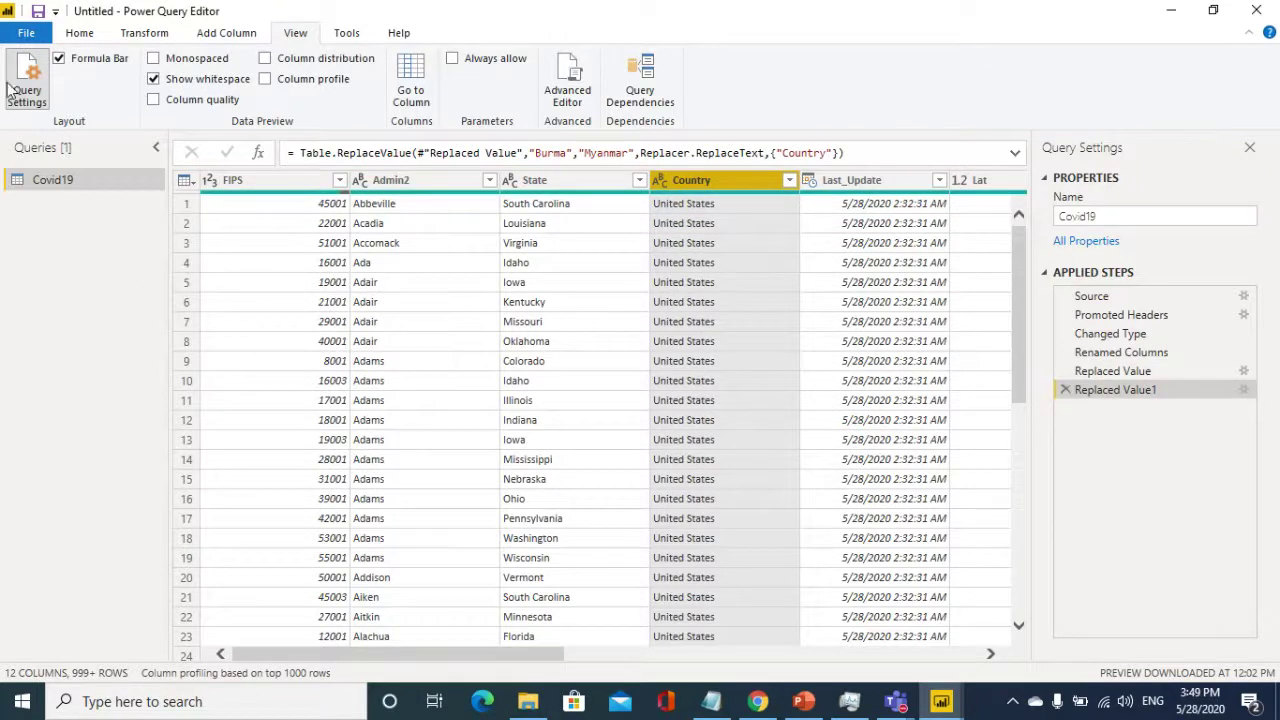
- Apply the pending query changes and save the file as Demov1 in the 365 Conference folder
{"action": "left_click", "coordinate": [40, 12]}
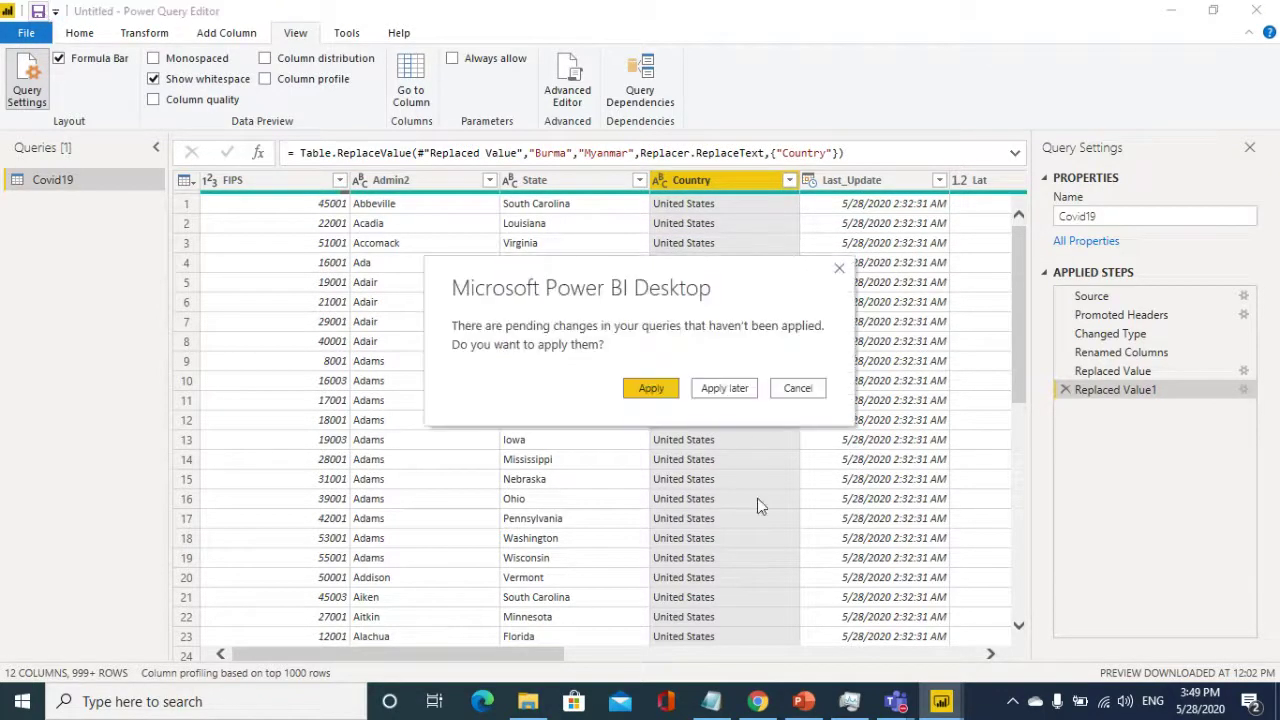
{"action": "left_click", "coordinate": [636, 393]}
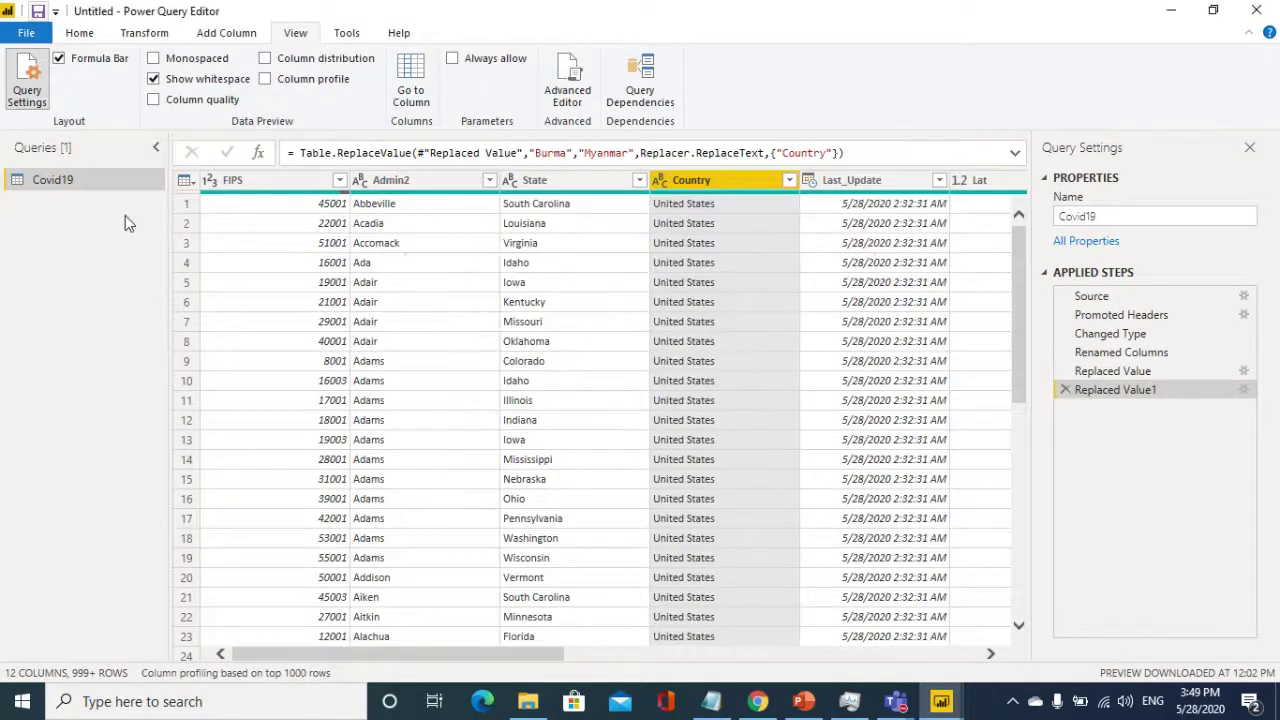
{"action": "left_click", "coordinate": [40, 12]}
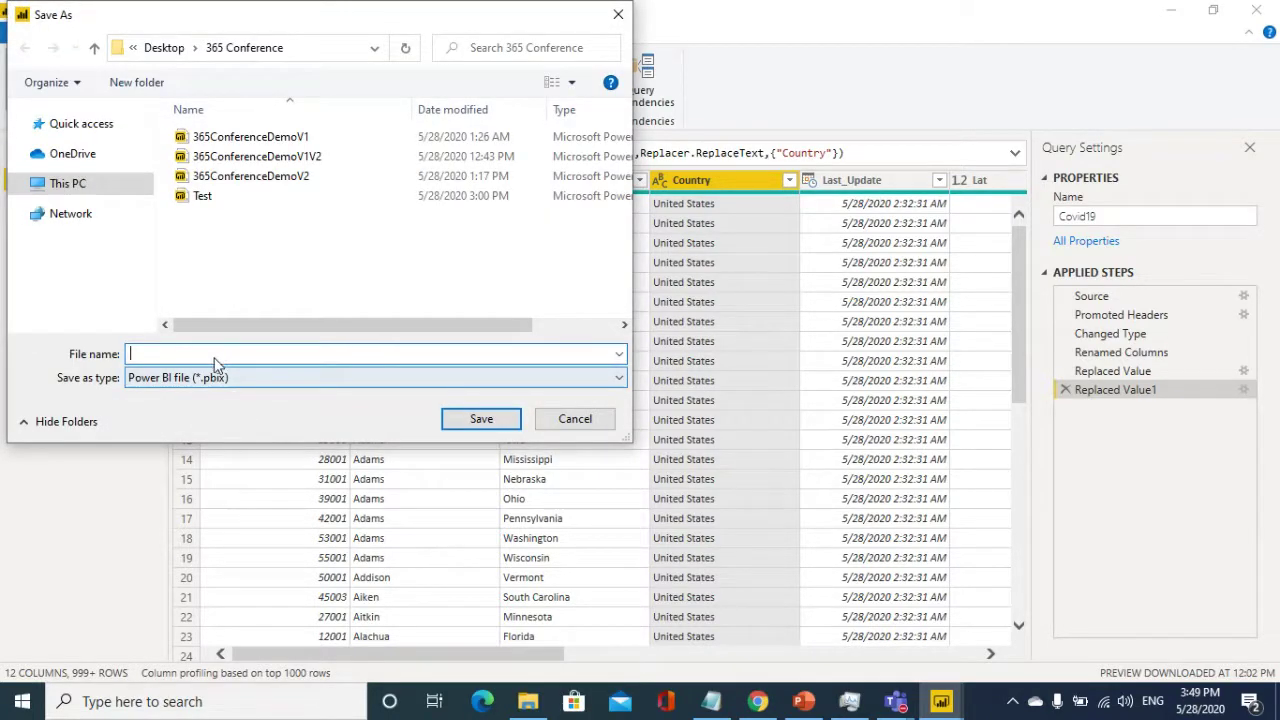
{"action": "type", "text": "emov1"}
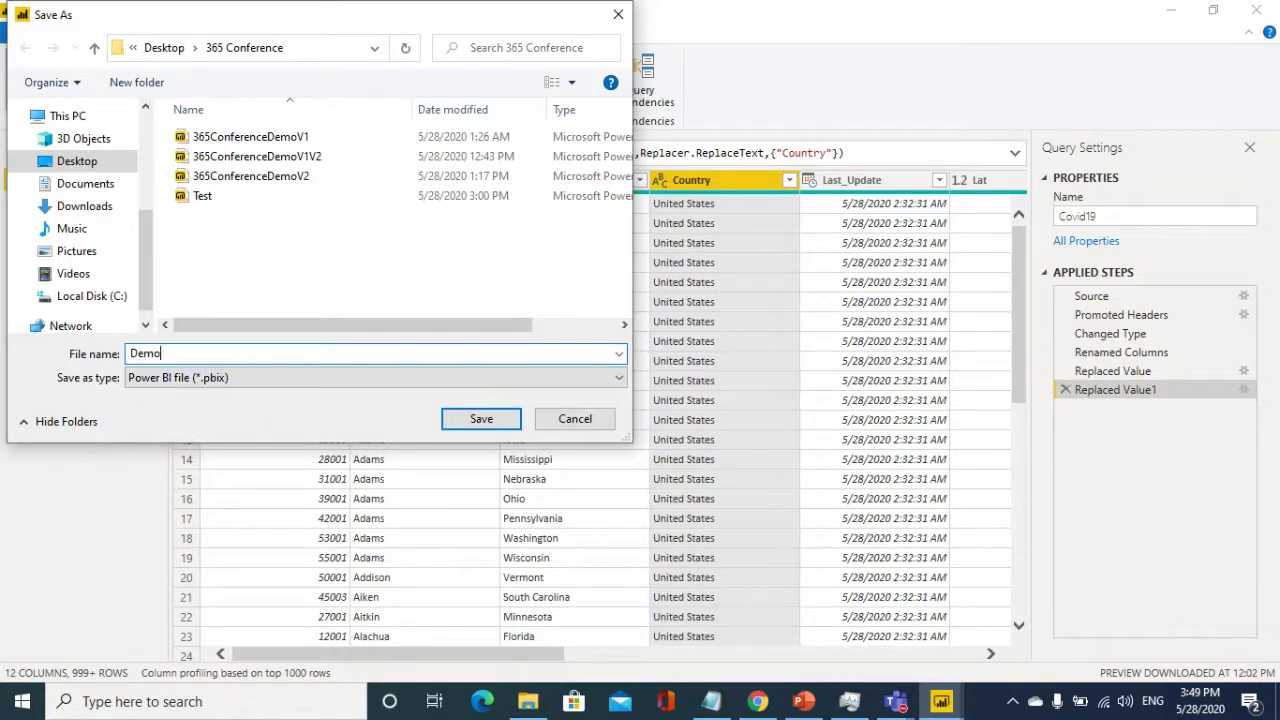
{"action": "left_click", "coordinate": [496, 423]}
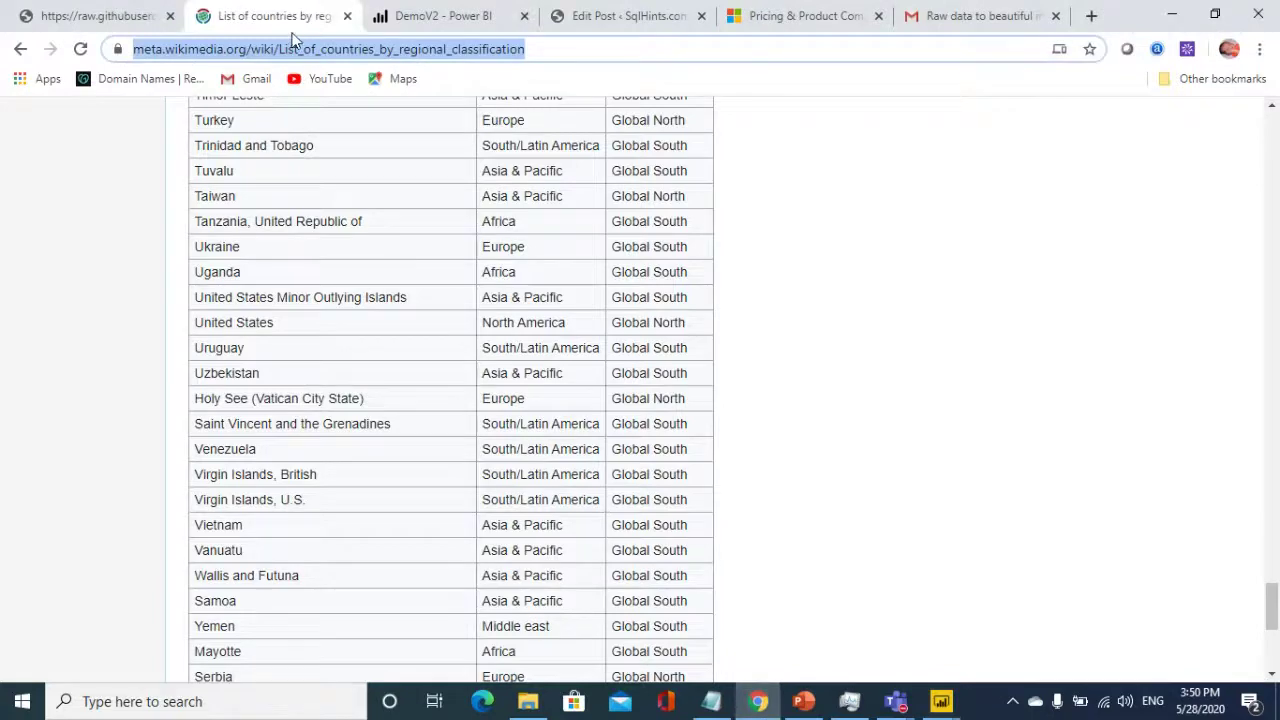
- Copy the address of the Wikimedia list of countries by regional classification in Chrome and return to Power Query Editor
{"action": "right_click", "coordinate": [296, 50]}
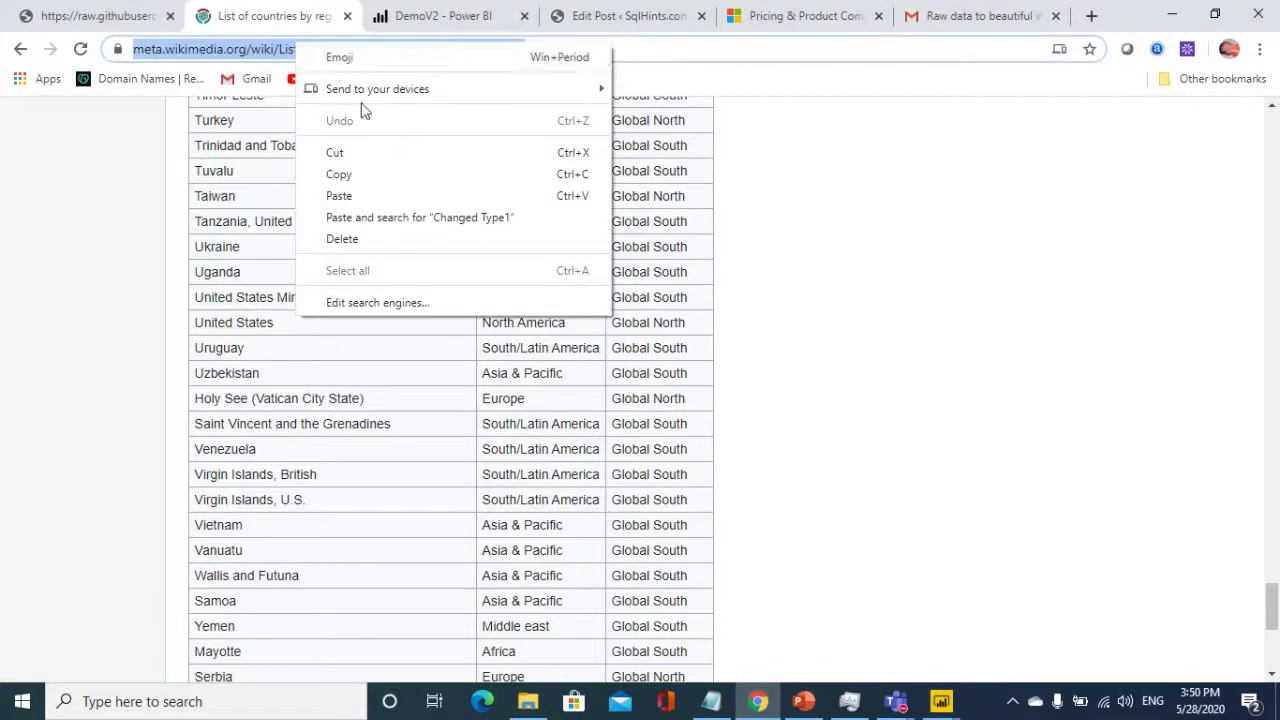
{"action": "left_click", "coordinate": [375, 178]}
{"action": "key", "text": "alt+Tab"}
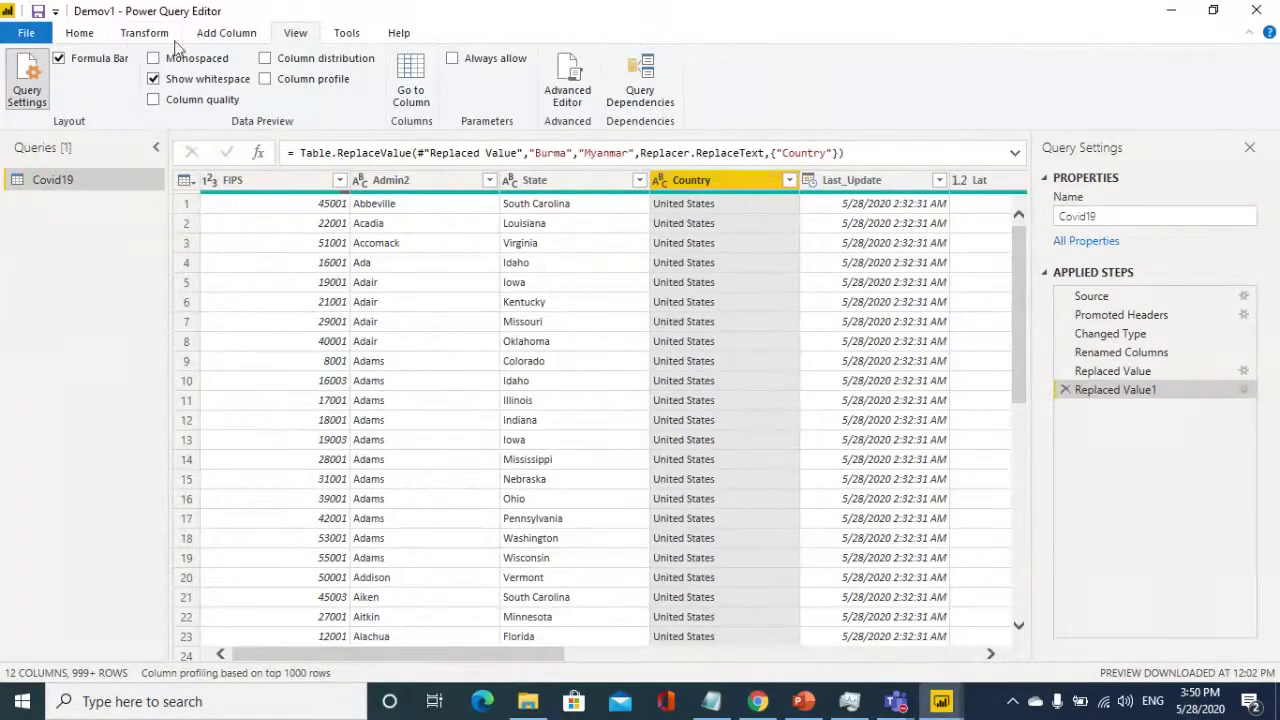
- Import the Sources[edit] table from a new web source using the copied List_of_countries_by_regional_classification address
{"action": "left_click", "coordinate": [82, 33]}
{"action": "left_click", "coordinate": [80, 97]}
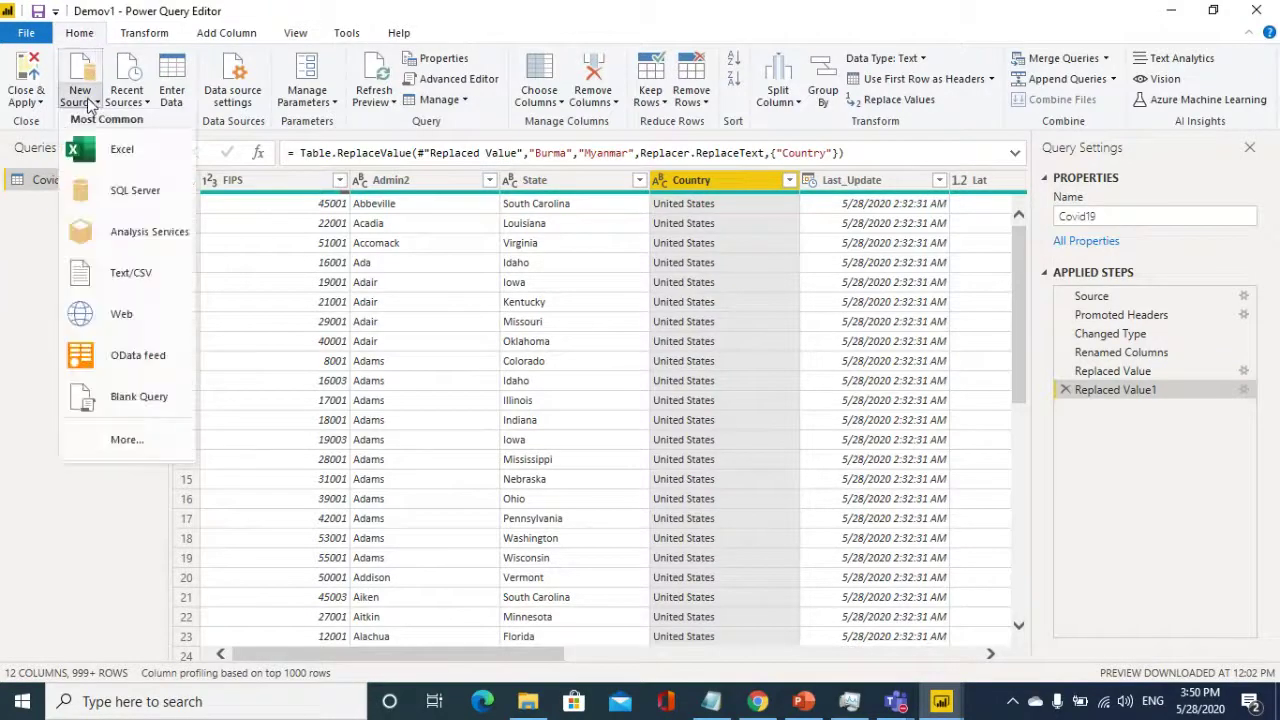
{"action": "left_click", "coordinate": [128, 317]}
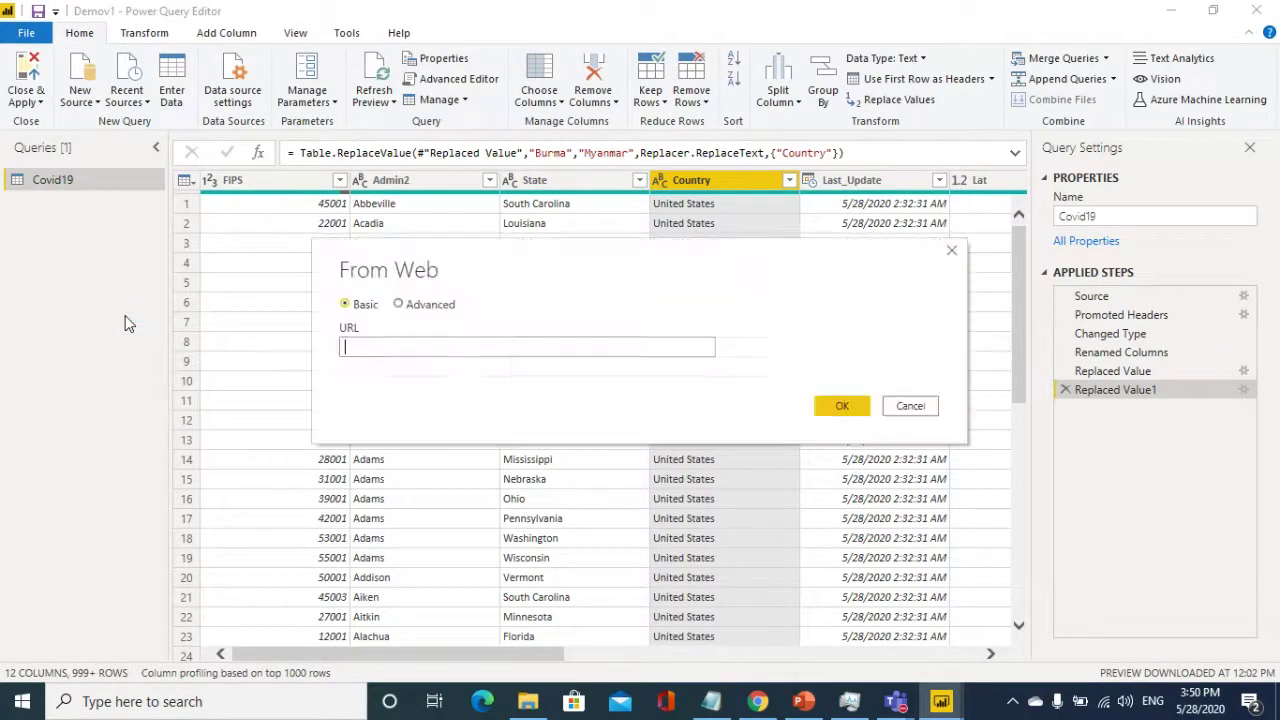
{"action": "key", "text": "ctrl+v"}
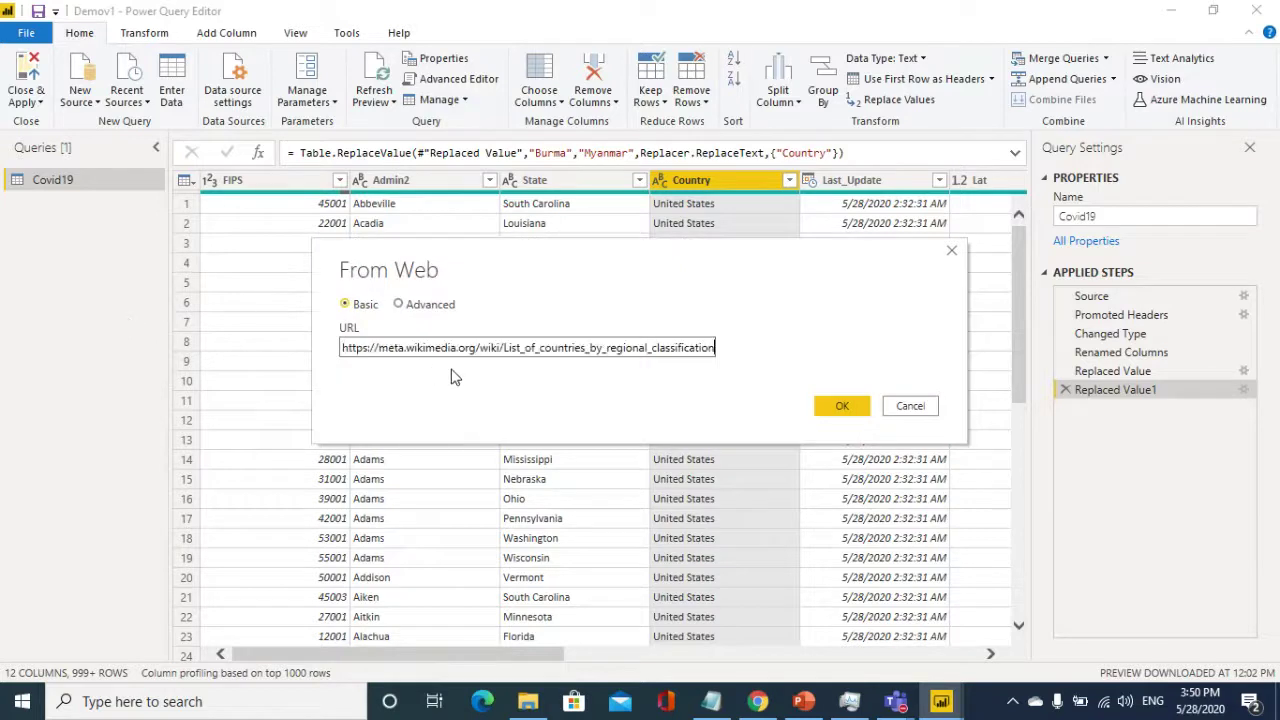
{"action": "left_click", "coordinate": [832, 408]}
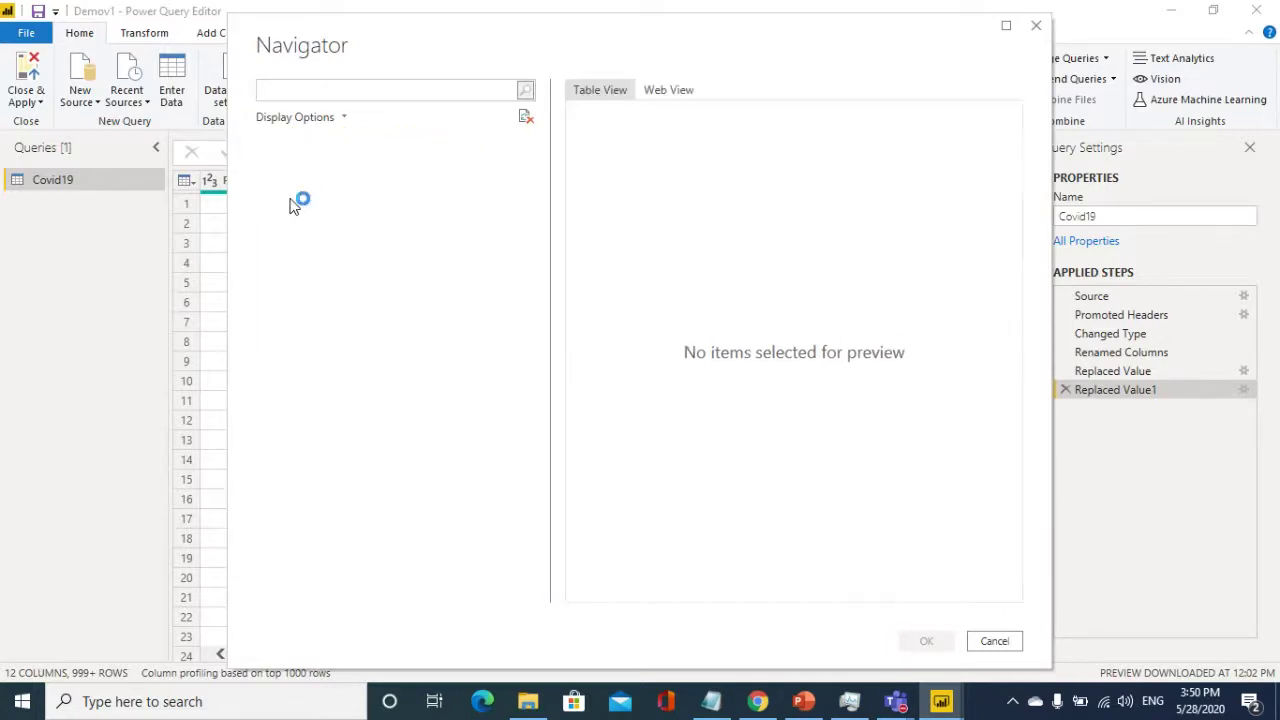
{"action": "left_click", "coordinate": [285, 168]}
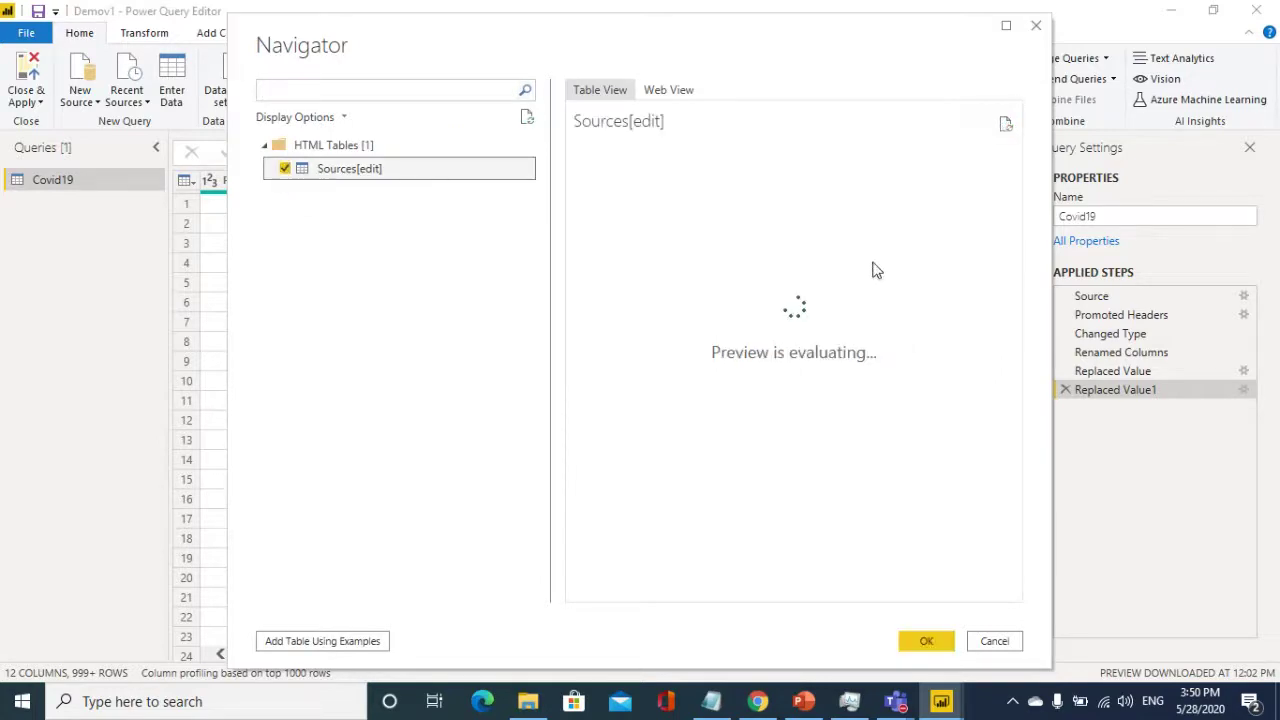
{"action": "left_click", "coordinate": [931, 645]}
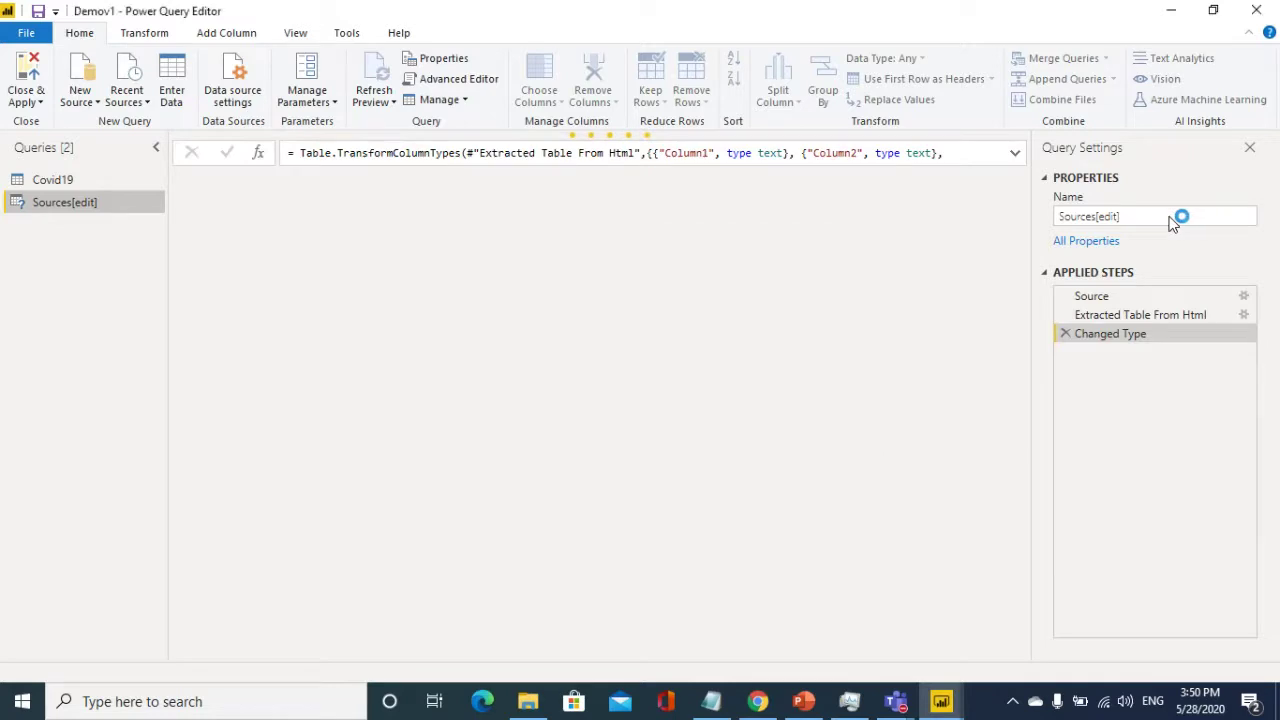
- Rename the Sources[edit] query to Countries
{"action": "left_click", "coordinate": [1166, 216]}
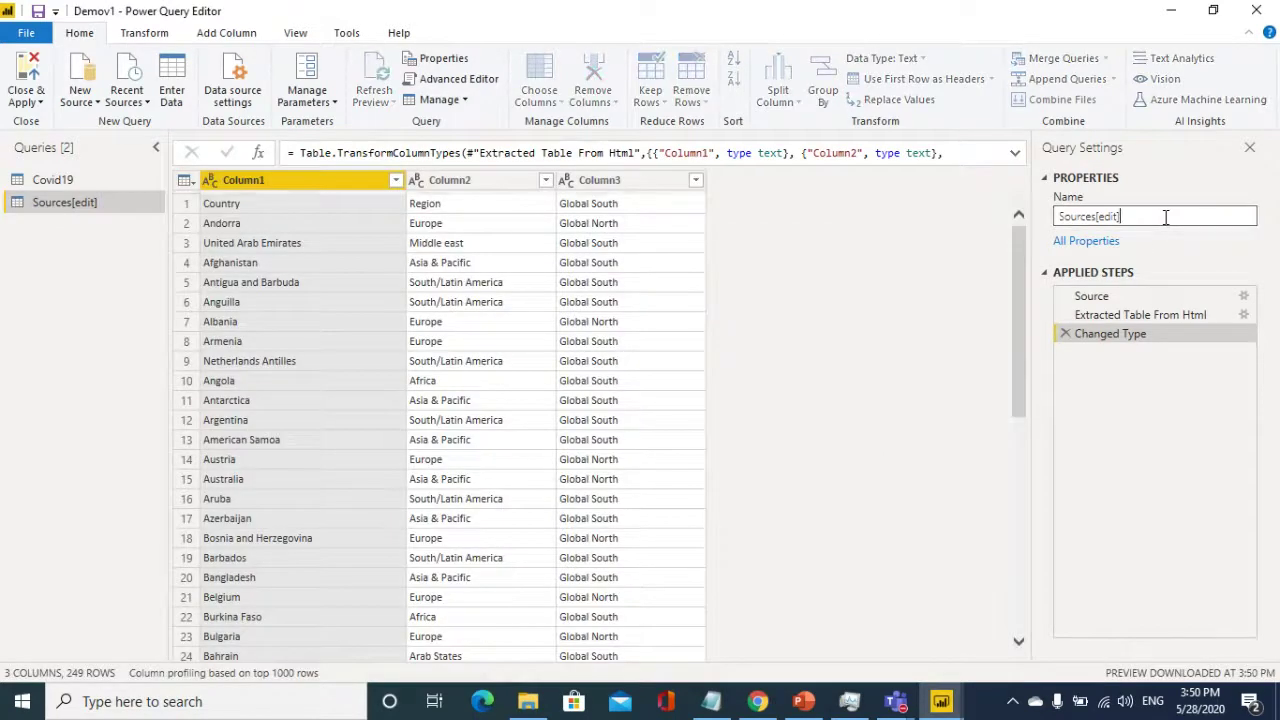
{"action": "left_click_drag", "start_coordinate": [1166, 216], "coordinate": [952, 212]}
{"action": "type", "text": "Countries"}
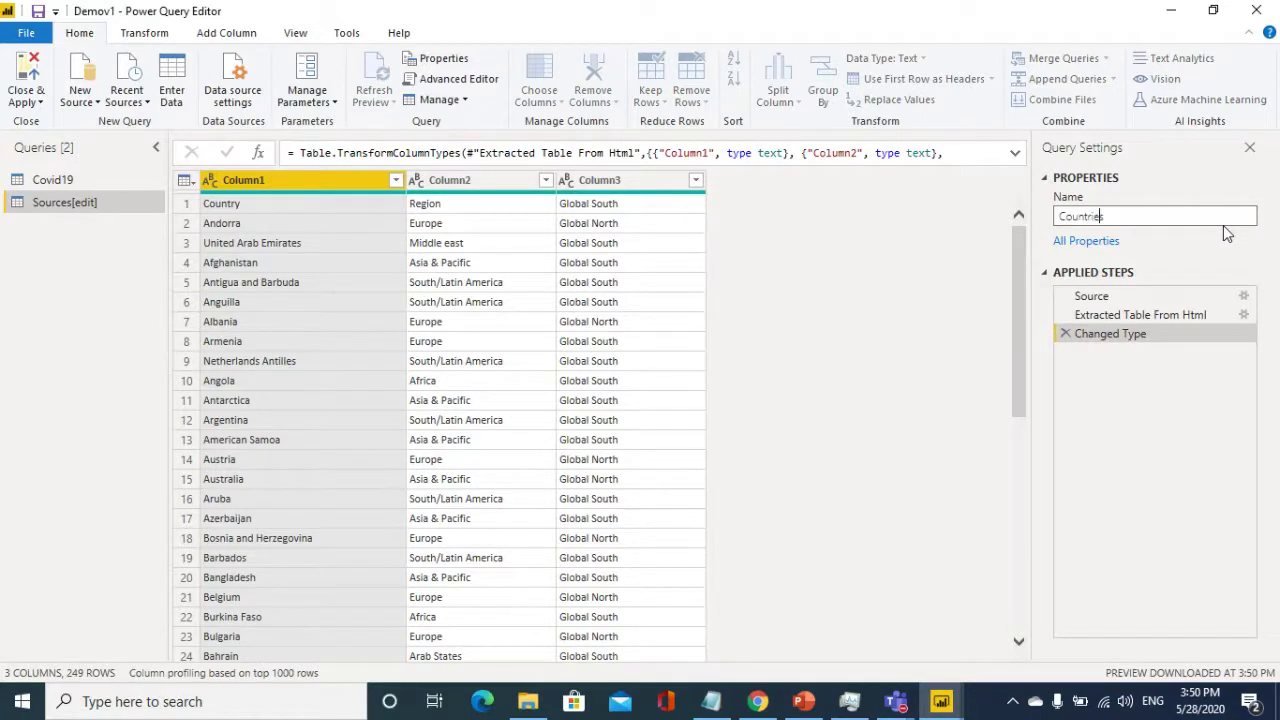
{"action": "key", "text": "Return"}
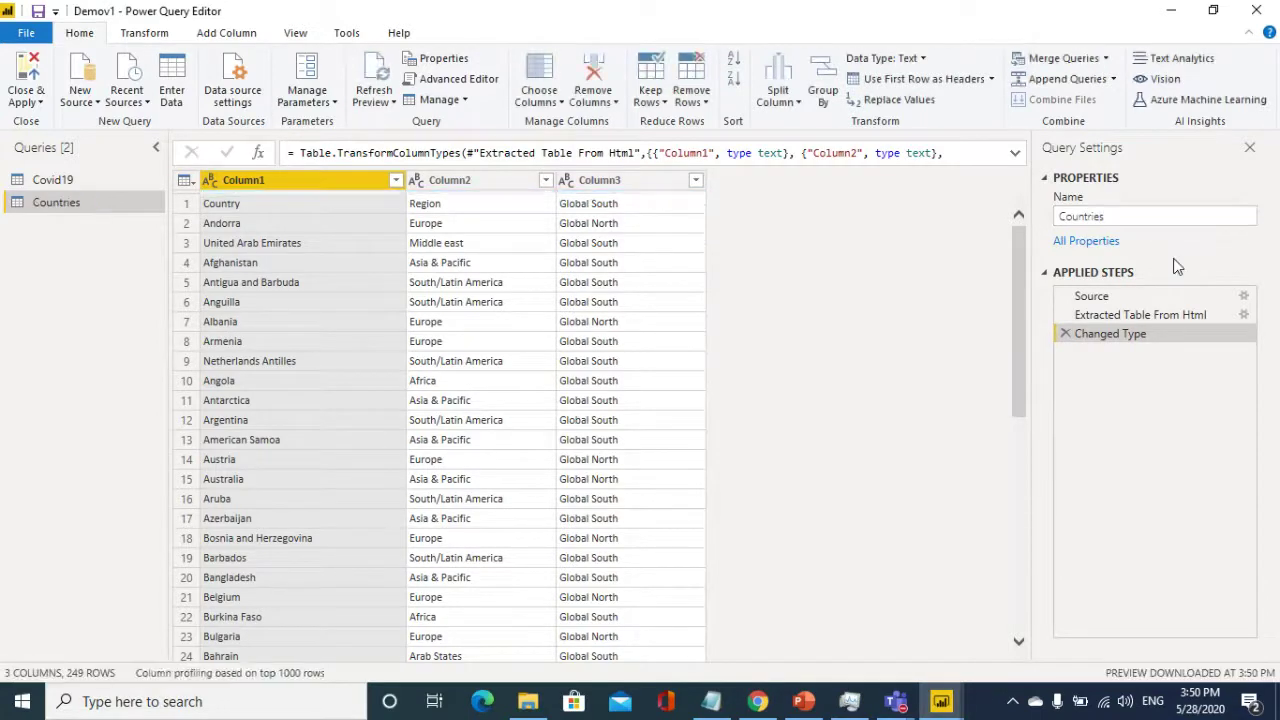
- Promote the first row of the Countries query to column headers
{"action": "left_click", "coordinate": [189, 205]}
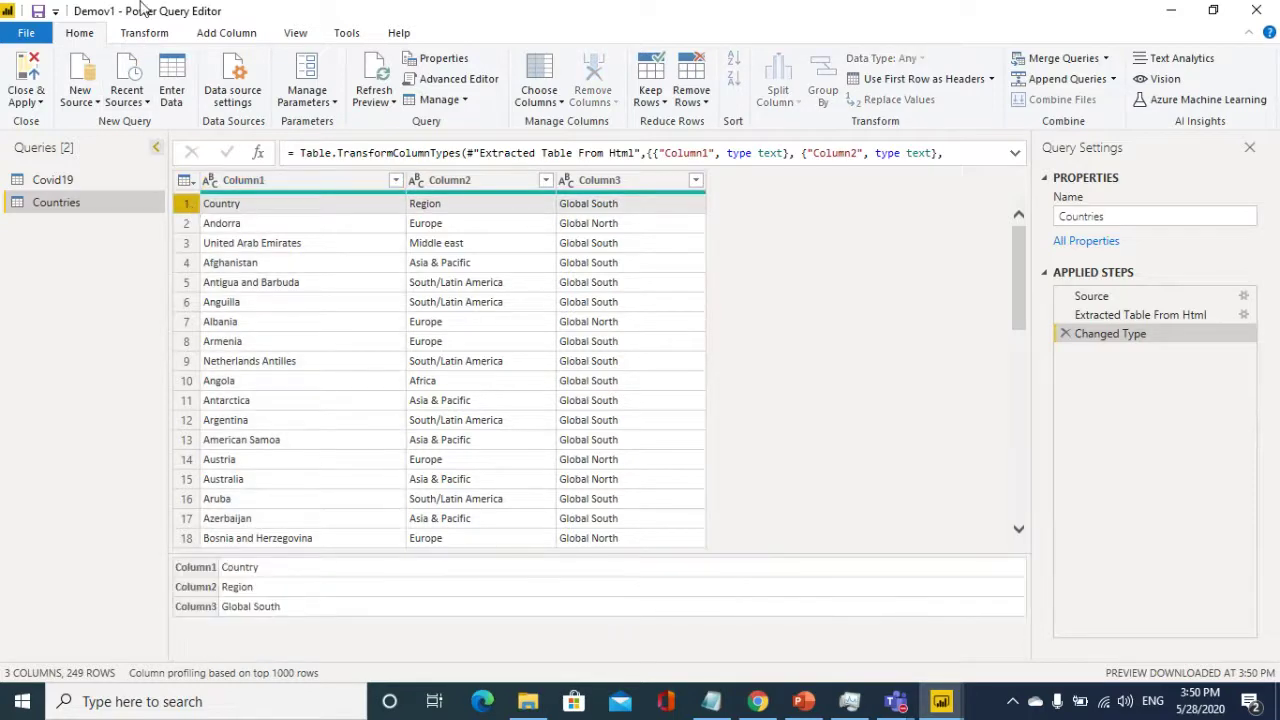
{"action": "left_click", "coordinate": [145, 36]}
{"action": "left_click", "coordinate": [80, 72]}
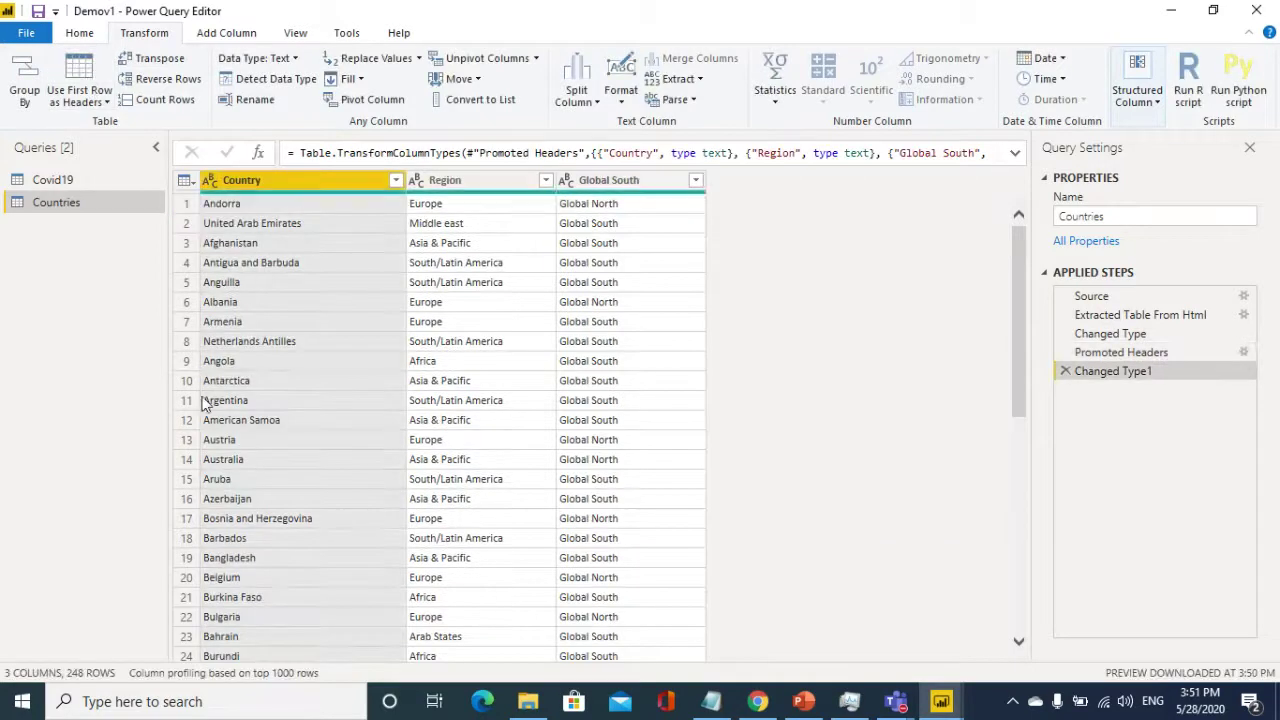
- Copy the highlighted Replaced Value code for Countries from the Notes file in Notepad and return to Power Query Editor
{"action": "left_click", "coordinate": [711, 701]}
{"action": "right_click", "coordinate": [455, 369]}
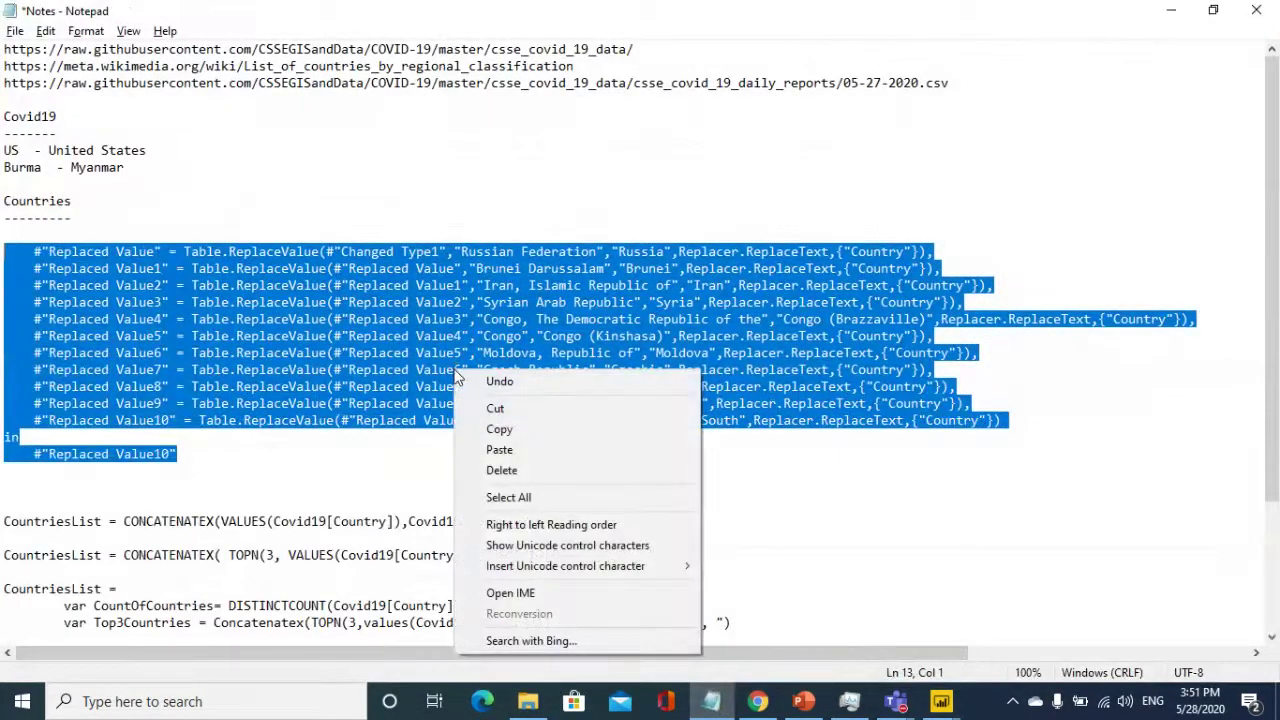
{"action": "left_click", "coordinate": [500, 429]}
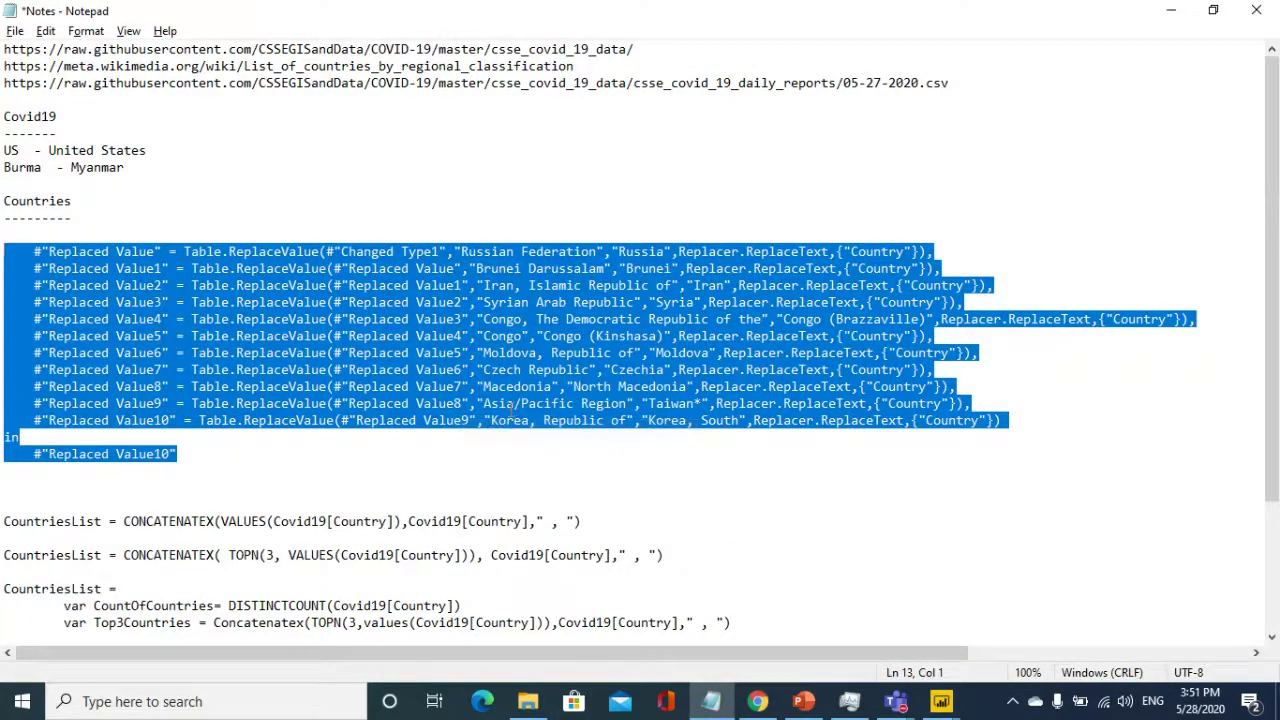
{"action": "key", "text": "alt+Tab"}
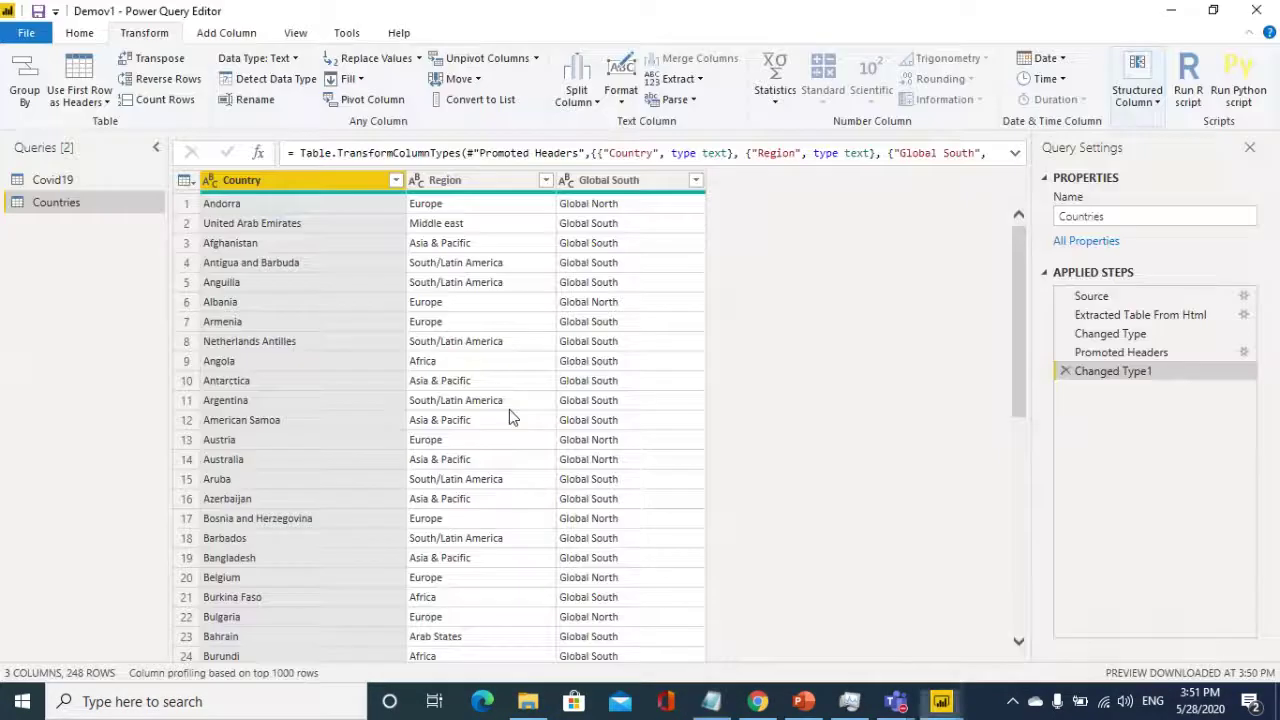
- In the Countries query's Advanced Editor, replace the closing in #"Changed Type1" lines with the copied Replaced Value code
{"action": "left_click", "coordinate": [295, 33]}
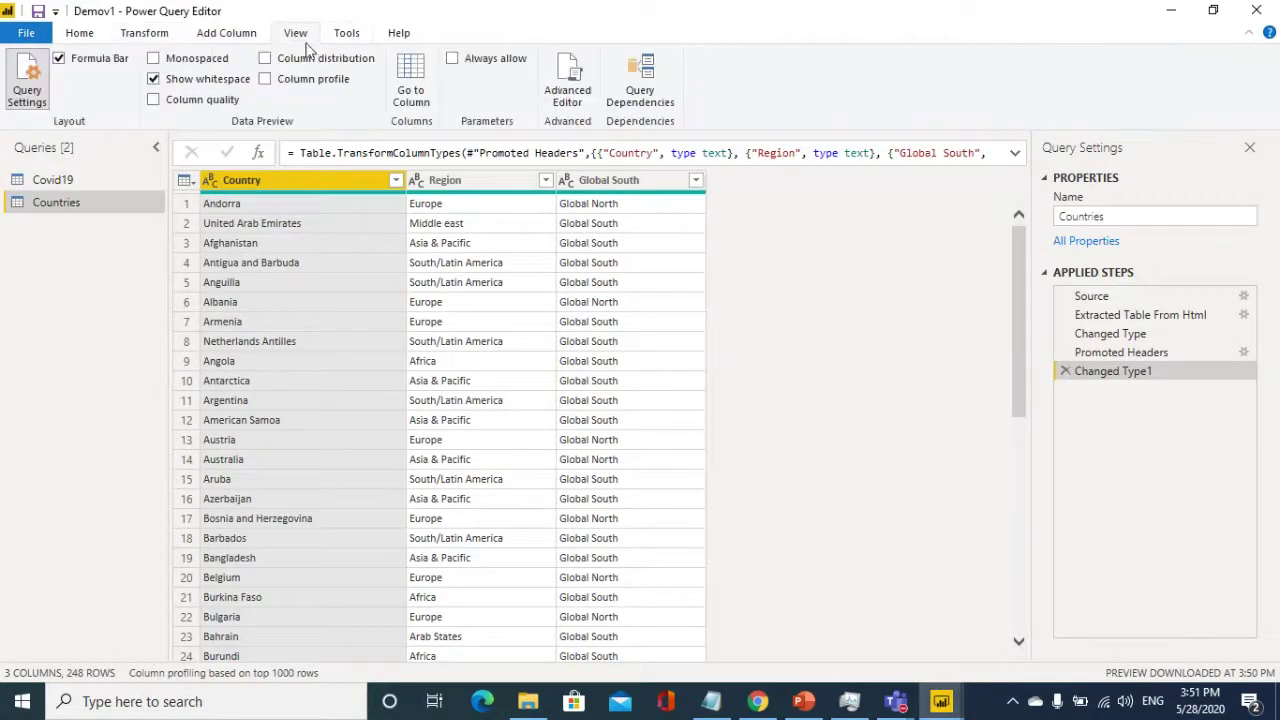
{"action": "left_click", "coordinate": [567, 80]}
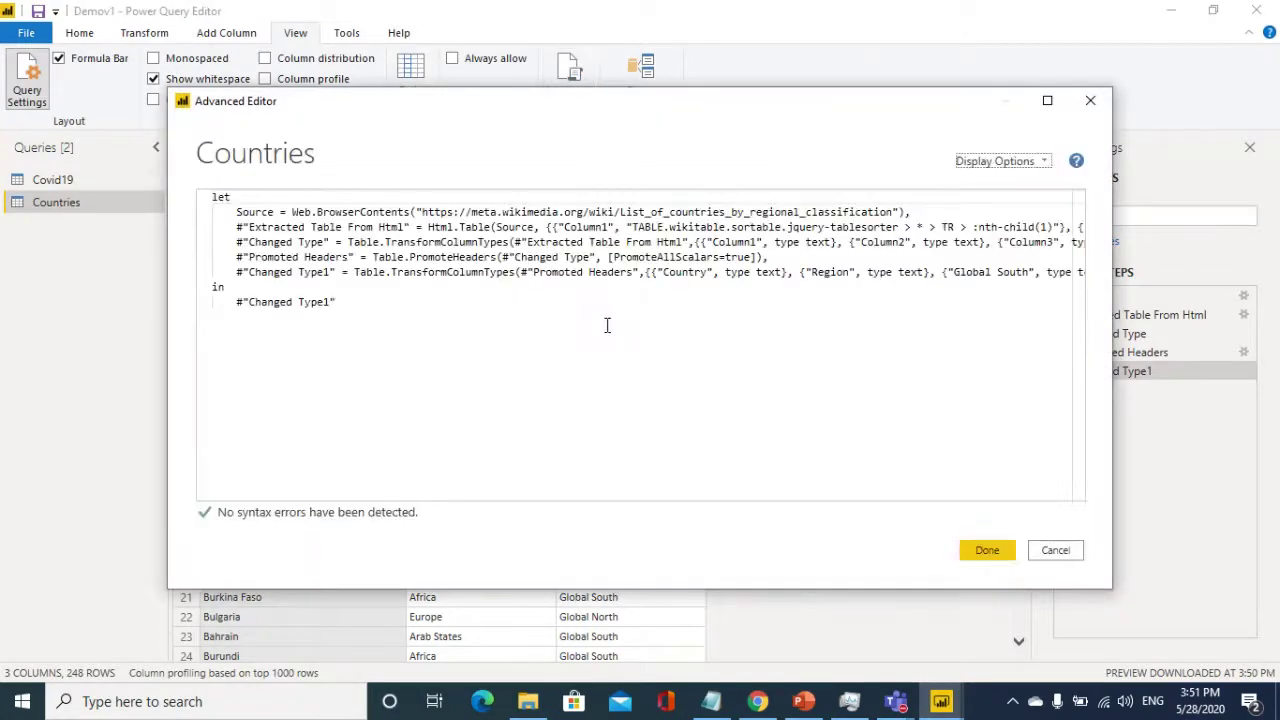
{"action": "left_click", "coordinate": [213, 284]}
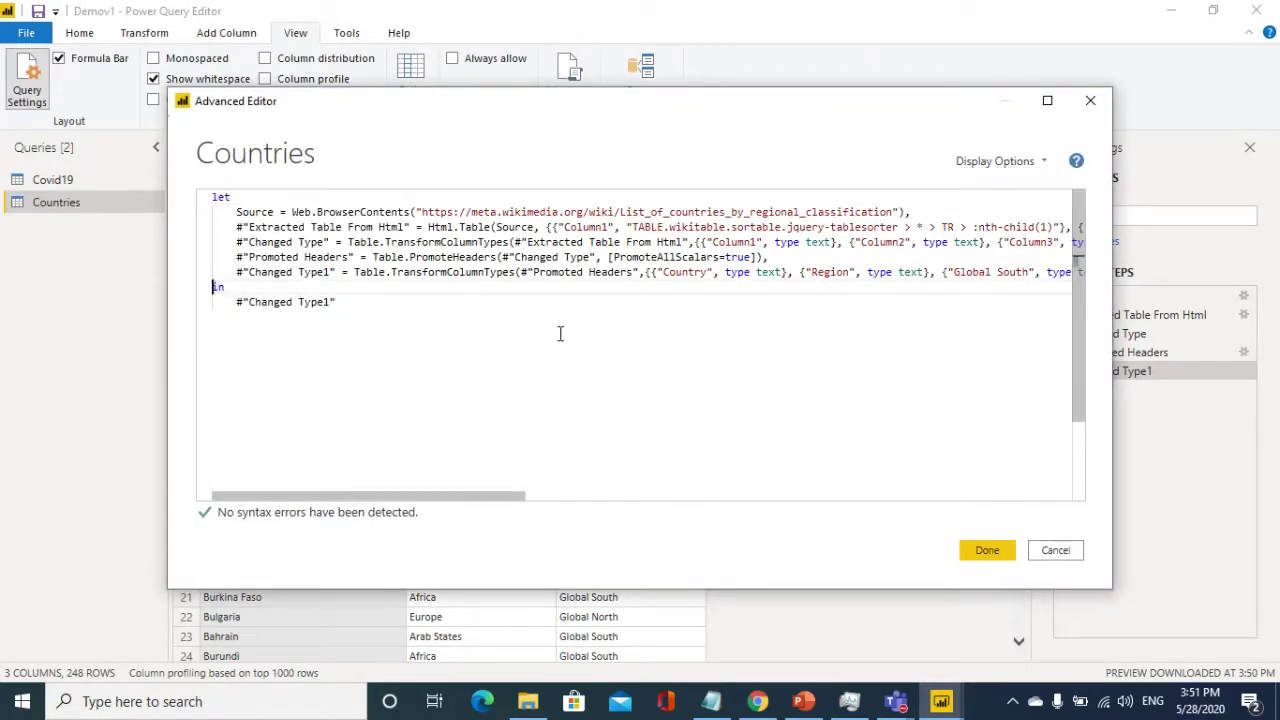
{"action": "key", "text": "shift+Down"}
{"action": "key", "text": "shift+End"}
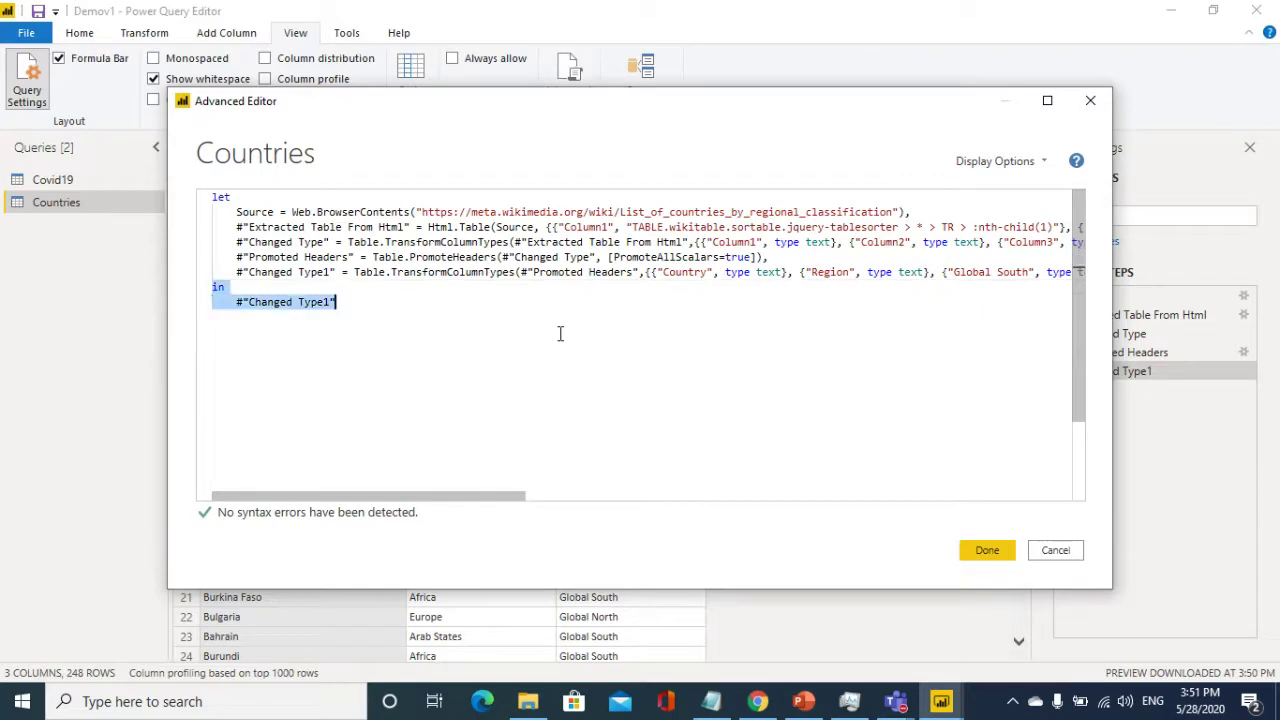
{"action": "key", "text": "ctrl+v"}
- Complete the Countries code with a comma ending the Changed Type1 line, accept it, and apply and save the query changes
{"action": "left_click", "coordinate": [407, 273]}
{"action": "key", "text": "End"}
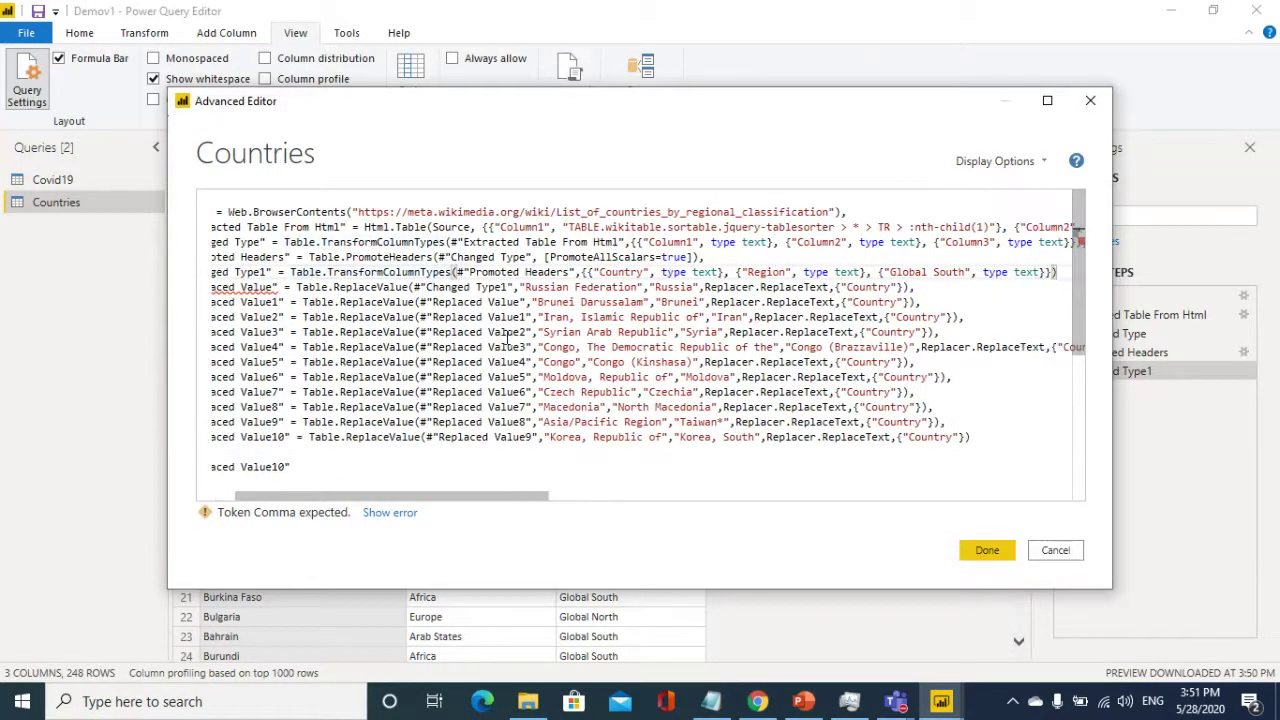
{"action": "type", "text": ","}
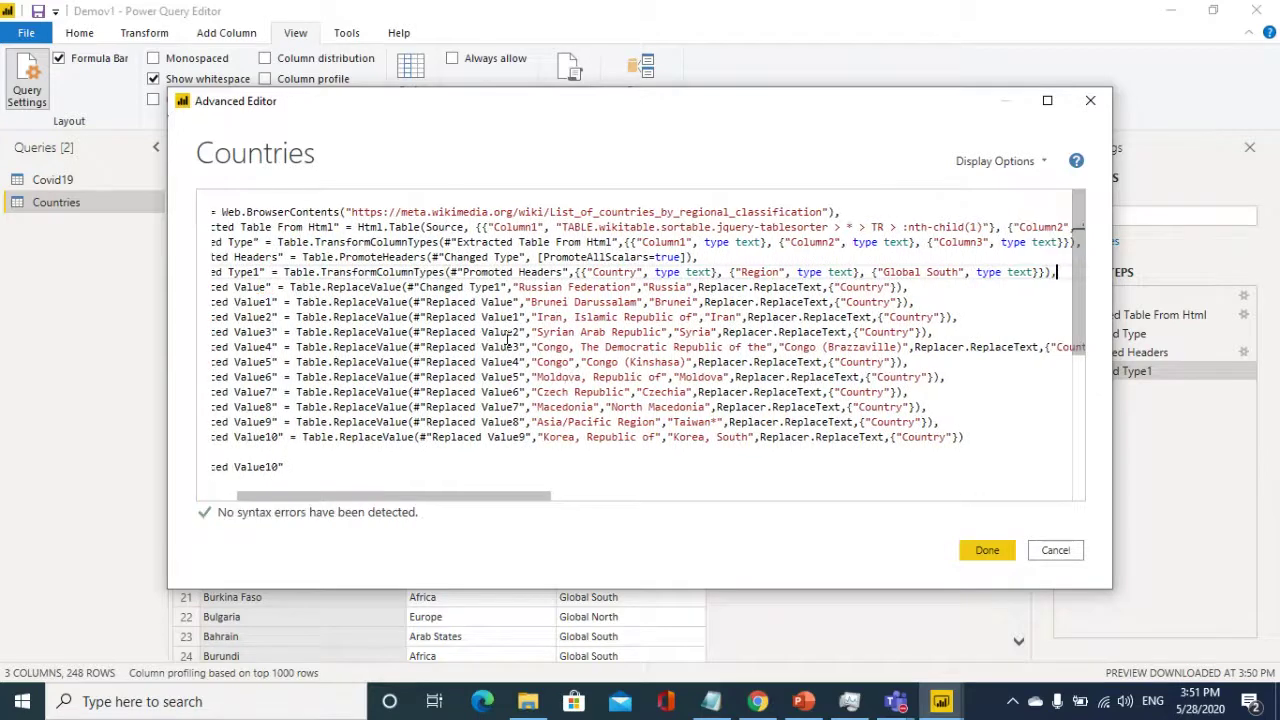
{"action": "left_click", "coordinate": [987, 551]}
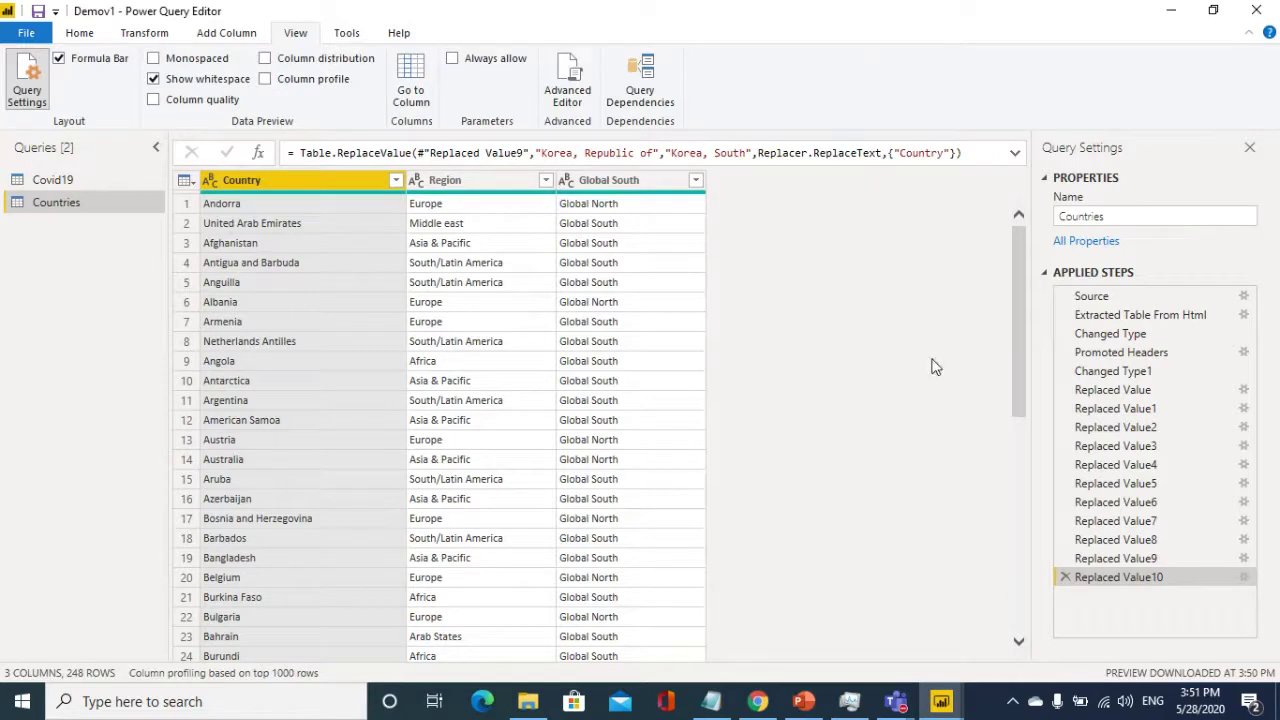
{"action": "left_click", "coordinate": [38, 12]}
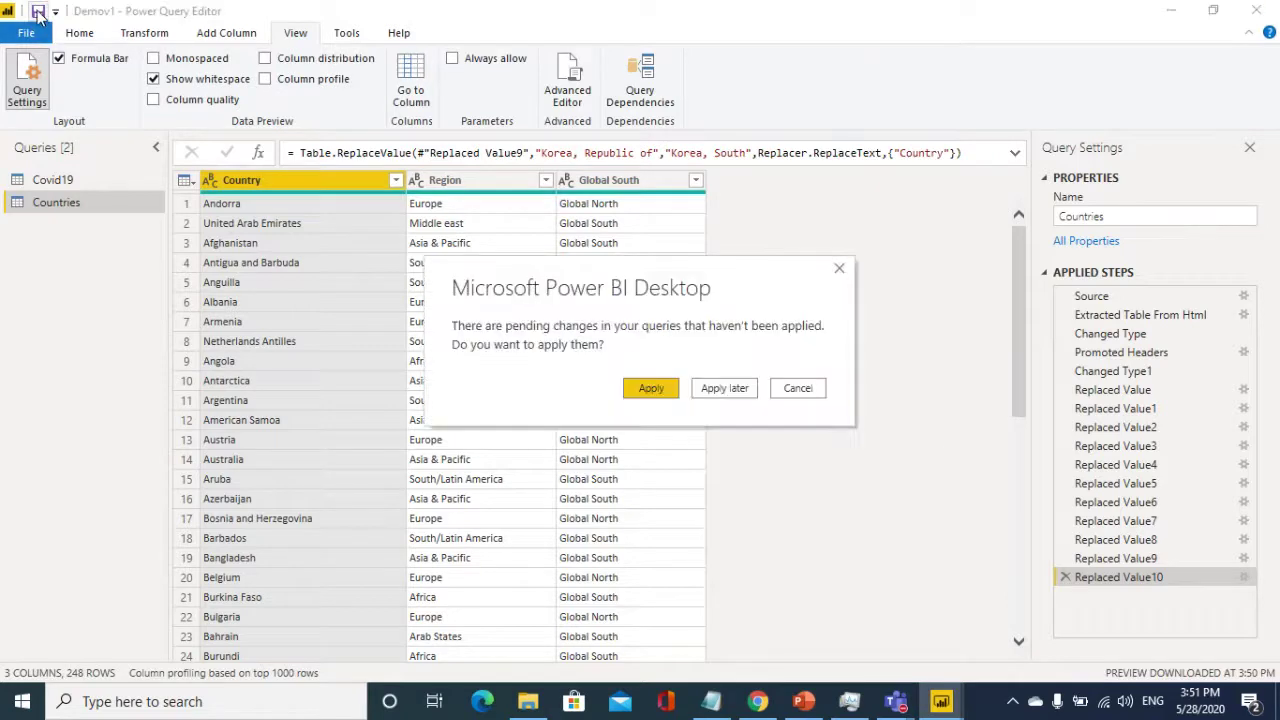
{"action": "left_click", "coordinate": [650, 390]}
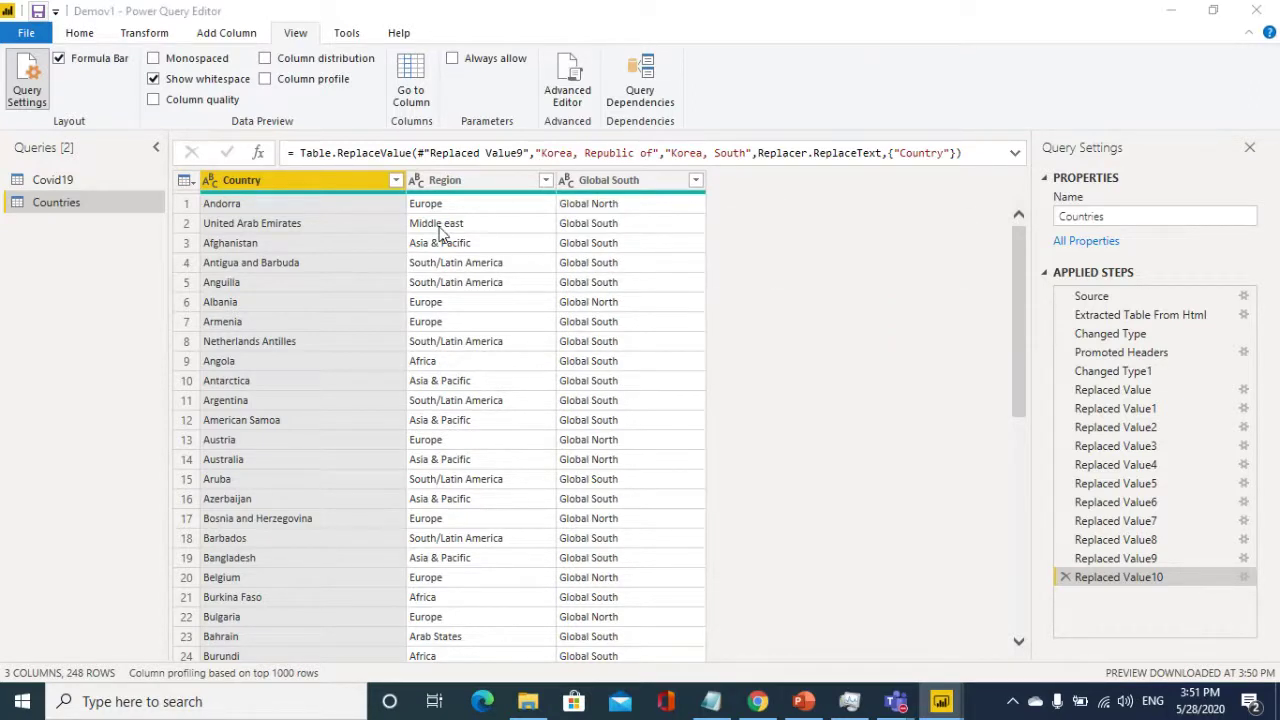
- Merge the Covid19 query with Countries, matching the Country columns of both tables with a Left Outer join
{"action": "left_click", "coordinate": [64, 179]}
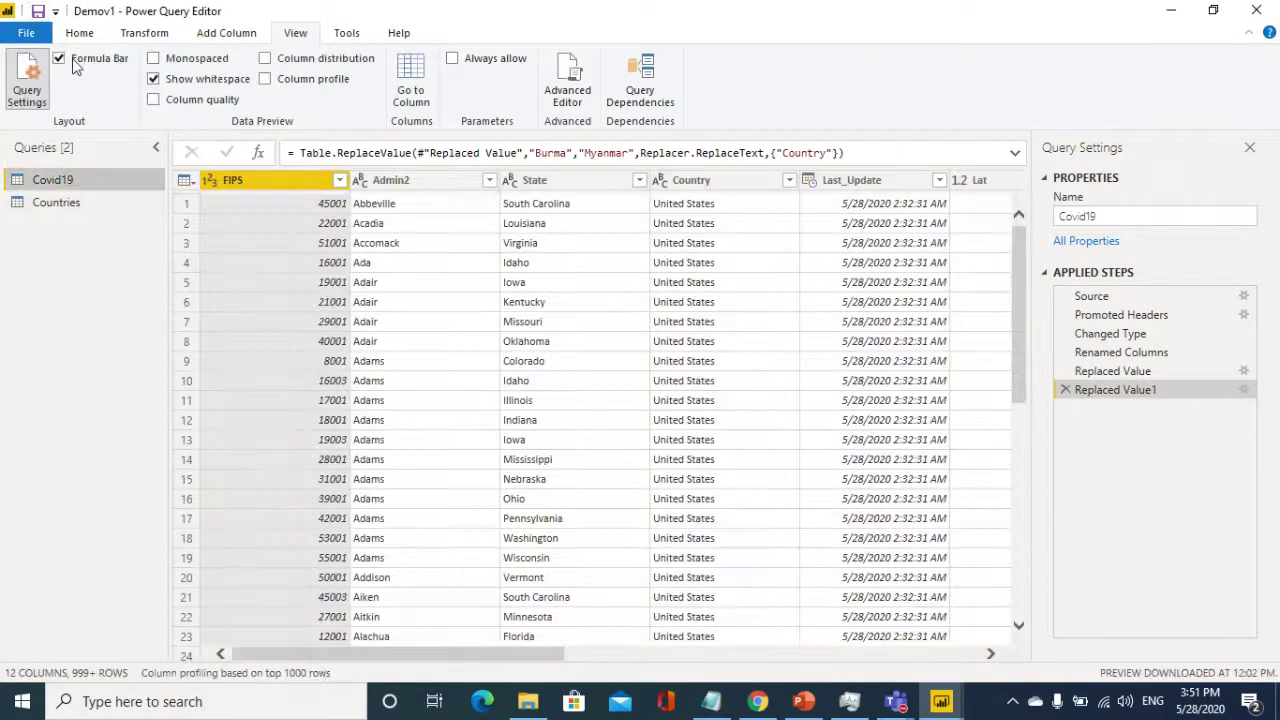
{"action": "left_click", "coordinate": [79, 32]}
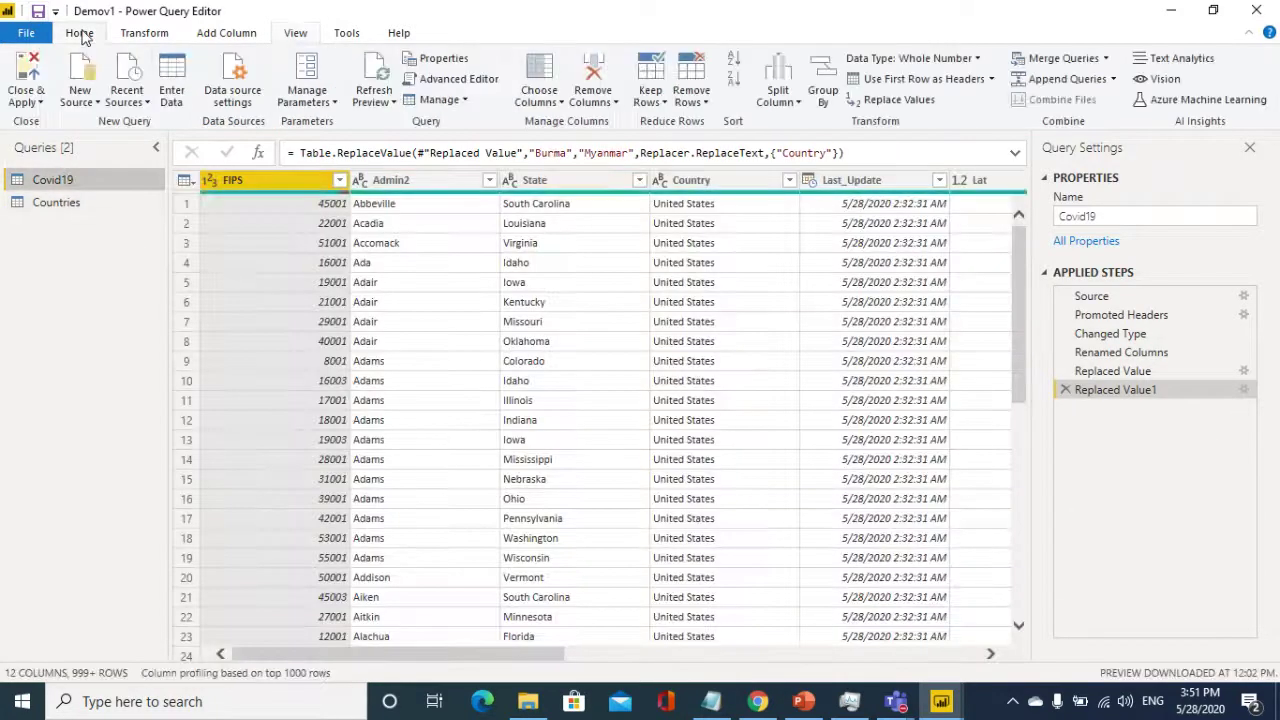
{"action": "left_click", "coordinate": [1086, 62]}
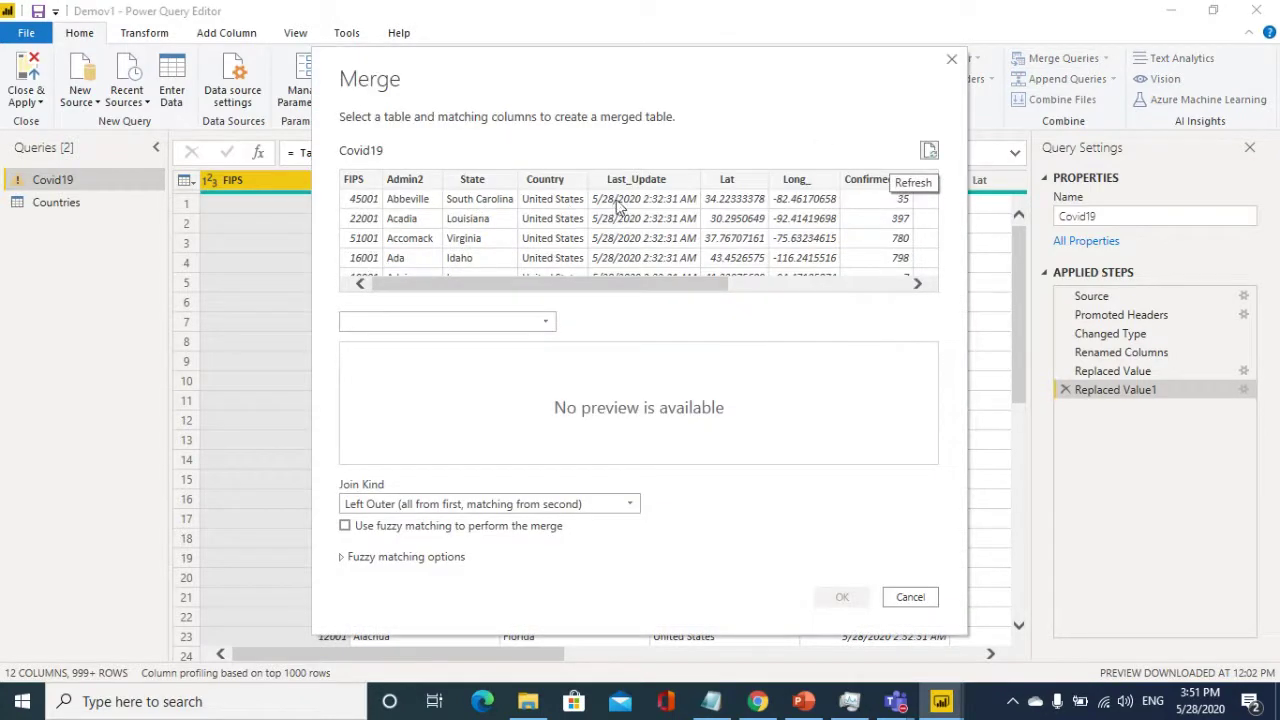
{"action": "left_click", "coordinate": [558, 182]}
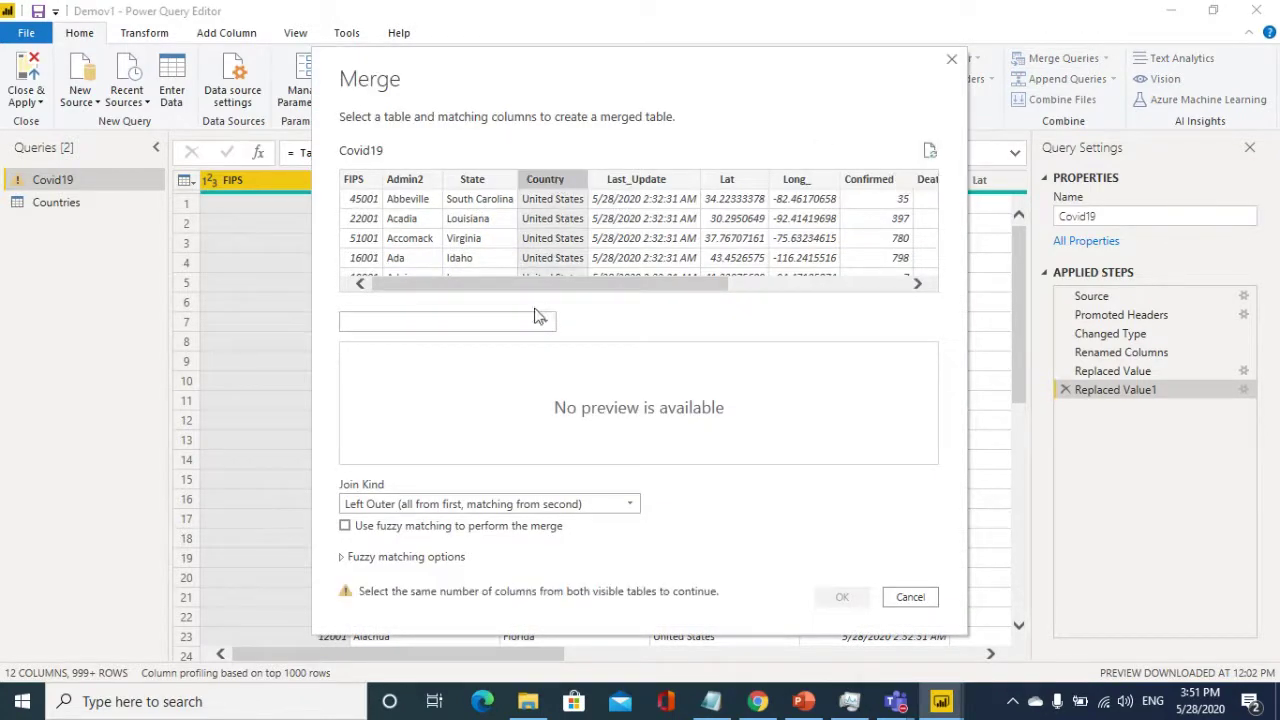
{"action": "left_click", "coordinate": [503, 322]}
{"action": "left_click", "coordinate": [437, 342]}
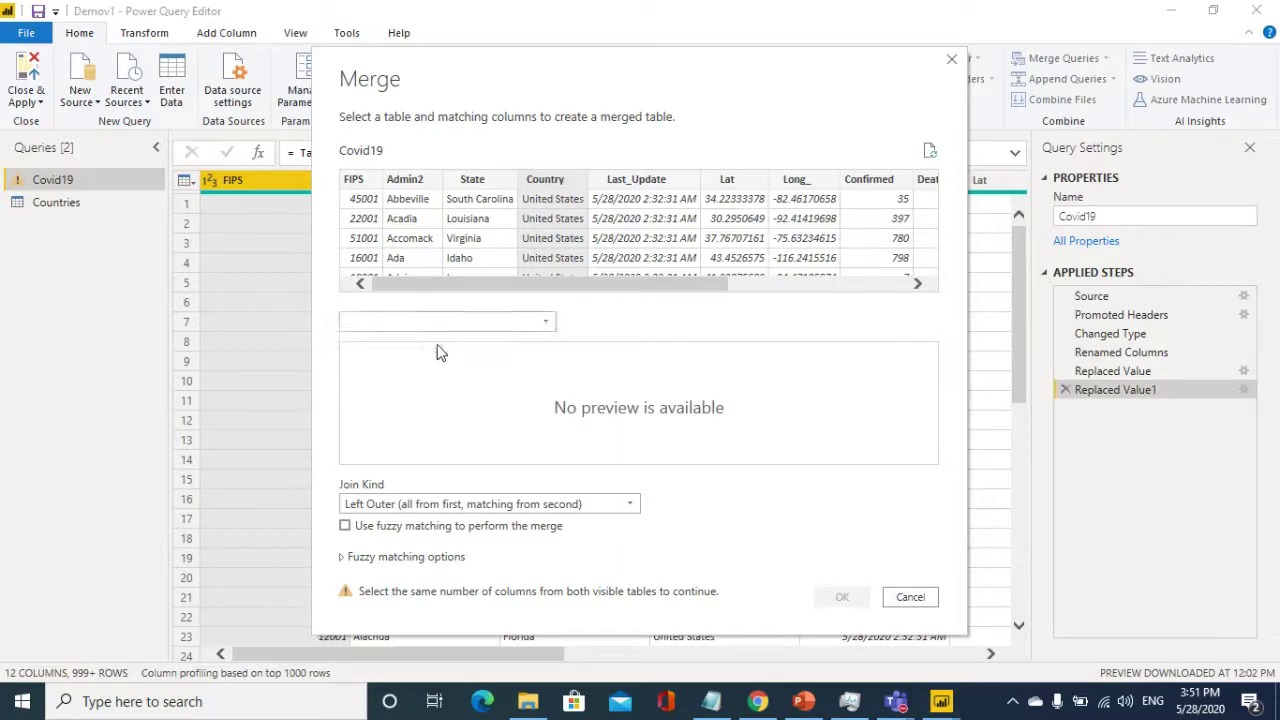
{"action": "left_click", "coordinate": [405, 354]}
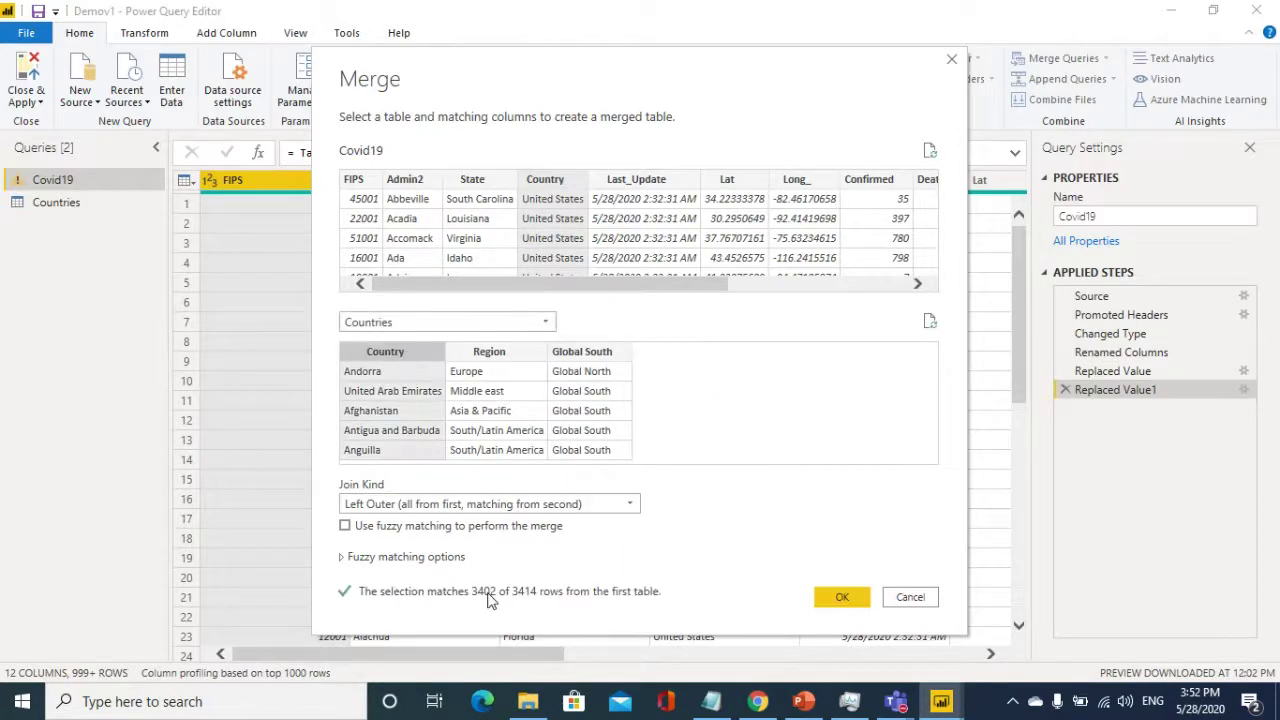
{"action": "left_click", "coordinate": [848, 604]}
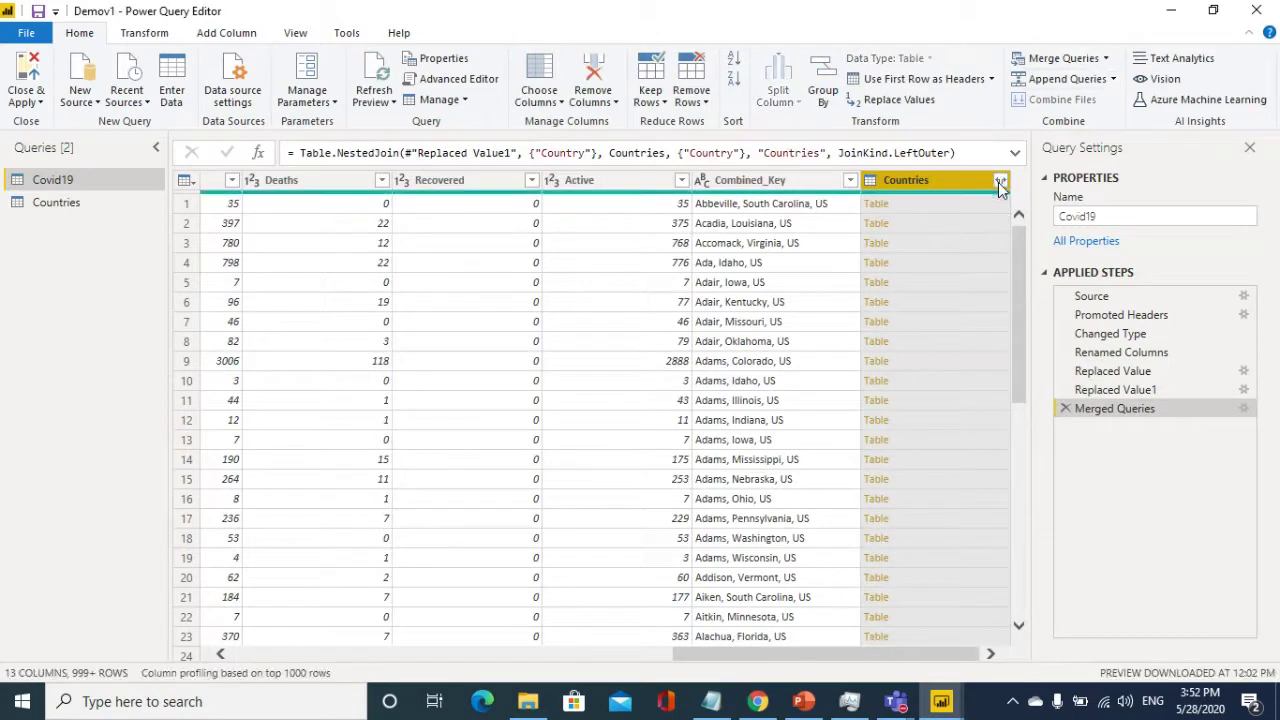
- Expand the merged Countries column to include only Region, keeping the original column name as prefix
{"action": "left_click", "coordinate": [1000, 180]}
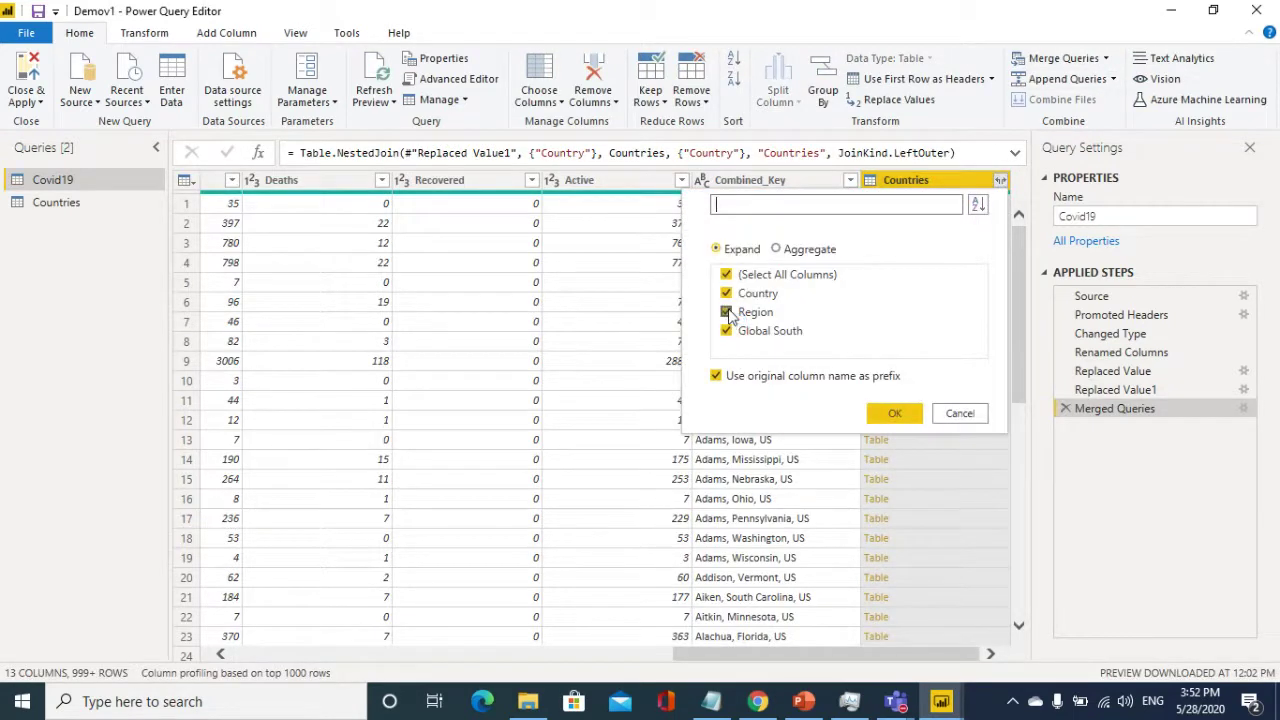
{"action": "left_click", "coordinate": [726, 293]}
{"action": "left_click", "coordinate": [726, 330]}
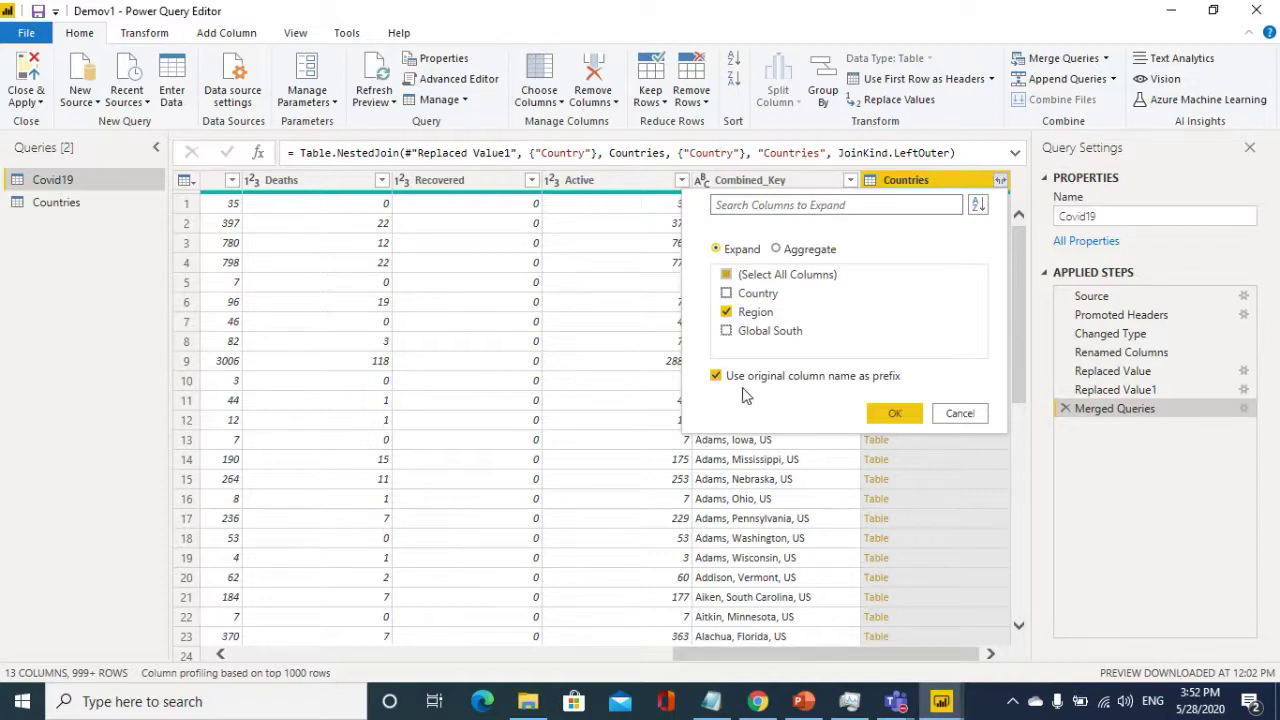
{"action": "left_click", "coordinate": [886, 415]}
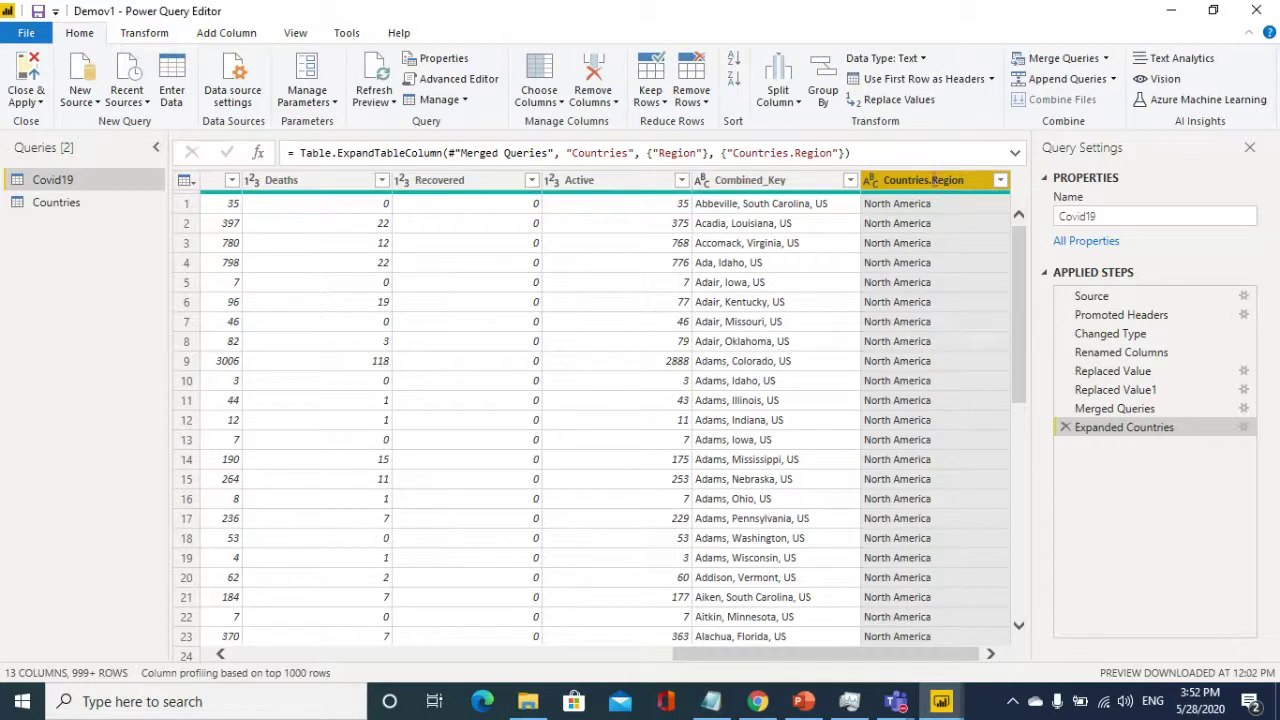
- Rename the Countries.Region column to Region
{"action": "double_click", "coordinate": [928, 180]}
{"action": "left_click", "coordinate": [930, 180]}
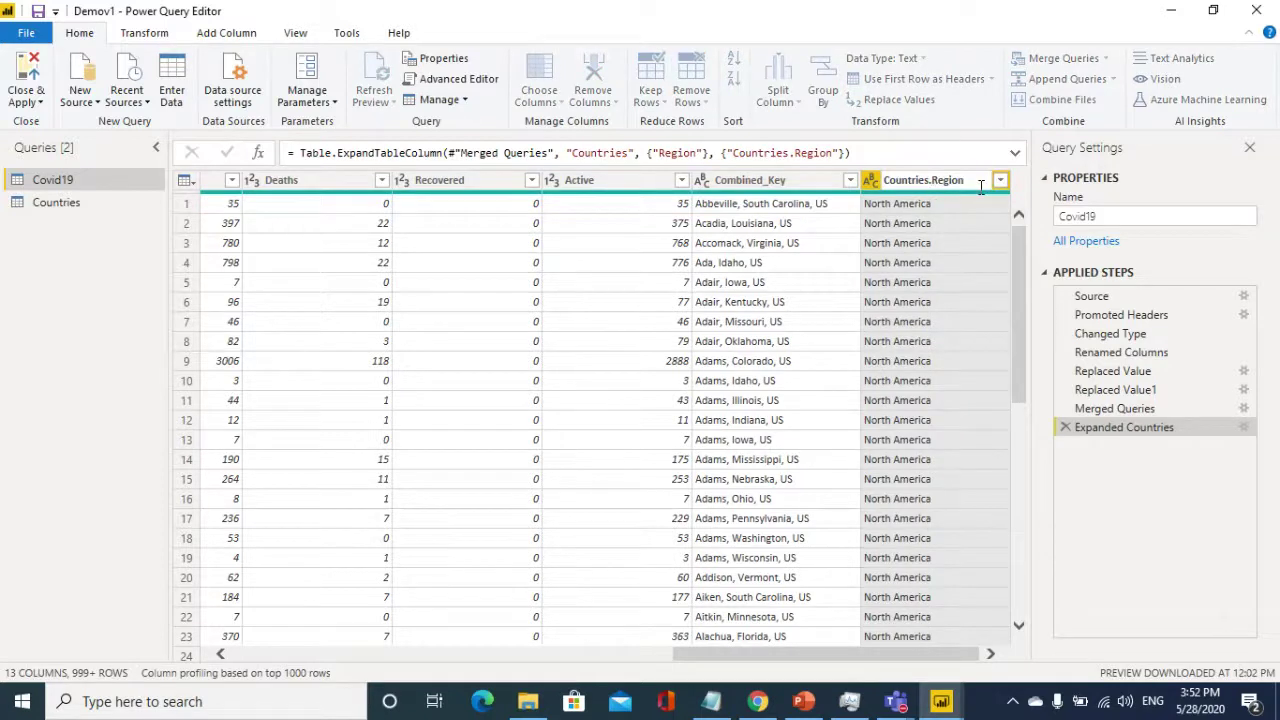
{"action": "key", "text": "shift+Home"}
{"action": "key", "text": "BackSpace"}
{"action": "key", "text": "Return"}
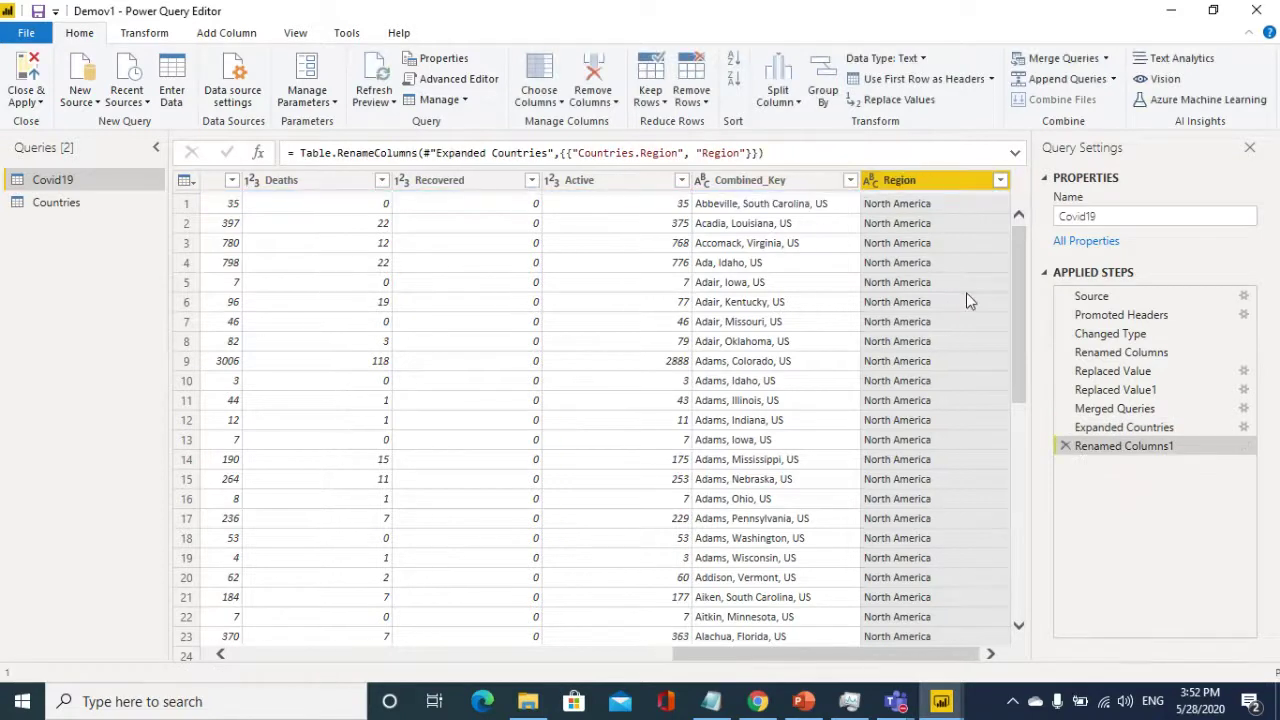
- Try to apply the pending Covid19 query changes and save the file
{"action": "left_click", "coordinate": [40, 12]}
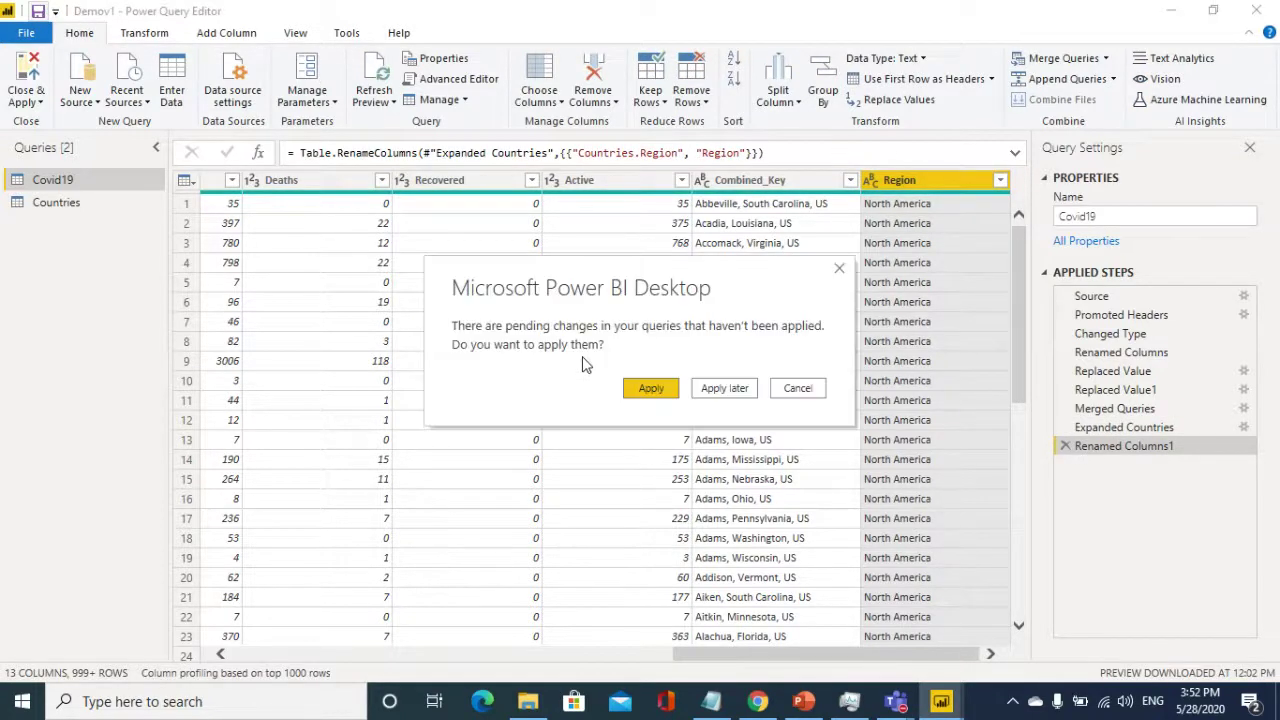
{"action": "left_click", "coordinate": [655, 389]}
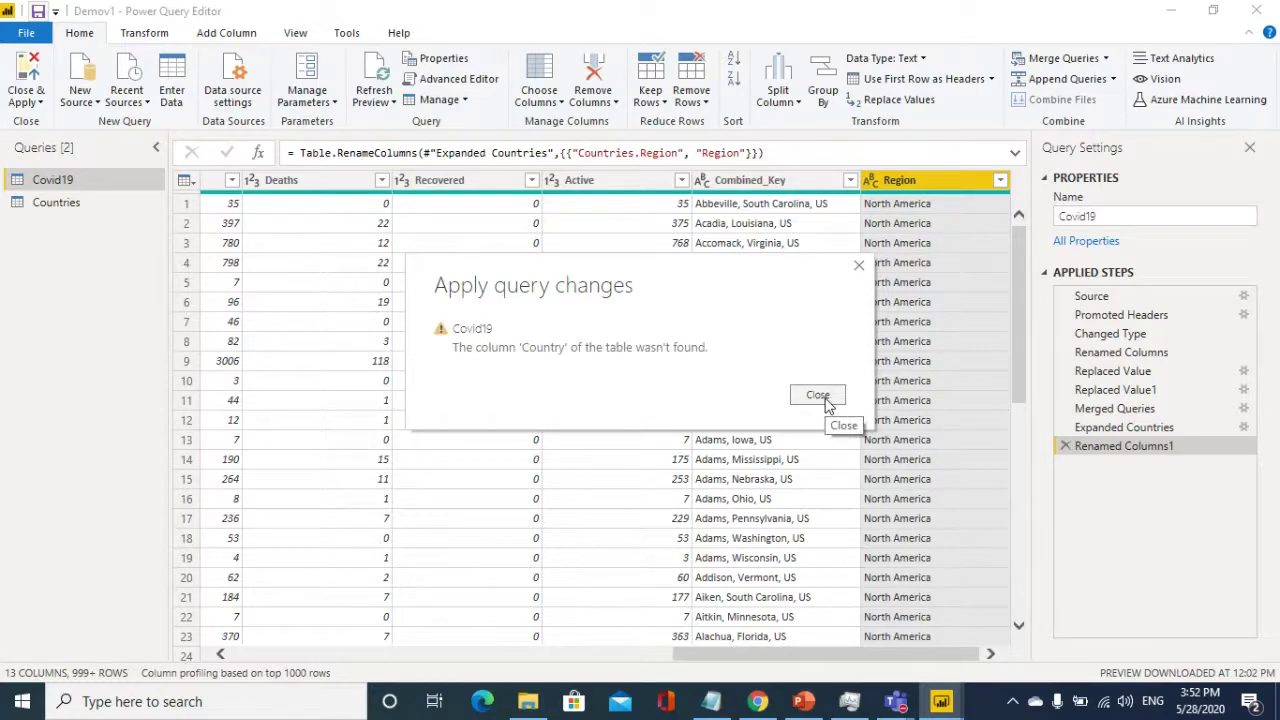
{"action": "left_click", "coordinate": [818, 396]}
- Review the last applied steps of Covid19 and reconfirm the Left Outer merge with Countries on the Country columns
{"action": "mouse_move", "coordinate": [798, 652]}
{"action": "left_mouse_down"}
{"action": "mouse_move", "coordinate": [376, 680]}
{"action": "mouse_move", "coordinate": [790, 675]}
{"action": "left_mouse_up"}
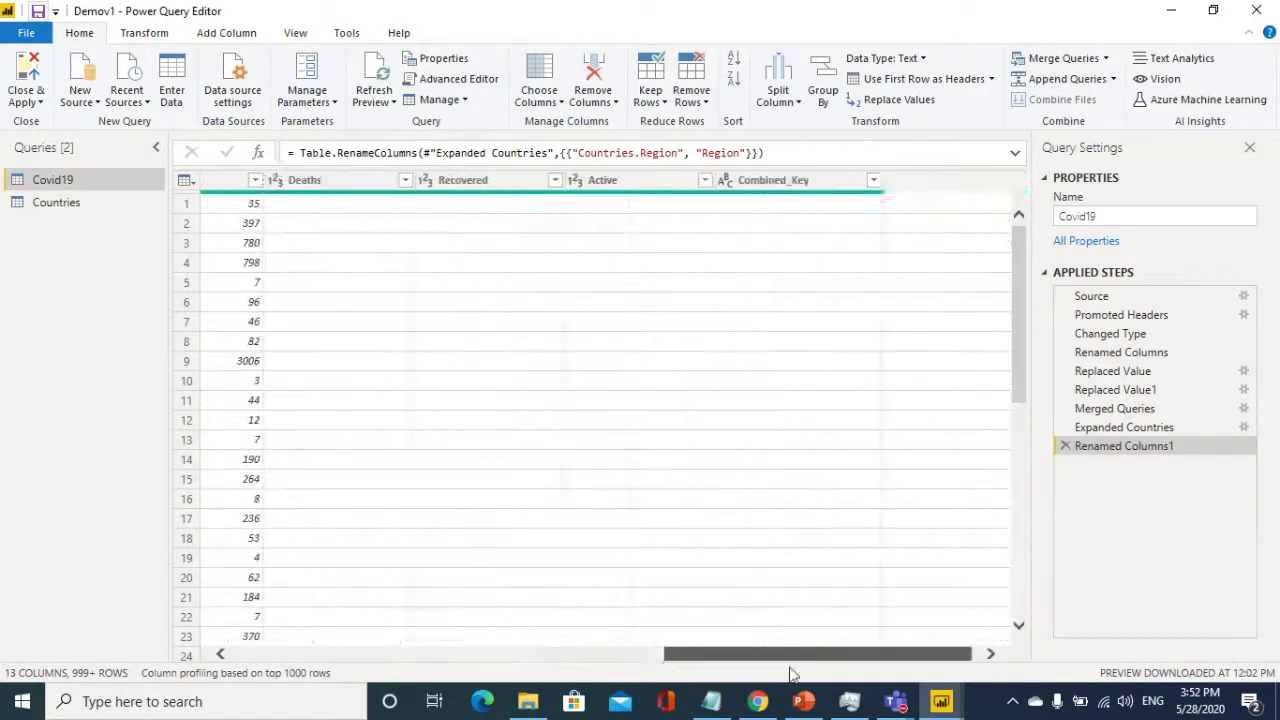
{"action": "left_click", "coordinate": [928, 183]}
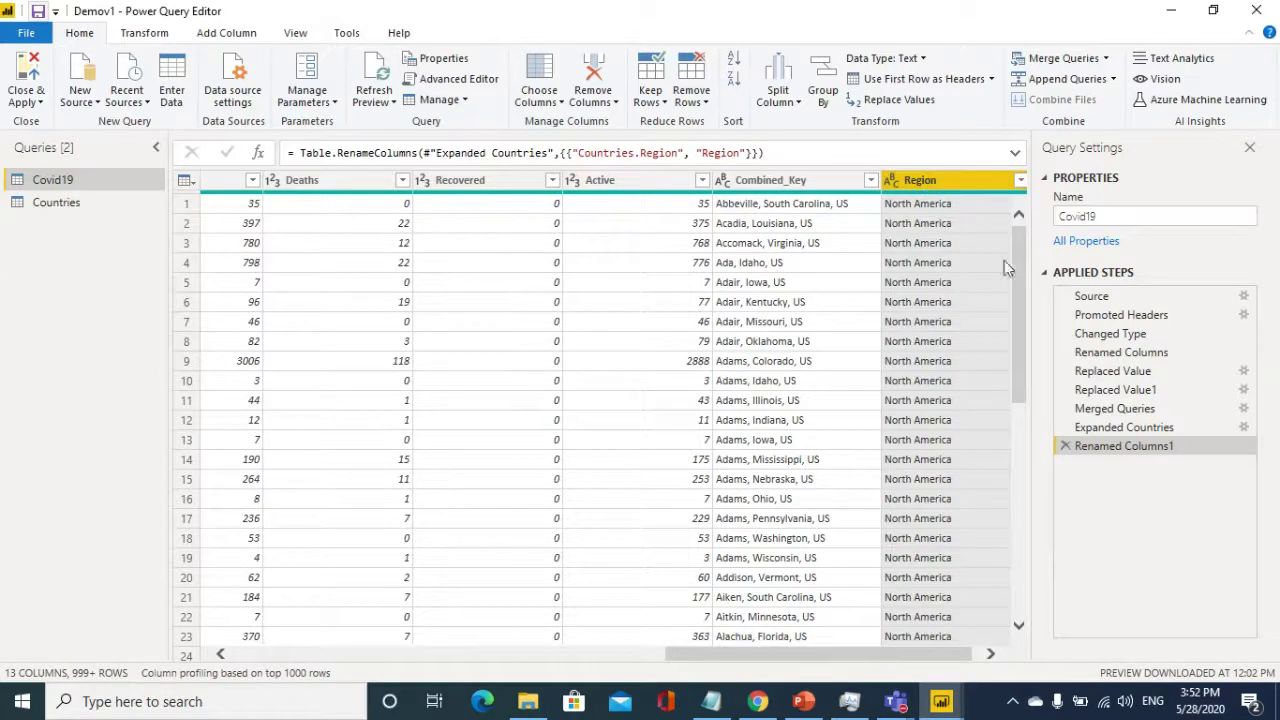
{"action": "left_click", "coordinate": [1097, 427]}
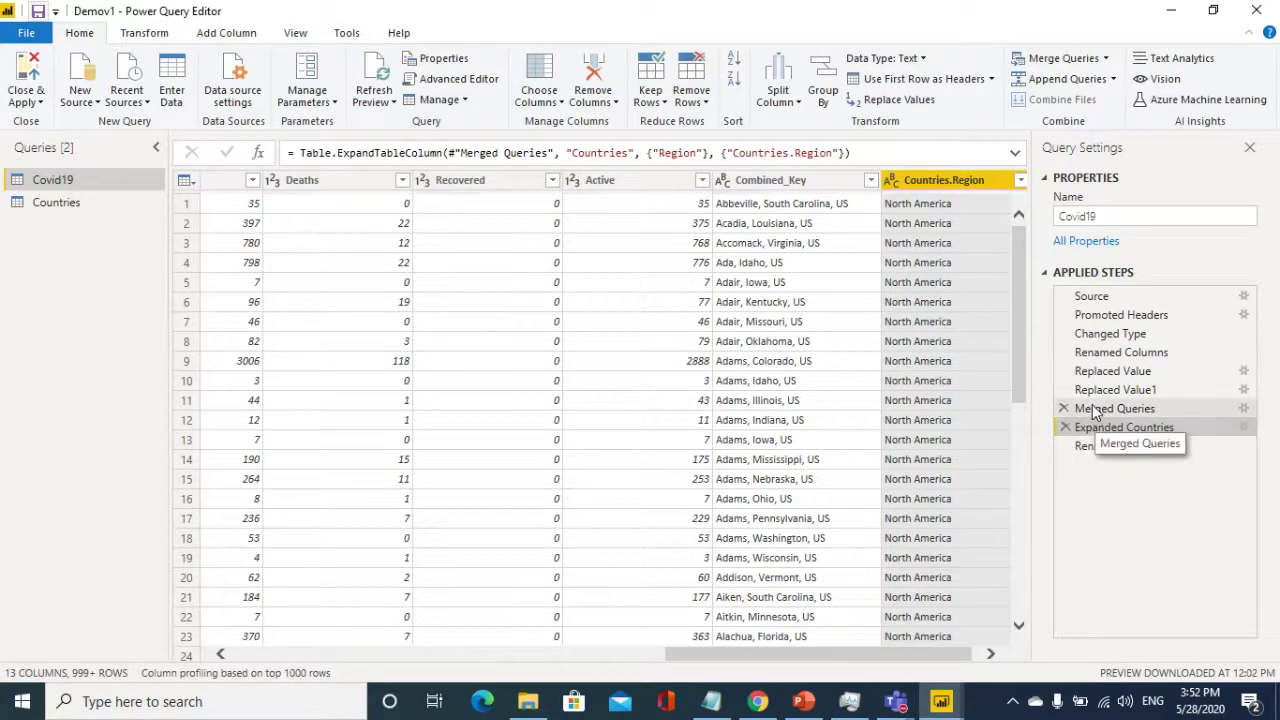
{"action": "left_click", "coordinate": [1097, 410]}
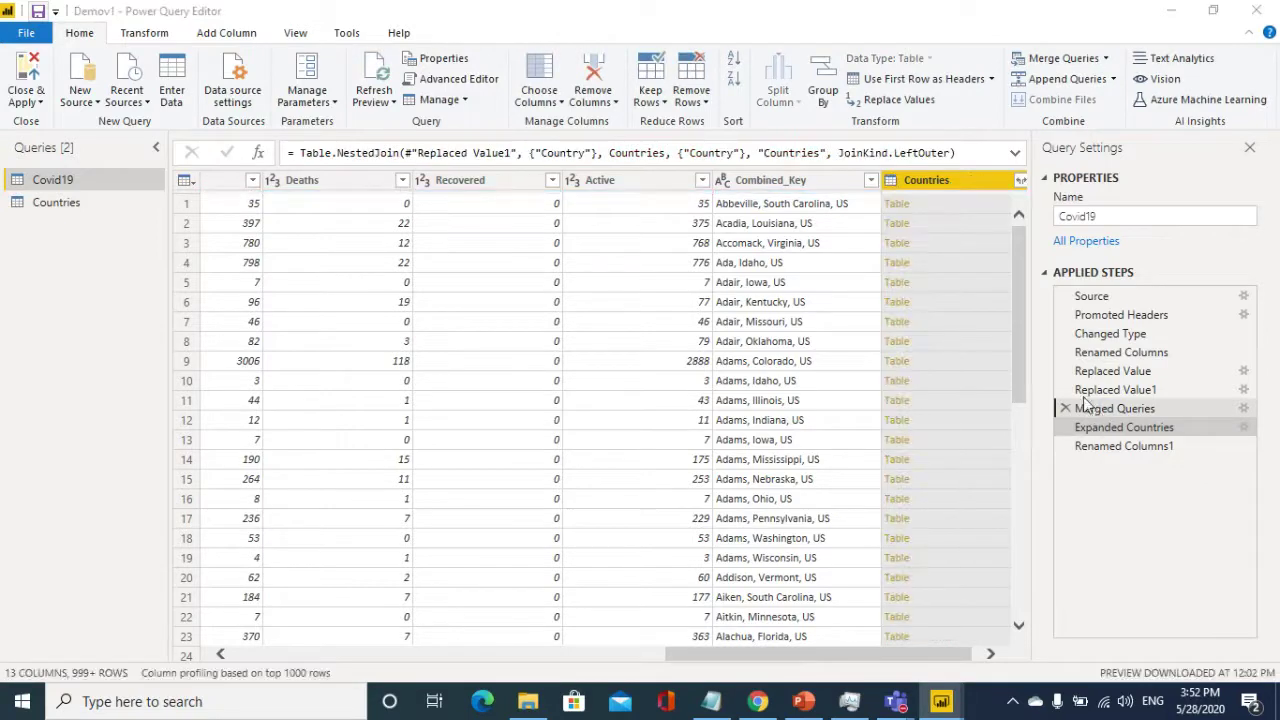
{"action": "double_click", "coordinate": [1097, 410]}
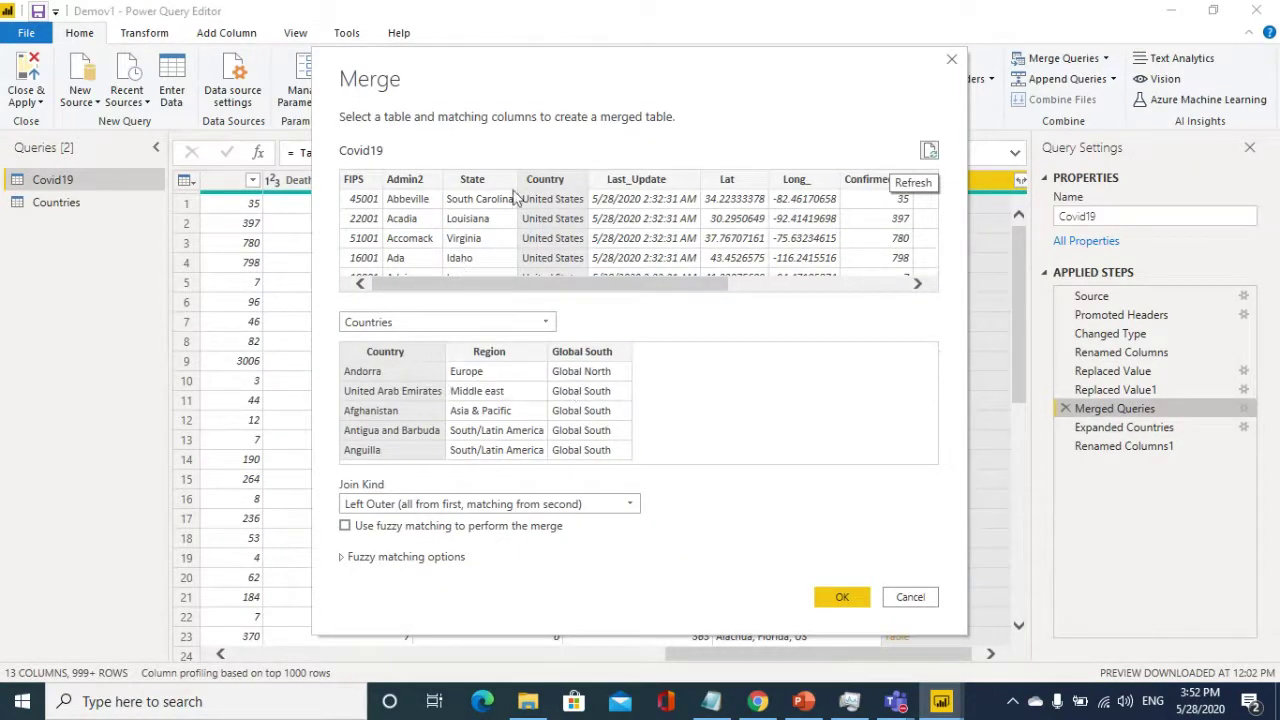
{"action": "left_click", "coordinate": [395, 352]}
{"action": "left_click", "coordinate": [840, 598]}
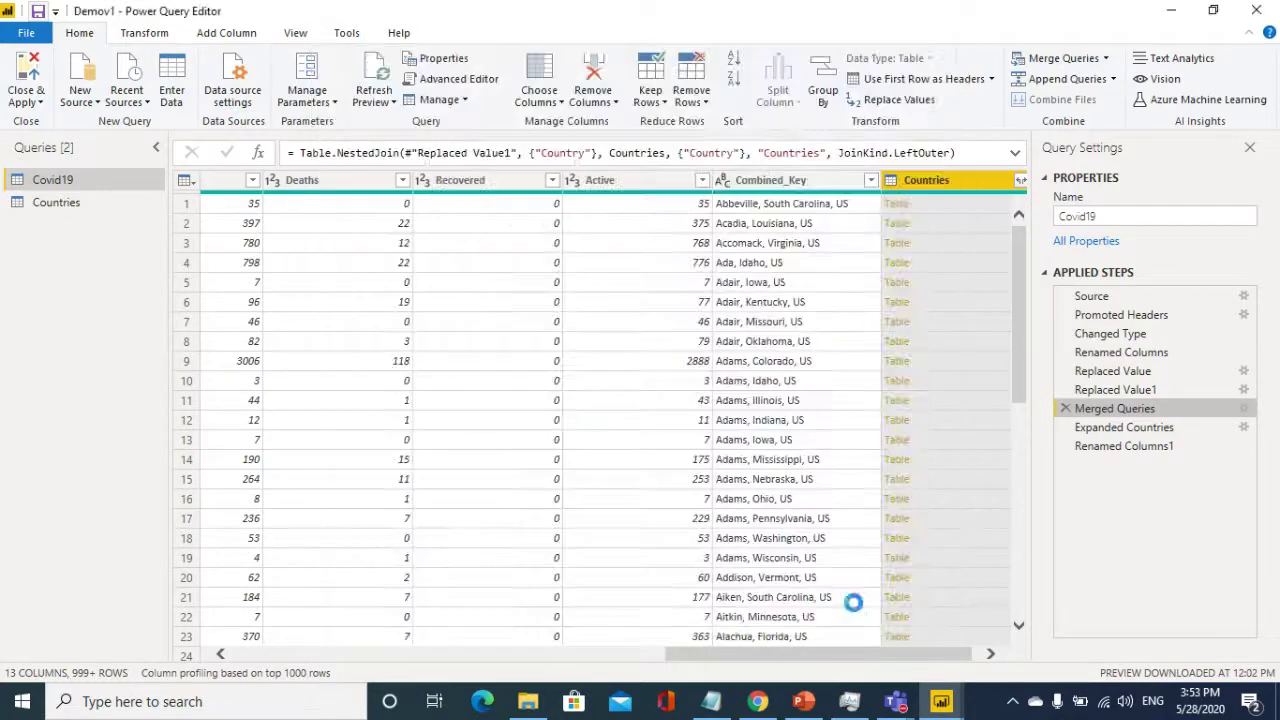
- Expand the merged Countries column to Country, Region and Global South with the original name as prefix, inserting the step after Merged Queries
{"action": "left_click", "coordinate": [1020, 181]}
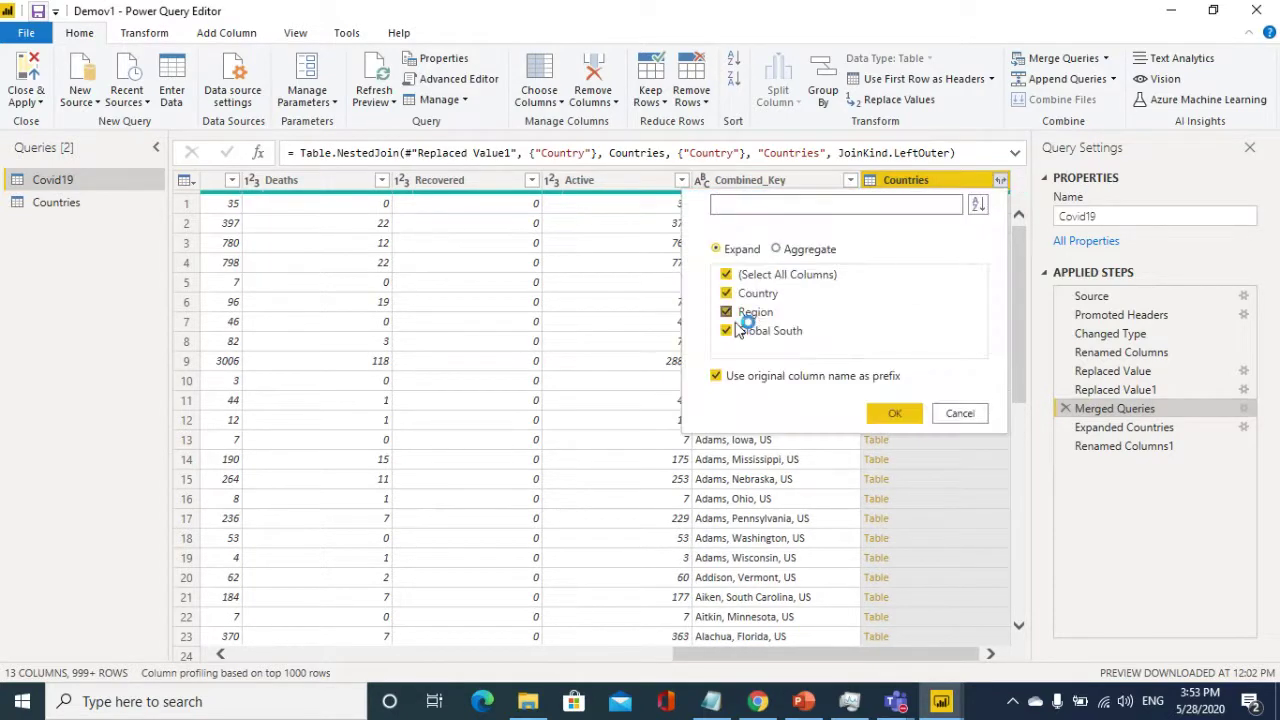
{"action": "left_click", "coordinate": [727, 332]}
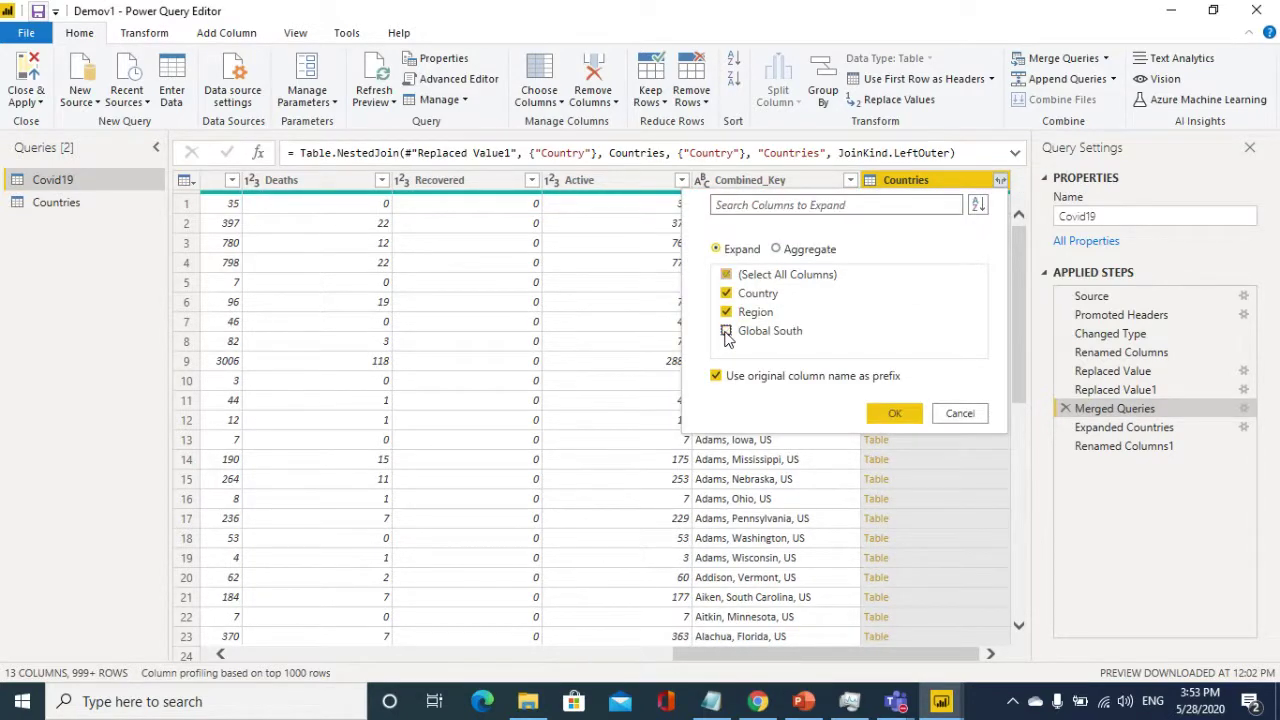
{"action": "left_click", "coordinate": [726, 275]}
{"action": "left_click", "coordinate": [726, 275]}
{"action": "left_click", "coordinate": [729, 276]}
{"action": "left_click", "coordinate": [898, 416]}
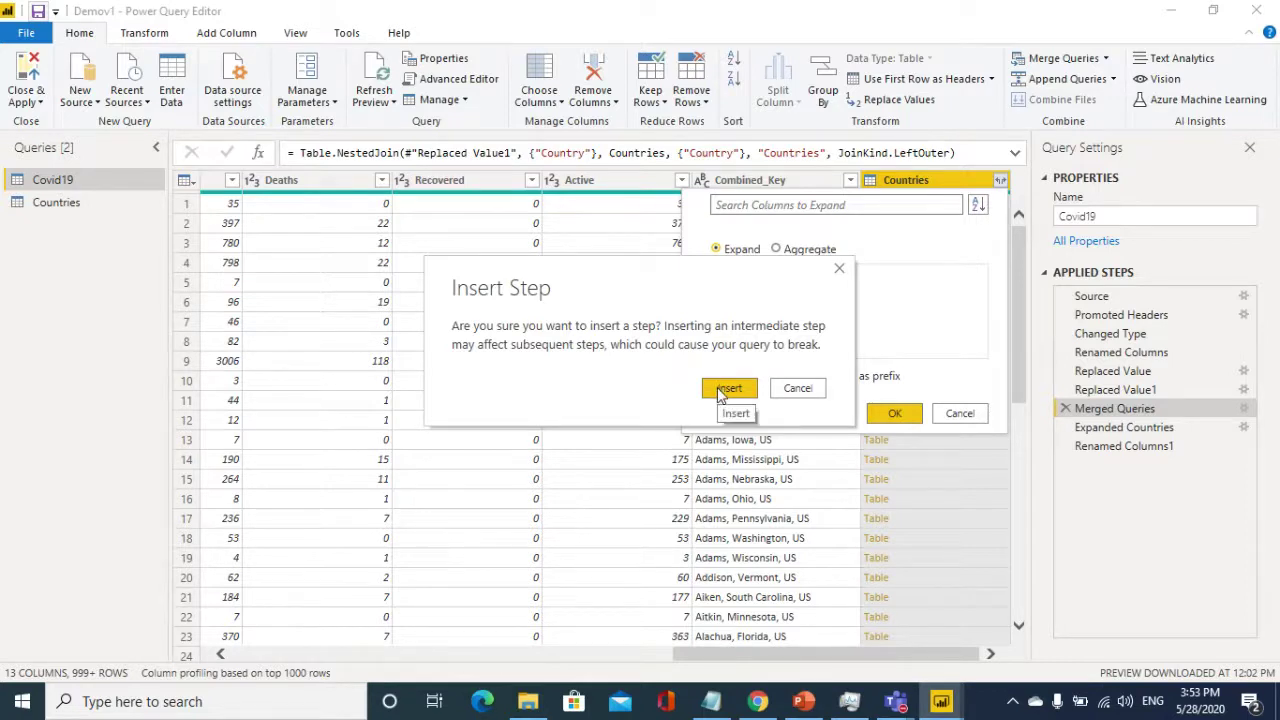
{"action": "left_click", "coordinate": [720, 393]}
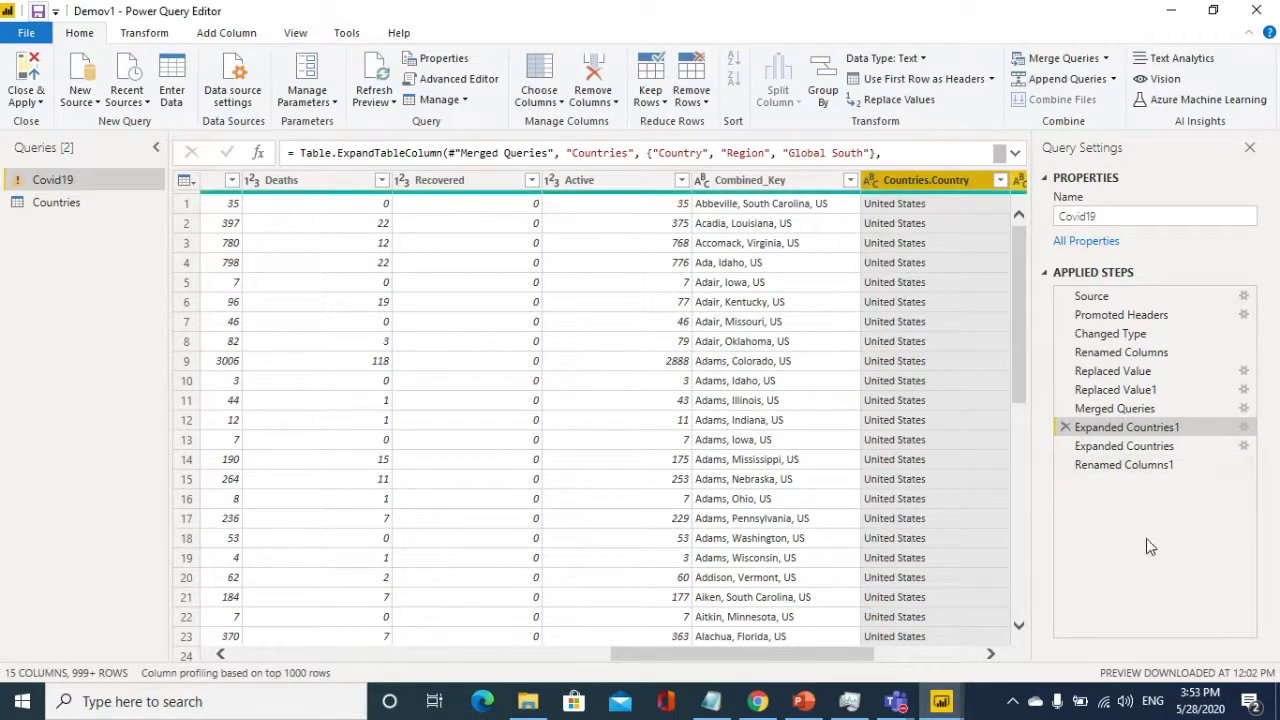
{"action": "left_click_drag", "start_coordinate": [658, 655], "coordinate": [855, 670]}
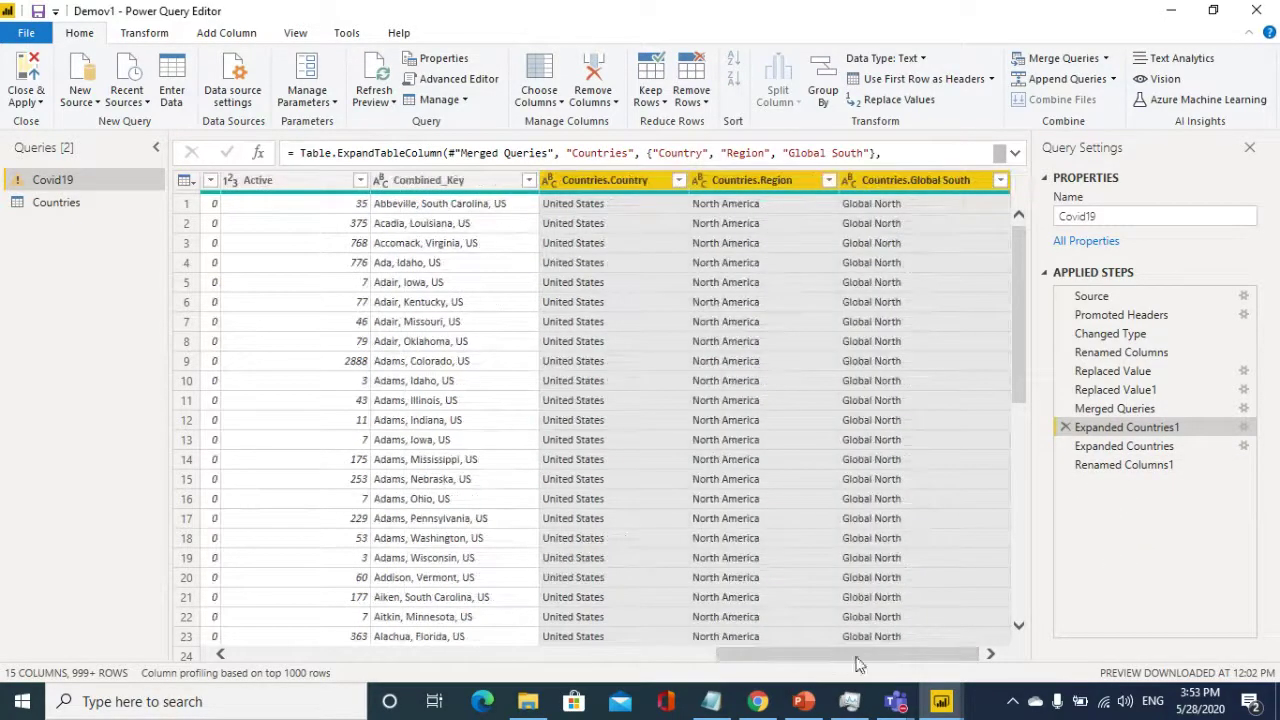
- Try to save the file with the pending query changes applied, once from Covid19 and once from Countries
{"action": "left_click", "coordinate": [38, 11]}
{"action": "left_click", "coordinate": [651, 386]}
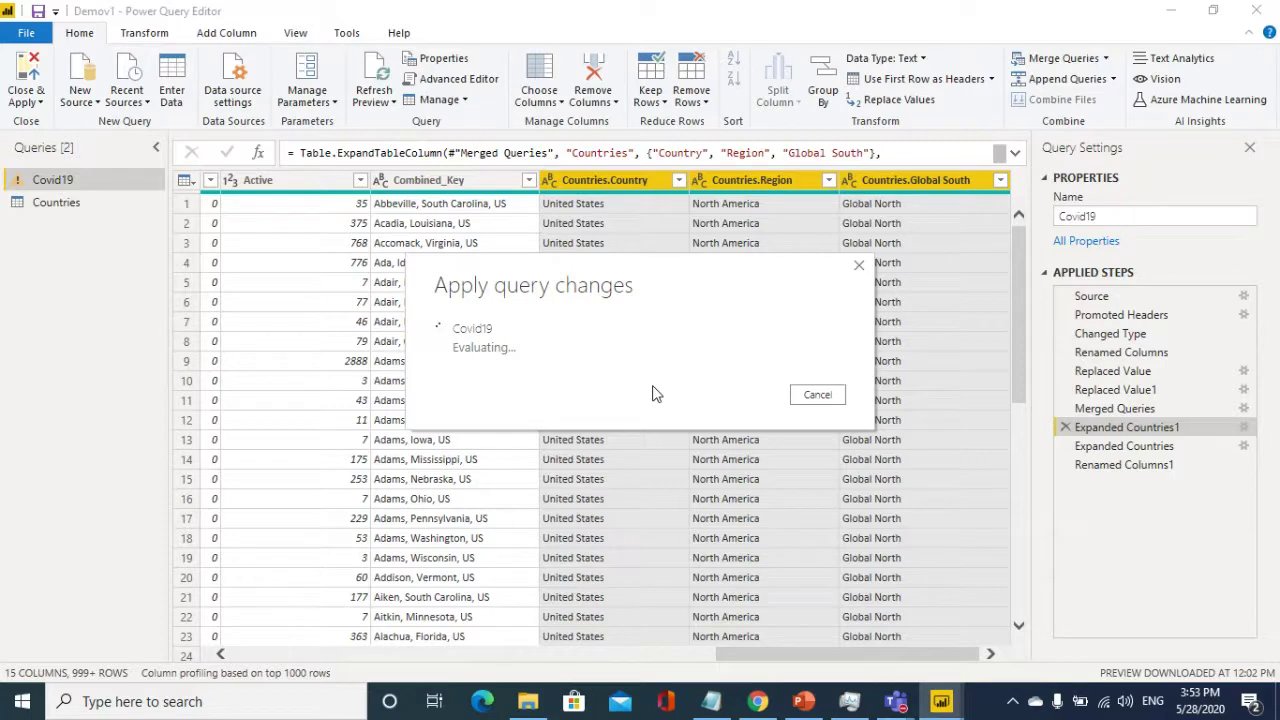
{"action": "left_click", "coordinate": [817, 394]}
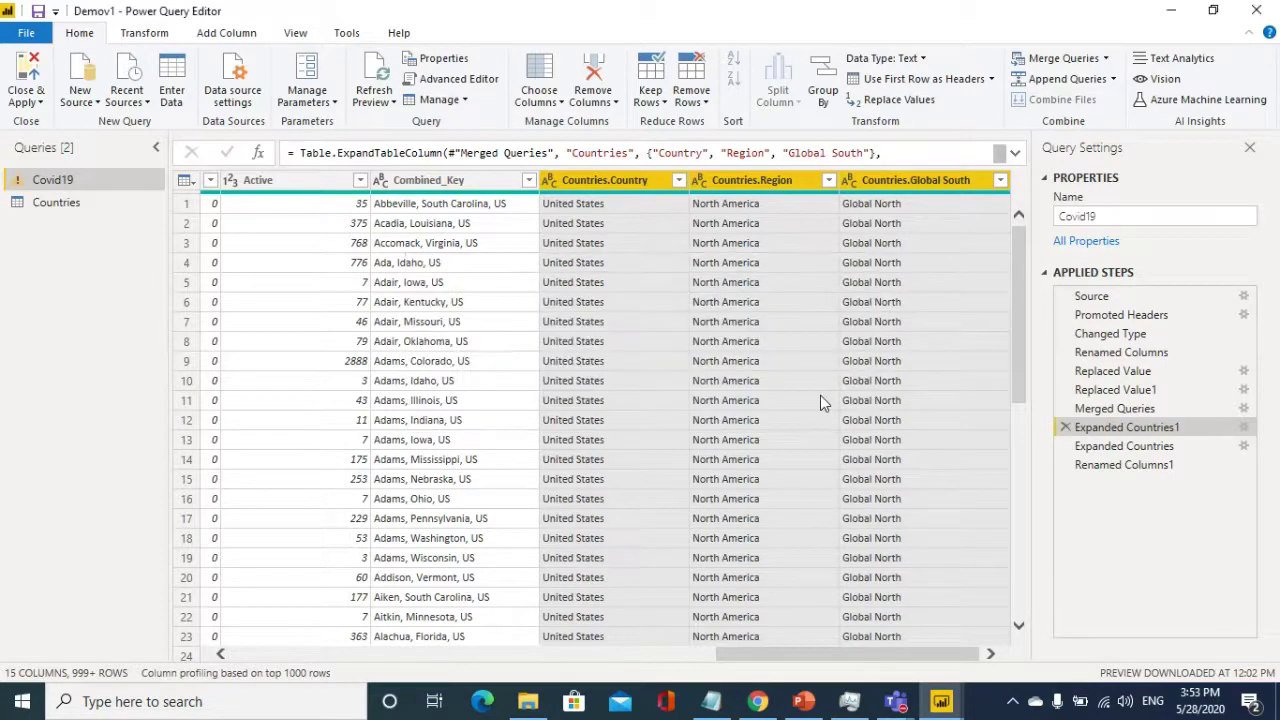
{"action": "left_click", "coordinate": [79, 201]}
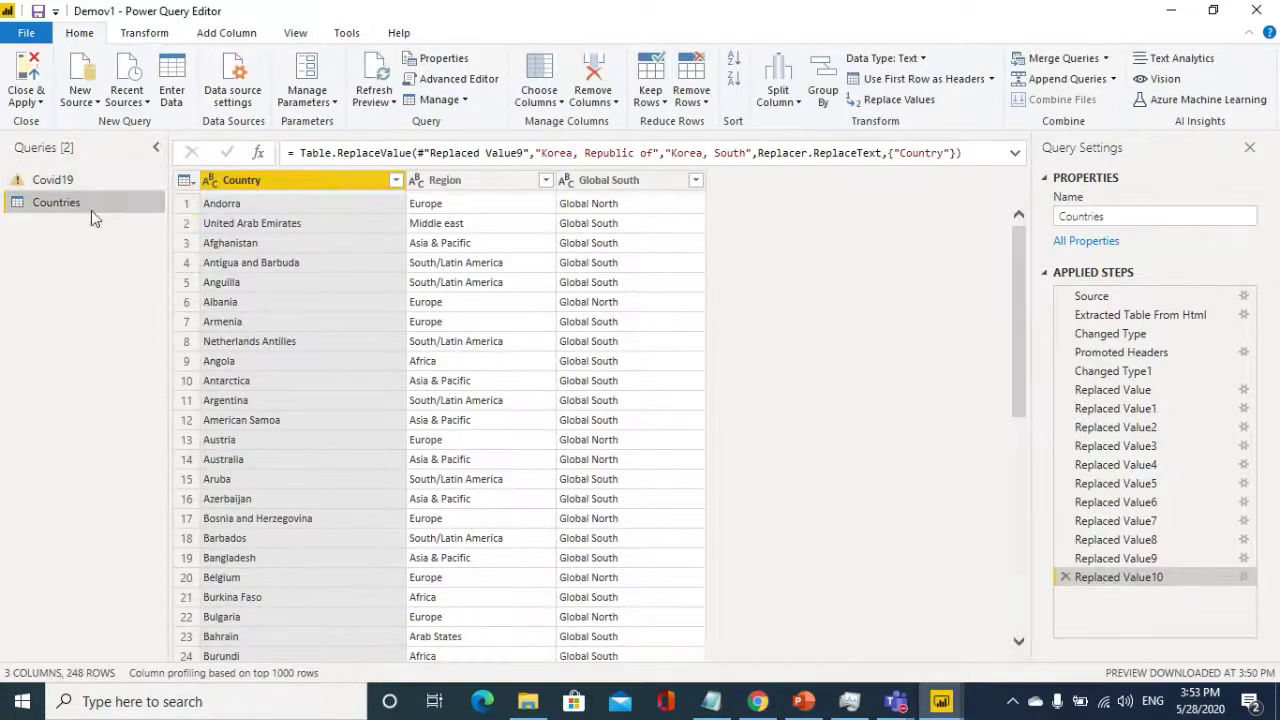
{"action": "left_click", "coordinate": [37, 11]}
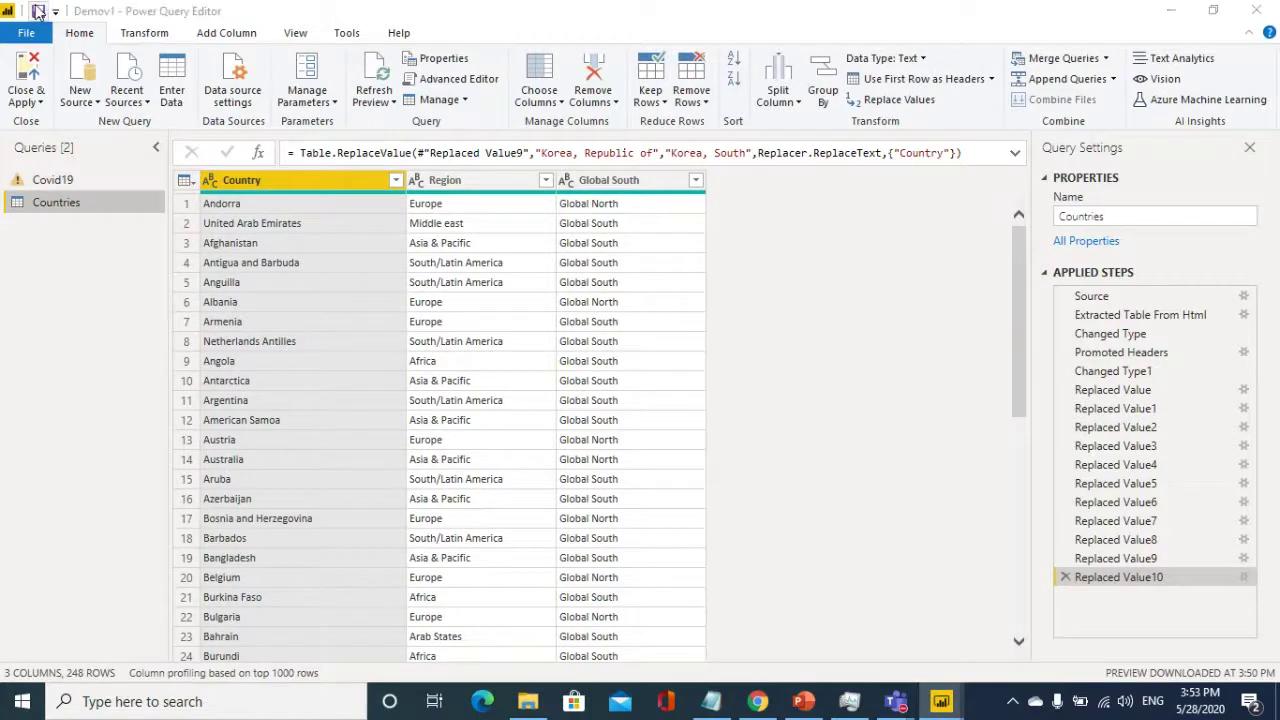
{"action": "left_click", "coordinate": [665, 389]}
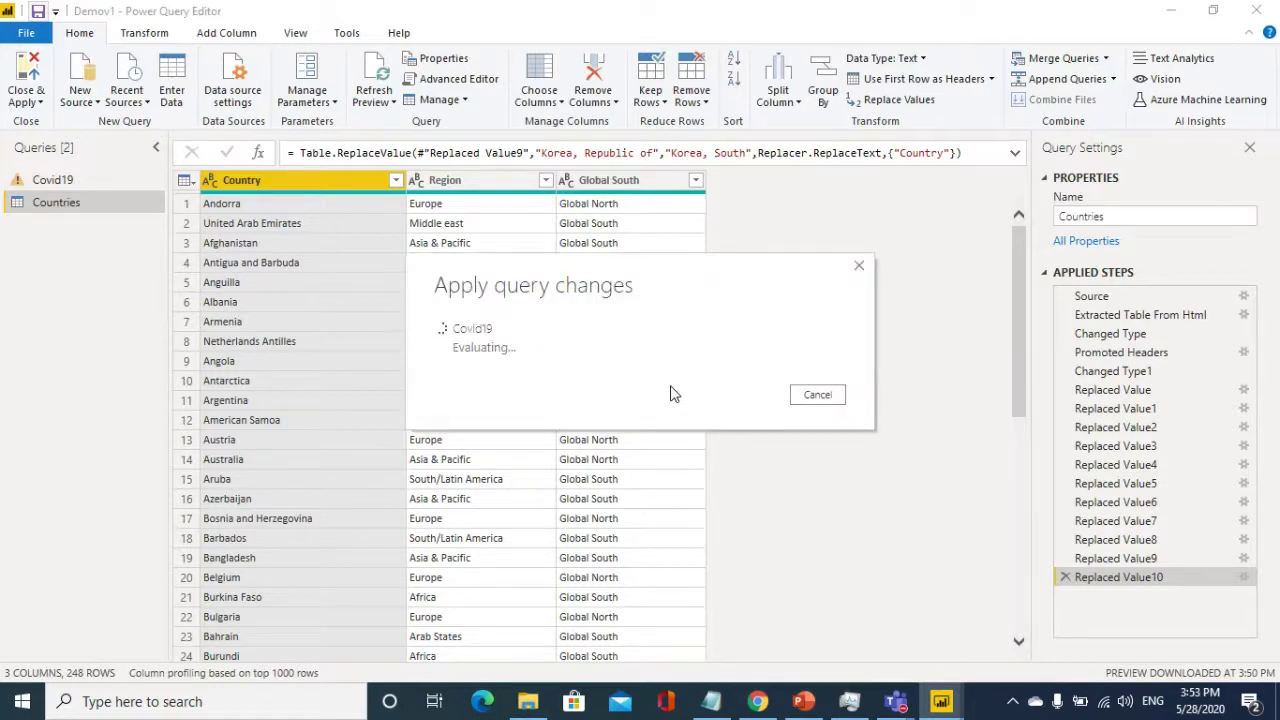
{"action": "left_click", "coordinate": [818, 396]}
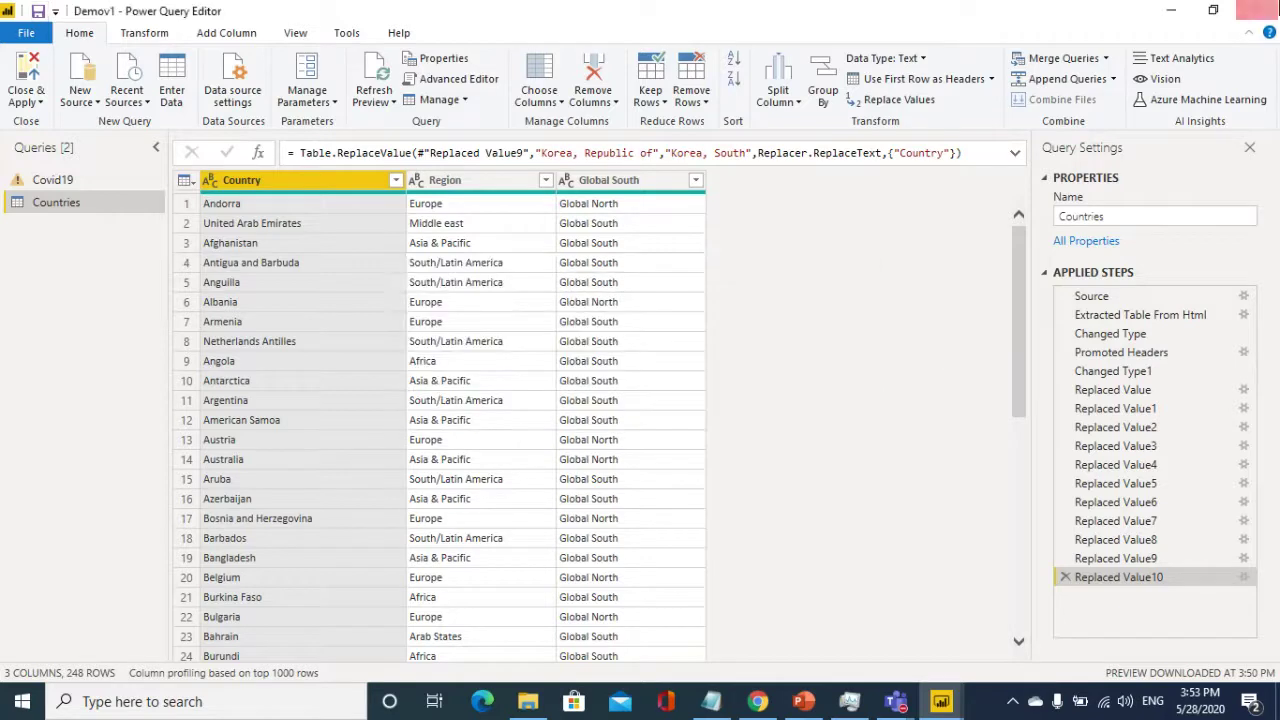
- Close the Power Query Editor without applying the pending changes
{"action": "left_click", "coordinate": [1257, 10]}
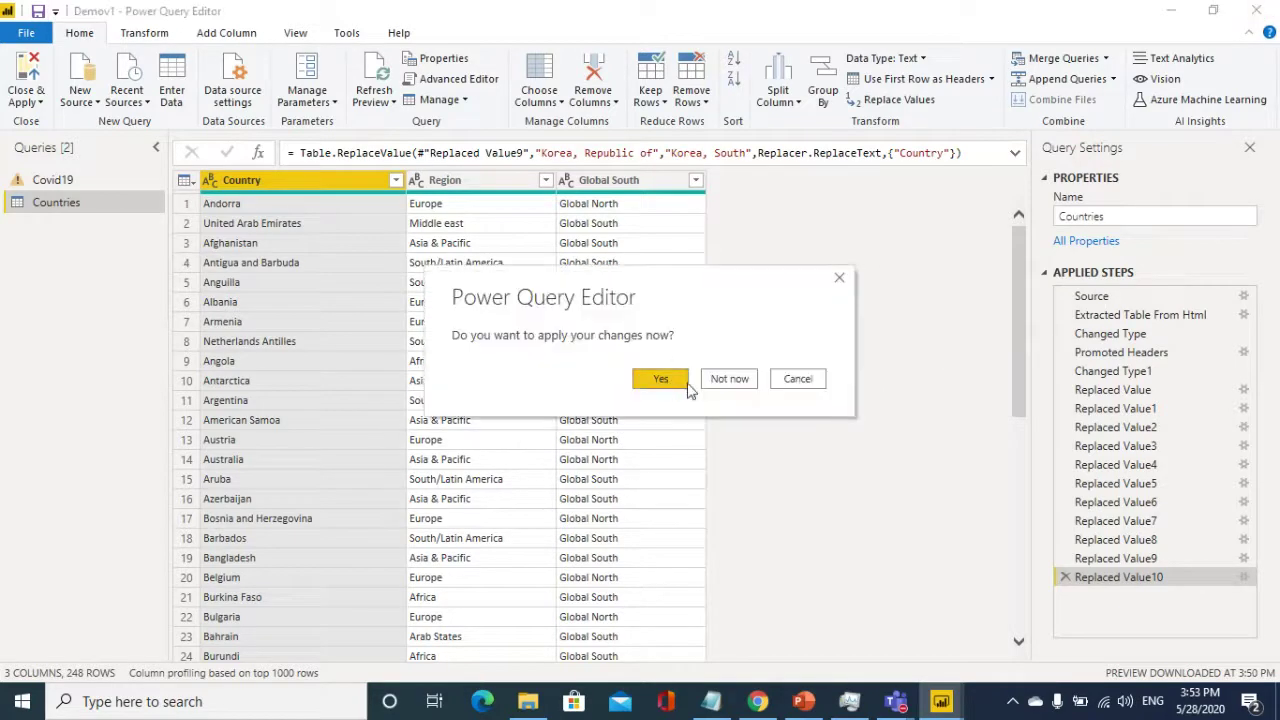
{"action": "left_click", "coordinate": [727, 390]}
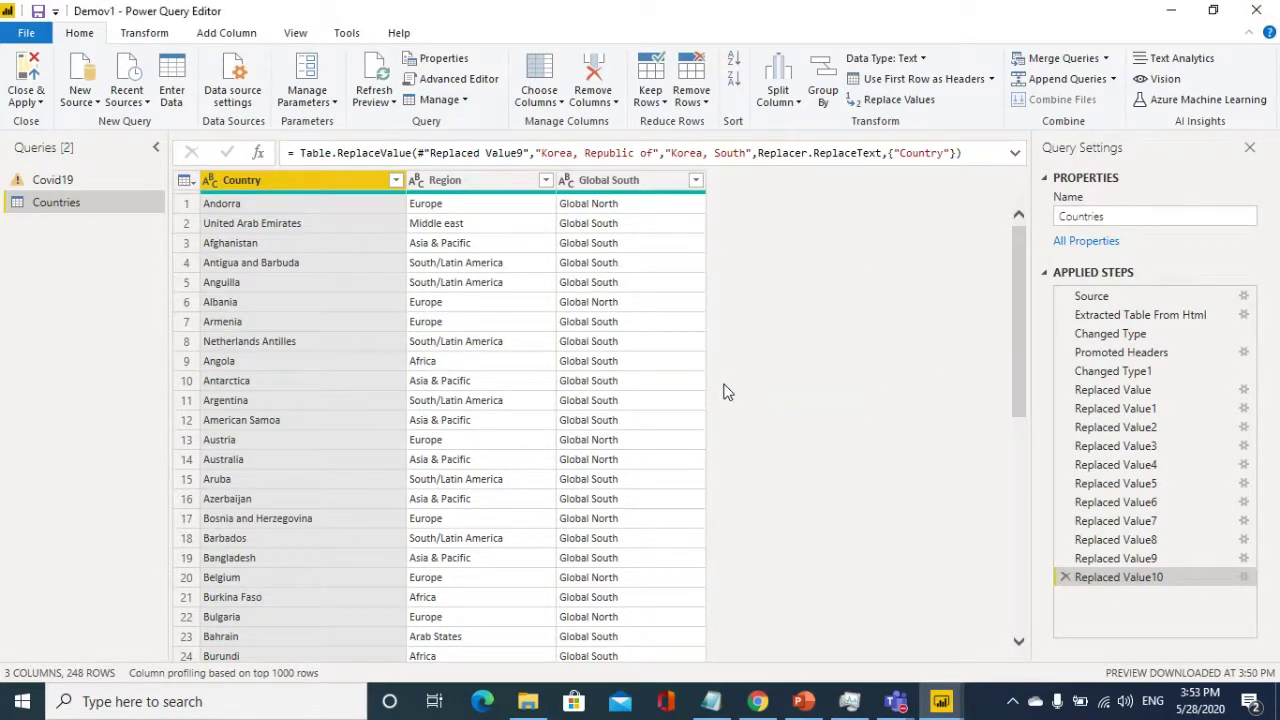
{"action": "left_click", "coordinate": [1257, 12]}
{"action": "left_click", "coordinate": [1260, 10]}
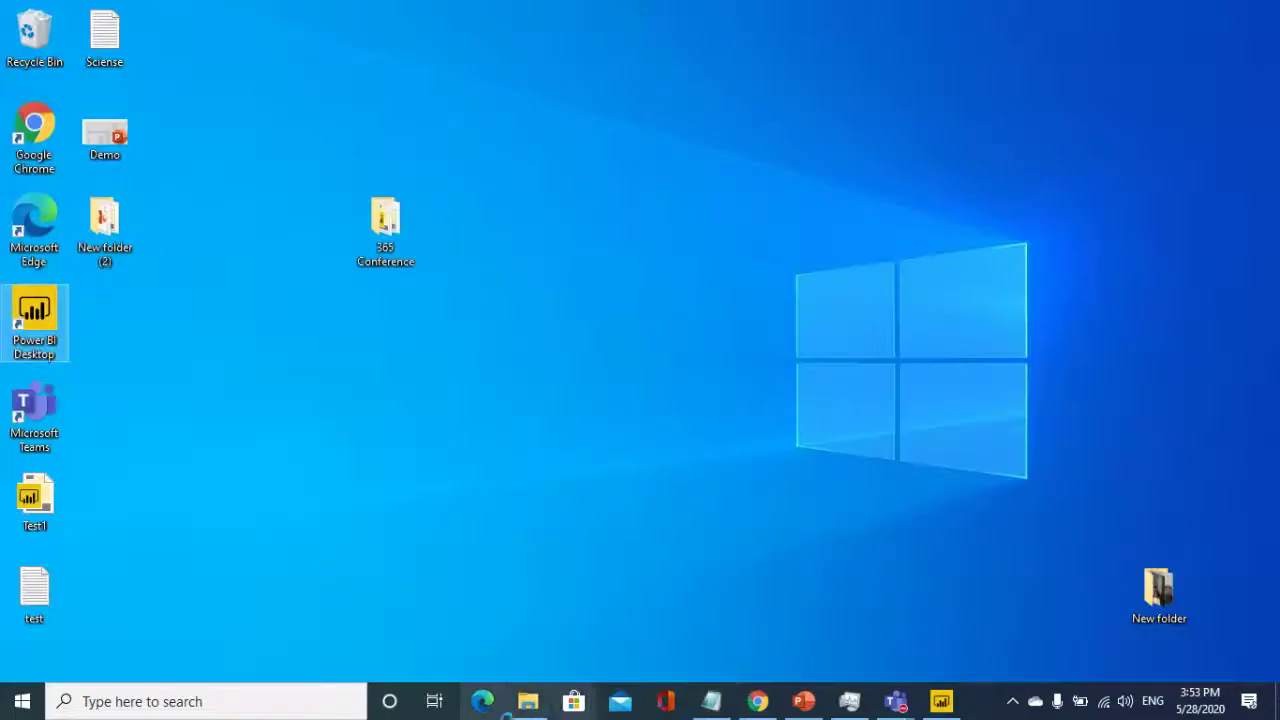
- Open the Test report from the 365 Conference folder on the desktop and minimize the folder window
{"action": "double_click", "coordinate": [408, 219]}
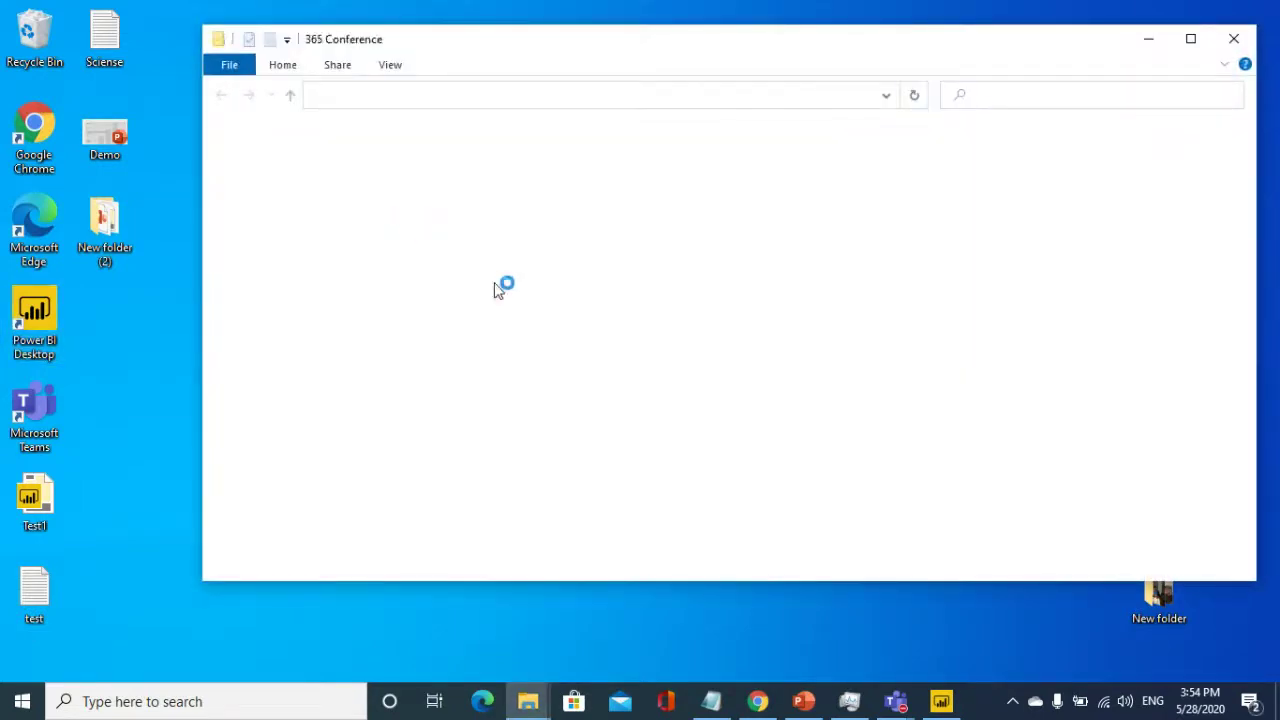
{"action": "double_click", "coordinate": [424, 302]}
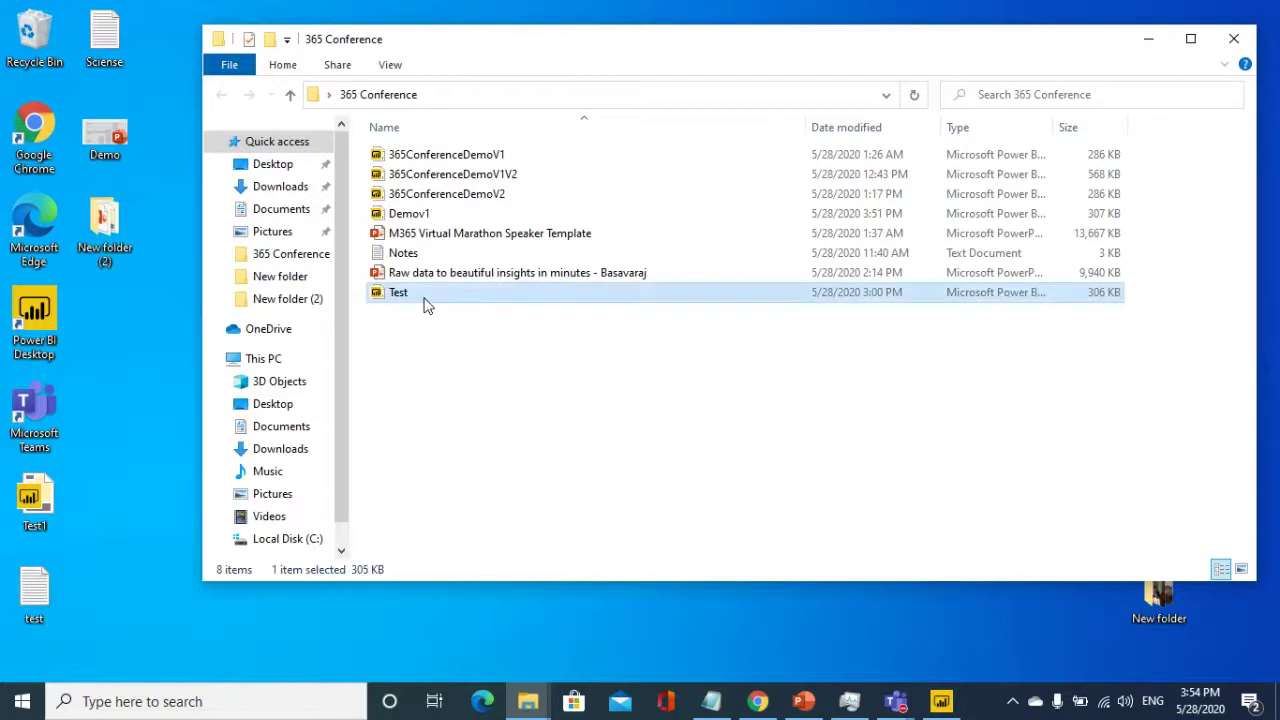
{"action": "left_click", "coordinate": [1150, 40]}
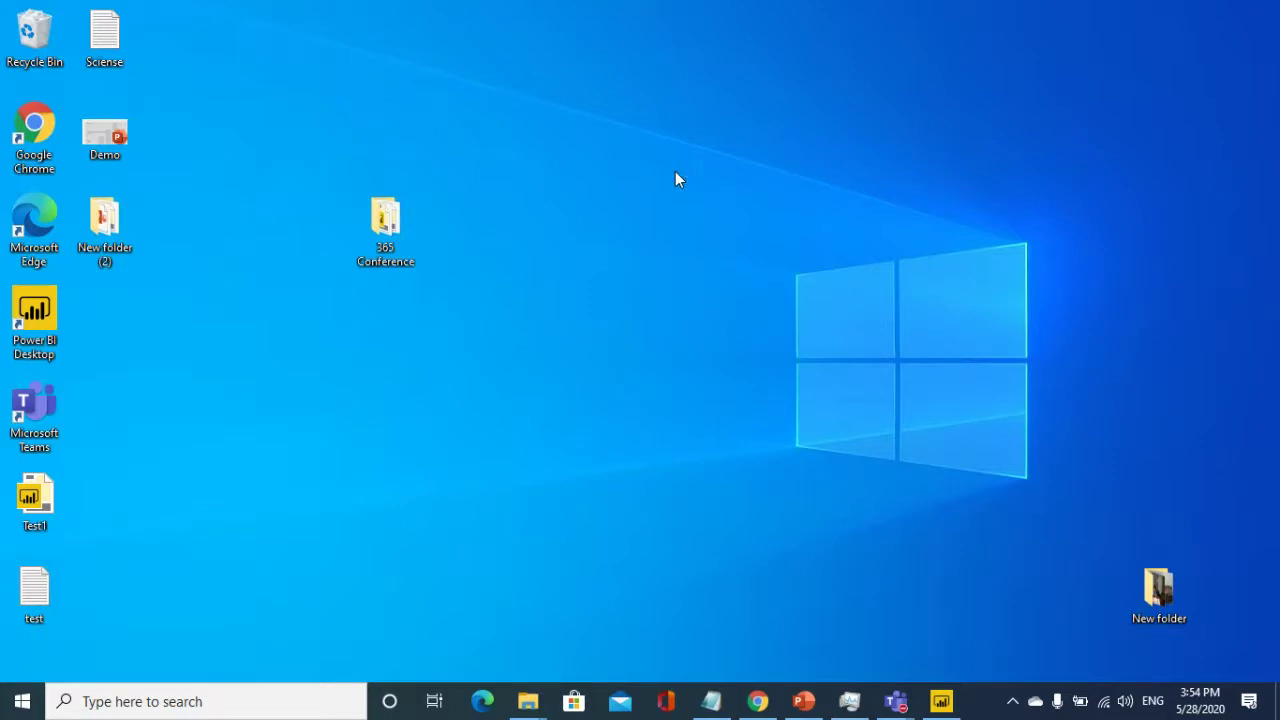
- Switch to the Demov1 report in Power BI Desktop and close it without saving
{"action": "mouse_move", "coordinate": [941, 701]}
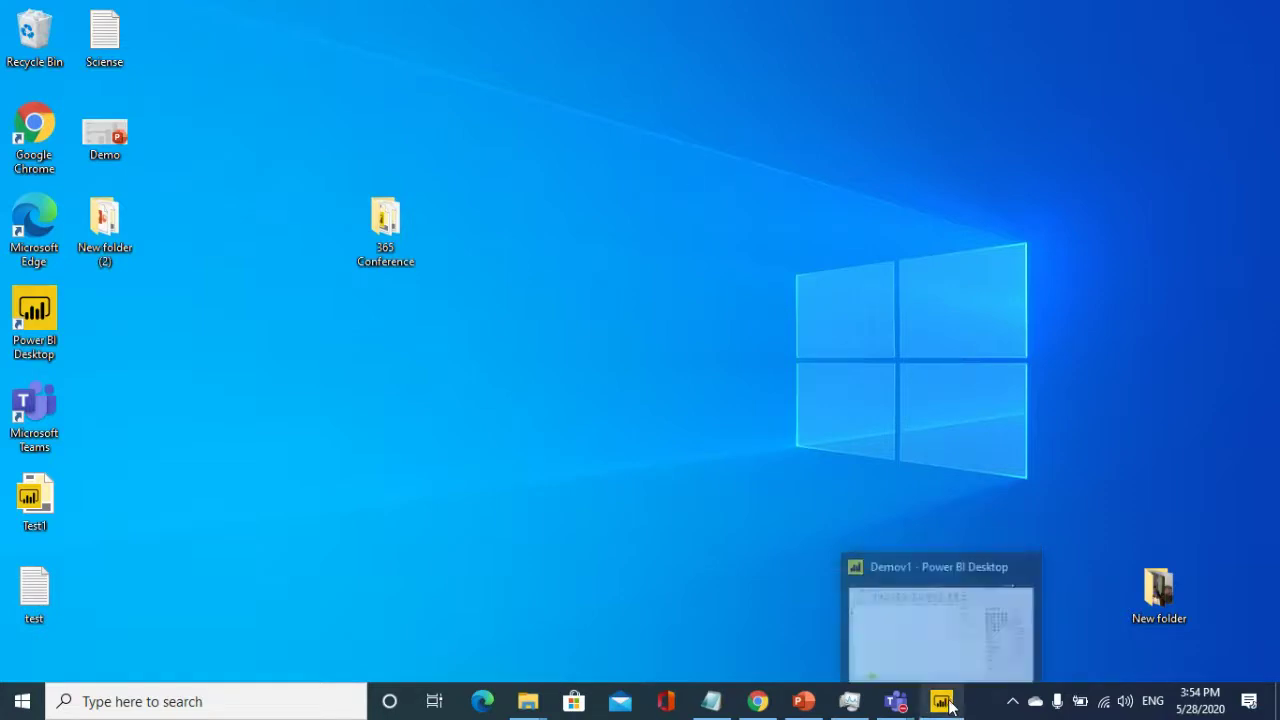
{"action": "mouse_move", "coordinate": [911, 631]}
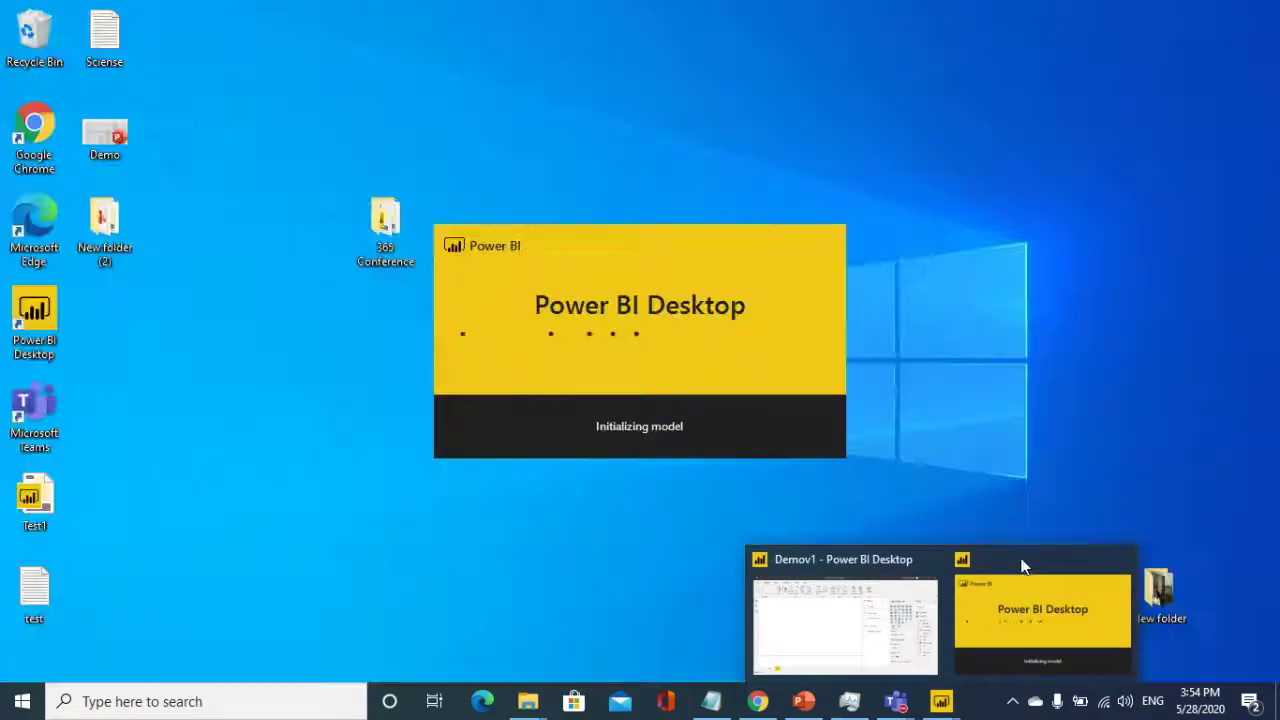
{"action": "left_click", "coordinate": [836, 606]}
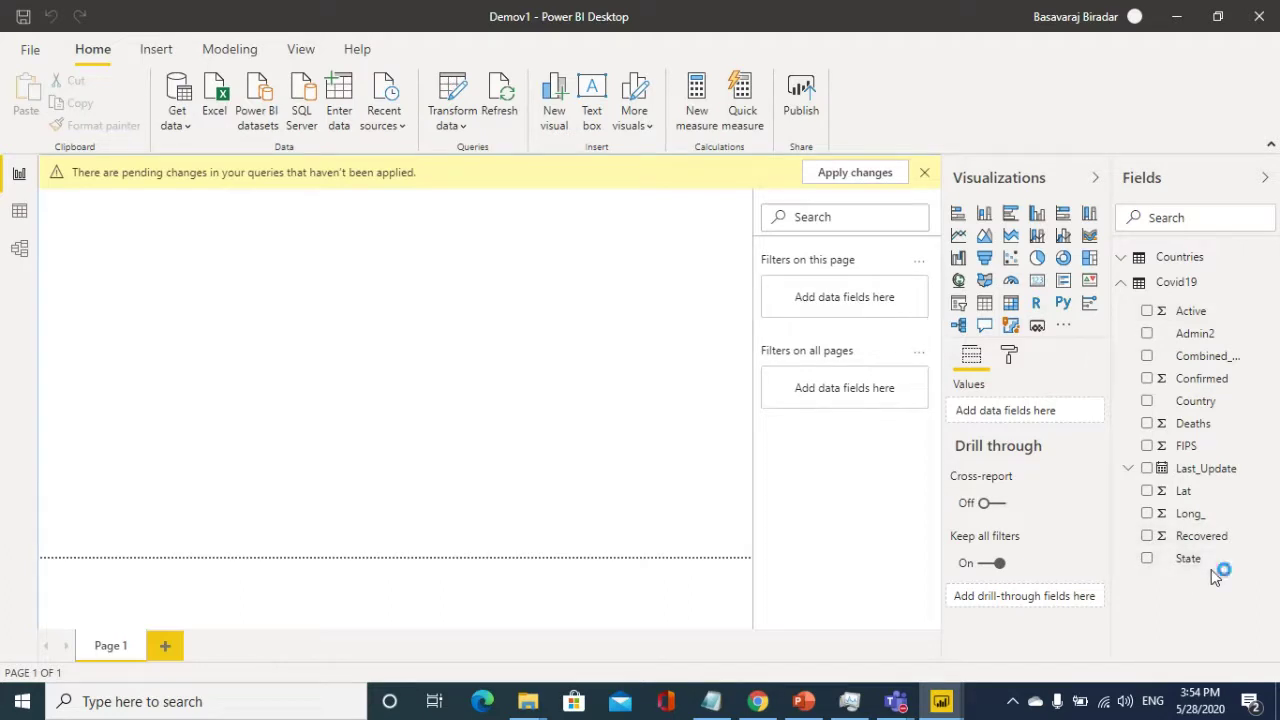
{"action": "left_click", "coordinate": [1270, 30]}
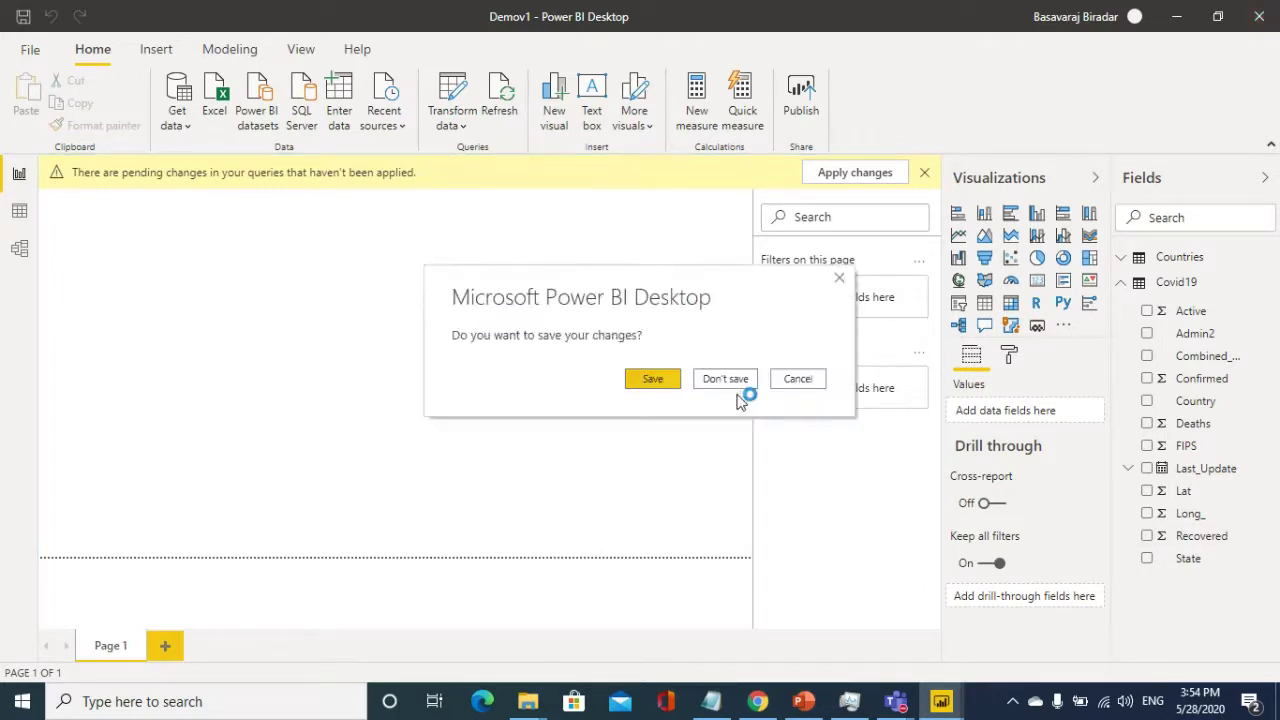
{"action": "left_click", "coordinate": [742, 386]}
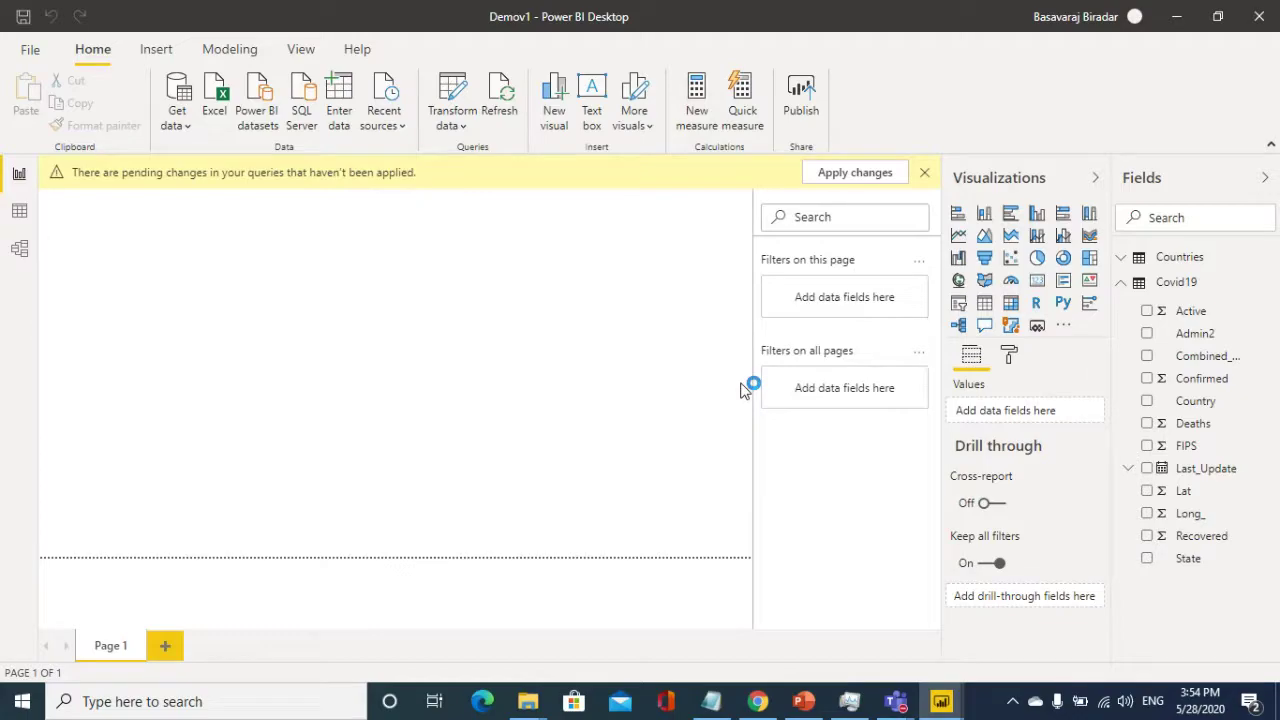
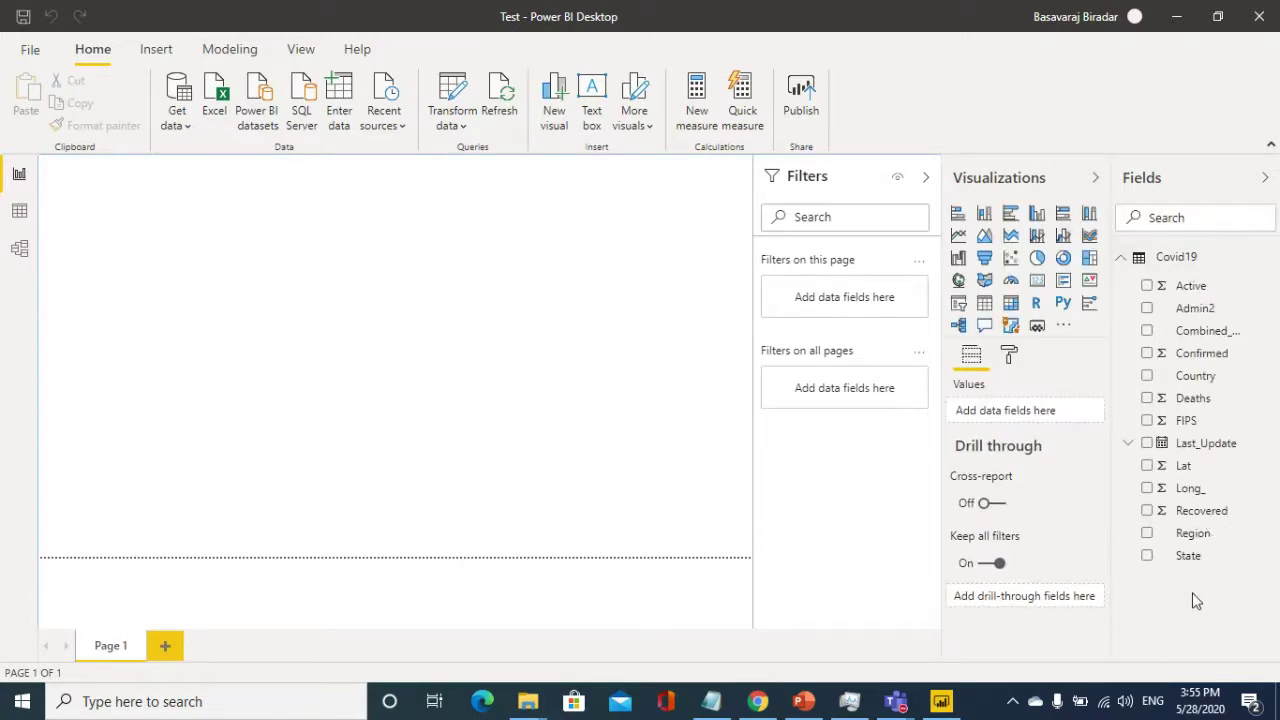
- Collapse the Filters pane and add a map visual with Country as location and Confirmed as bubble size
{"action": "left_click", "coordinate": [929, 183]}
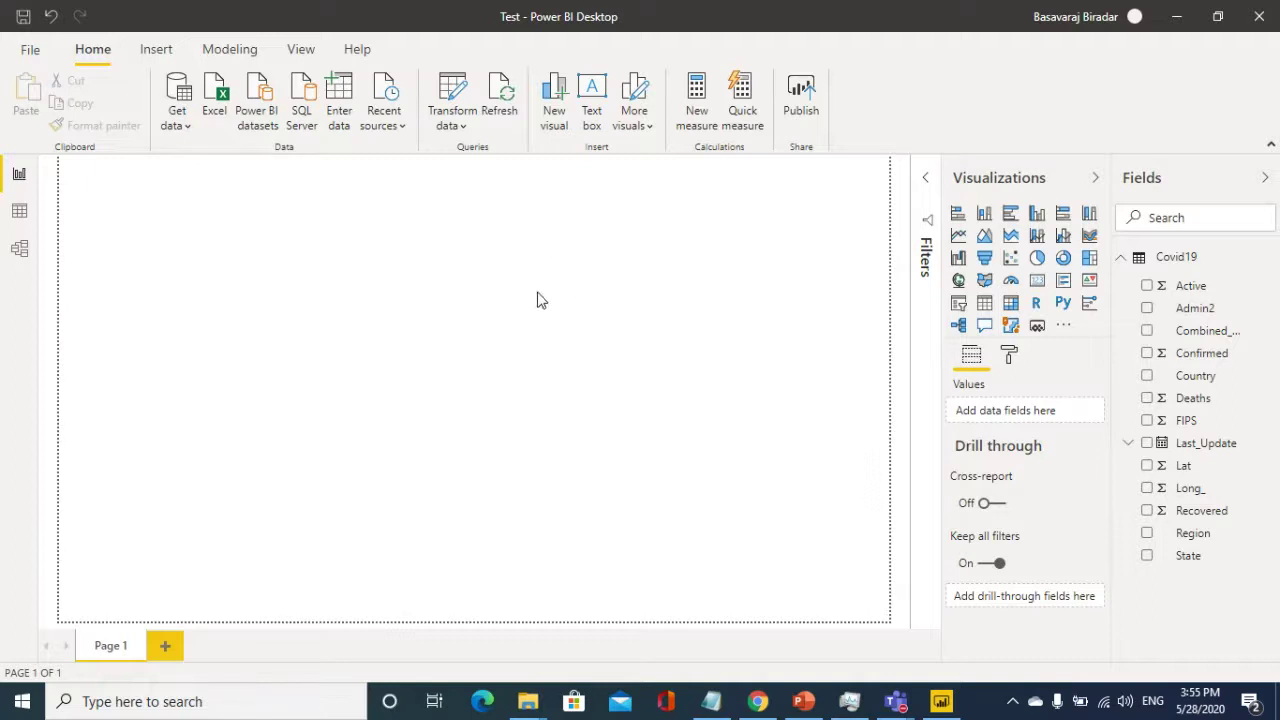
{"action": "left_click", "coordinate": [959, 283]}
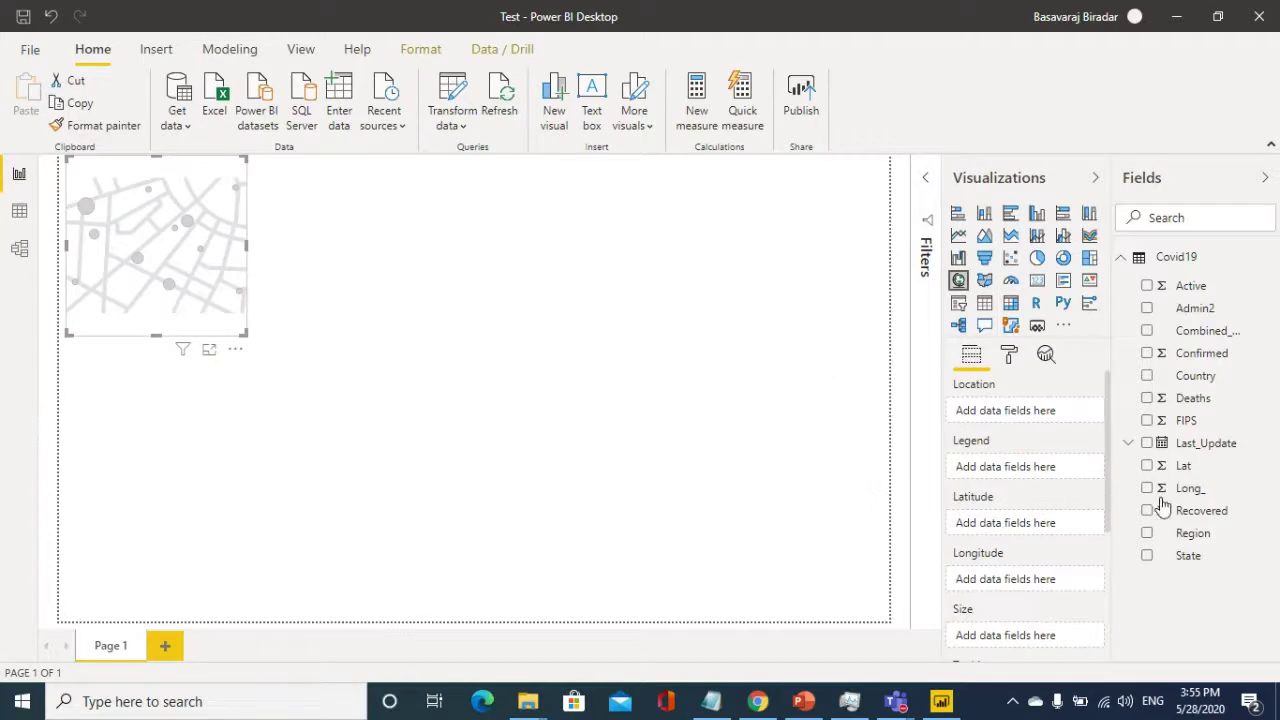
{"action": "left_click", "coordinate": [1147, 376]}
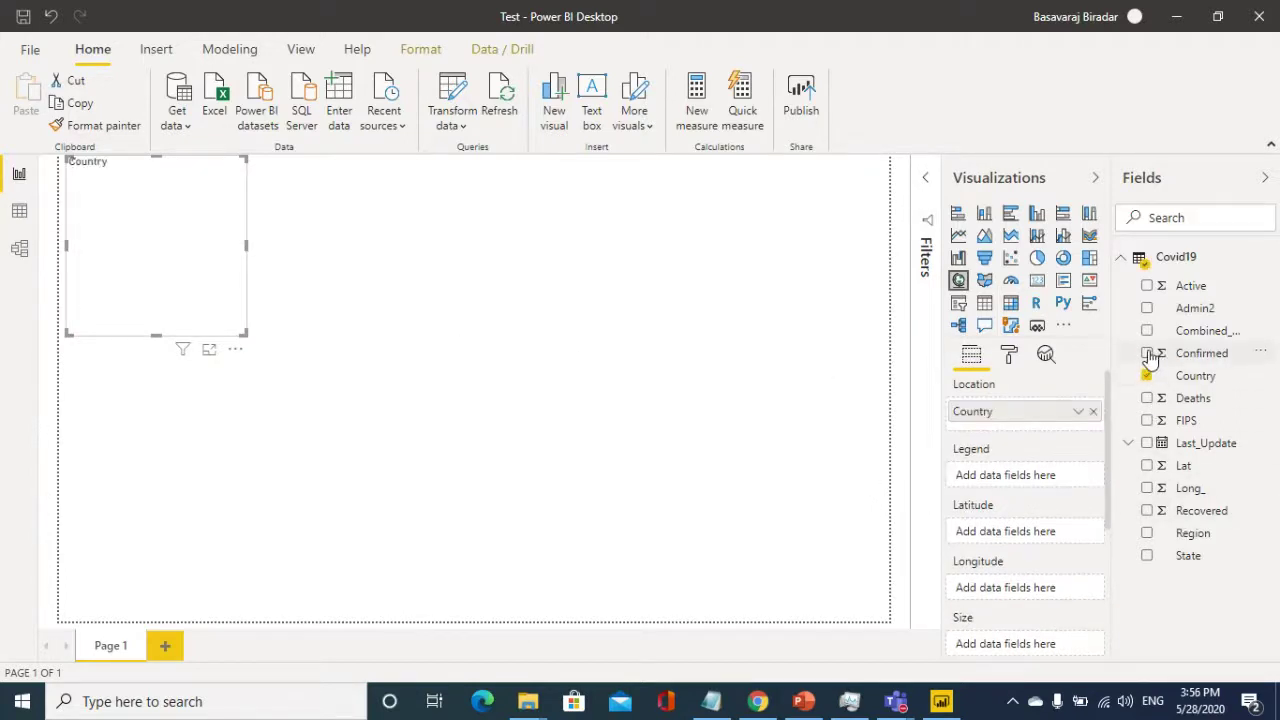
{"action": "left_click", "coordinate": [1147, 354]}
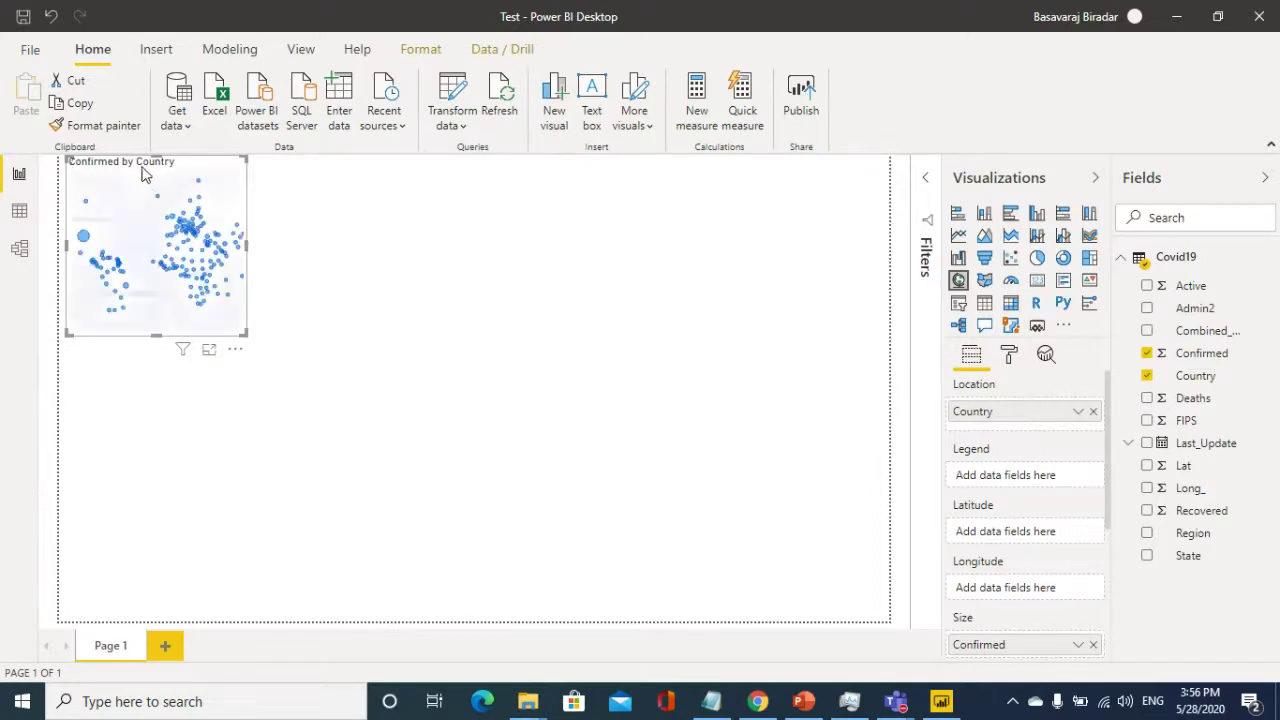
- Move the Confirmed by Country map to the report page's lower-right area and enlarge it to fill that corner
{"action": "left_click_drag", "start_coordinate": [140, 170], "coordinate": [646, 255]}
{"action": "left_click_drag", "start_coordinate": [753, 420], "coordinate": [888, 628]}
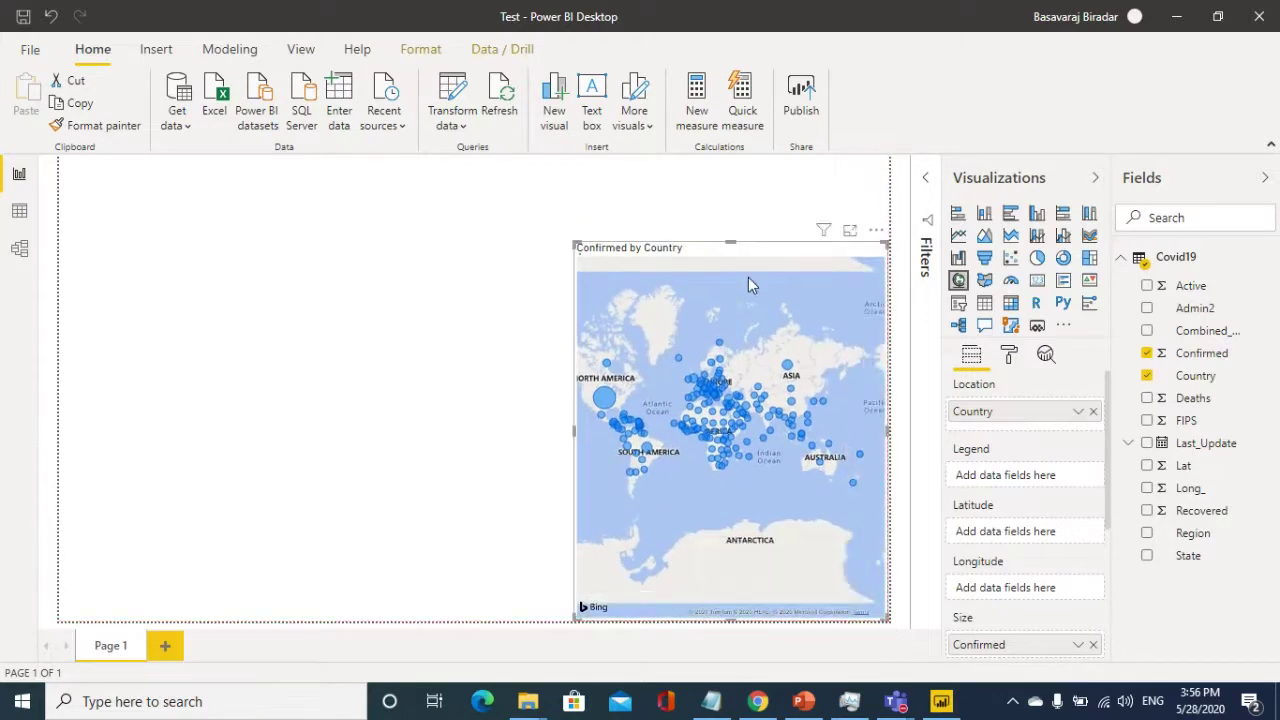
{"action": "mouse_move", "coordinate": [730, 243]}
{"action": "left_mouse_down"}
{"action": "mouse_move", "coordinate": [729, 222]}
{"action": "mouse_move", "coordinate": [735, 231]}
{"action": "left_mouse_up"}
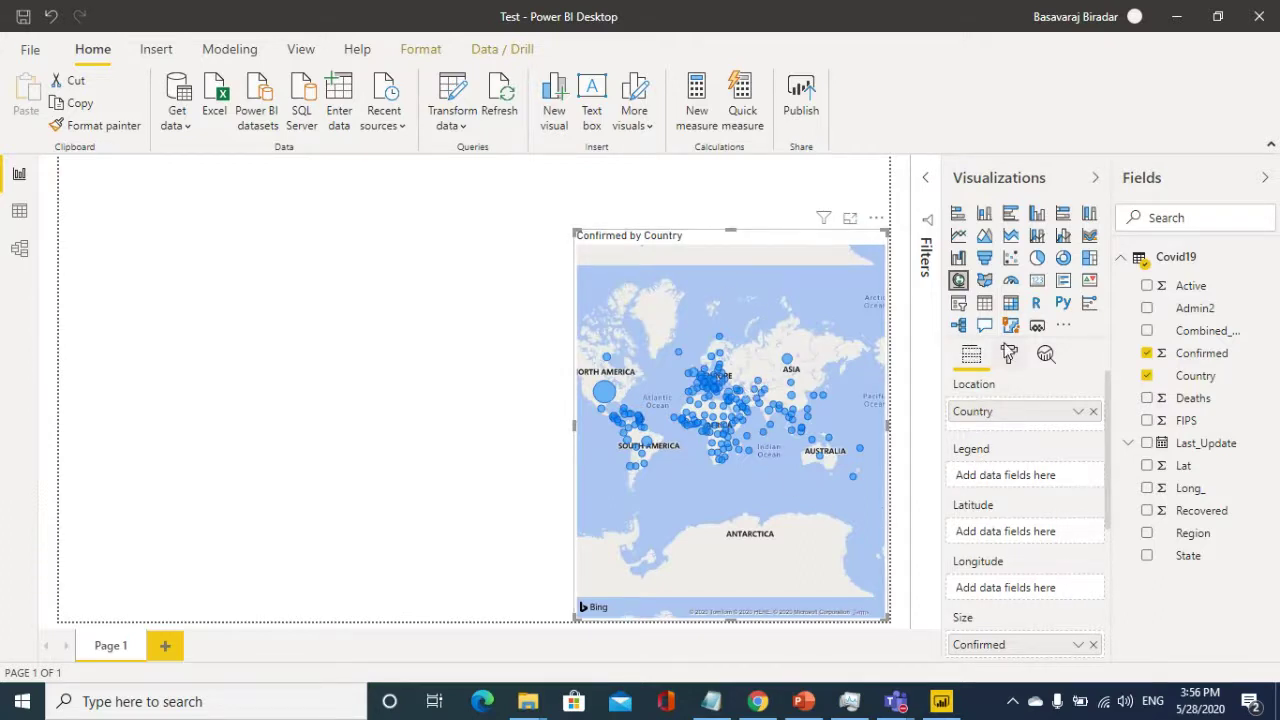
- Turn off the map's title and enable its zoom buttons, leaving auto zoom on
{"action": "left_click", "coordinate": [1008, 357]}
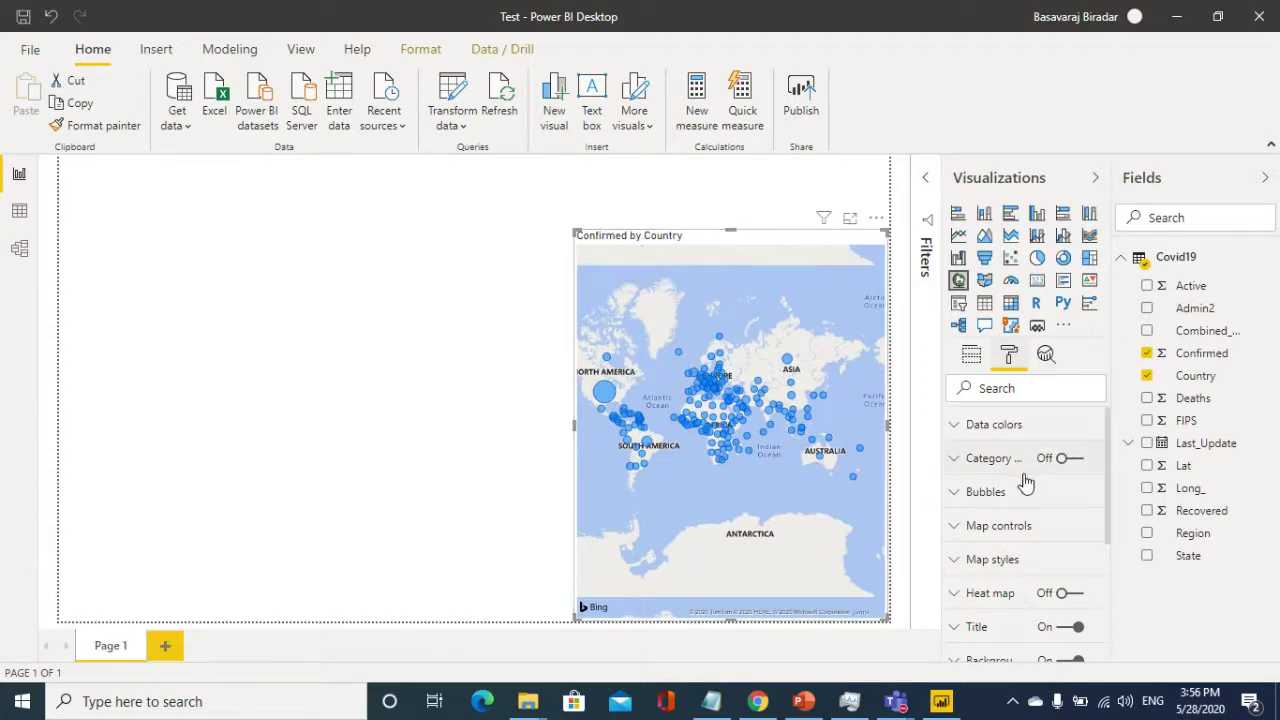
{"action": "scroll", "coordinate": [1020, 505], "scroll_direction": "down", "scroll_amount": 3}
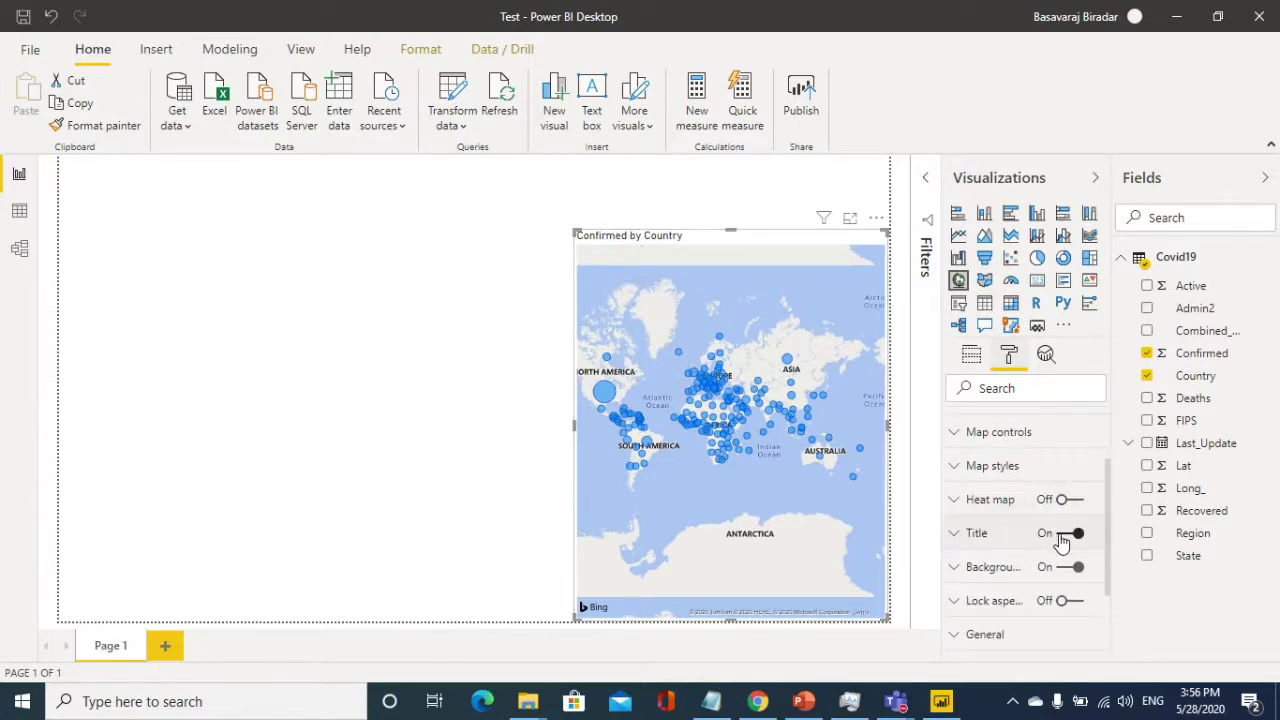
{"action": "left_click", "coordinate": [1066, 533]}
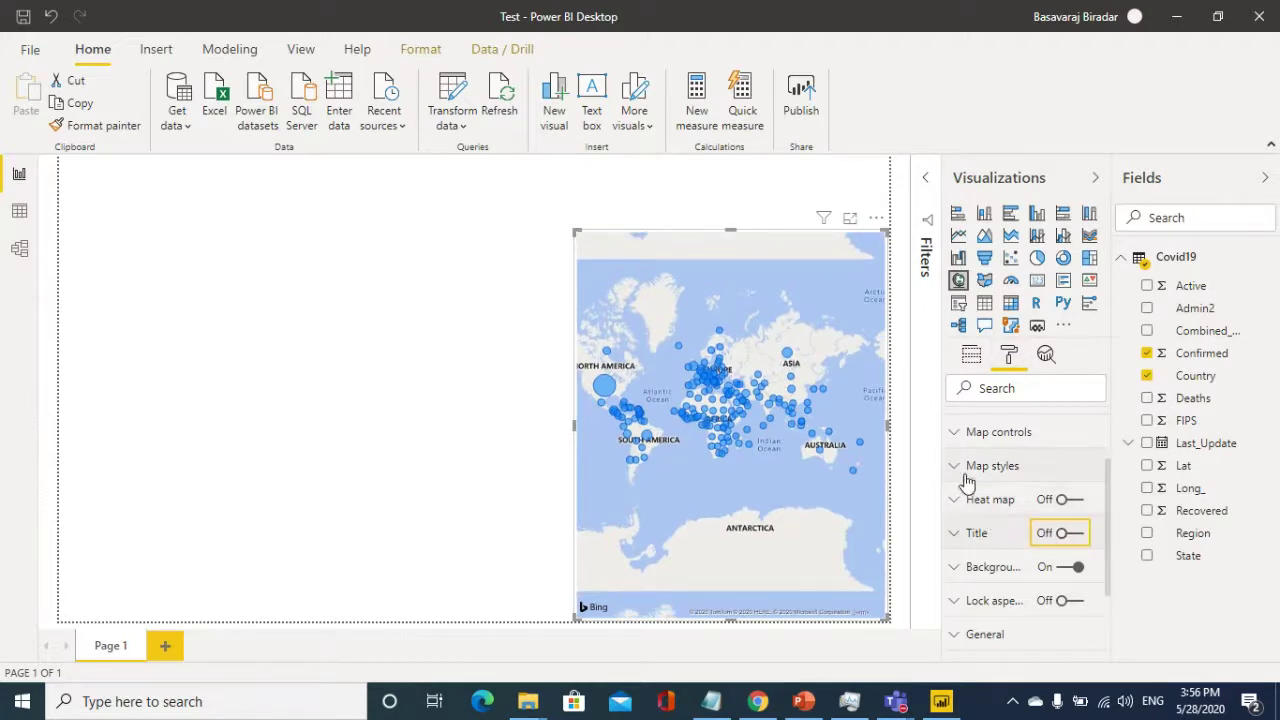
{"action": "left_click", "coordinate": [960, 438]}
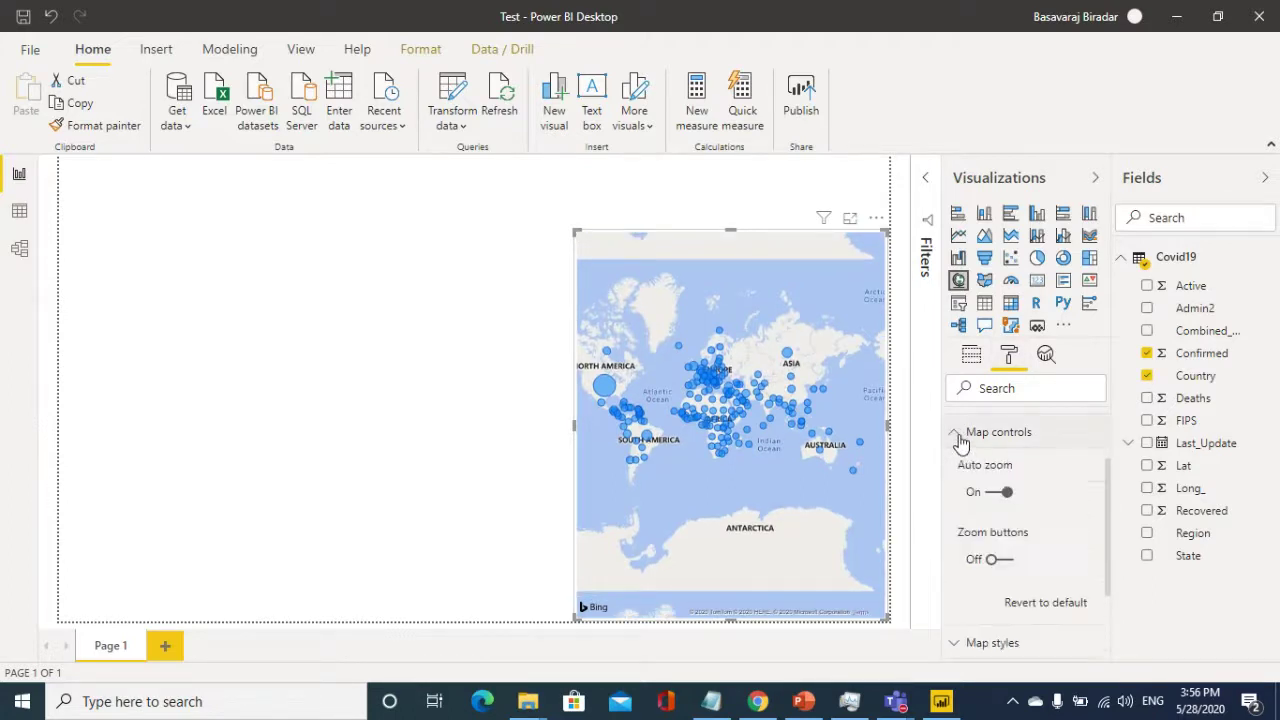
{"action": "left_click", "coordinate": [1000, 560]}
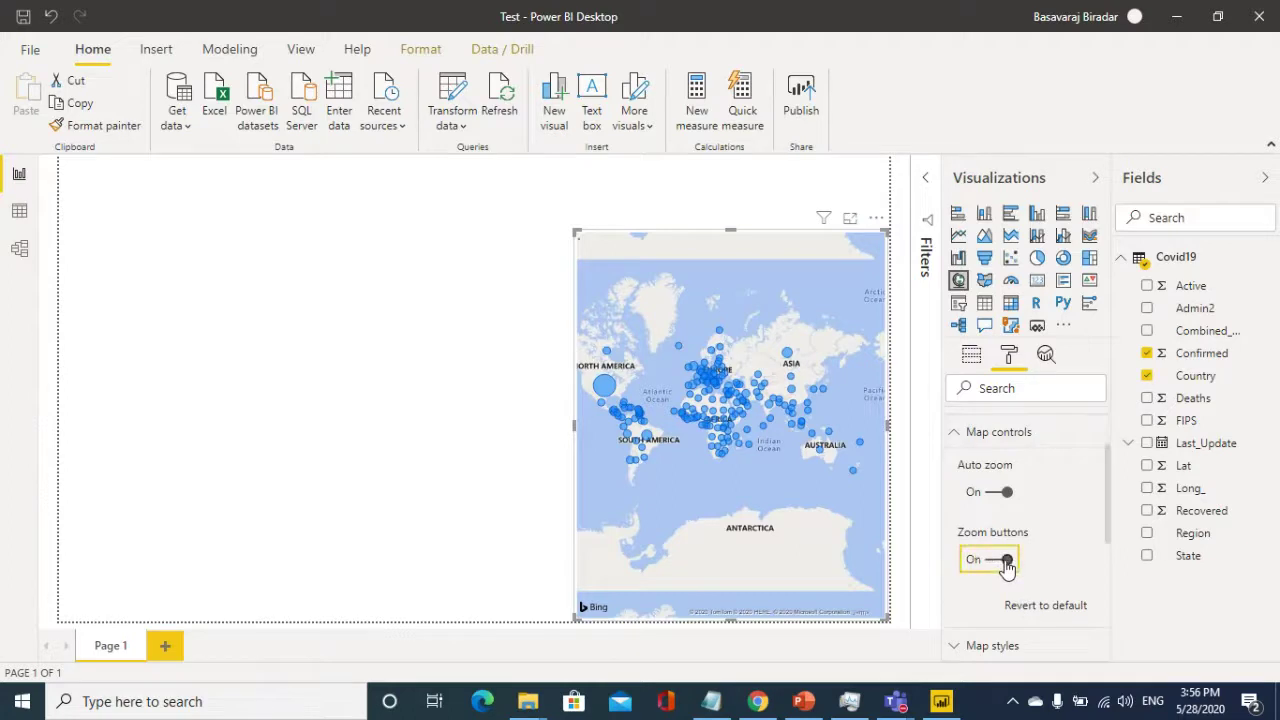
- Widen the map toward the middle of the report page and add Deaths and Recovered to its tooltips
{"action": "left_click_drag", "start_coordinate": [576, 432], "coordinate": [528, 432]}
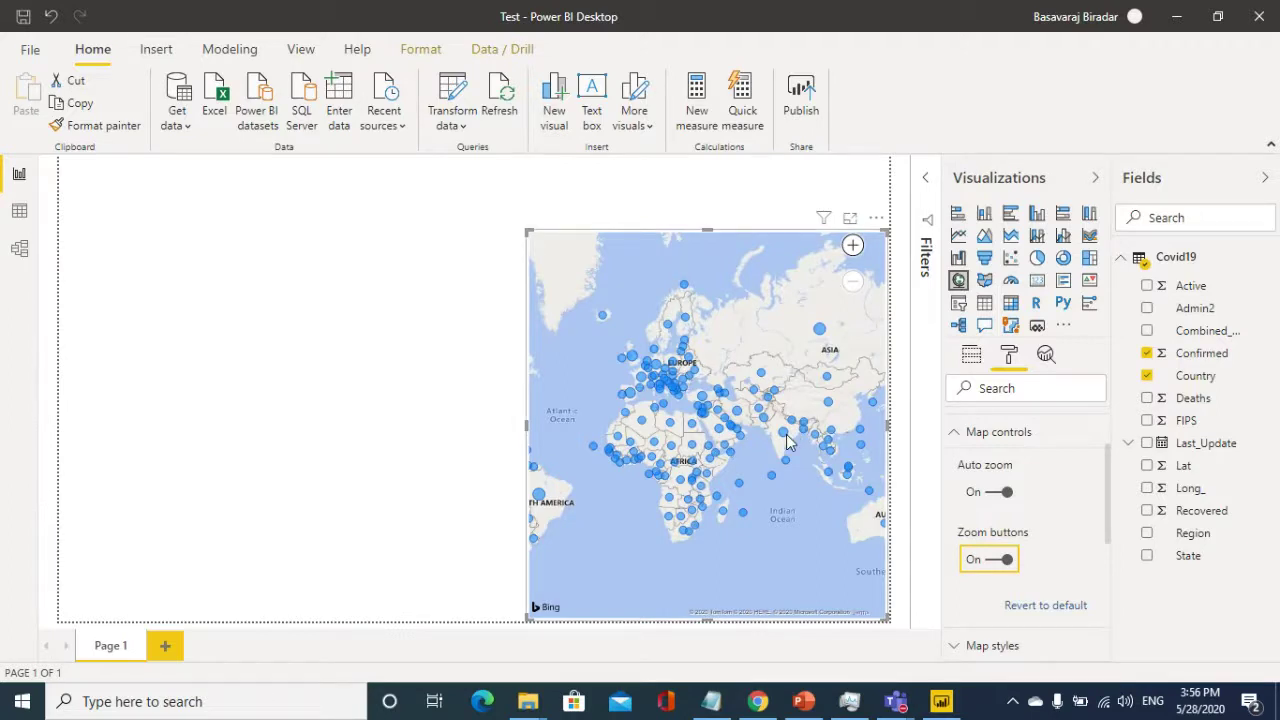
{"action": "mouse_move", "coordinate": [786, 440]}
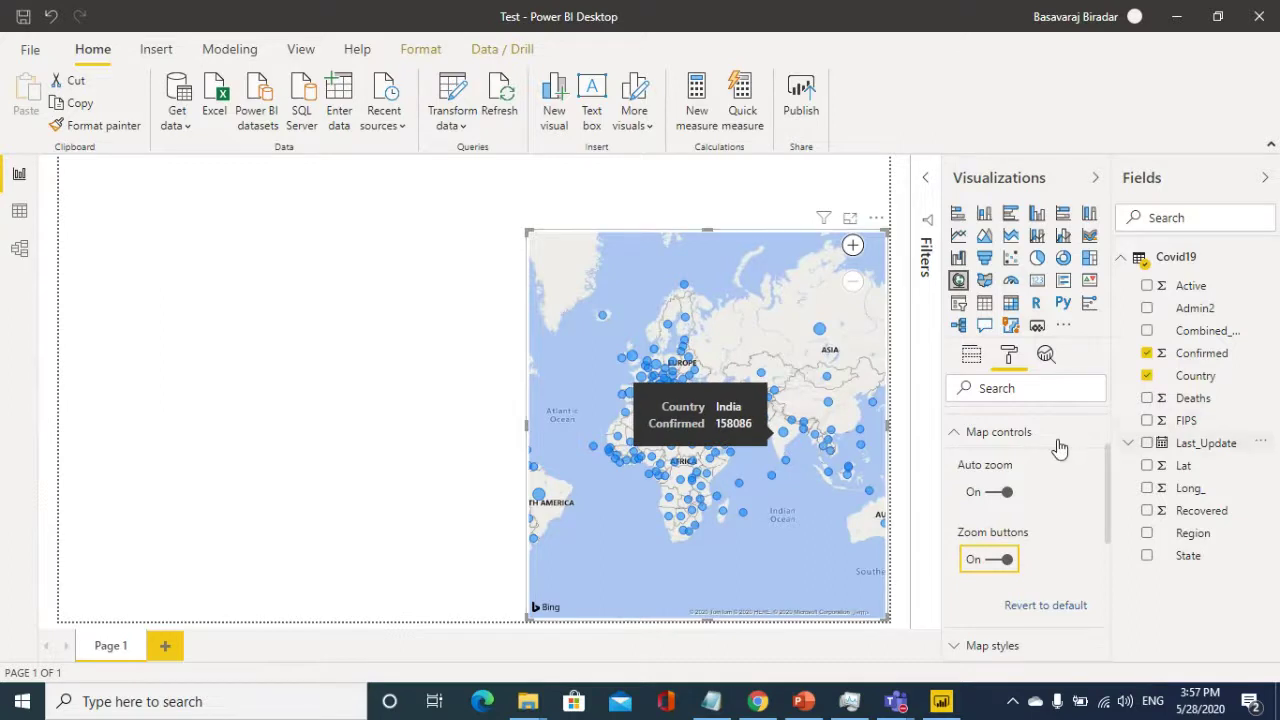
{"action": "left_click", "coordinate": [976, 357]}
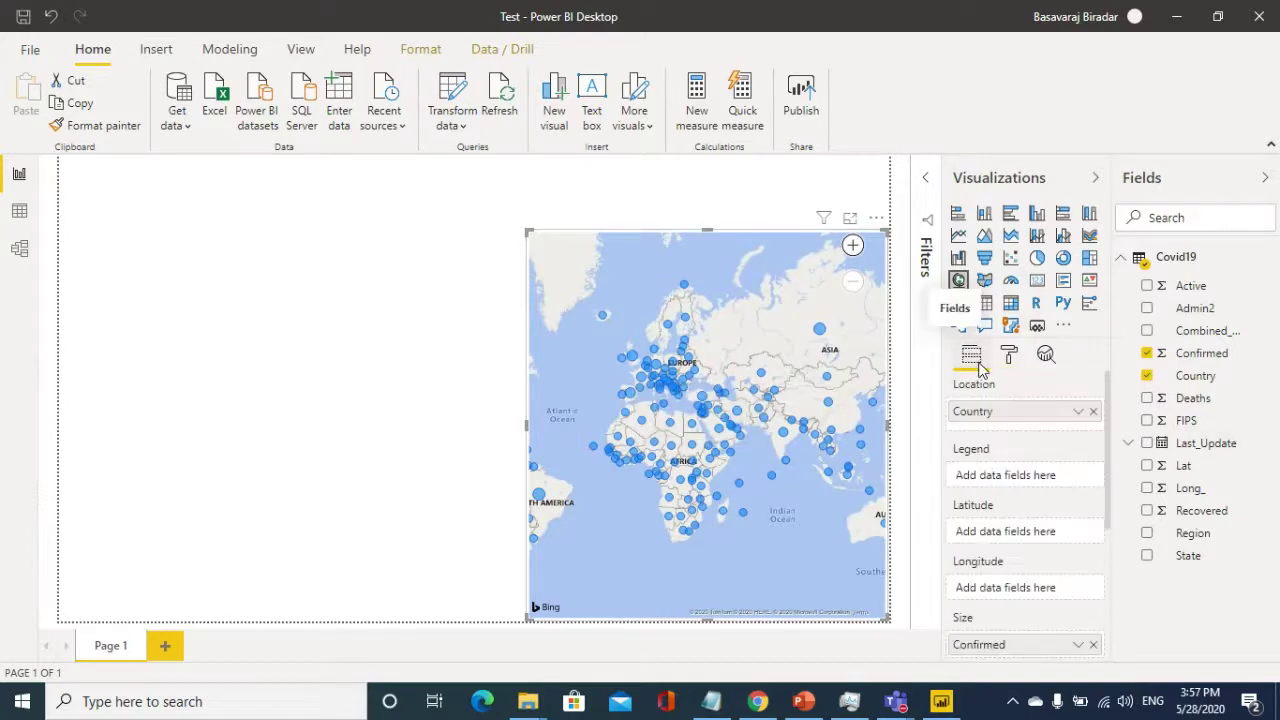
{"action": "scroll", "coordinate": [1022, 470], "scroll_direction": "down", "scroll_amount": 3}
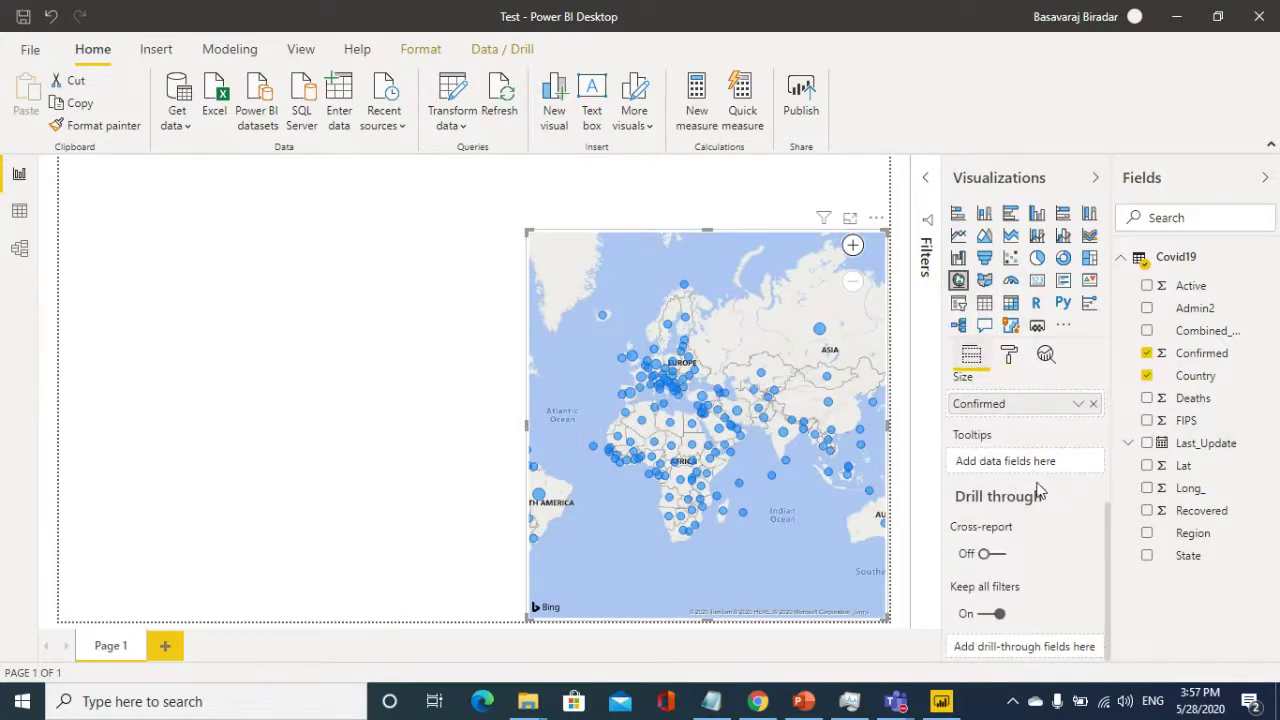
{"action": "left_click_drag", "start_coordinate": [1192, 398], "coordinate": [1020, 461]}
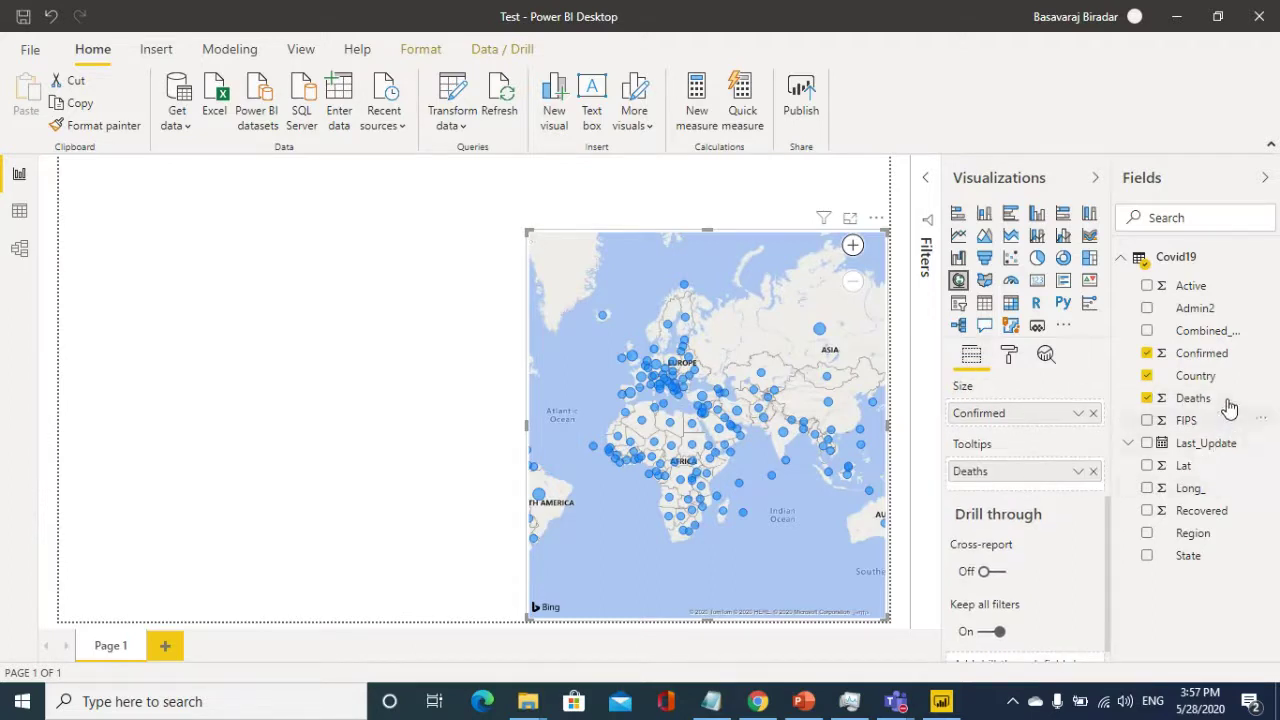
{"action": "left_click_drag", "start_coordinate": [1205, 512], "coordinate": [1050, 497]}
{"action": "mouse_move", "coordinate": [1205, 512]}
{"action": "left_mouse_down"}
{"action": "mouse_move", "coordinate": [1005, 515]}
{"action": "mouse_move", "coordinate": [1029, 492]}
{"action": "left_mouse_up"}
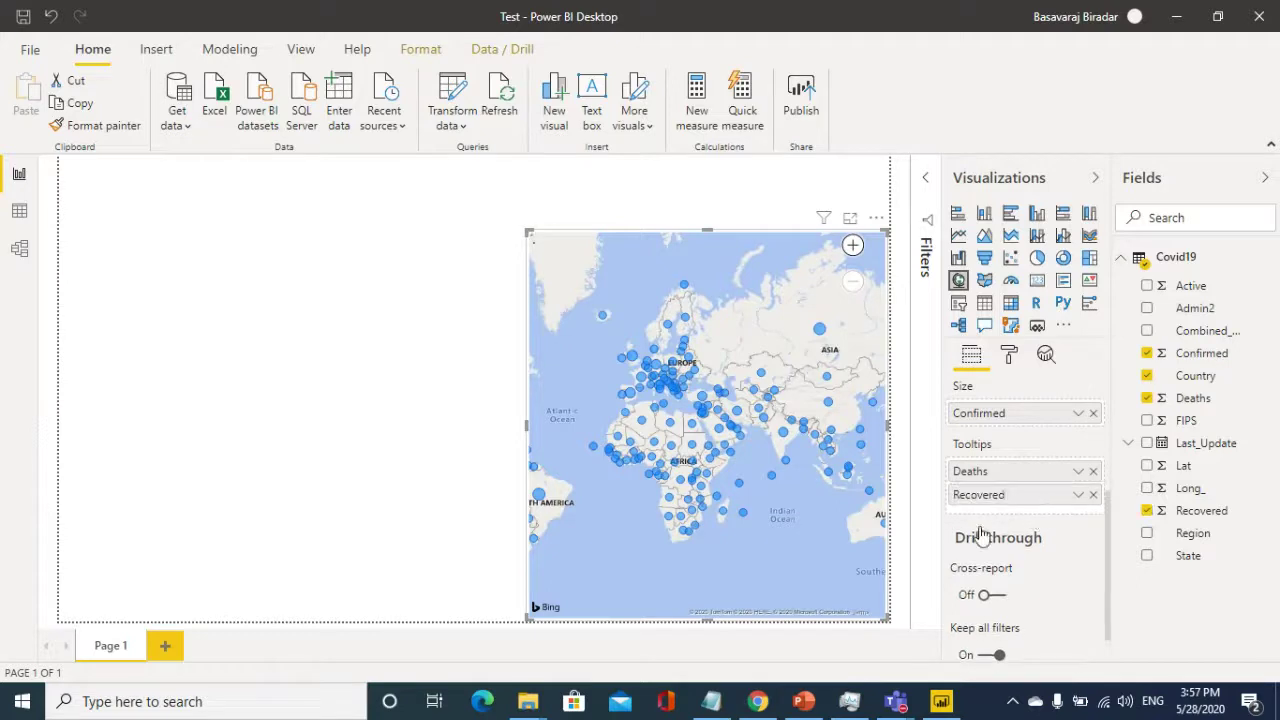
{"action": "mouse_move", "coordinate": [786, 440]}
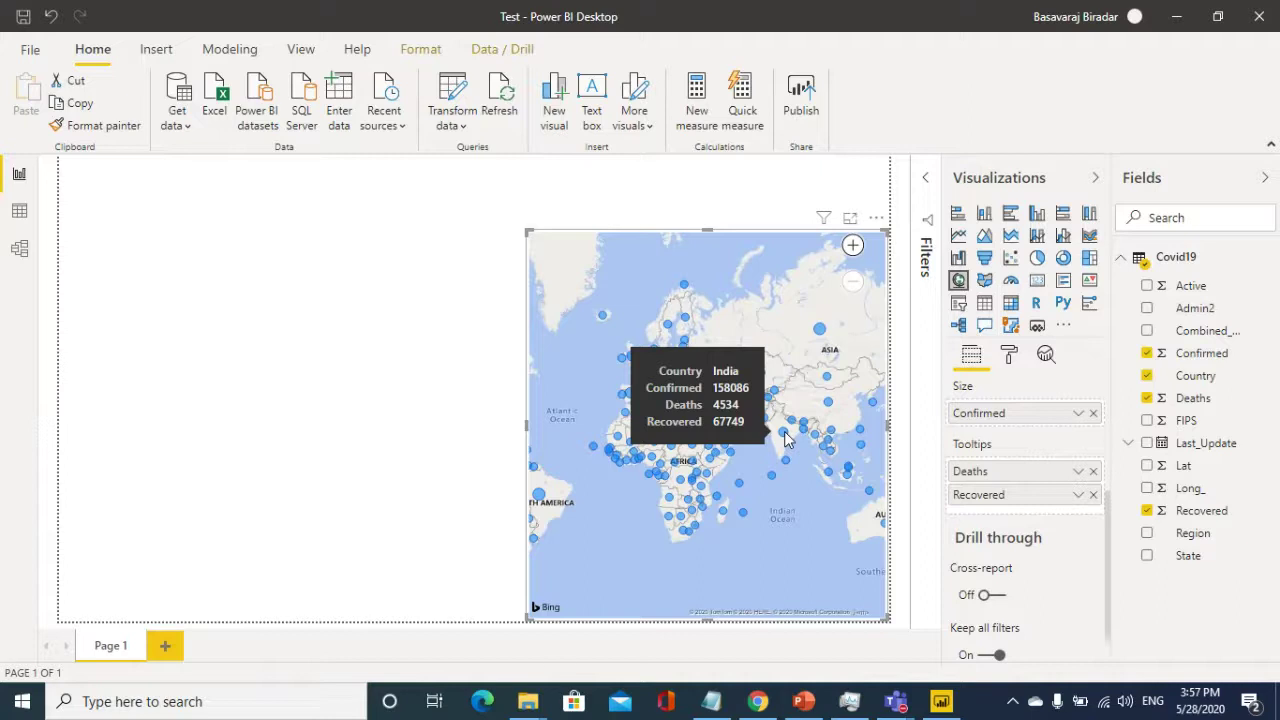
- Deselect the map and import the Word Cloud custom visual from AppSource into the report
{"action": "left_click", "coordinate": [230, 320]}
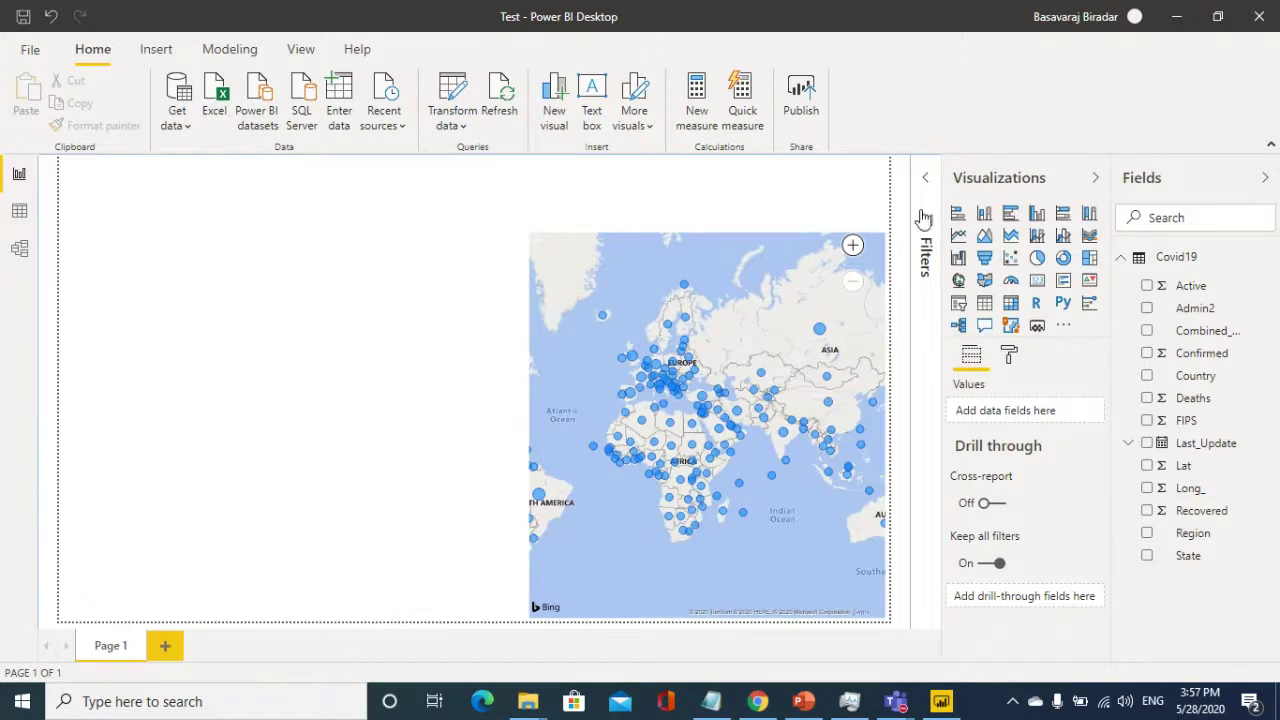
{"action": "left_click", "coordinate": [1064, 330]}
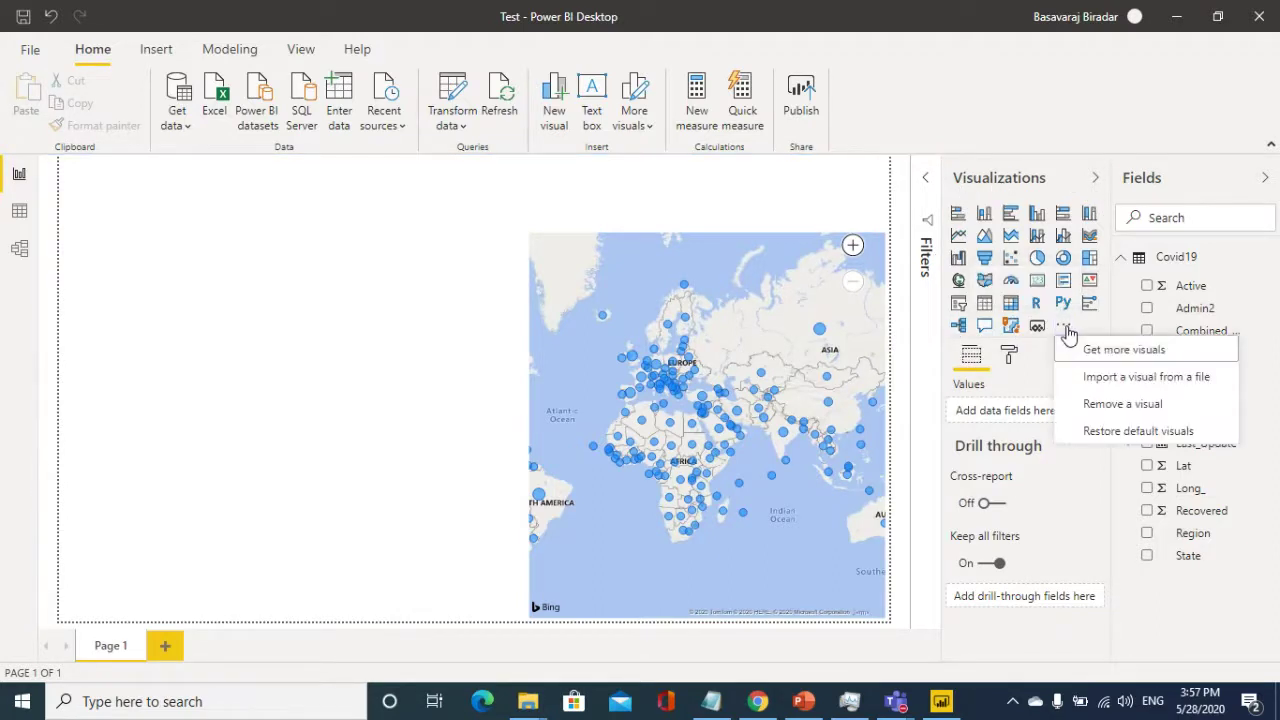
{"action": "left_click", "coordinate": [1125, 352]}
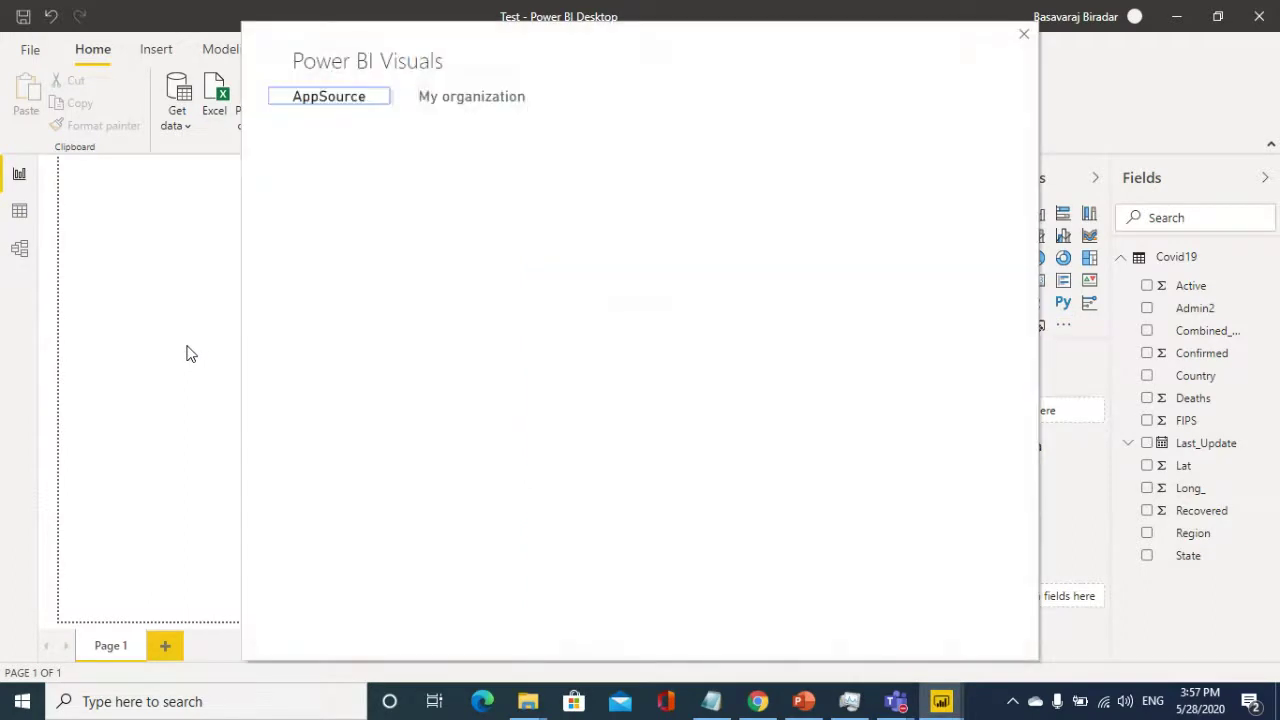
{"action": "left_click", "coordinate": [362, 170]}
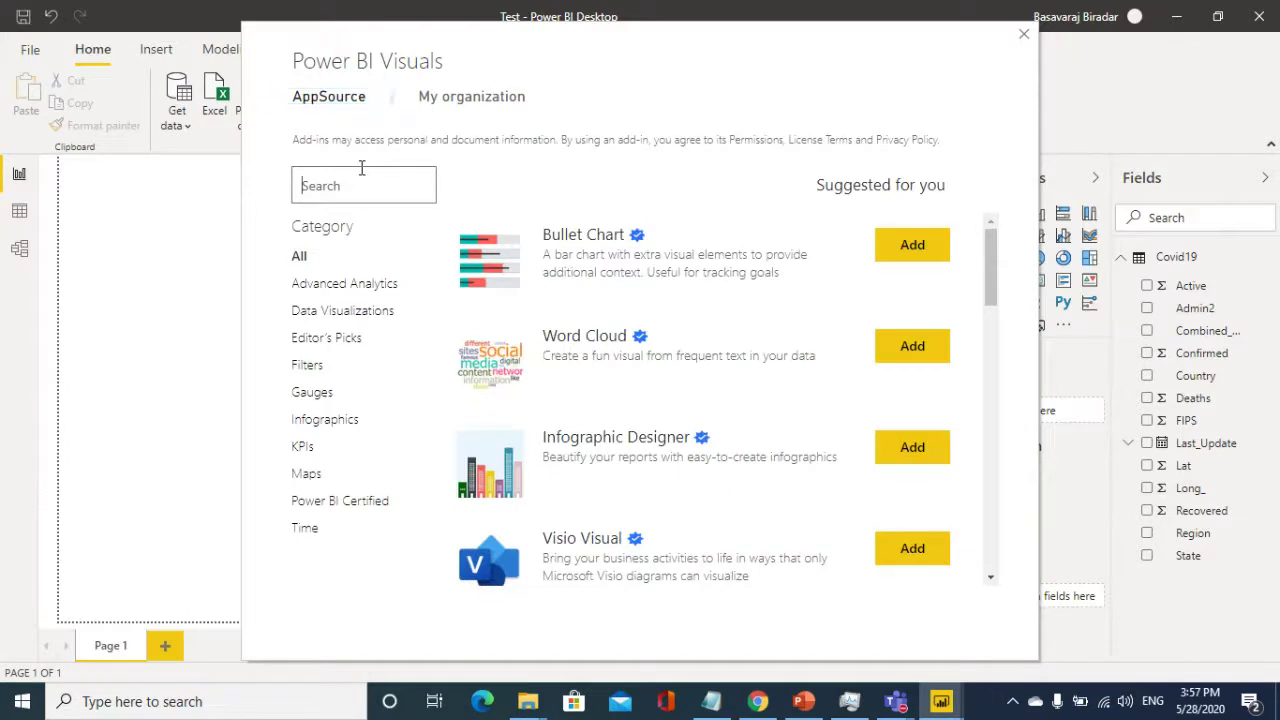
{"action": "left_click", "coordinate": [921, 358]}
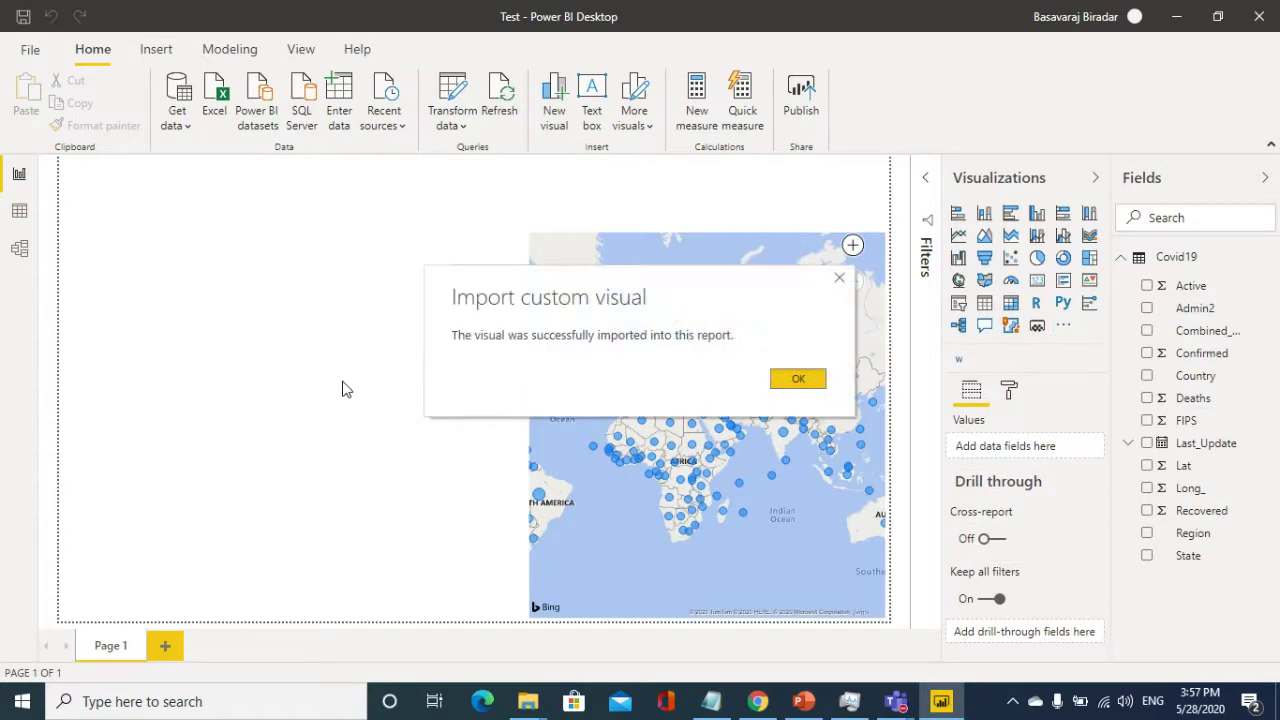
{"action": "left_click", "coordinate": [809, 382]}
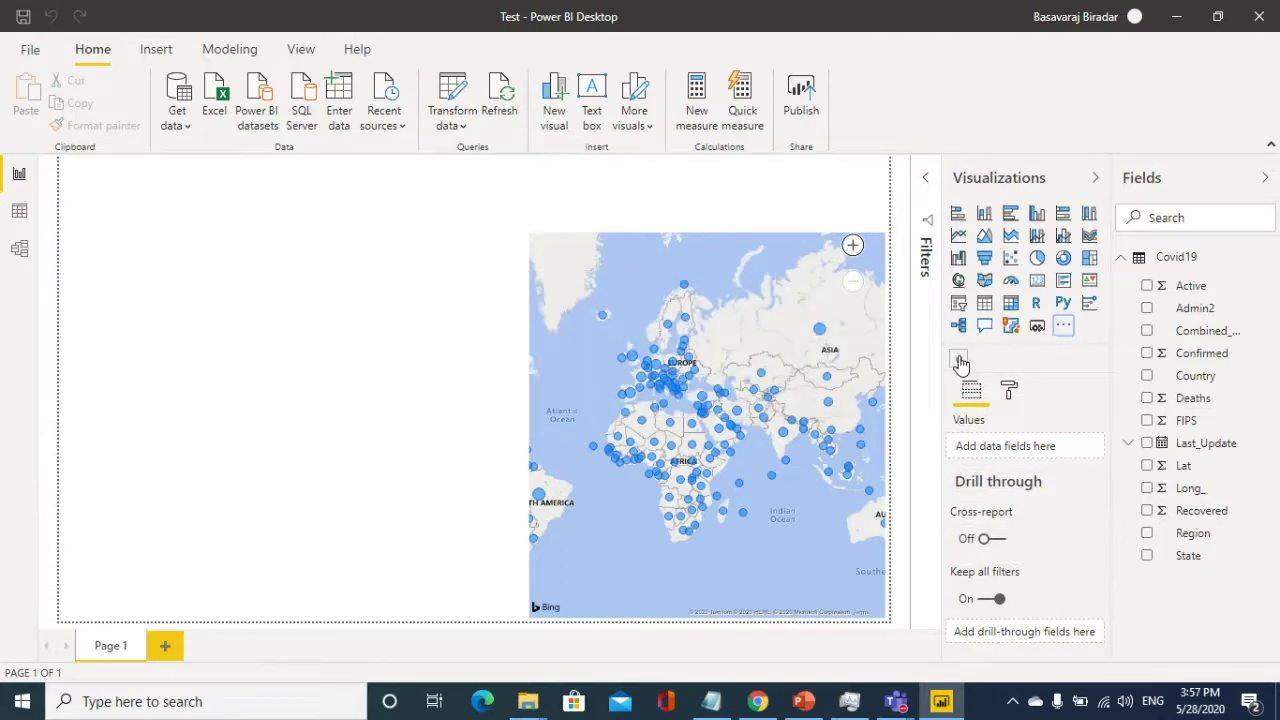
- Add a Word Cloud visual to the page with Country as category and Confirmed as values
{"action": "left_click", "coordinate": [959, 360]}
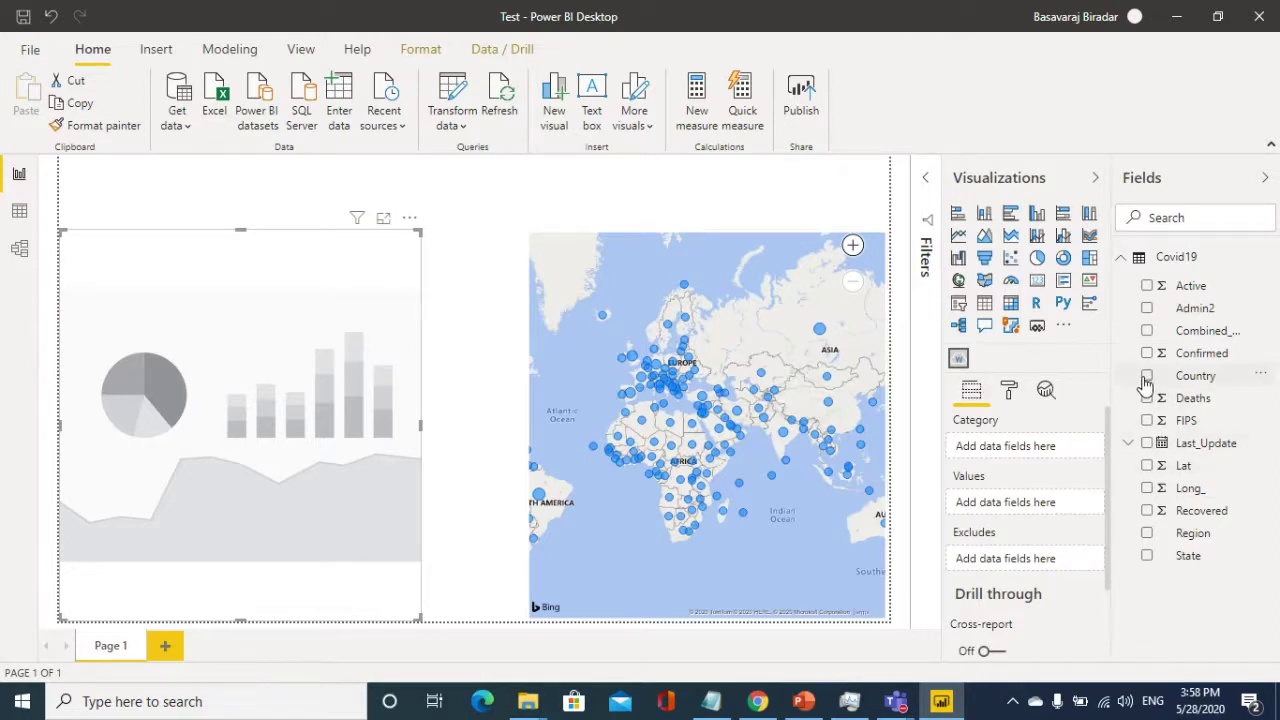
{"action": "left_click", "coordinate": [1147, 376]}
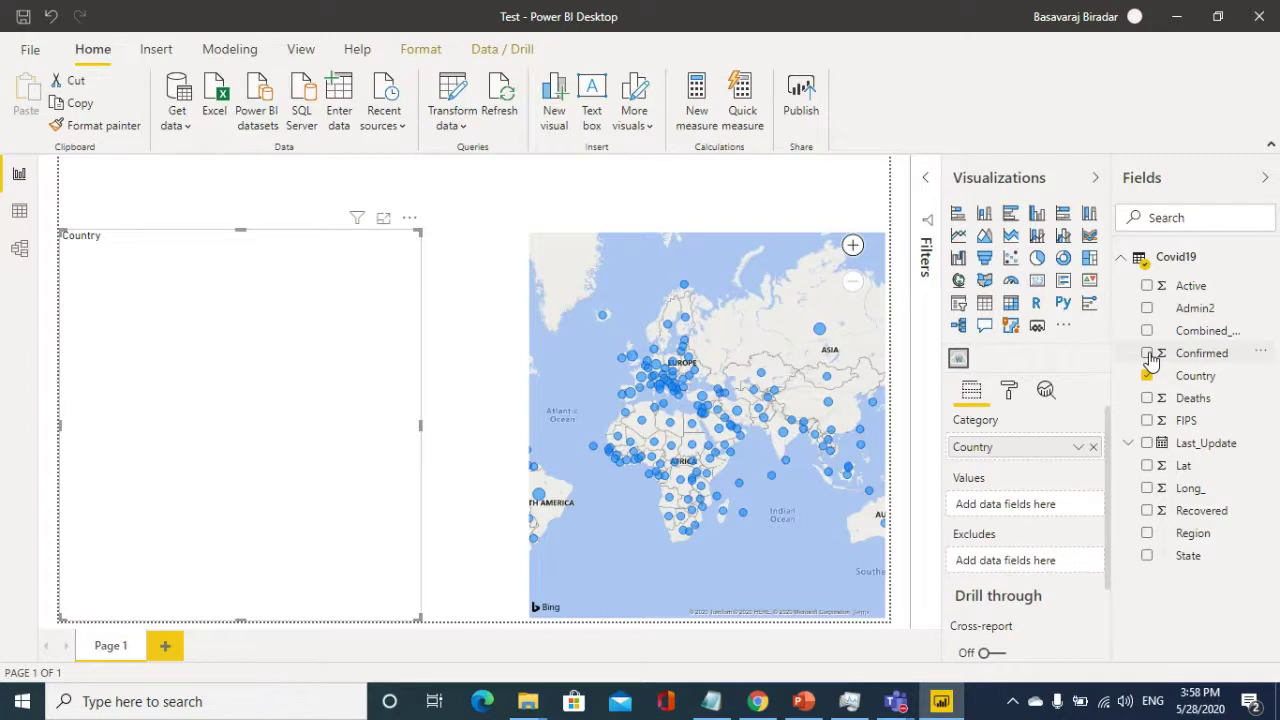
{"action": "left_click", "coordinate": [1147, 354]}
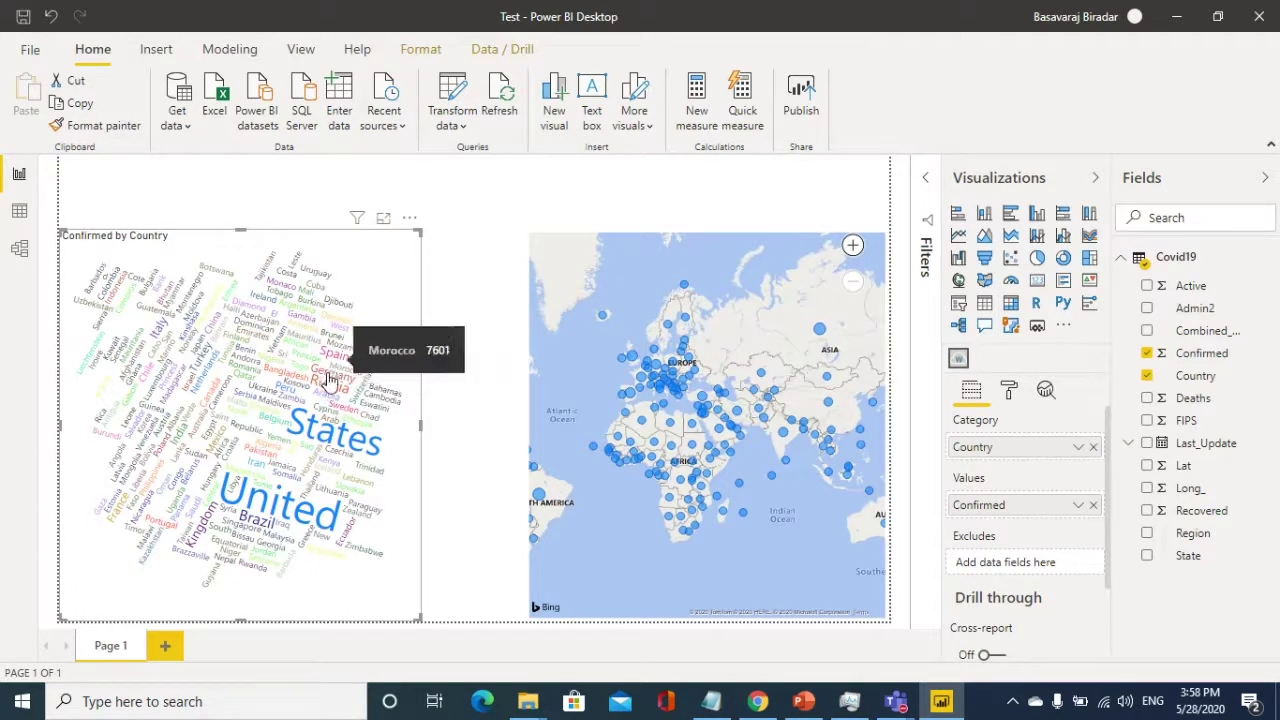
- Resize the word cloud to fill the page's lower-left area up to the map's edge and turn off its title
{"action": "left_click_drag", "start_coordinate": [421, 424], "coordinate": [438, 424]}
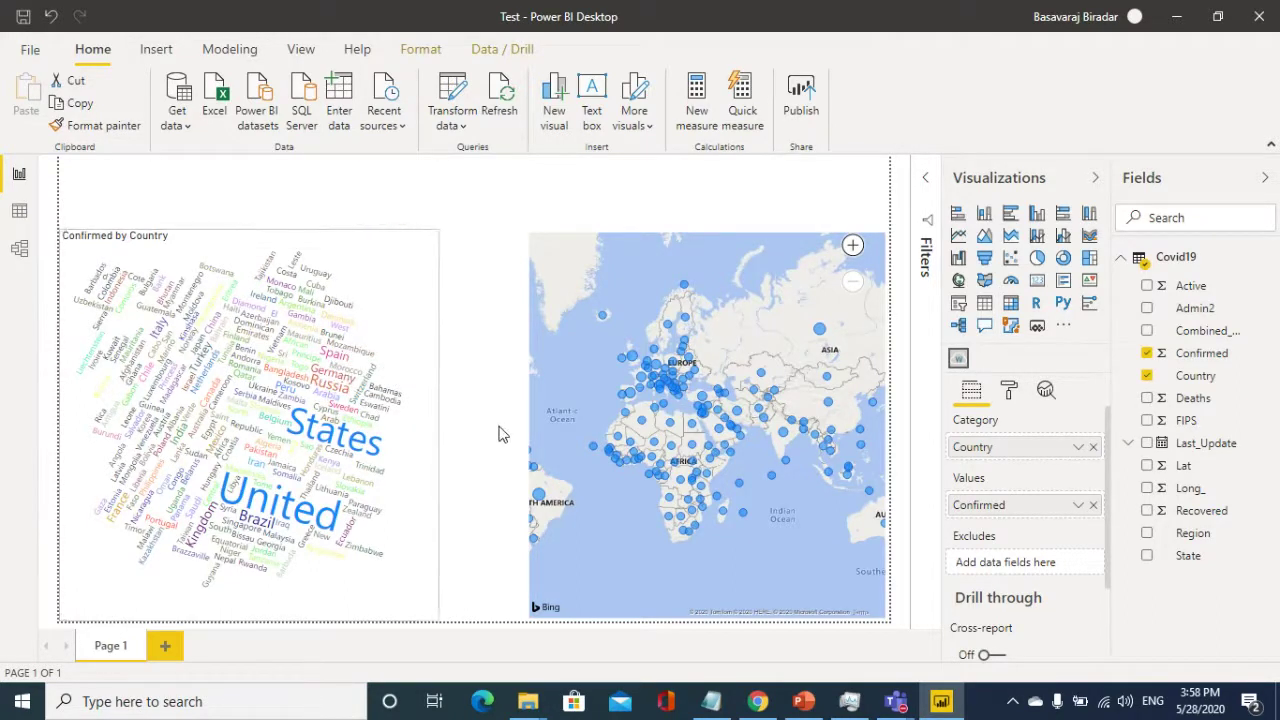
{"action": "left_click_drag", "start_coordinate": [518, 443], "coordinate": [532, 452]}
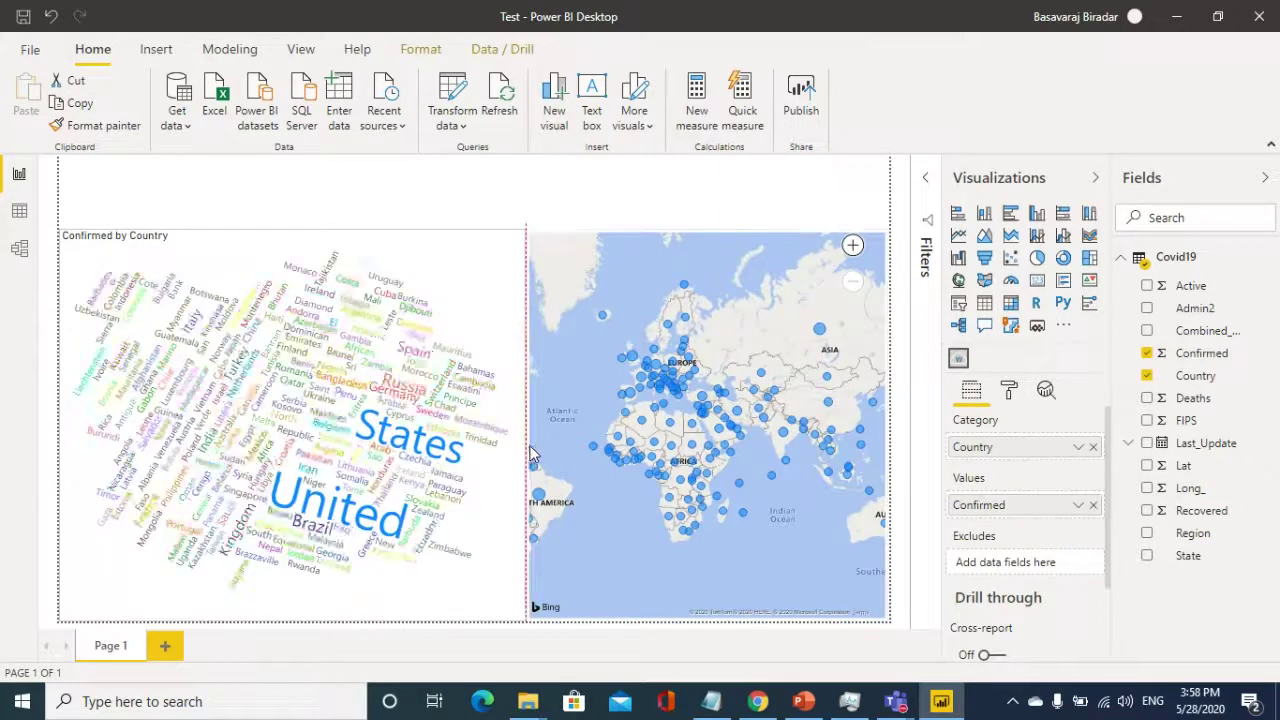
{"action": "left_click_drag", "start_coordinate": [297, 230], "coordinate": [297, 262]}
{"action": "left_click_drag", "start_coordinate": [297, 400], "coordinate": [120, 445]}
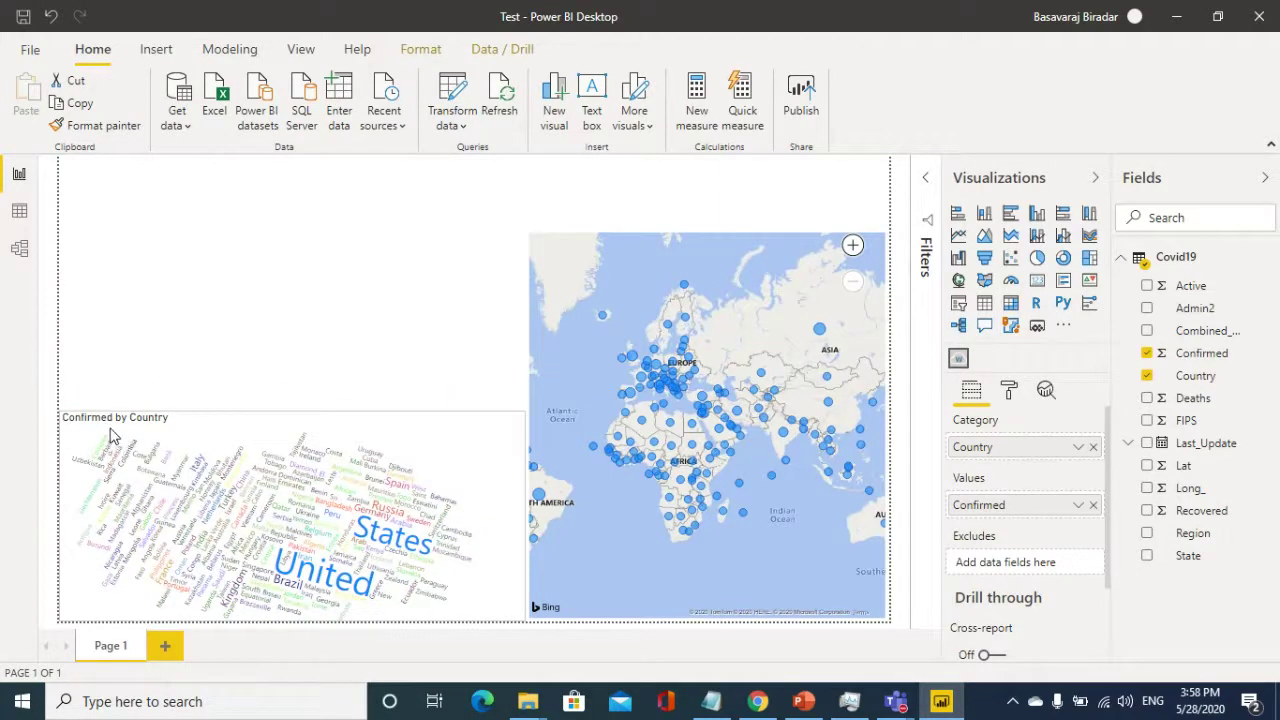
{"action": "left_click", "coordinate": [1009, 390]}
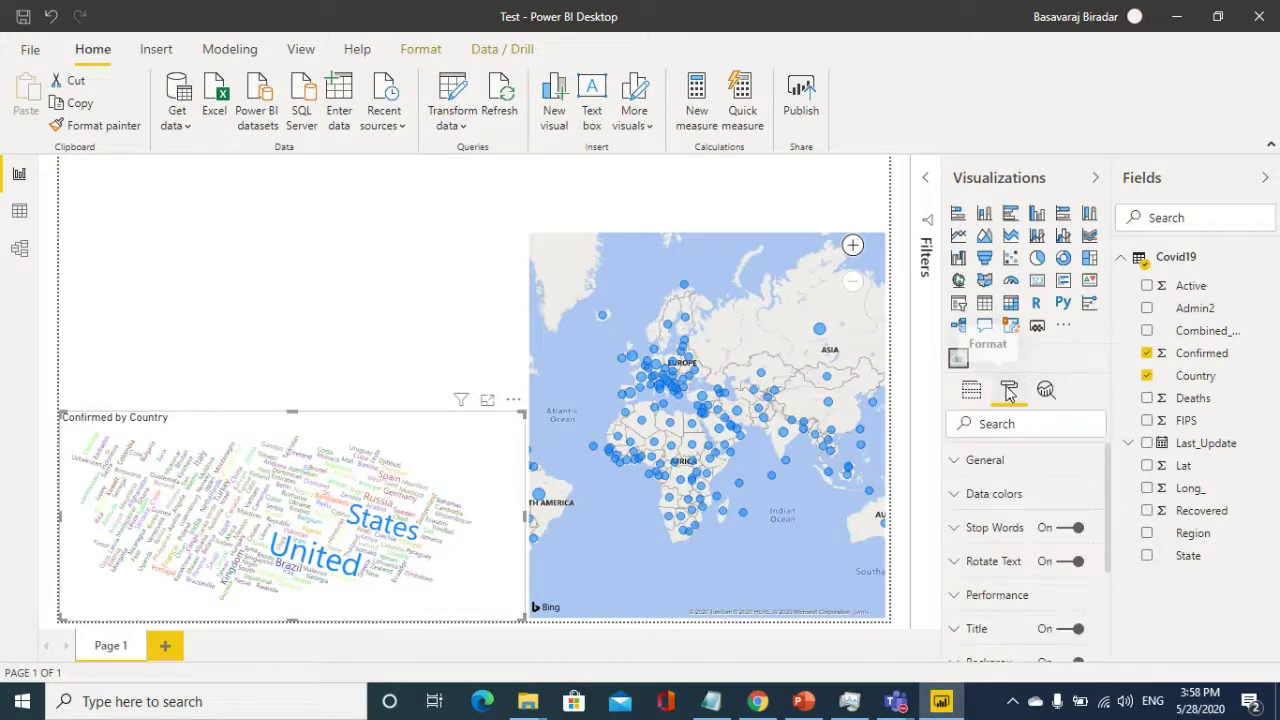
{"action": "left_click", "coordinate": [1072, 632]}
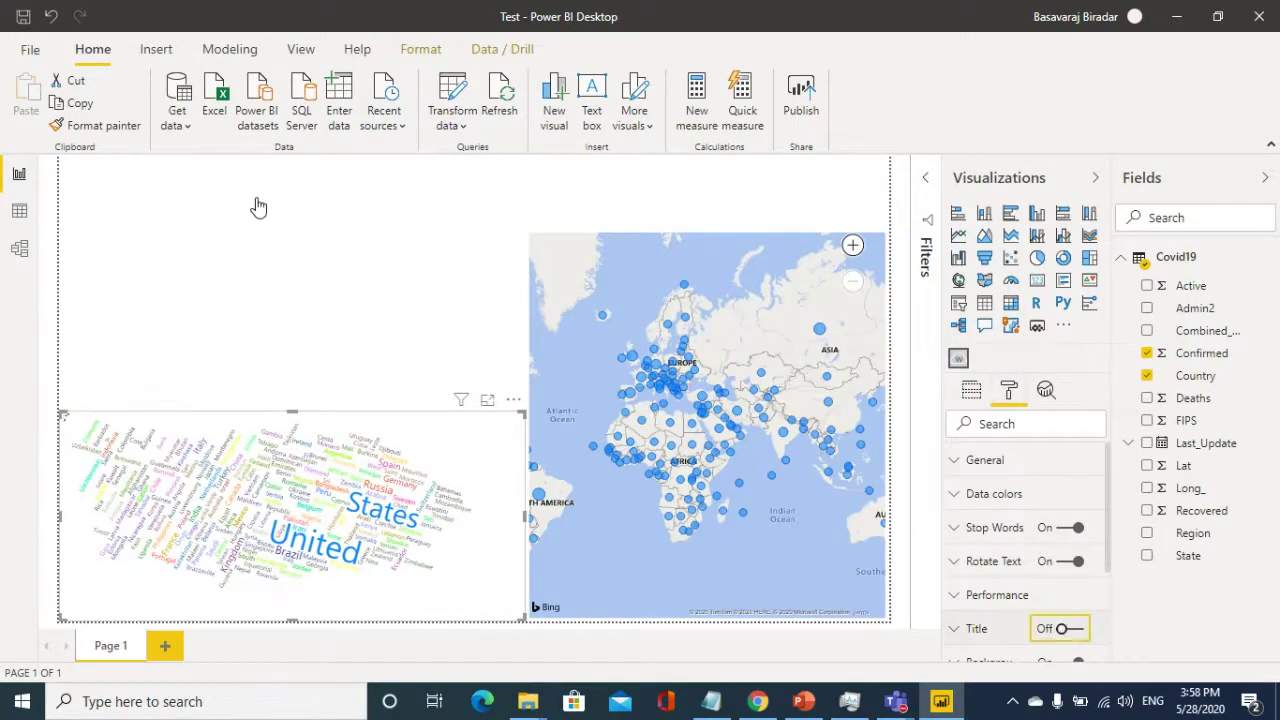
- Add a clustered column chart above the word cloud with Region on the axis and Confirmed as values
{"action": "left_click", "coordinate": [263, 245]}
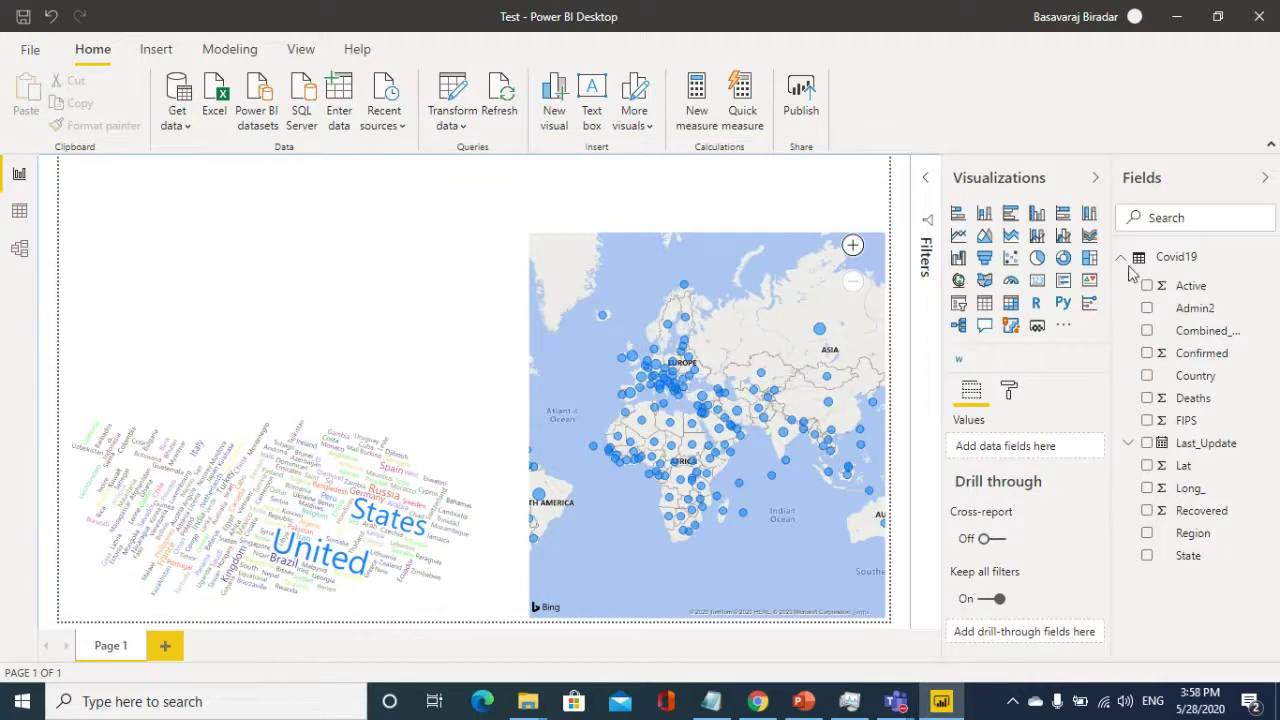
{"action": "left_click", "coordinate": [1037, 214]}
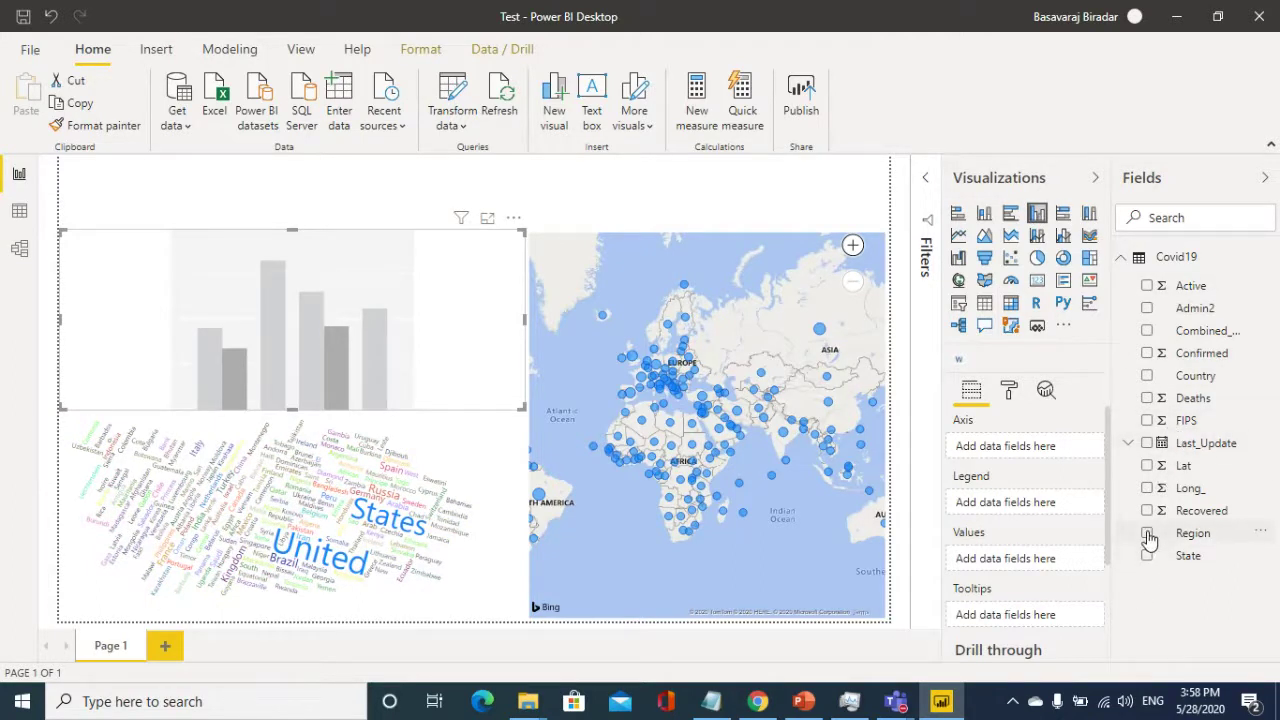
{"action": "left_click", "coordinate": [1147, 535]}
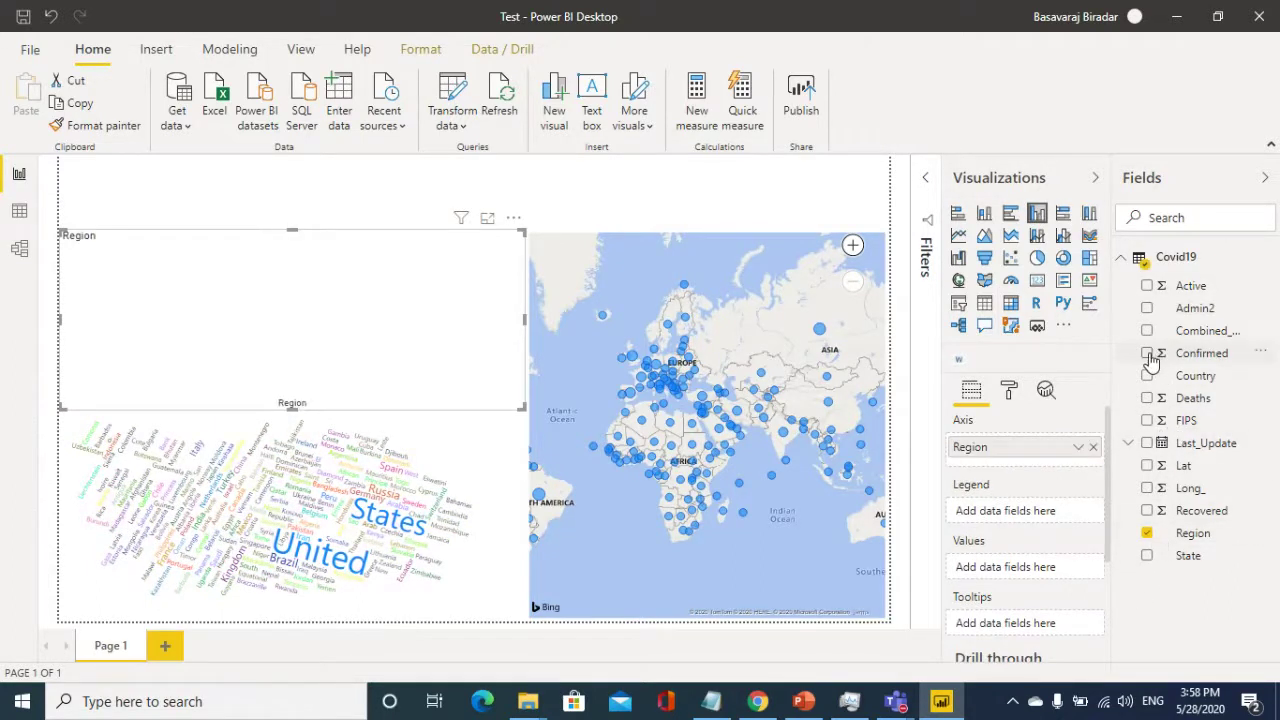
{"action": "left_click", "coordinate": [1147, 354]}
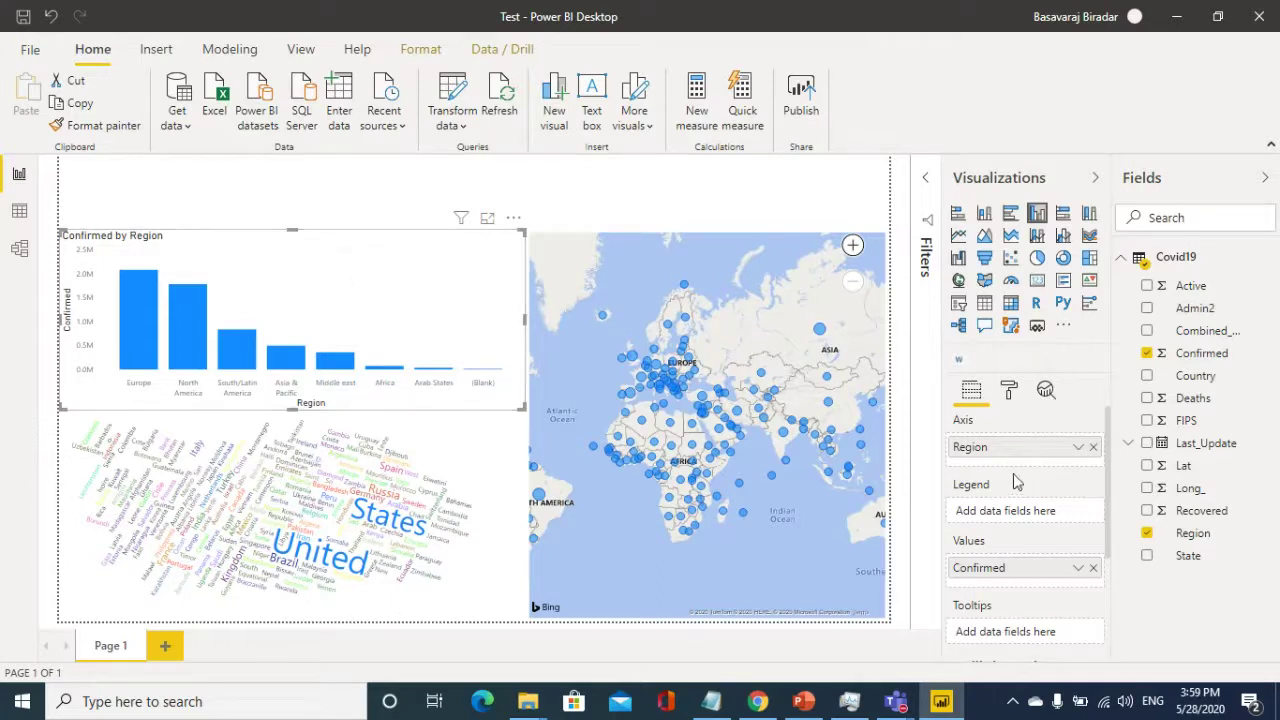
- Set the Y axis scale type of the Confirmed by Region column chart to Log
{"action": "left_click", "coordinate": [1010, 392]}
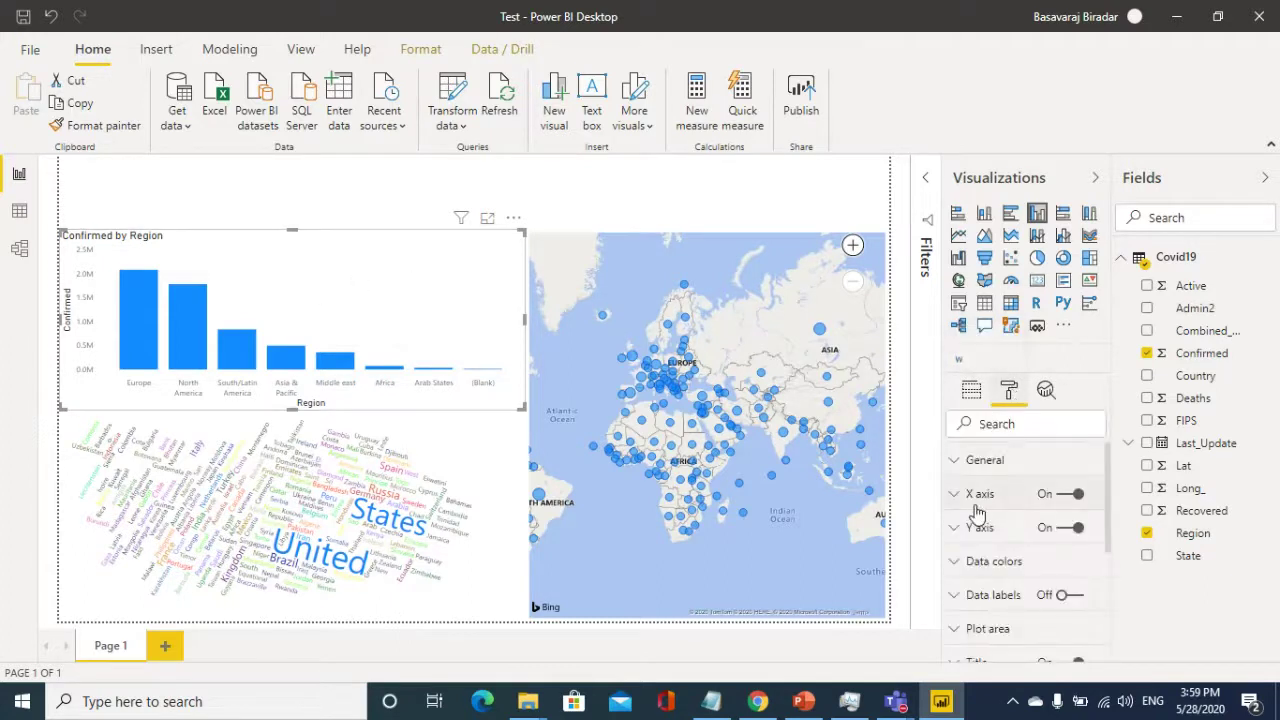
{"action": "left_click", "coordinate": [965, 535]}
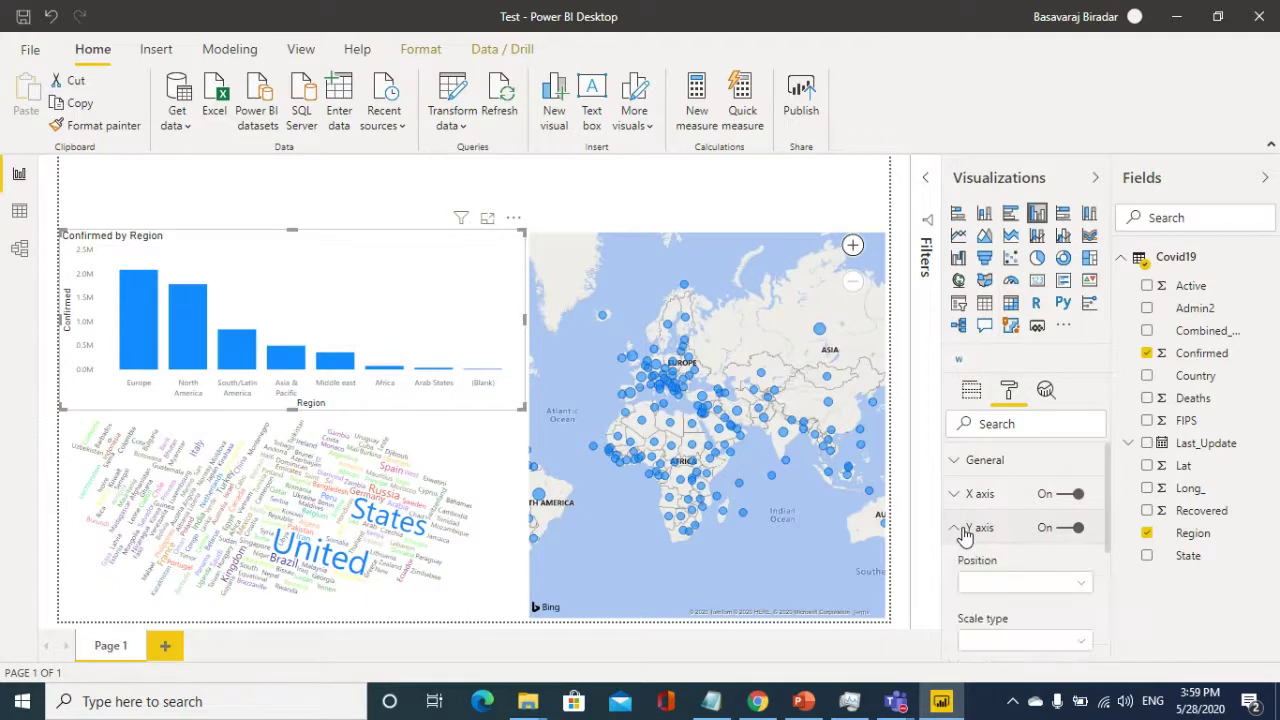
{"action": "scroll", "coordinate": [966, 531], "scroll_direction": "down", "scroll_amount": 3}
{"action": "left_click", "coordinate": [1000, 563]}
{"action": "left_click", "coordinate": [997, 589]}
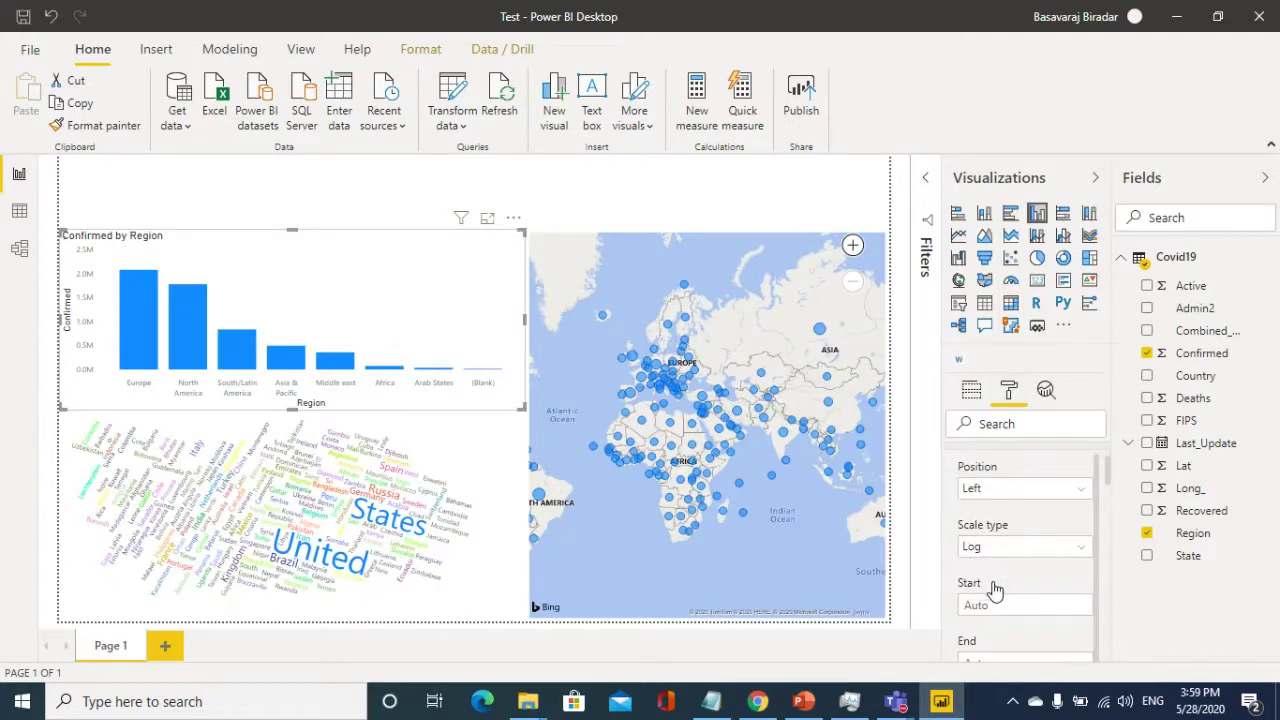
{"action": "scroll", "coordinate": [1031, 554], "scroll_direction": "up", "scroll_amount": 2}
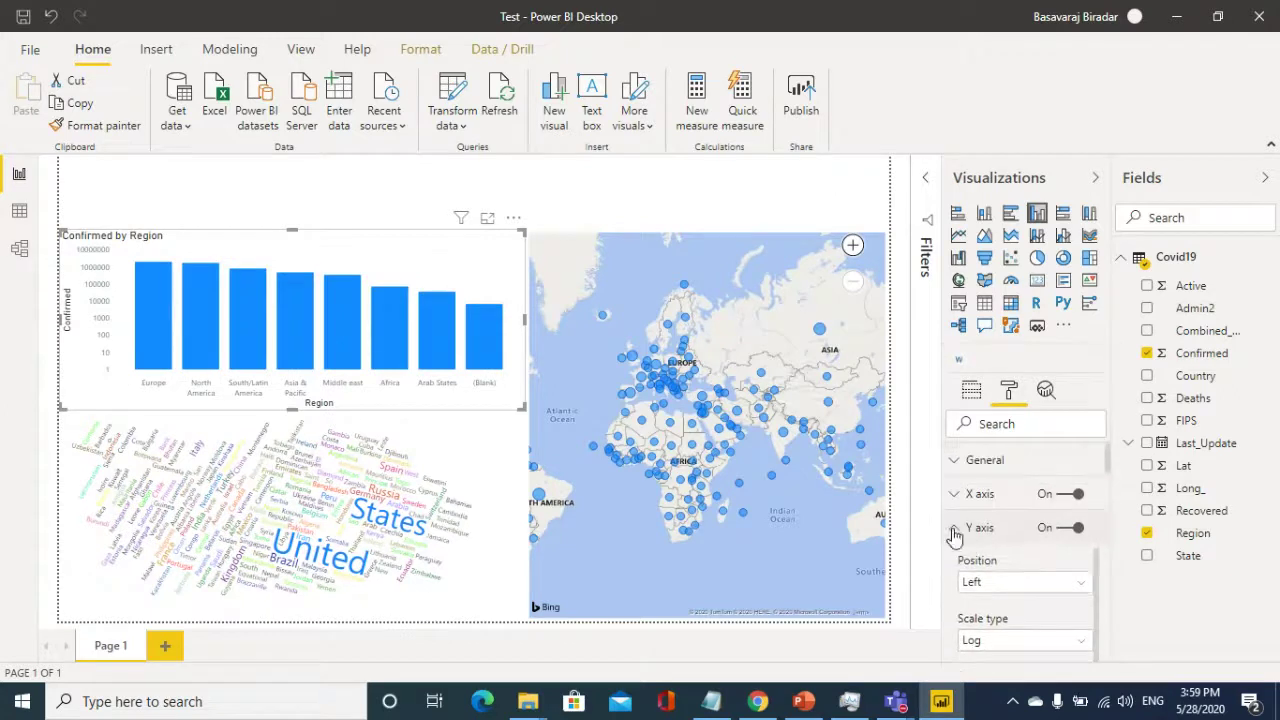
{"action": "scroll", "coordinate": [1008, 590], "scroll_direction": "down", "scroll_amount": 1}
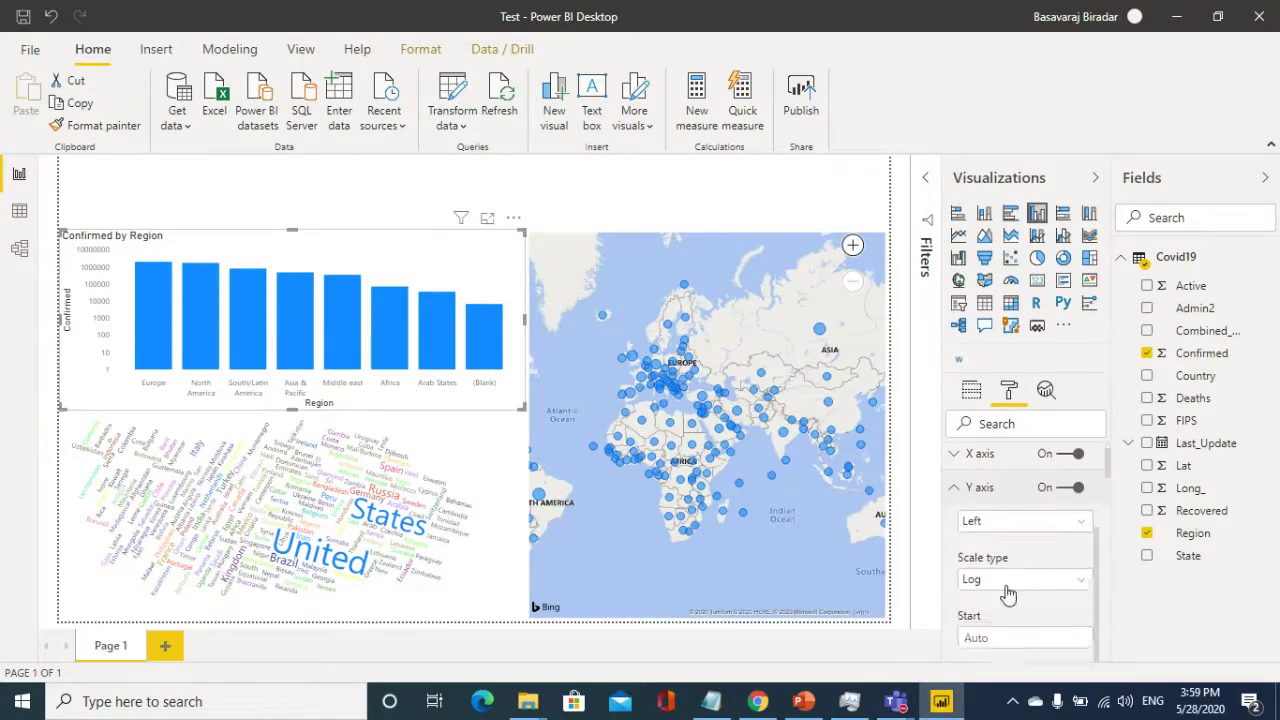
- Turn off the Y axis title of the Confirmed by Region column chart and hide its Y axis
{"action": "scroll", "coordinate": [1008, 594], "scroll_direction": "down", "scroll_amount": 5}
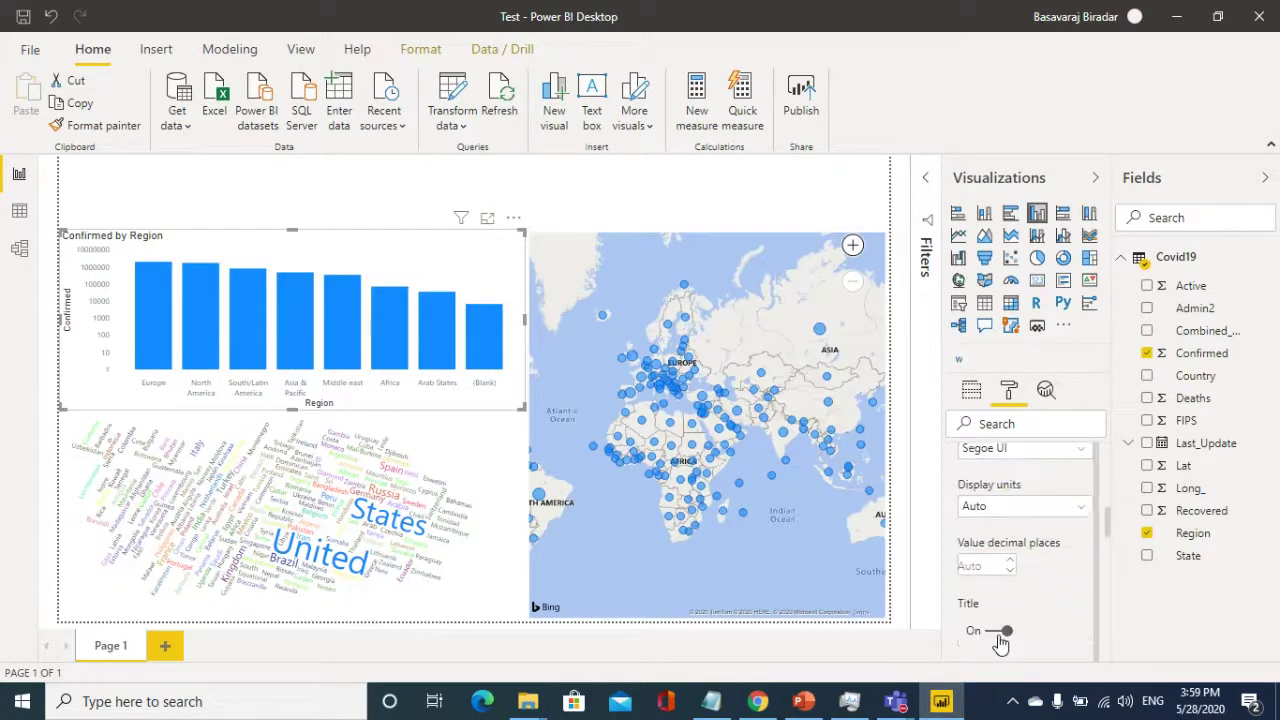
{"action": "left_click", "coordinate": [1003, 632]}
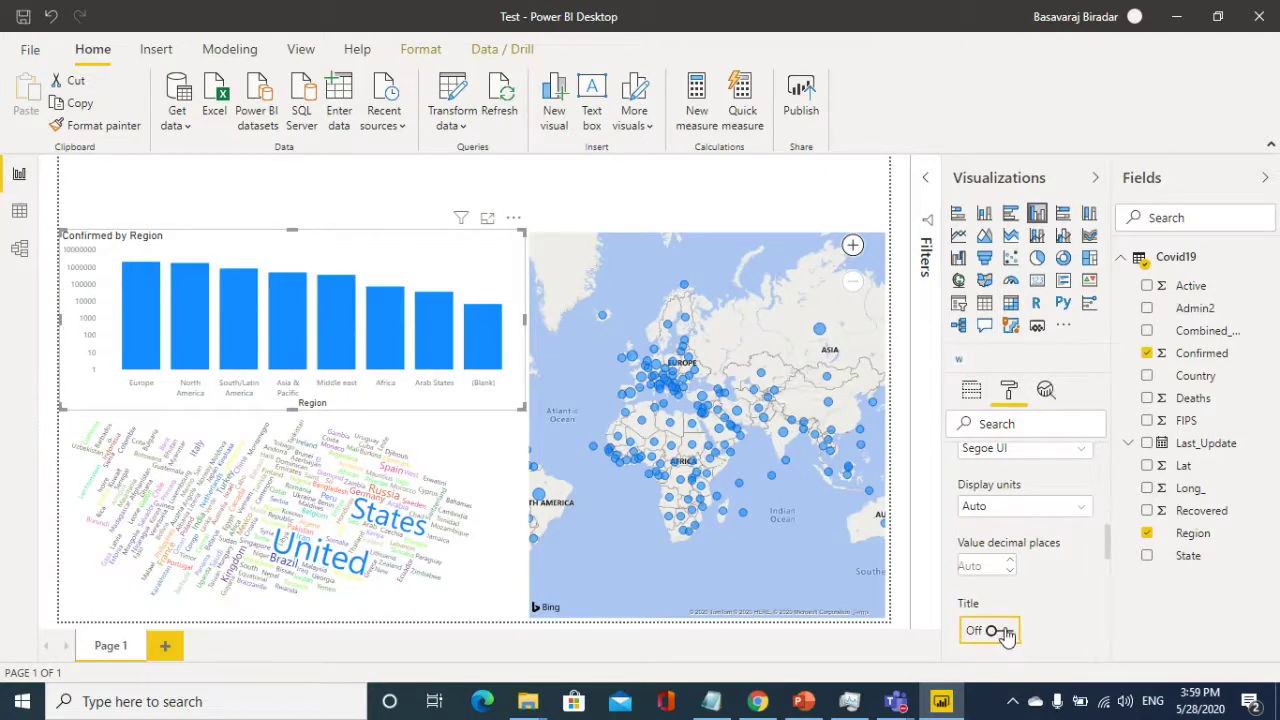
{"action": "scroll", "coordinate": [1030, 610], "scroll_direction": "up", "scroll_amount": 6}
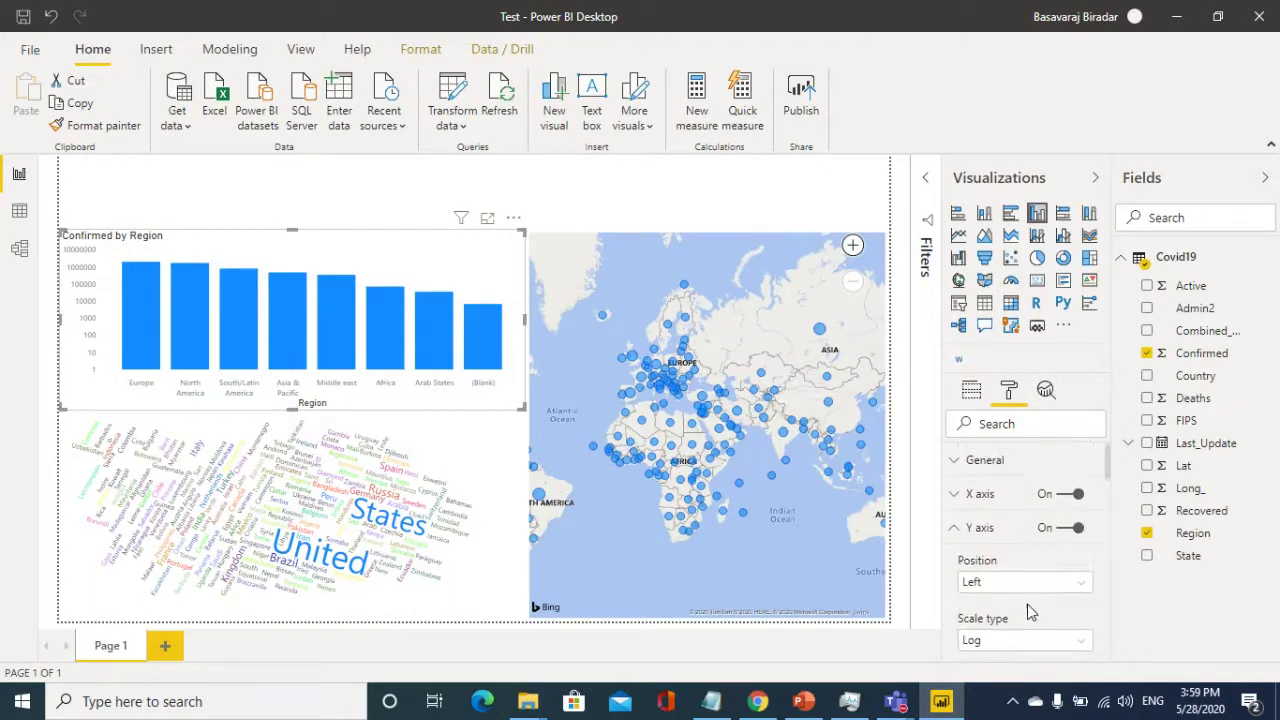
{"action": "left_click", "coordinate": [1064, 530]}
{"action": "left_click", "coordinate": [958, 538]}
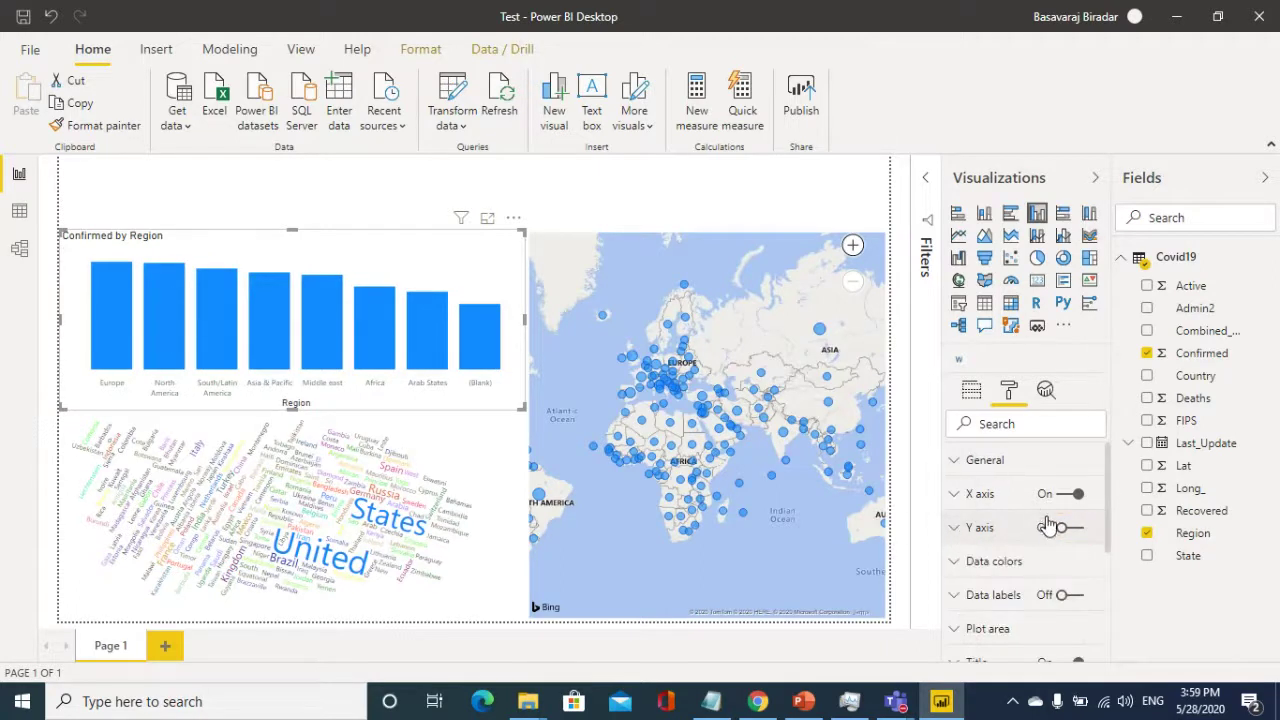
- Format the column chart's X axis with black 12 pt labels and turn off the X axis title
{"action": "left_click", "coordinate": [952, 500]}
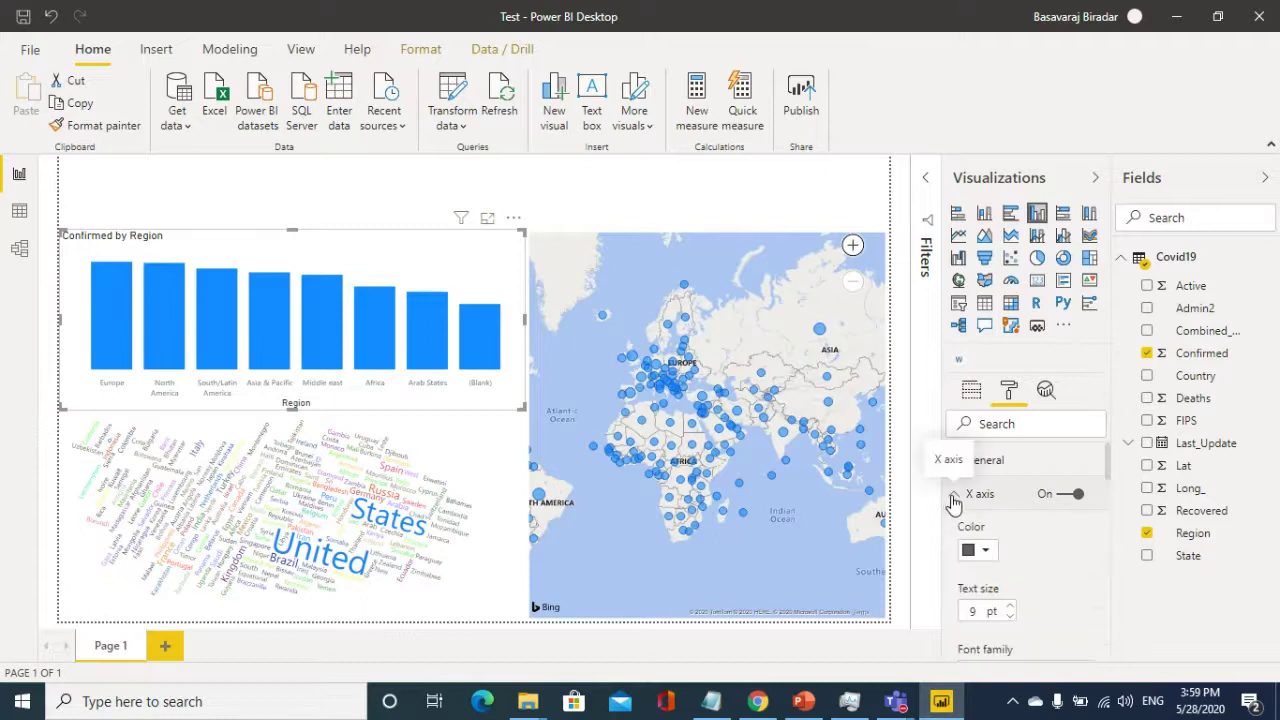
{"action": "scroll", "coordinate": [980, 510], "scroll_direction": "down", "scroll_amount": 2}
{"action": "left_click", "coordinate": [983, 460]}
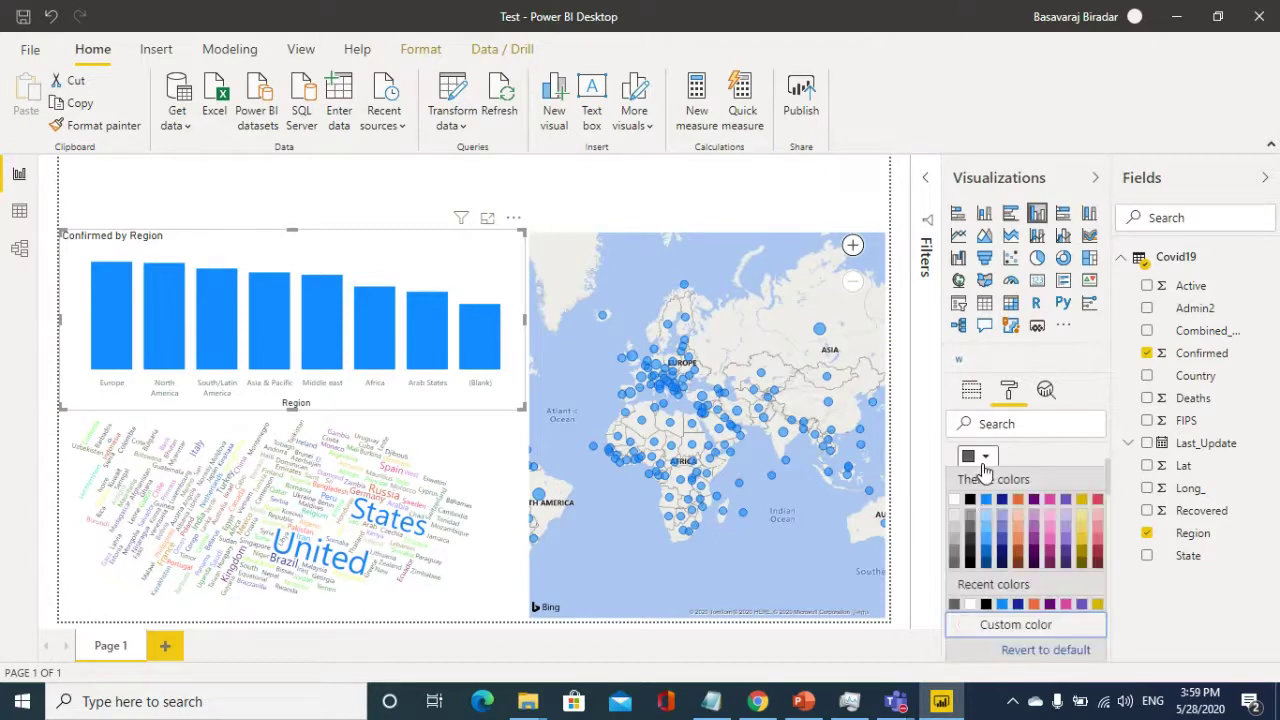
{"action": "left_click", "coordinate": [971, 502]}
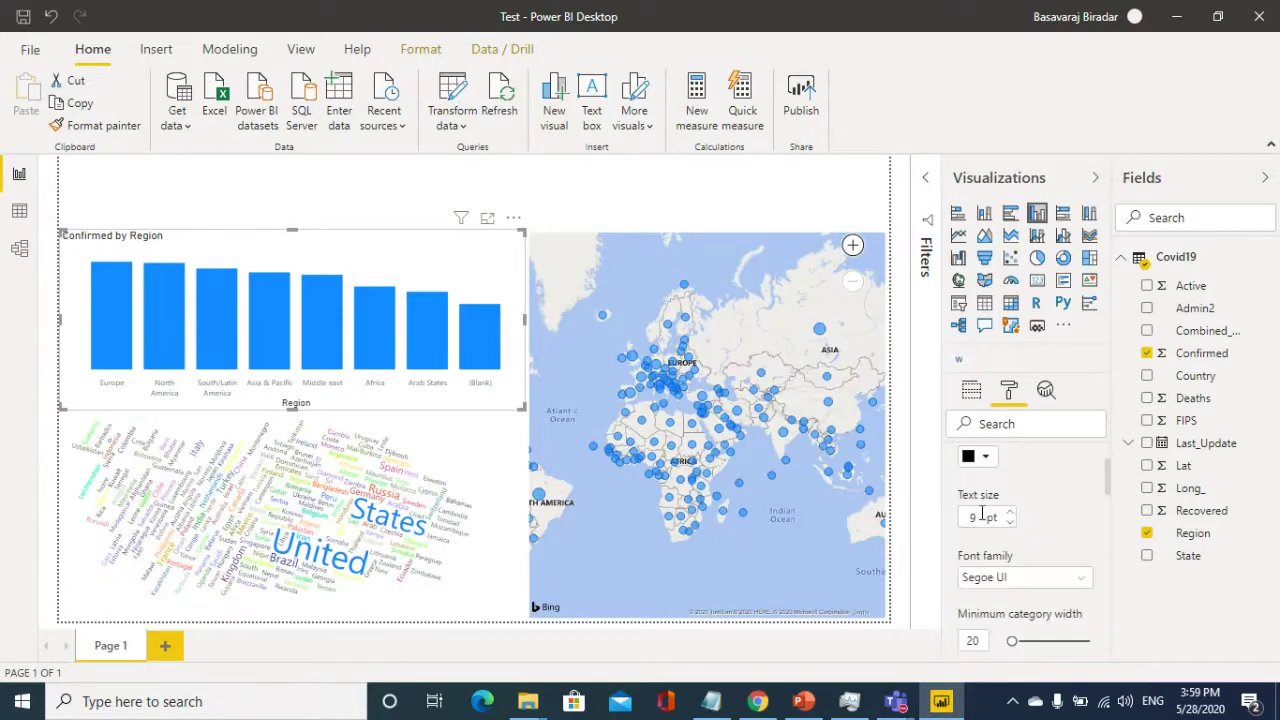
{"action": "left_click", "coordinate": [978, 517]}
{"action": "type", "text": "12"}
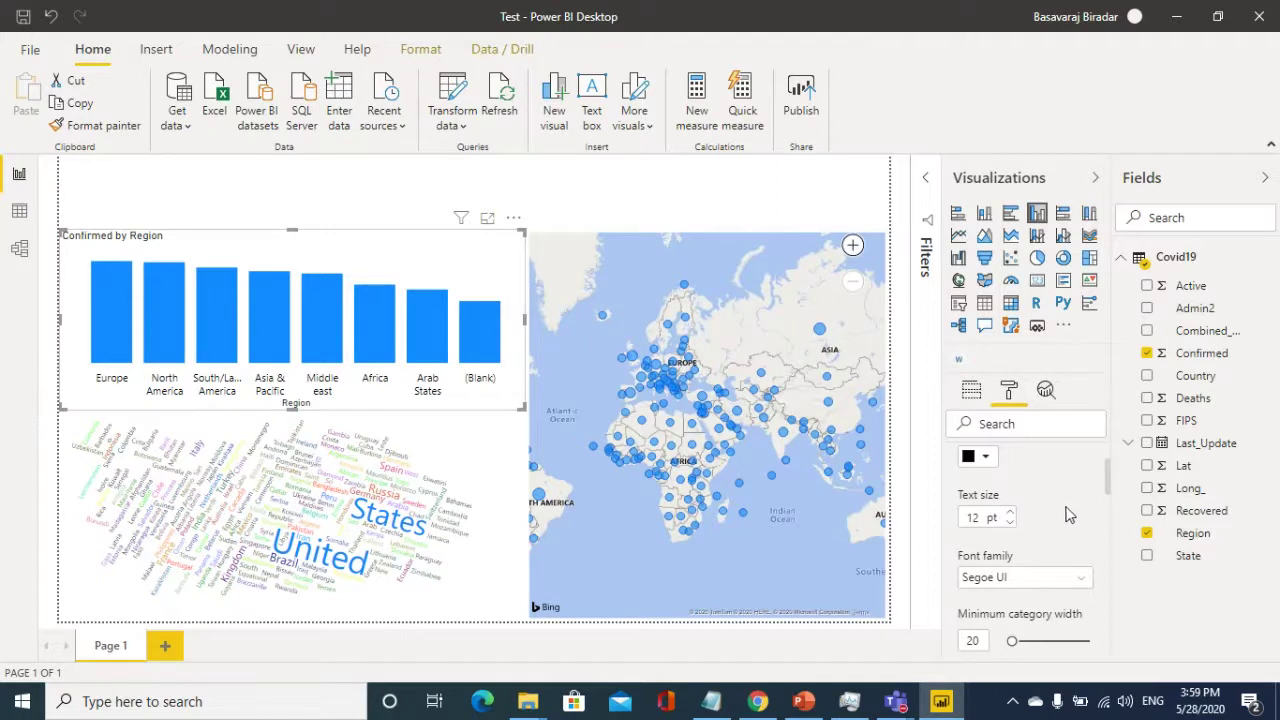
{"action": "scroll", "coordinate": [1050, 565], "scroll_direction": "down", "scroll_amount": 3}
{"action": "scroll", "coordinate": [1047, 571], "scroll_direction": "down", "scroll_amount": 3}
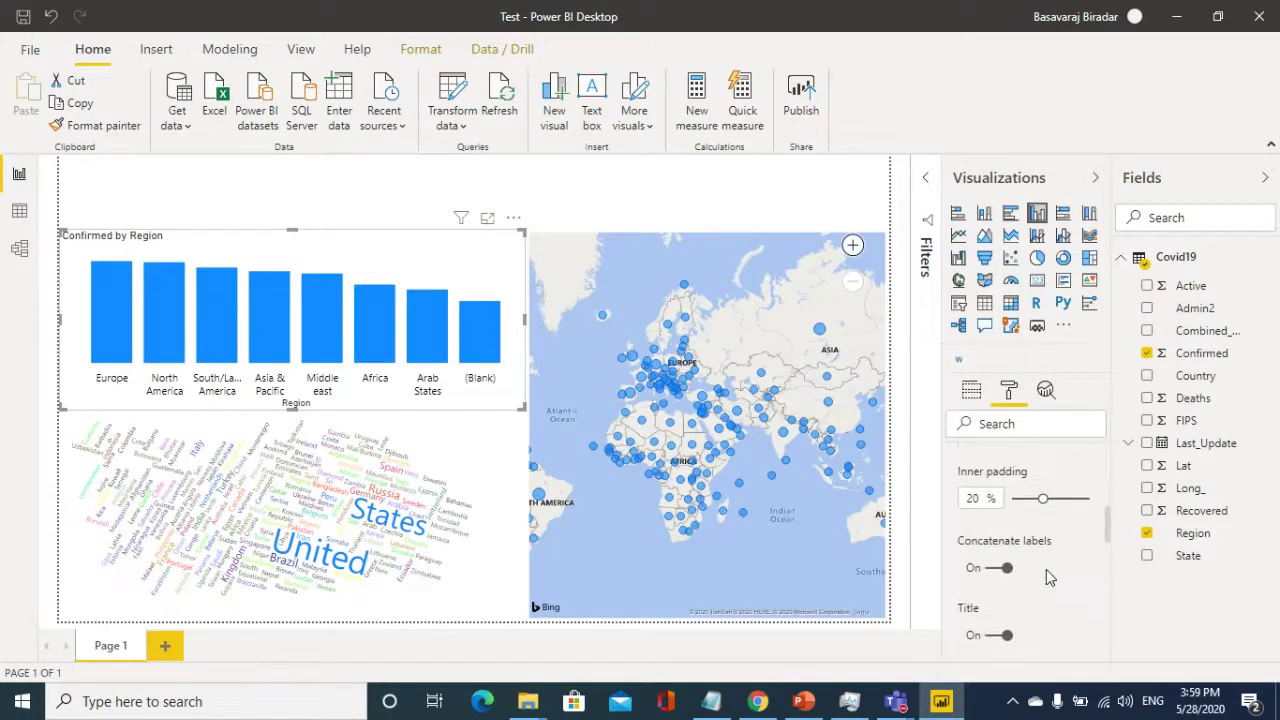
{"action": "left_click", "coordinate": [995, 543]}
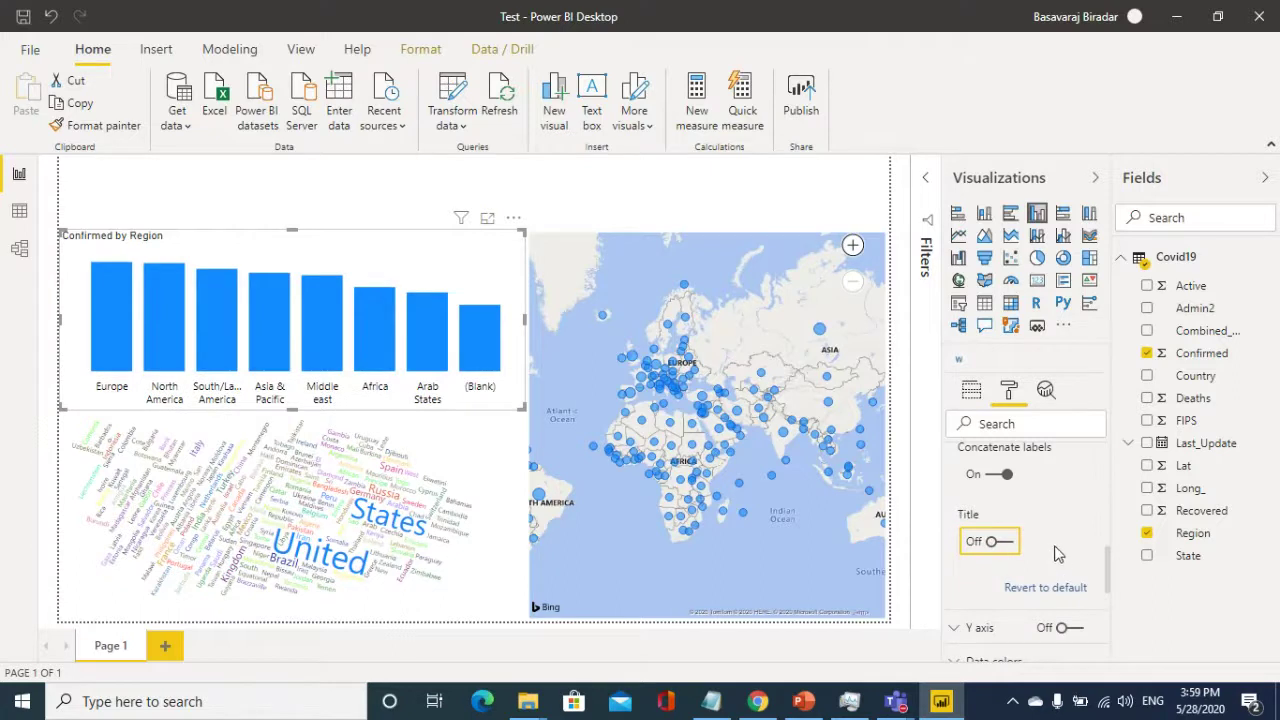
- Keep the column chart's title on and set its font color to the orange theme color
{"action": "scroll", "coordinate": [1055, 550], "scroll_direction": "down", "scroll_amount": 3}
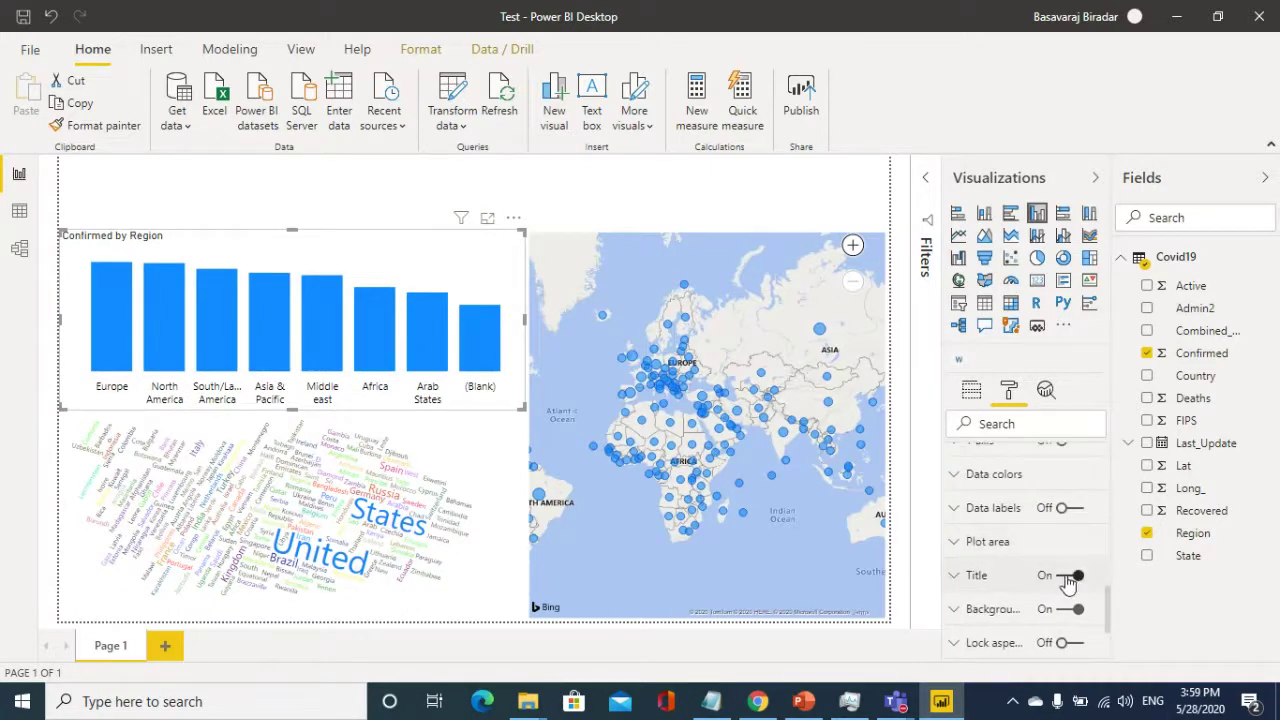
{"action": "left_click", "coordinate": [1068, 578]}
{"action": "left_click", "coordinate": [1068, 578]}
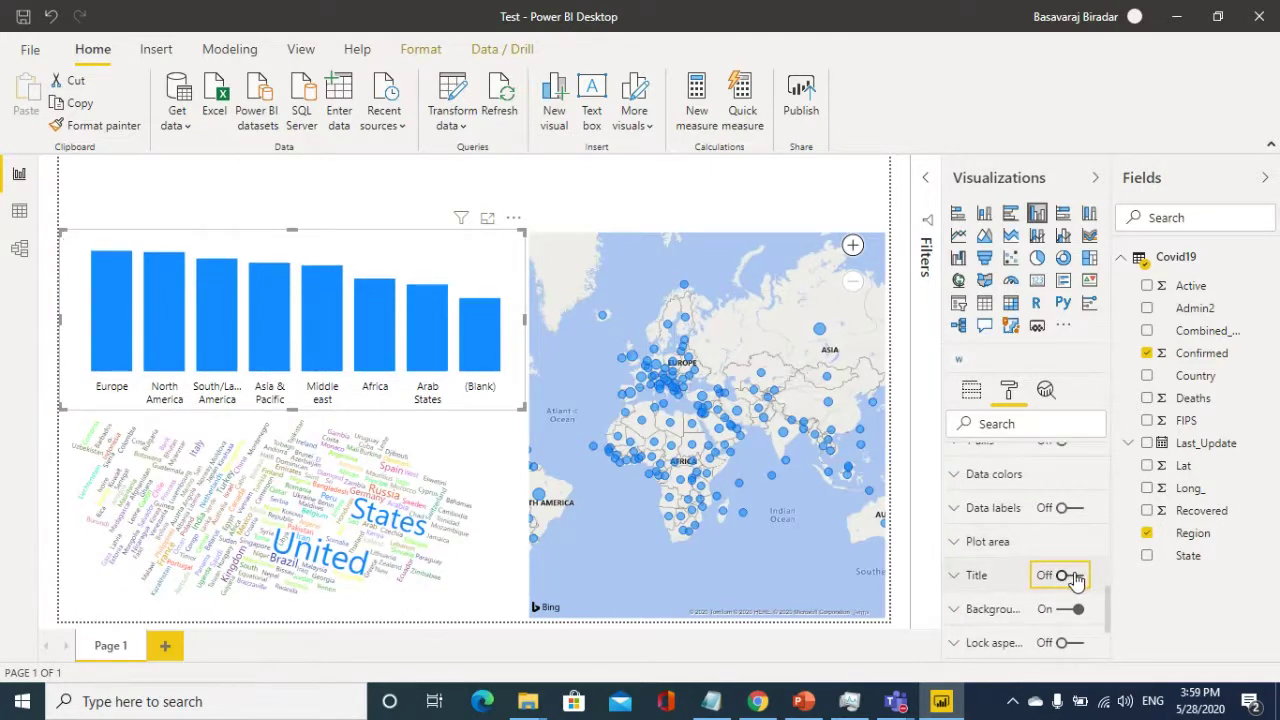
{"action": "left_click", "coordinate": [962, 580]}
{"action": "scroll", "coordinate": [968, 585], "scroll_direction": "down", "scroll_amount": 3}
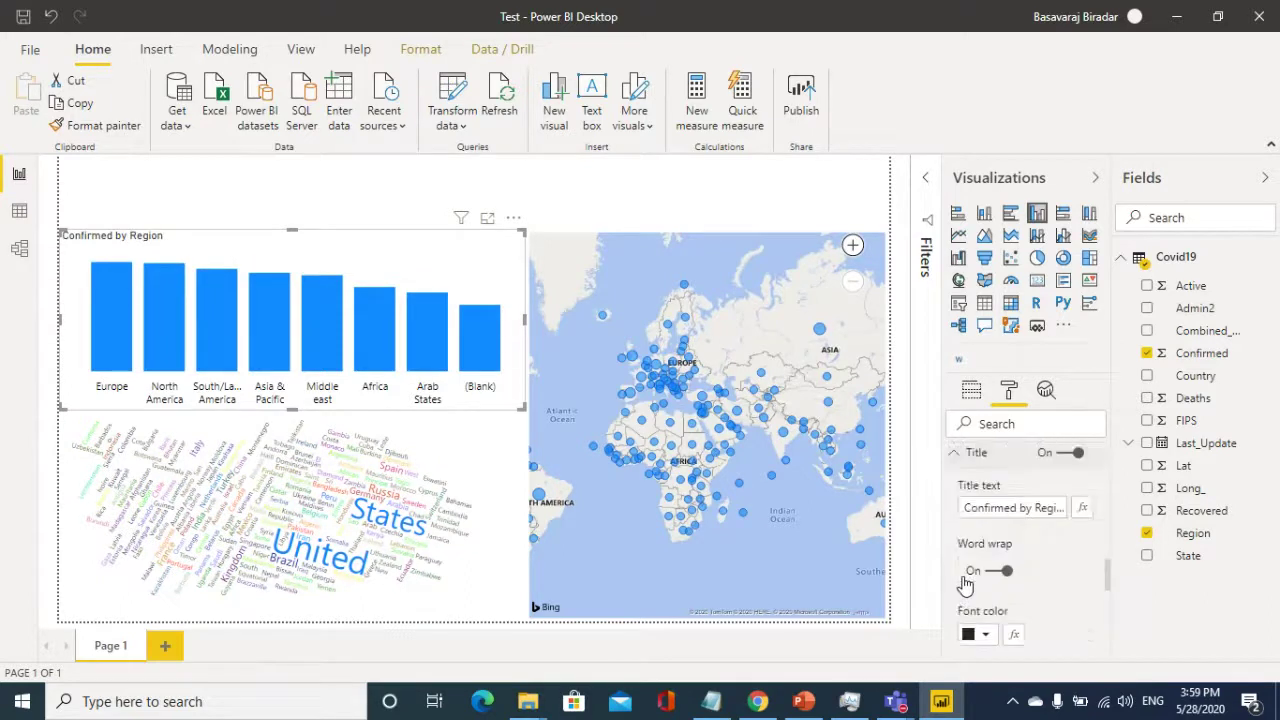
{"action": "scroll", "coordinate": [1022, 545], "scroll_direction": "up", "scroll_amount": 2}
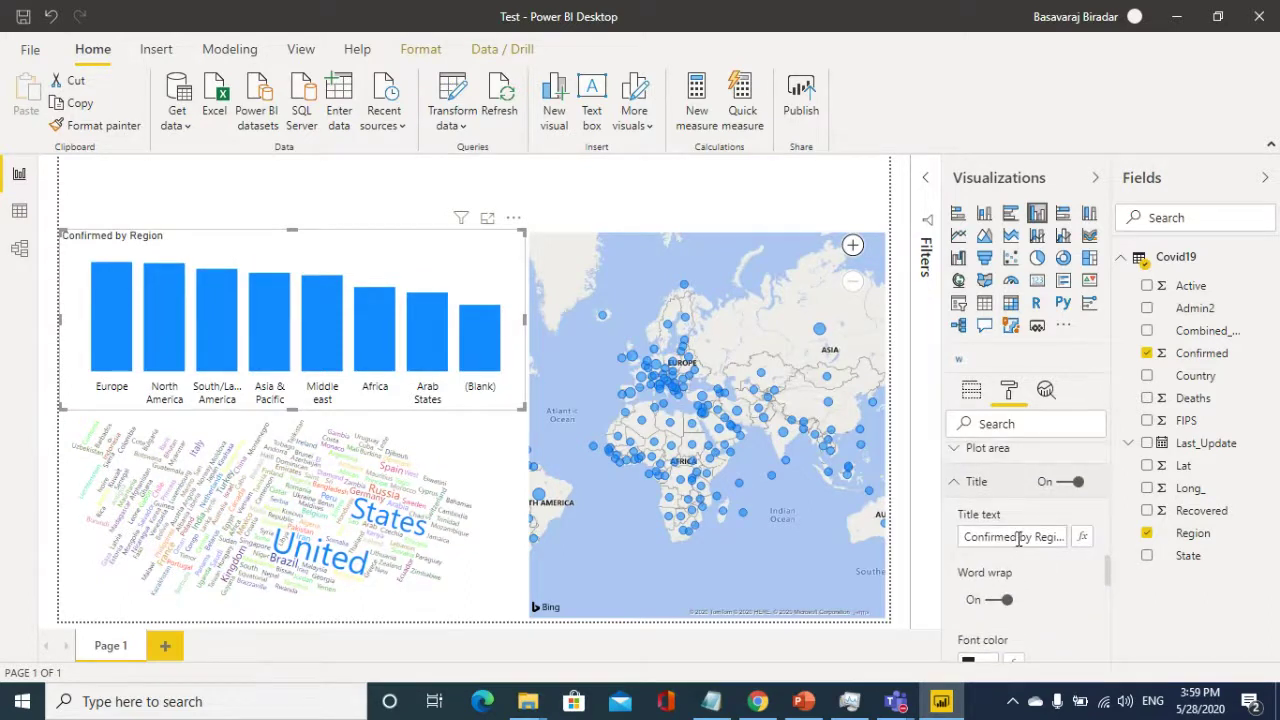
{"action": "scroll", "coordinate": [1066, 612], "scroll_direction": "down", "scroll_amount": 2}
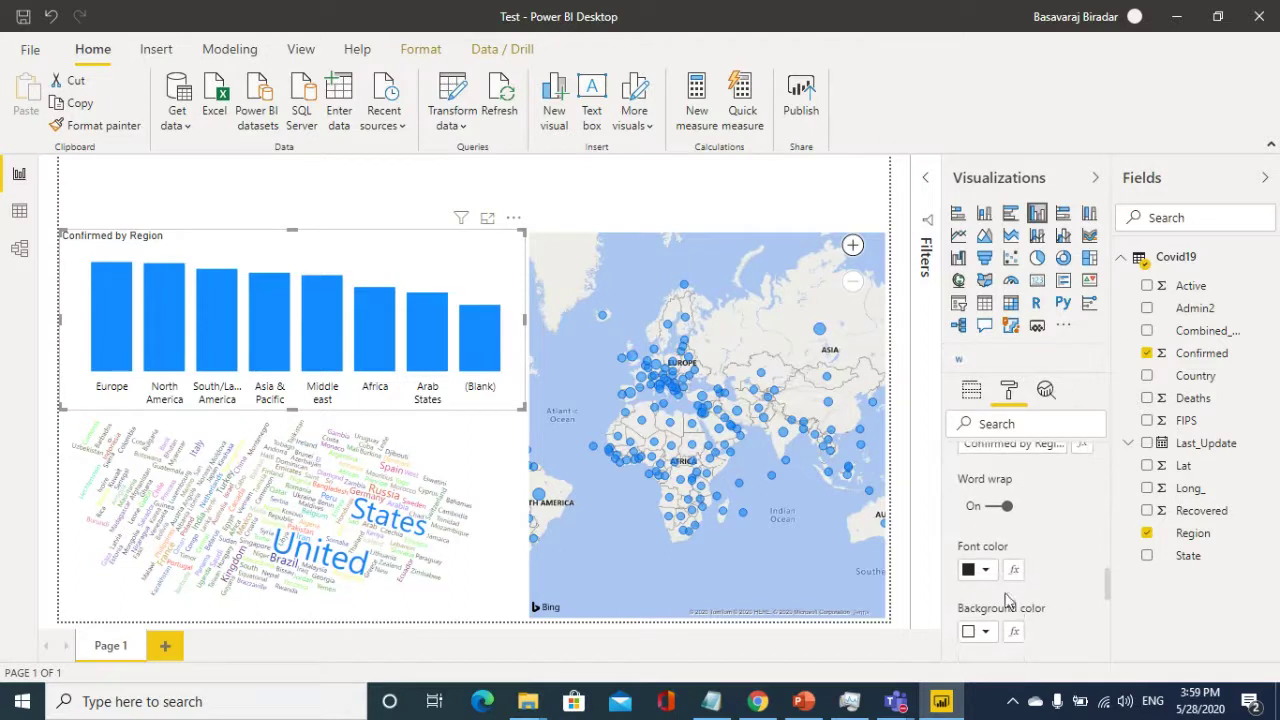
{"action": "left_click", "coordinate": [985, 569]}
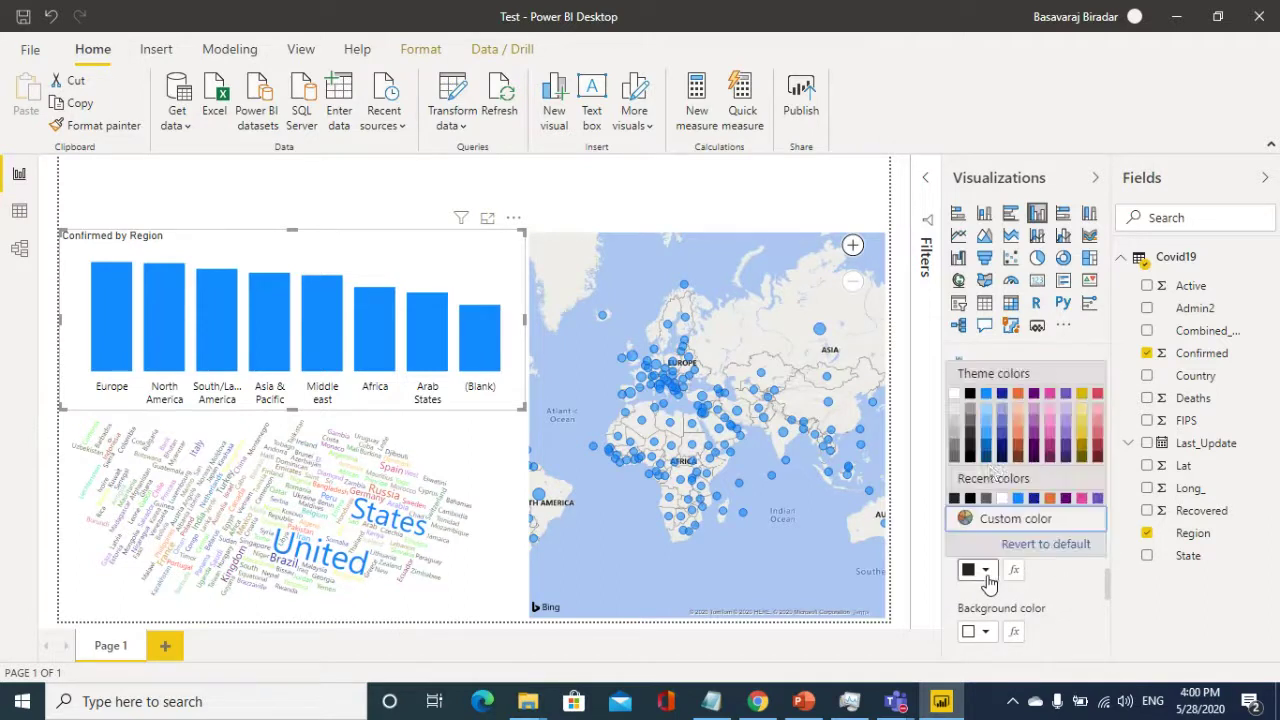
{"action": "left_click", "coordinate": [1017, 395]}
- Center the column chart's title and set its text size to 16 pt
{"action": "scroll", "coordinate": [1025, 560], "scroll_direction": "down", "scroll_amount": 1}
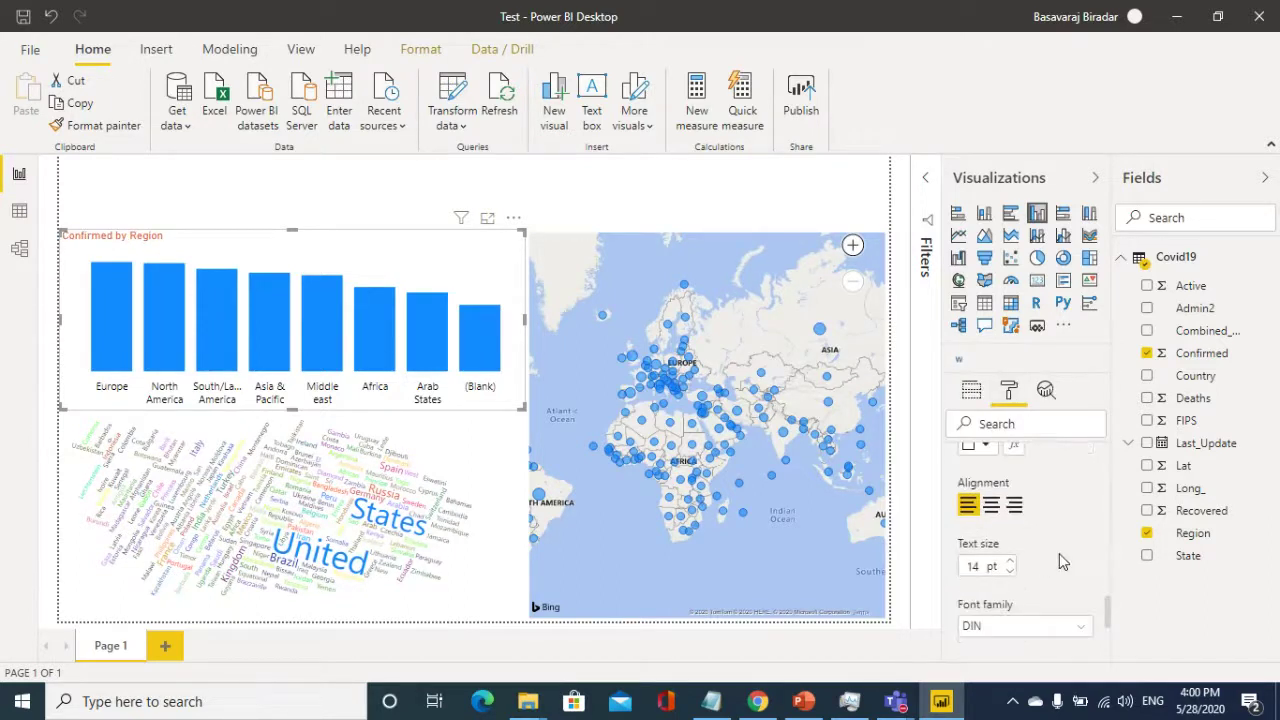
{"action": "left_click", "coordinate": [993, 505]}
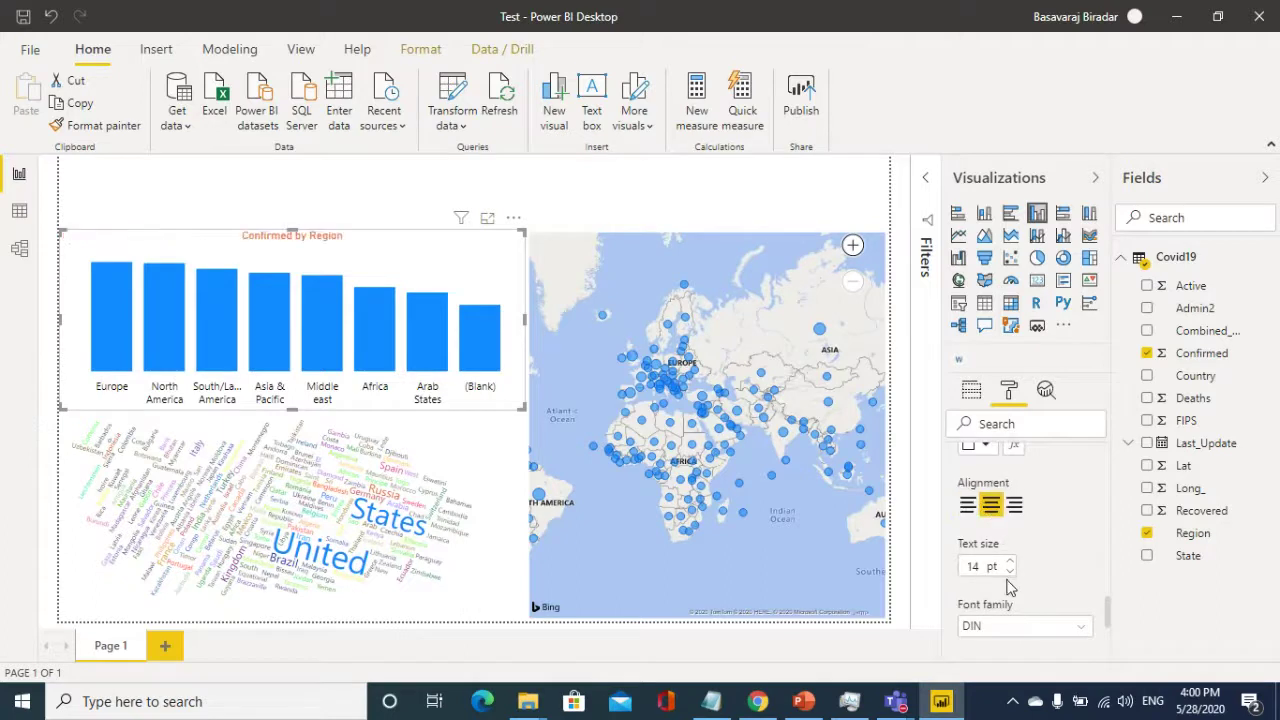
{"action": "left_click_drag", "start_coordinate": [986, 566], "coordinate": [962, 568]}
{"action": "type", "text": "6"}
{"action": "key", "text": "Return"}
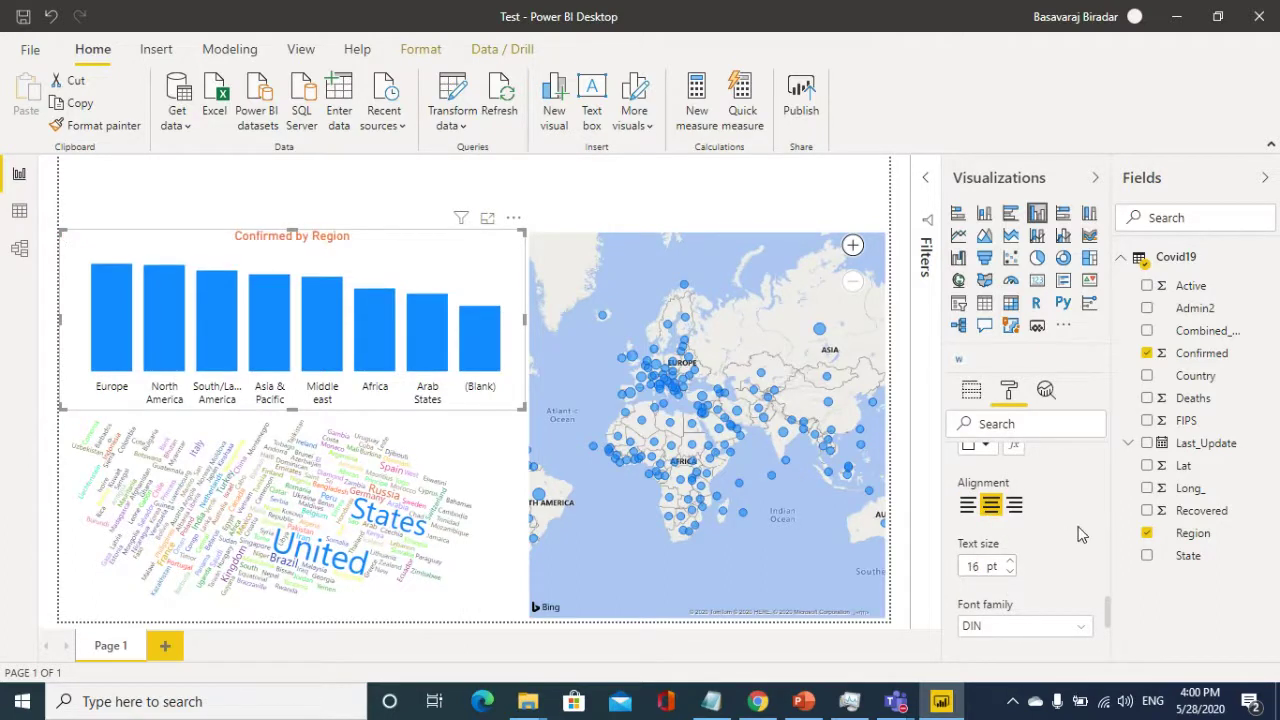
- Turn on data labels for the column chart and set their color to black
{"action": "scroll", "coordinate": [1080, 535], "scroll_direction": "down", "scroll_amount": 5}
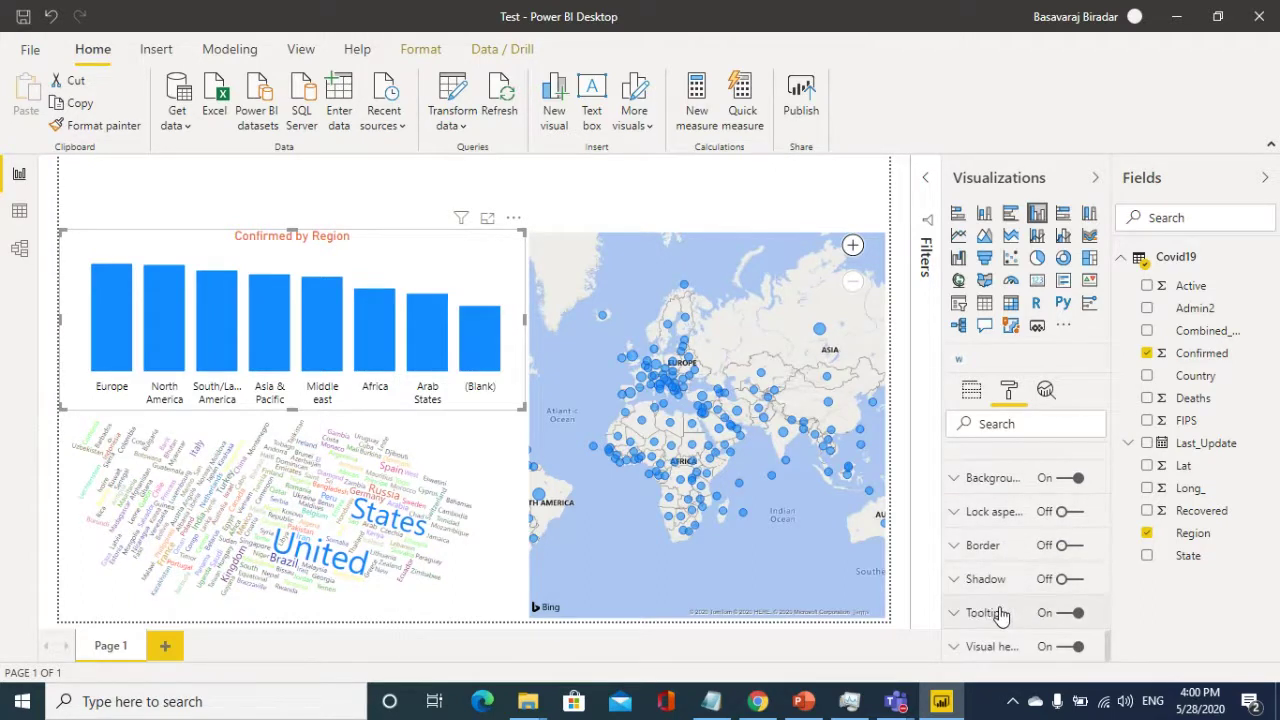
{"action": "scroll", "coordinate": [1012, 610], "scroll_direction": "up", "scroll_amount": 10}
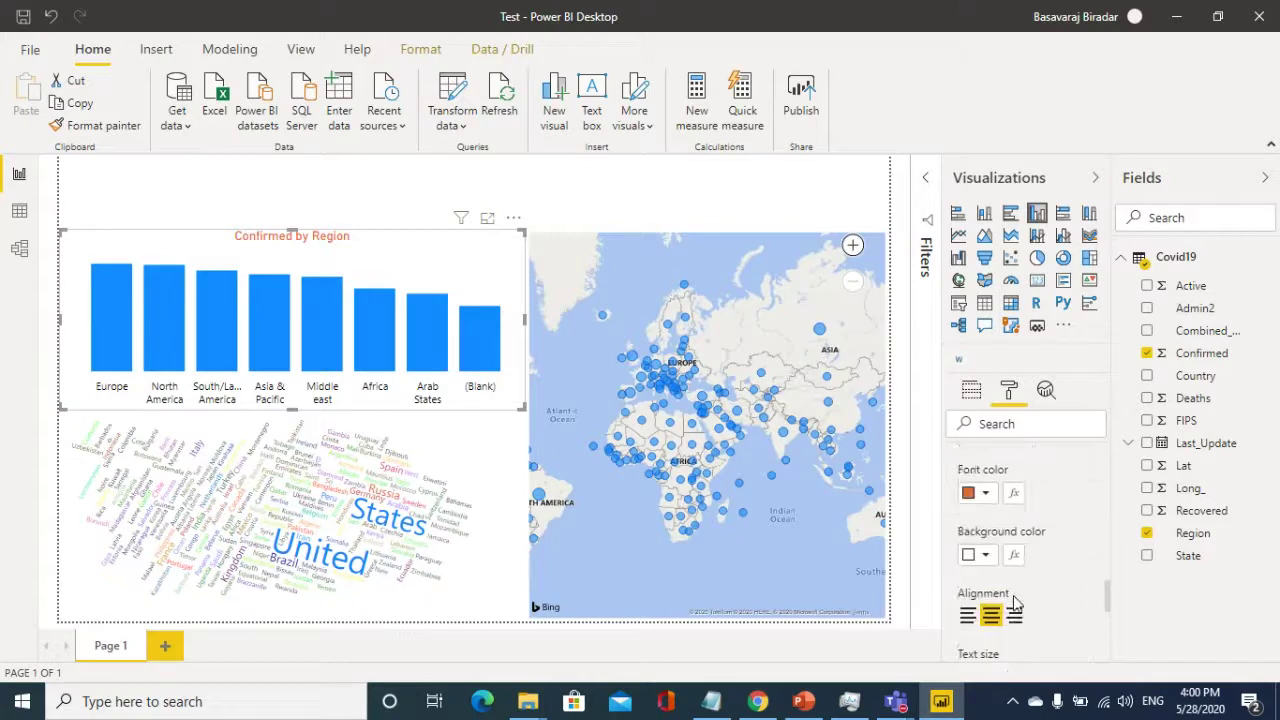
{"action": "scroll", "coordinate": [1018, 607], "scroll_direction": "down", "scroll_amount": 5}
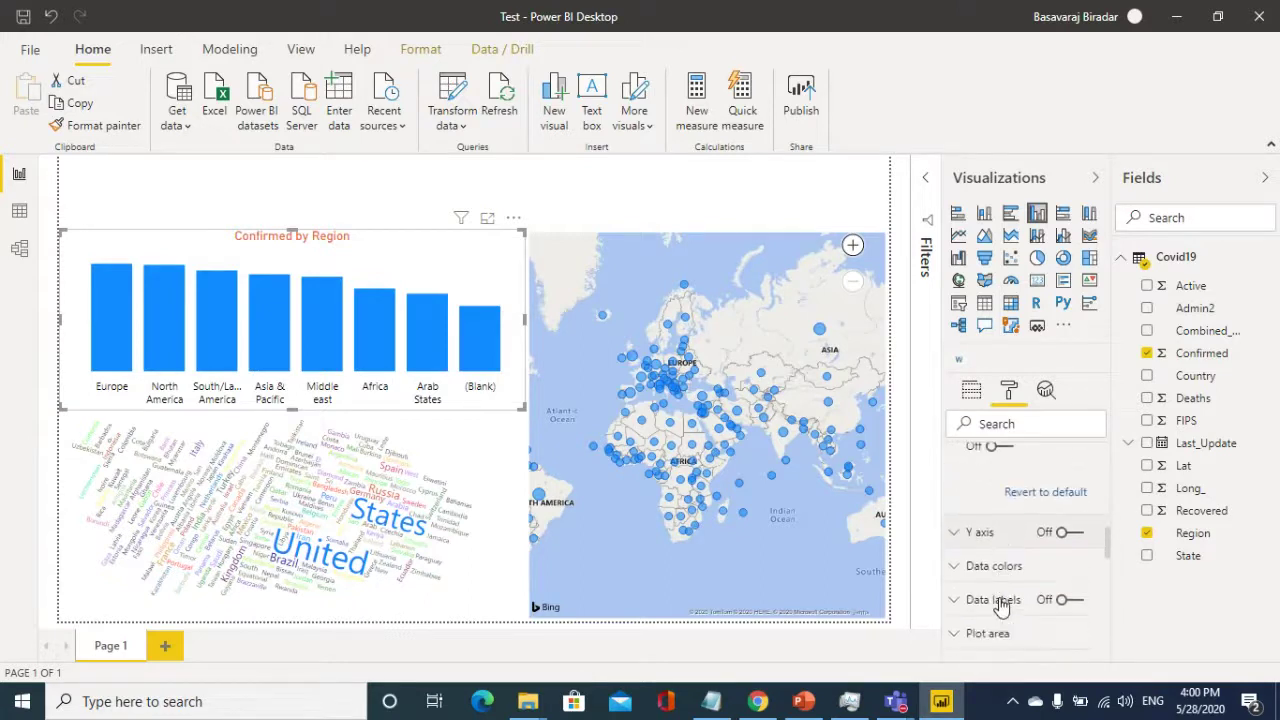
{"action": "left_click", "coordinate": [1068, 559]}
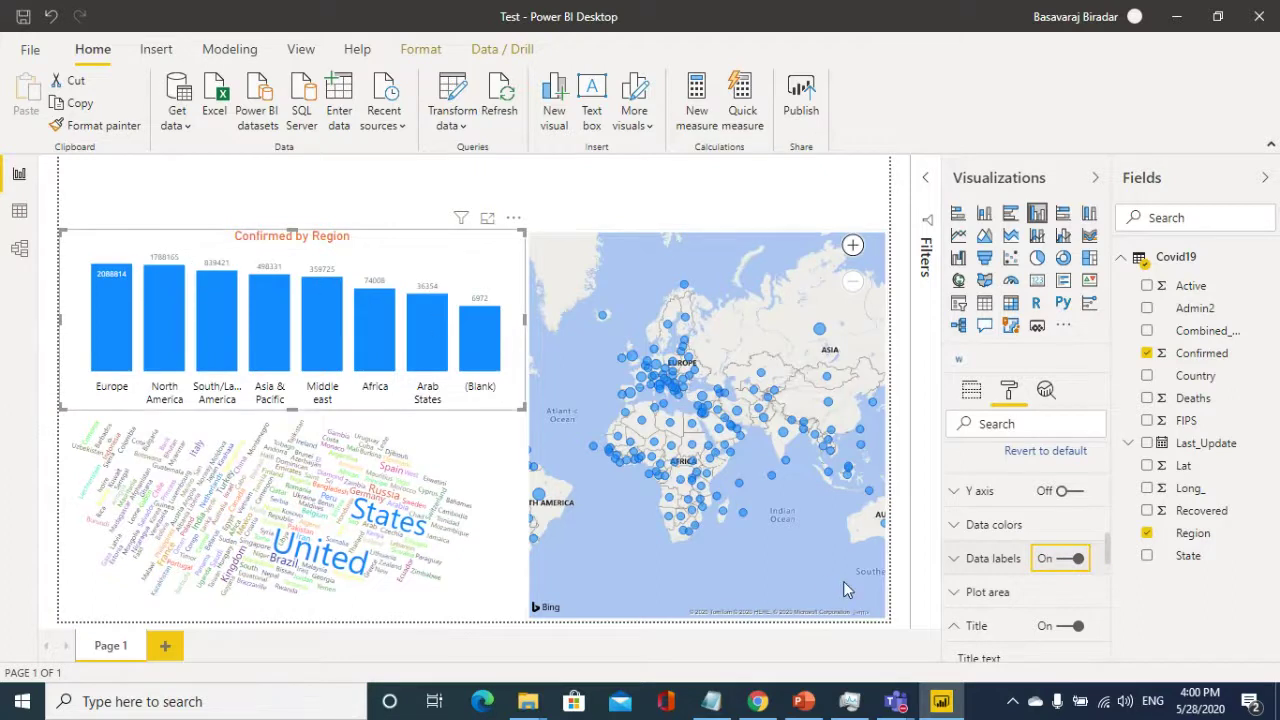
{"action": "left_click", "coordinate": [956, 560]}
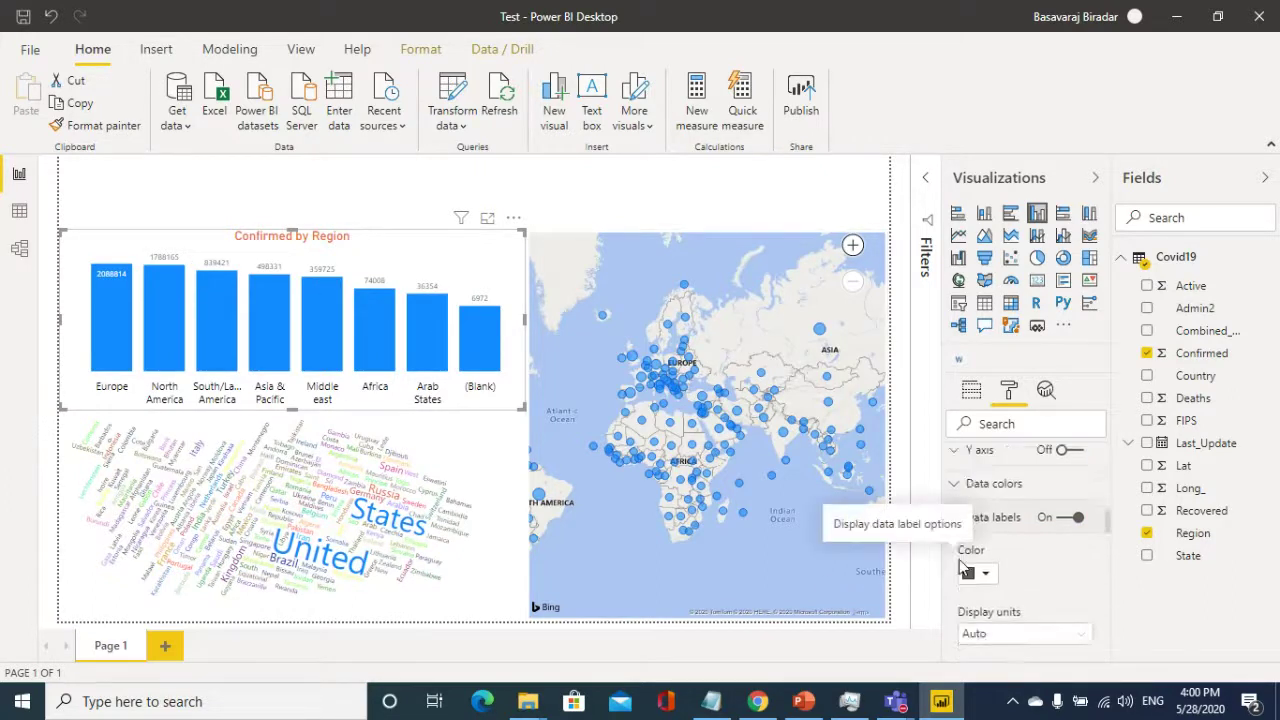
{"action": "left_click", "coordinate": [983, 524]}
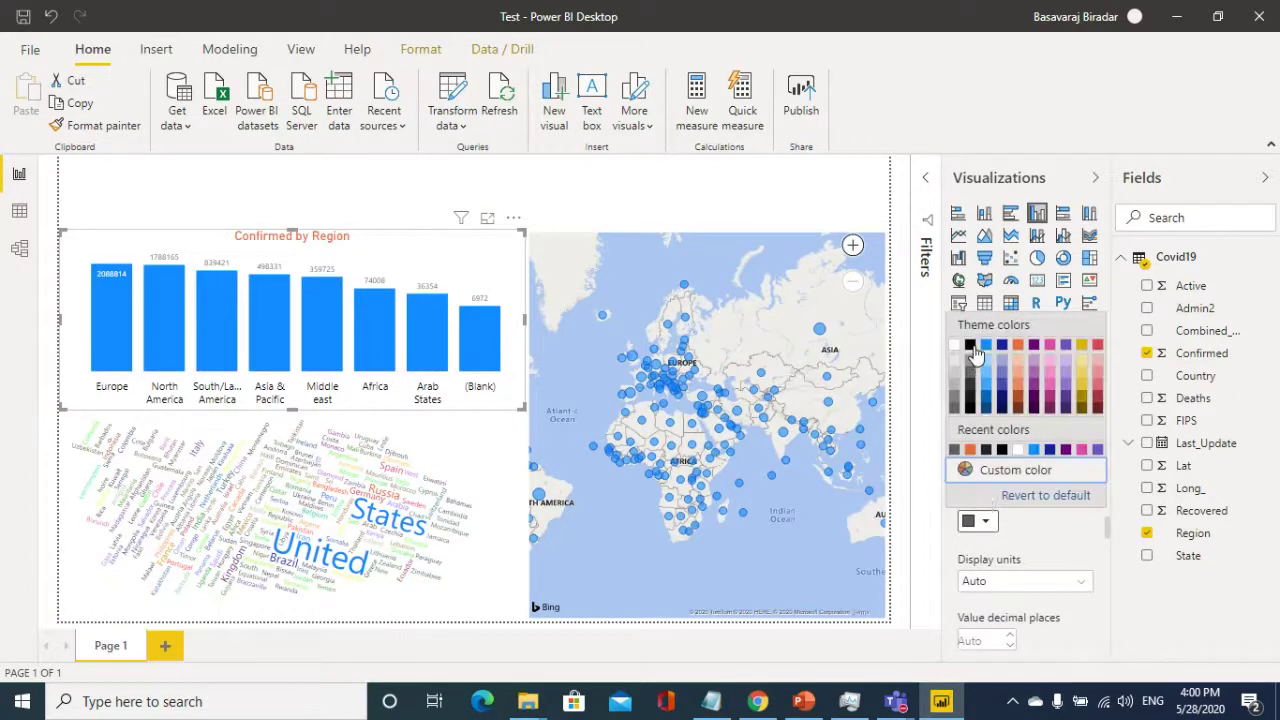
{"action": "left_click", "coordinate": [970, 346]}
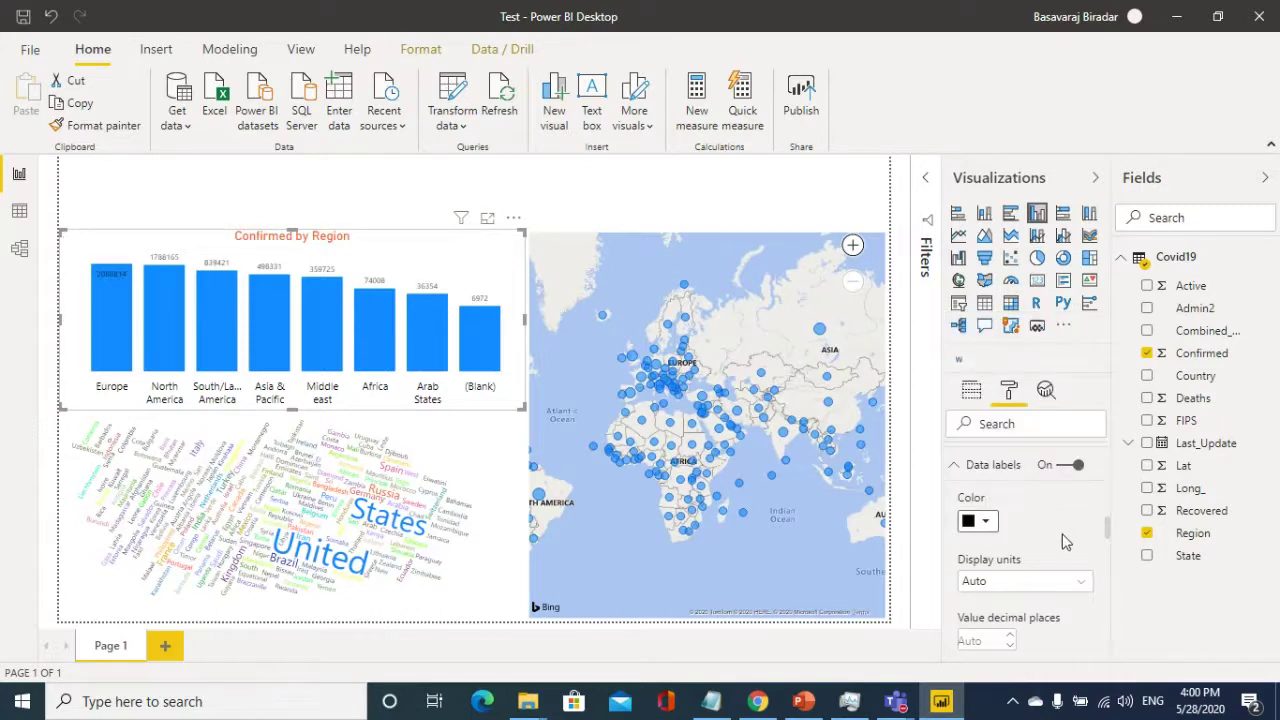
- Set the text size of the column chart's data labels to 14 pt
{"action": "scroll", "coordinate": [1065, 545], "scroll_direction": "down", "scroll_amount": 1}
{"action": "scroll", "coordinate": [1060, 540], "scroll_direction": "down", "scroll_amount": 1}
{"action": "scroll", "coordinate": [1059, 539], "scroll_direction": "up", "scroll_amount": 2}
{"action": "scroll", "coordinate": [1030, 598], "scroll_direction": "down", "scroll_amount": 3}
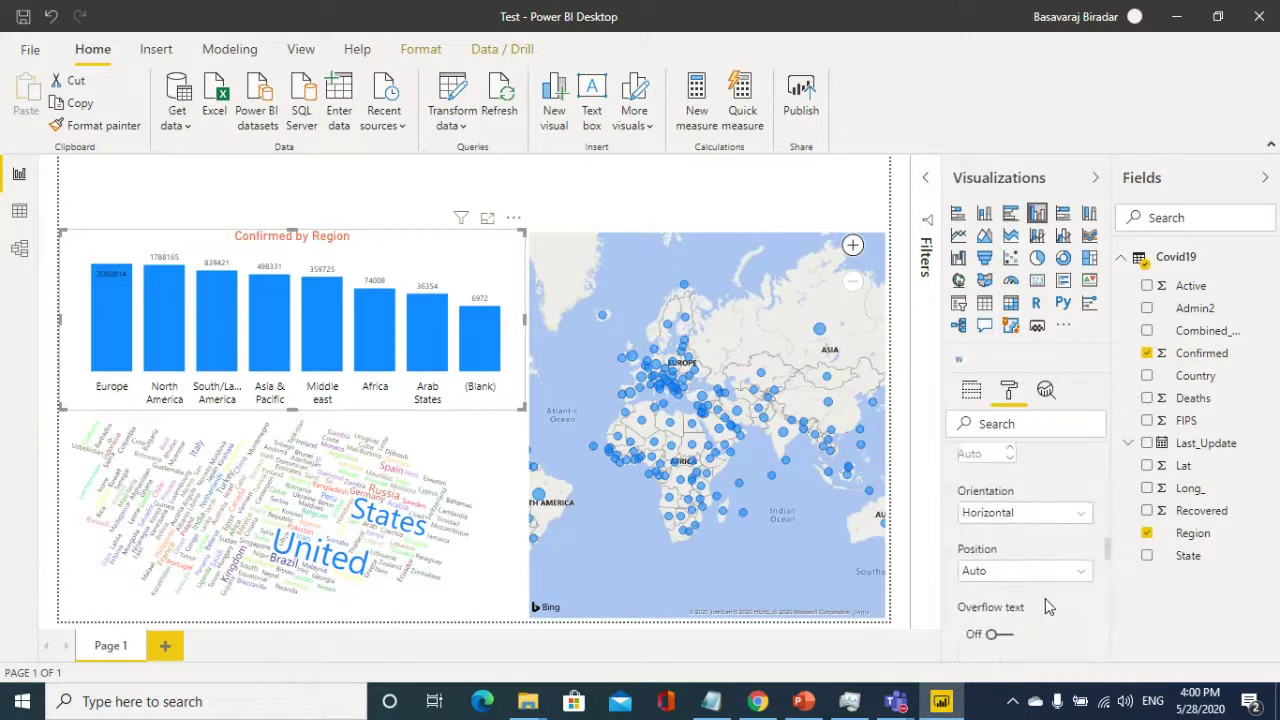
{"action": "scroll", "coordinate": [1042, 604], "scroll_direction": "down", "scroll_amount": 1}
{"action": "double_click", "coordinate": [982, 511]}
{"action": "type", "text": "14"}
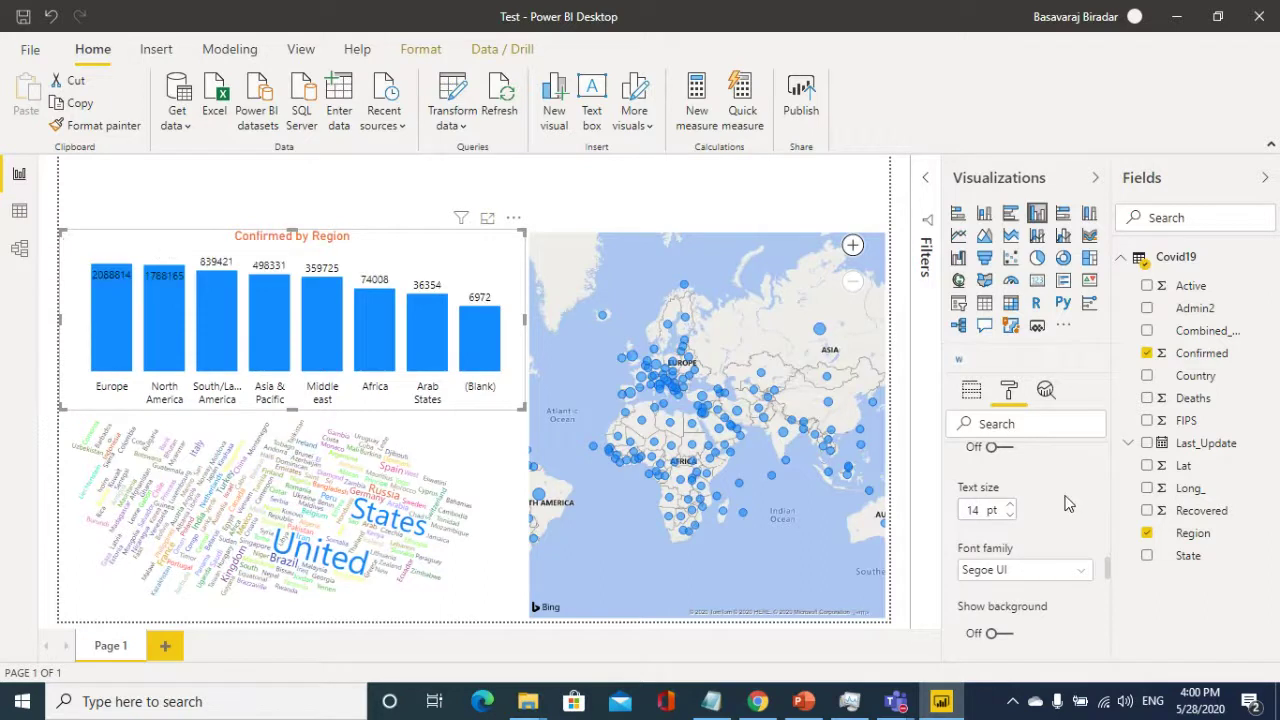
{"action": "scroll", "coordinate": [1068, 505], "scroll_direction": "down", "scroll_amount": 2}
{"action": "scroll", "coordinate": [1068, 510], "scroll_direction": "up", "scroll_amount": 3}
{"action": "scroll", "coordinate": [1070, 517], "scroll_direction": "up", "scroll_amount": 2}
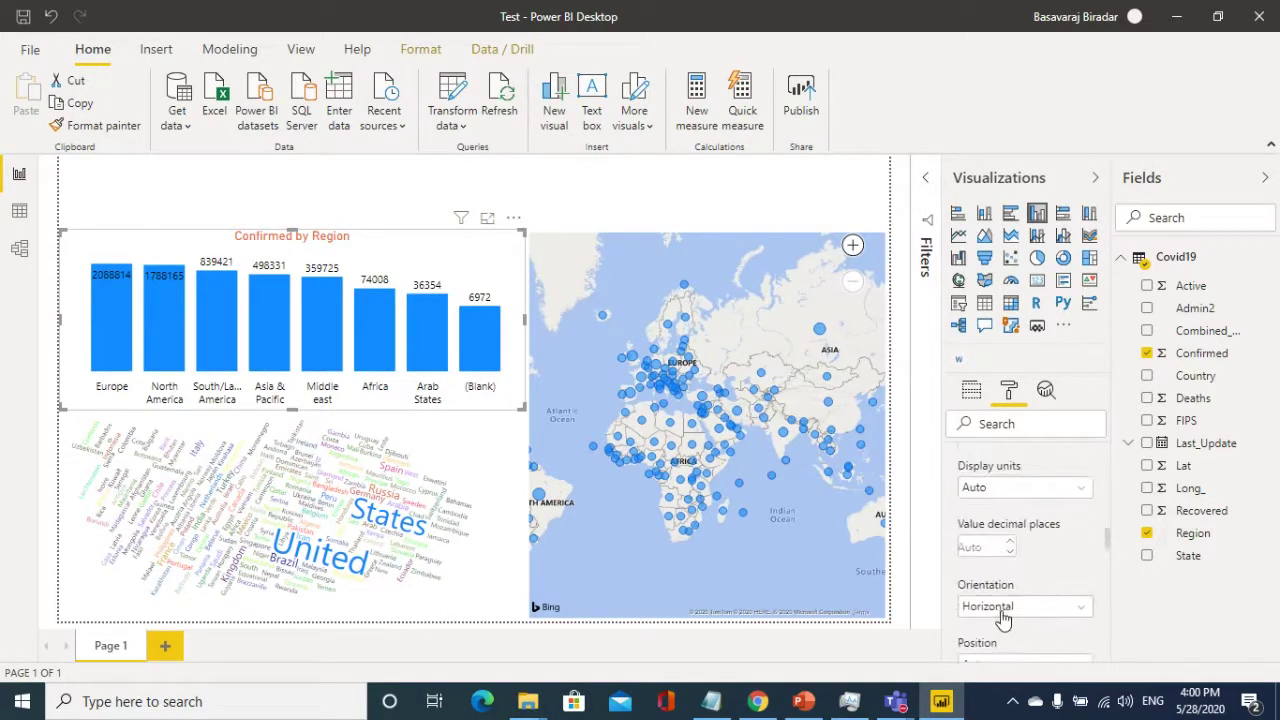
{"action": "left_click", "coordinate": [1003, 610]}
{"action": "left_click", "coordinate": [1082, 550]}
{"action": "scroll", "coordinate": [1085, 553], "scroll_direction": "down", "scroll_amount": 2}
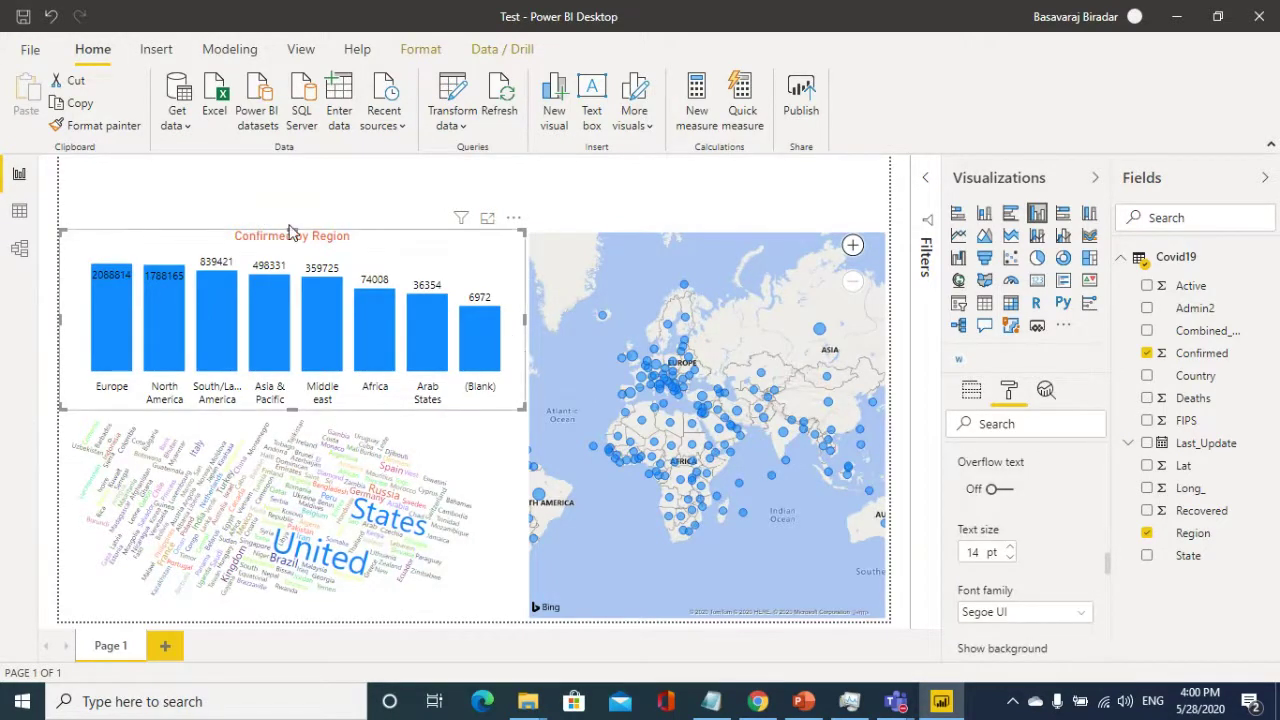
- Make the Confirmed by Region column chart taller by extending its upper edge above the top of the map
{"action": "left_click_drag", "start_coordinate": [290, 217], "coordinate": [286, 200]}
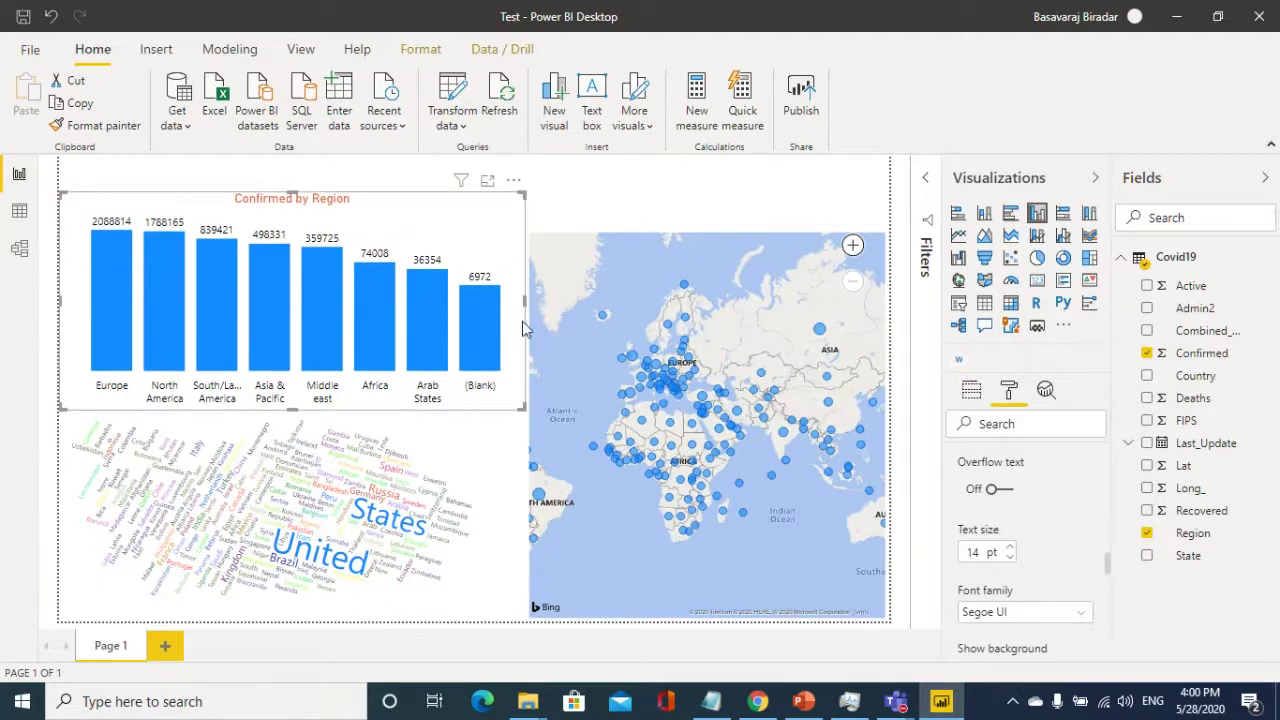
- Select the (Blank) region column in the Confirmed by Region chart and open the options for that data point
{"action": "left_click", "coordinate": [485, 334]}
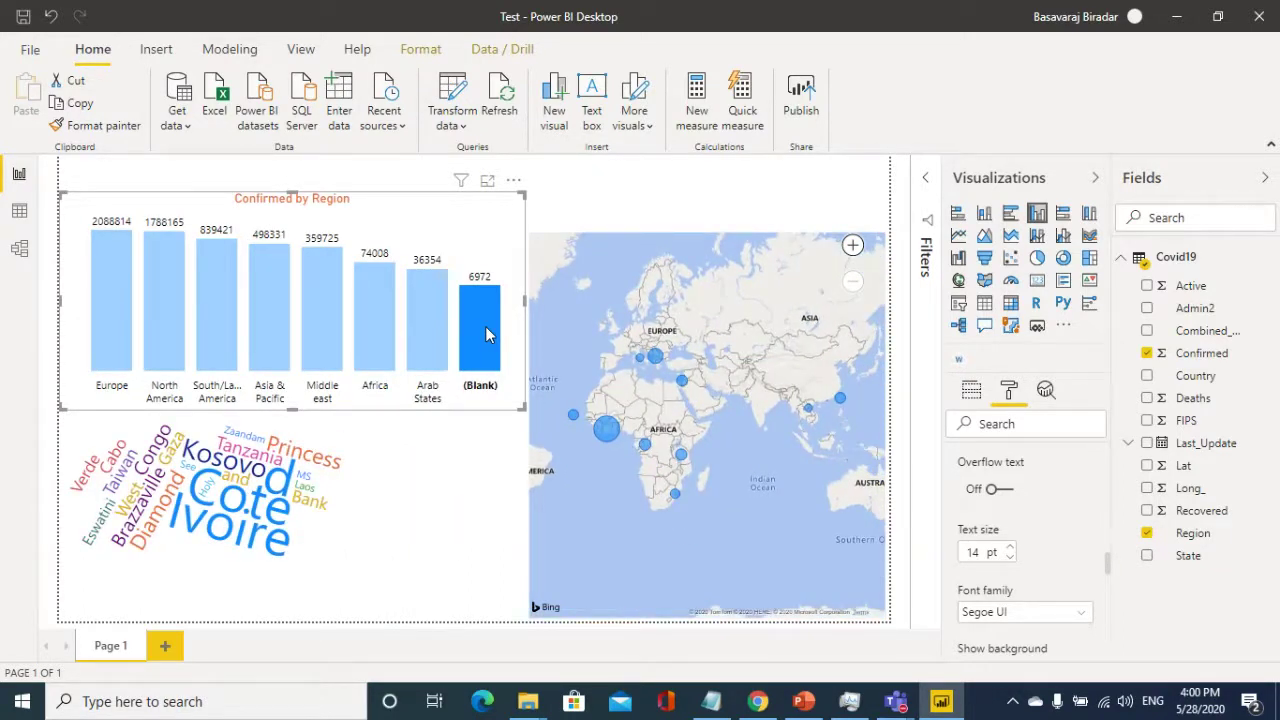
{"action": "right_click", "coordinate": [485, 330]}
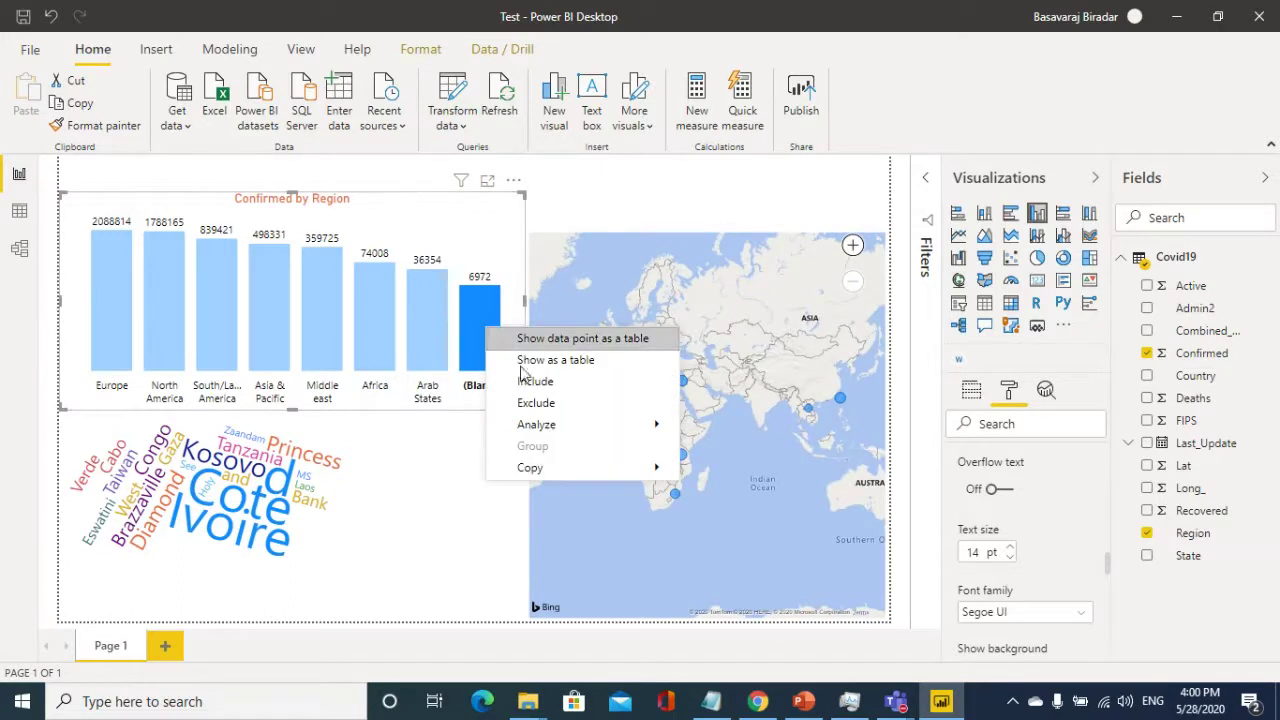
- Exclude the blank region from the Confirmed by Region chart
{"action": "key", "text": "Escape"}
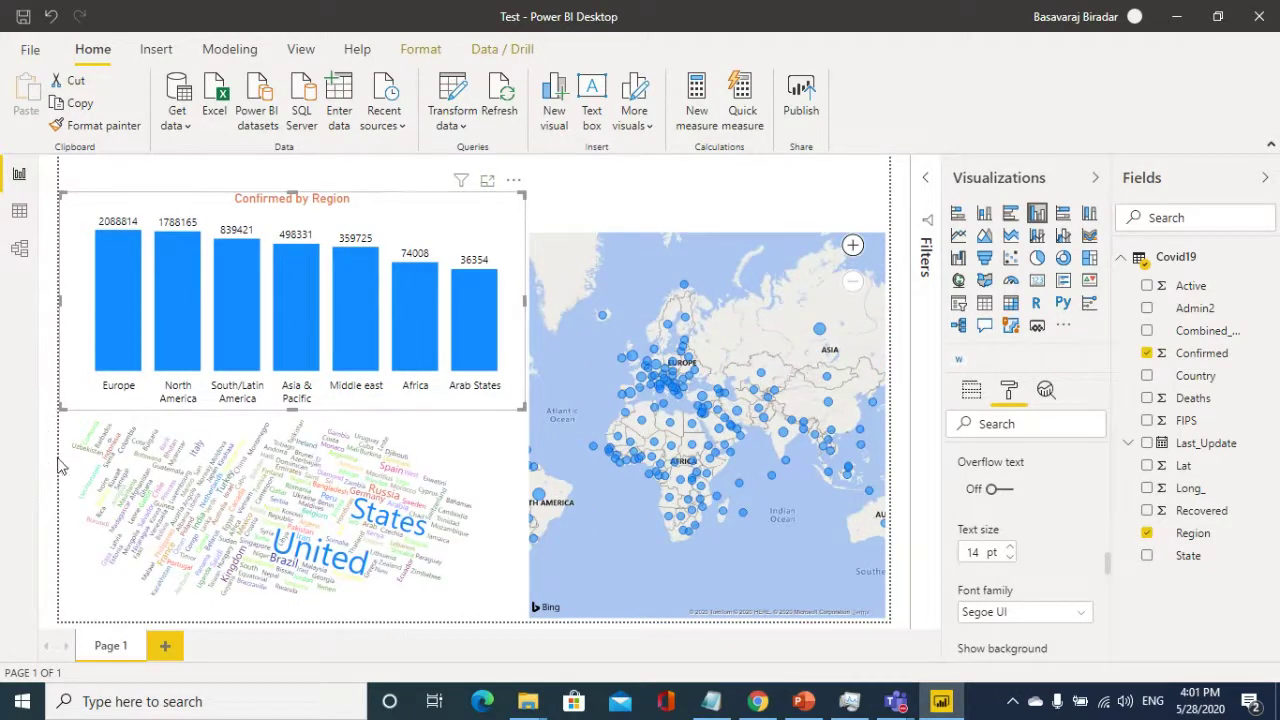
- Cross-filter the report by Europe, Asia & Pacific and North America in turn, checking Europe's largest countries in the word cloud
{"action": "left_click", "coordinate": [118, 333]}
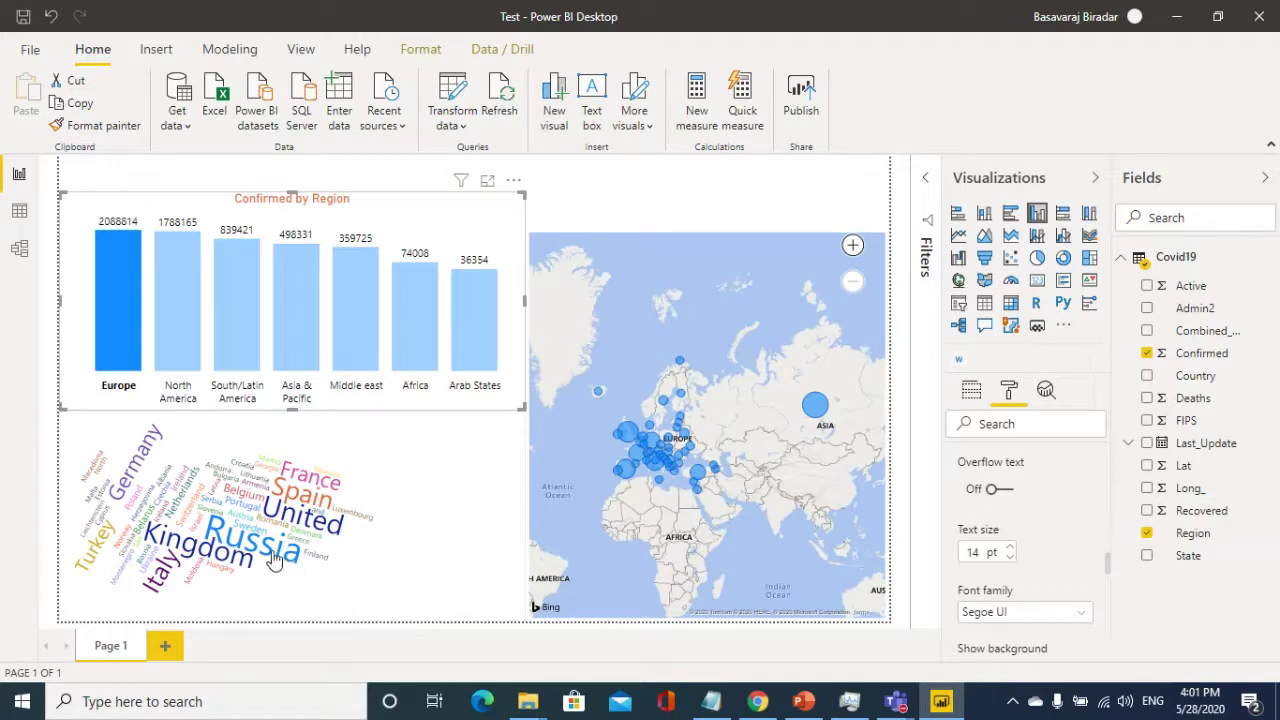
{"action": "mouse_move", "coordinate": [275, 553]}
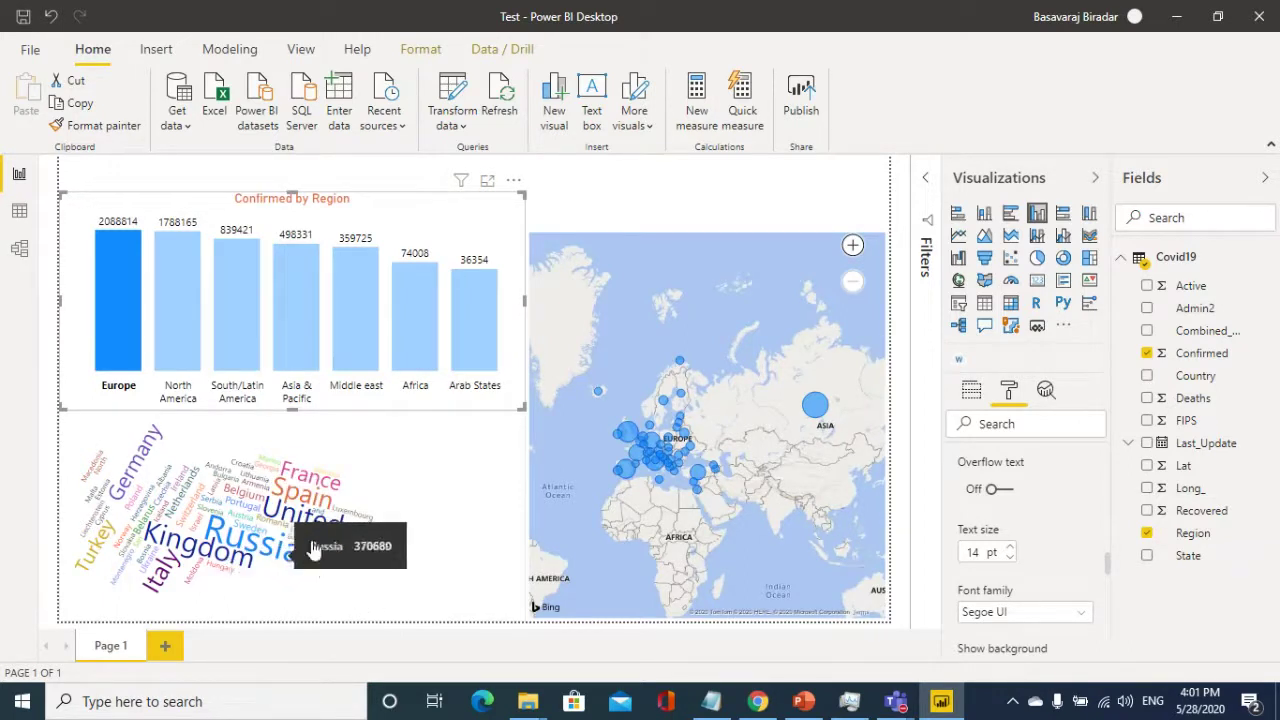
{"action": "mouse_move", "coordinate": [317, 497]}
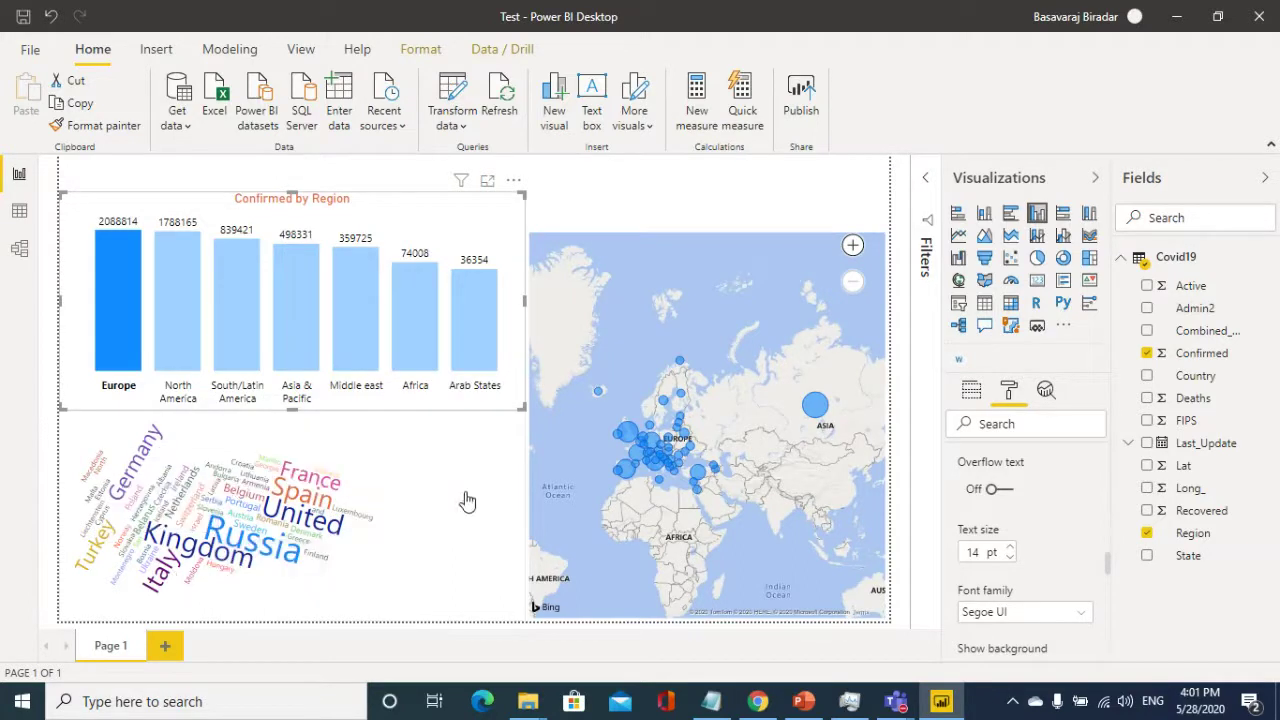
{"action": "mouse_move", "coordinate": [158, 580]}
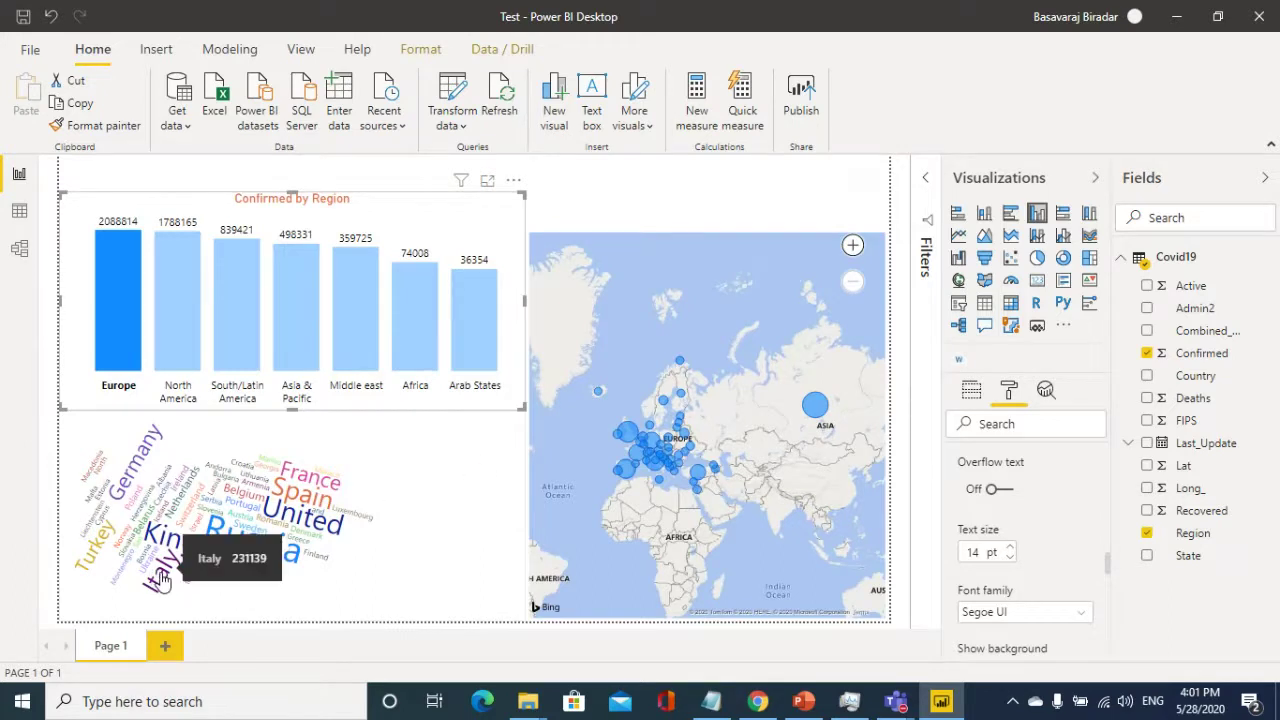
{"action": "left_click", "coordinate": [305, 310]}
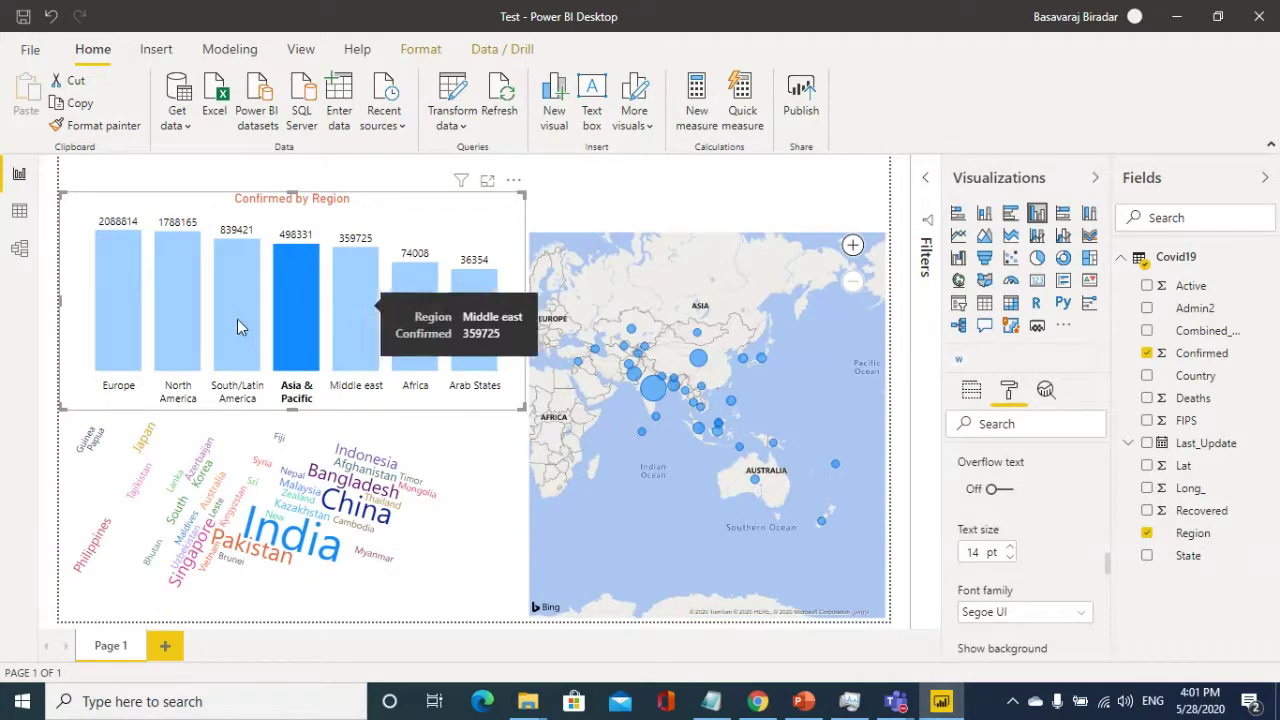
{"action": "left_click", "coordinate": [182, 315]}
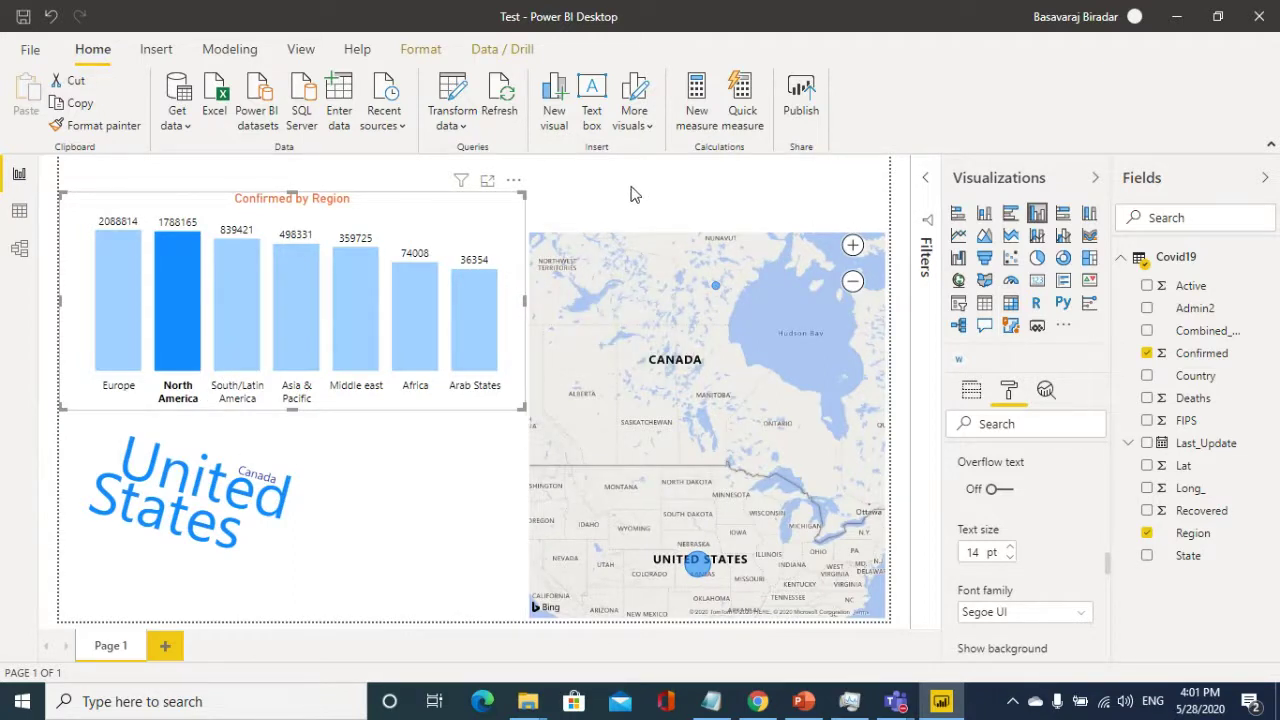
- Lower the upper edge of the Confirmed by Region chart slightly and clear its North America highlight
{"action": "left_click_drag", "start_coordinate": [294, 203], "coordinate": [297, 207]}
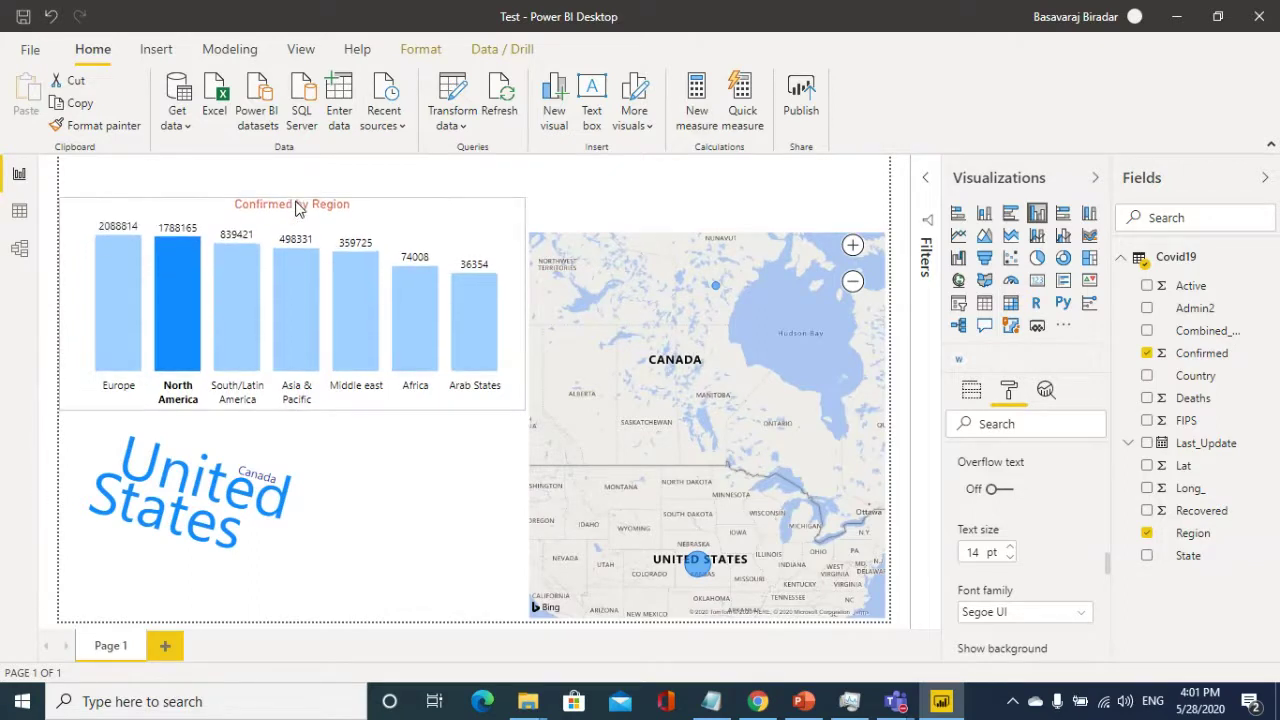
{"action": "left_click", "coordinate": [297, 207]}
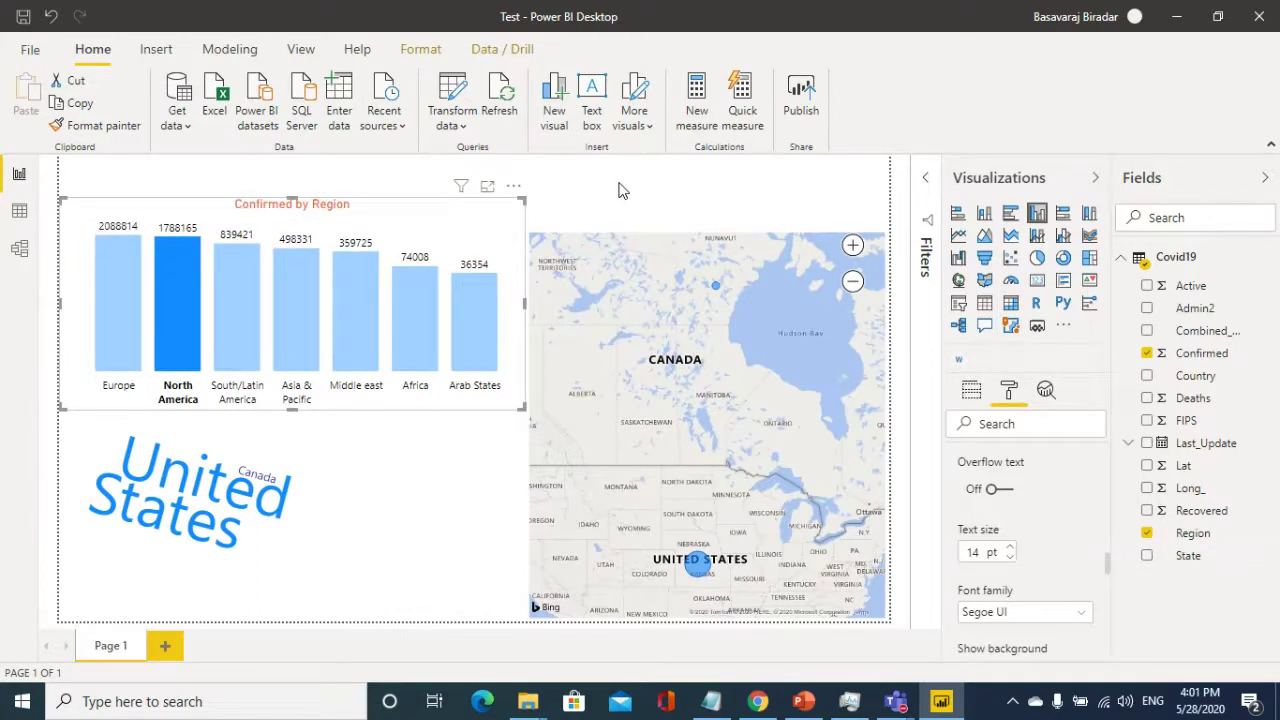
{"action": "left_click", "coordinate": [620, 190]}
{"action": "mouse_move", "coordinate": [165, 327]}
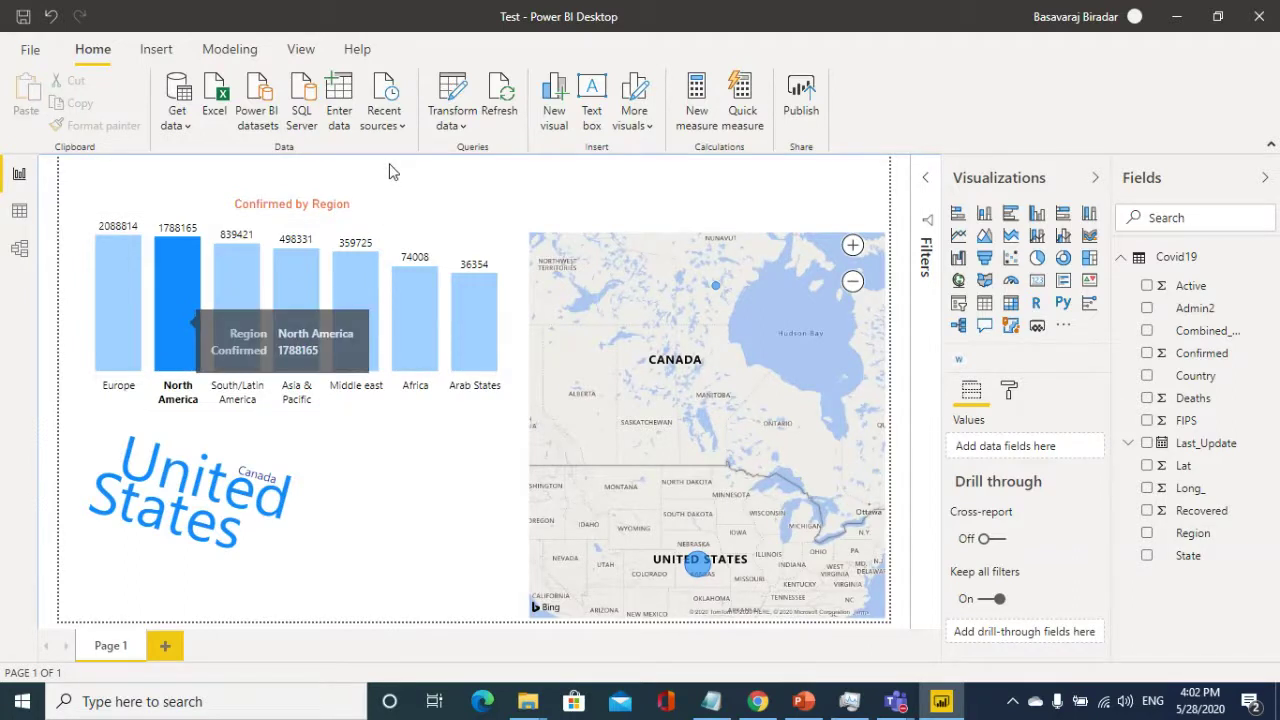
{"action": "left_click", "coordinate": [345, 236]}
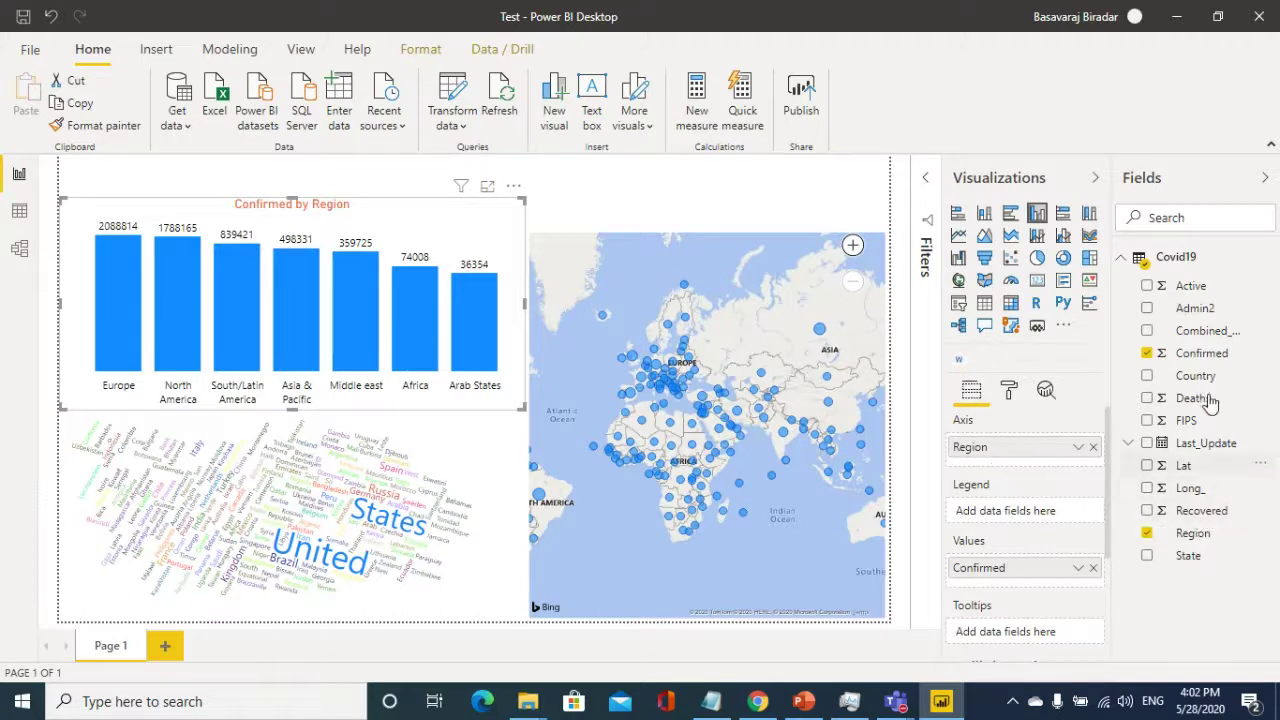
- Add Country and State below Region on the axis of the Confirmed by Region chart
{"action": "left_click_drag", "start_coordinate": [1198, 394], "coordinate": [1046, 471]}
{"action": "left_click_drag", "start_coordinate": [1192, 556], "coordinate": [1048, 494]}
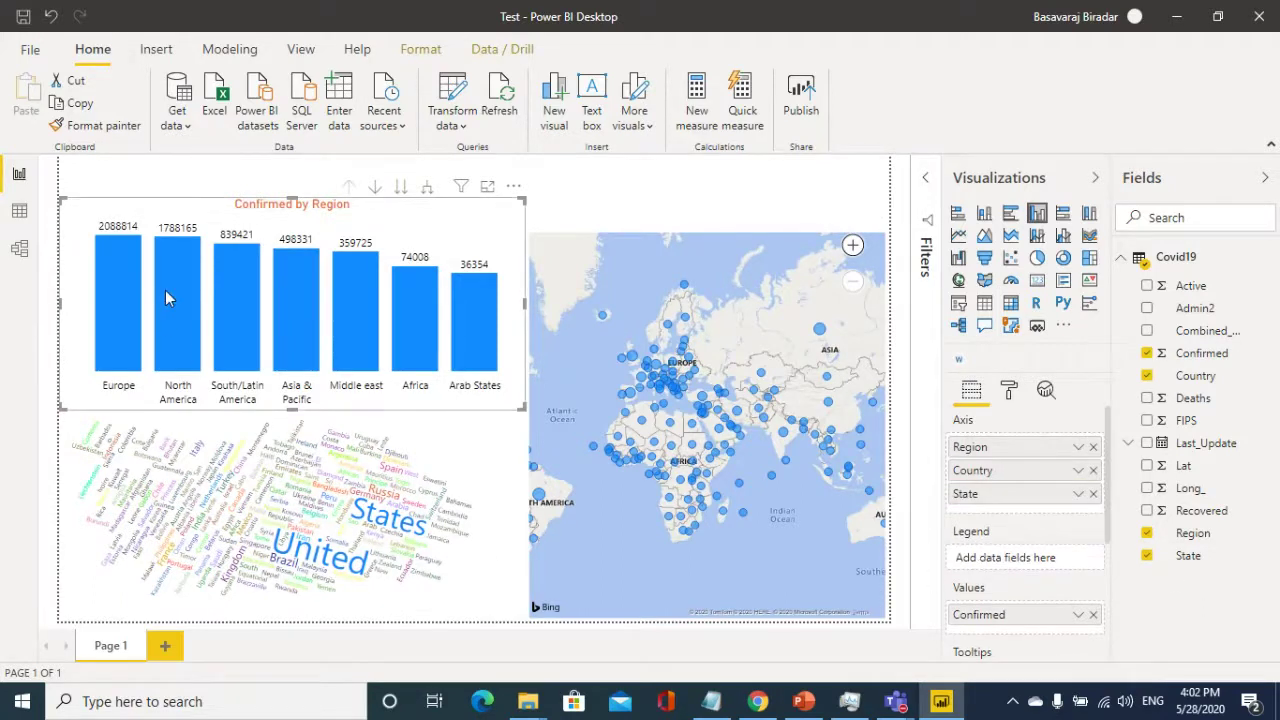
- Turn on drill mode and drill the chart from North America into the states of the United States
{"action": "left_click", "coordinate": [375, 188]}
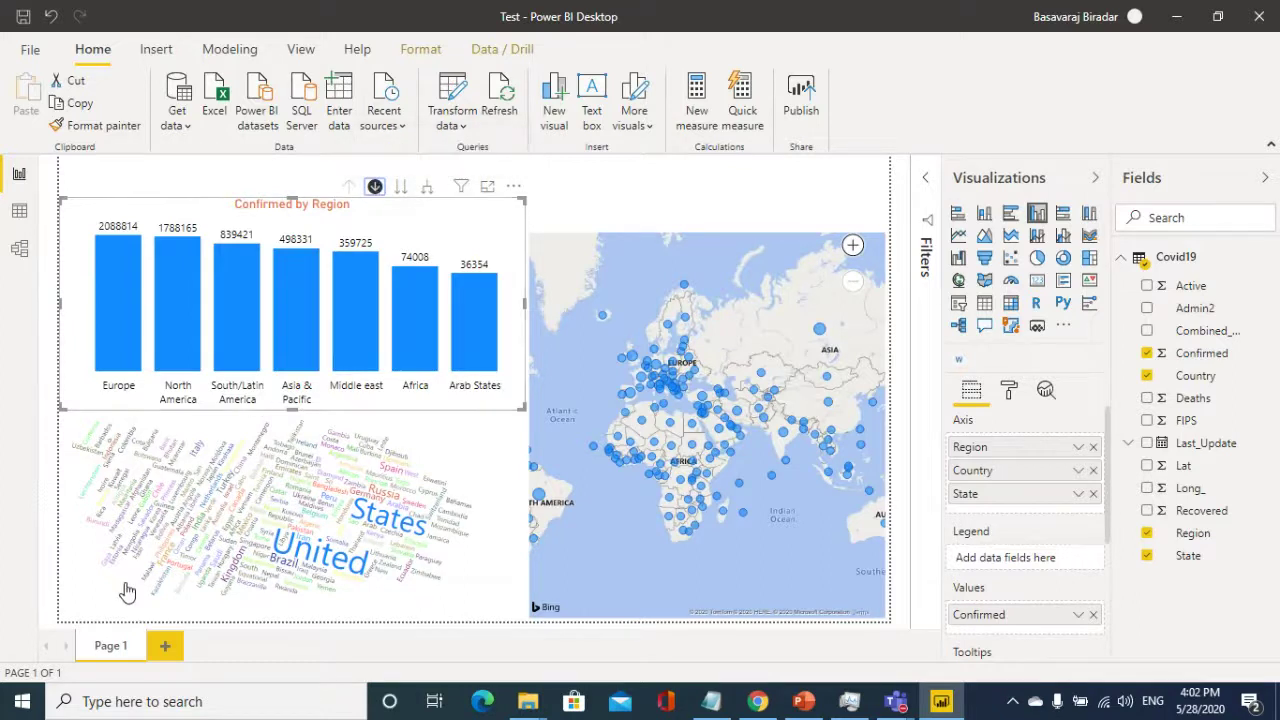
{"action": "left_click", "coordinate": [173, 340]}
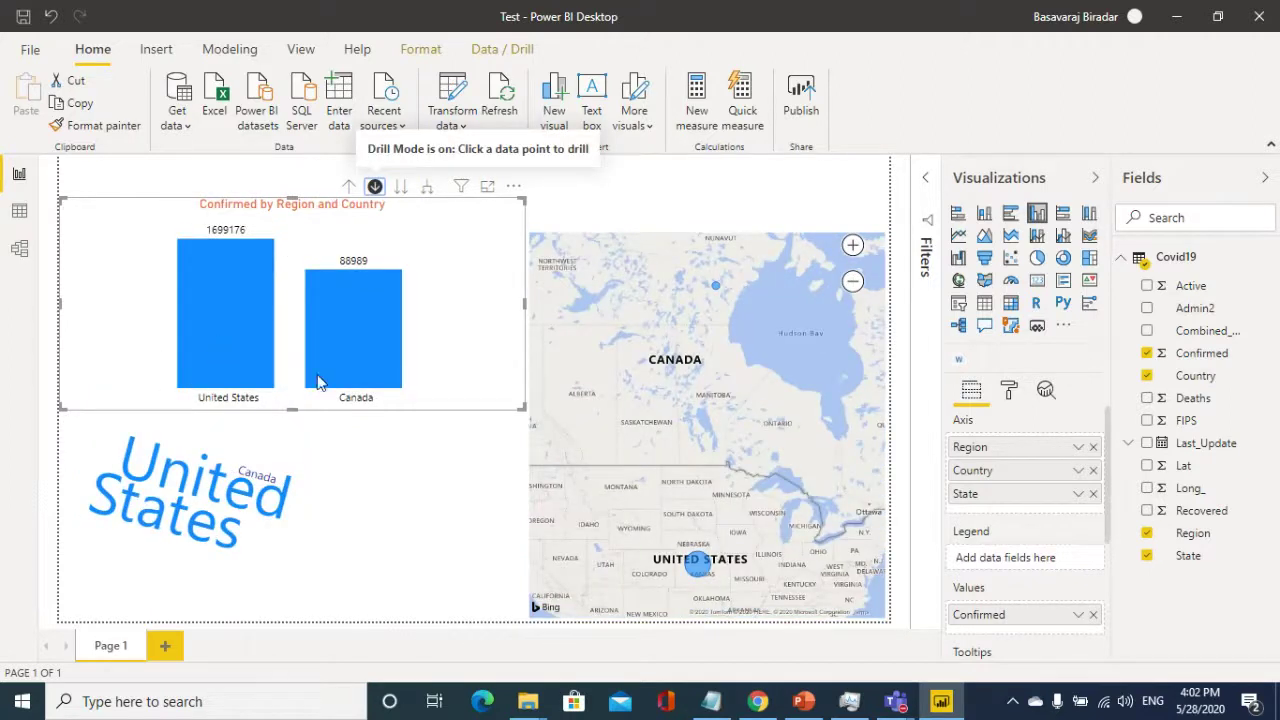
{"action": "mouse_move", "coordinate": [336, 372]}
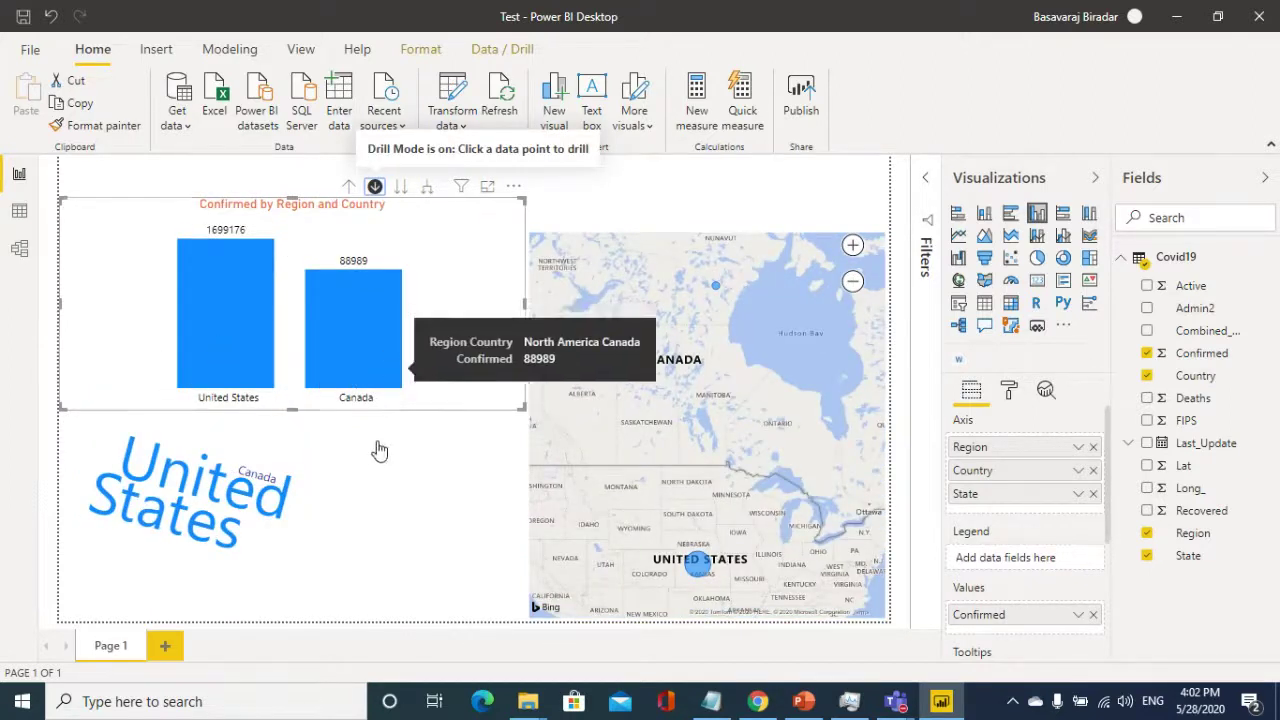
{"action": "left_click", "coordinate": [243, 327]}
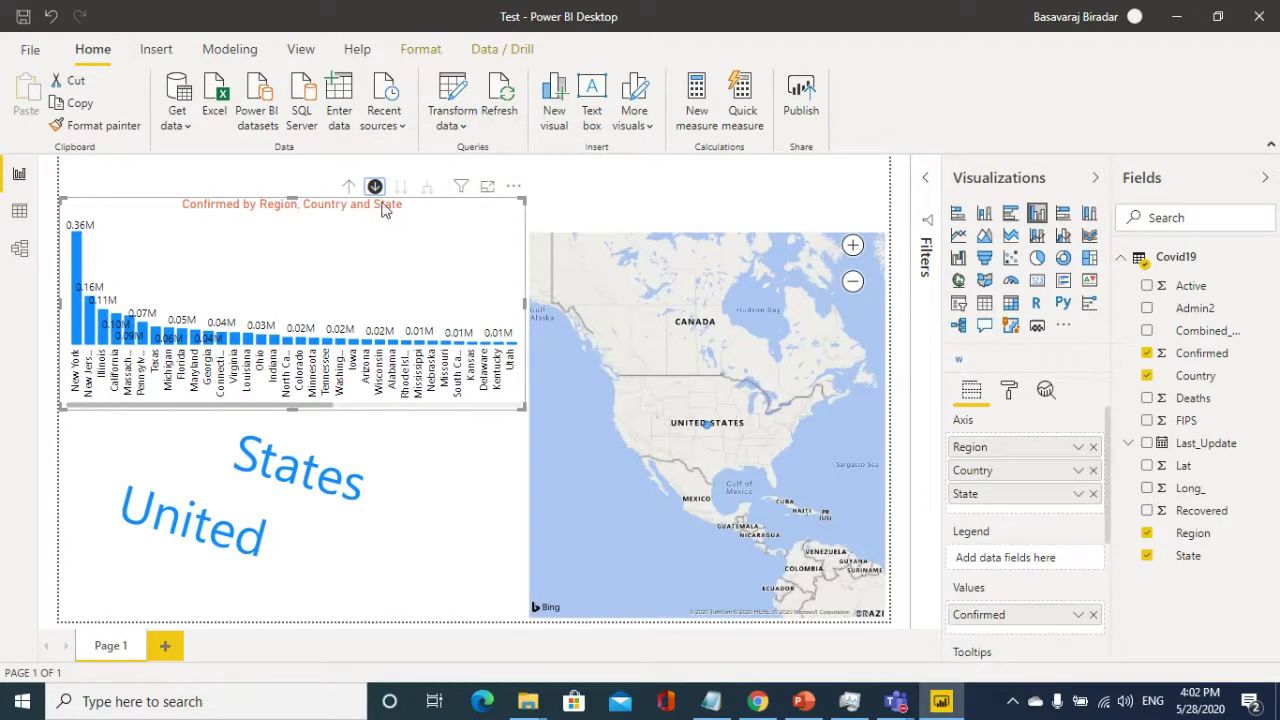
- Drill up to the countries, drill into Canada's provinces, and return to the region level with drill mode off
{"action": "left_click", "coordinate": [349, 187]}
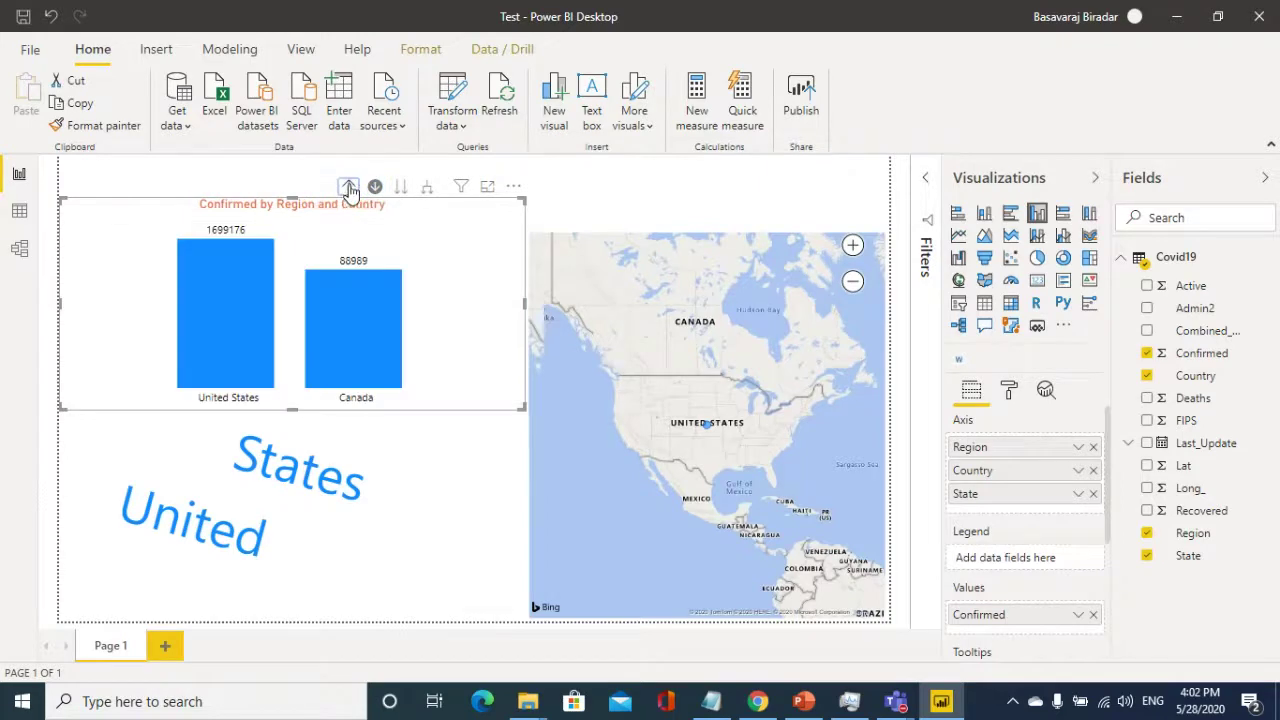
{"action": "left_click", "coordinate": [338, 349]}
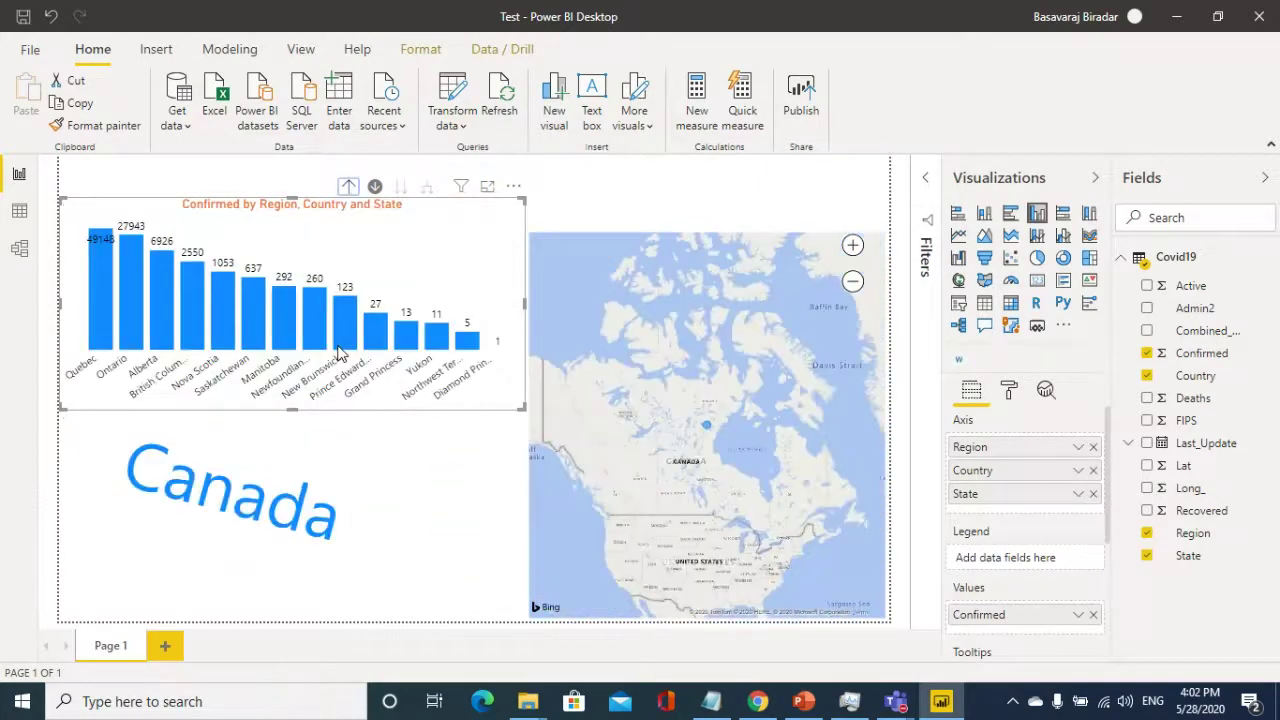
{"action": "left_click", "coordinate": [348, 187]}
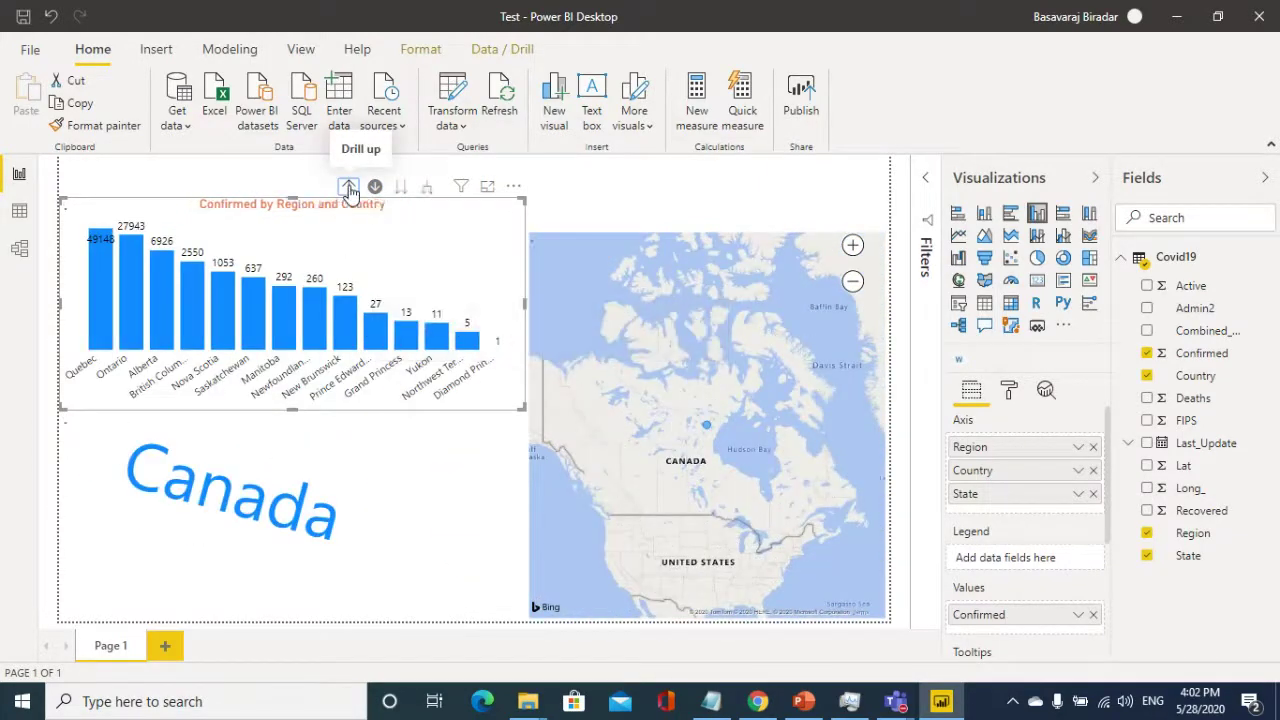
{"action": "left_click", "coordinate": [348, 187]}
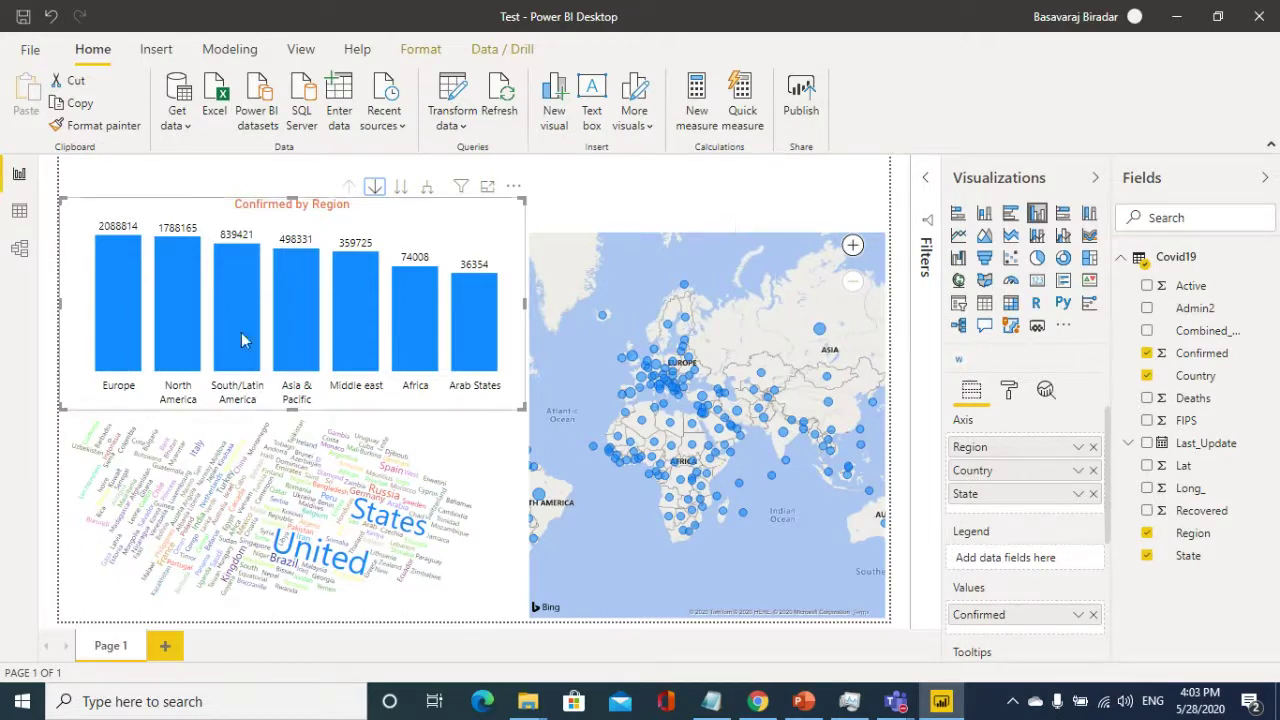
- Try Country as a tooltip field of the region chart and check the tooltip on the North America bar
{"action": "mouse_move", "coordinate": [237, 330]}
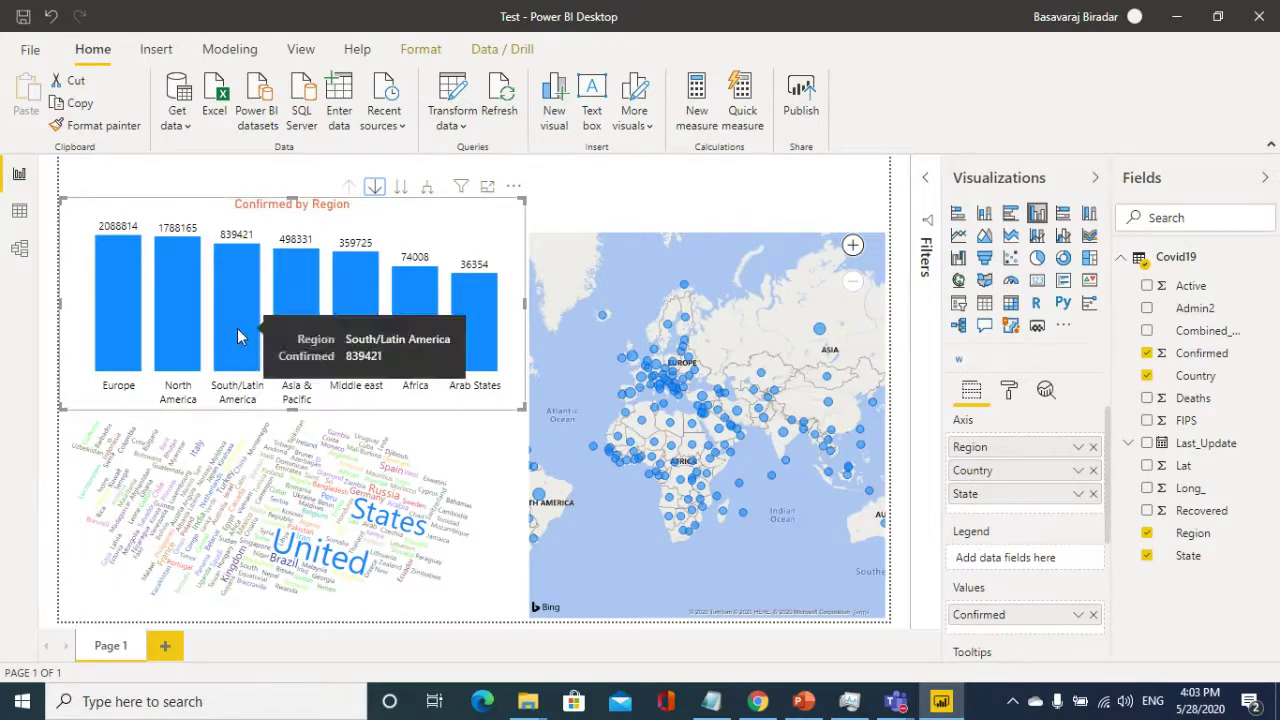
{"action": "mouse_move", "coordinate": [174, 322]}
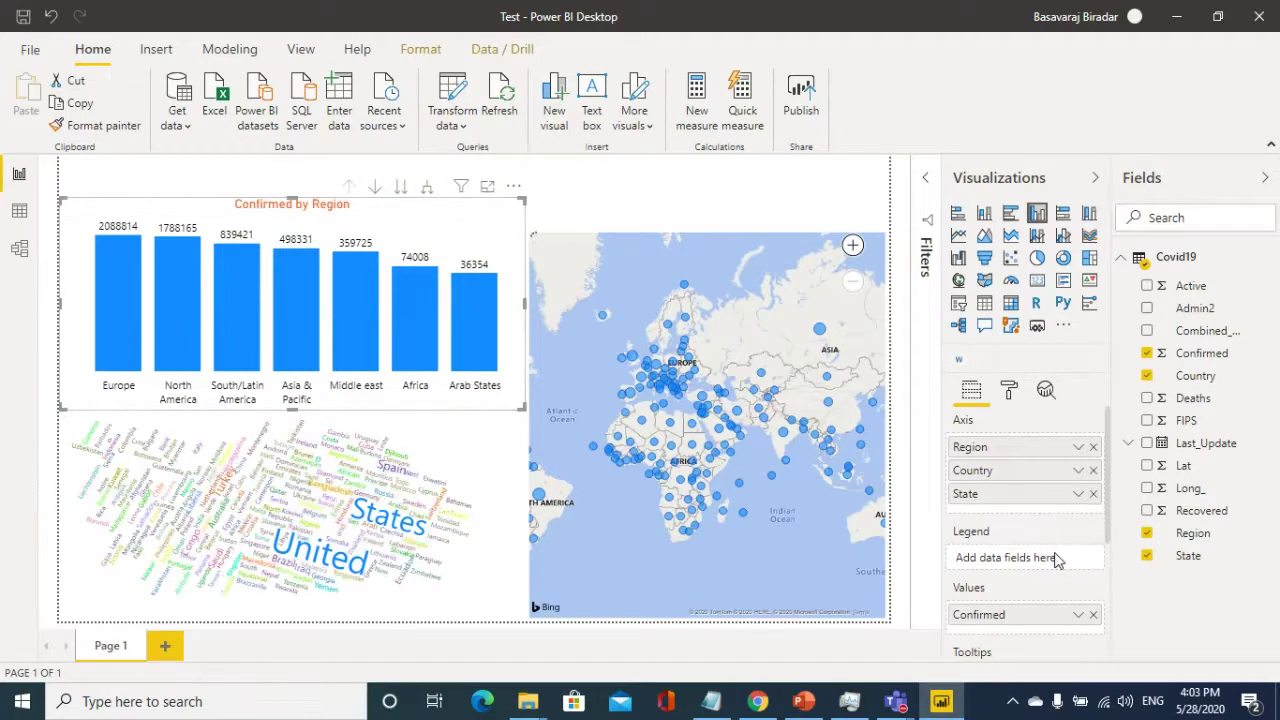
{"action": "scroll", "coordinate": [1060, 550], "scroll_direction": "down", "scroll_amount": 3}
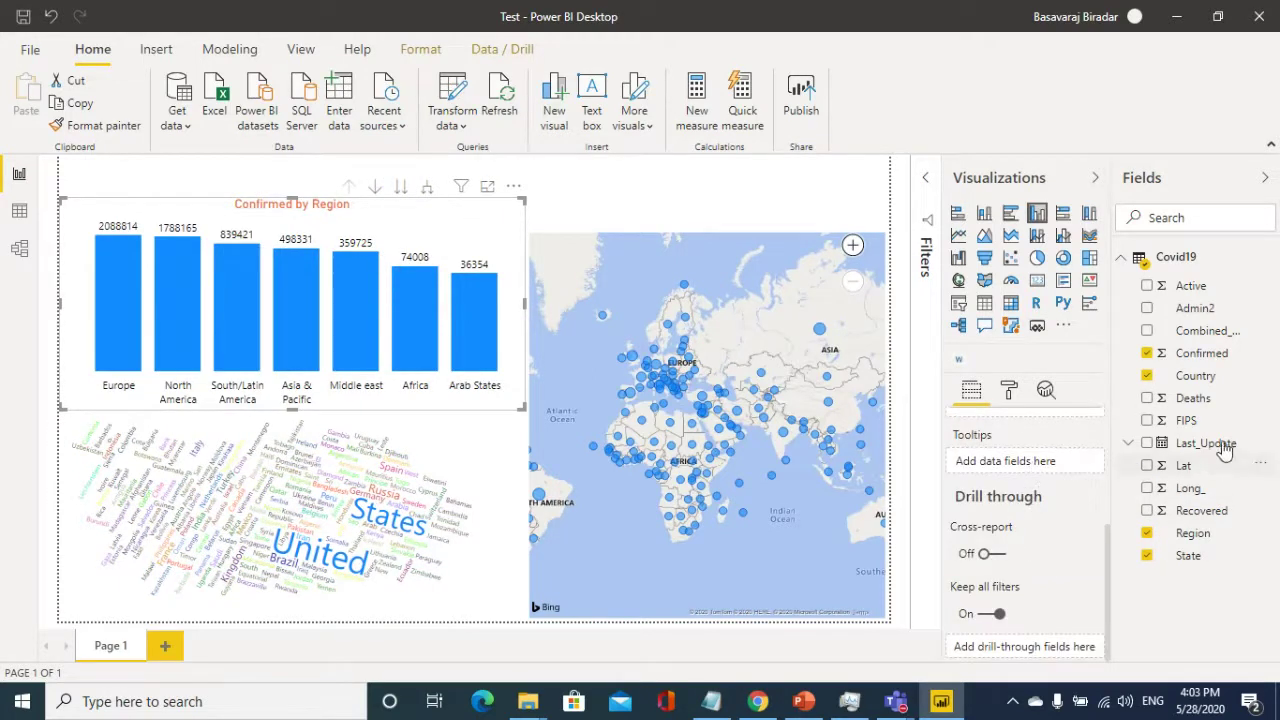
{"action": "left_click_drag", "start_coordinate": [1205, 380], "coordinate": [1006, 464]}
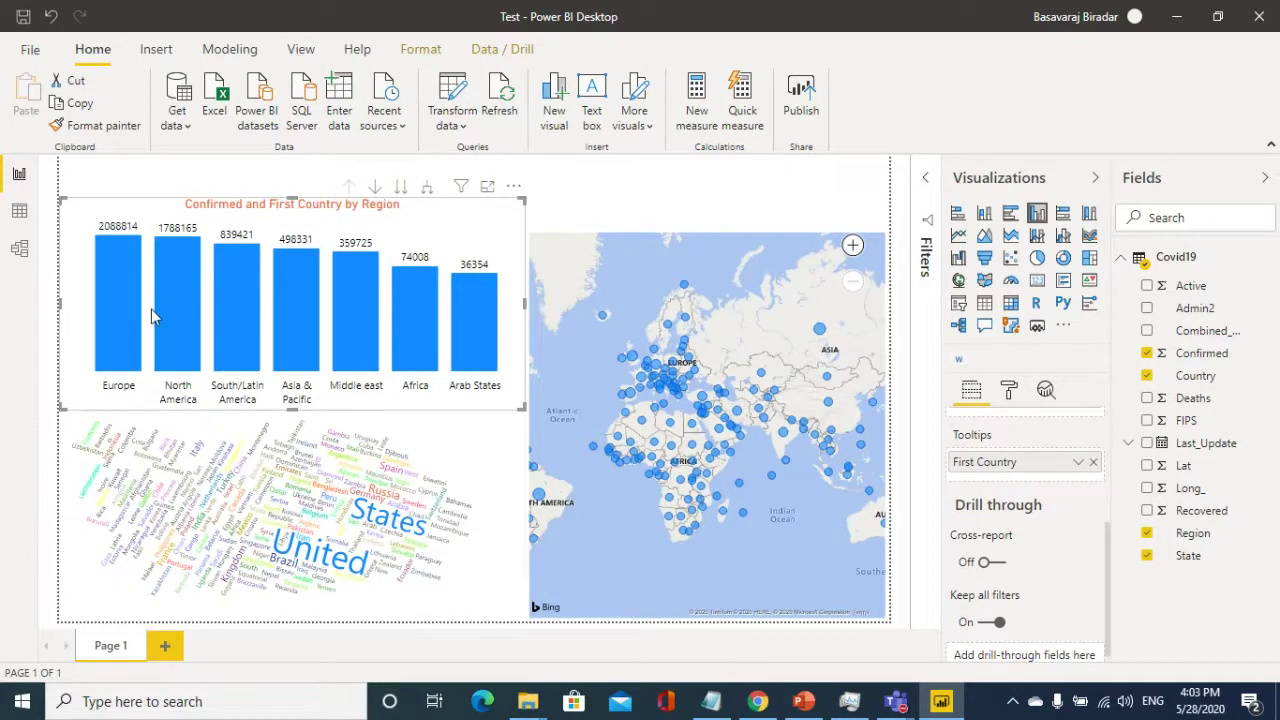
{"action": "mouse_move", "coordinate": [185, 296]}
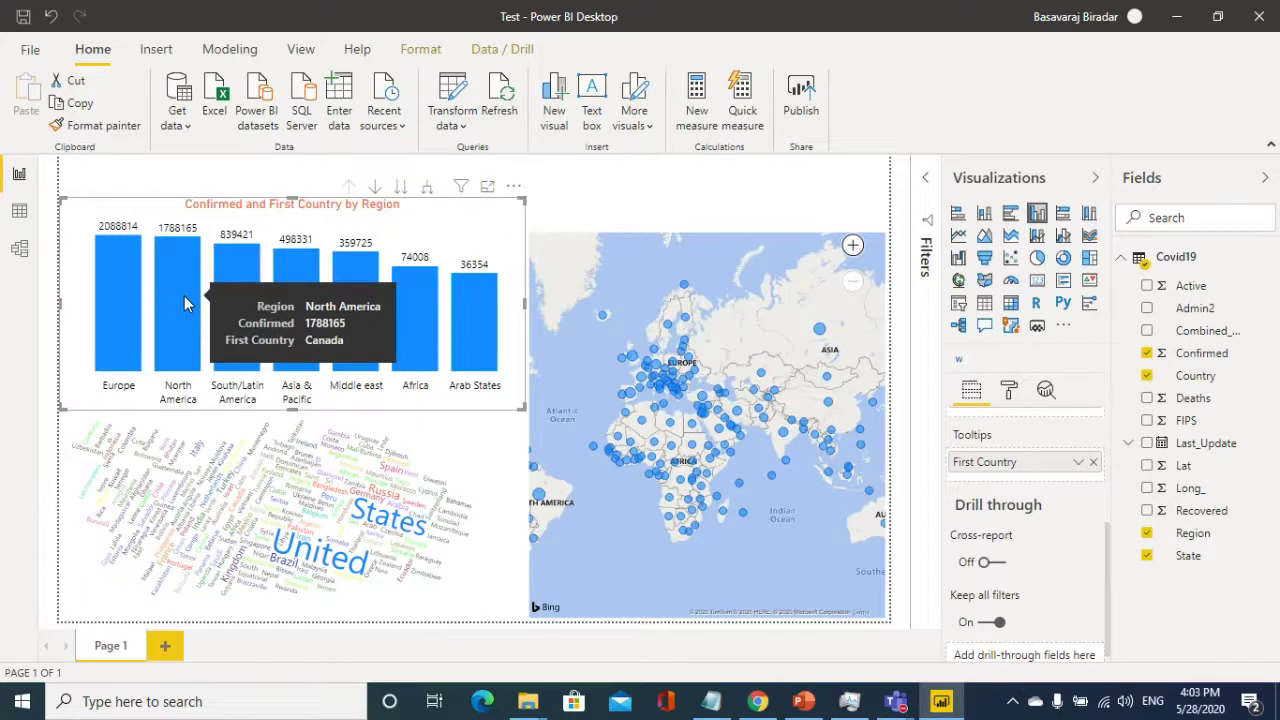
- Remove the Country field from the region chart's tooltips
{"action": "left_click", "coordinate": [1078, 463]}
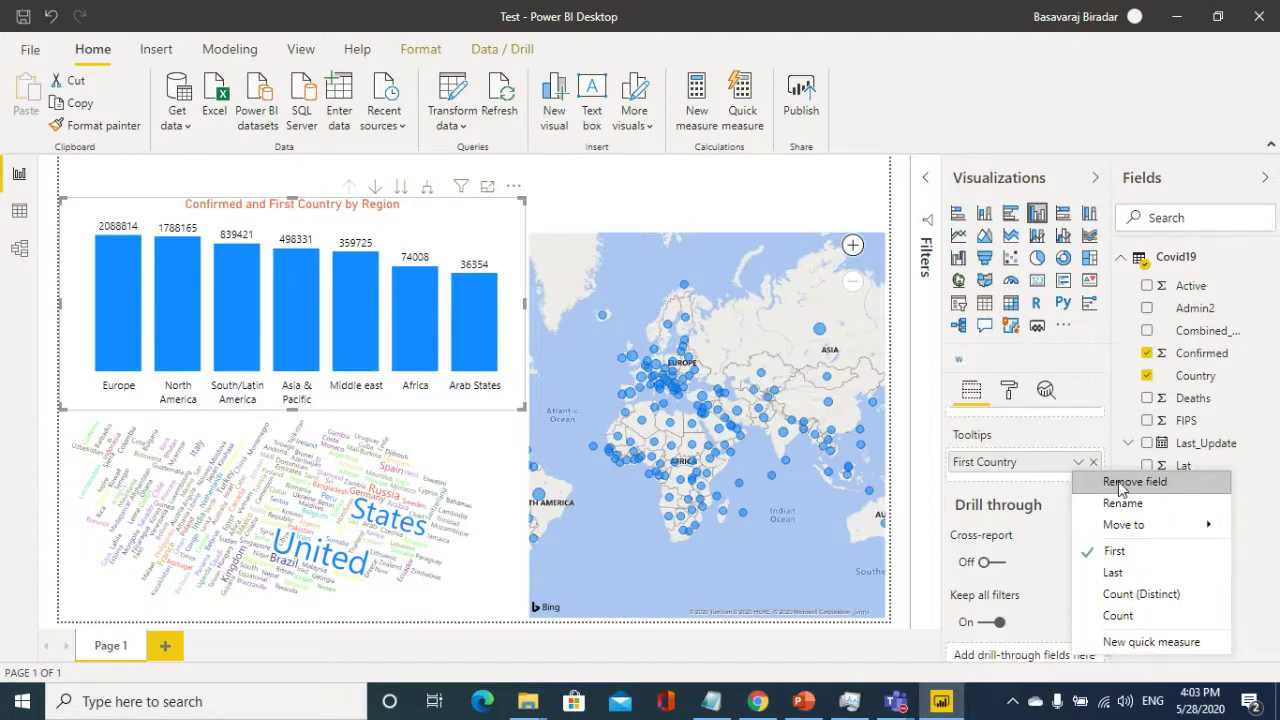
{"action": "left_click", "coordinate": [1098, 478]}
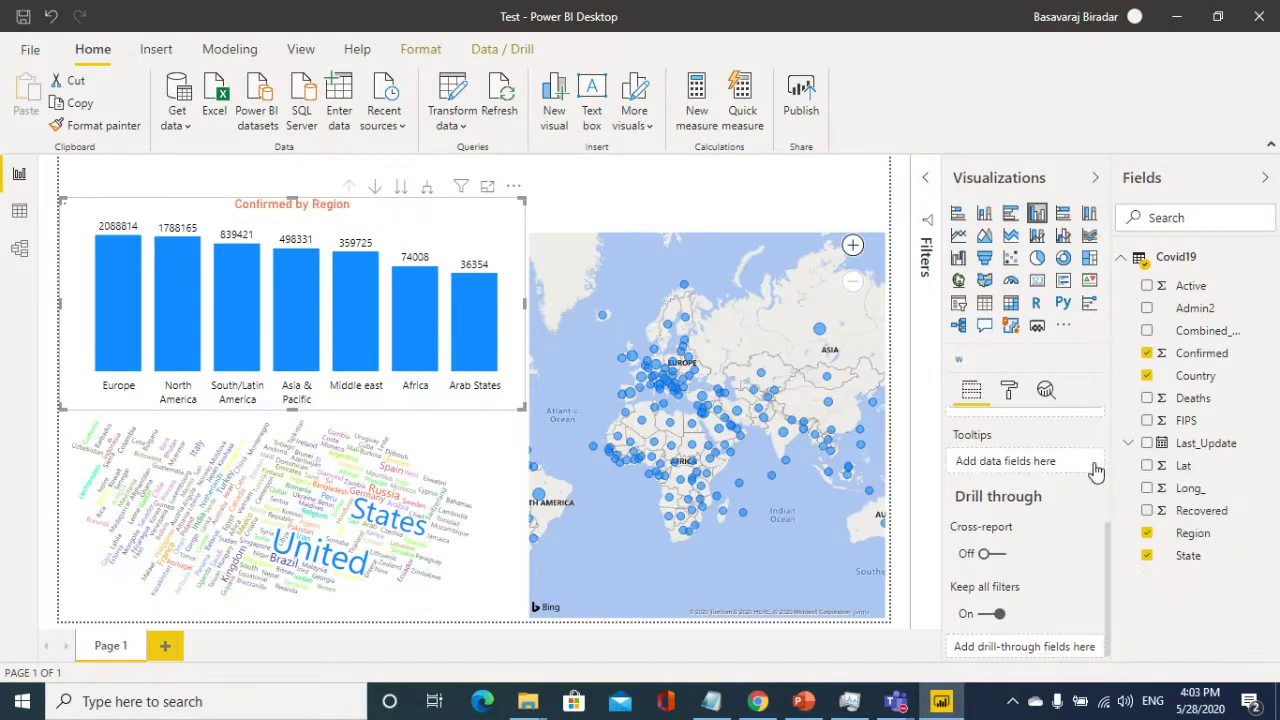
- Create a new measure in the Covid19 table and name it CountryList
{"action": "scroll", "coordinate": [1080, 525], "scroll_direction": "up", "scroll_amount": 3}
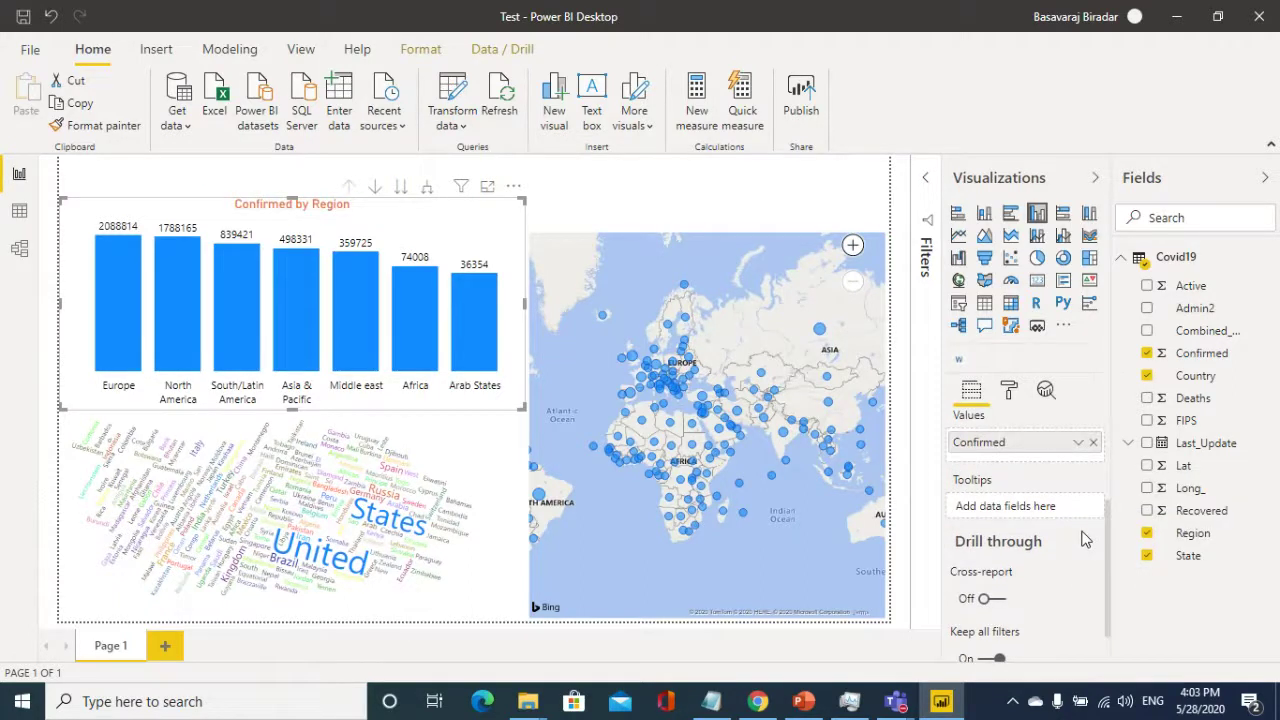
{"action": "right_click", "coordinate": [1182, 260]}
{"action": "left_click", "coordinate": [1192, 286]}
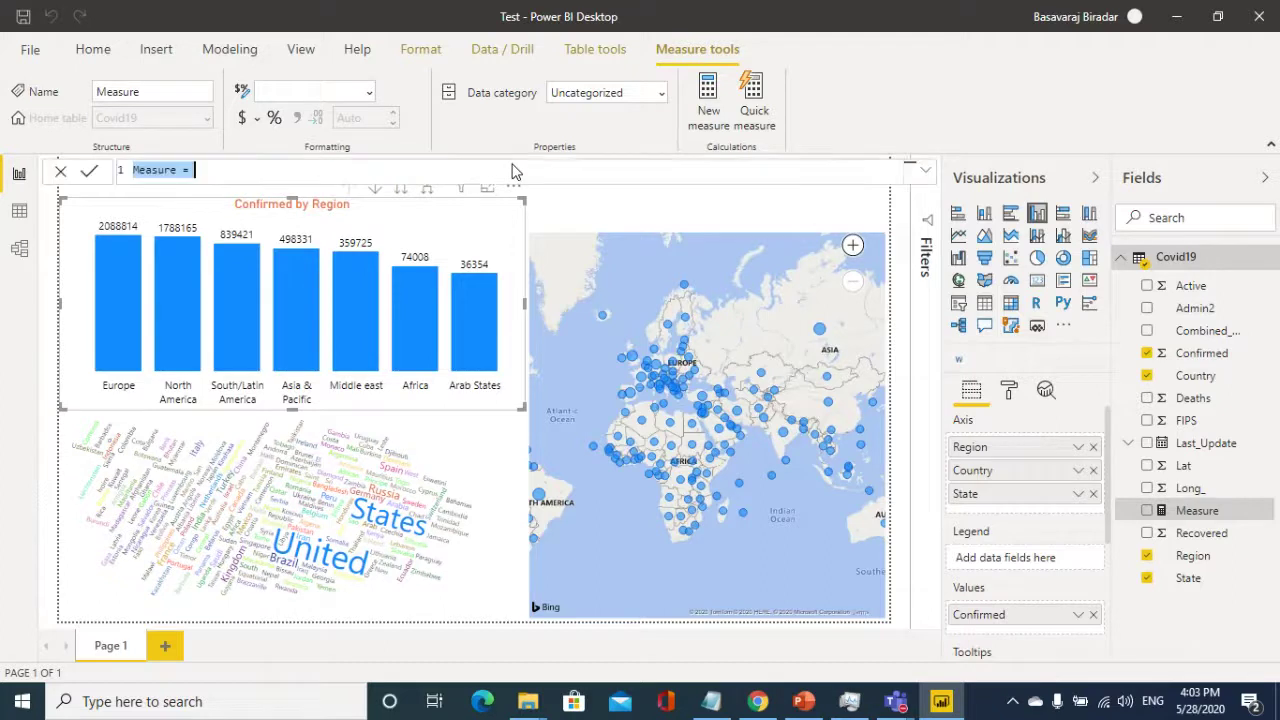
{"action": "left_click", "coordinate": [155, 172]}
{"action": "double_click", "coordinate": [155, 172]}
{"action": "type", "text": "CountryList"}
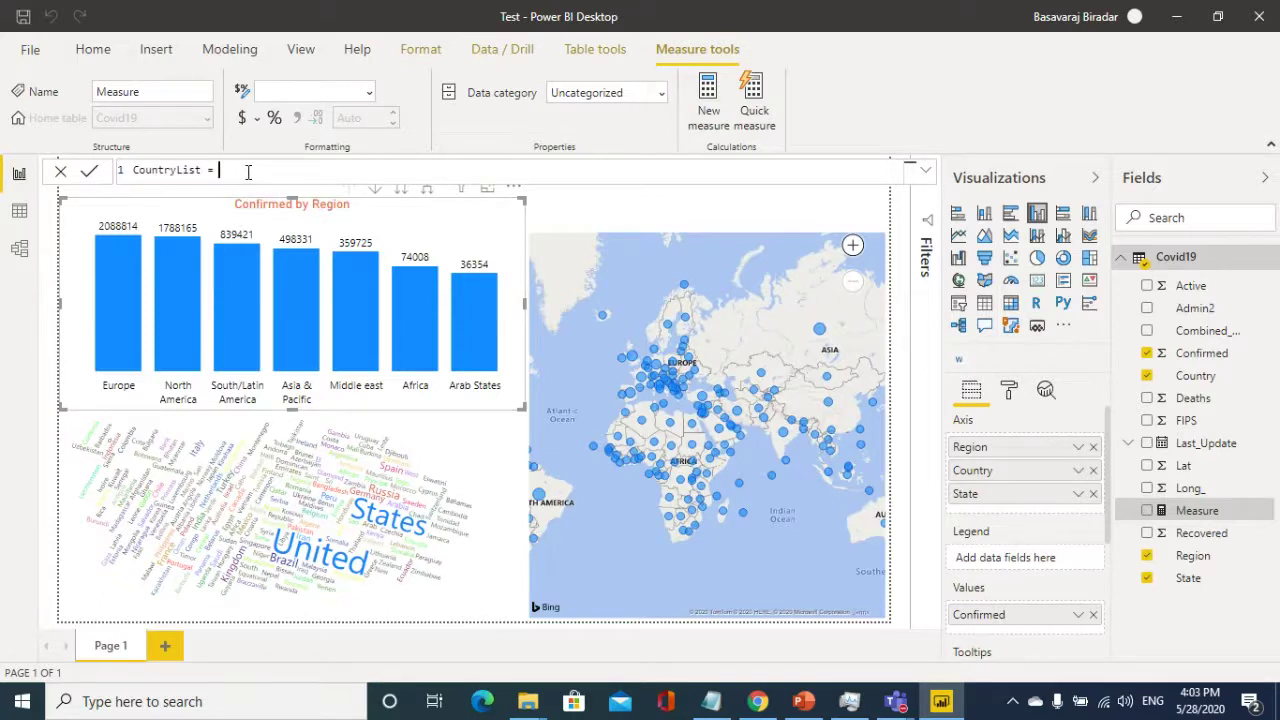
- Start the CountryList formula with the CONCATENATEX function over the Covid19 table
{"action": "type", "text": "CO"}
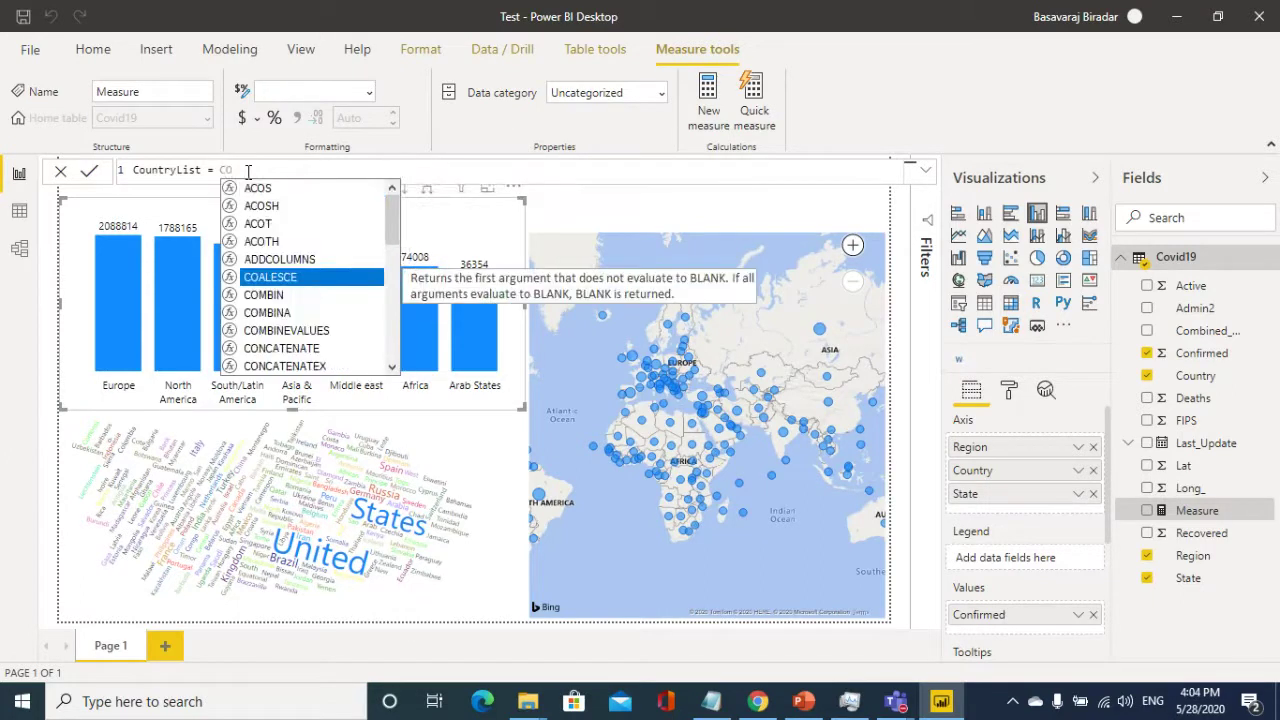
{"action": "type", "text": "n"}
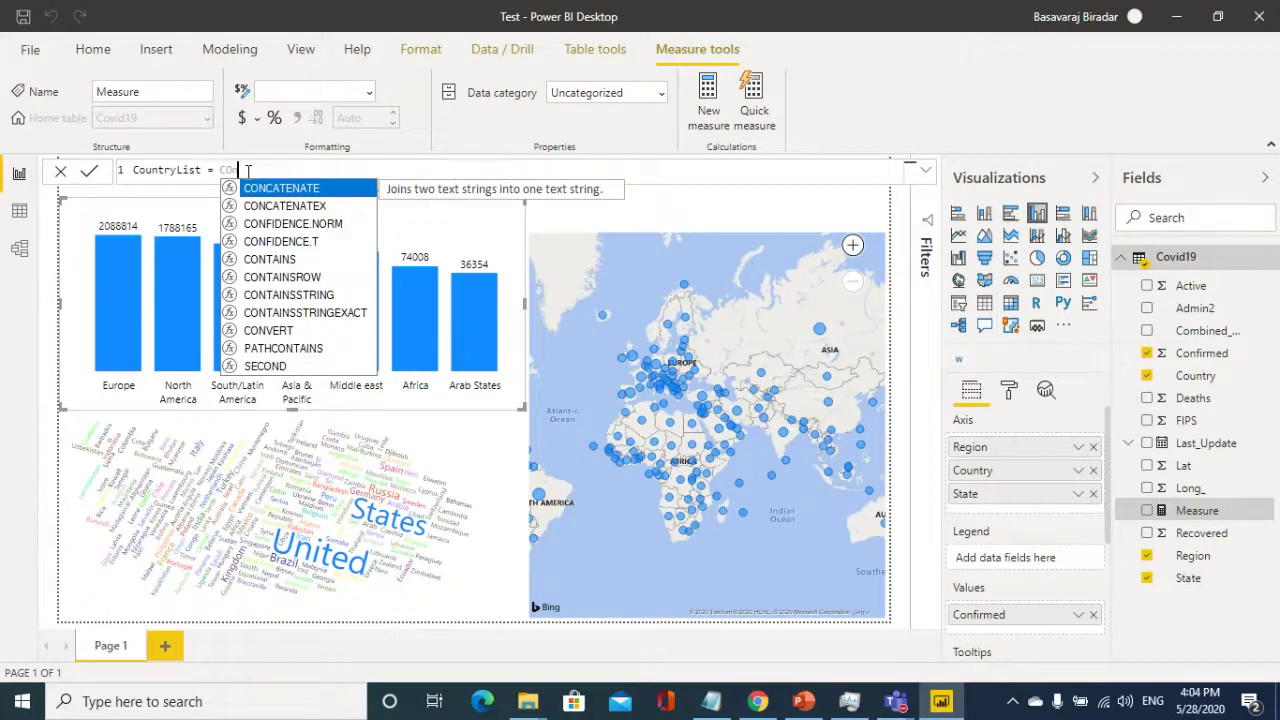
{"action": "key", "text": "Down"}
{"action": "key", "text": "Tab"}
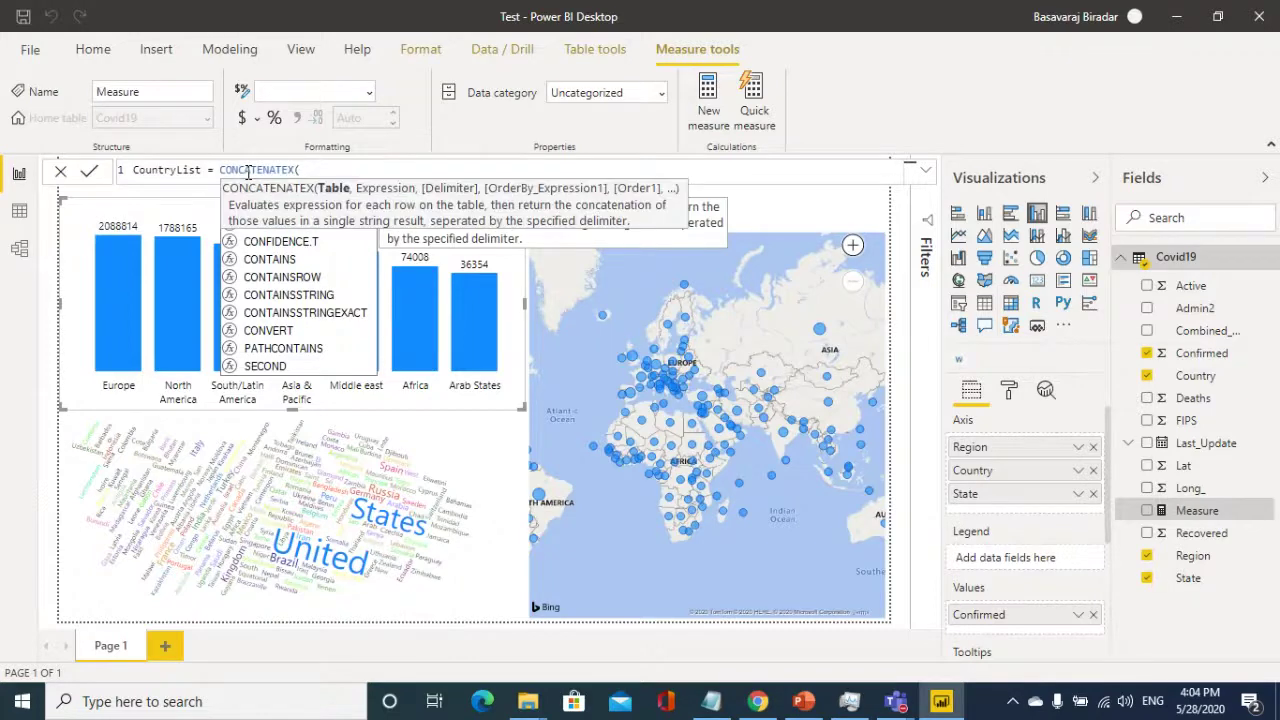
{"action": "type", "text": "Covid19"}
{"action": "key", "text": "Tab"}
- Complete the CountryList formula with Covid19[Country] as the expression and " , " as the delimiter, and commit it
{"action": "type", "text": ",Co"}
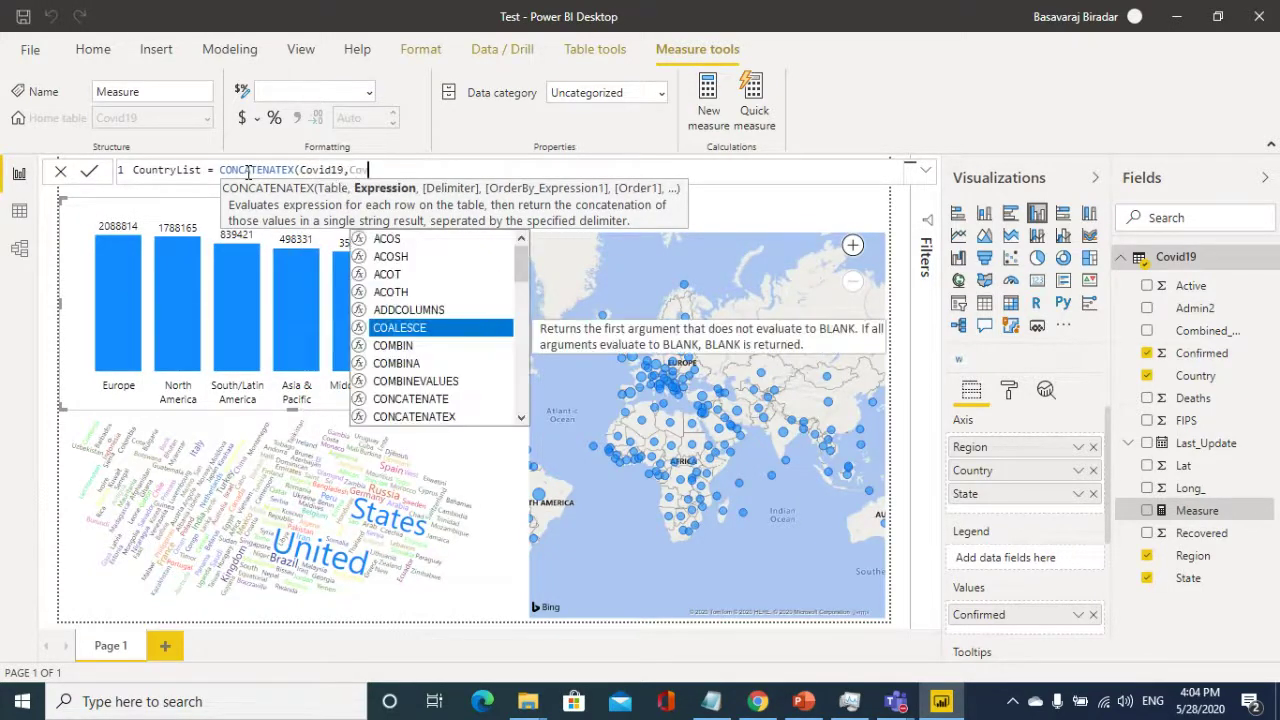
{"action": "type", "text": "v"}
{"action": "key", "text": "Down"}
{"action": "key", "text": "Down"}
{"action": "key", "text": "Down"}
{"action": "key", "text": "Down"}
{"action": "key", "text": "Down"}
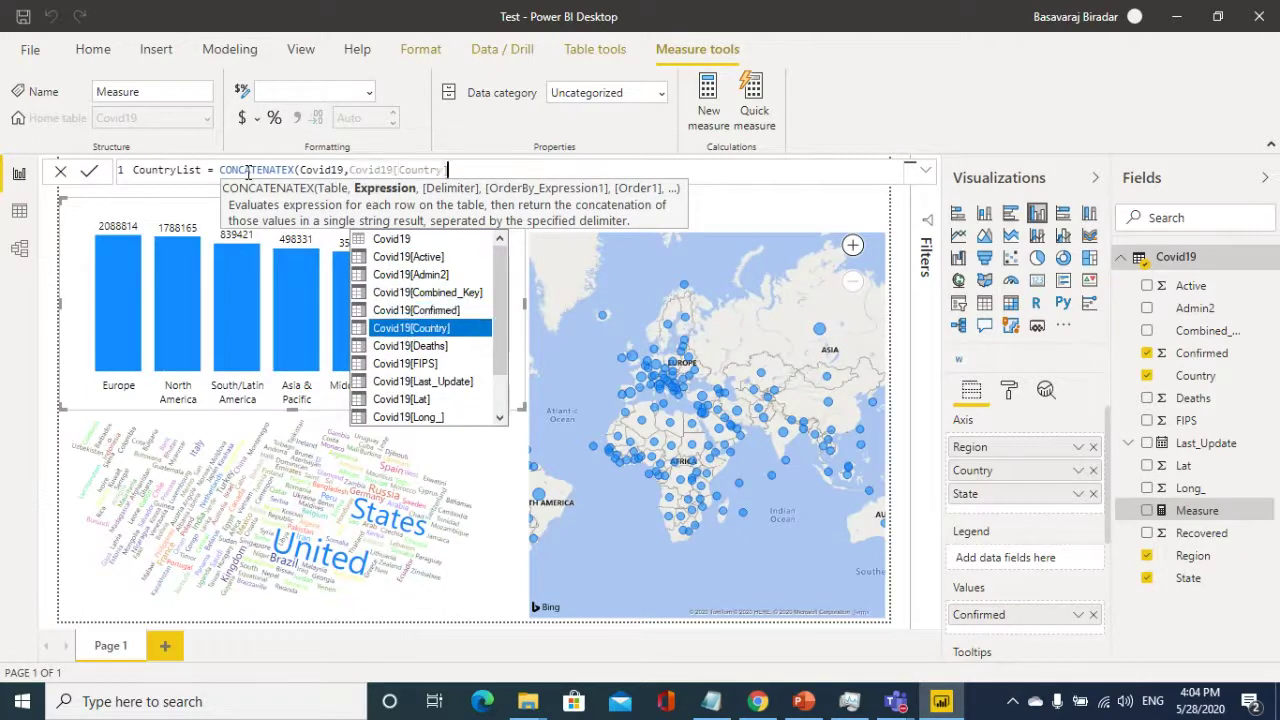
{"action": "key", "text": "Tab"}
{"action": "type", "text": ","}
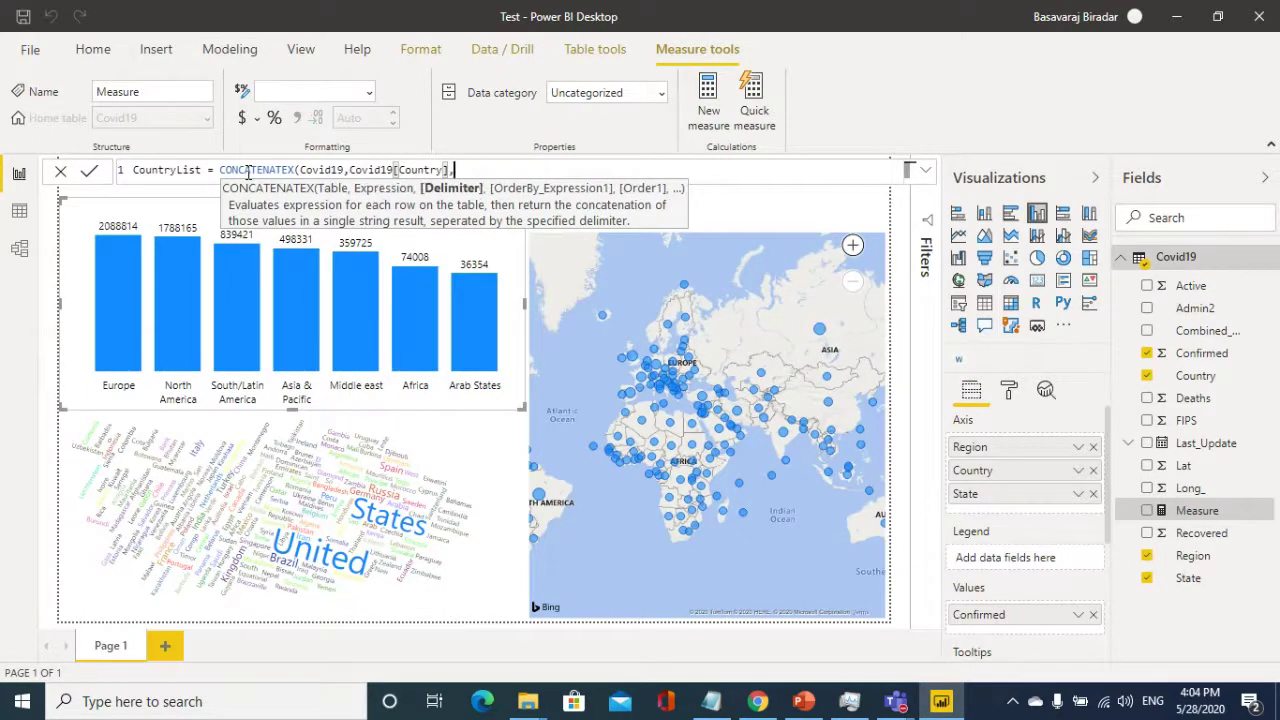
{"action": "type", "text": "\" , \""}
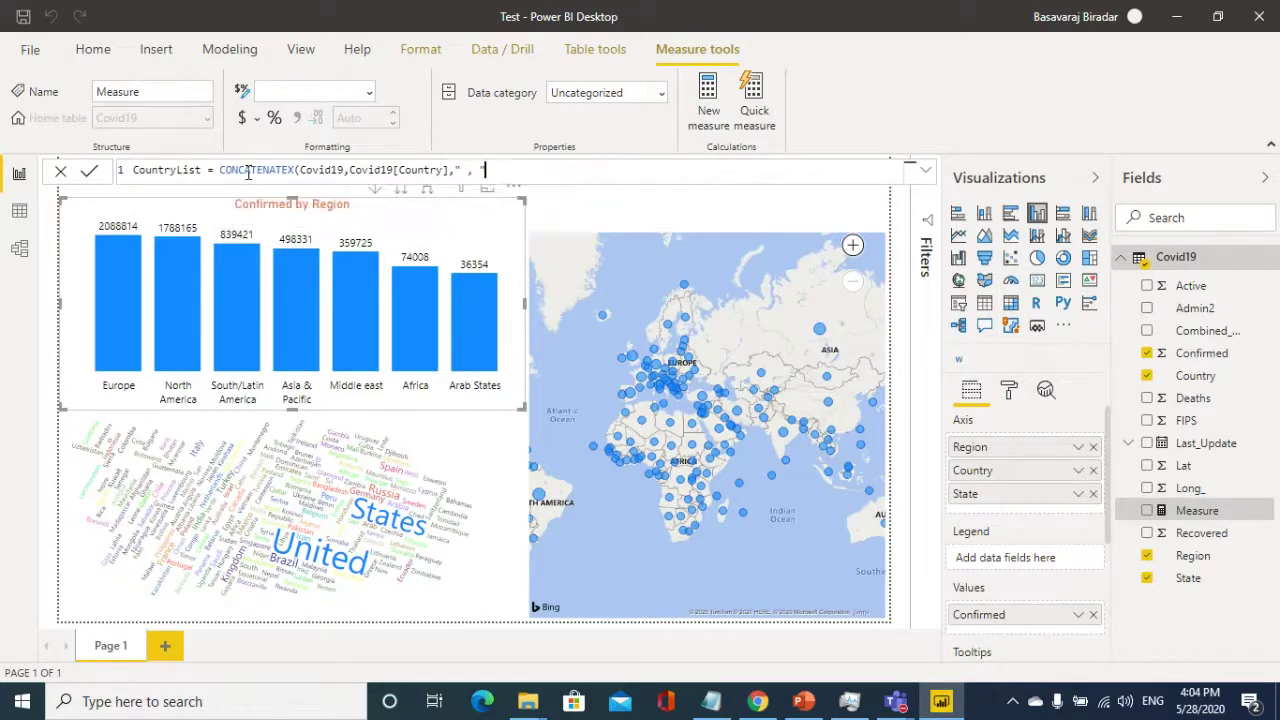
{"action": "type", "text": ")"}
{"action": "key", "text": "Return"}
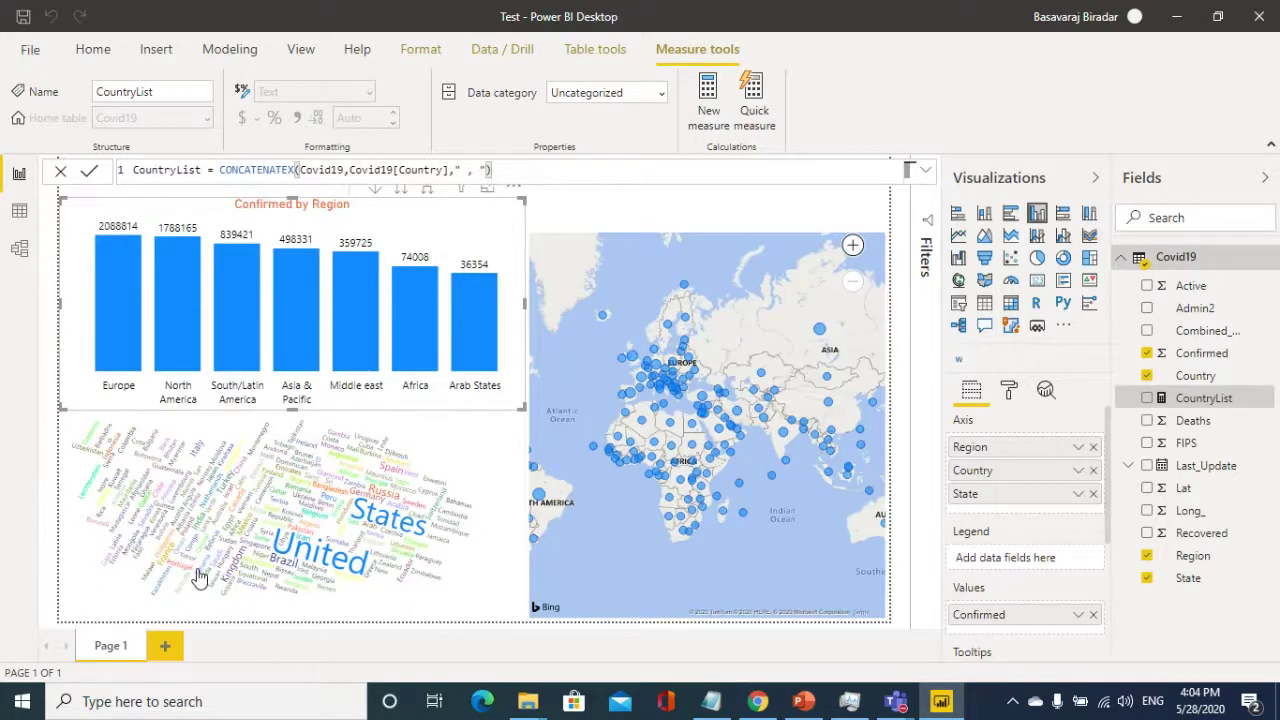
- Add the CountryList measure to the region chart's tooltips and check the tooltip on the North America bar
{"action": "mouse_move", "coordinate": [218, 563]}
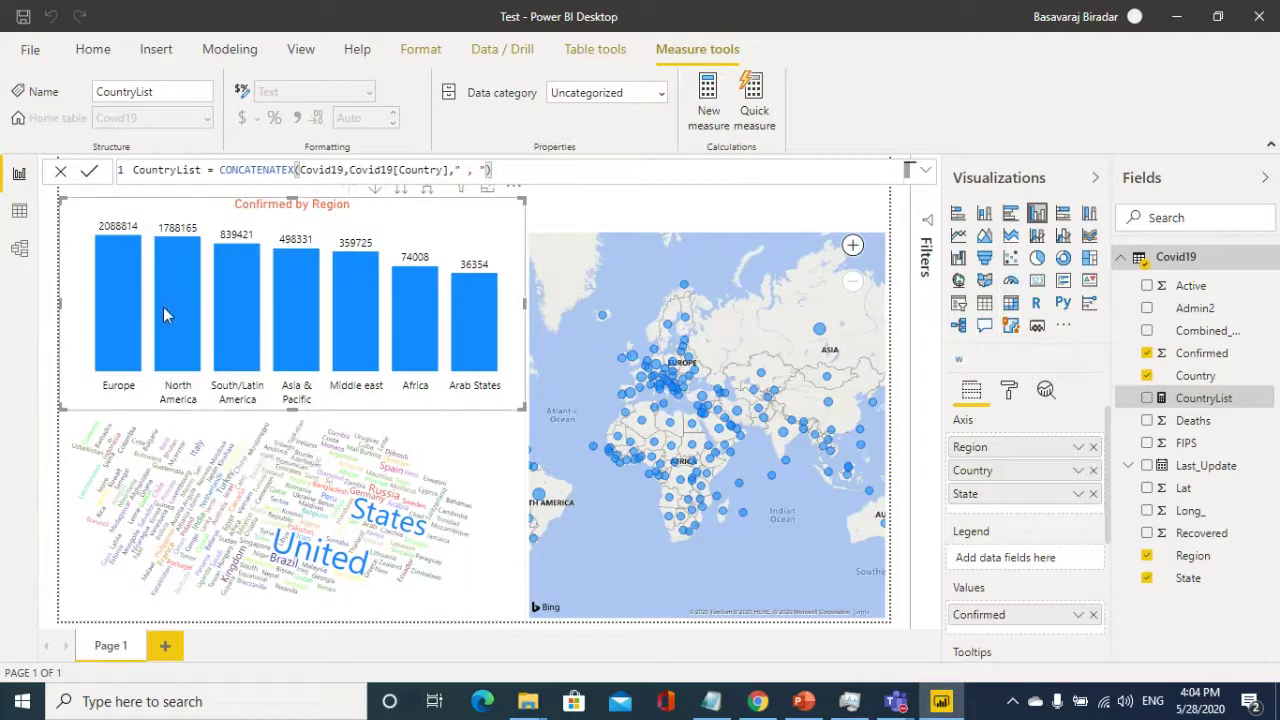
{"action": "mouse_move", "coordinate": [163, 307]}
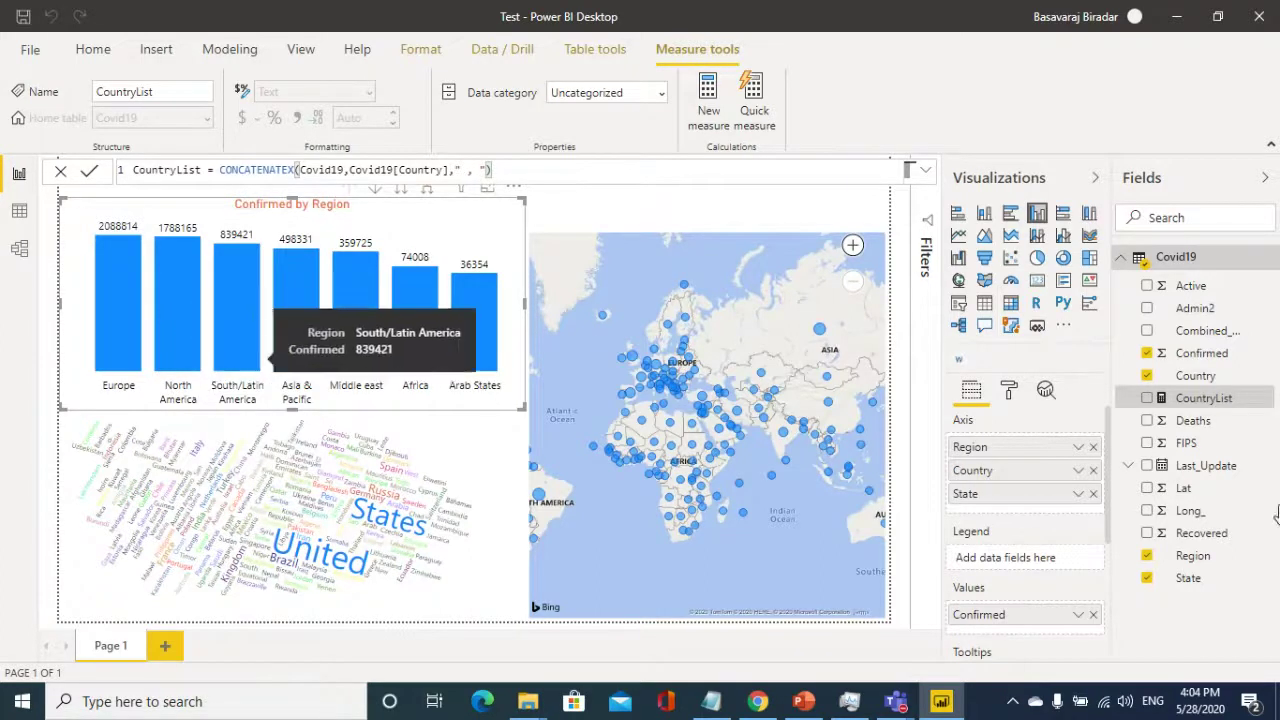
{"action": "scroll", "coordinate": [1024, 564], "scroll_direction": "down", "scroll_amount": 3}
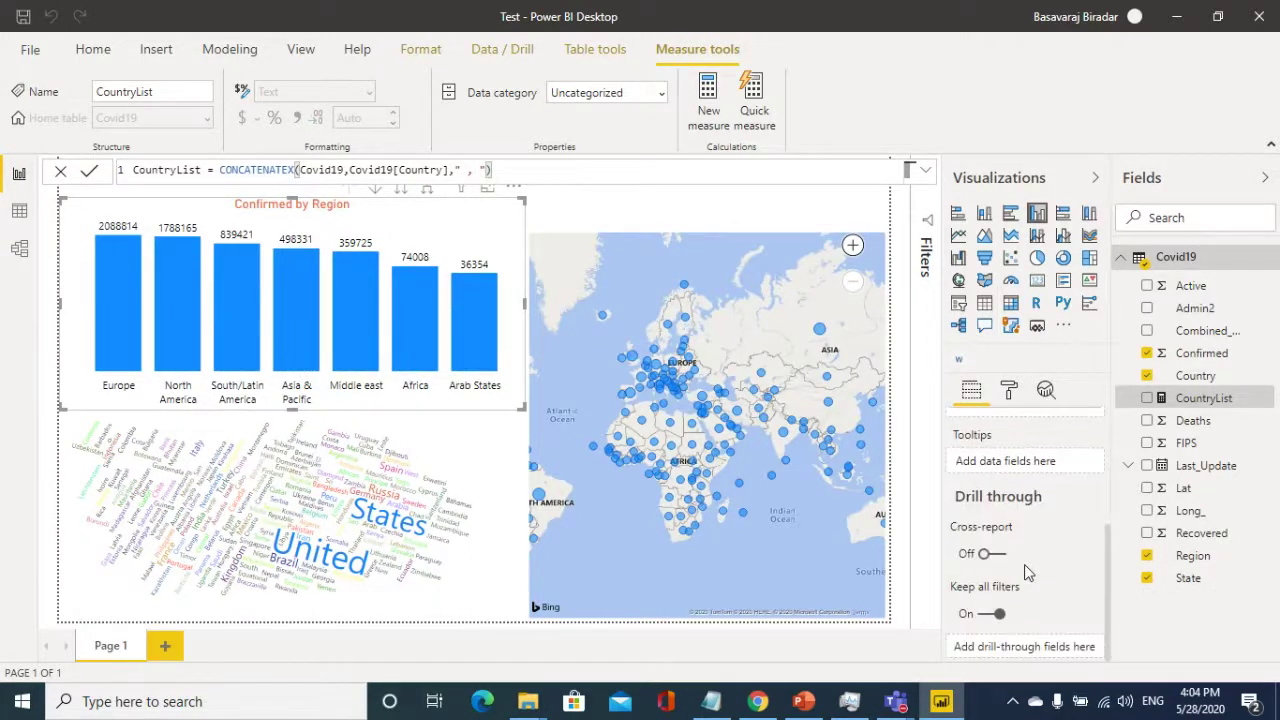
{"action": "left_click_drag", "start_coordinate": [1207, 400], "coordinate": [1032, 462]}
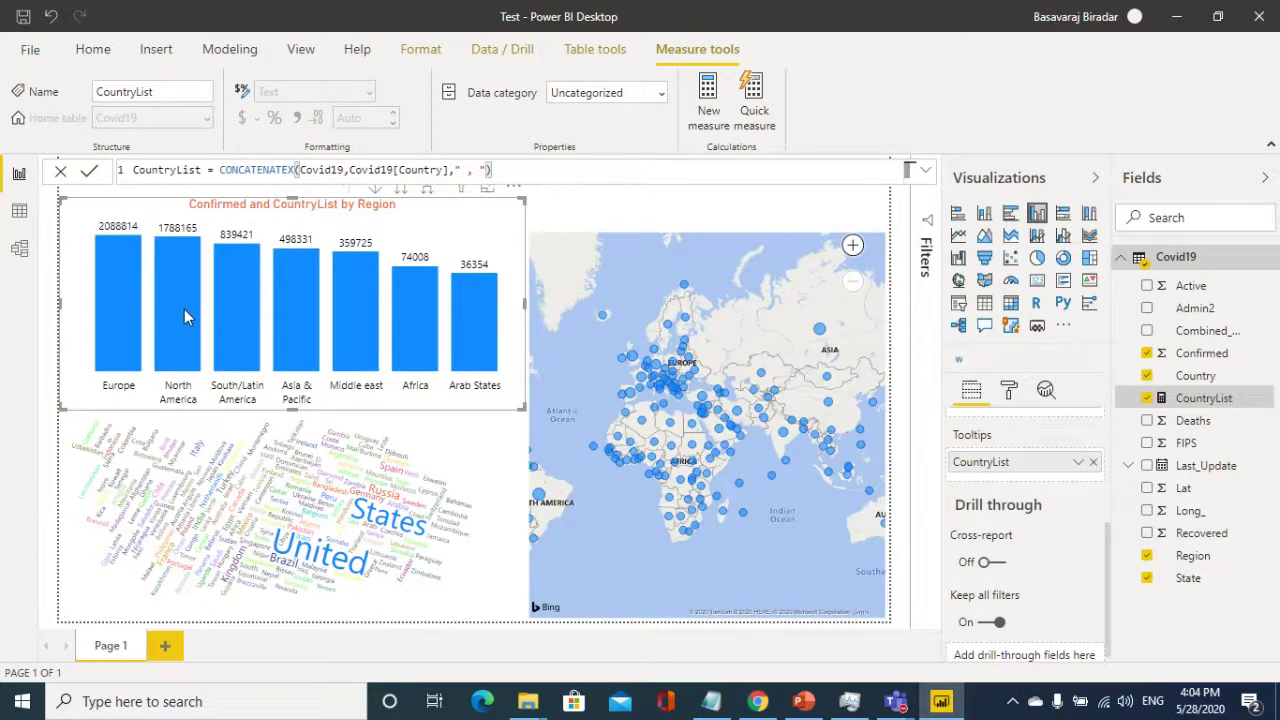
{"action": "mouse_move", "coordinate": [184, 316]}
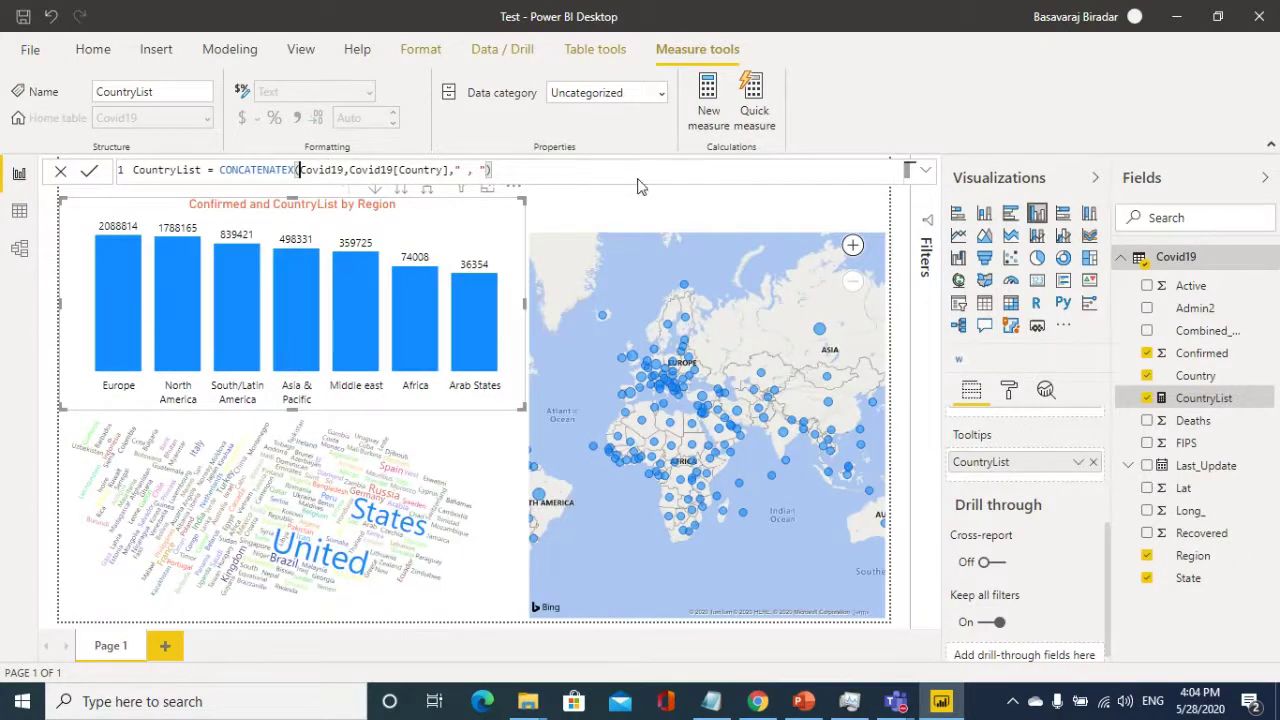
- Change the CONCATENATEX table argument to VALUES(Covid19[Country]), commit it, and check the North America and Asia & Pacific tooltips
{"action": "type", "text": "VALUES"}
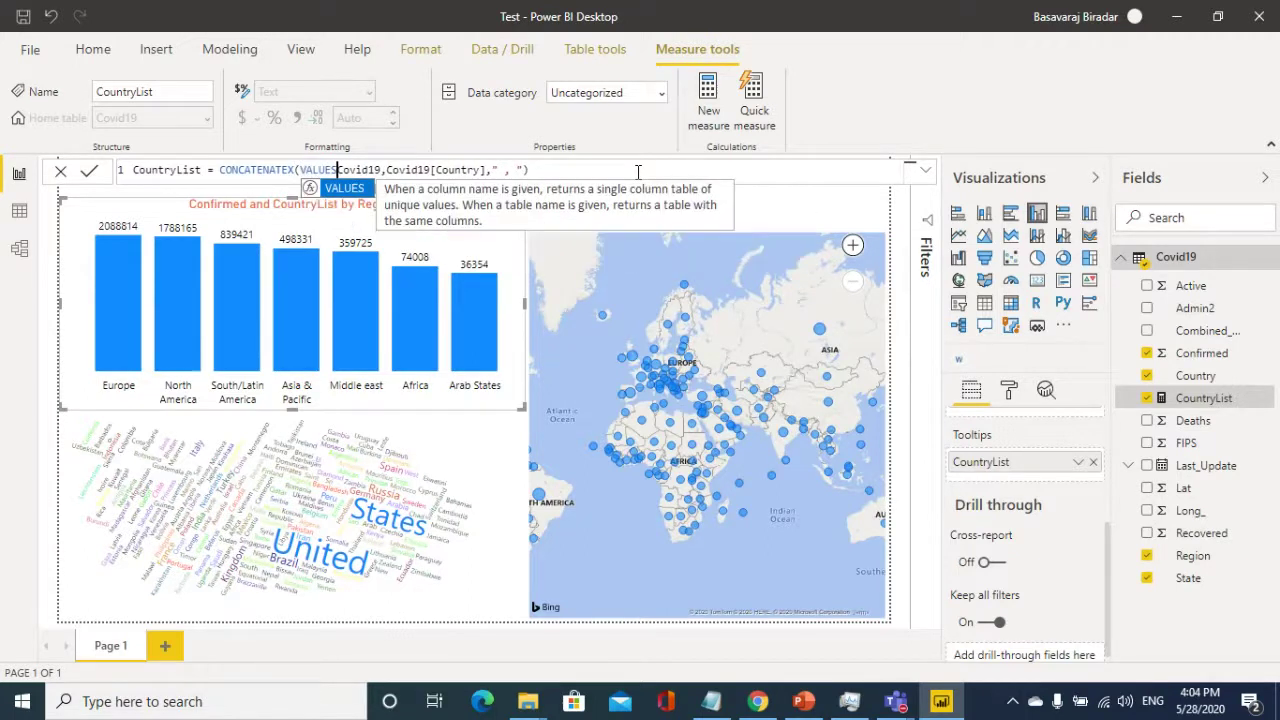
{"action": "type", "text": "("}
{"action": "key", "text": "Right"}
{"action": "key", "text": "Right"}
{"action": "key", "text": "Right"}
{"action": "key", "text": "Right"}
{"action": "key", "text": "Right"}
{"action": "key", "text": "Right"}
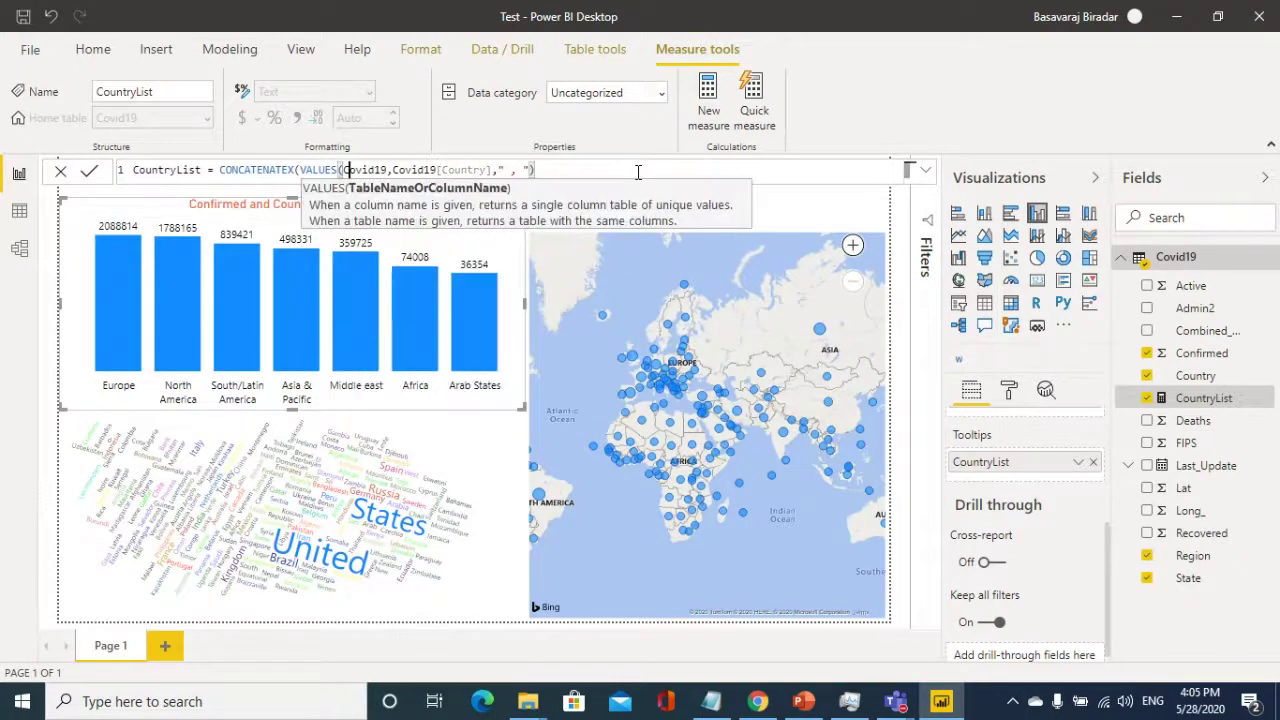
{"action": "key", "text": "Right"}
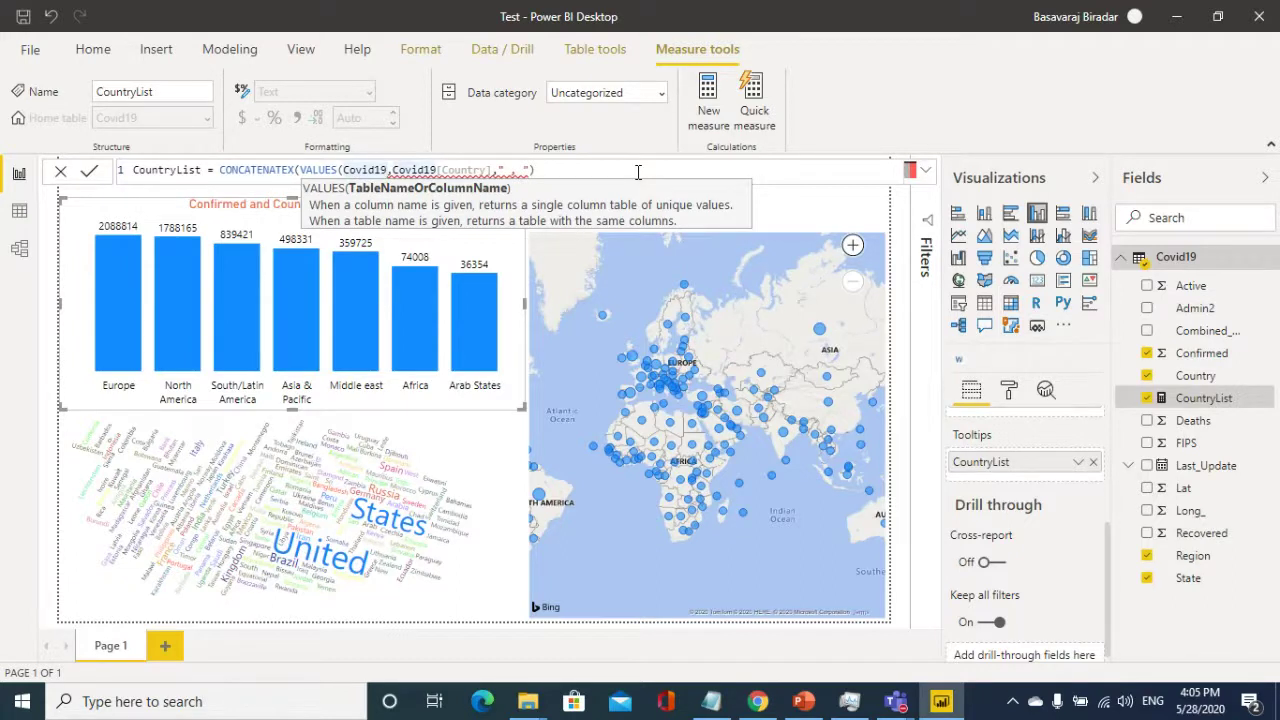
{"action": "type", "text": "["}
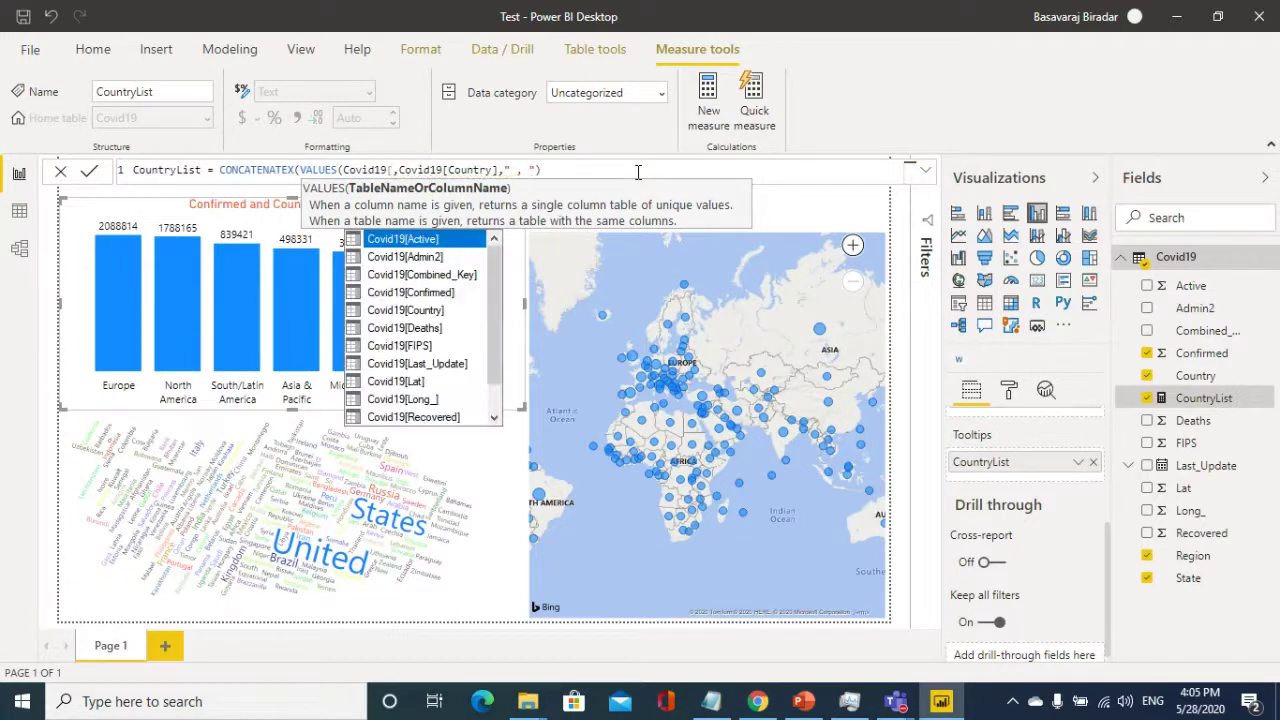
{"action": "key", "text": "Down"}
{"action": "key", "text": "Down"}
{"action": "key", "text": "Down"}
{"action": "key", "text": "Down"}
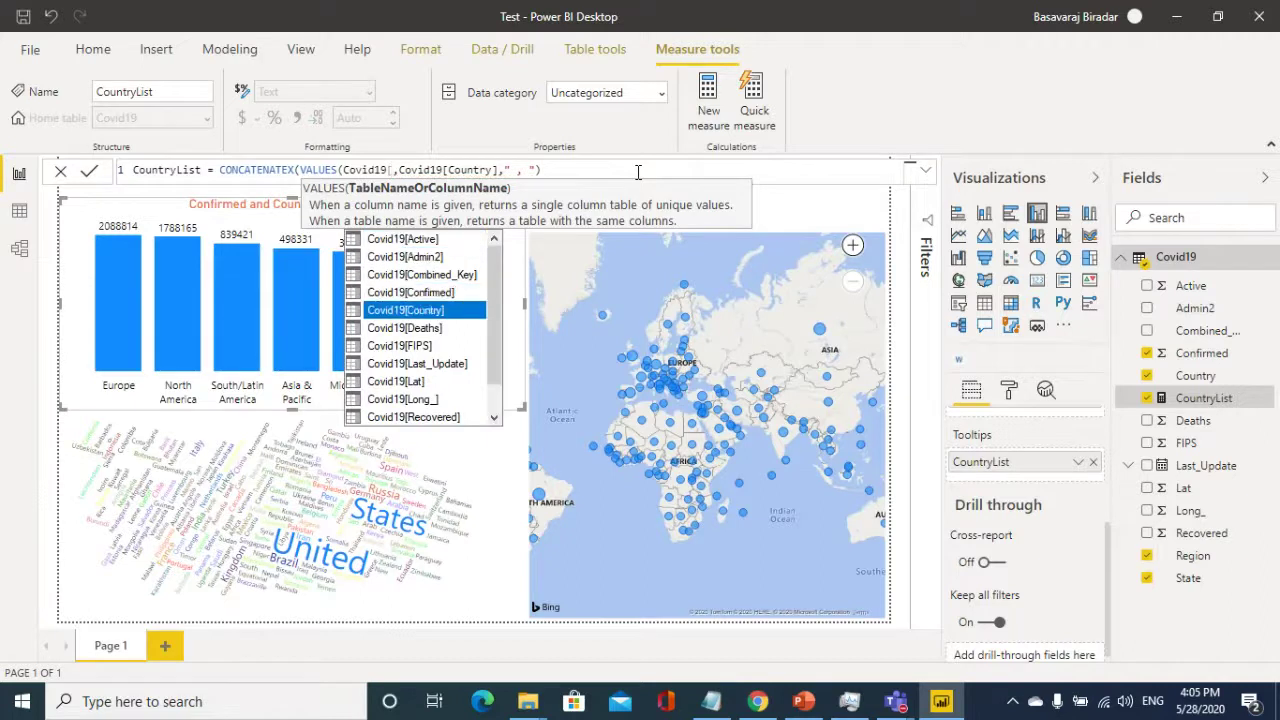
{"action": "key", "text": "Tab"}
{"action": "type", "text": ")"}
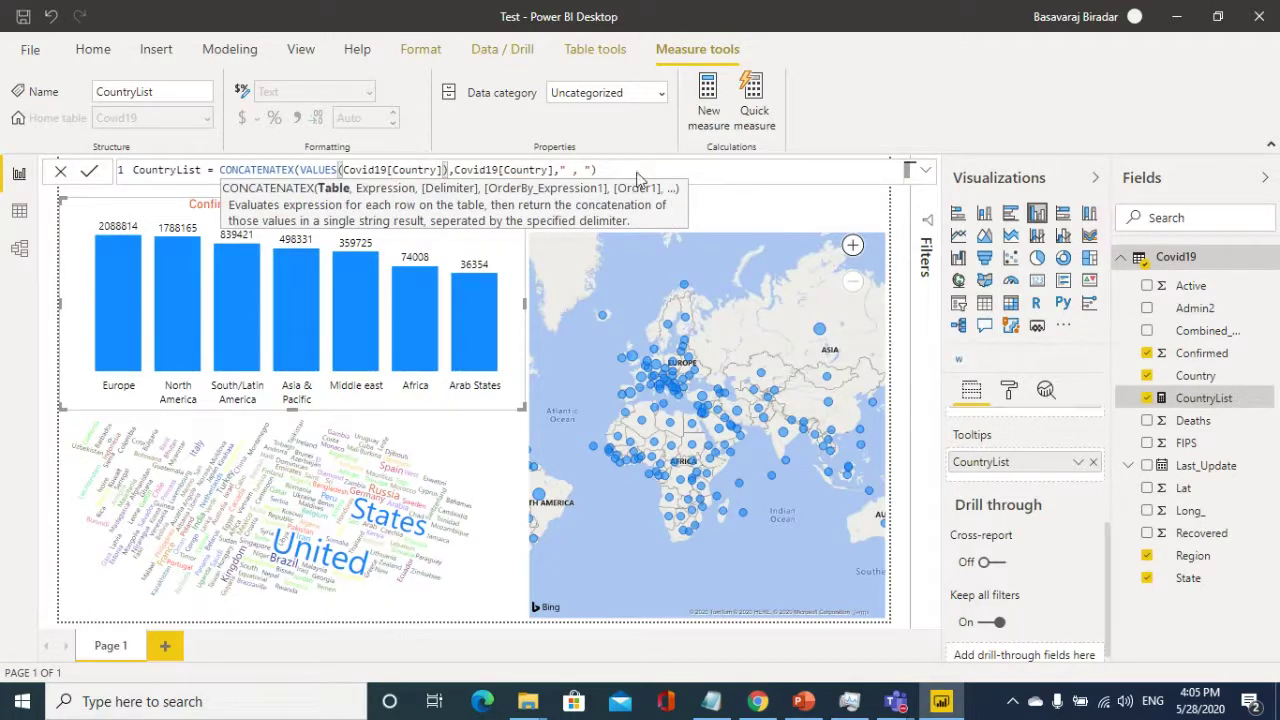
{"action": "key", "text": "Return"}
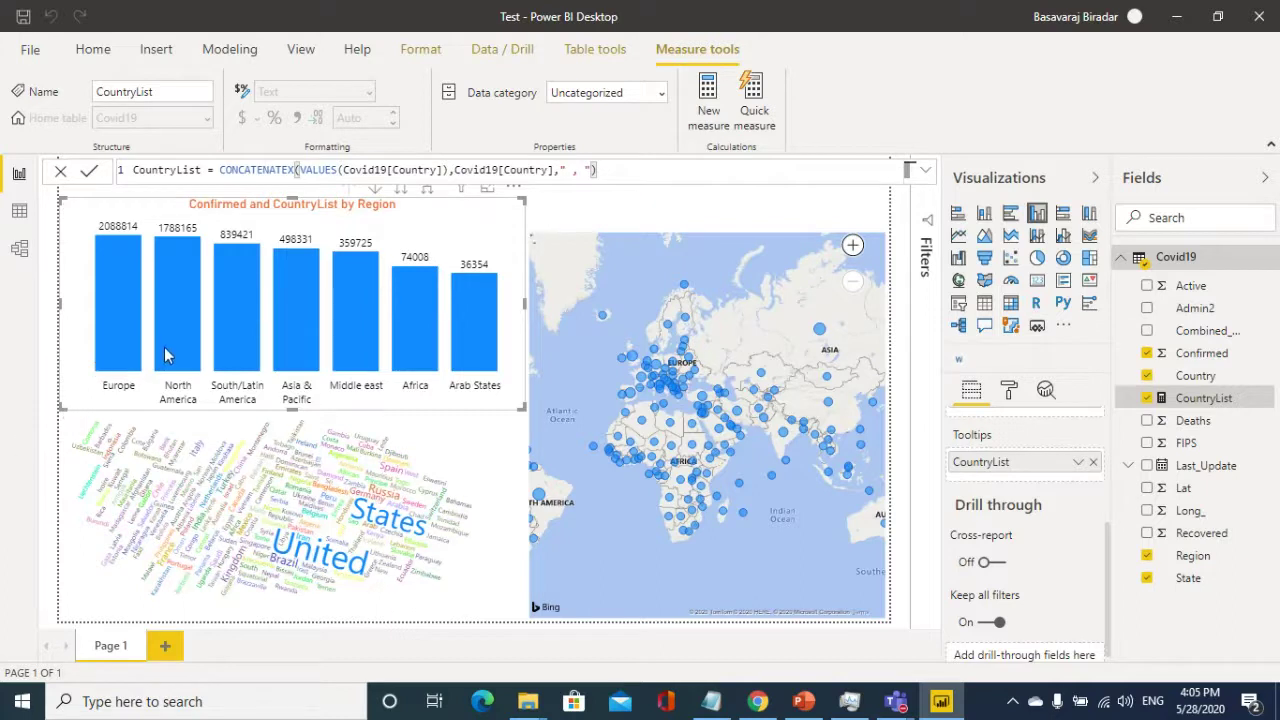
{"action": "mouse_move", "coordinate": [167, 350]}
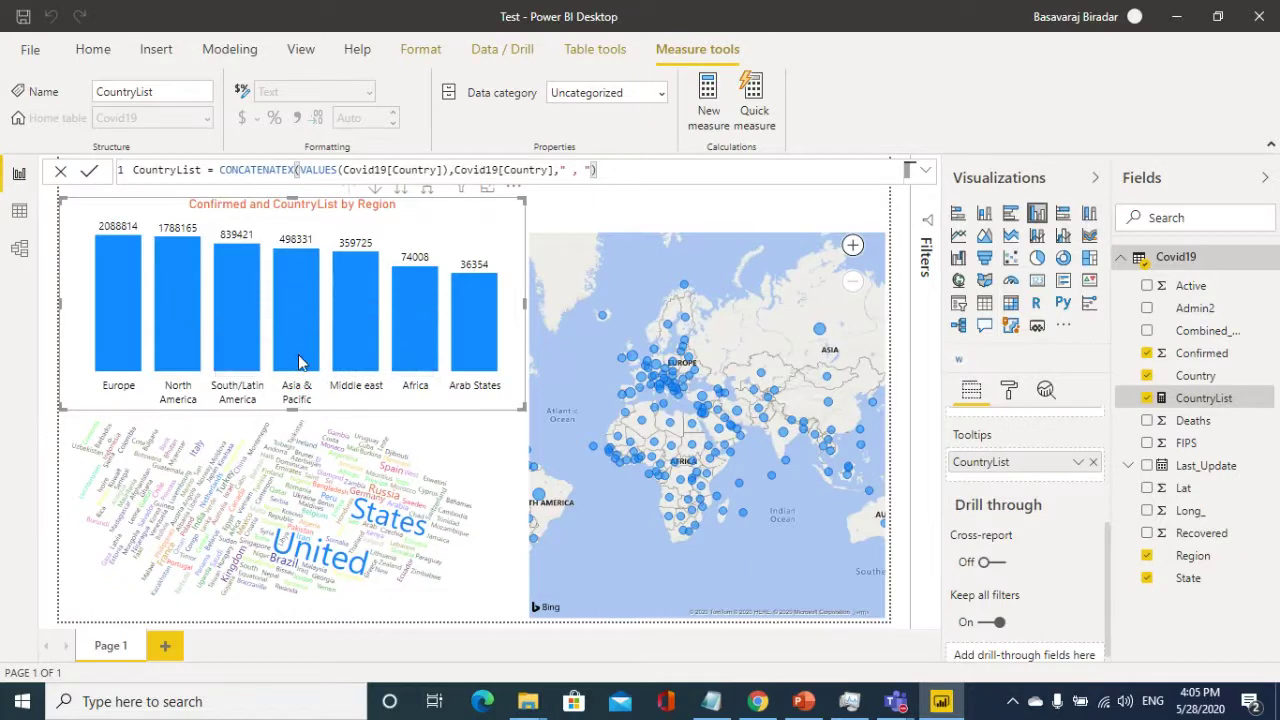
{"action": "mouse_move", "coordinate": [300, 362]}
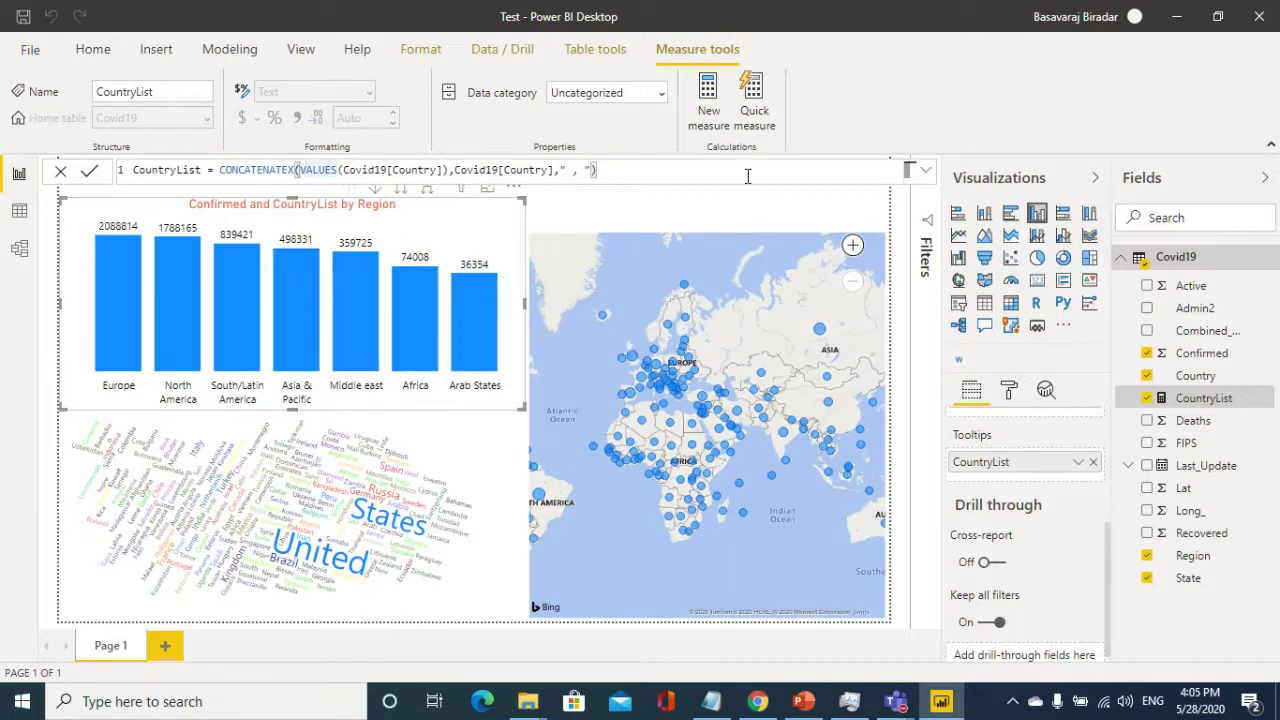
- Wrap the VALUES expression in TOPN with 3 rows, commit the measure, and check the Asia & Pacific tooltip
{"action": "type", "text": "TOPN"}
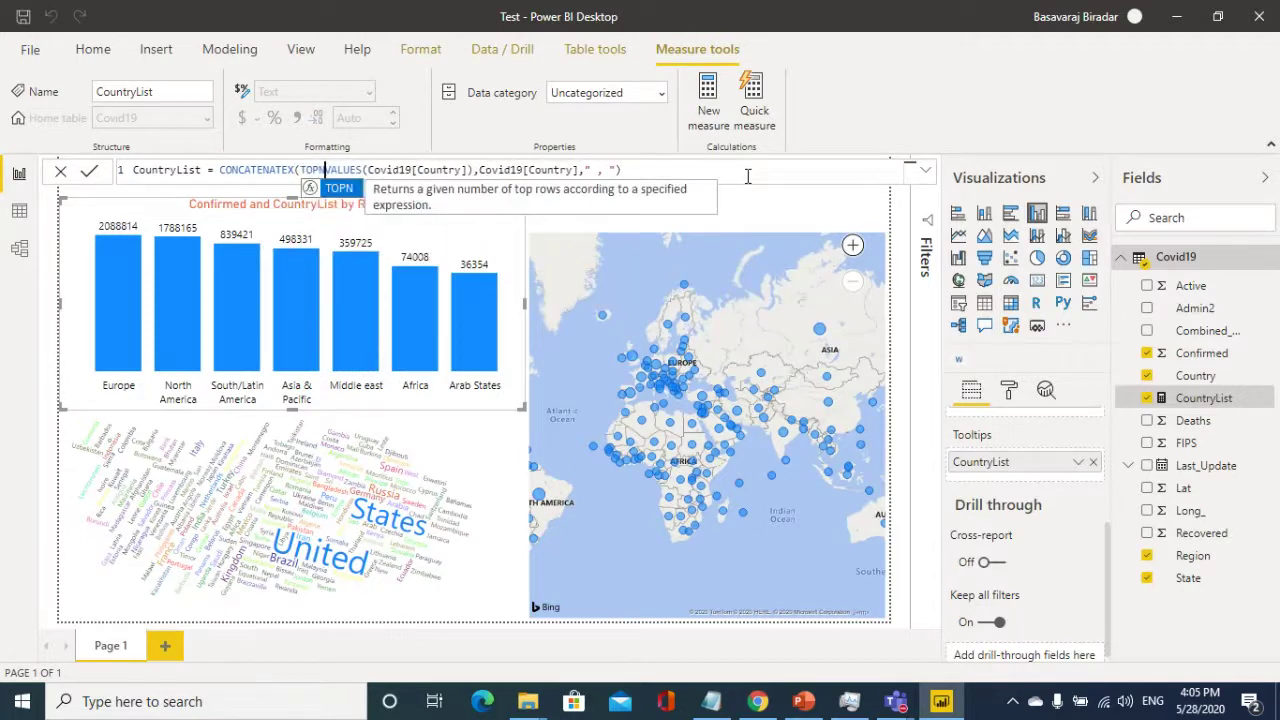
{"action": "type", "text": "(3,"}
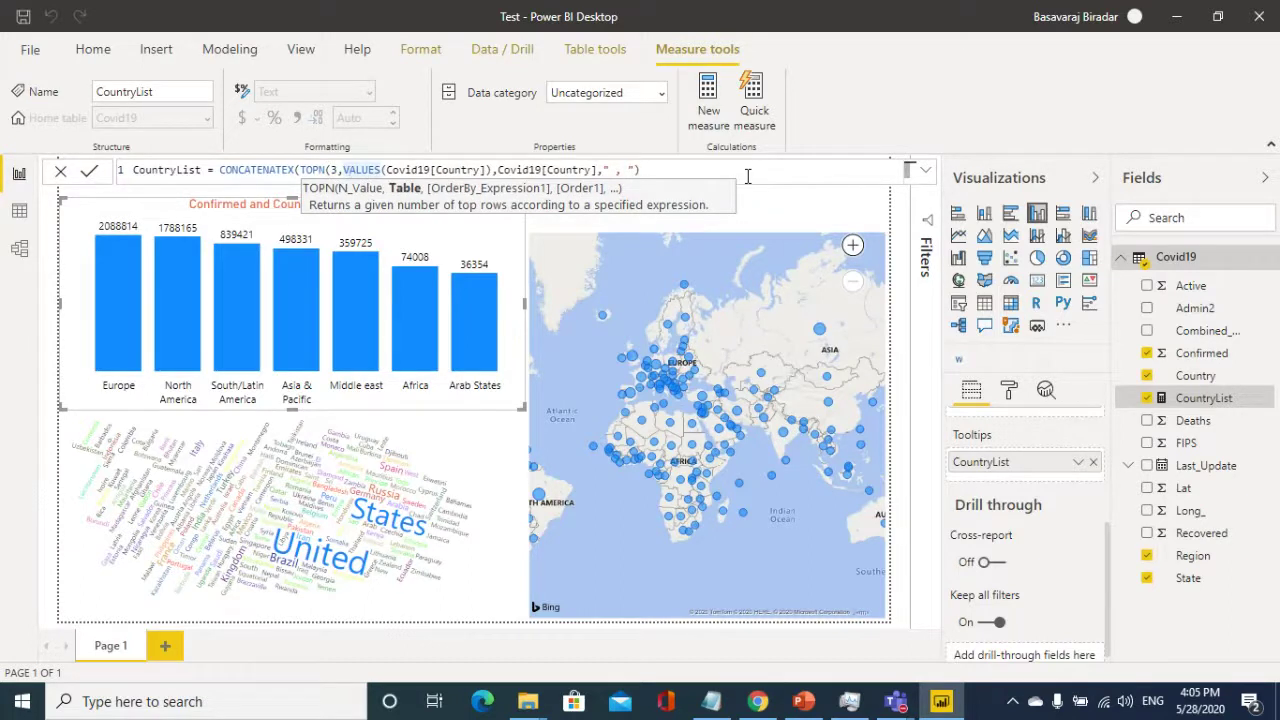
{"action": "key", "text": "Right"}
{"action": "key", "text": "Right"}
{"action": "key", "text": "Right"}
{"action": "key", "text": "Right"}
{"action": "key", "text": "Right"}
{"action": "key", "text": "Right"}
{"action": "key", "text": "Right"}
{"action": "key", "text": "Right"}
{"action": "key", "text": "Right"}
{"action": "key", "text": "Right"}
{"action": "key", "text": "Right"}
{"action": "key", "text": "Right"}
{"action": "key", "text": "Right"}
{"action": "key", "text": "Right"}
{"action": "key", "text": "Right"}
{"action": "key", "text": "Right"}
{"action": "key", "text": "Right"}
{"action": "key", "text": "Right"}
{"action": "key", "text": "Right"}
{"action": "key", "text": "Right"}
{"action": "key", "text": "Right"}
{"action": "key", "text": "Right"}
{"action": "key", "text": "Right"}
{"action": "key", "text": "Right"}
{"action": "type", "text": ")"}
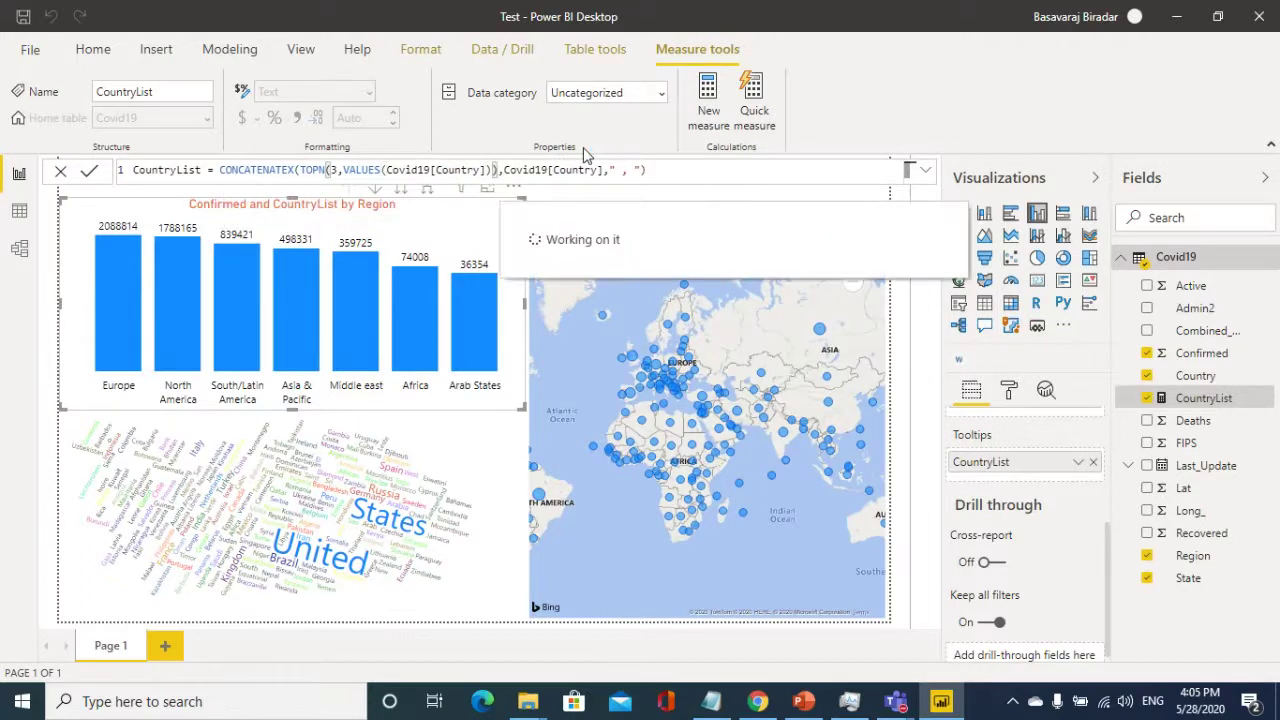
{"action": "key", "text": "End"}
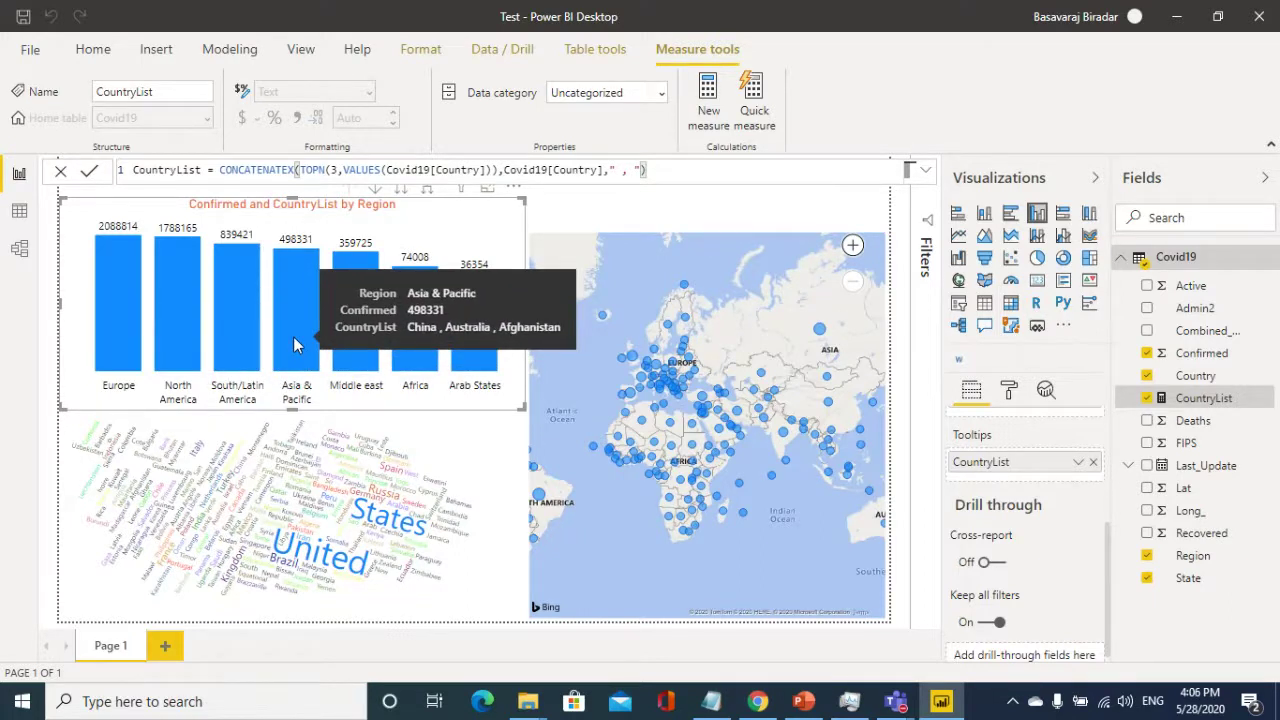
- Expand the formula editor and add a variable CountofCountries = DISTINCTCOUNT(Covid19[Country]) above the CONCATENATEX expression
{"action": "left_click", "coordinate": [927, 174]}
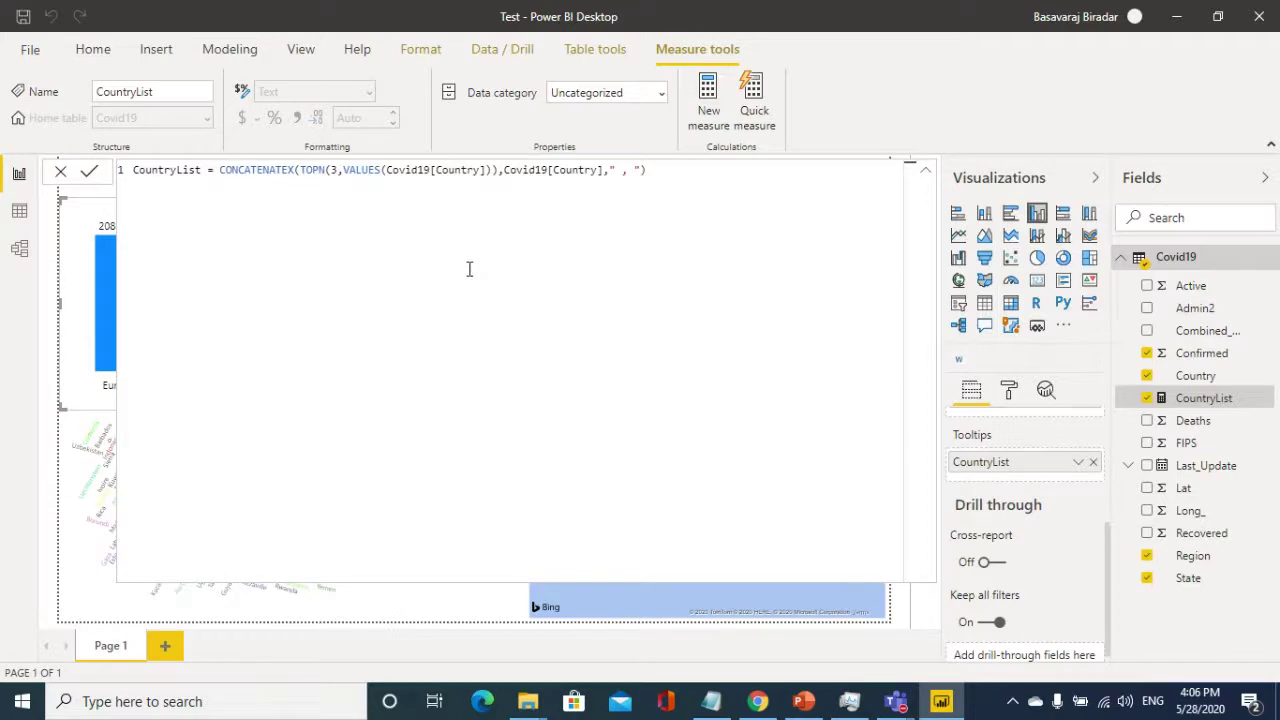
{"action": "key", "text": "shift+Return"}
{"action": "key", "text": "shift+Return"}
{"action": "key", "text": "Up"}
{"action": "type", "text": "var CountofCountries  = Di"}
{"action": "key", "text": "Down"}
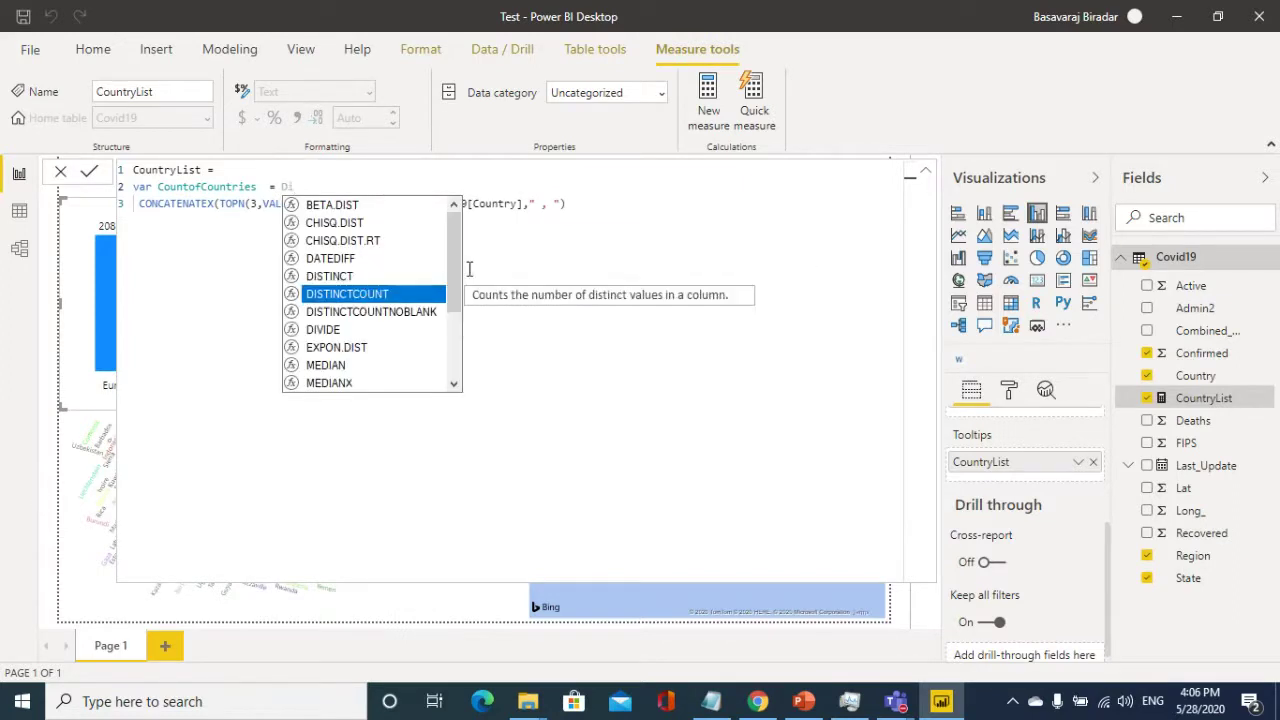
{"action": "key", "text": "Tab"}
{"action": "type", "text": "Cov"}
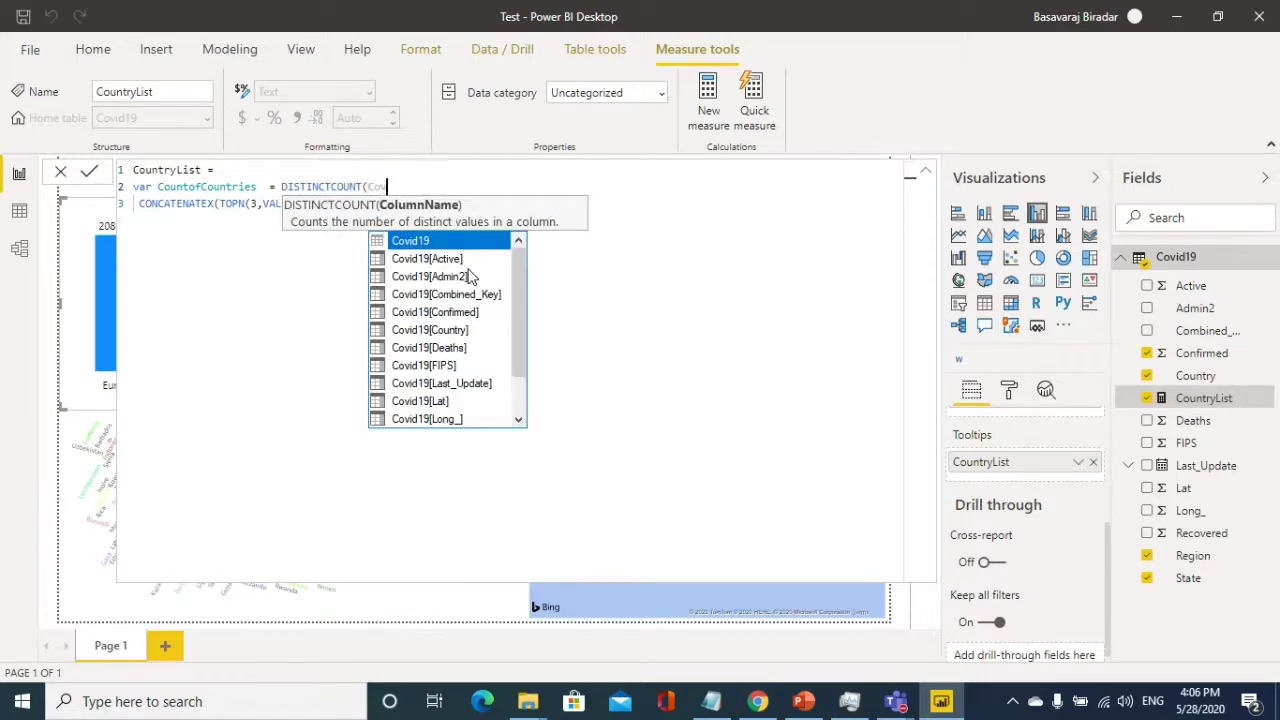
{"action": "key", "text": "Down"}
{"action": "key", "text": "Down"}
{"action": "key", "text": "Down"}
{"action": "key", "text": "Down"}
{"action": "key", "text": "Down"}
{"action": "key", "text": "Tab"}
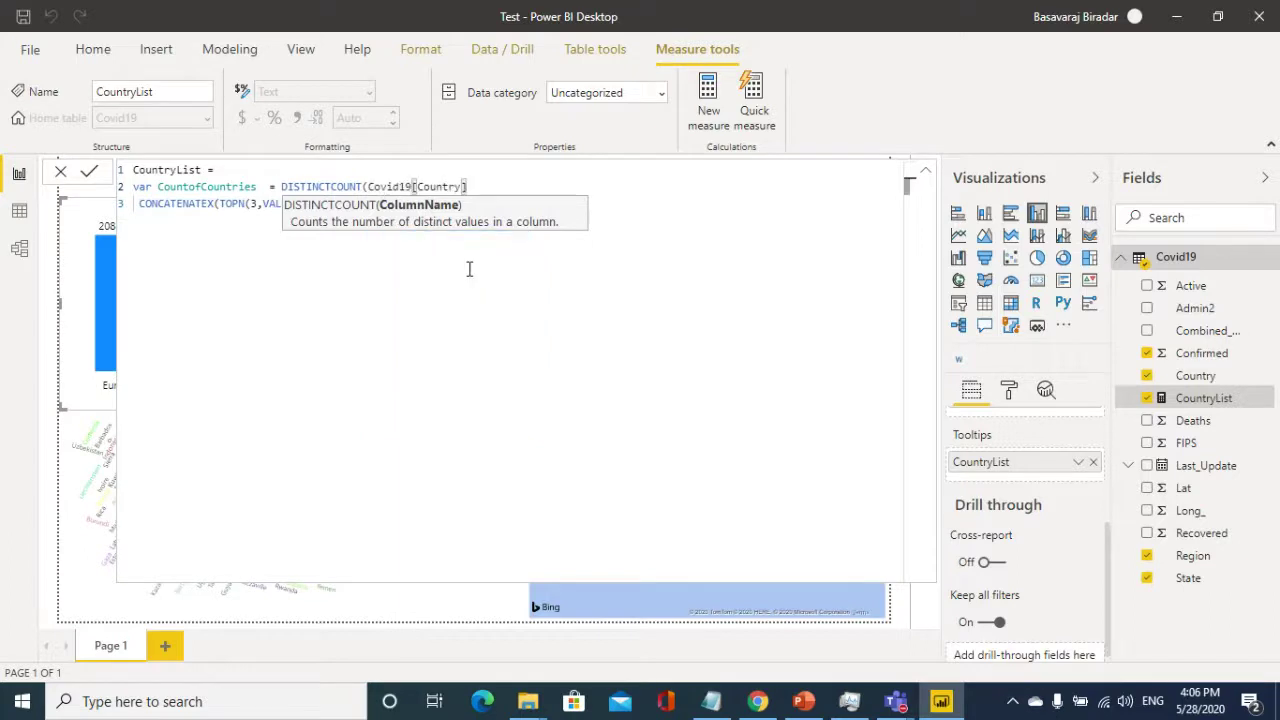
{"action": "type", "text": ")"}
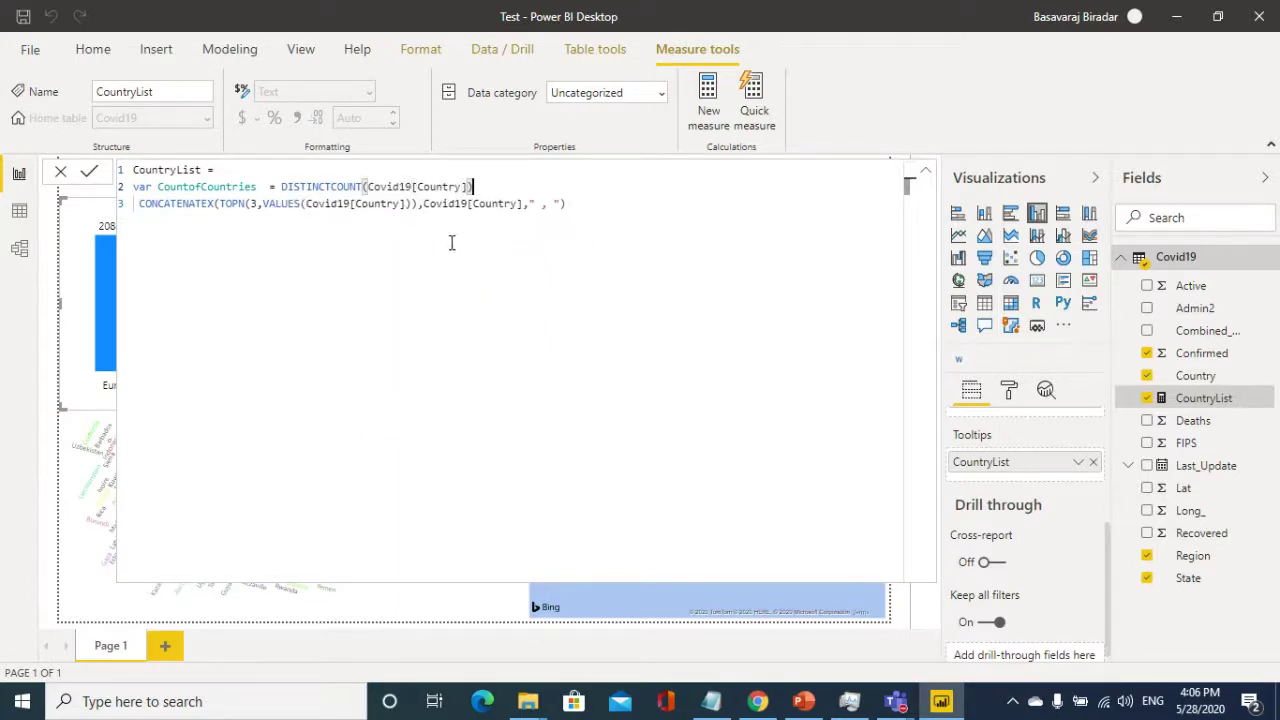
- Store the existing CONCATENATEX expression in a variable named Top3Countries by putting "var Top3Countries =" in front of it
{"action": "key", "text": "Right"}
{"action": "type", "text": "var "}
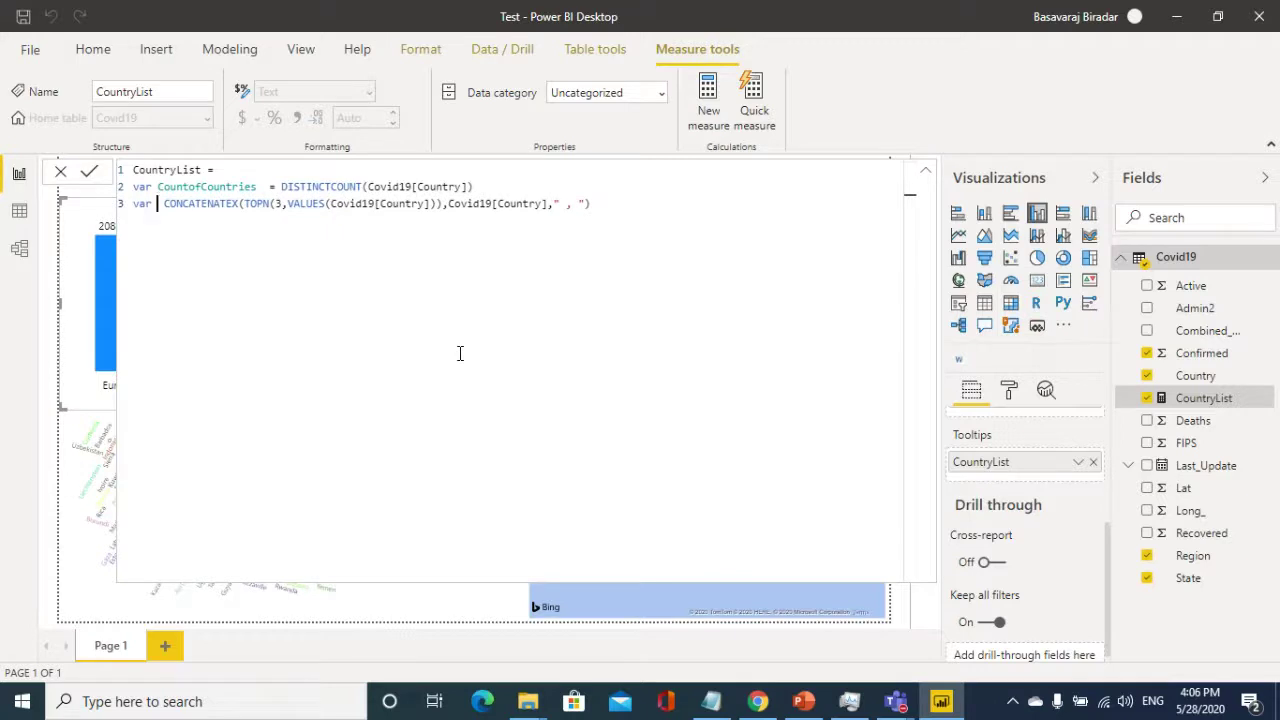
{"action": "type", "text": "C"}
{"action": "key", "text": "BackSpace"}
{"action": "type", "text": "Top3"}
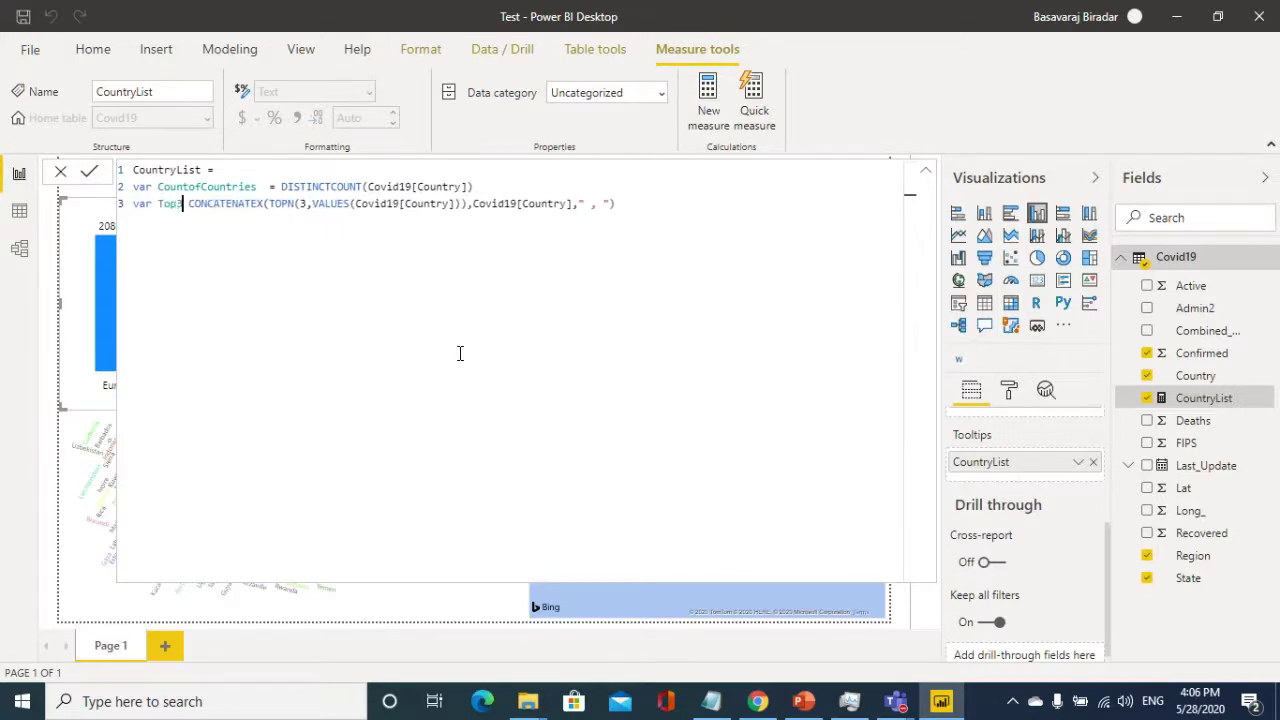
{"action": "type", "text": "Countries"}
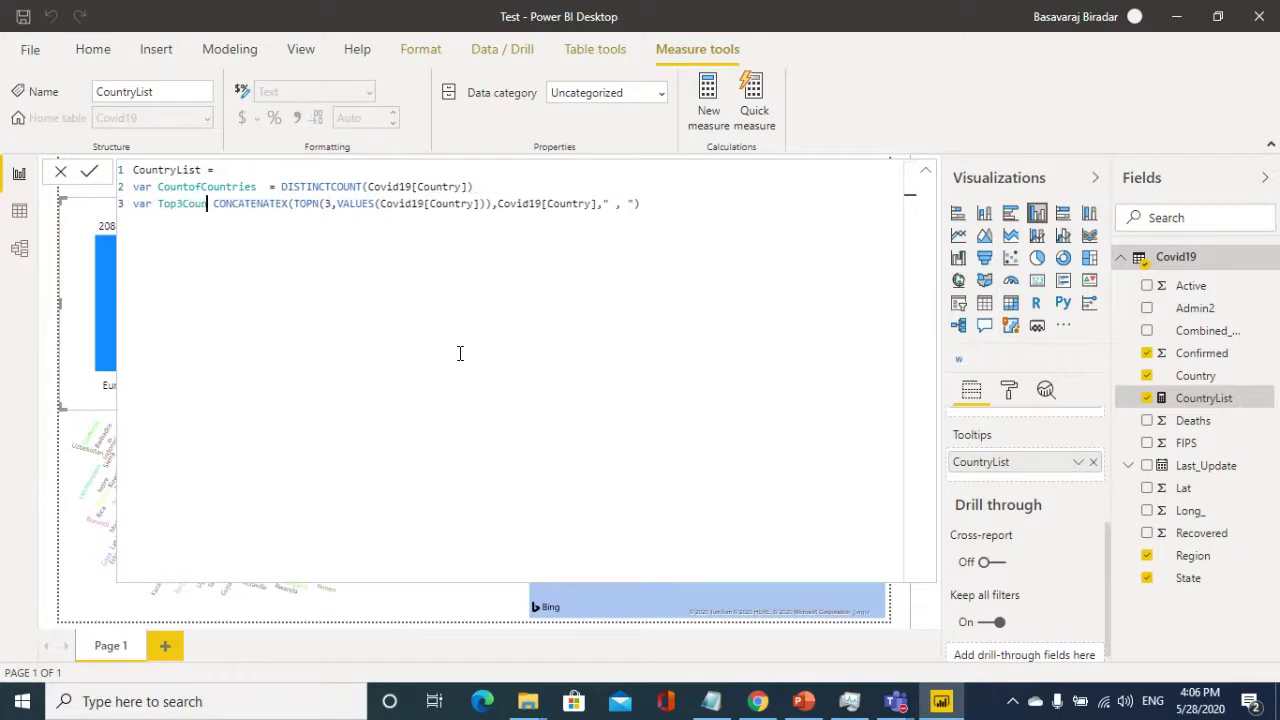
{"action": "left_click", "coordinate": [695, 205]}
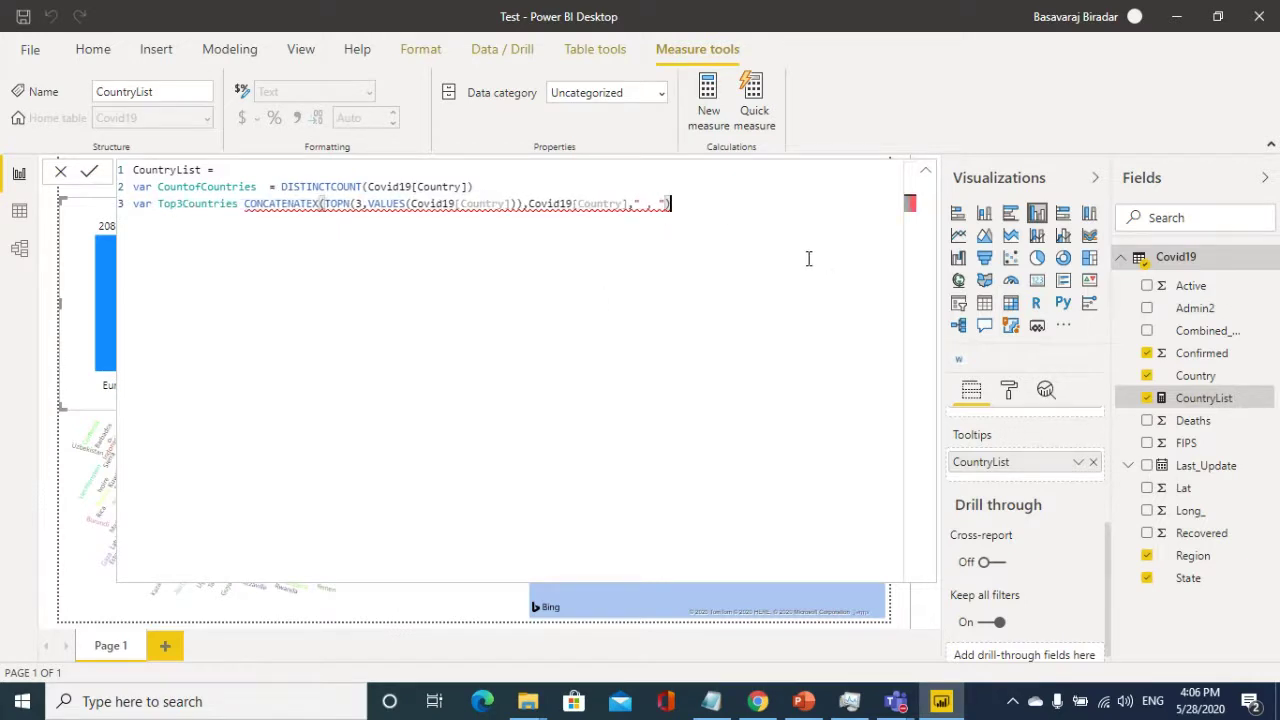
{"action": "left_click", "coordinate": [239, 204]}
{"action": "type", "text": "="}
{"action": "left_click", "coordinate": [712, 192]}
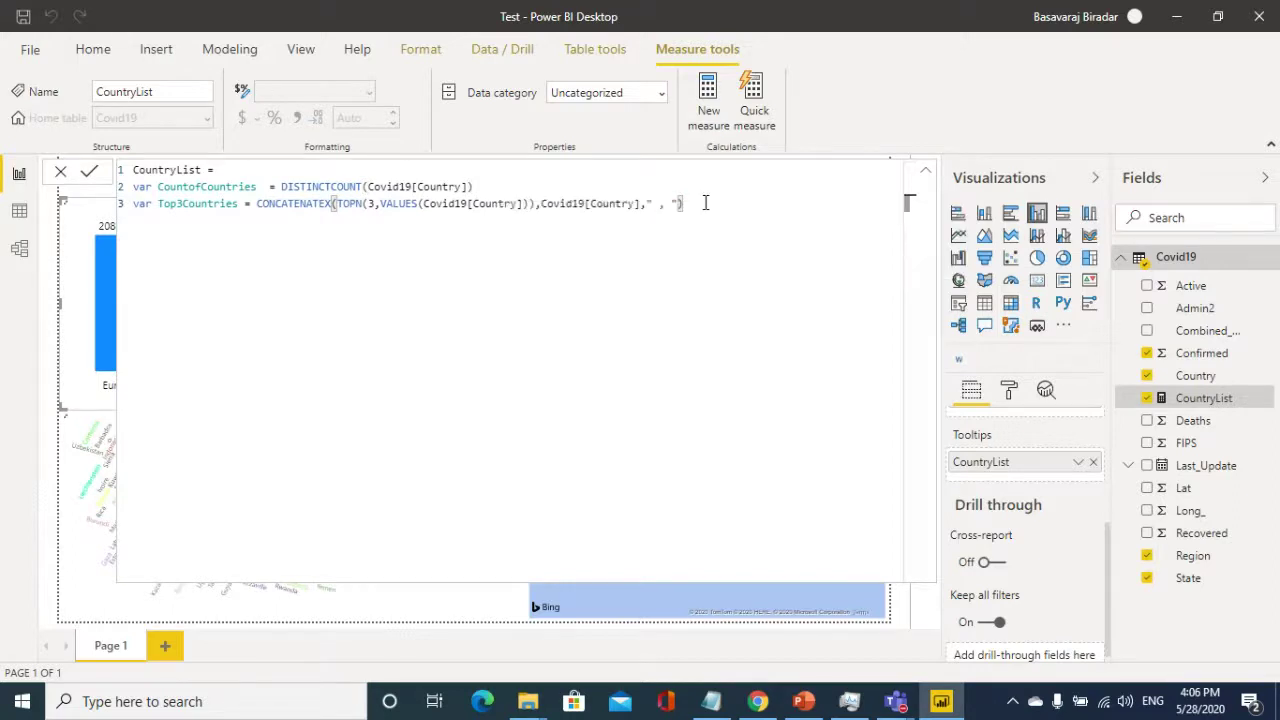
- Add a RETURN line below the variables, starting an IF with the condition CountofCountries>3
{"action": "key", "text": "shift+Return"}
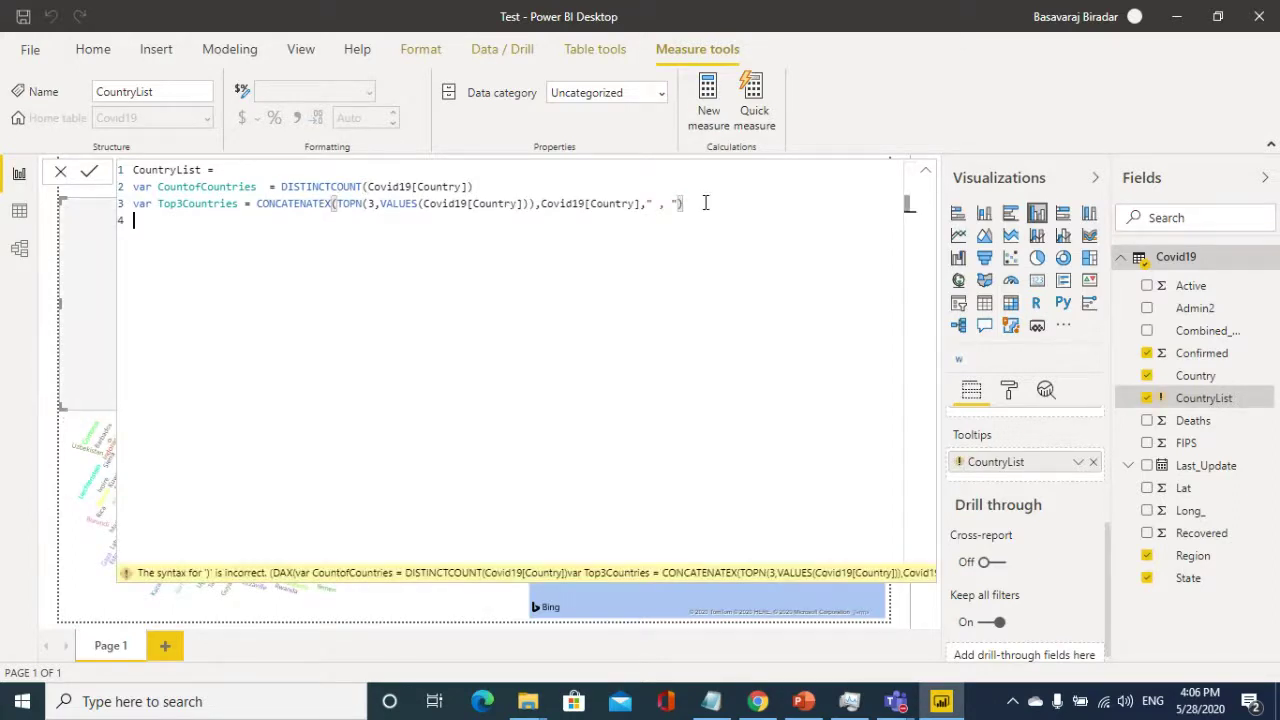
{"action": "type", "text": "RETURN IF"}
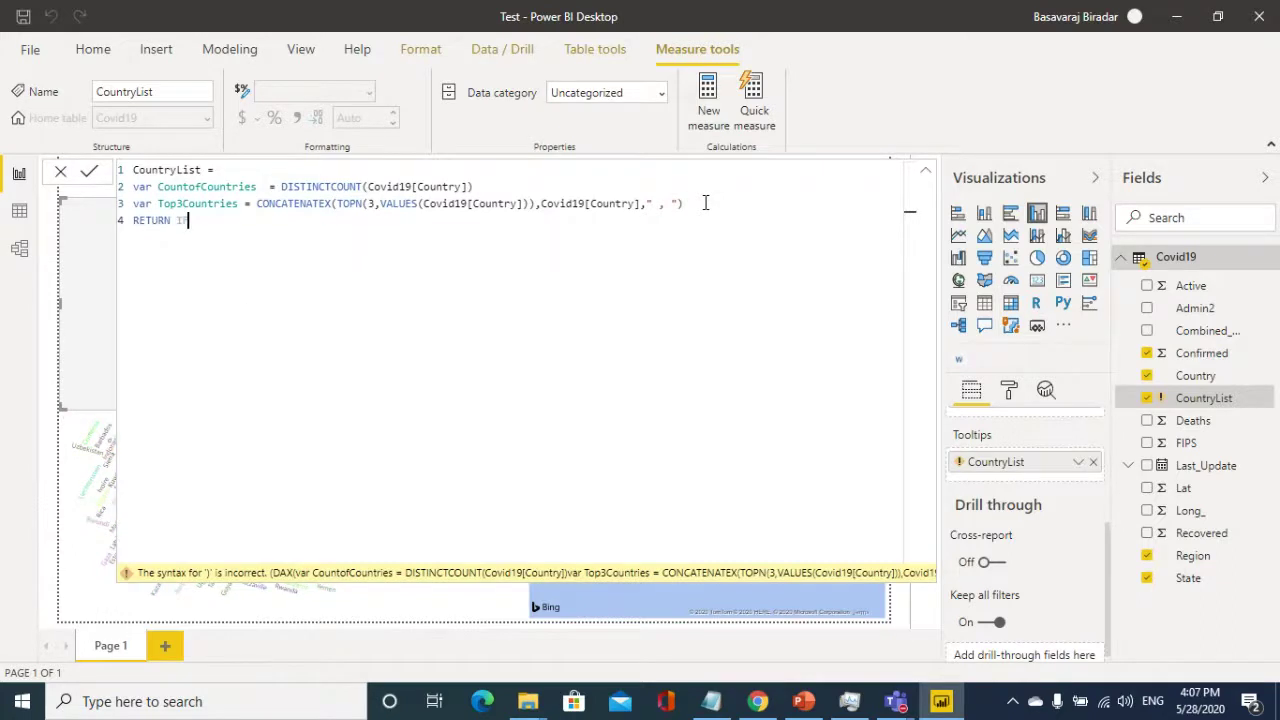
{"action": "type", "text": "(Cou"}
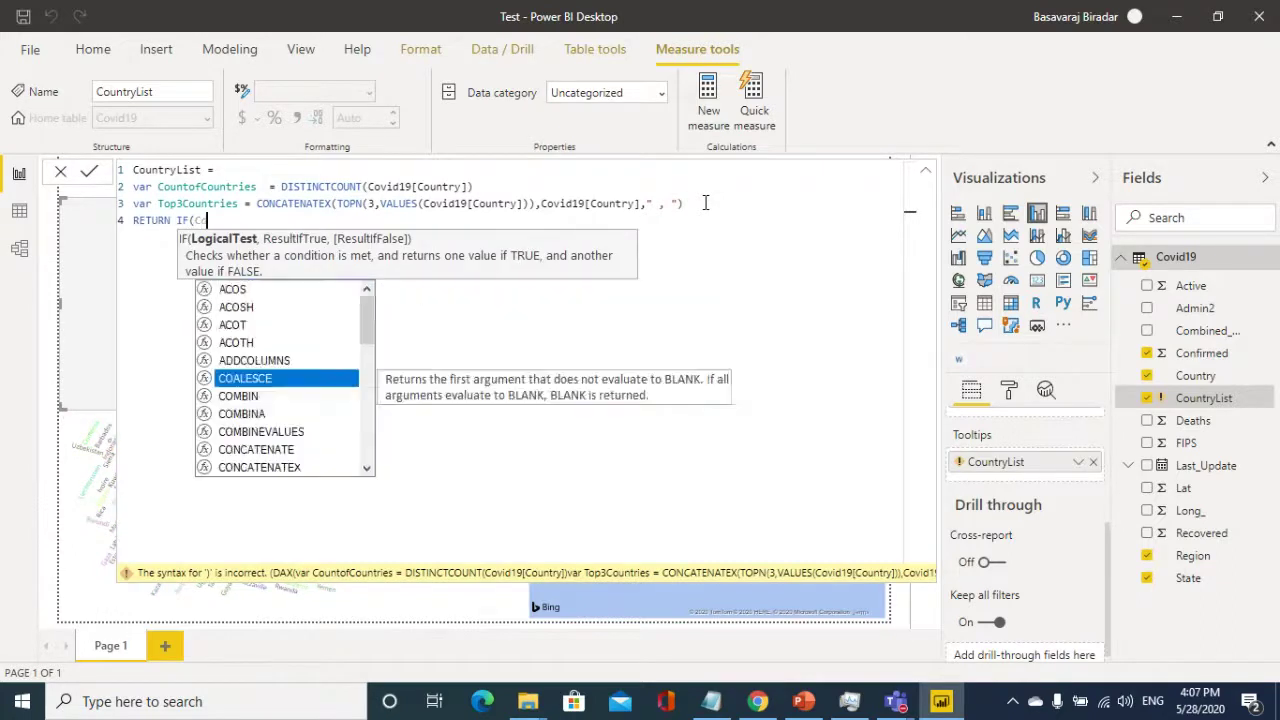
{"action": "key", "text": "Down"}
{"action": "key", "text": "Down"}
{"action": "key", "text": "Down"}
{"action": "key", "text": "Down"}
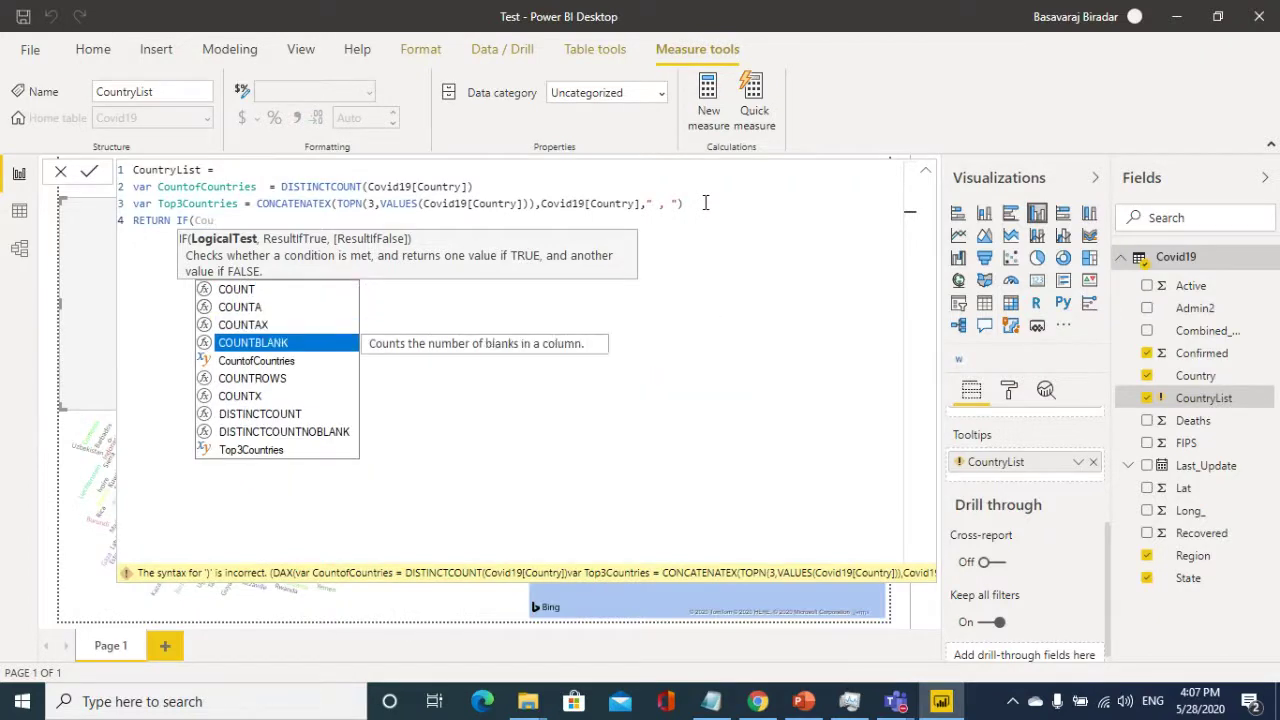
{"action": "key", "text": "Tab"}
{"action": "type", "text": ">3,"}
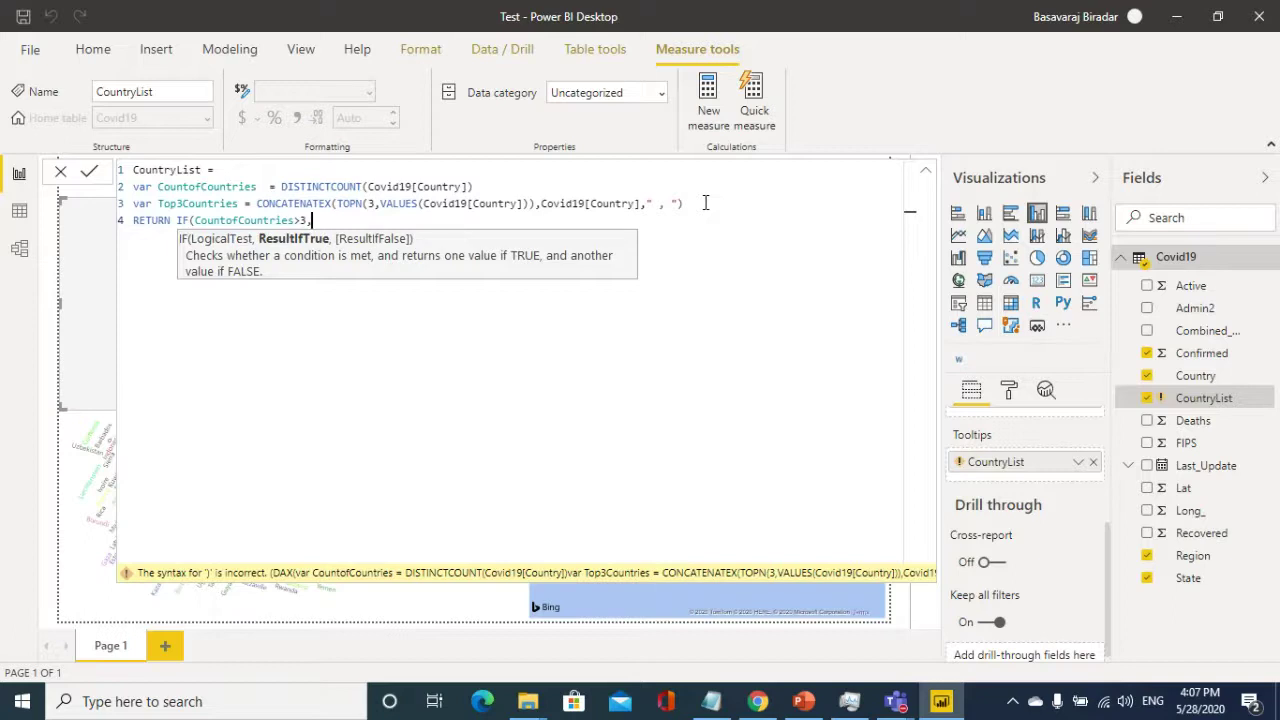
- Complete the IF with Top3Countries& " and more..." as the true result and Top3Countries as the false result, and commit the measure
{"action": "type", "text": "Top3"}
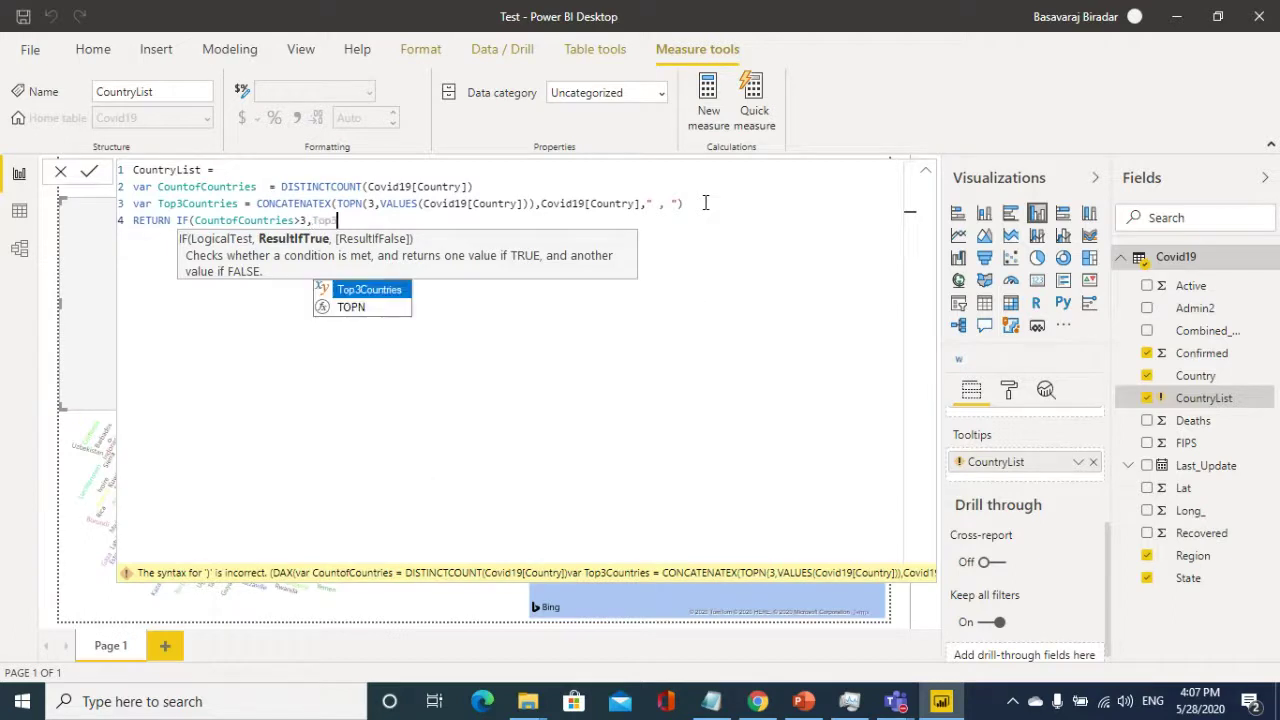
{"action": "key", "text": "Tab"}
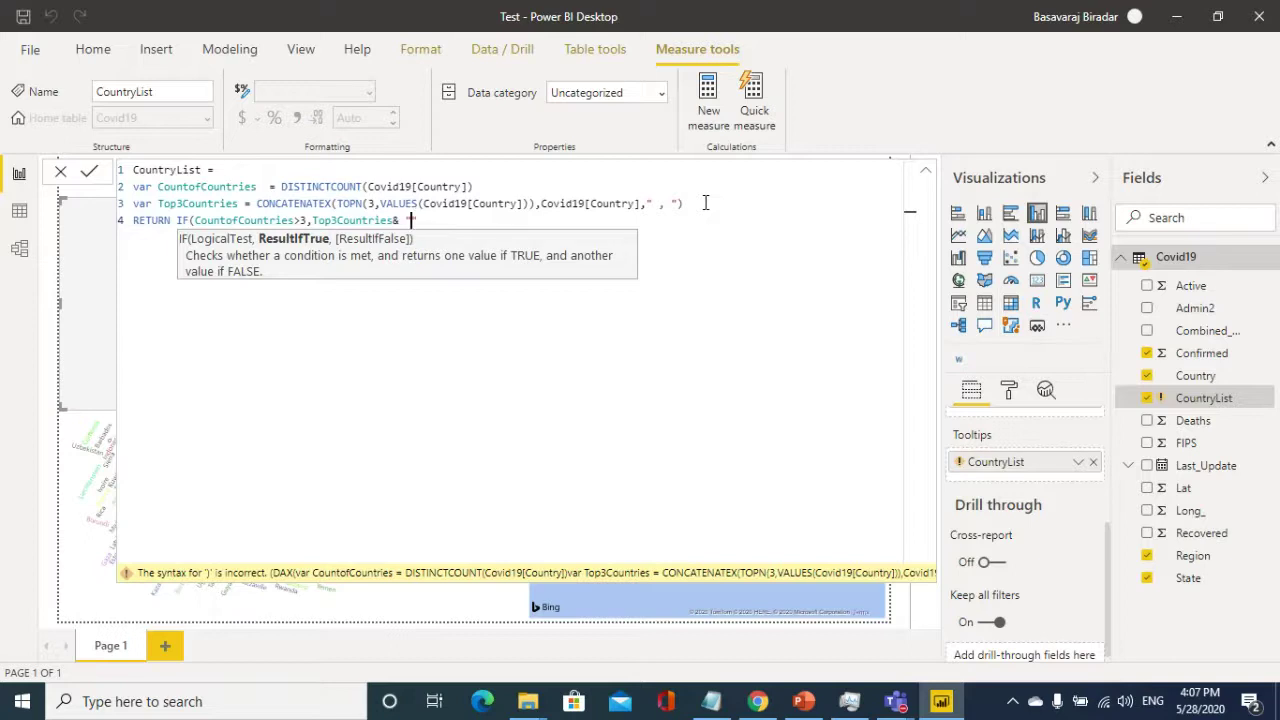
{"action": "type", "text": "& \" and more...\","}
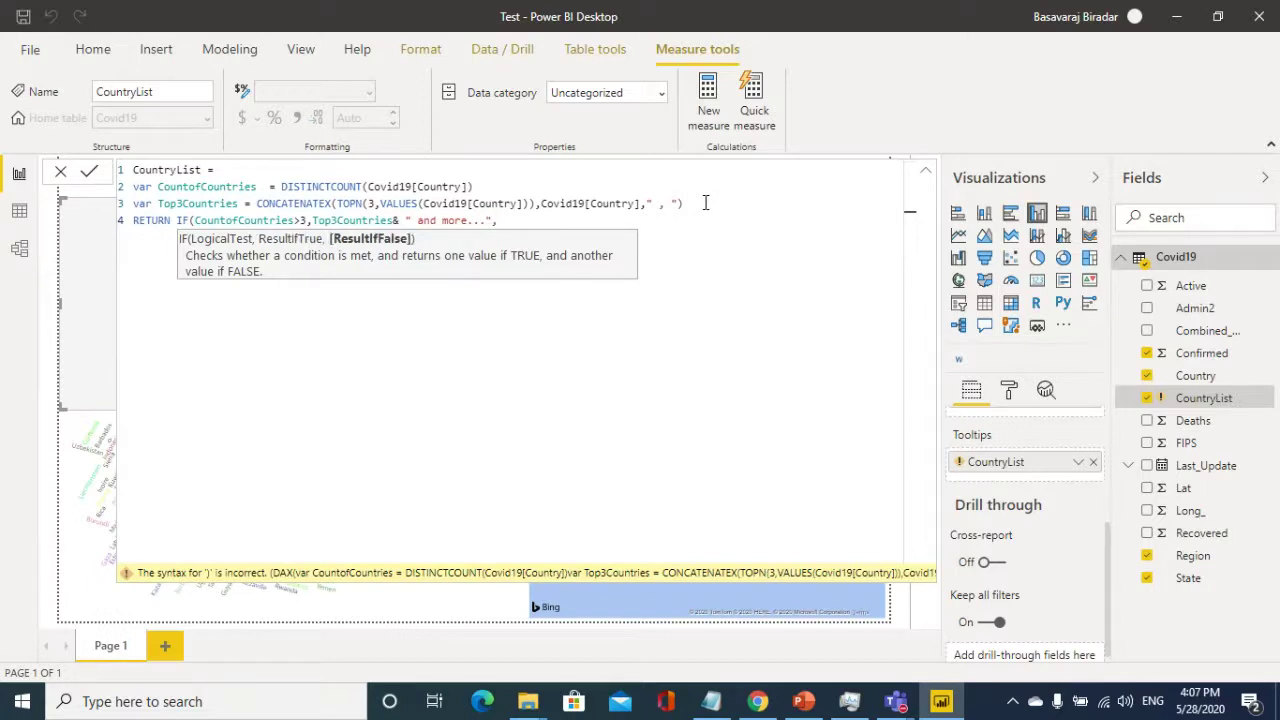
{"action": "type", "text": "Top3"}
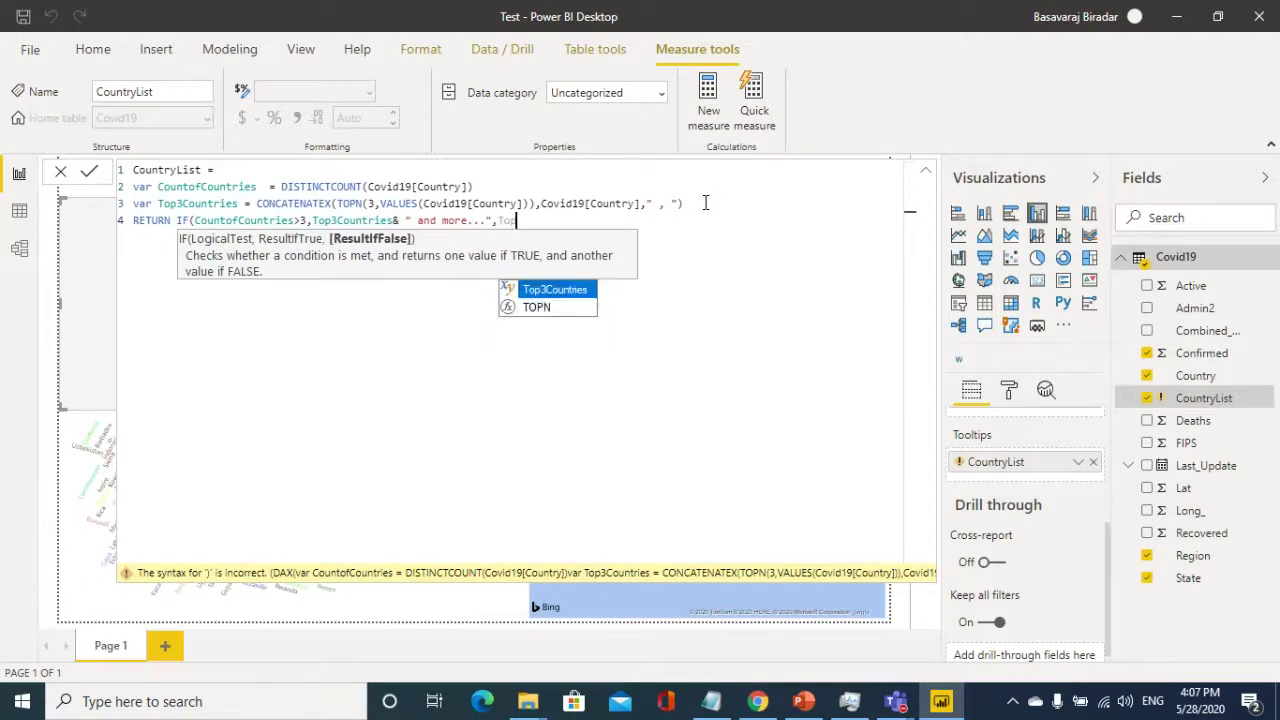
{"action": "key", "text": "Tab"}
{"action": "type", "text": ")"}
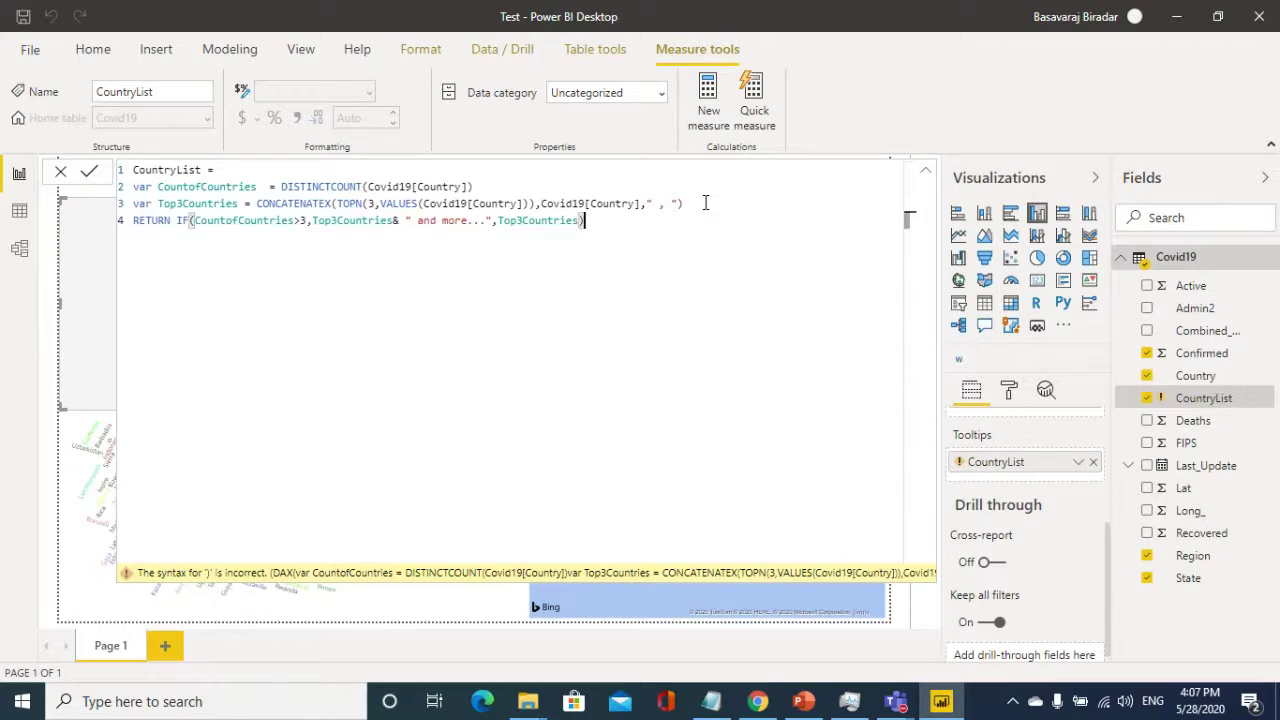
{"action": "key", "text": "Return"}
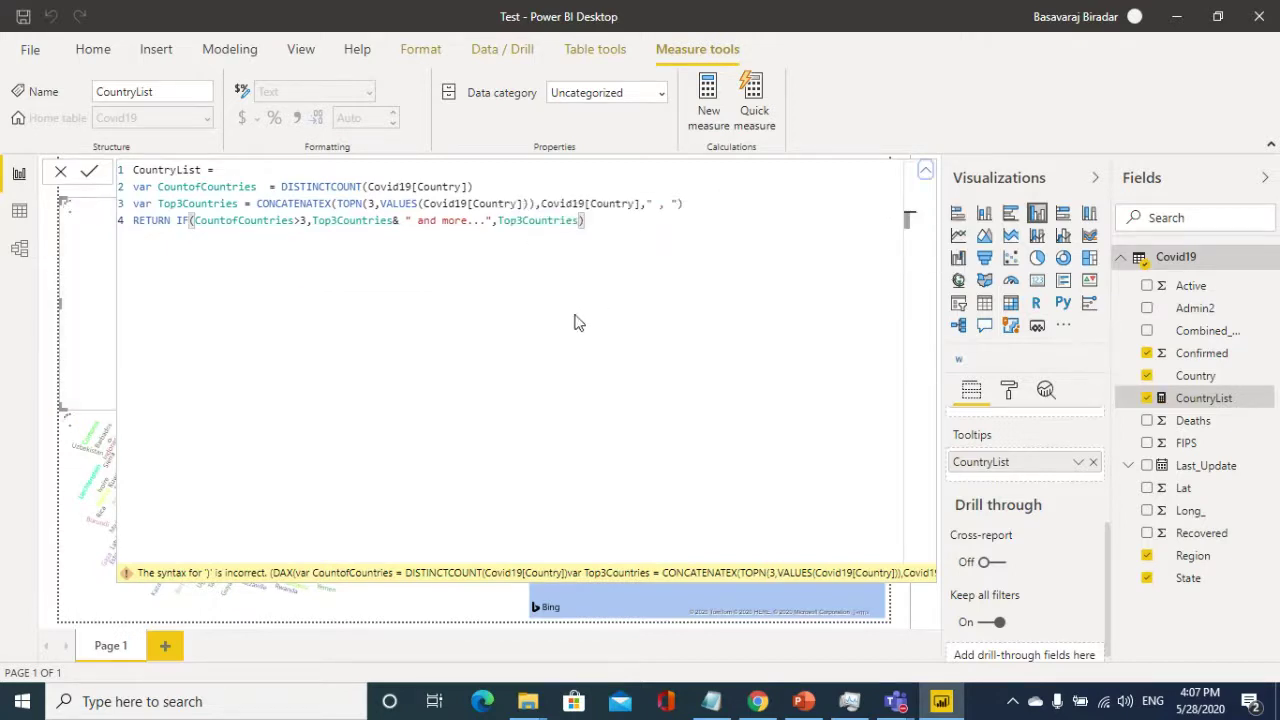
- Collapse the formula editor and check the CountryList tooltips on the Asia & Pacific and North America bars
{"action": "left_click", "coordinate": [926, 180]}
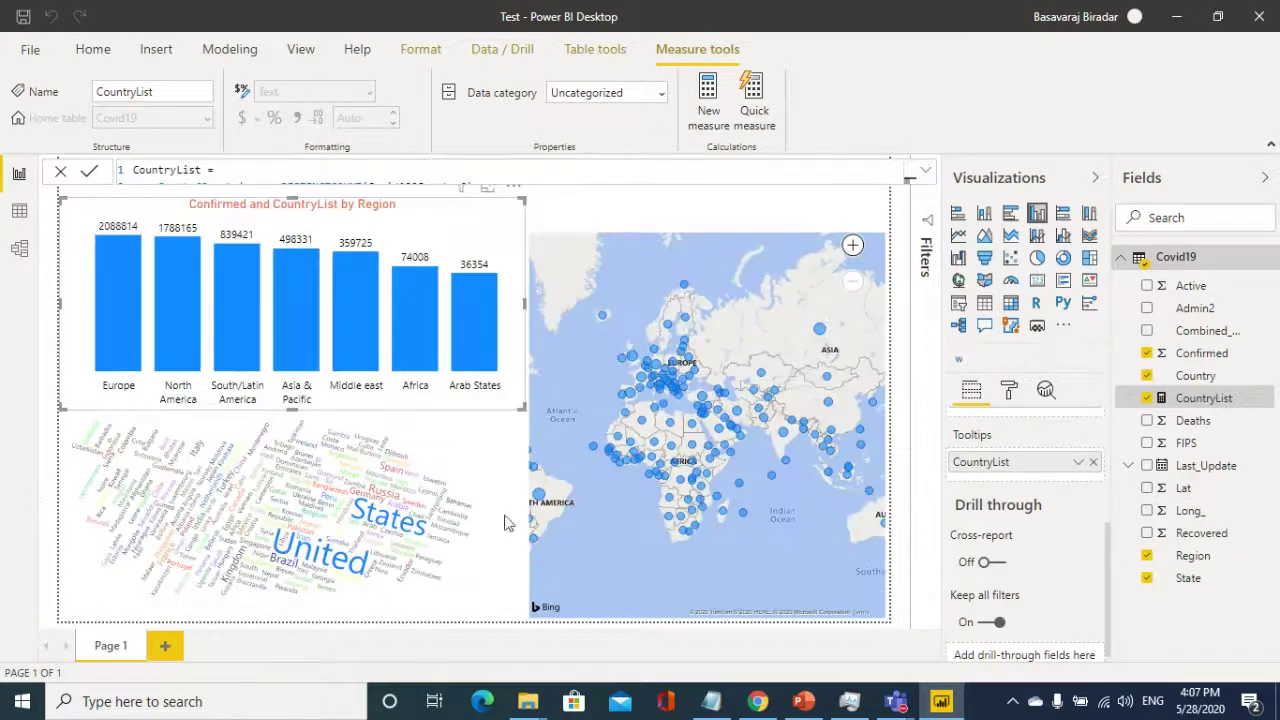
{"action": "mouse_move", "coordinate": [428, 463]}
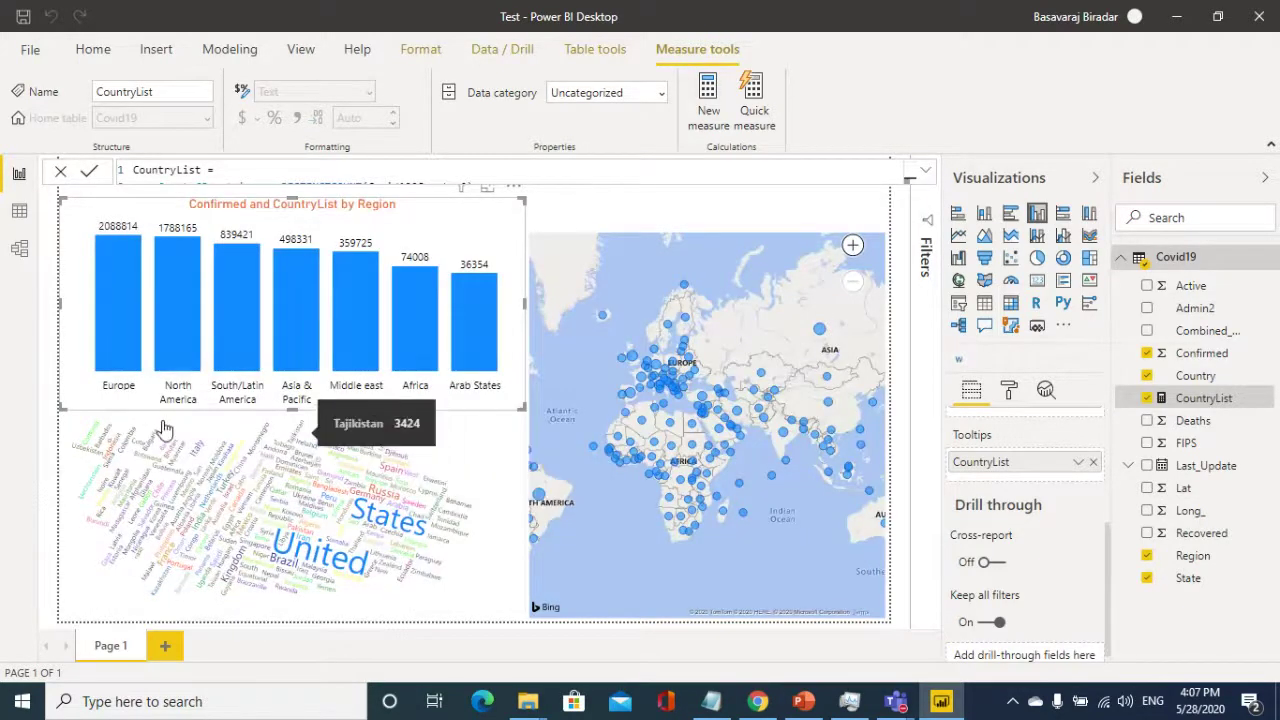
{"action": "mouse_move", "coordinate": [291, 324]}
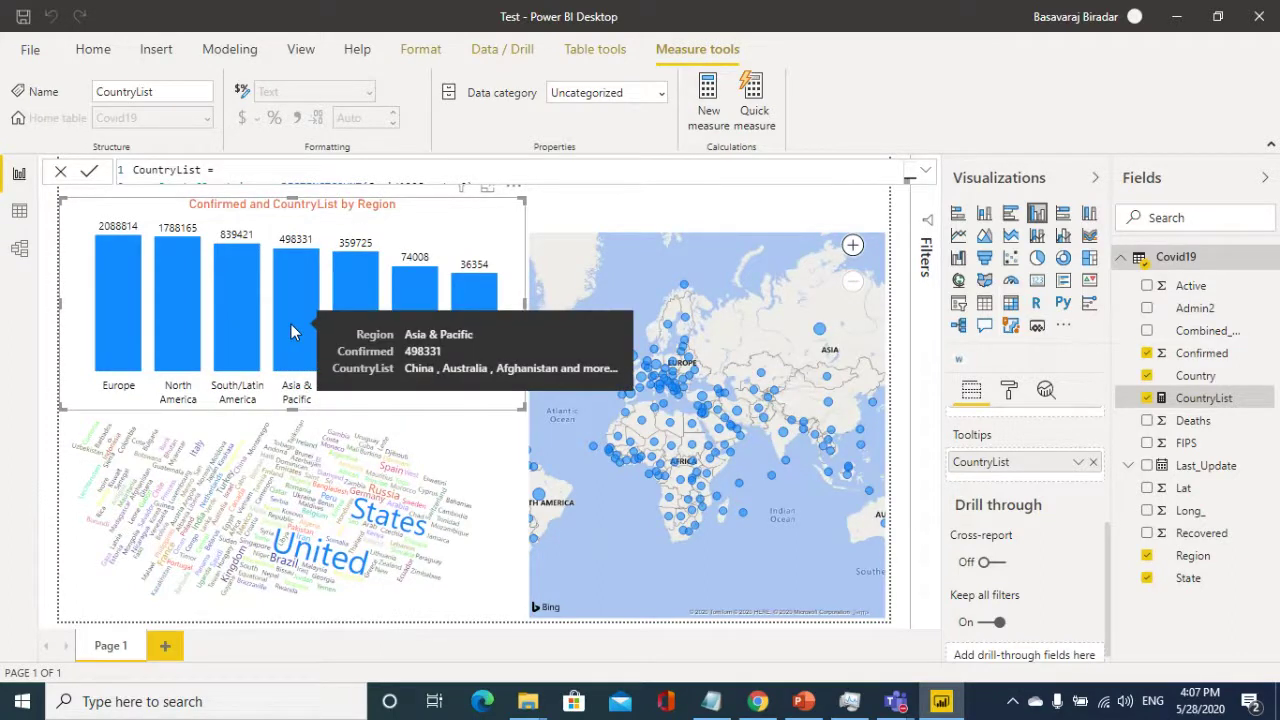
{"action": "mouse_move", "coordinate": [168, 339]}
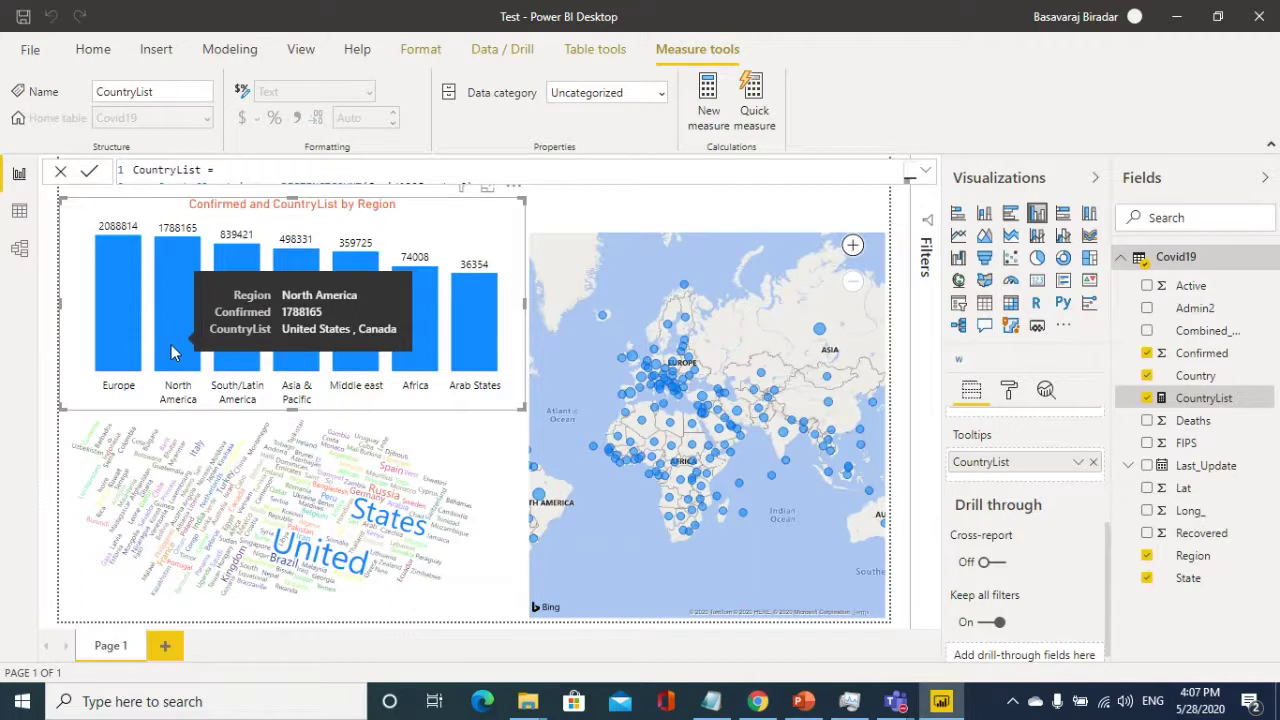
{"action": "mouse_move", "coordinate": [305, 352]}
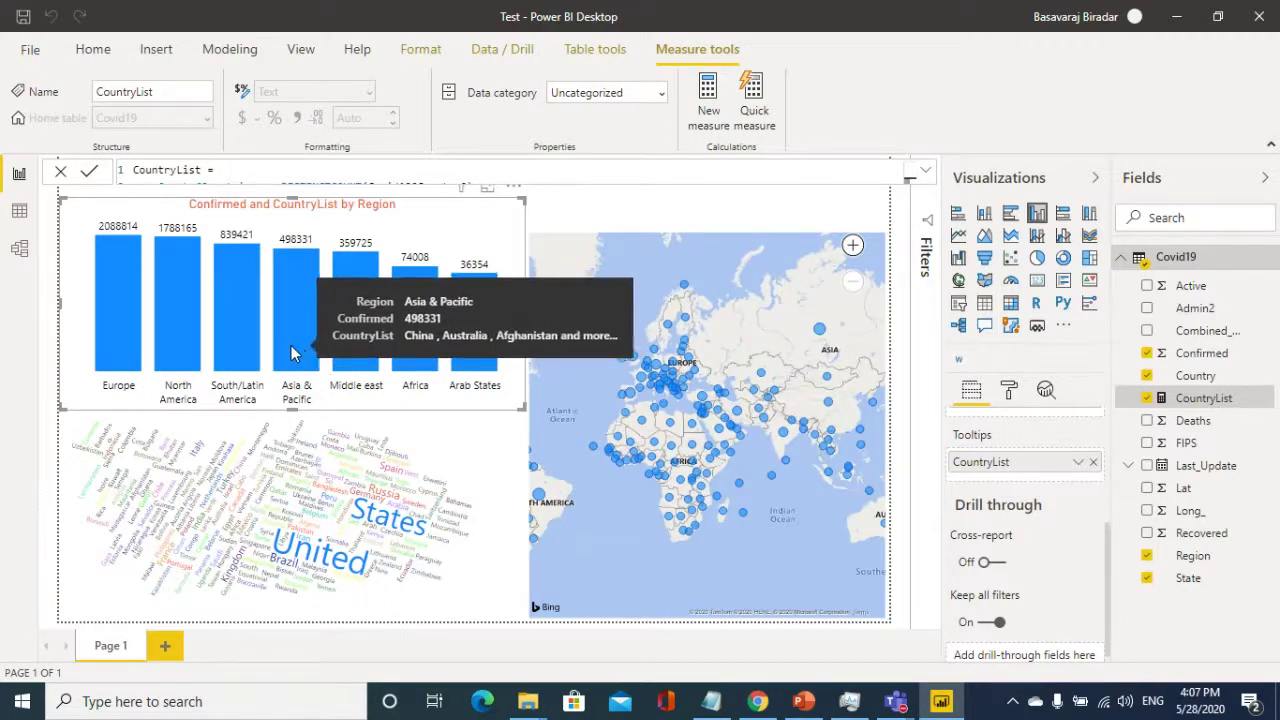
- Expand the formula editor, switch to the Notes file in Notepad, and examine the SUMMARIZE-based Top3Countries expression in the last CountriesList version
{"action": "left_click", "coordinate": [927, 173]}
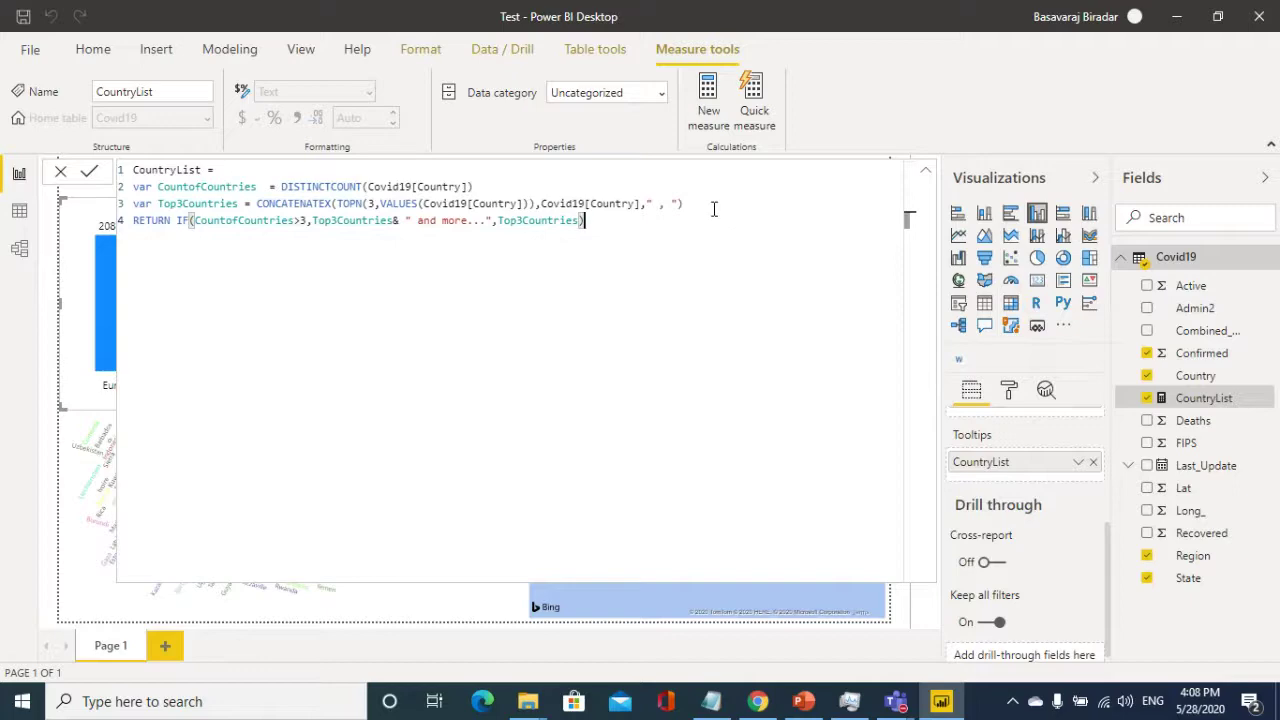
{"action": "left_click", "coordinate": [711, 701]}
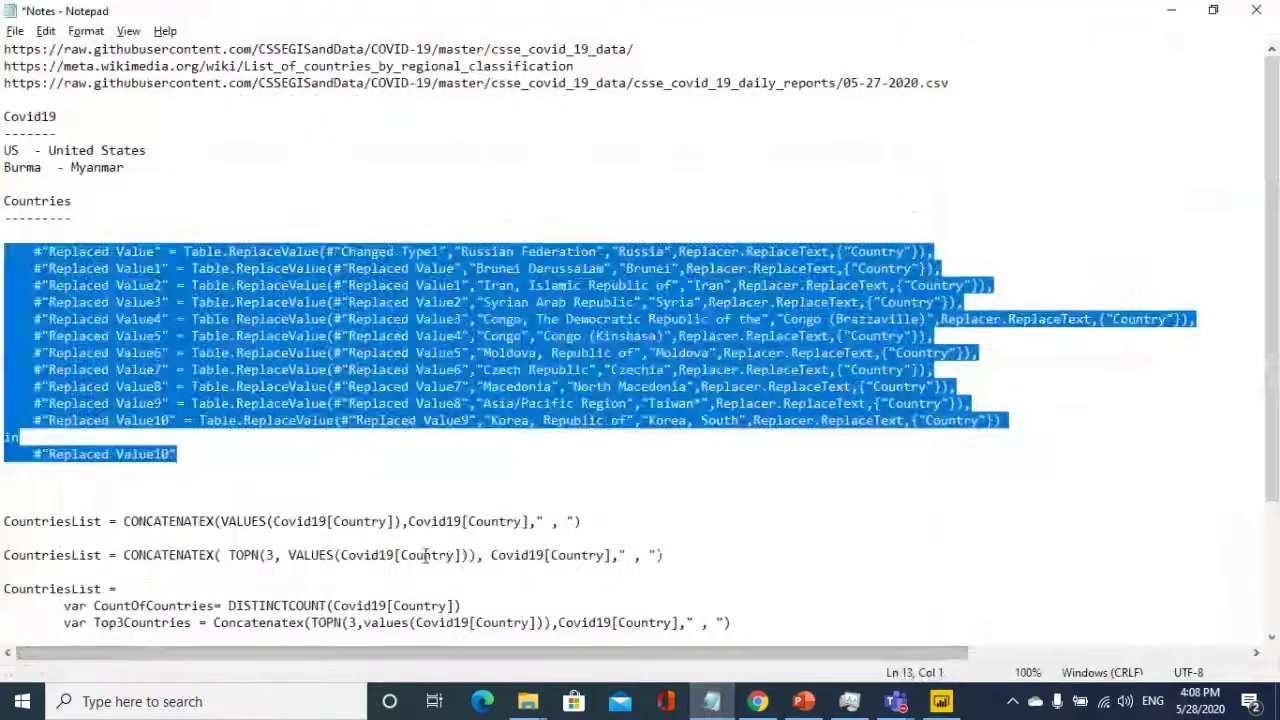
{"action": "left_click", "coordinate": [425, 556]}
{"action": "scroll", "coordinate": [425, 556], "scroll_direction": "down", "scroll_amount": 3}
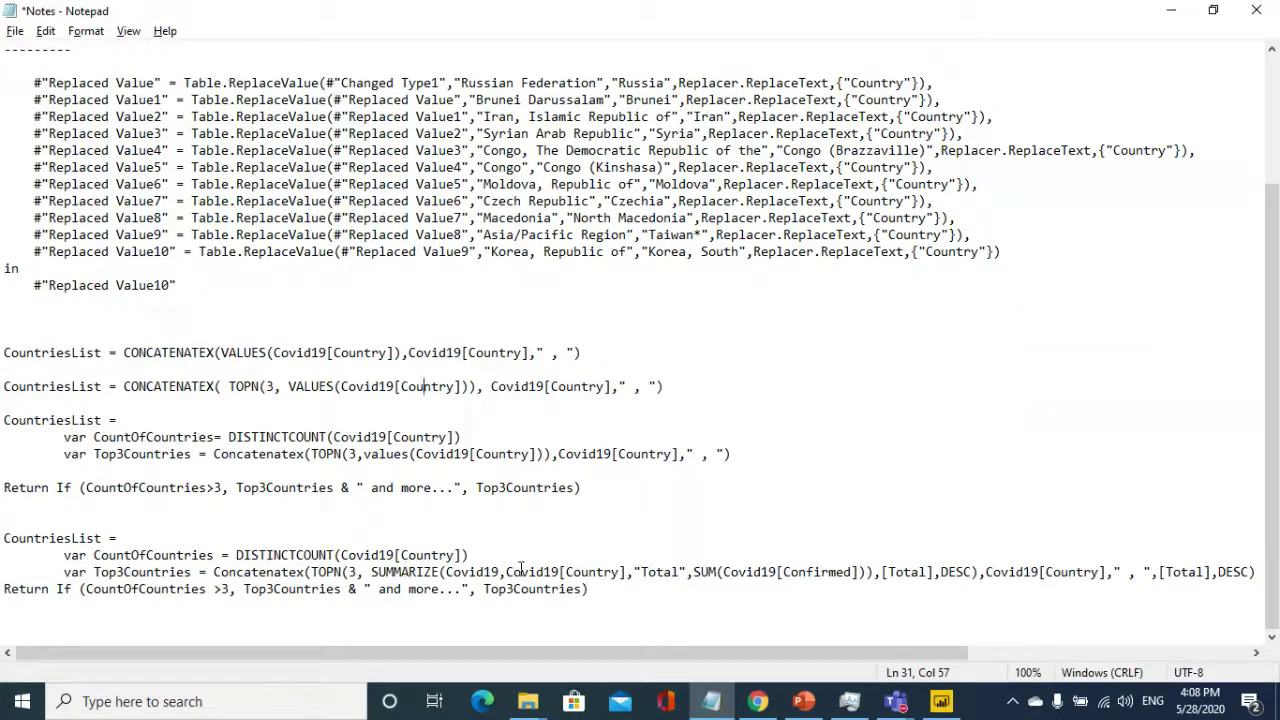
{"action": "left_click_drag", "start_coordinate": [506, 572], "coordinate": [860, 572]}
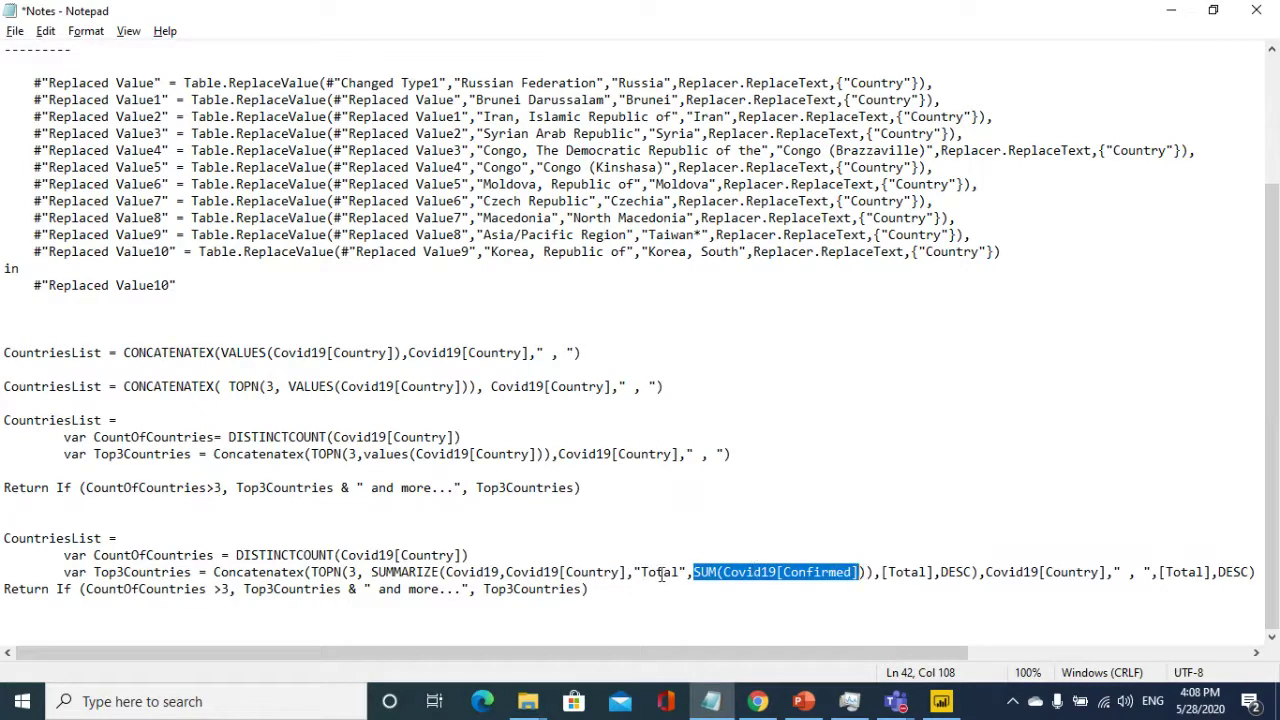
{"action": "left_click_drag", "start_coordinate": [891, 572], "coordinate": [975, 572]}
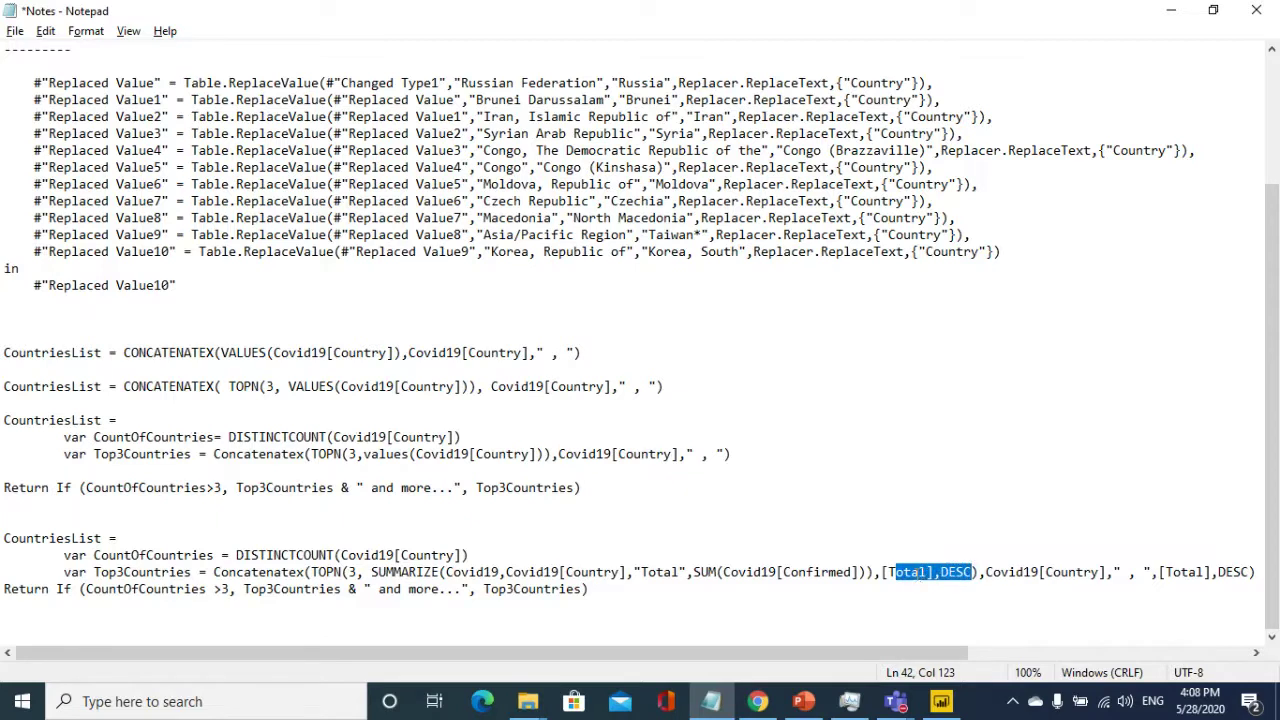
{"action": "left_click", "coordinate": [879, 588]}
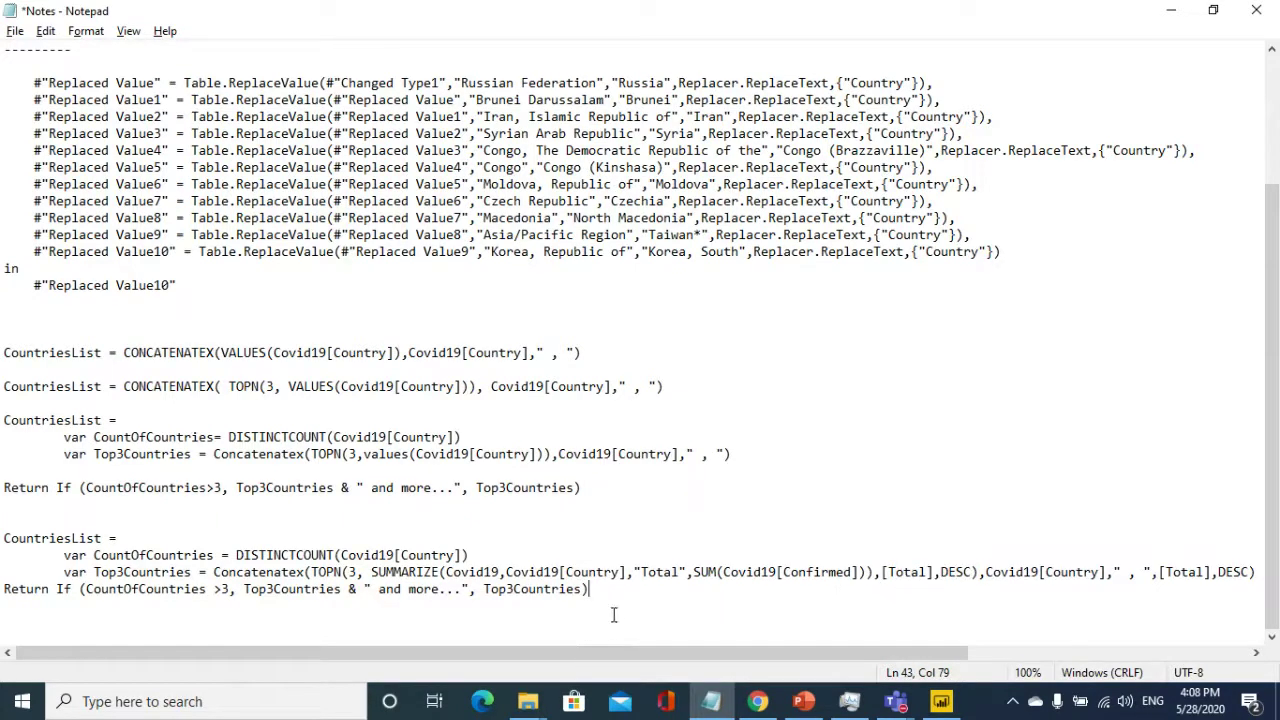
- Copy the Concatenatex expression with TOPN and SUMMARIZE from the Top3Countries line of the last CountriesList version
{"action": "left_click_drag", "start_coordinate": [614, 596], "coordinate": [4, 555]}
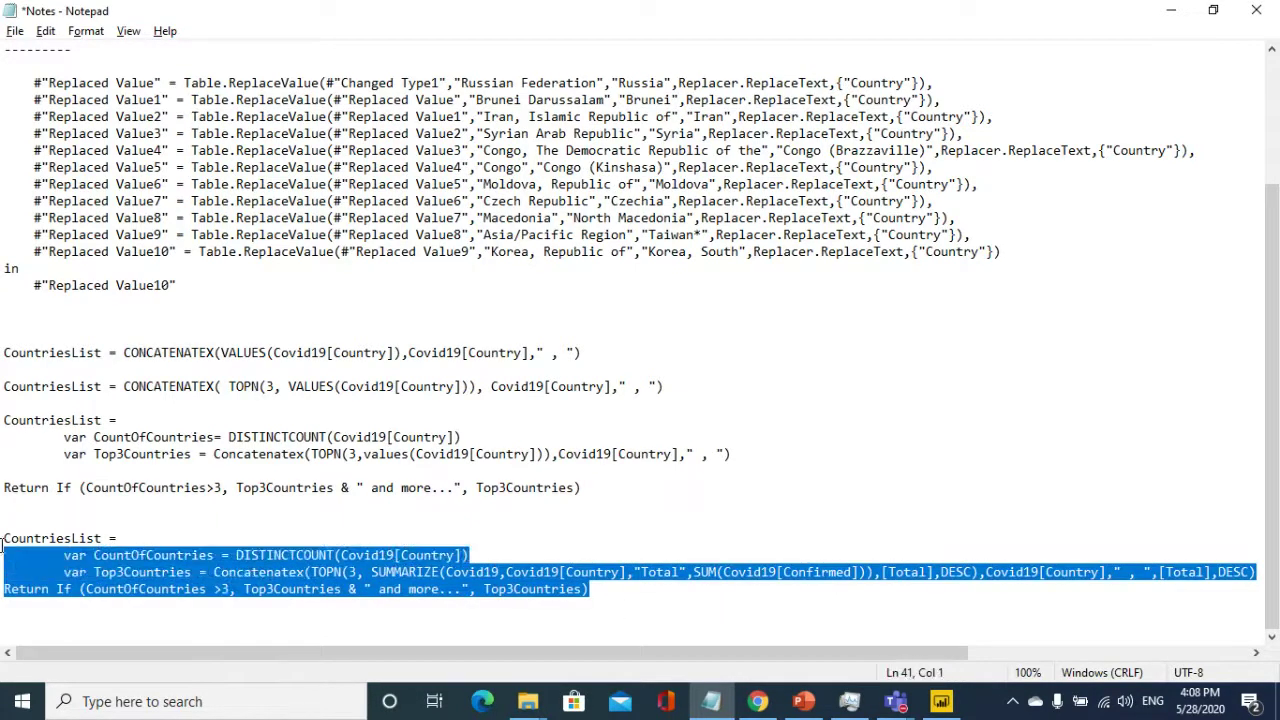
{"action": "left_click", "coordinate": [94, 558]}
{"action": "left_click_drag", "start_coordinate": [636, 588], "coordinate": [64, 558]}
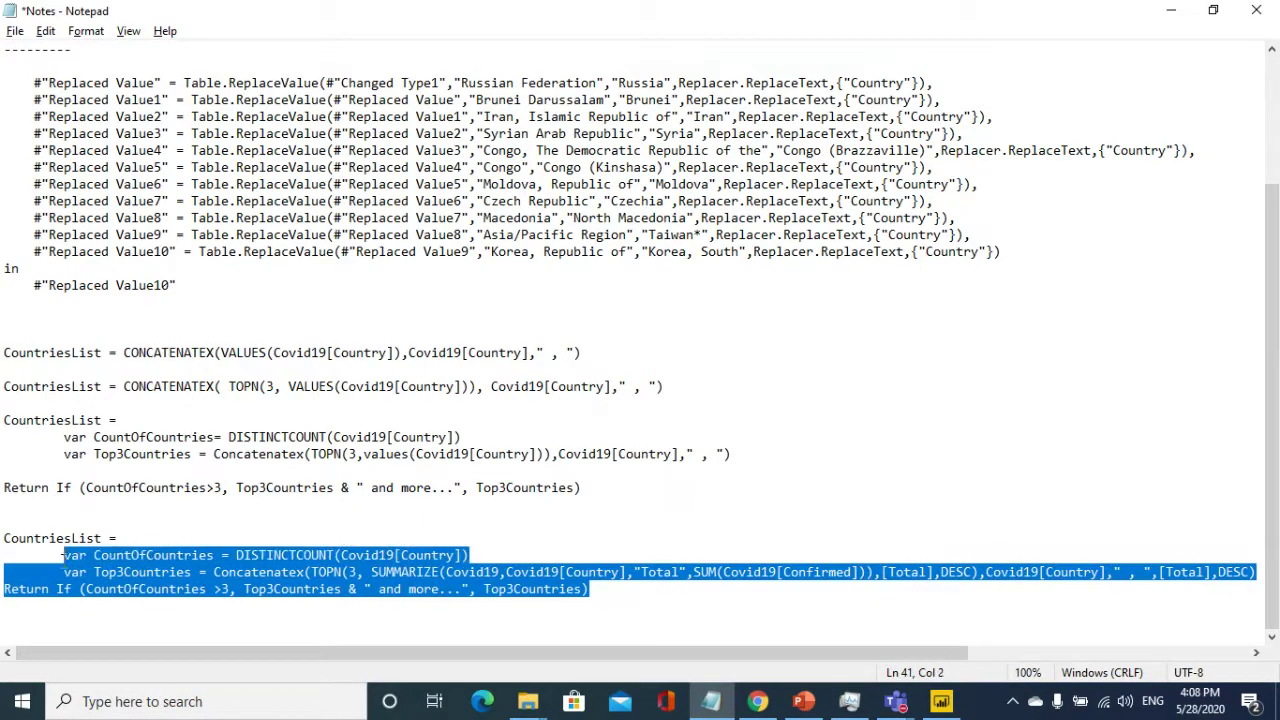
{"action": "left_click", "coordinate": [213, 572]}
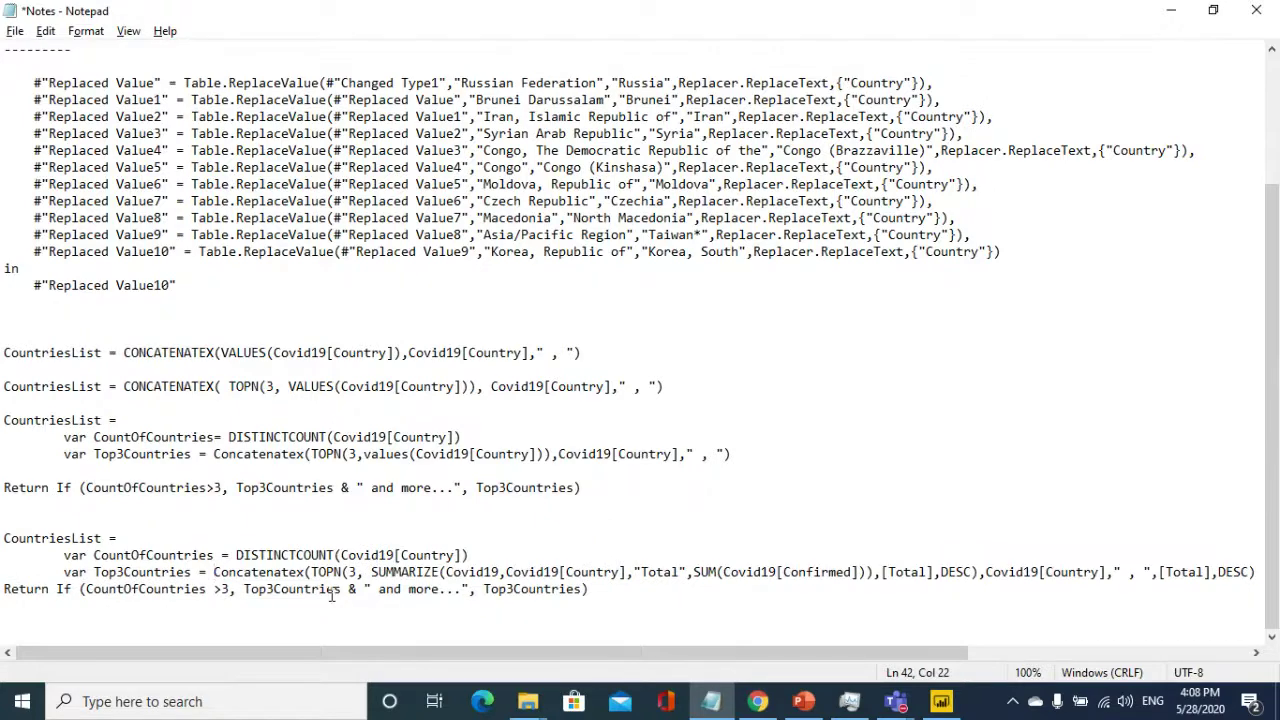
{"action": "key", "text": "shift+End"}
{"action": "key", "text": "ctrl+c"}
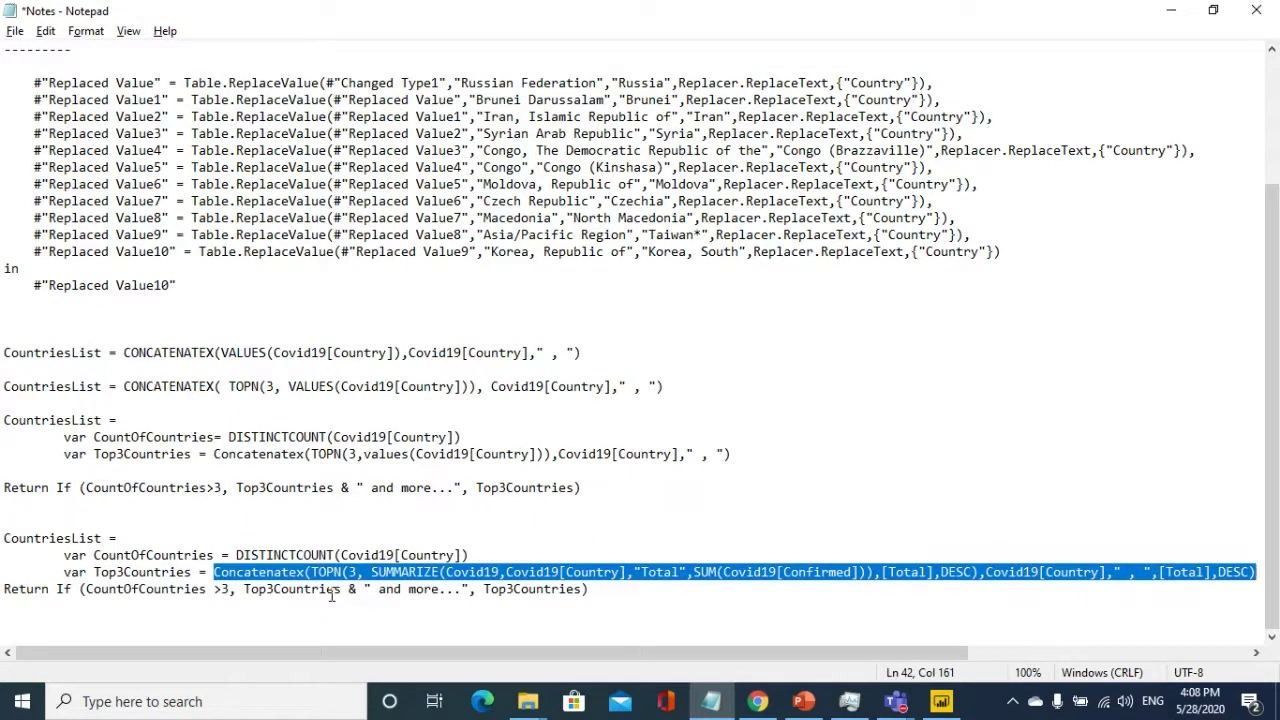
- Switch back to Power BI Desktop and replace the CONCATENATEX expression of the Top3Countries variable with the copied SUMMARIZE-based one
{"action": "key", "text": "alt+Tab"}
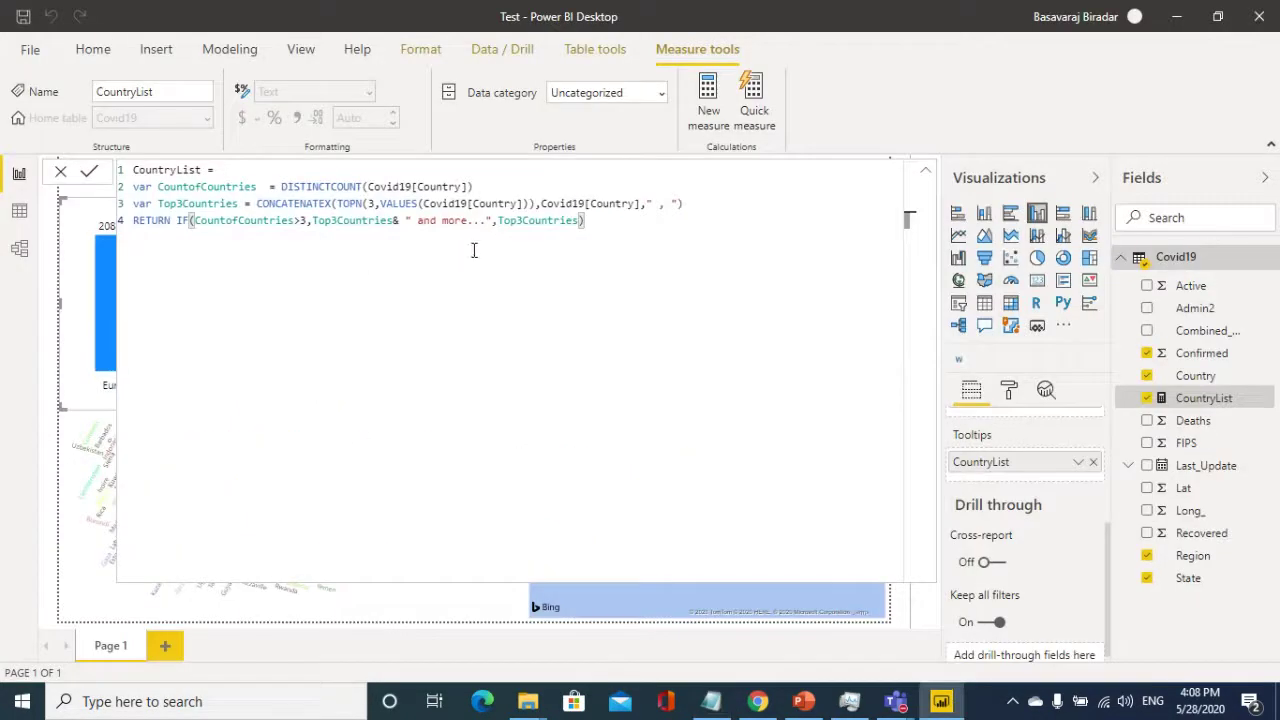
{"action": "left_click_drag", "start_coordinate": [686, 204], "coordinate": [157, 204]}
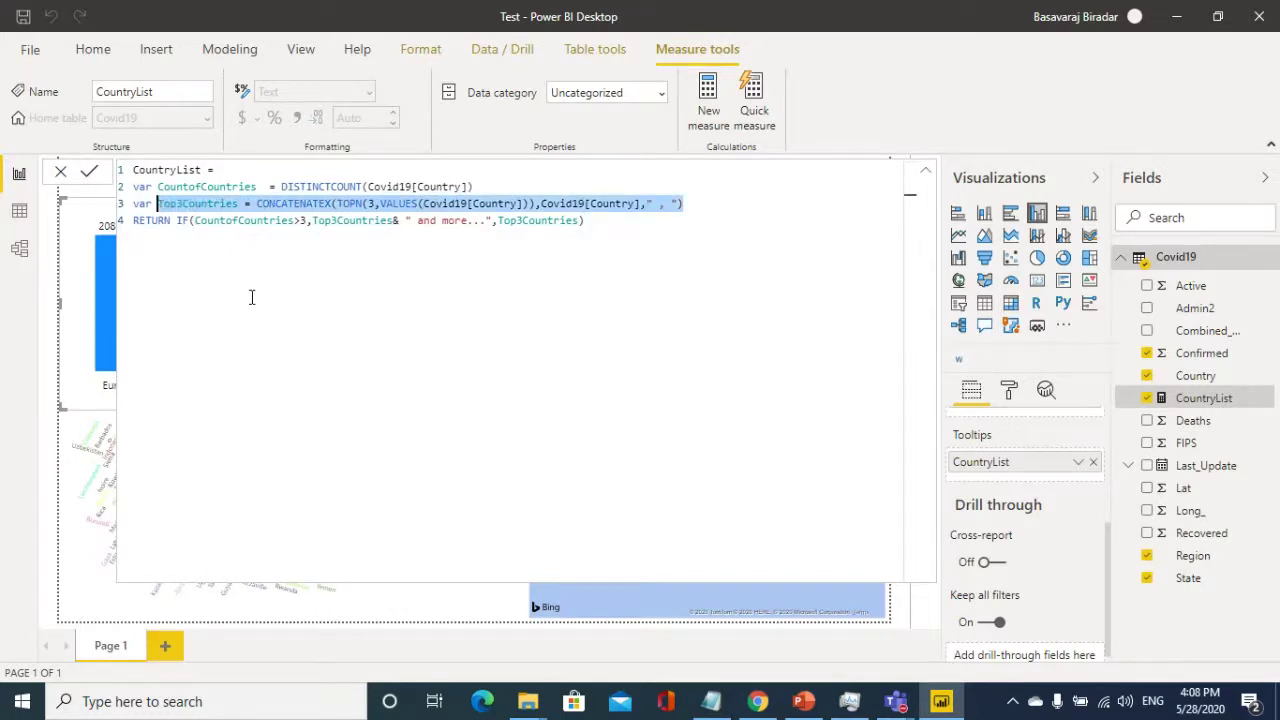
{"action": "left_click", "coordinate": [258, 200]}
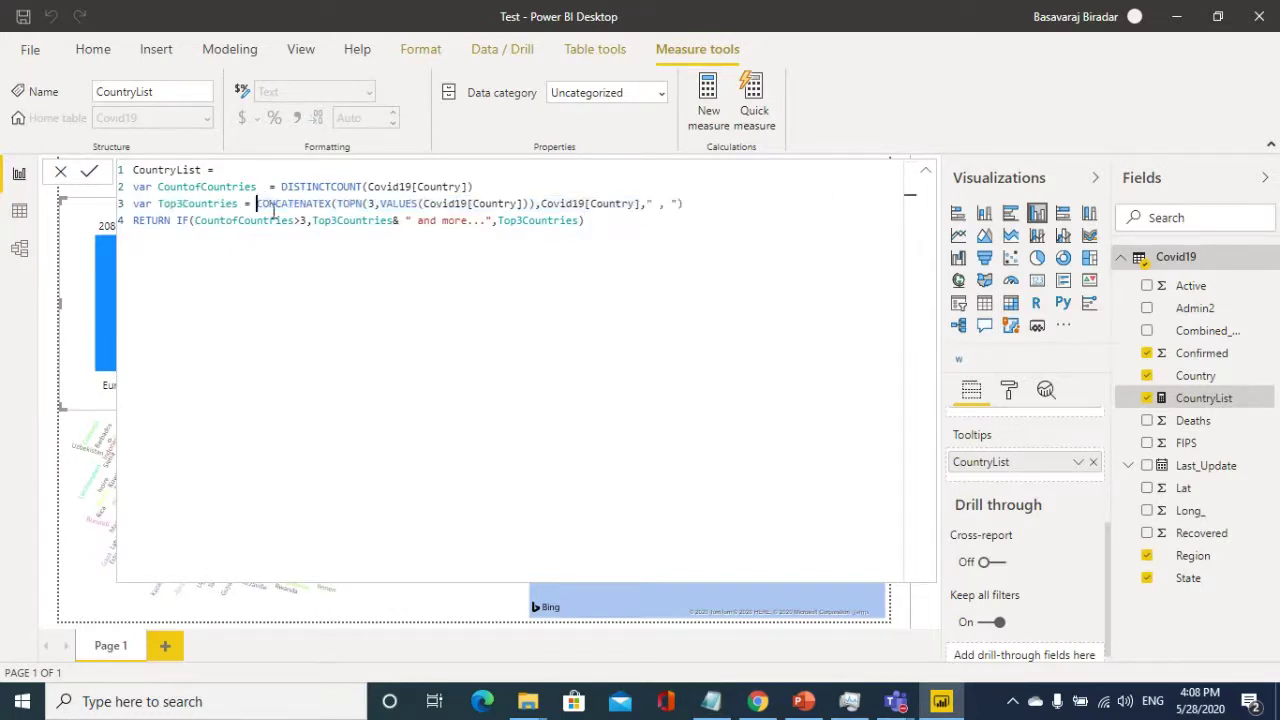
{"action": "key", "text": "shift+End"}
{"action": "key", "text": "ctrl+v"}
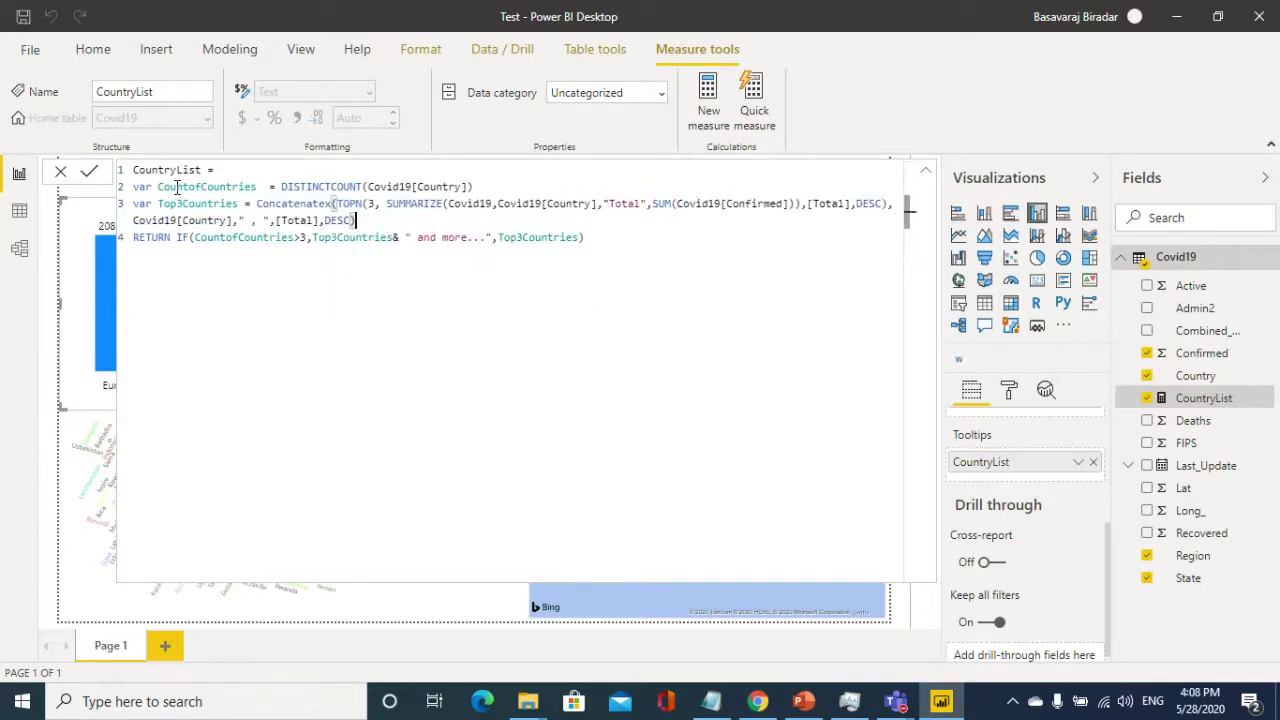
- Commit the revised CountryList measure, collapse the formula editor, and check the tooltip on the Asia & Pacific bar
{"action": "left_click", "coordinate": [92, 172]}
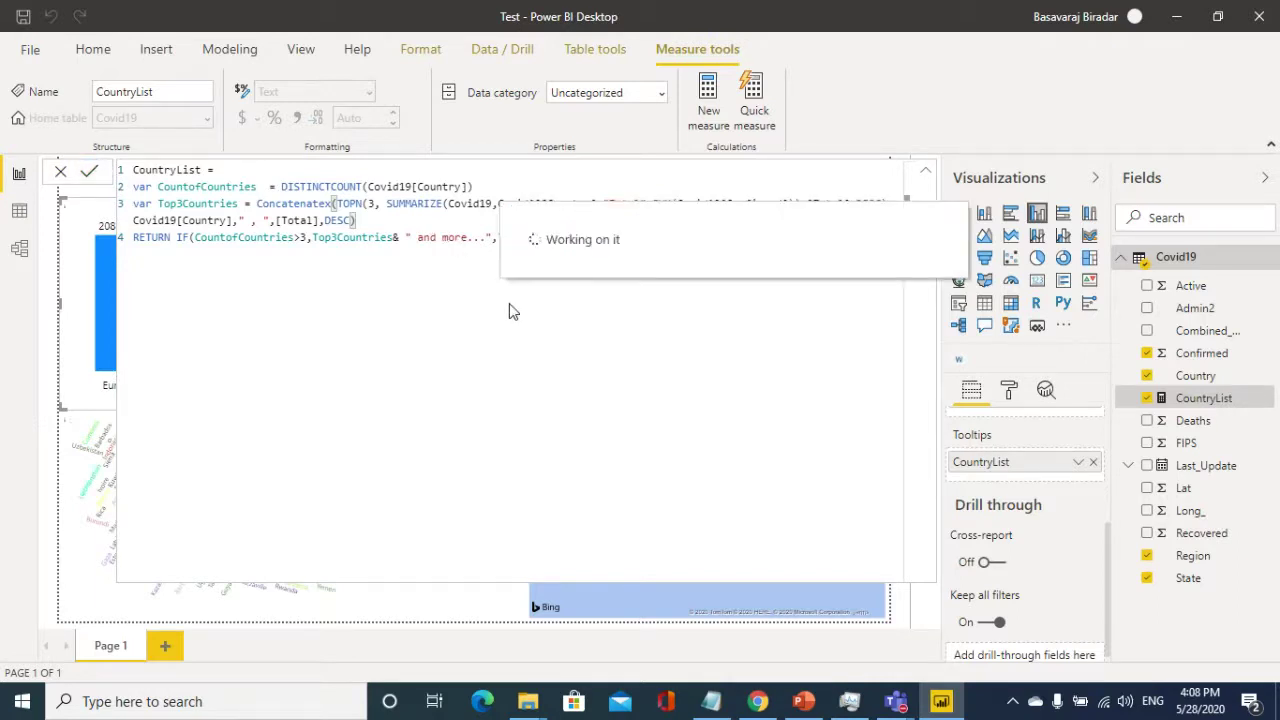
{"action": "left_click", "coordinate": [566, 376]}
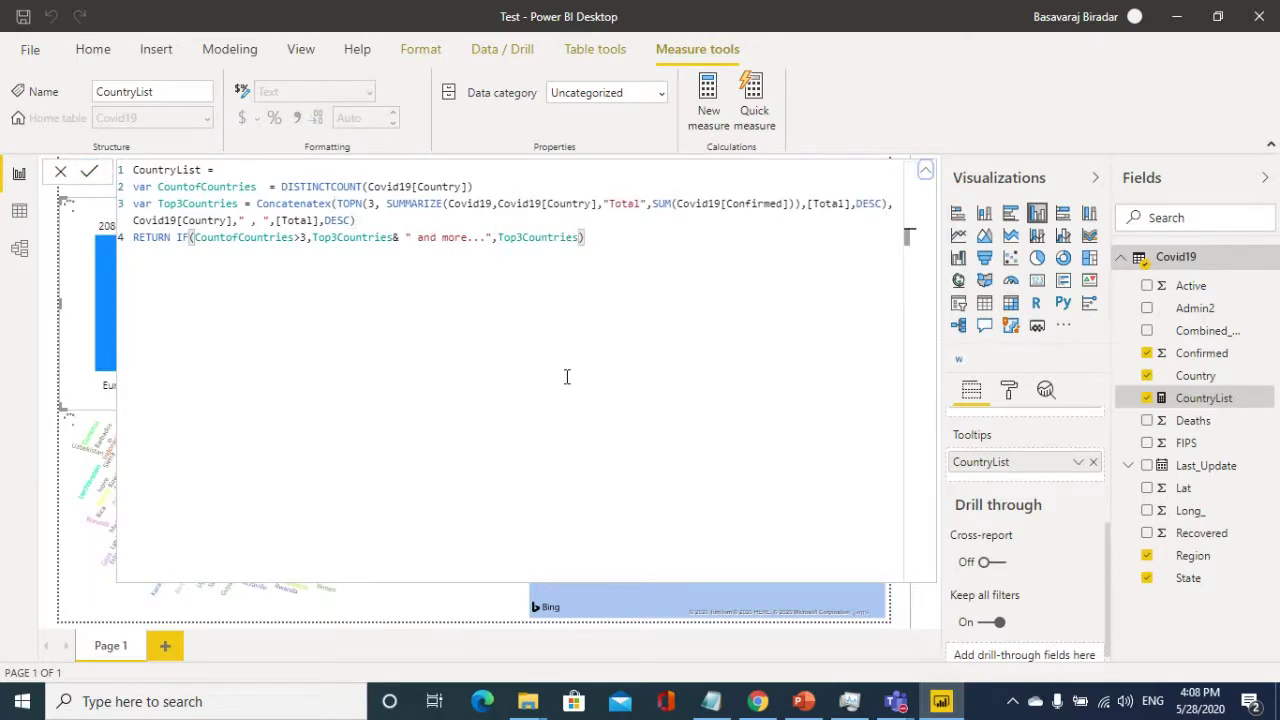
{"action": "left_click", "coordinate": [926, 172]}
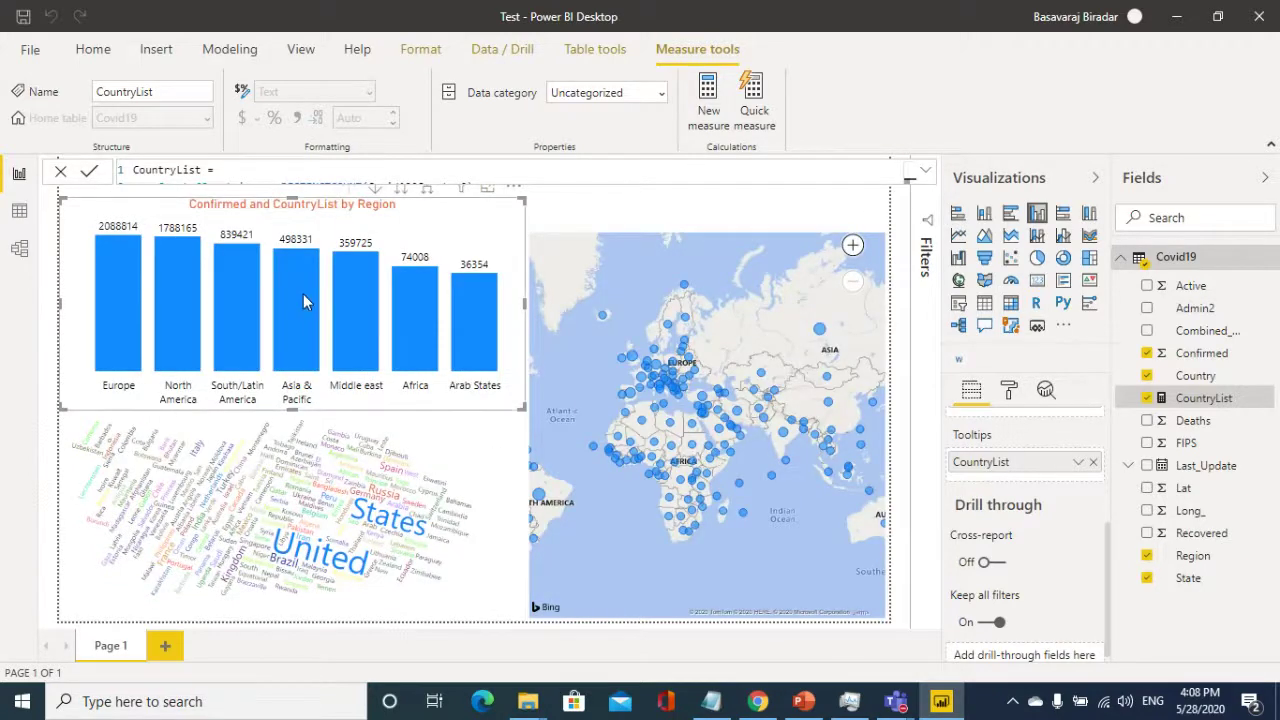
{"action": "mouse_move", "coordinate": [303, 294]}
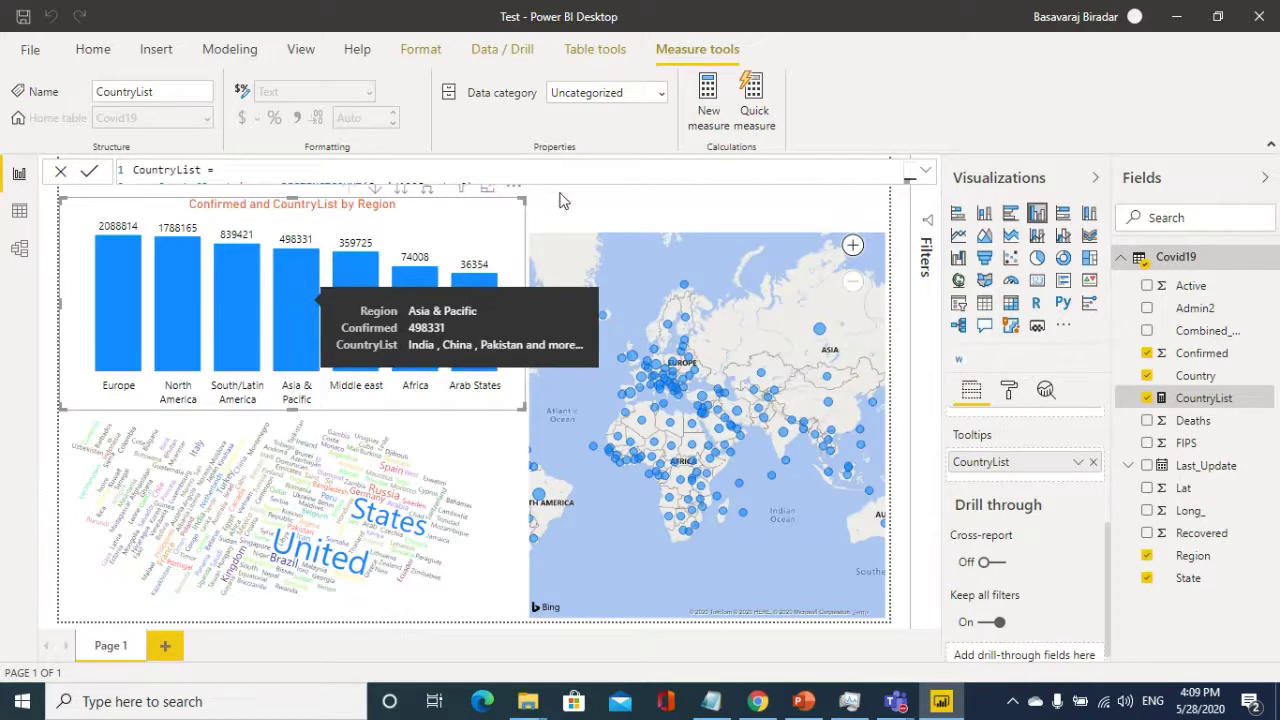
- Rename the report page Page 1 as Main Page
{"action": "right_click", "coordinate": [114, 650]}
{"action": "left_click", "coordinate": [190, 637]}
{"action": "type", "text": "Main Page"}
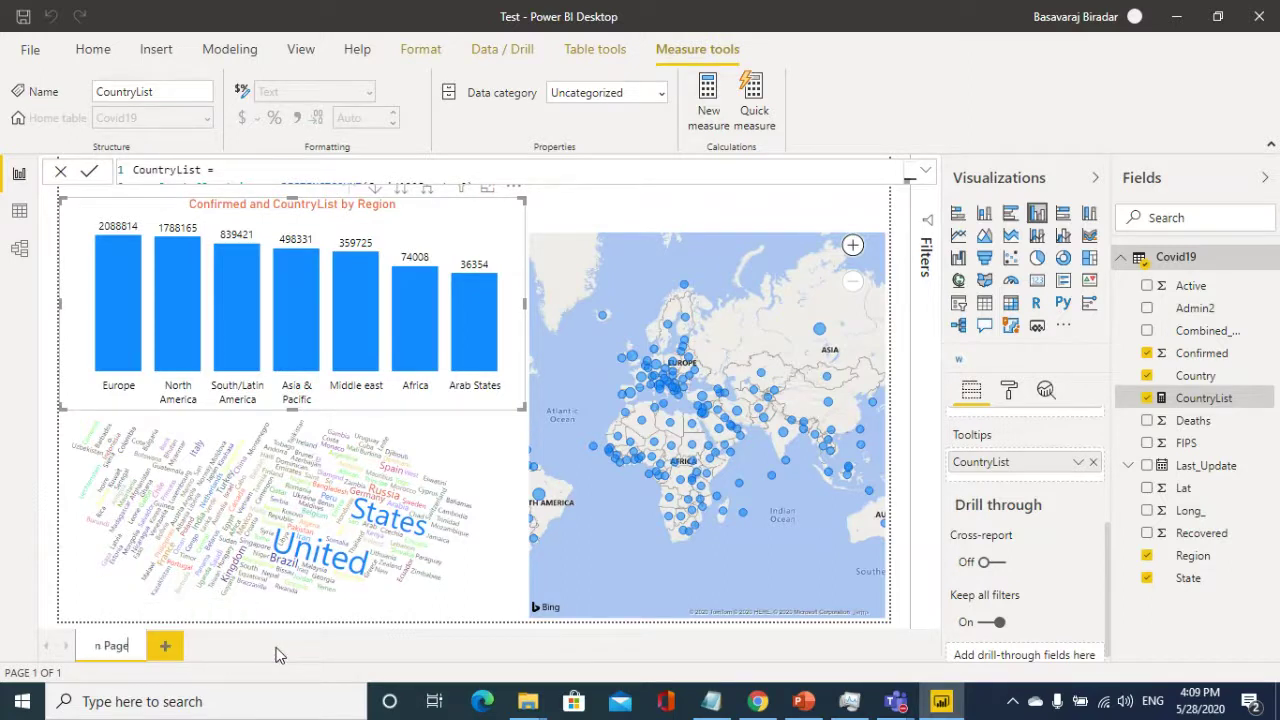
{"action": "key", "text": "Return"}
- Add a new report page with a clustered column chart of Confirmed by Country, enlarged to fill most of the canvas
{"action": "left_click", "coordinate": [192, 648]}
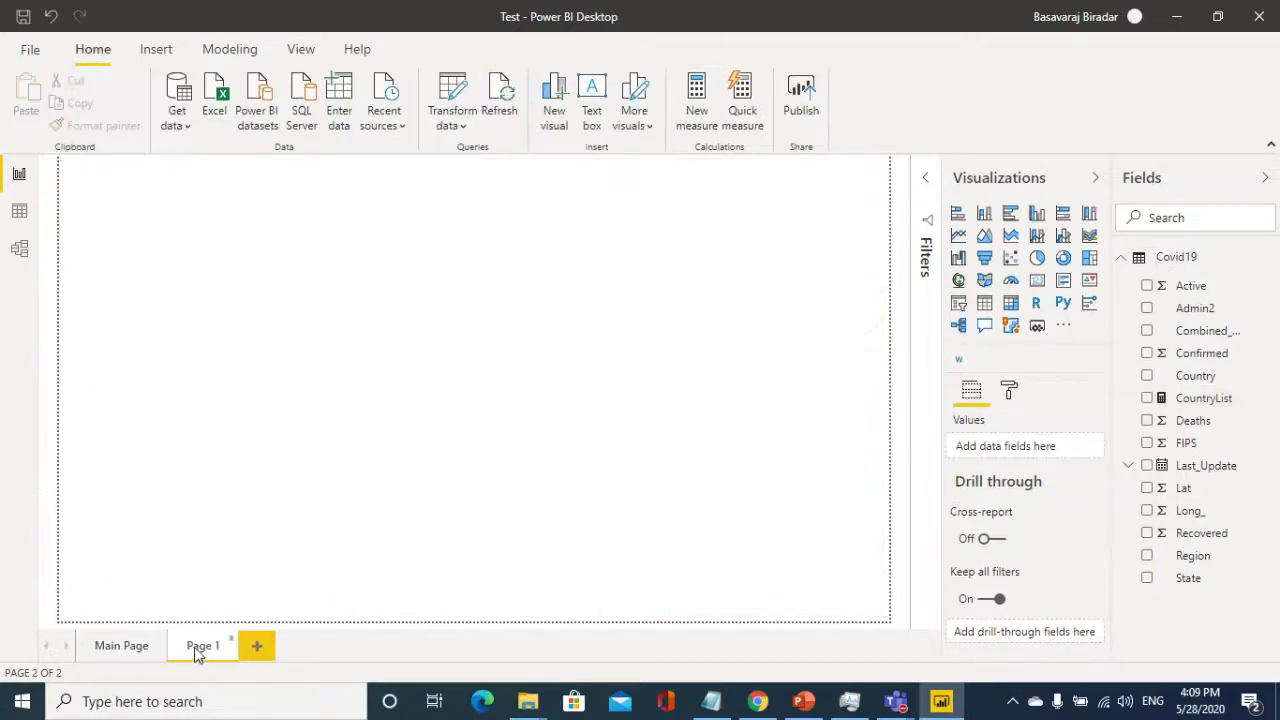
{"action": "left_click", "coordinate": [1038, 214]}
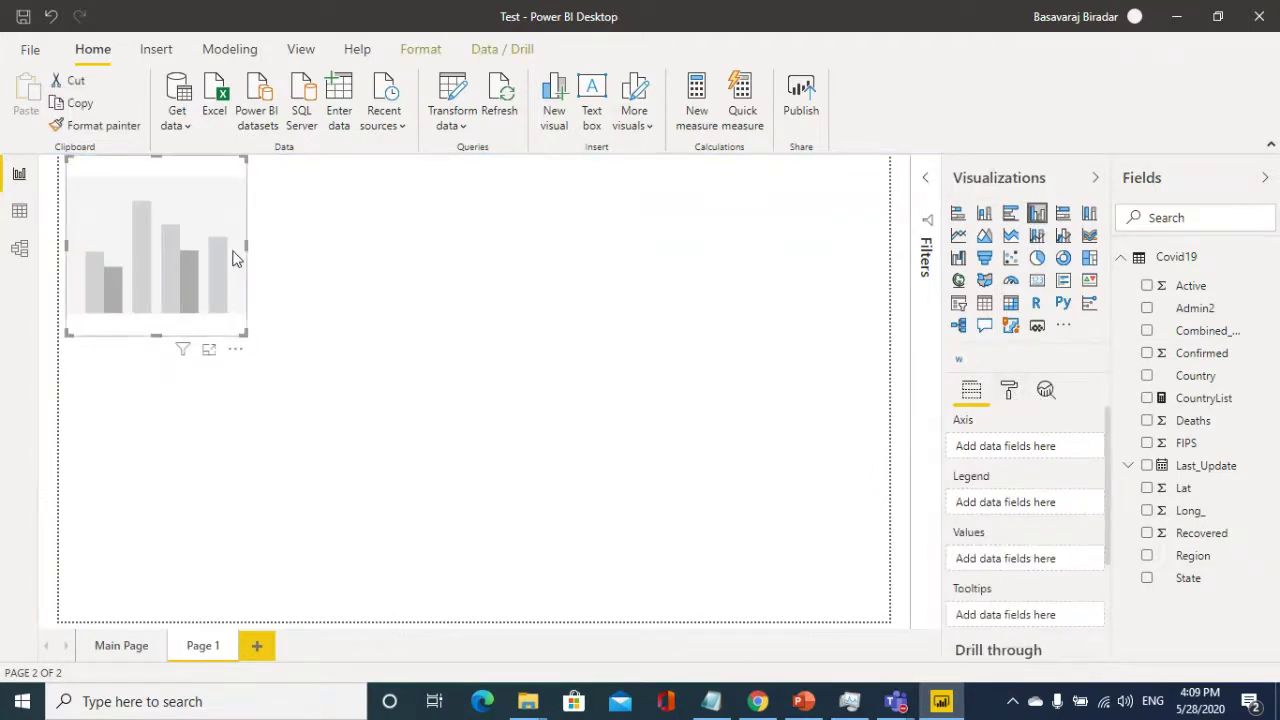
{"action": "mouse_move", "coordinate": [130, 172]}
{"action": "left_mouse_down"}
{"action": "mouse_move", "coordinate": [126, 209]}
{"action": "mouse_move", "coordinate": [122, 194]}
{"action": "left_mouse_up"}
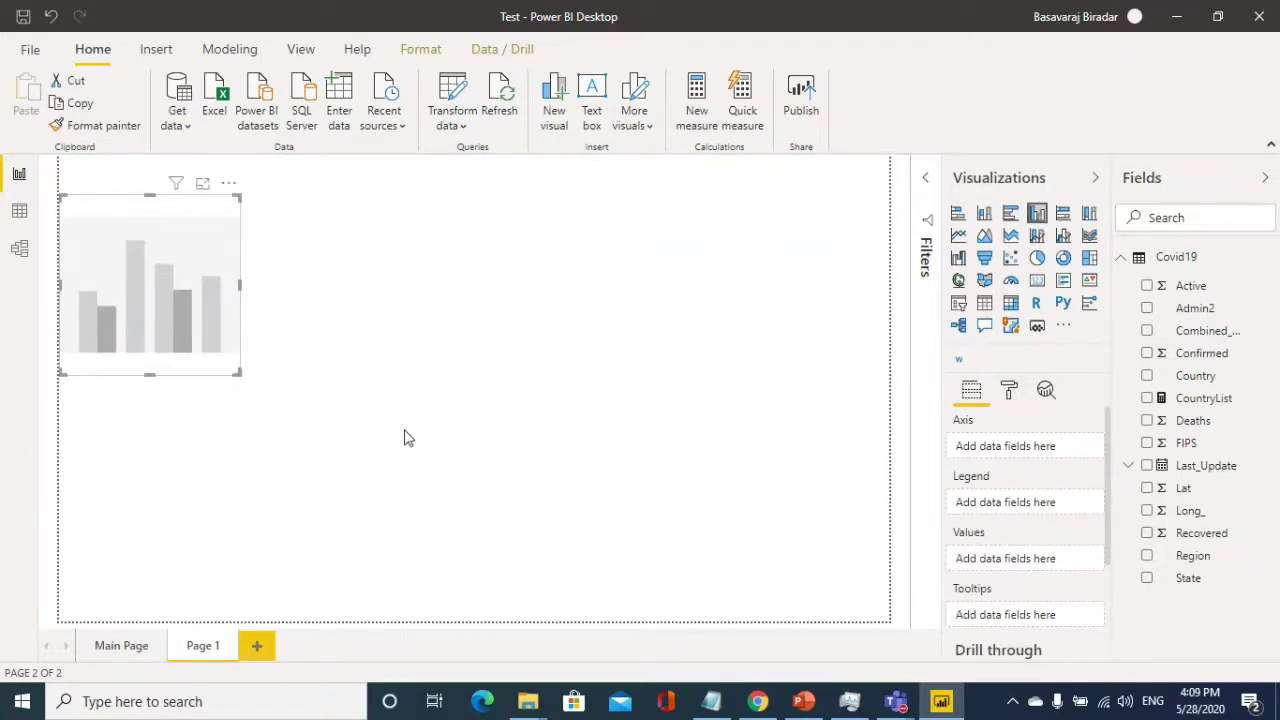
{"action": "left_click_drag", "start_coordinate": [240, 375], "coordinate": [908, 648]}
{"action": "left_click_drag", "start_coordinate": [474, 191], "coordinate": [481, 230]}
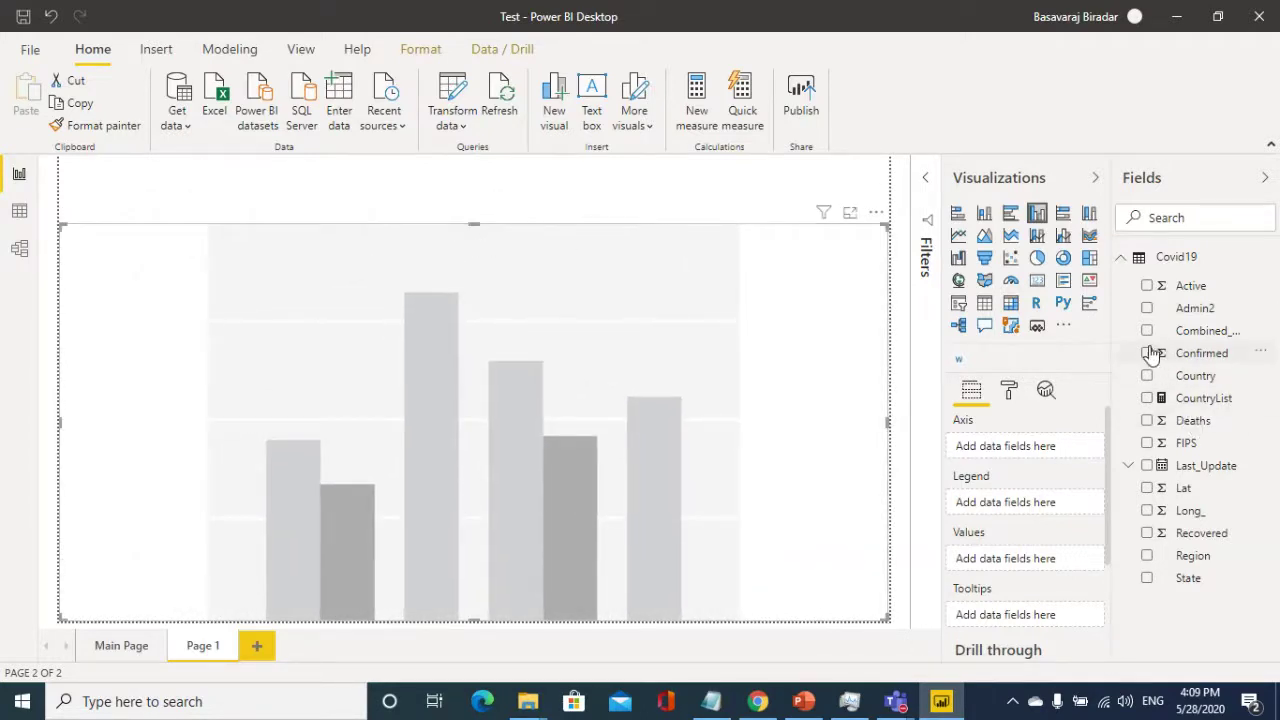
{"action": "left_click", "coordinate": [1147, 376]}
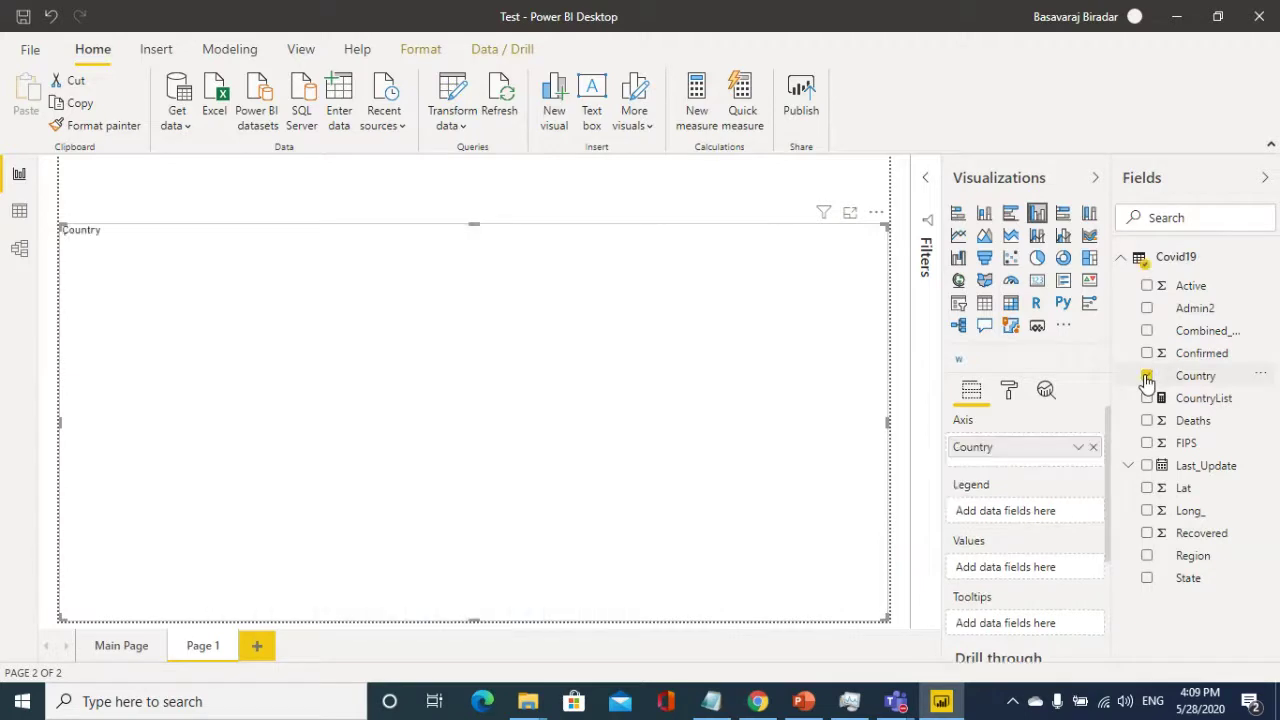
{"action": "left_click", "coordinate": [1147, 354]}
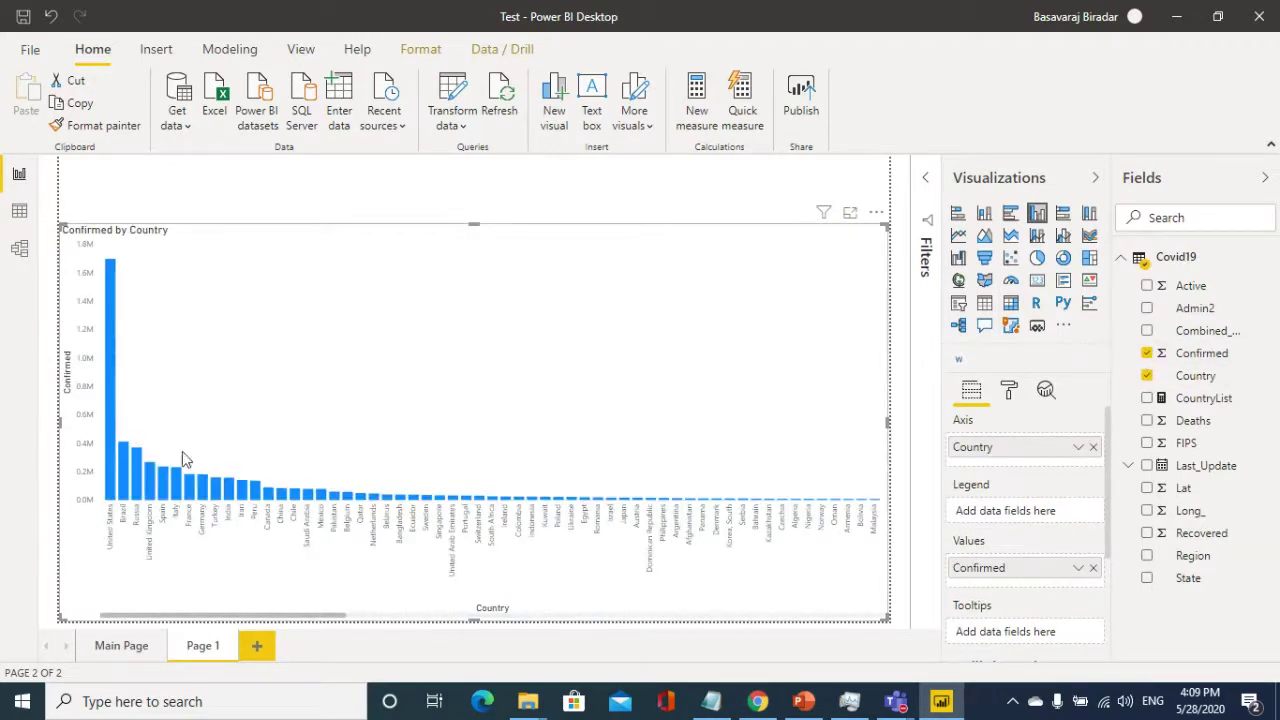
- Set the Y axis scale type of the Confirmed by Country chart to Log
{"action": "left_click", "coordinate": [1012, 393]}
{"action": "scroll", "coordinate": [995, 505], "scroll_direction": "down", "scroll_amount": 3}
{"action": "scroll", "coordinate": [995, 505], "scroll_direction": "up", "scroll_amount": 4}
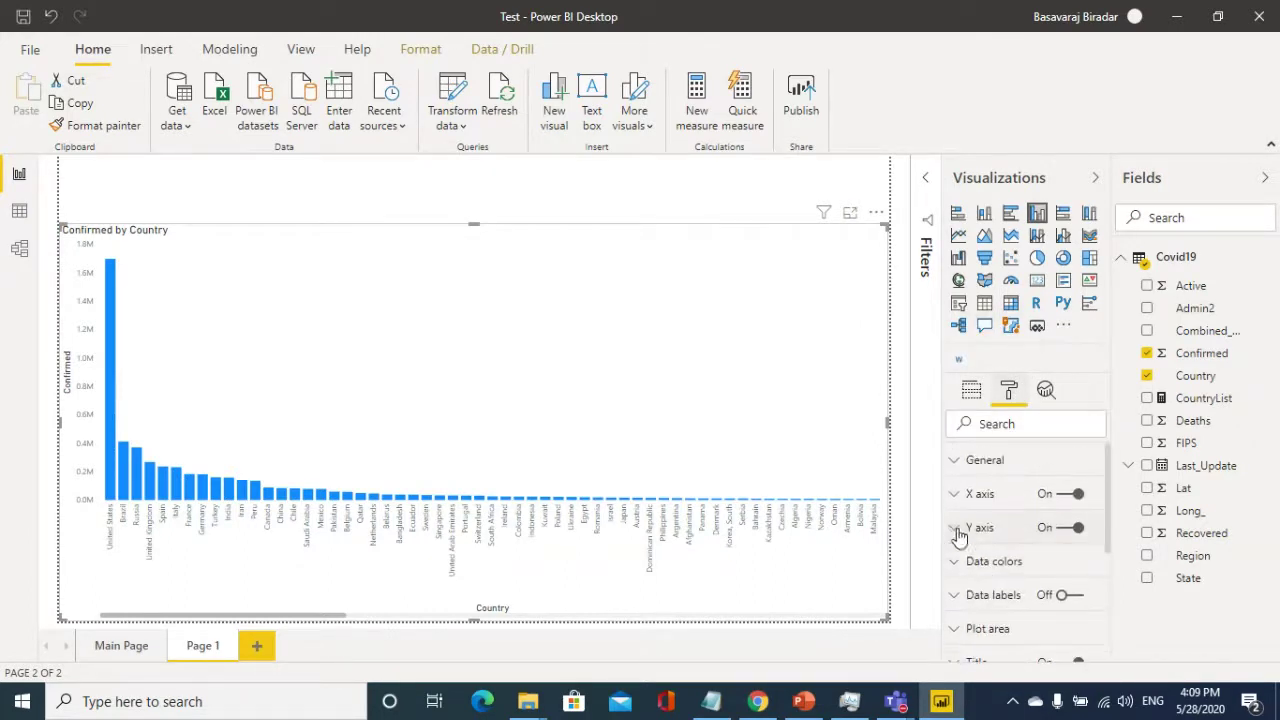
{"action": "left_click", "coordinate": [957, 530]}
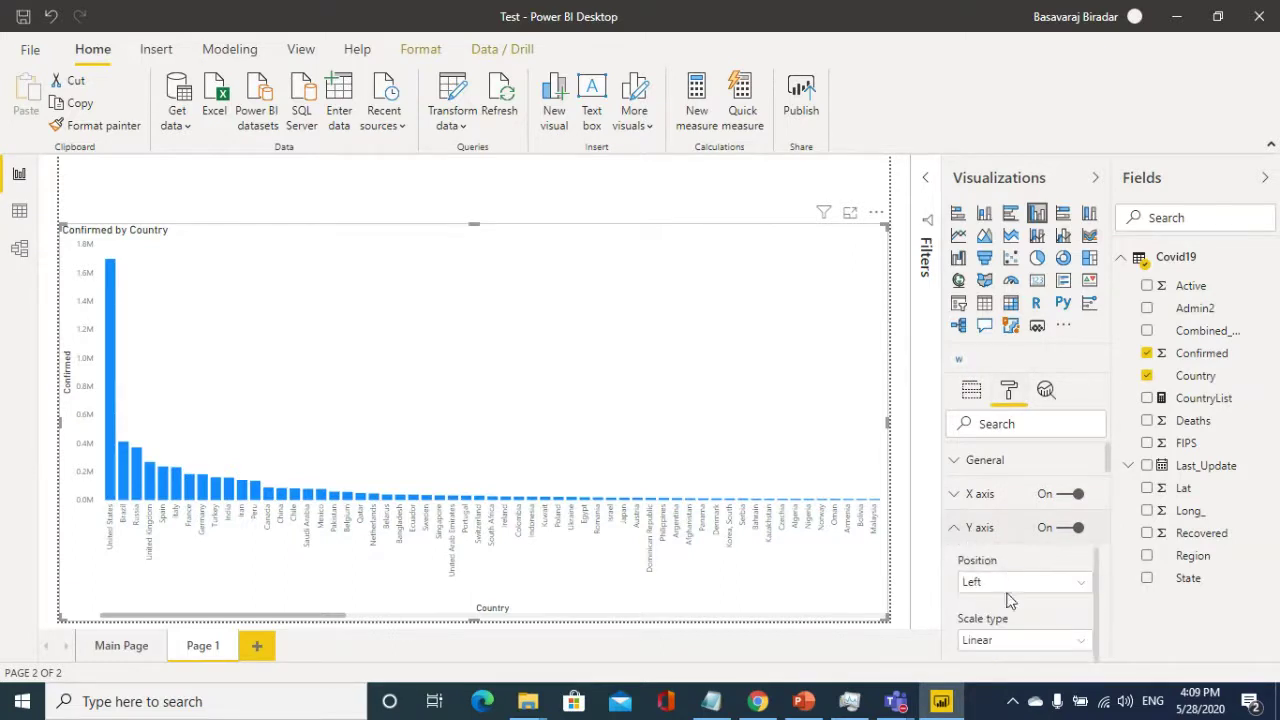
{"action": "left_click", "coordinate": [1013, 642]}
{"action": "left_click", "coordinate": [995, 618]}
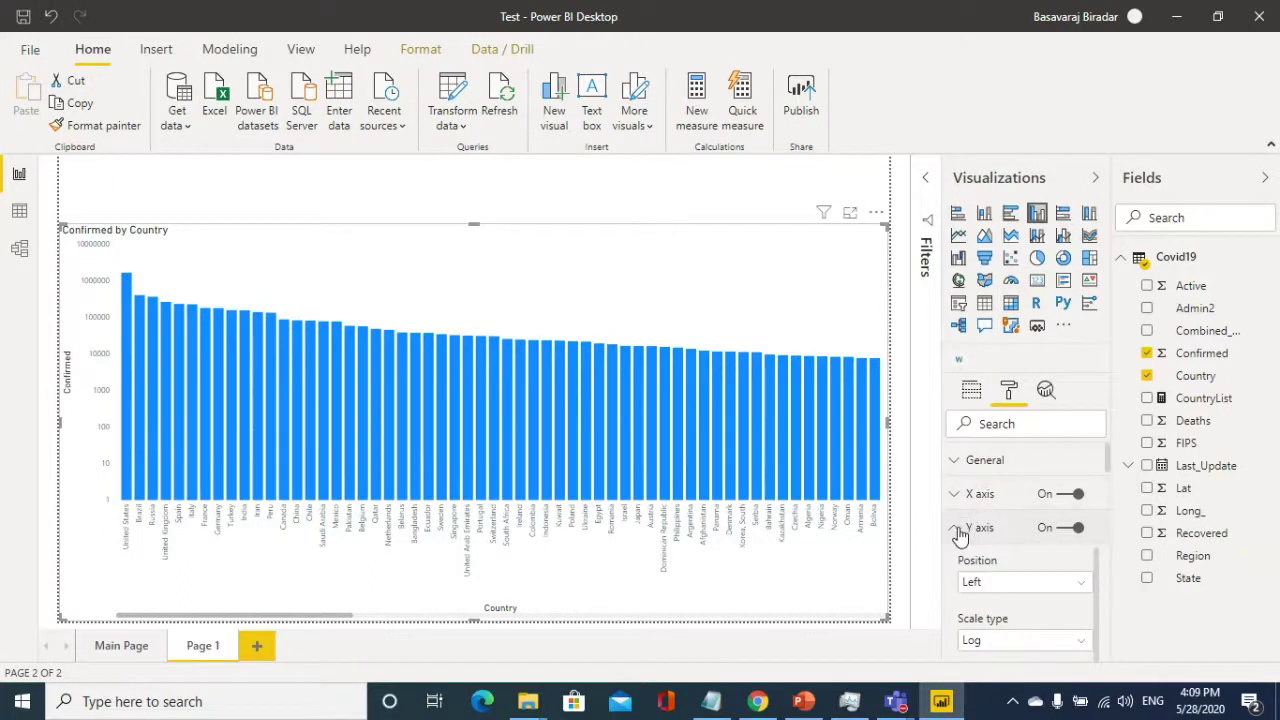
{"action": "left_click", "coordinate": [958, 530]}
{"action": "scroll", "coordinate": [962, 530], "scroll_direction": "down", "scroll_amount": 5}
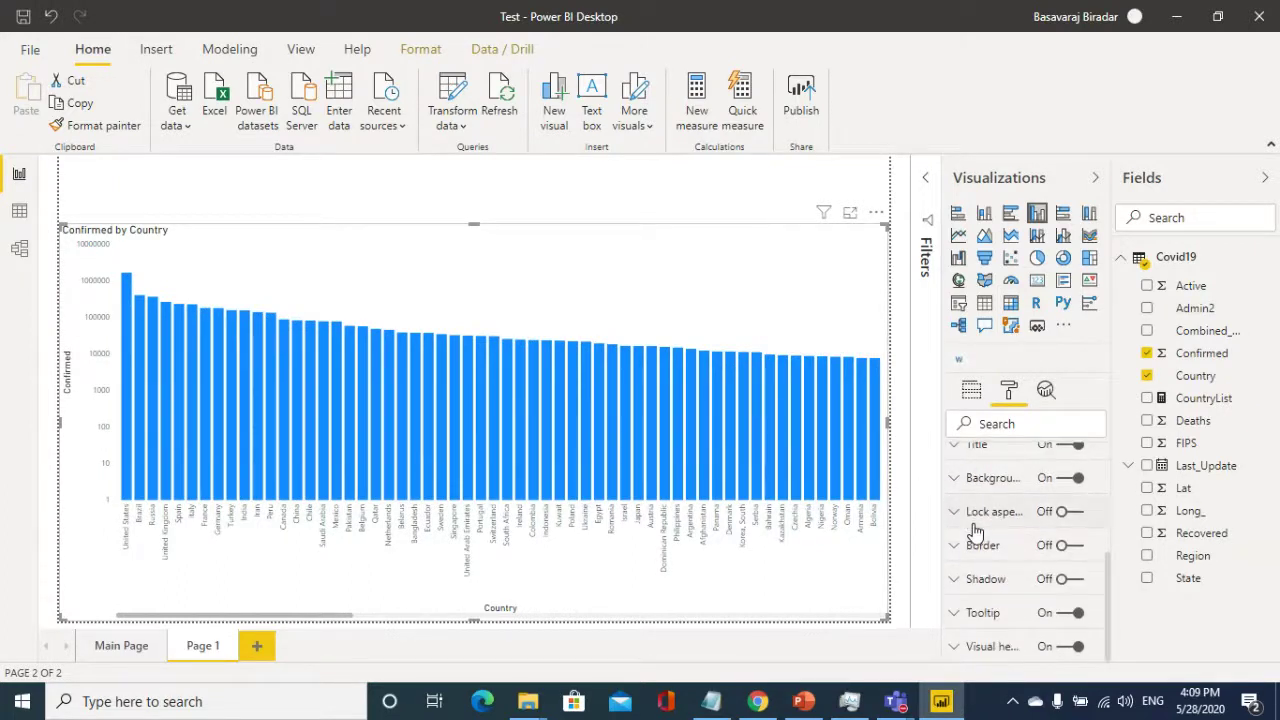
- Add the Region field as a drill-through field for the new page
{"action": "left_click", "coordinate": [970, 395]}
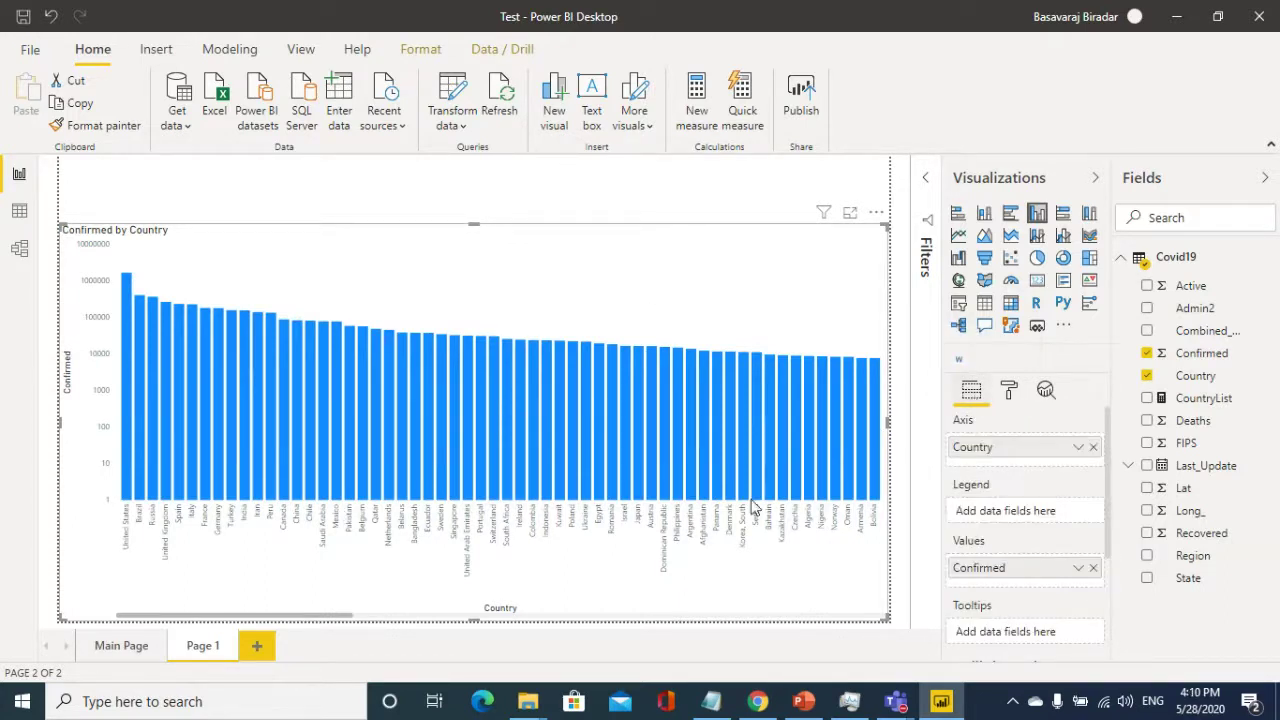
{"action": "scroll", "coordinate": [1026, 552], "scroll_direction": "down", "scroll_amount": 3}
{"action": "left_click_drag", "start_coordinate": [1200, 556], "coordinate": [1055, 648]}
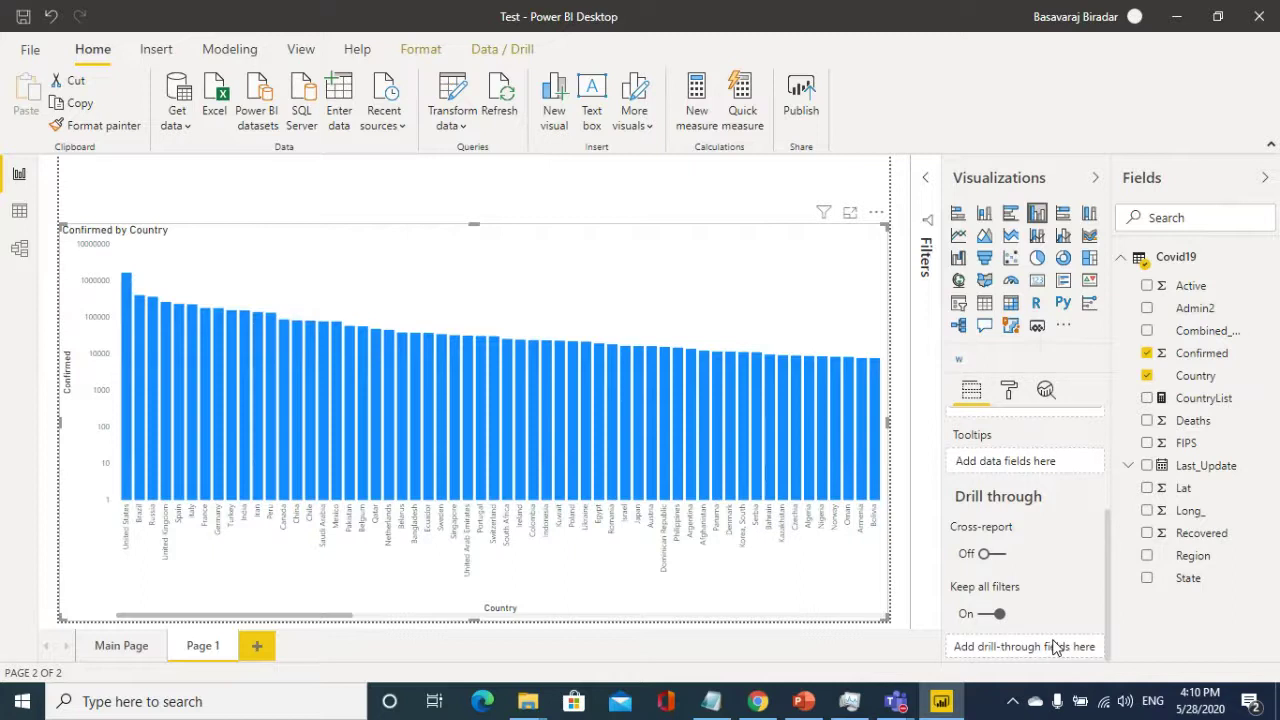
{"action": "left_click_drag", "start_coordinate": [1055, 648], "coordinate": [1060, 648]}
- Rename the new drill-through page as Confirmed Cases by Country
{"action": "right_click", "coordinate": [199, 655]}
{"action": "left_click", "coordinate": [238, 600]}
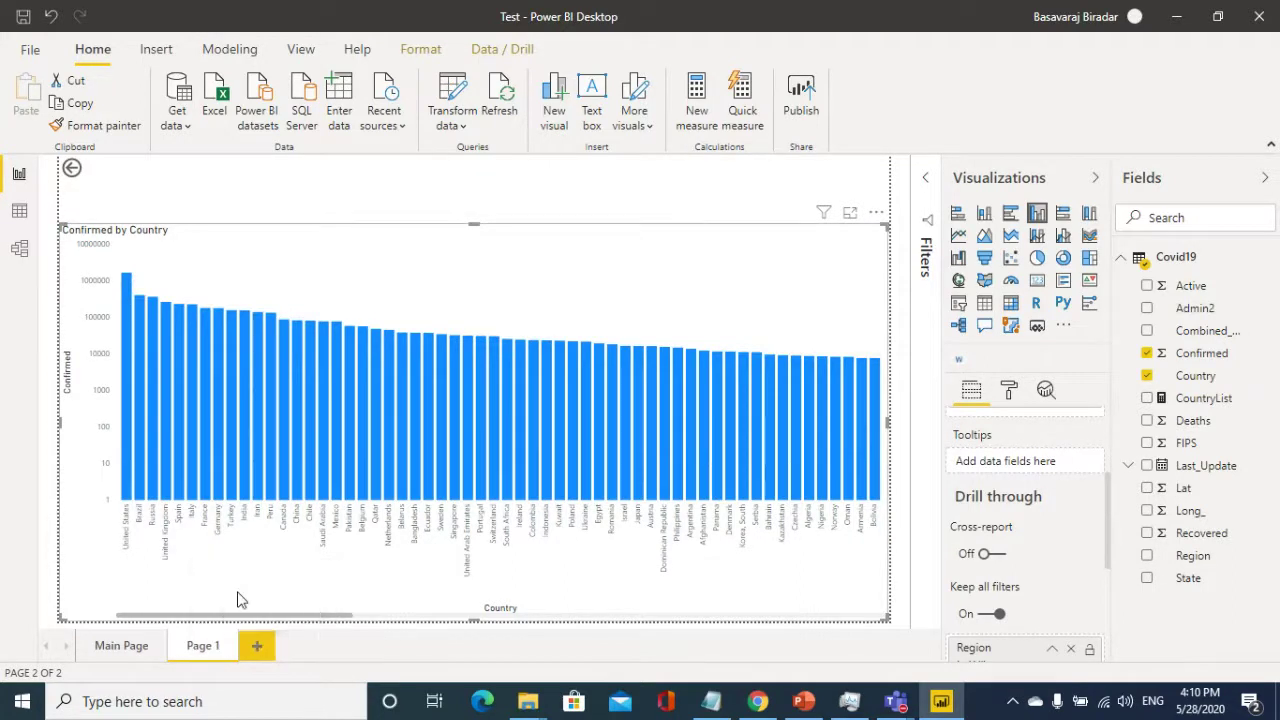
{"action": "type", "text": "Co"}
{"action": "left_click", "coordinate": [338, 193]}
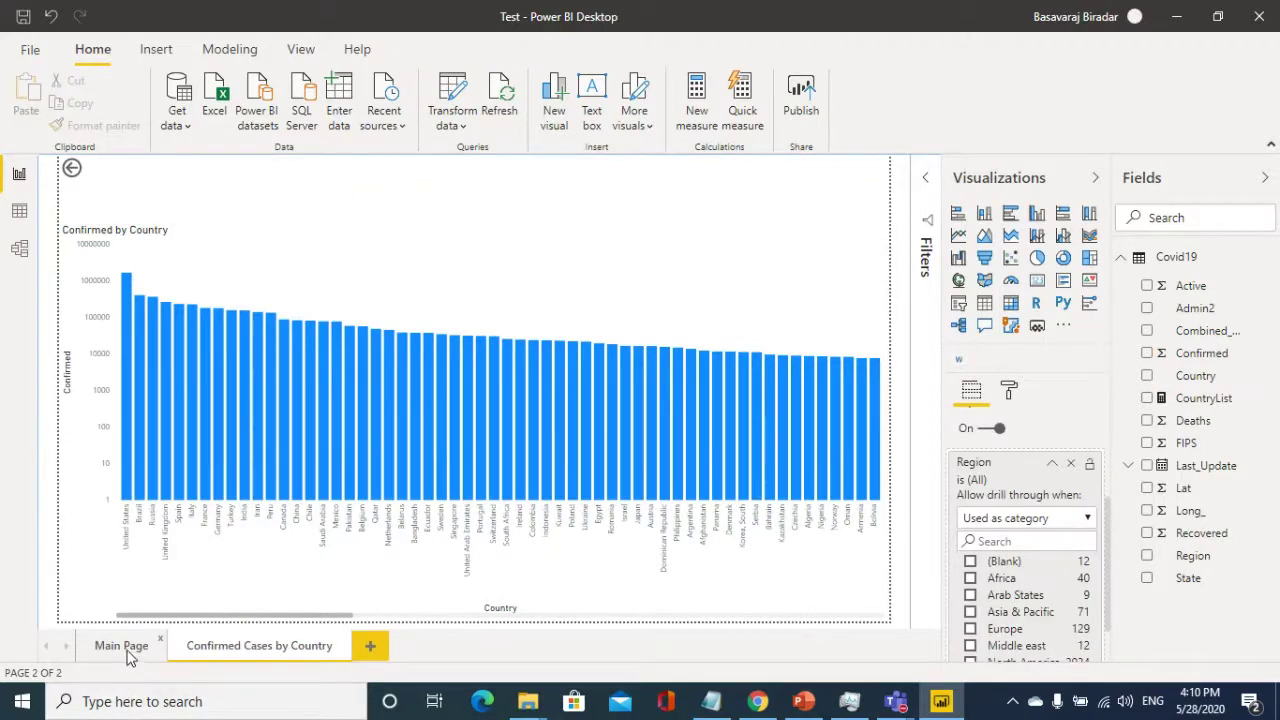
- Hide the Confirmed Cases by Country page from report viewers
{"action": "left_click", "coordinate": [124, 648]}
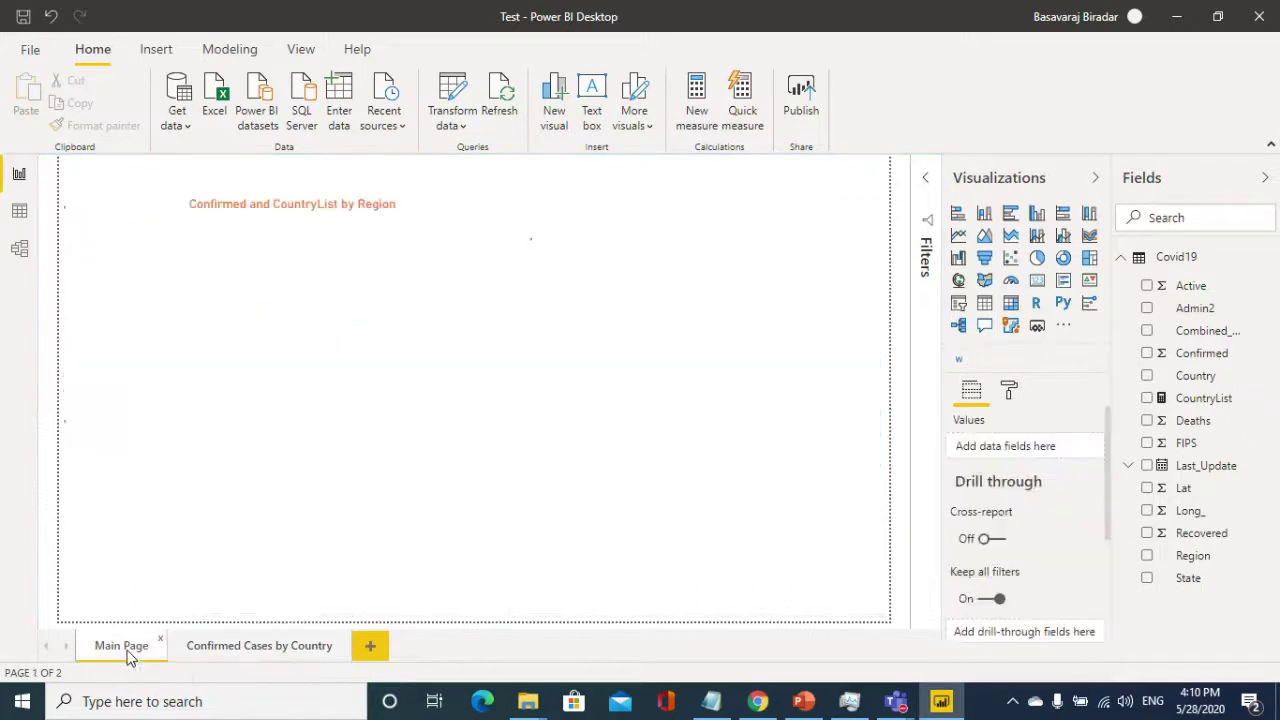
{"action": "left_click", "coordinate": [283, 643]}
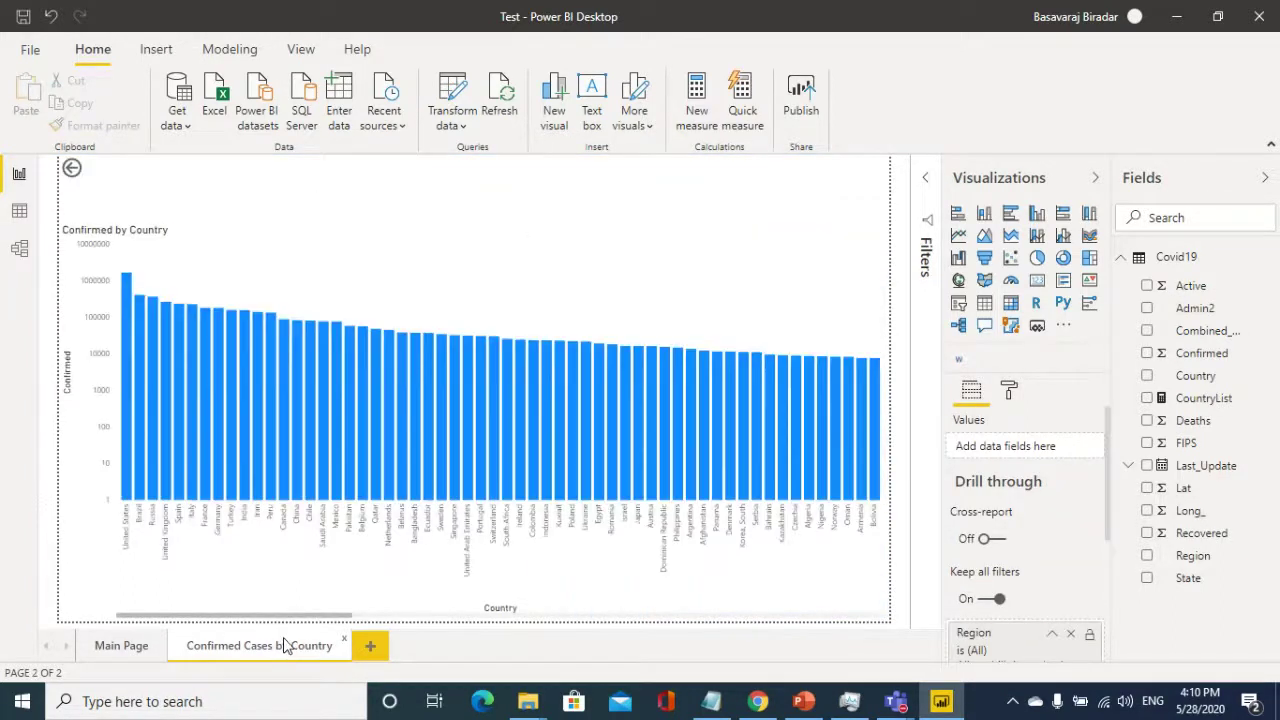
{"action": "right_click", "coordinate": [285, 645]}
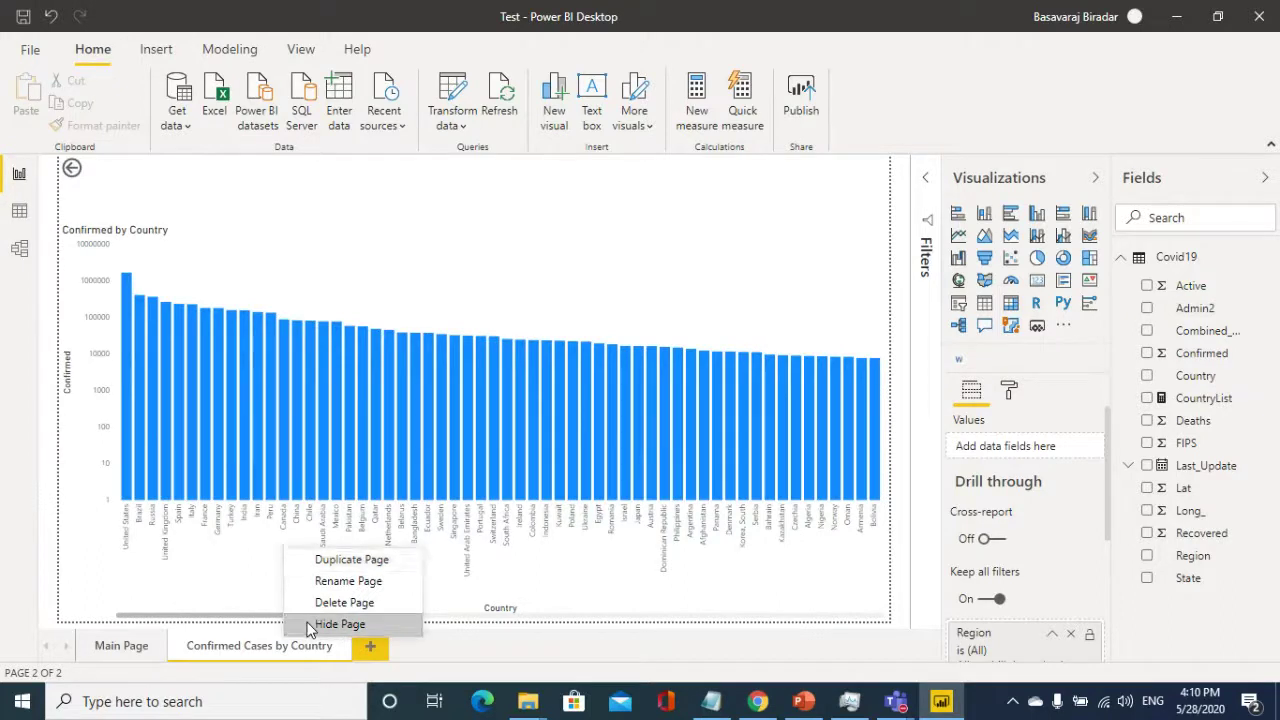
{"action": "left_click", "coordinate": [310, 624]}
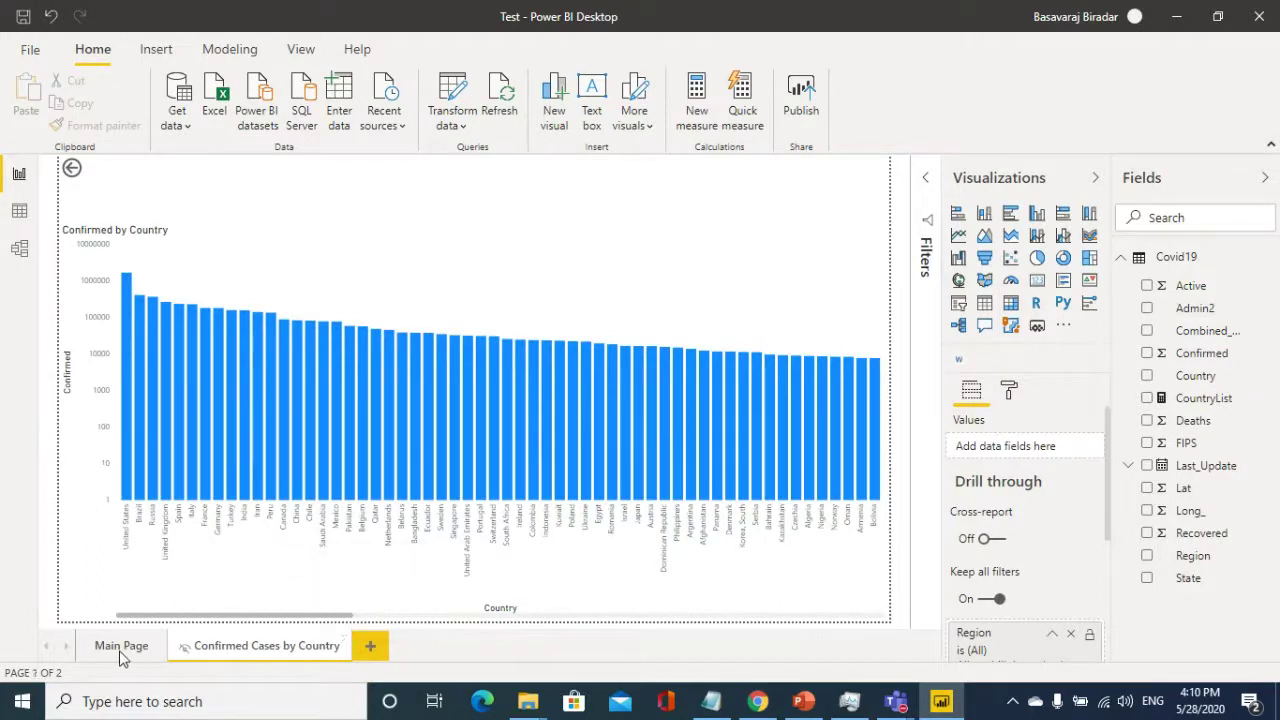
- Test the drill-through from the North America bar on Main Page to Confirmed Cases by Country, and examine the filtered country chart
{"action": "left_click", "coordinate": [121, 657]}
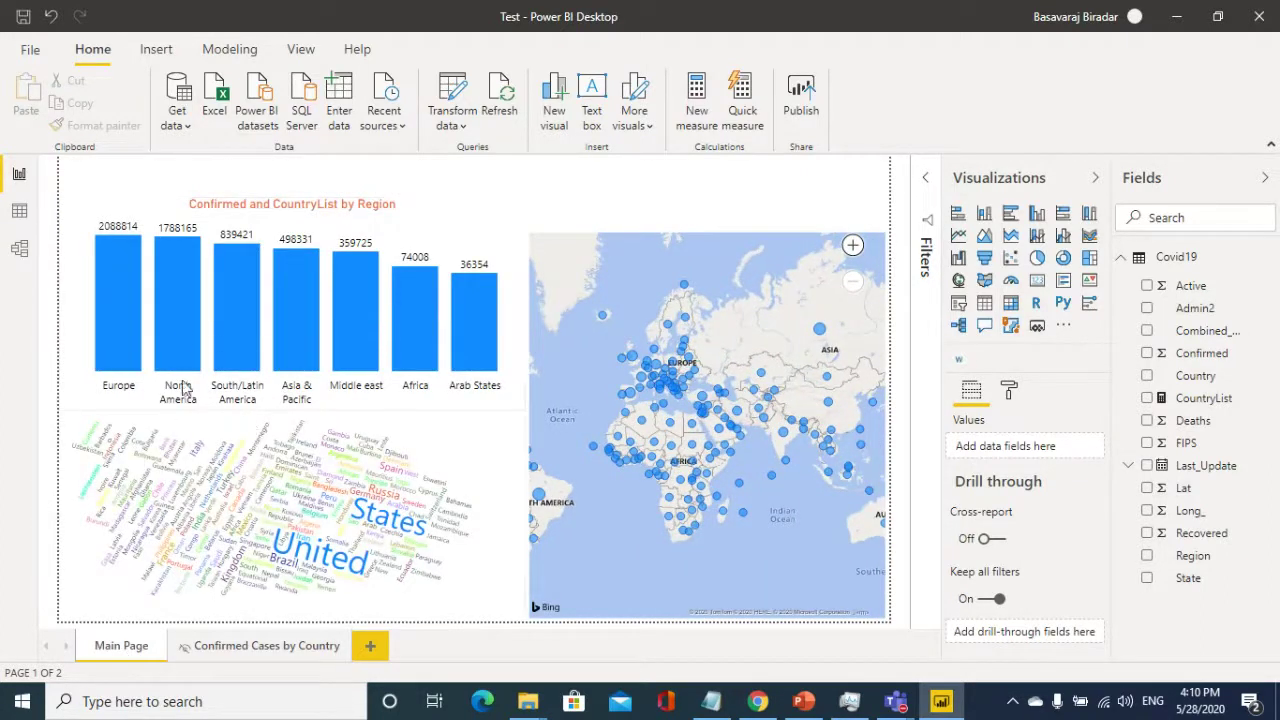
{"action": "right_click", "coordinate": [181, 330]}
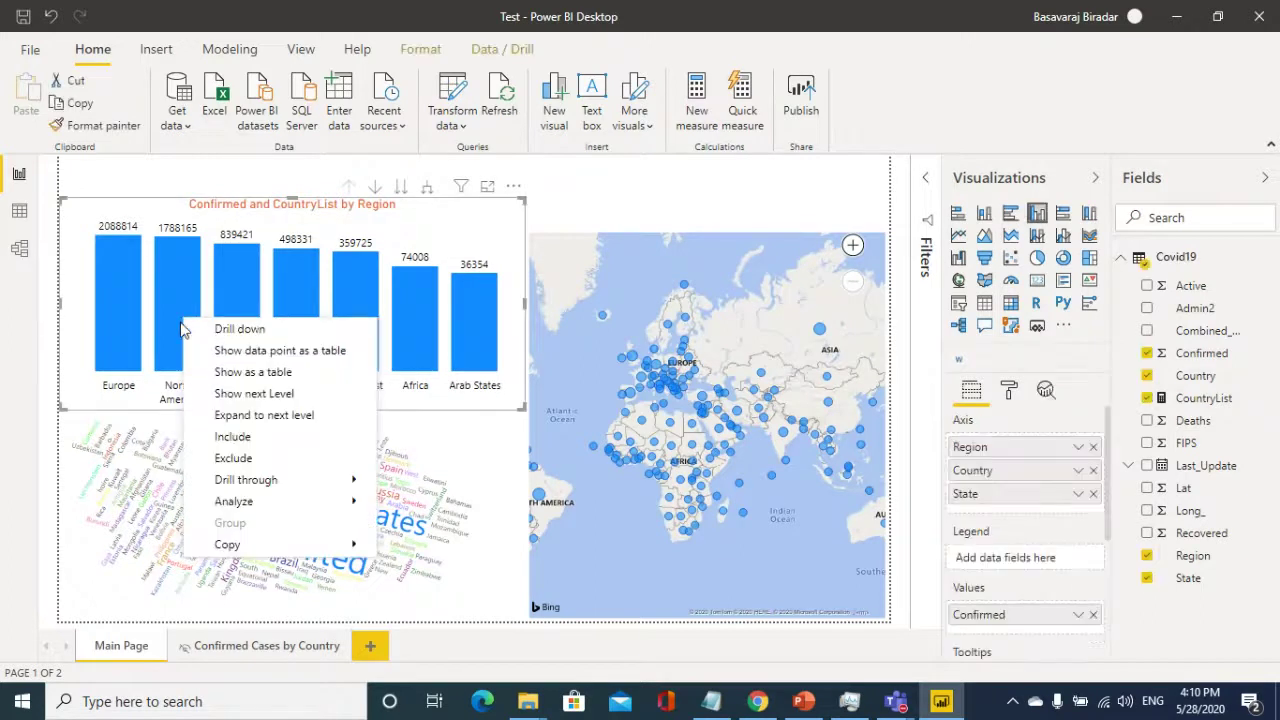
{"action": "mouse_move", "coordinate": [273, 485]}
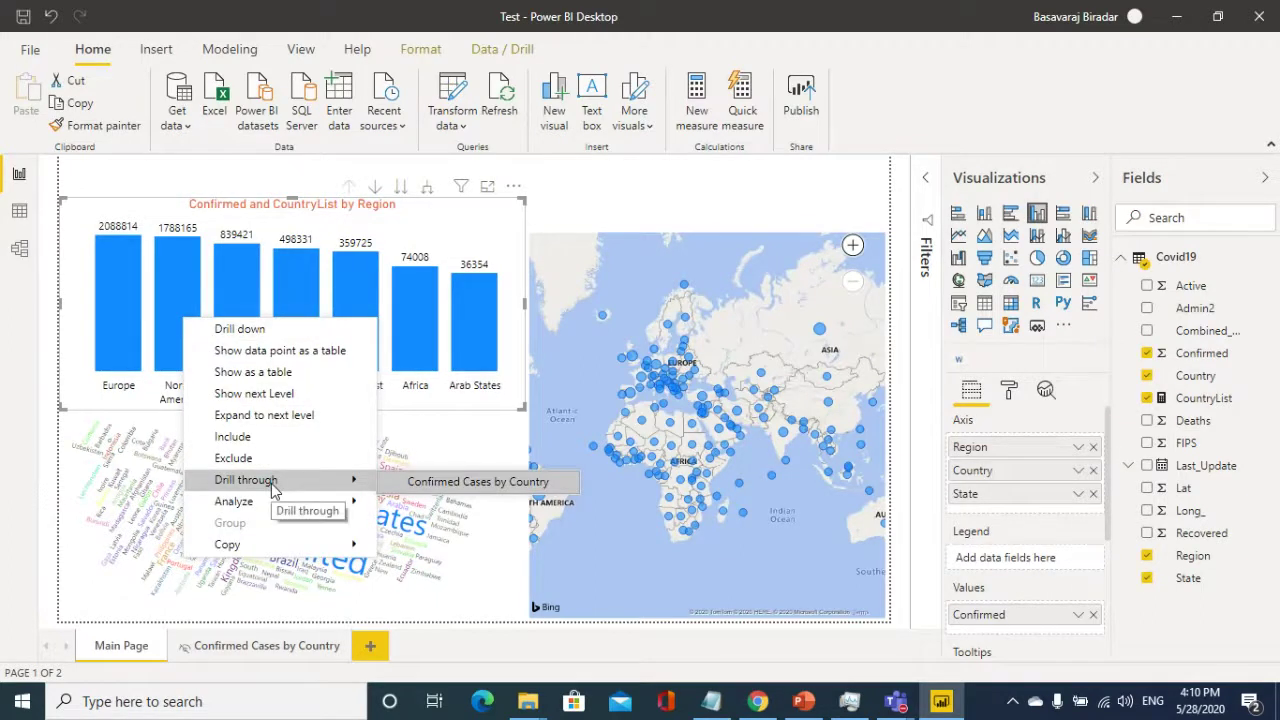
{"action": "left_click", "coordinate": [498, 484]}
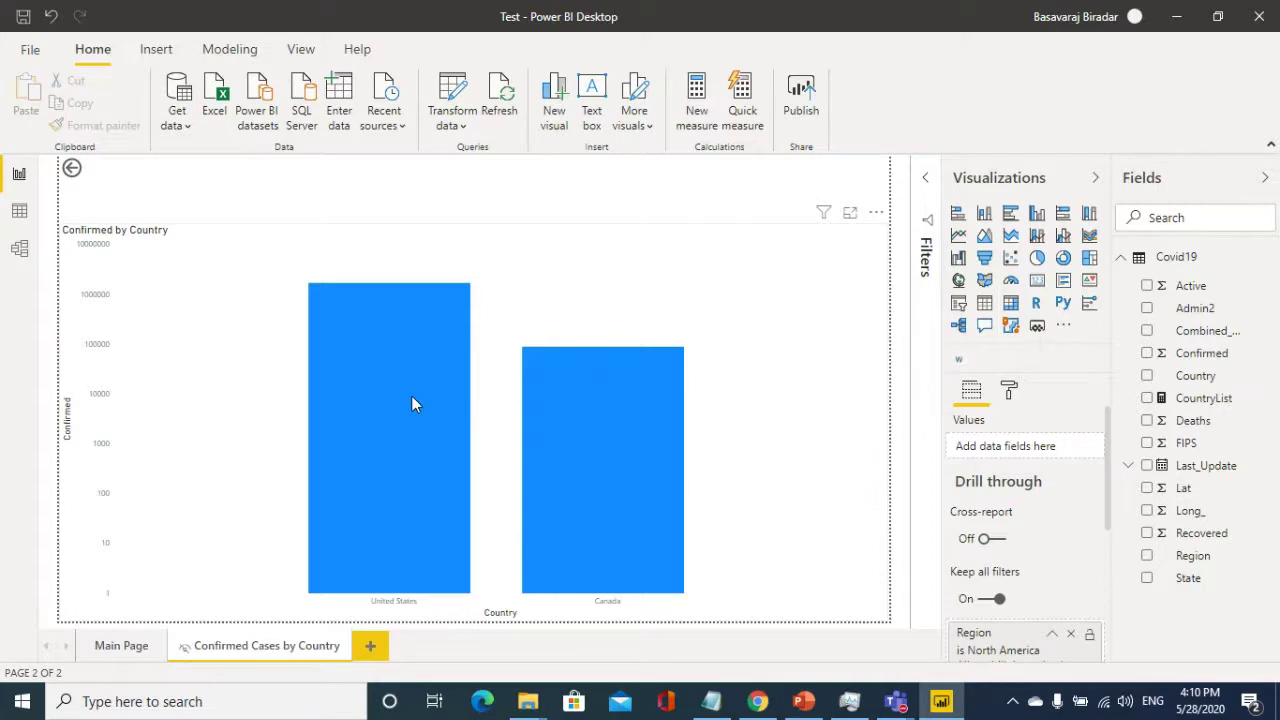
{"action": "mouse_move", "coordinate": [412, 397]}
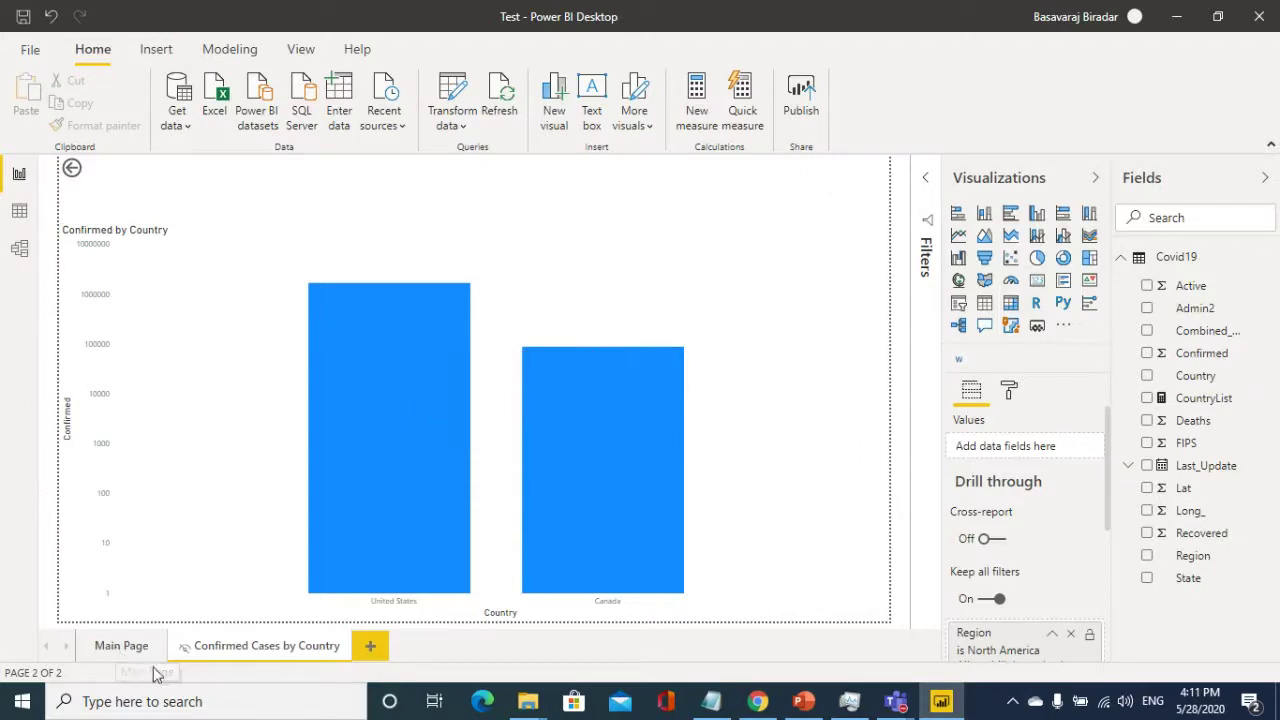
- Add another report page and set its page size type to Tooltip
{"action": "left_click", "coordinate": [130, 647]}
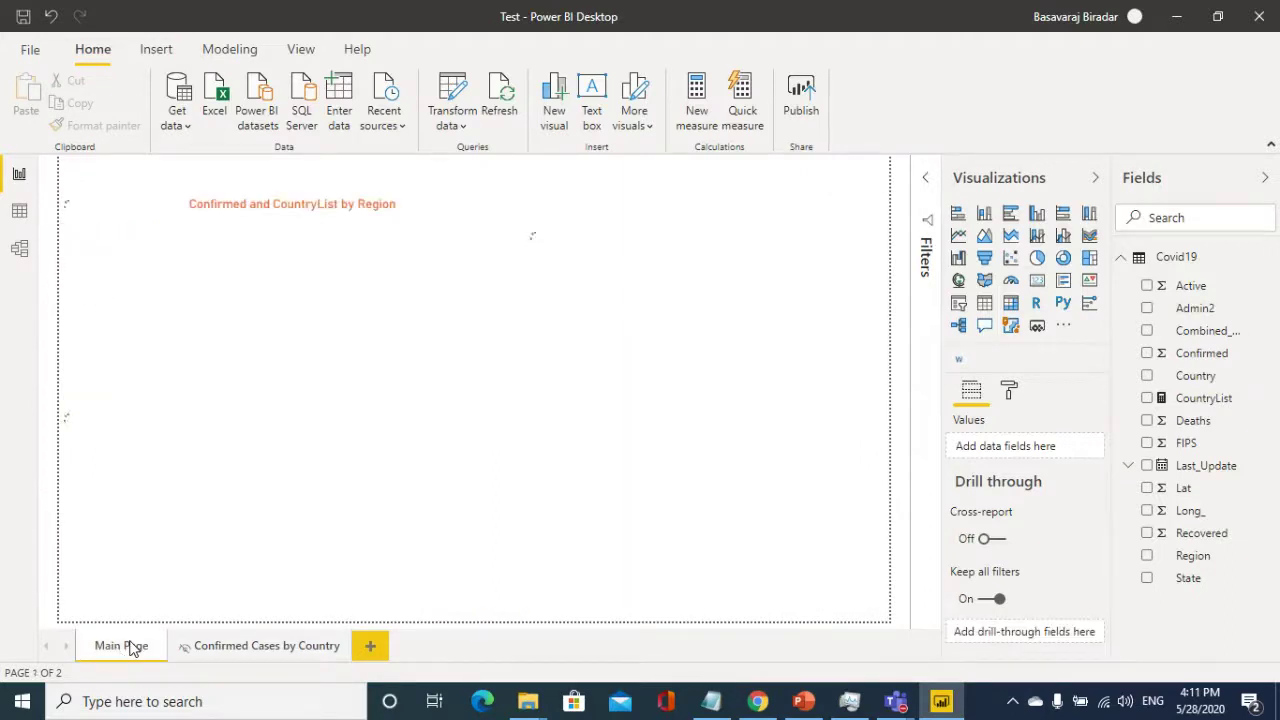
{"action": "left_click", "coordinate": [371, 646]}
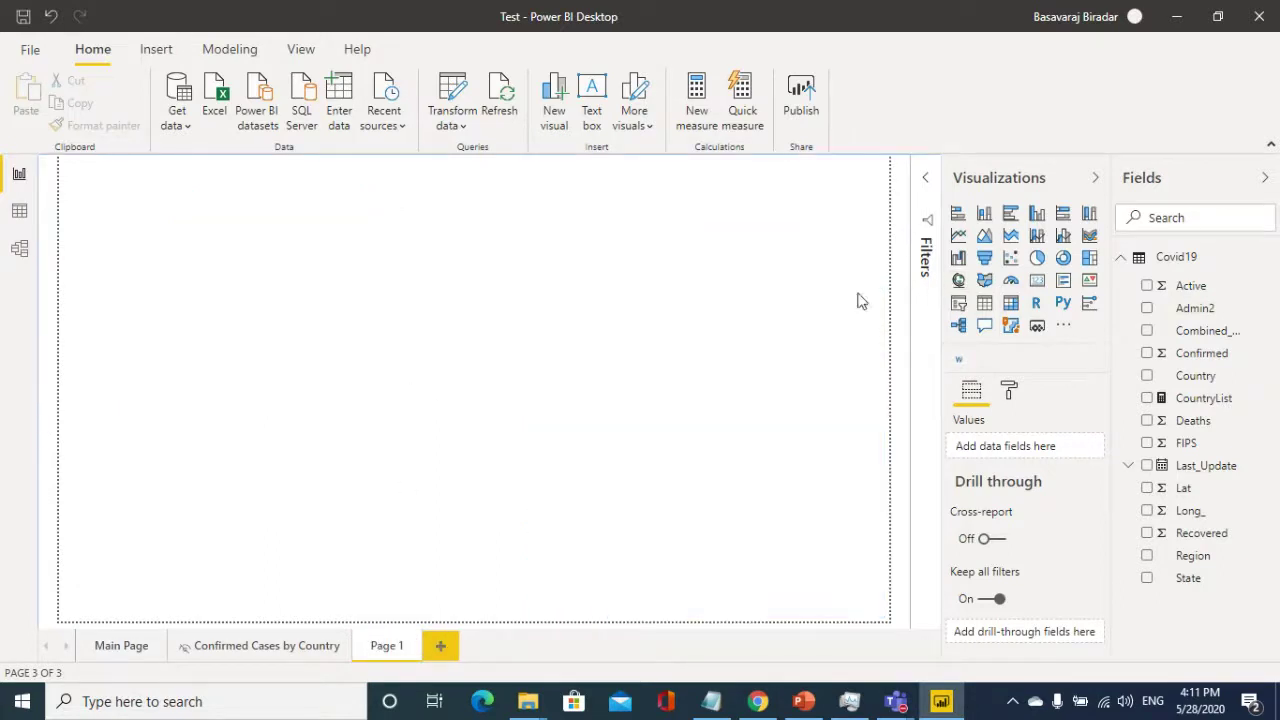
{"action": "left_click", "coordinate": [1008, 391]}
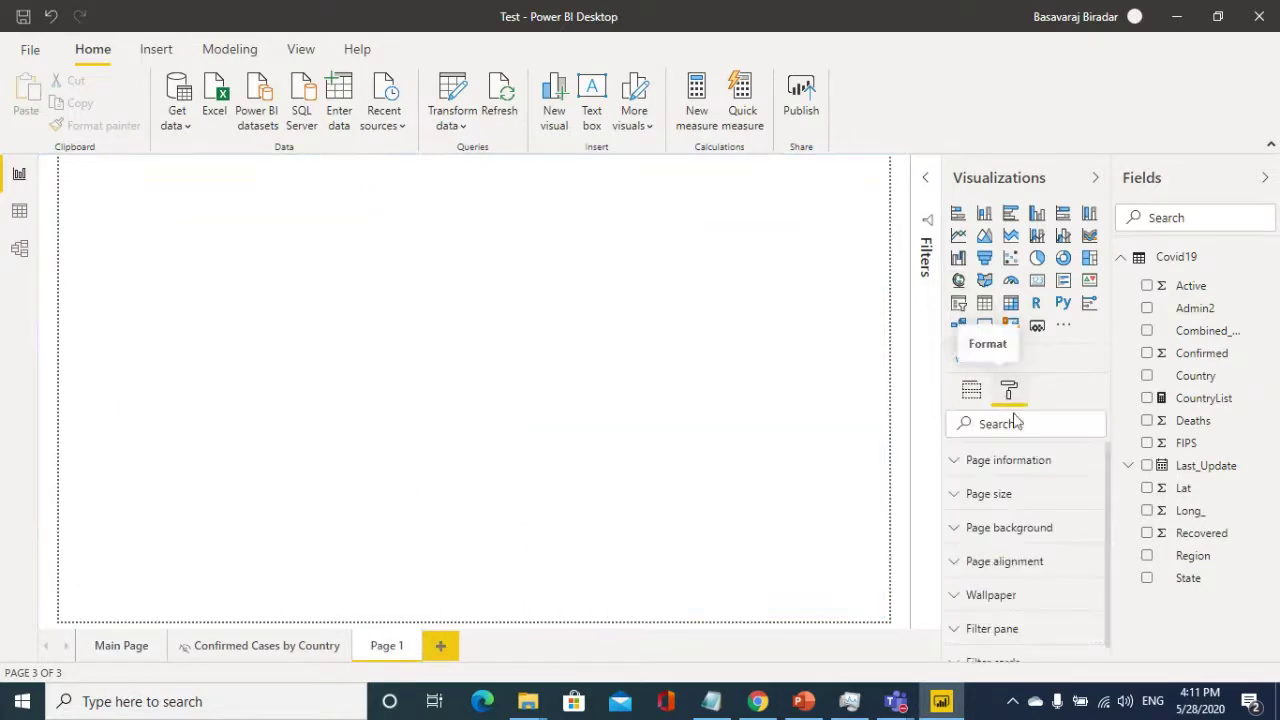
{"action": "left_click", "coordinate": [958, 465]}
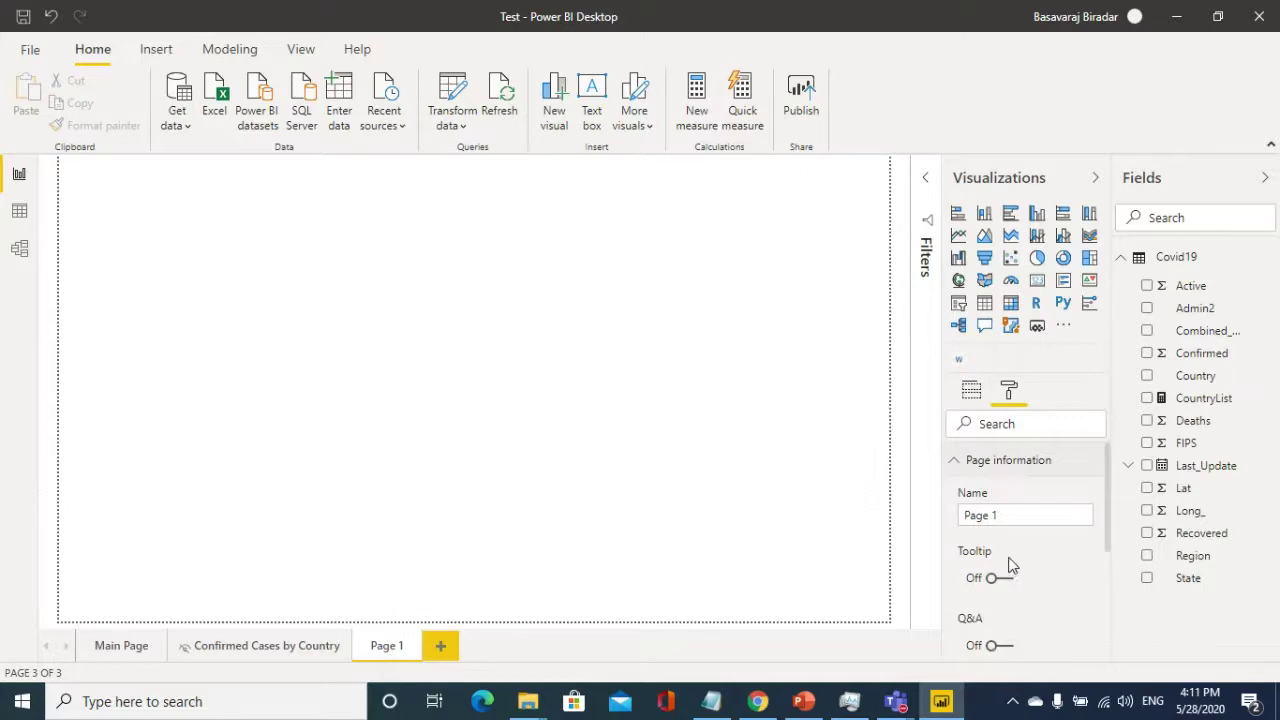
{"action": "scroll", "coordinate": [1029, 515], "scroll_direction": "down", "scroll_amount": 3}
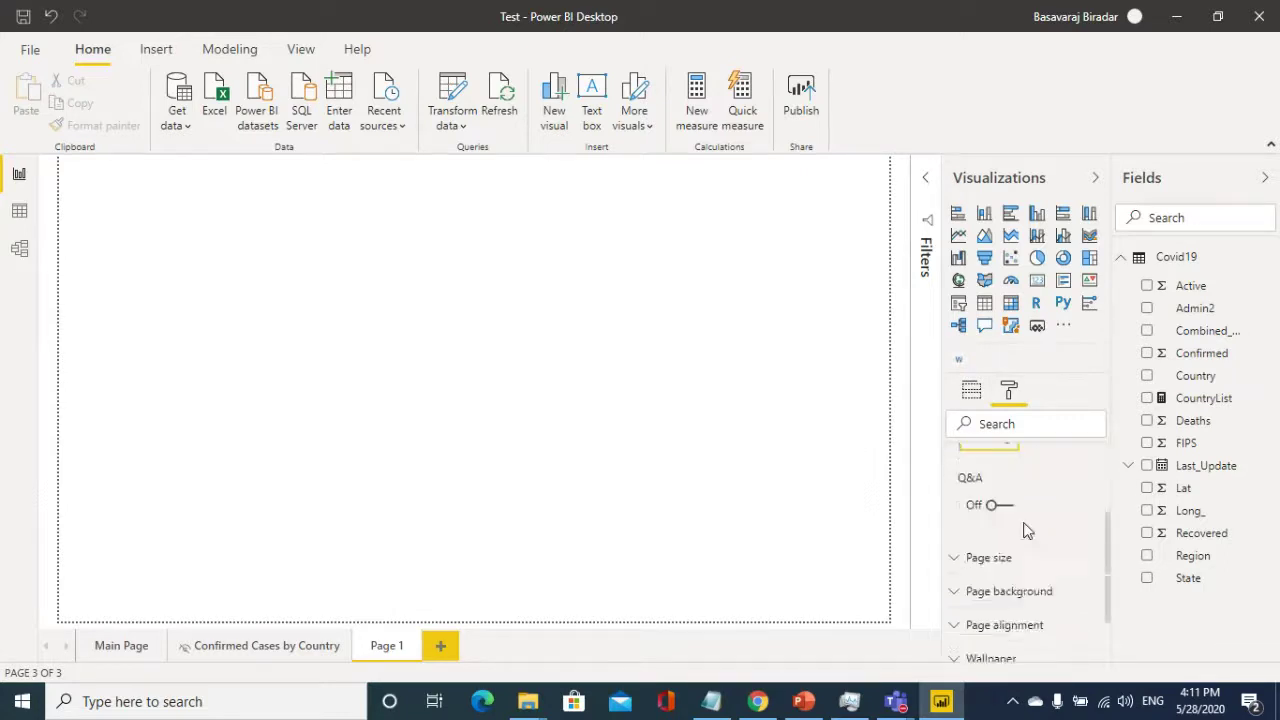
{"action": "left_click", "coordinate": [968, 482]}
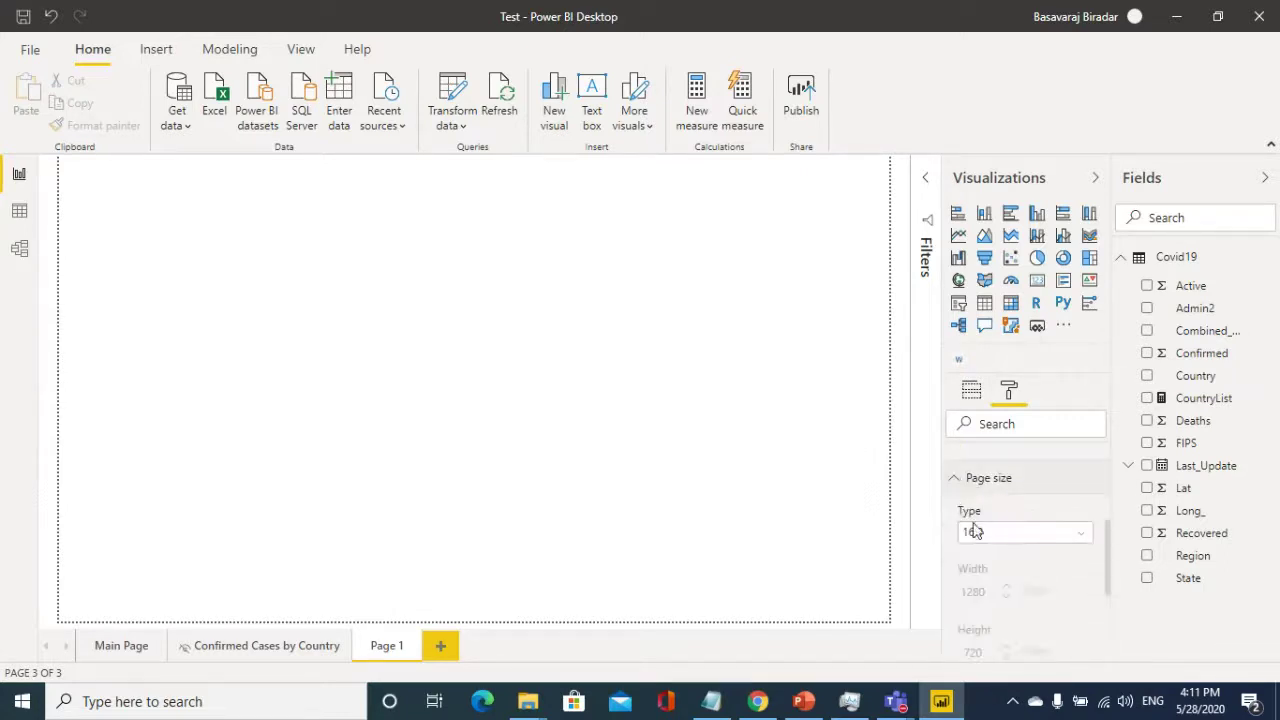
{"action": "left_click", "coordinate": [1005, 538]}
{"action": "left_click", "coordinate": [985, 615]}
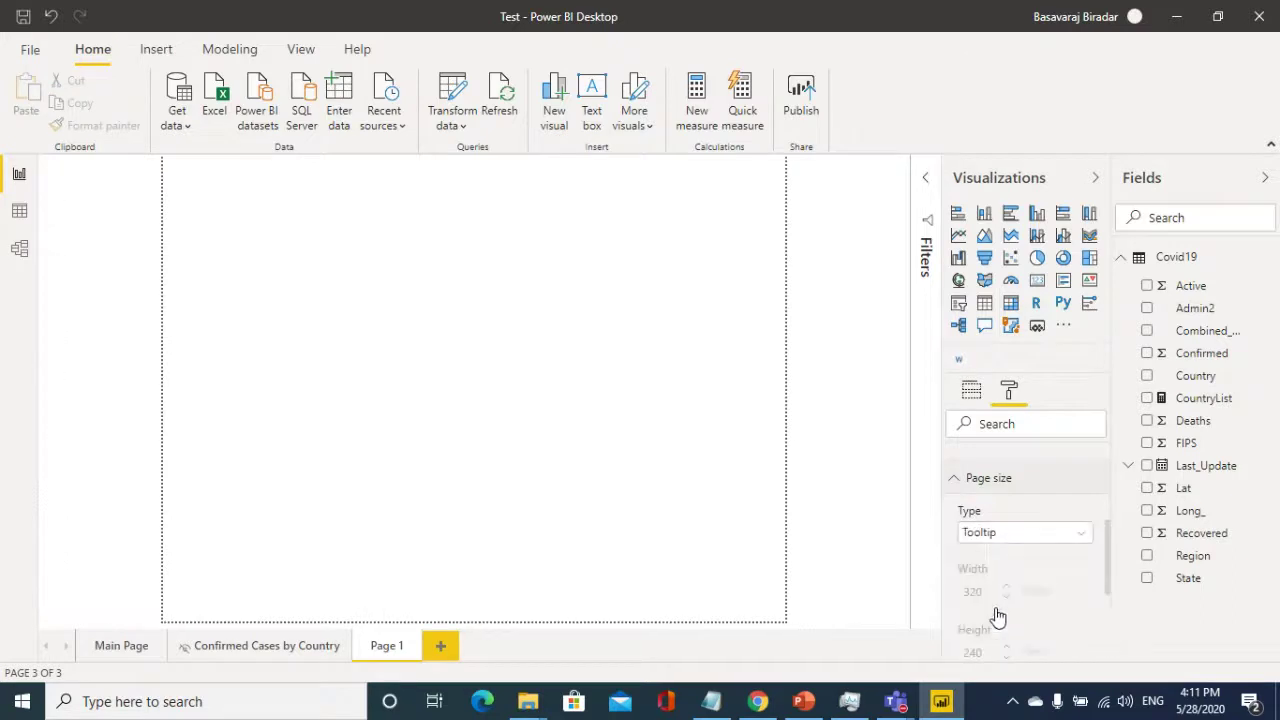
- Add a clustered bar chart to the tooltip page with Country on the axis and Confirmed as the values
{"action": "left_click", "coordinate": [960, 489]}
{"action": "scroll", "coordinate": [962, 485], "scroll_direction": "up", "scroll_amount": 3}
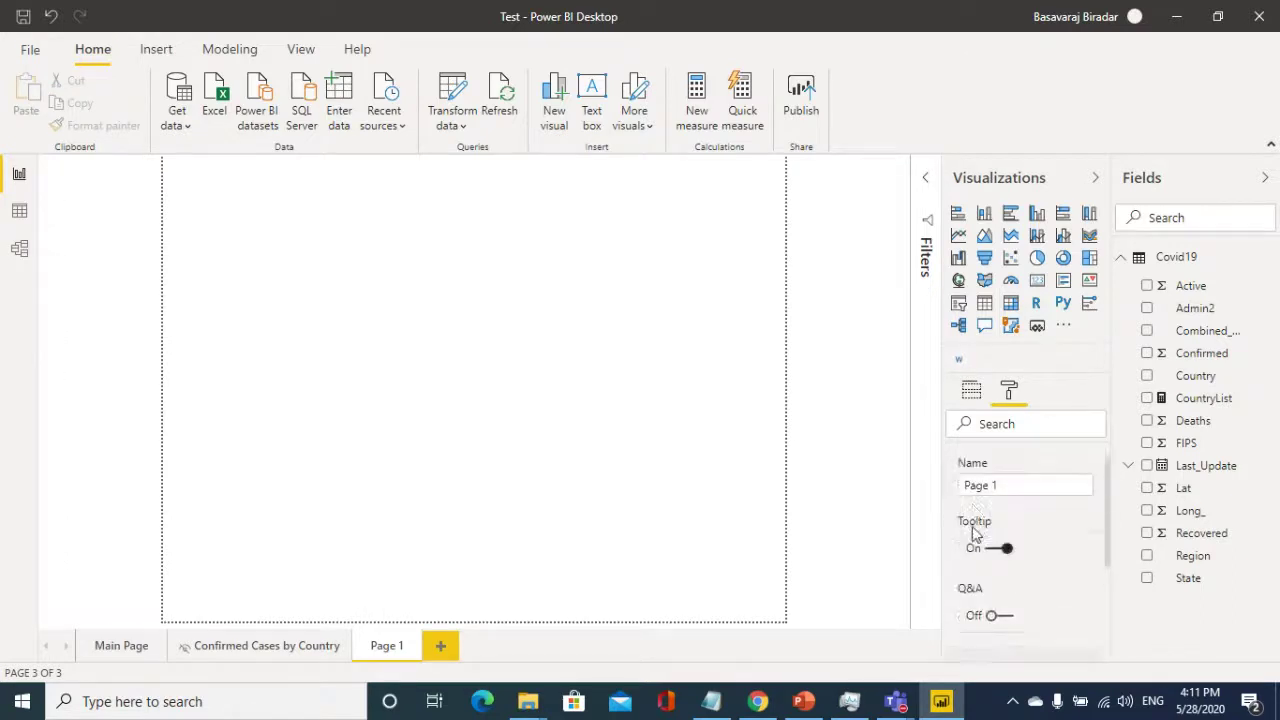
{"action": "left_click", "coordinate": [956, 466]}
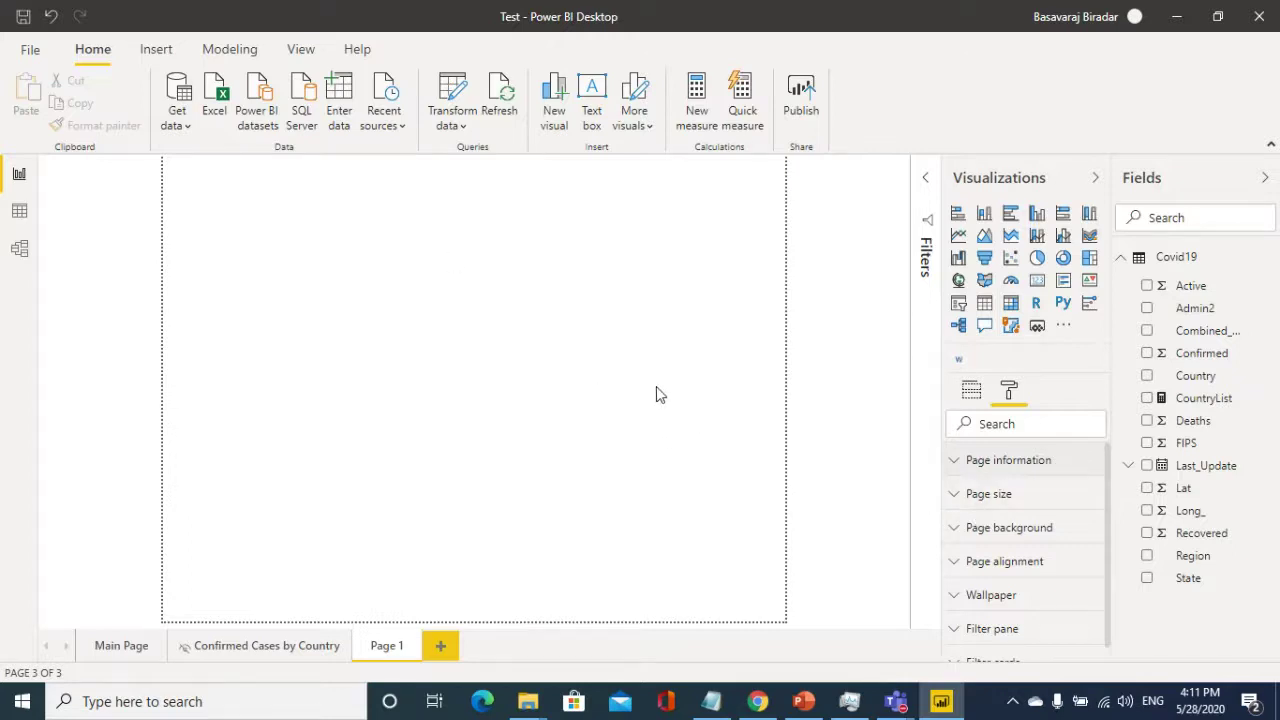
{"action": "left_click", "coordinate": [1011, 219]}
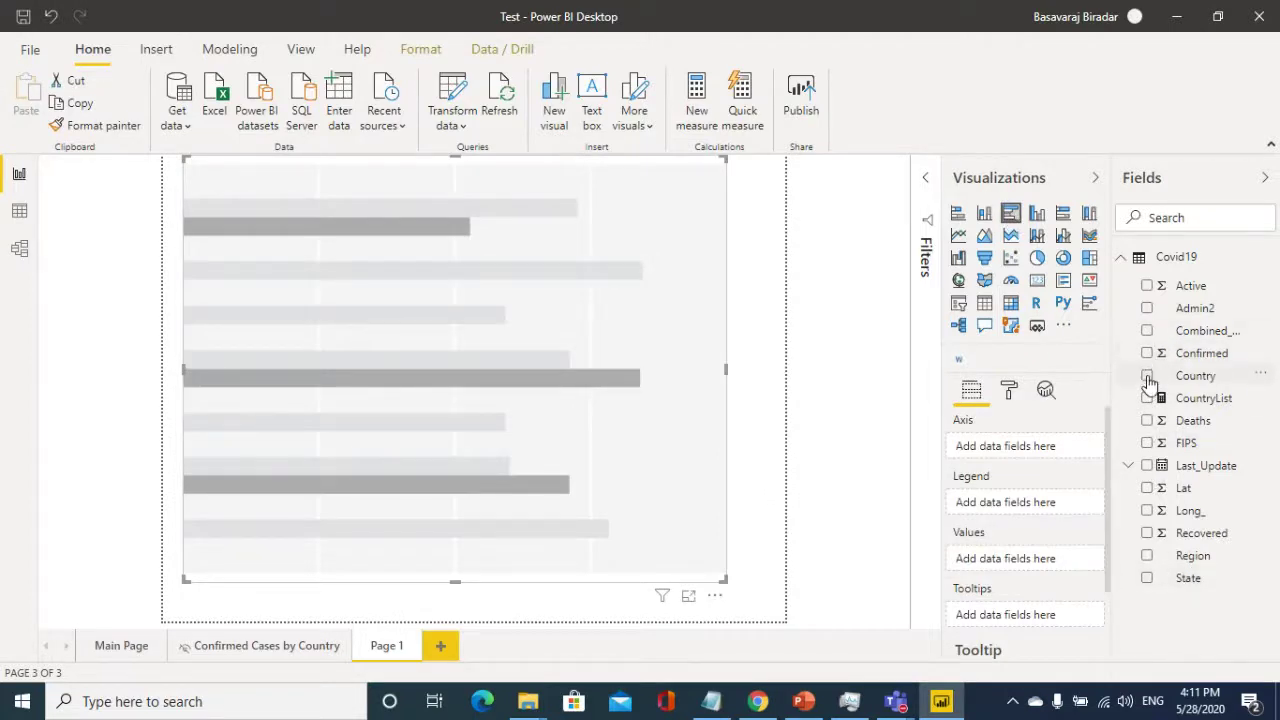
{"action": "left_click", "coordinate": [1147, 376]}
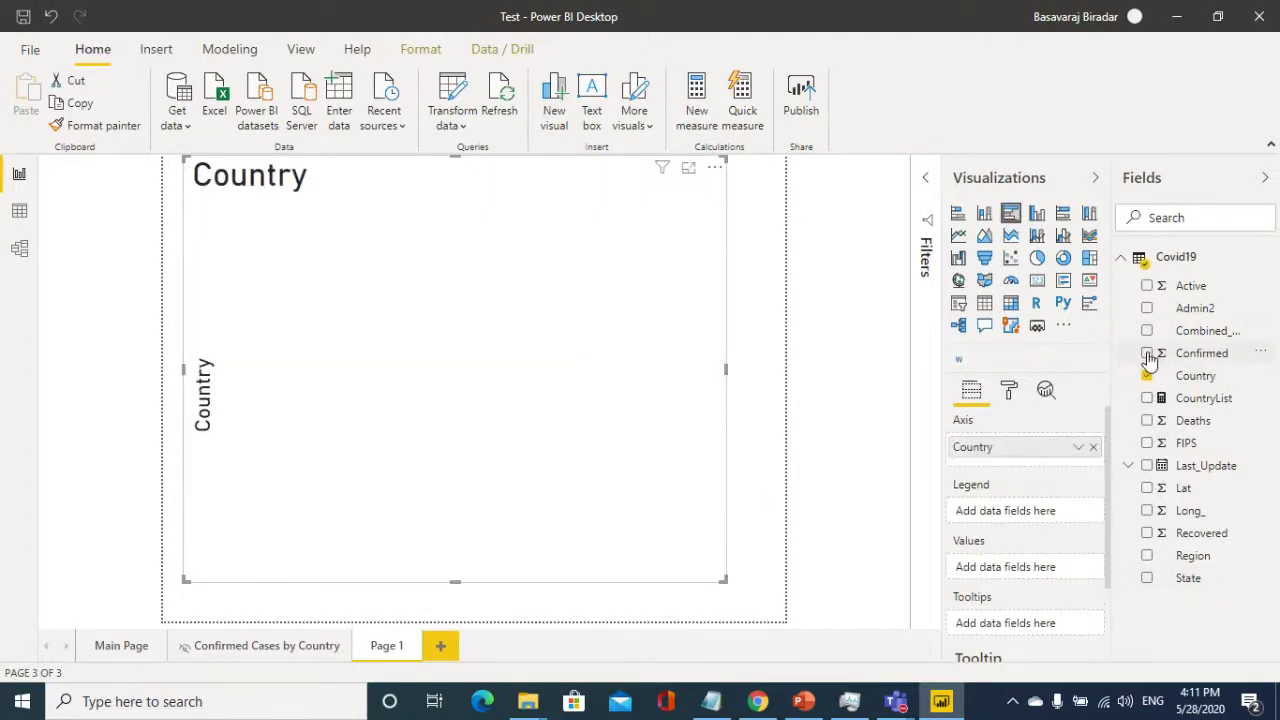
{"action": "left_click", "coordinate": [1147, 354]}
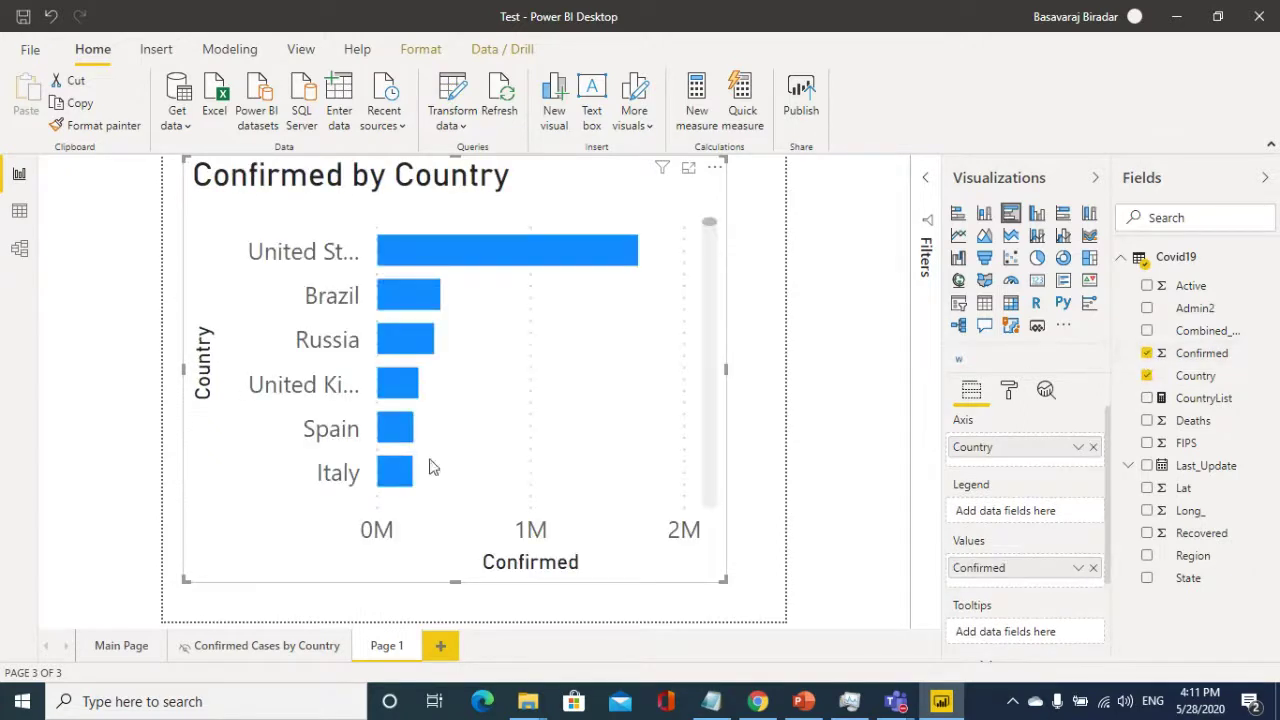
- Set the Confirmed by Country chart's X axis to the Log scale type and turn off the axis title
{"action": "left_click", "coordinate": [1009, 391]}
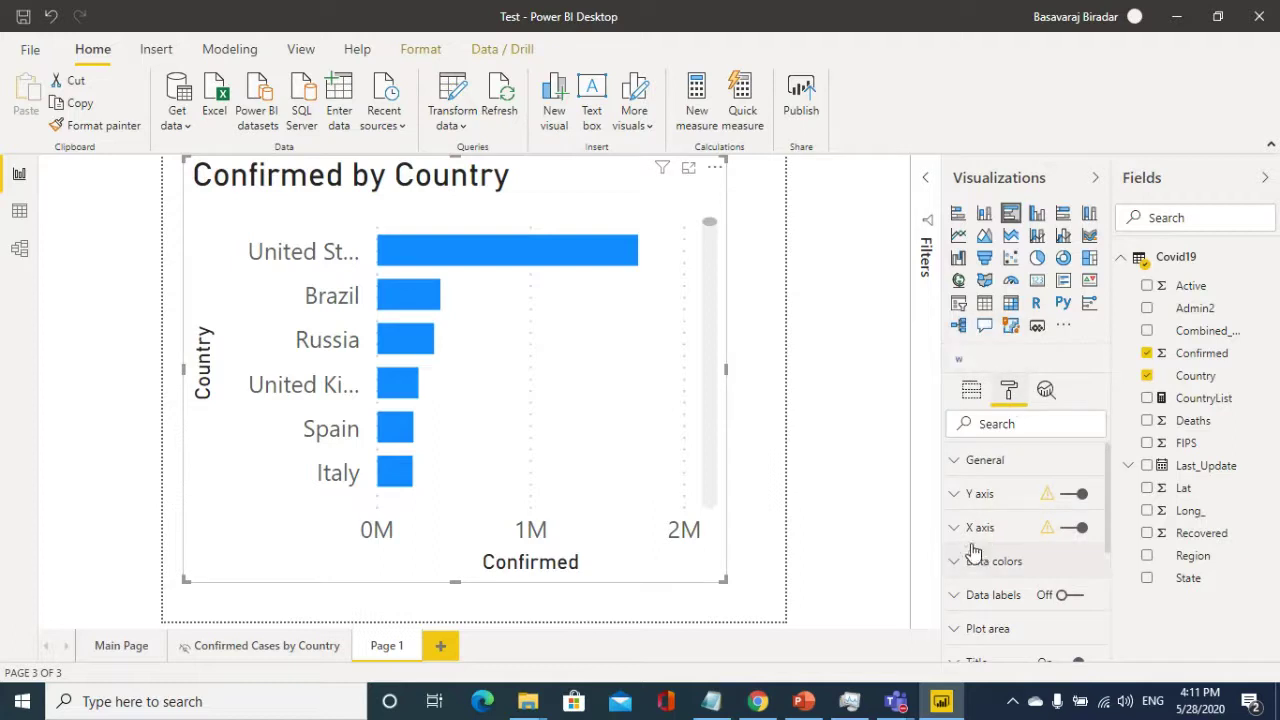
{"action": "left_click", "coordinate": [960, 533]}
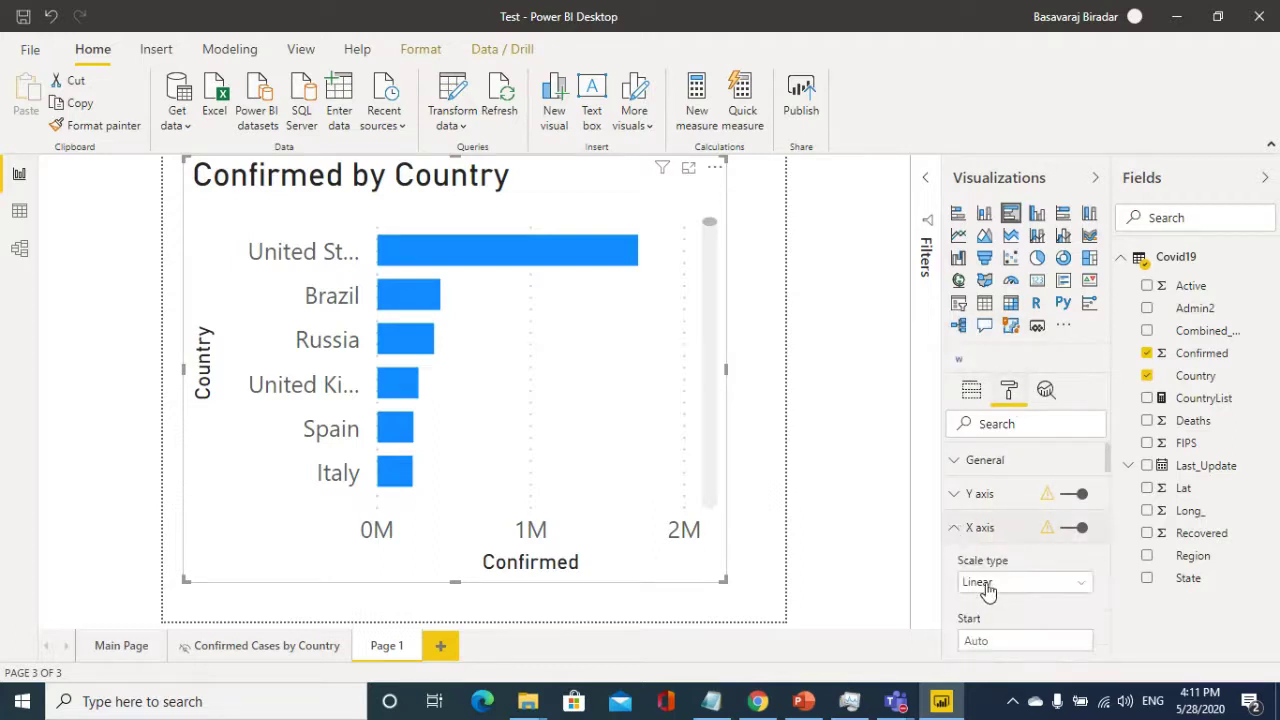
{"action": "left_click", "coordinate": [990, 582]}
{"action": "left_click", "coordinate": [985, 625]}
{"action": "scroll", "coordinate": [1030, 600], "scroll_direction": "down", "scroll_amount": 1}
{"action": "scroll", "coordinate": [1037, 603], "scroll_direction": "down", "scroll_amount": 5}
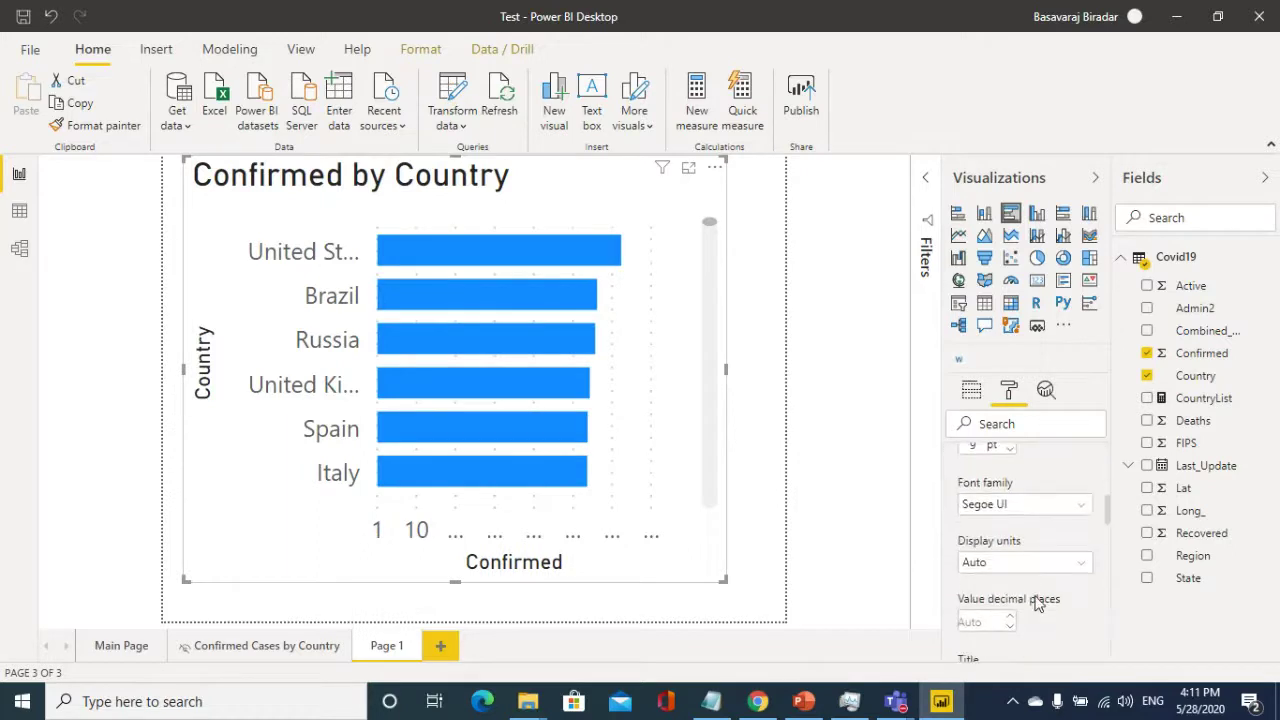
{"action": "left_click", "coordinate": [1000, 594]}
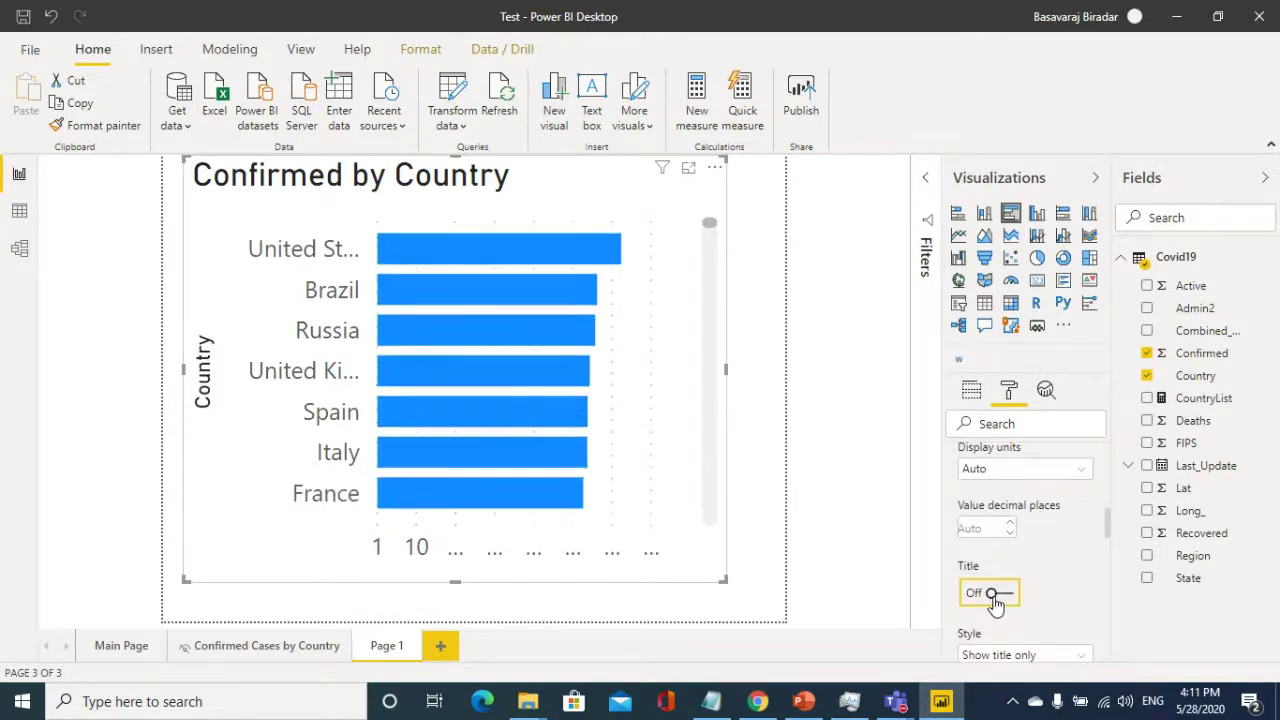
- Turn off the X axis and turn on data labels for the Confirmed by Country chart
{"action": "scroll", "coordinate": [1062, 589], "scroll_direction": "up", "scroll_amount": 3}
{"action": "scroll", "coordinate": [1055, 585], "scroll_direction": "up", "scroll_amount": 5}
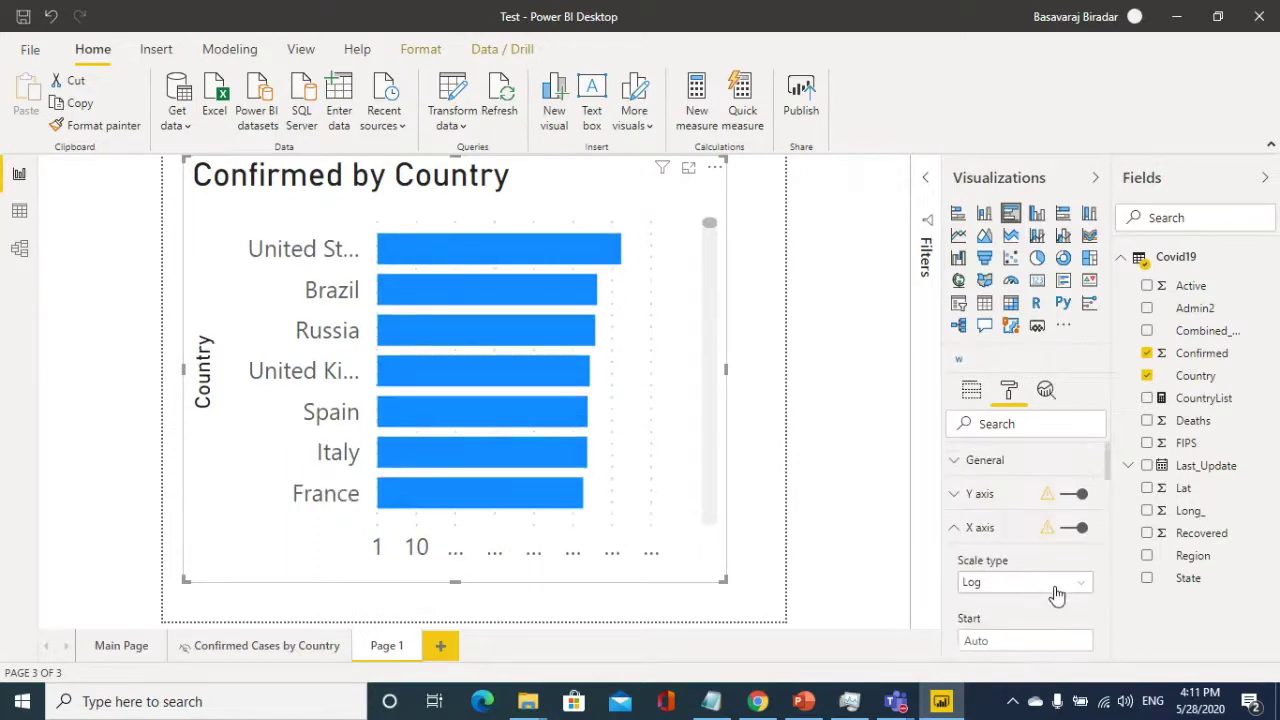
{"action": "left_click", "coordinate": [1072, 529]}
{"action": "left_click", "coordinate": [956, 532]}
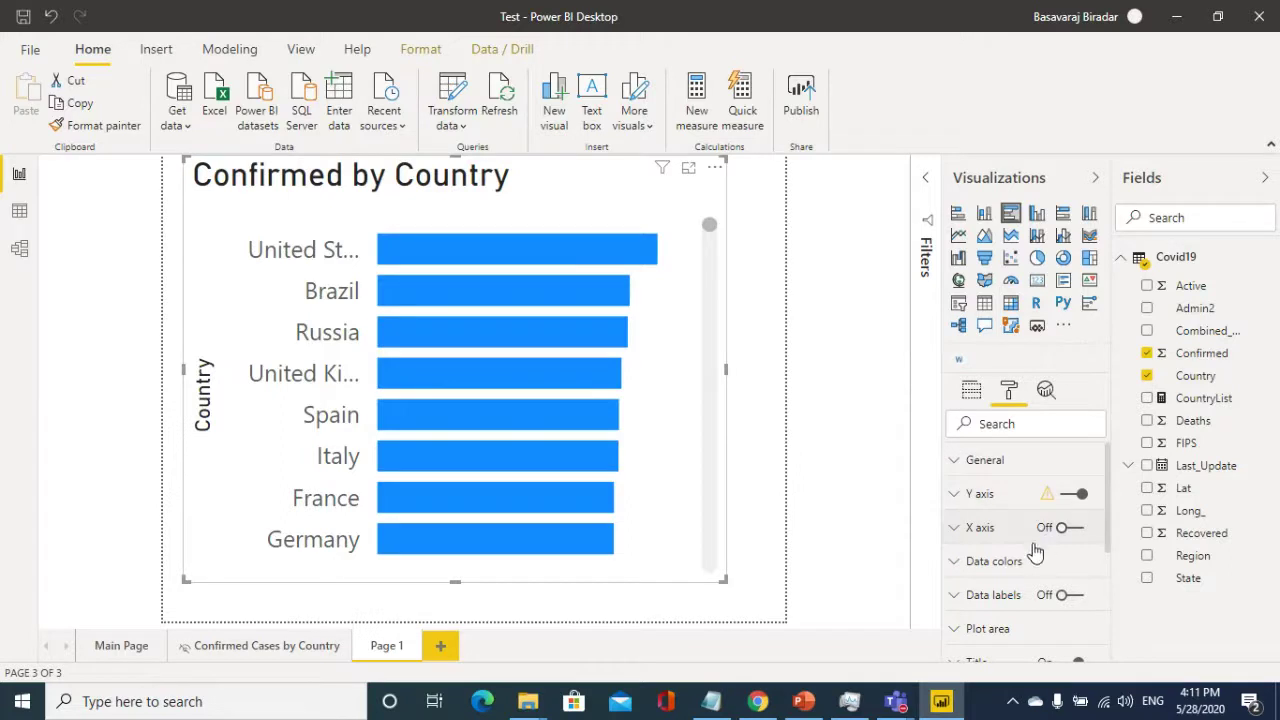
{"action": "scroll", "coordinate": [1035, 545], "scroll_direction": "down", "scroll_amount": 3}
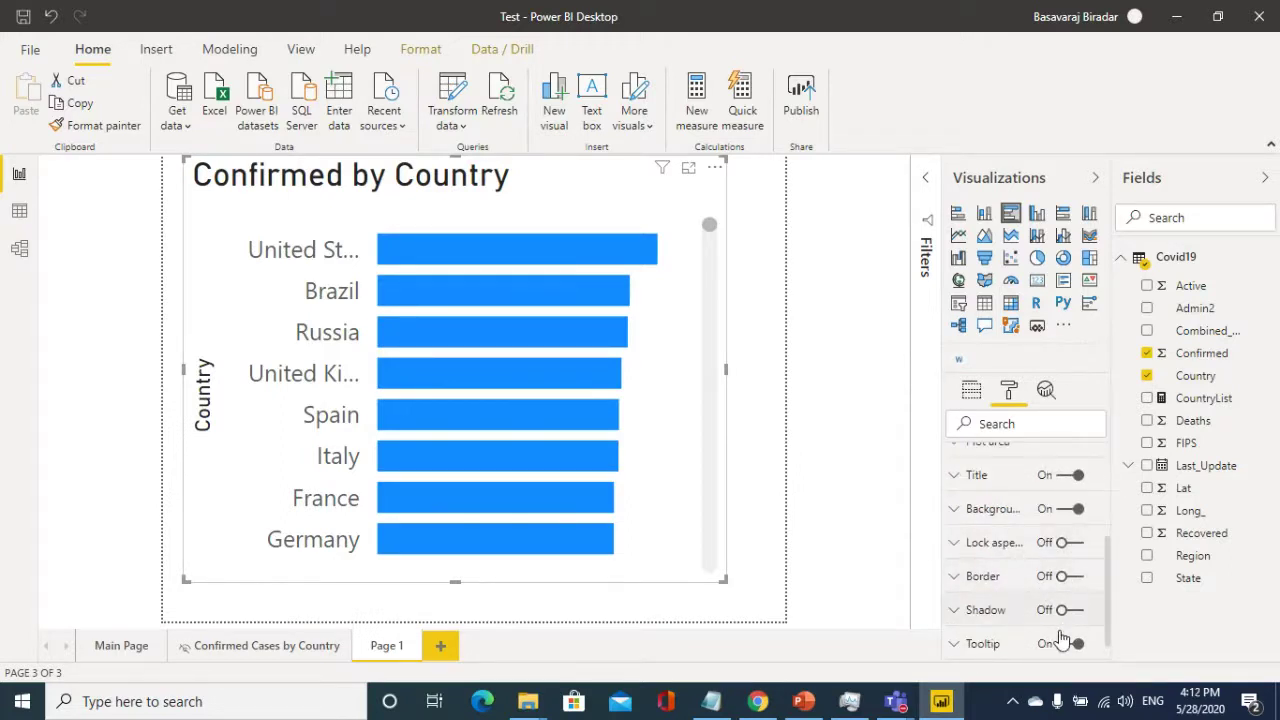
{"action": "scroll", "coordinate": [1022, 632], "scroll_direction": "down", "scroll_amount": 1}
{"action": "scroll", "coordinate": [1022, 633], "scroll_direction": "up", "scroll_amount": 3}
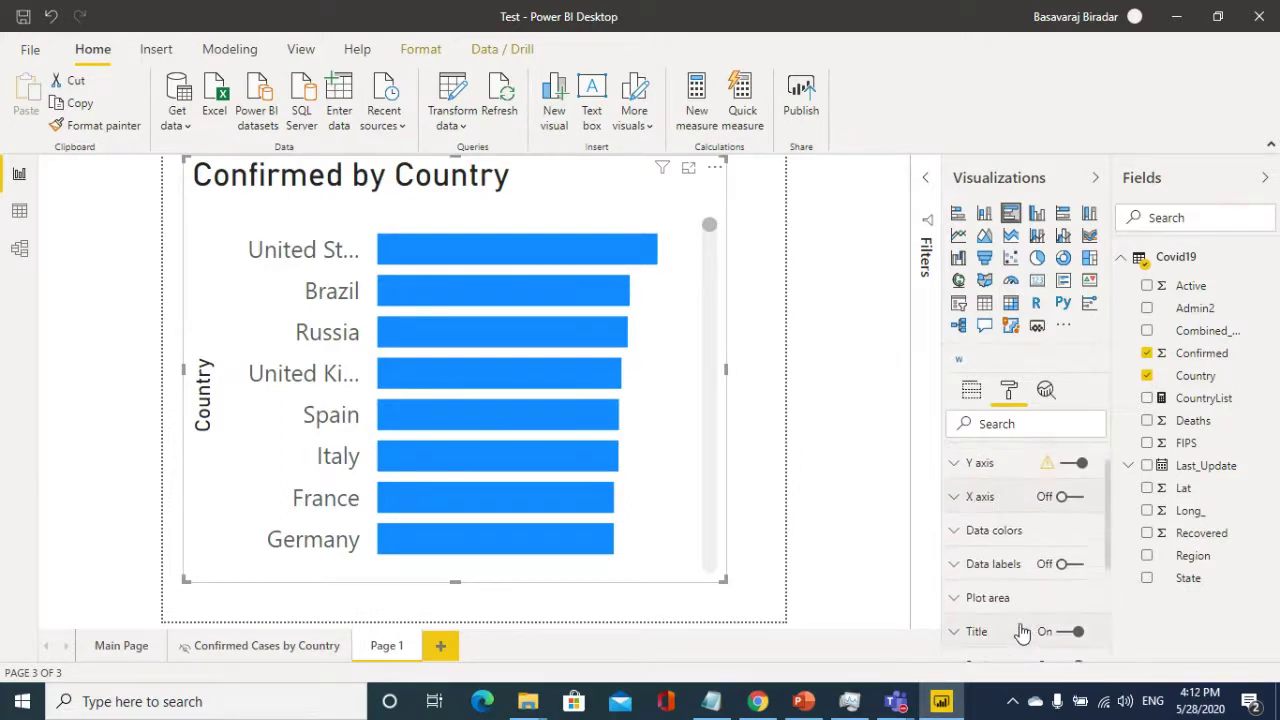
{"action": "left_click", "coordinate": [1073, 566]}
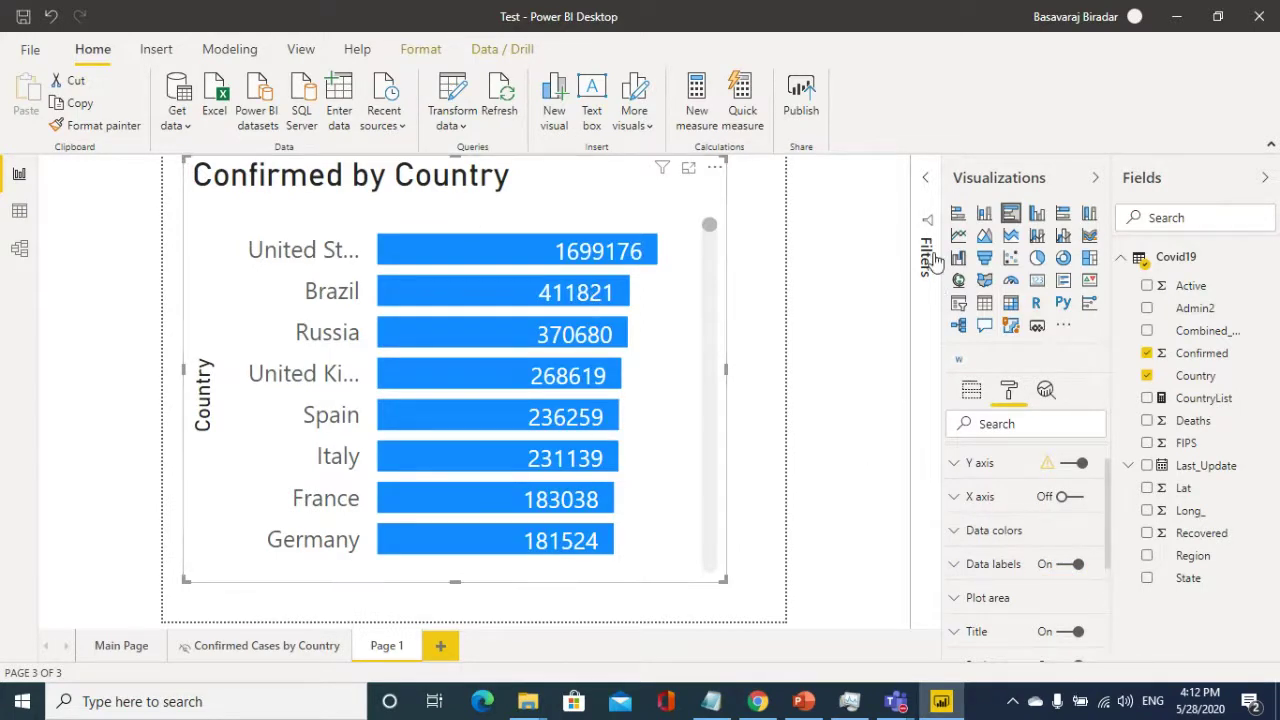
- Filter the chart's Country field with a Top N filter showing the top 3 items by Confirmed
{"action": "left_click", "coordinate": [928, 188]}
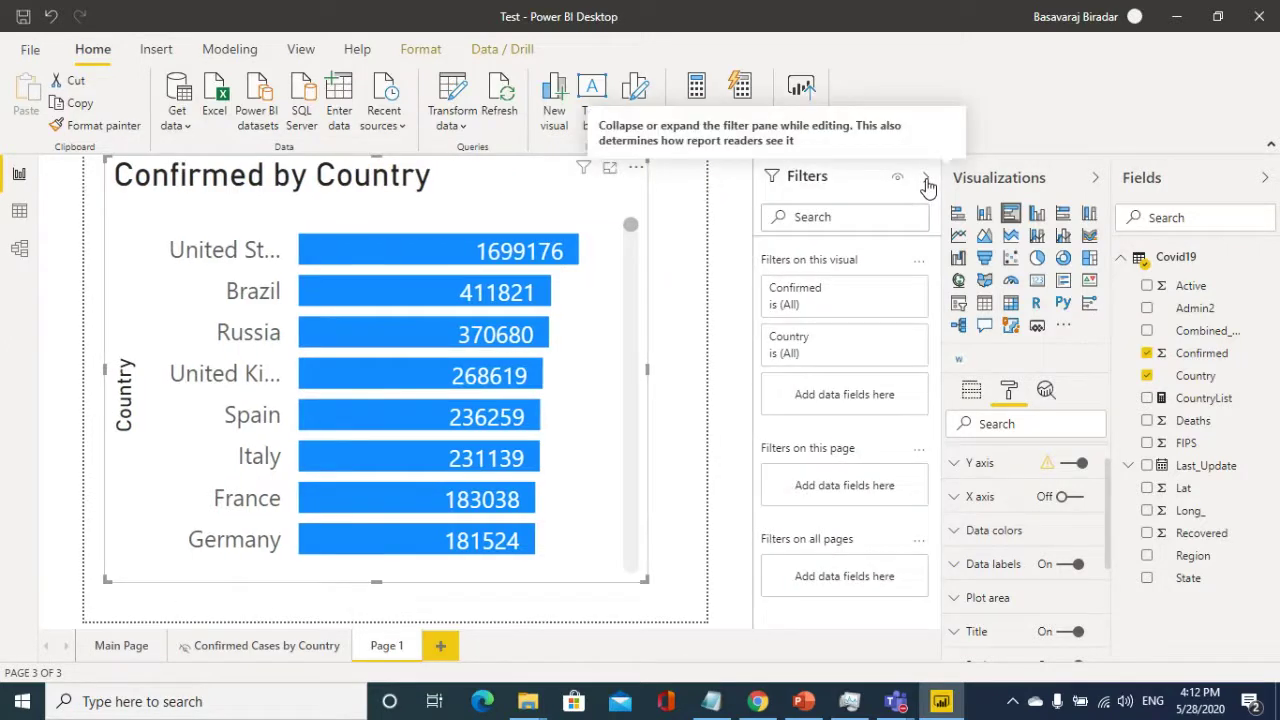
{"action": "left_click", "coordinate": [851, 346]}
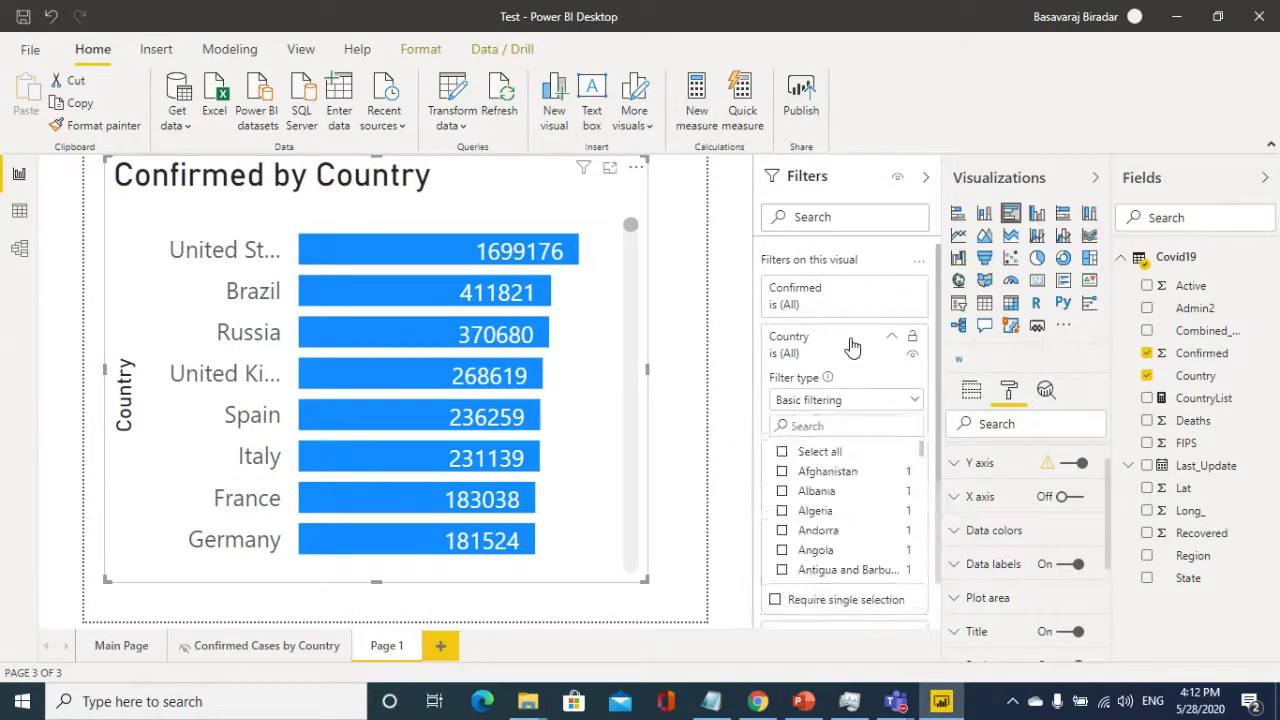
{"action": "left_click", "coordinate": [815, 400]}
{"action": "left_click", "coordinate": [789, 471]}
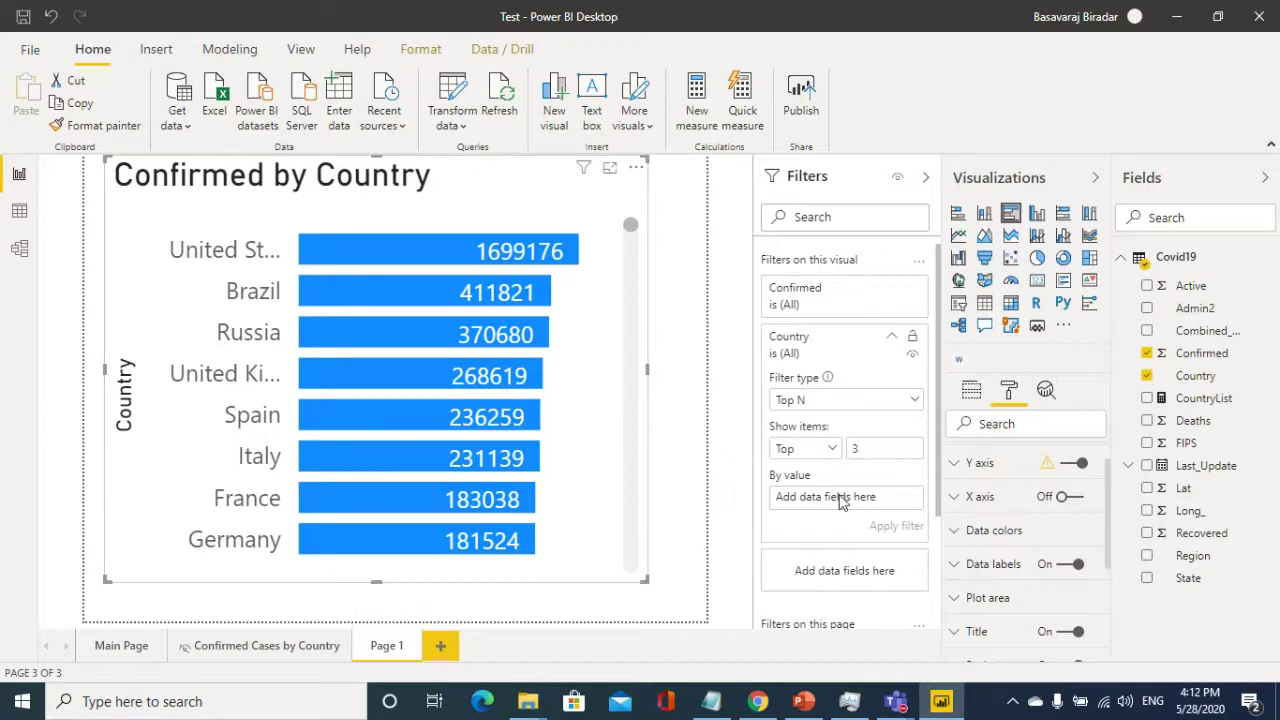
{"action": "left_click_drag", "start_coordinate": [1203, 355], "coordinate": [848, 500]}
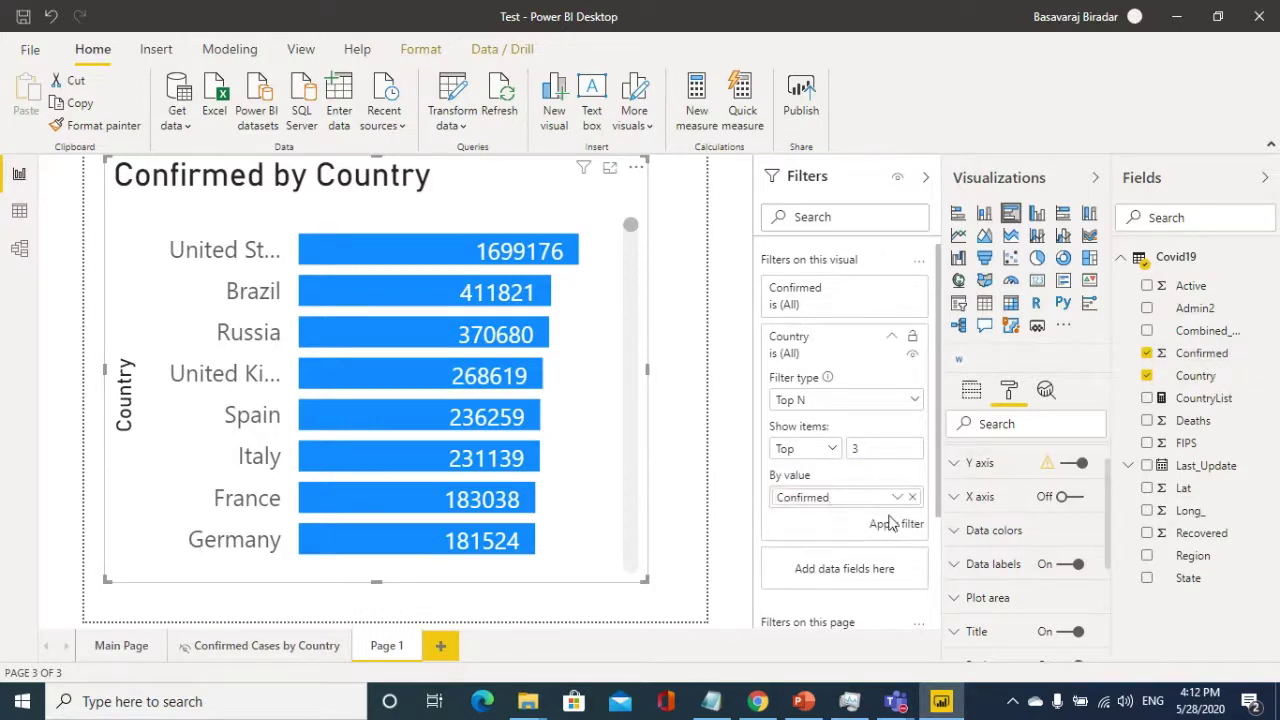
{"action": "left_click", "coordinate": [893, 528]}
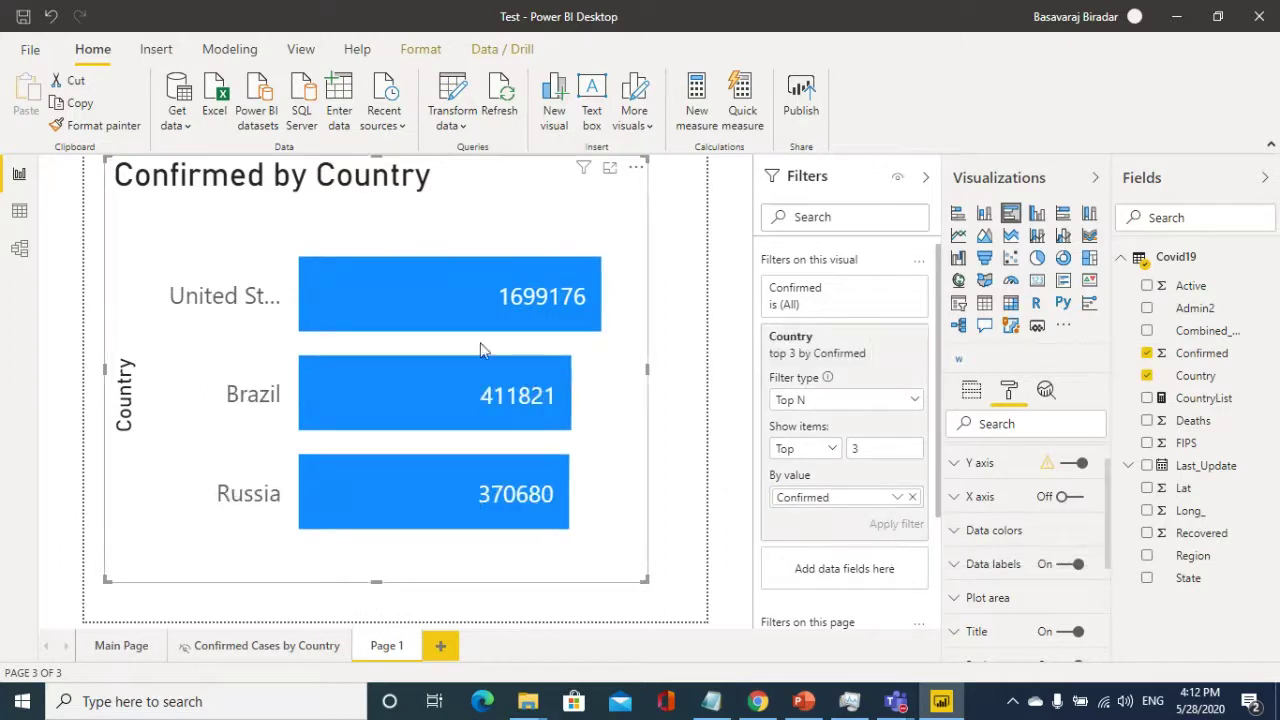
{"action": "left_click", "coordinate": [925, 177]}
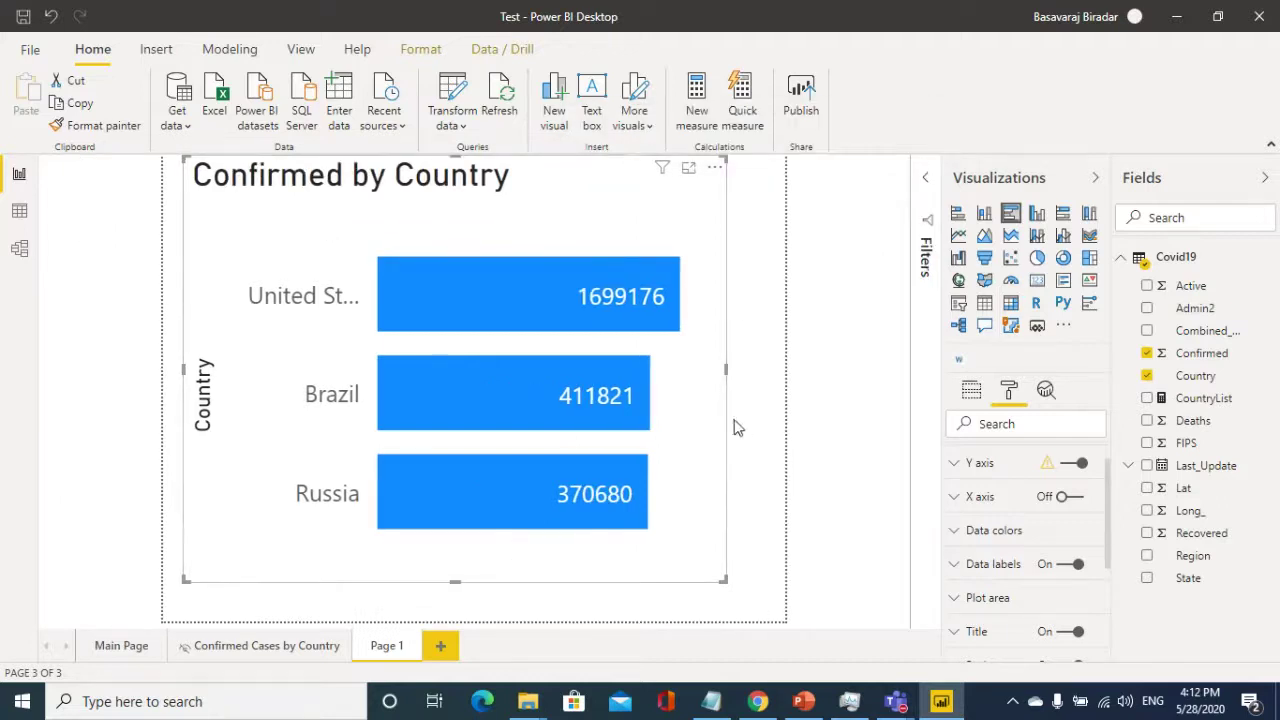
- Add Region as the tooltip field of the page, keeping all filters on
{"action": "left_click", "coordinate": [973, 394]}
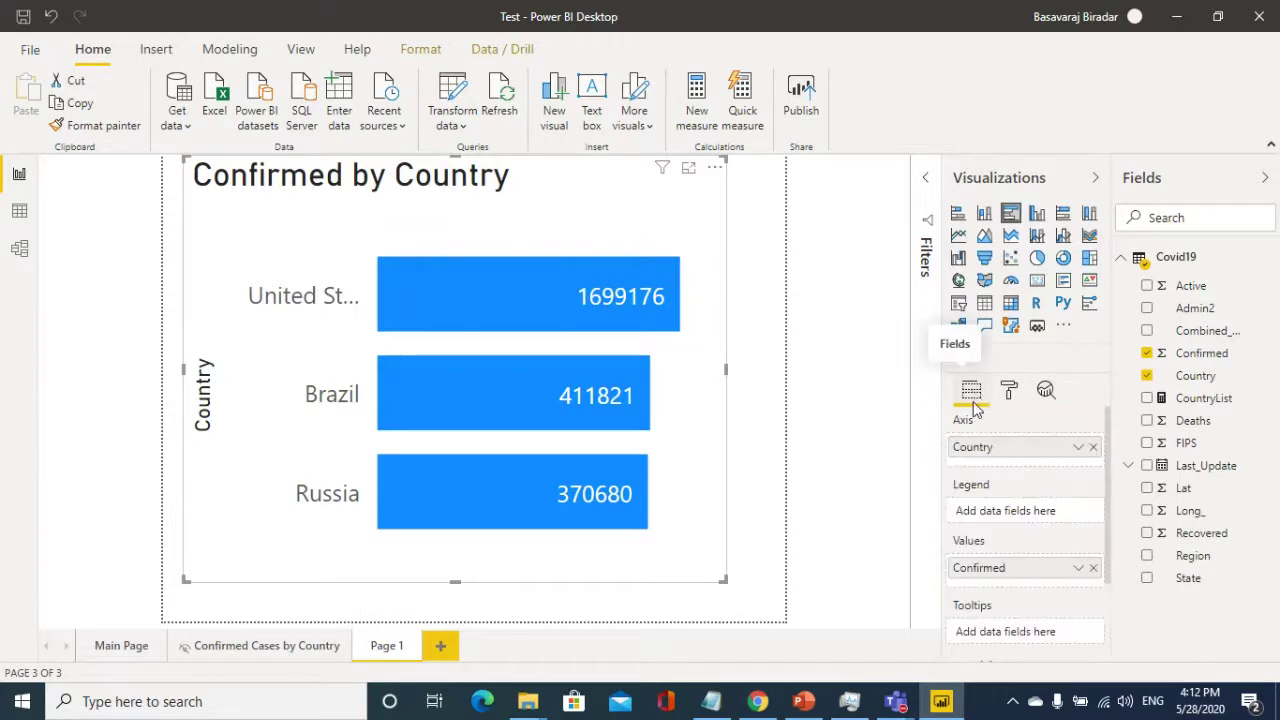
{"action": "scroll", "coordinate": [1040, 500], "scroll_direction": "down", "scroll_amount": 2}
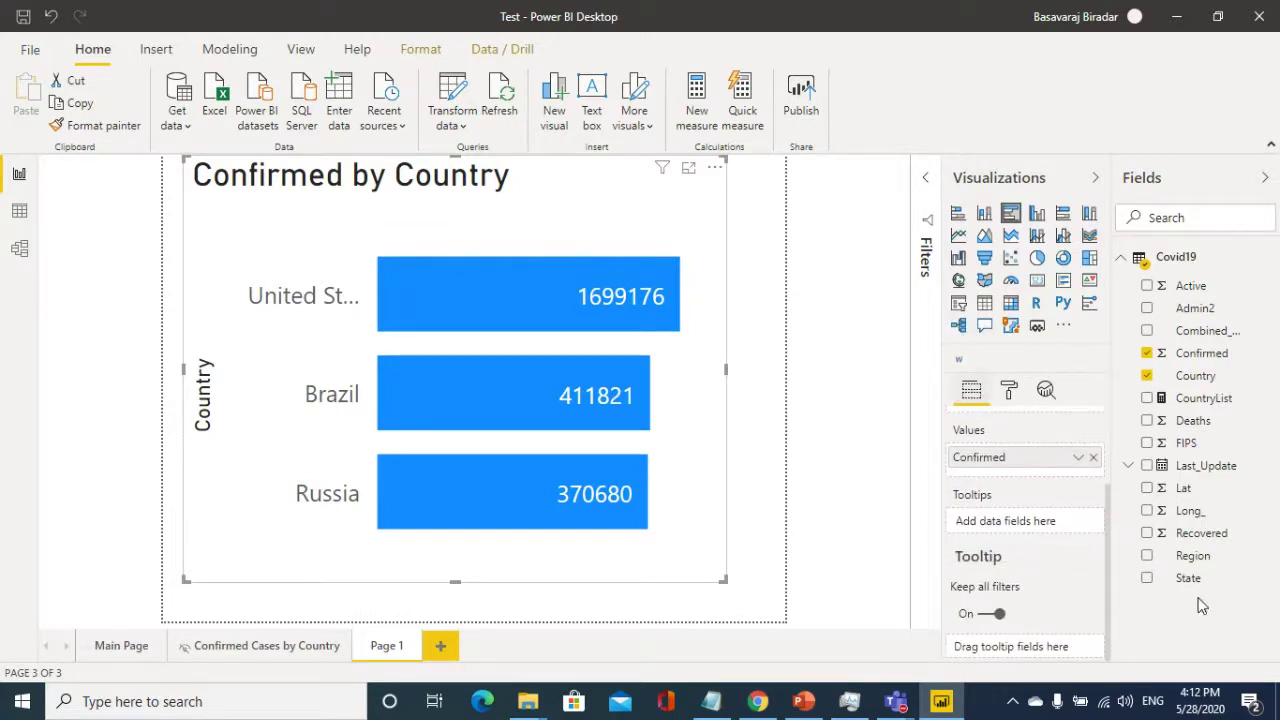
{"action": "left_click_drag", "start_coordinate": [1195, 557], "coordinate": [1027, 657]}
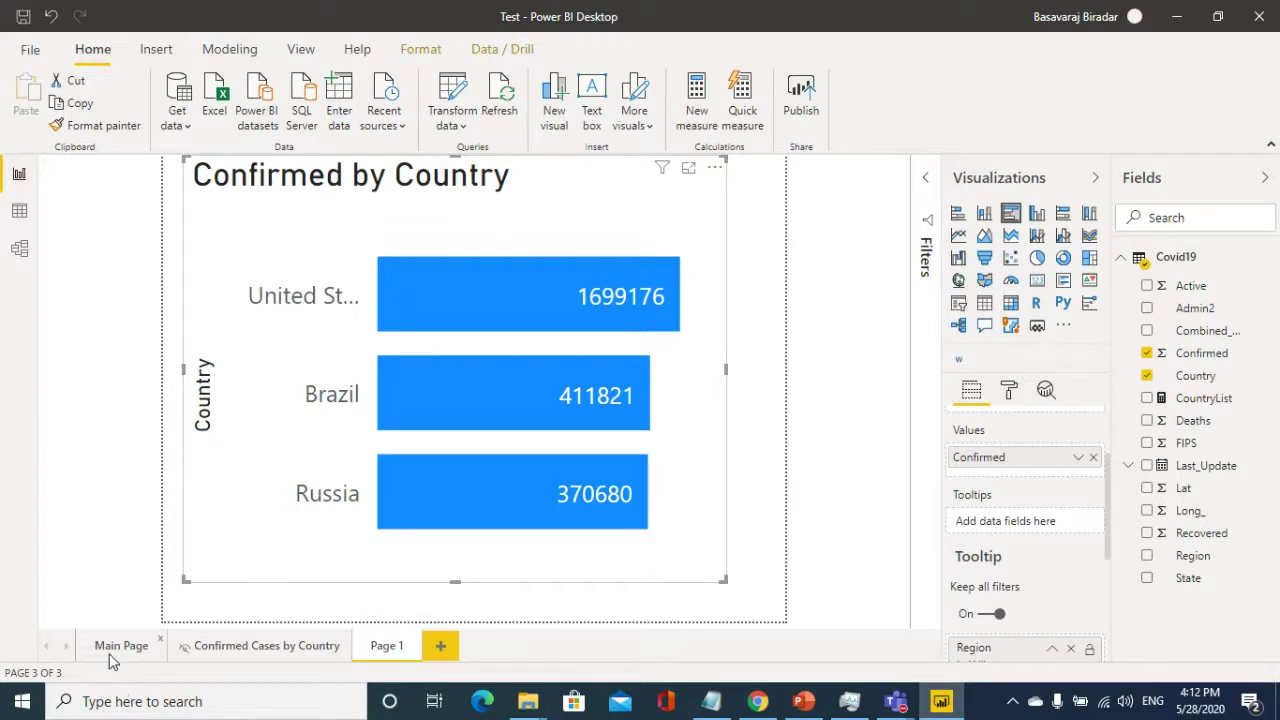
- Rename the tooltip page as Tool Tip and hide it from report viewers
{"action": "right_click", "coordinate": [384, 645]}
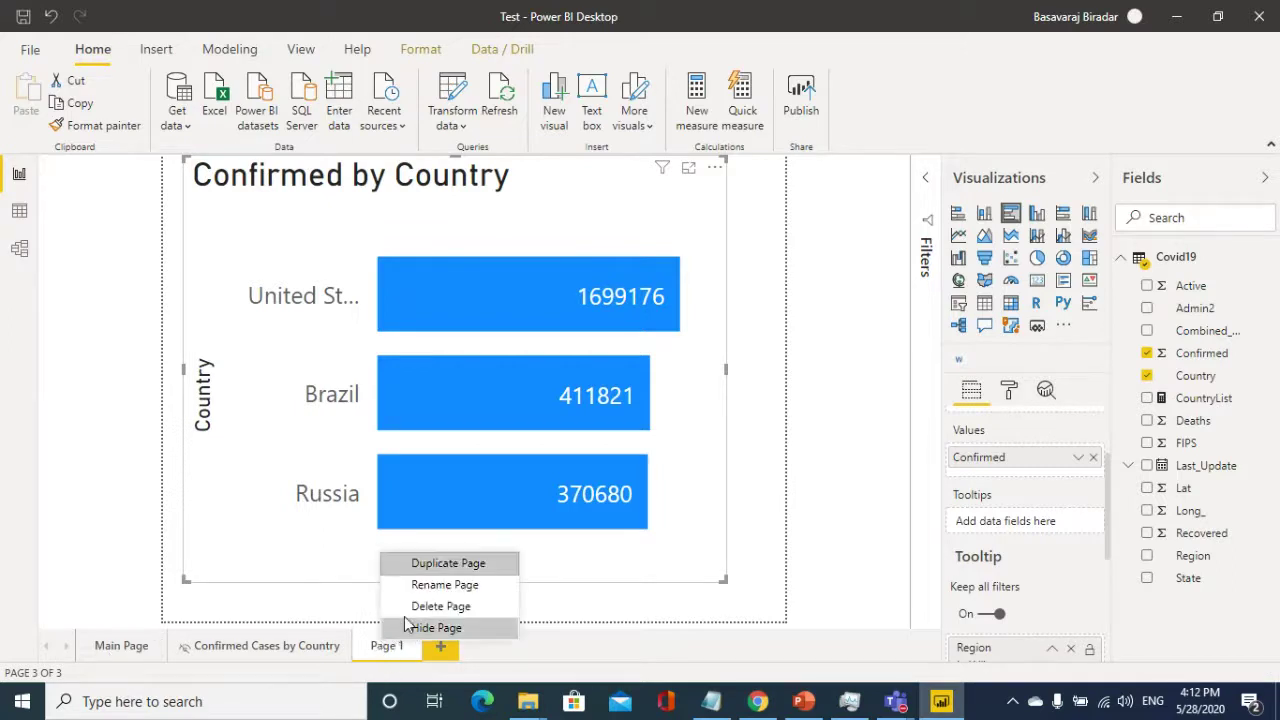
{"action": "left_click", "coordinate": [443, 585]}
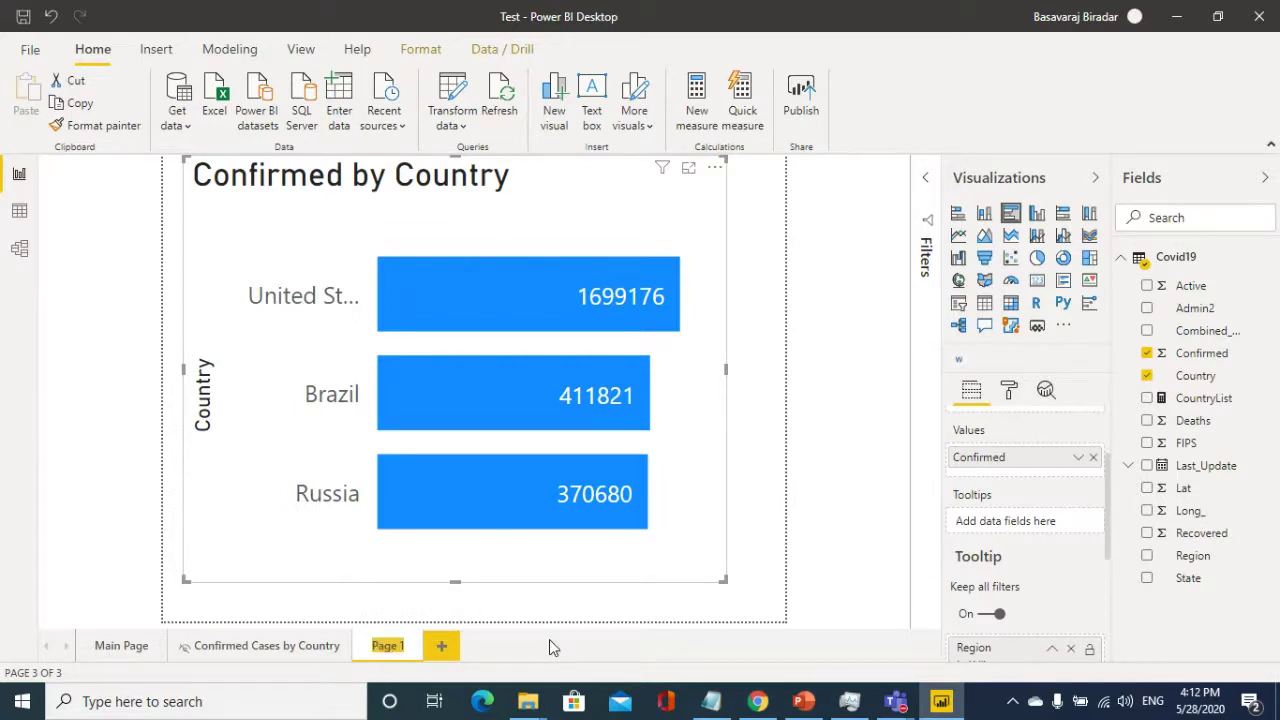
{"action": "type", "text": "Tool Tip"}
{"action": "key", "text": "Return"}
{"action": "right_click", "coordinate": [408, 650]}
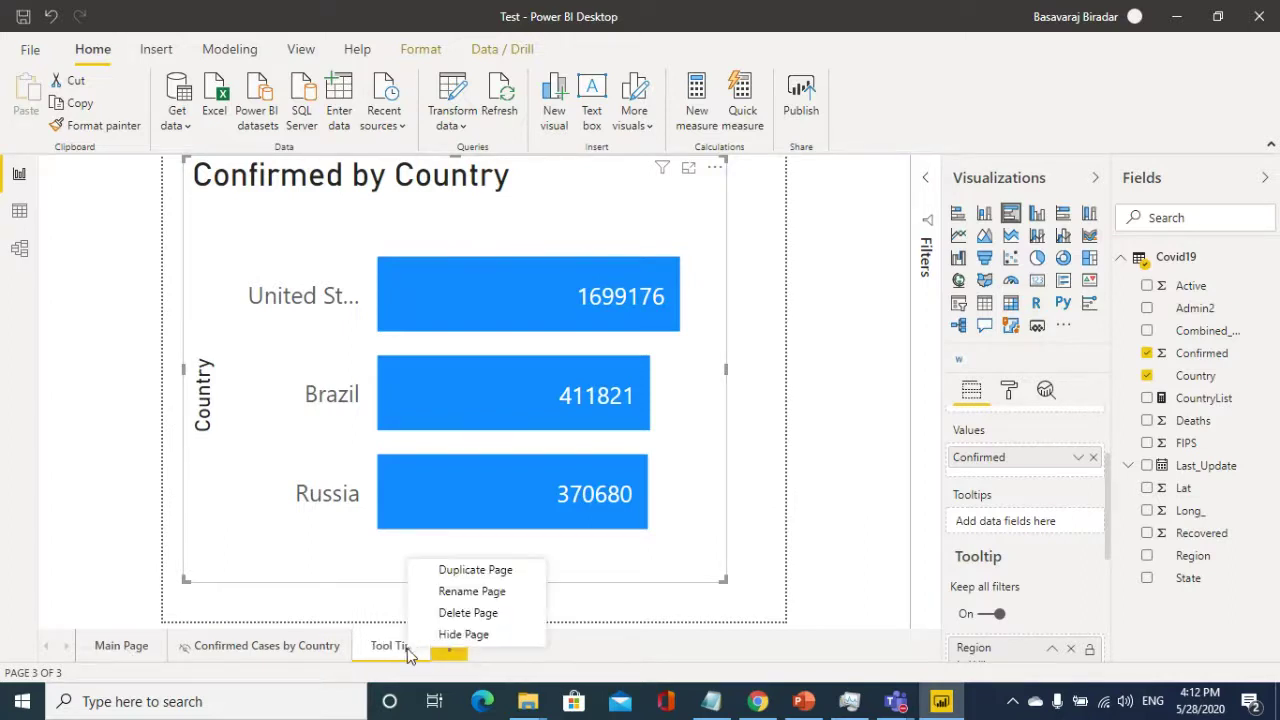
{"action": "left_click", "coordinate": [462, 635]}
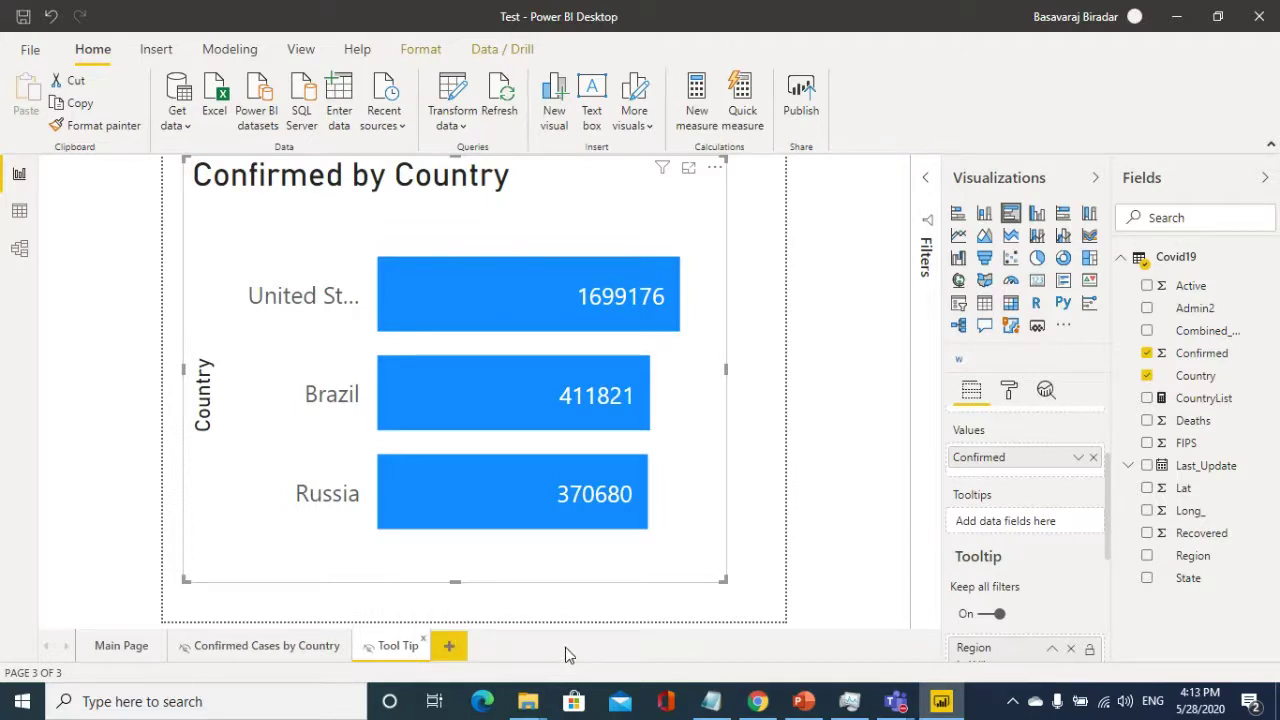
- Examine the custom tooltips on the North America and Asia & Pacific bars of the Main Page region chart
{"action": "left_click", "coordinate": [122, 648]}
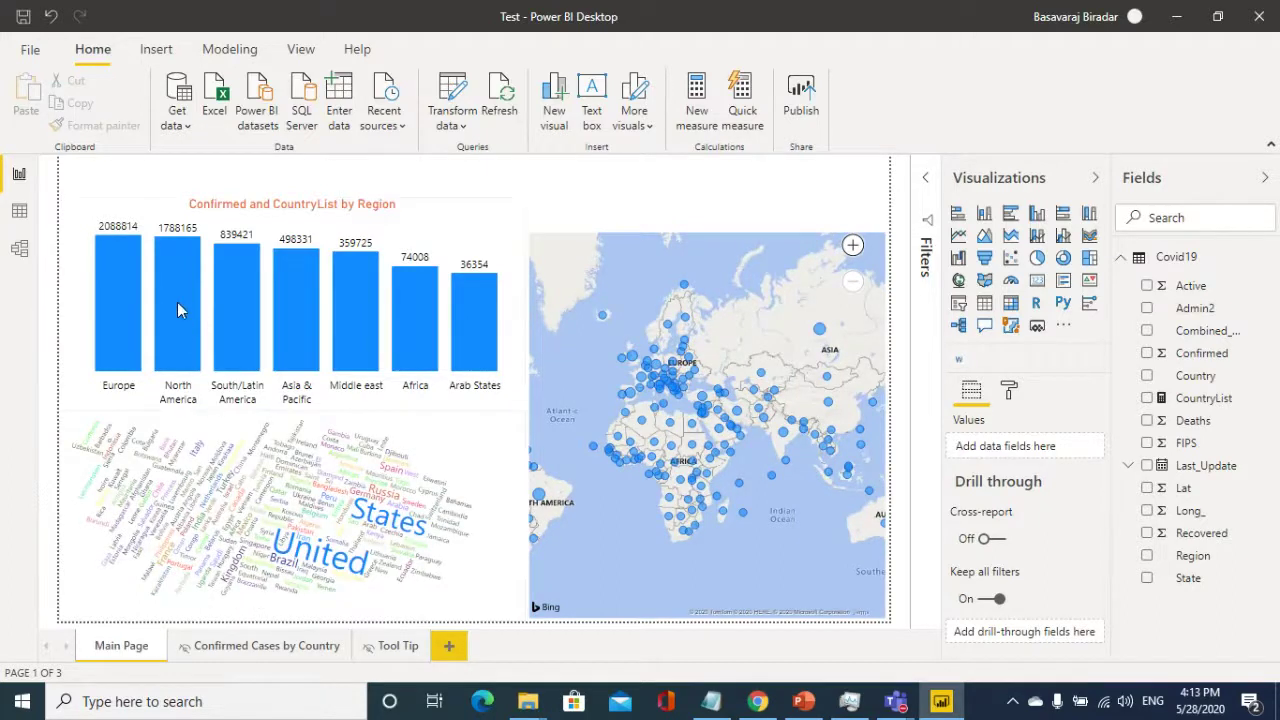
{"action": "mouse_move", "coordinate": [177, 303]}
{"action": "mouse_move", "coordinate": [297, 302]}
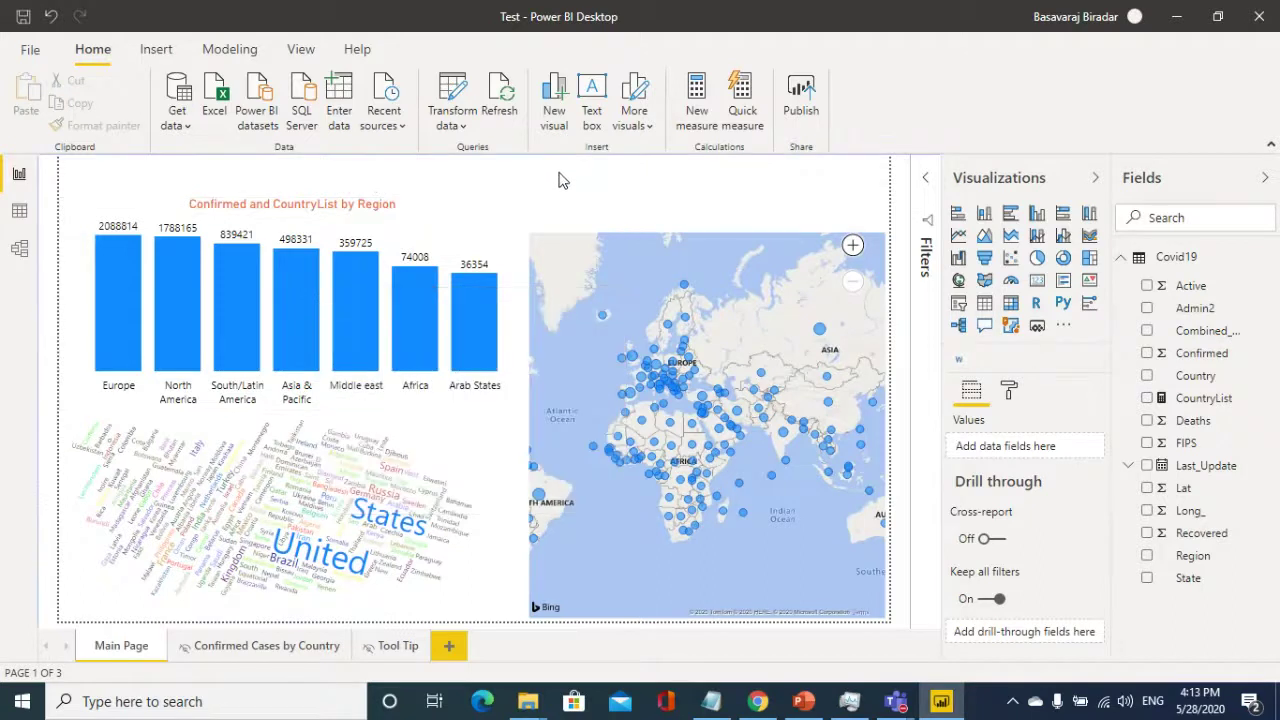
- Shorten the Confirmed and CountryList by Region chart from its upper edge, aligning it with the top of the map
{"action": "left_click", "coordinate": [300, 205]}
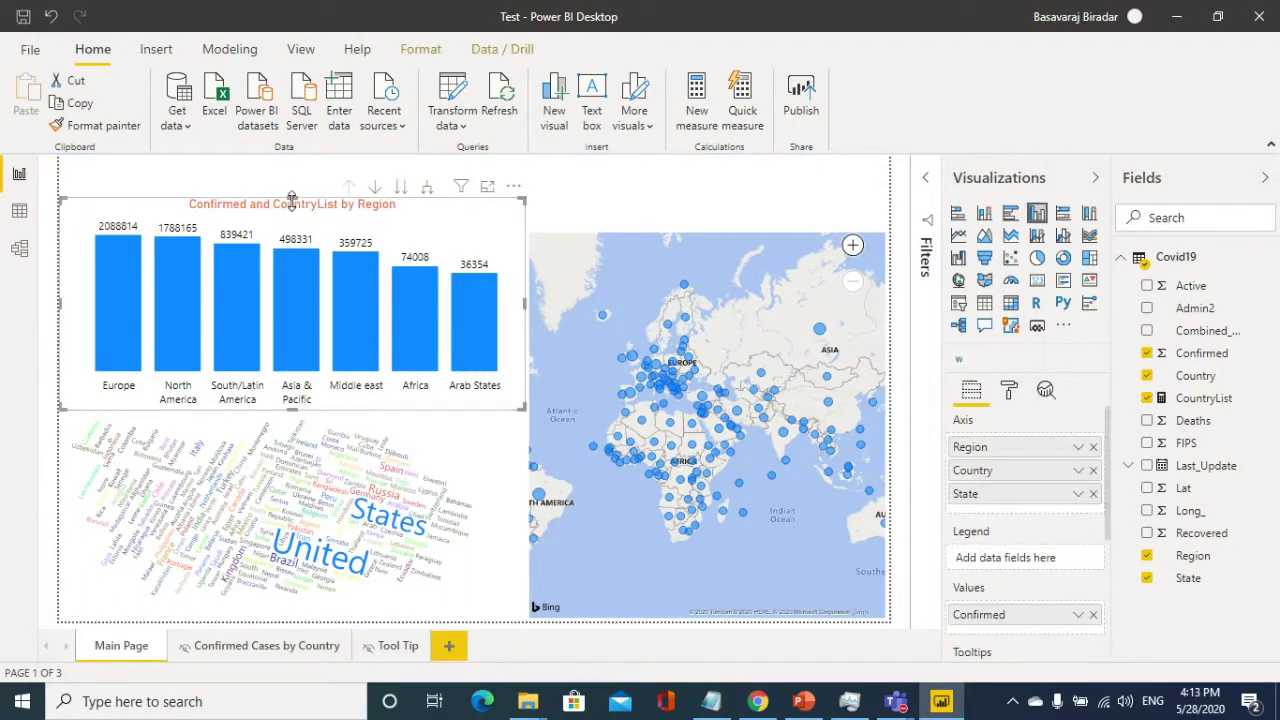
{"action": "left_click_drag", "start_coordinate": [300, 205], "coordinate": [305, 243]}
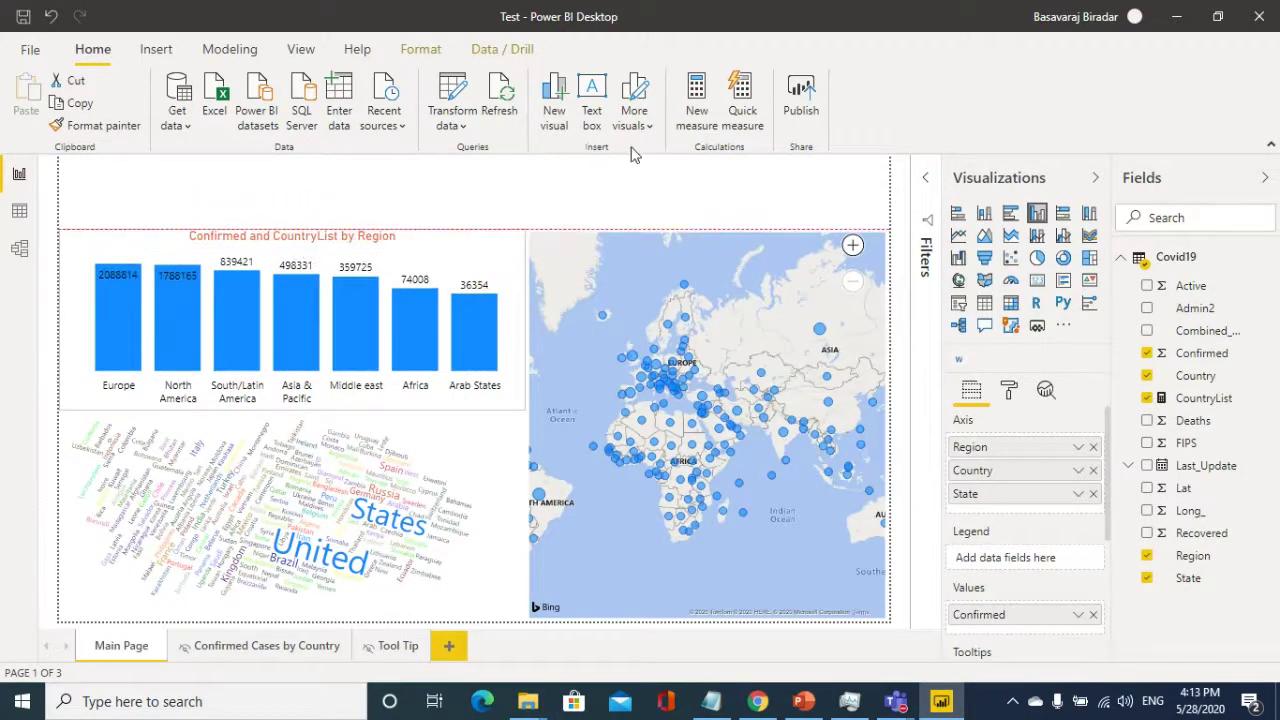
{"action": "left_click", "coordinate": [620, 177]}
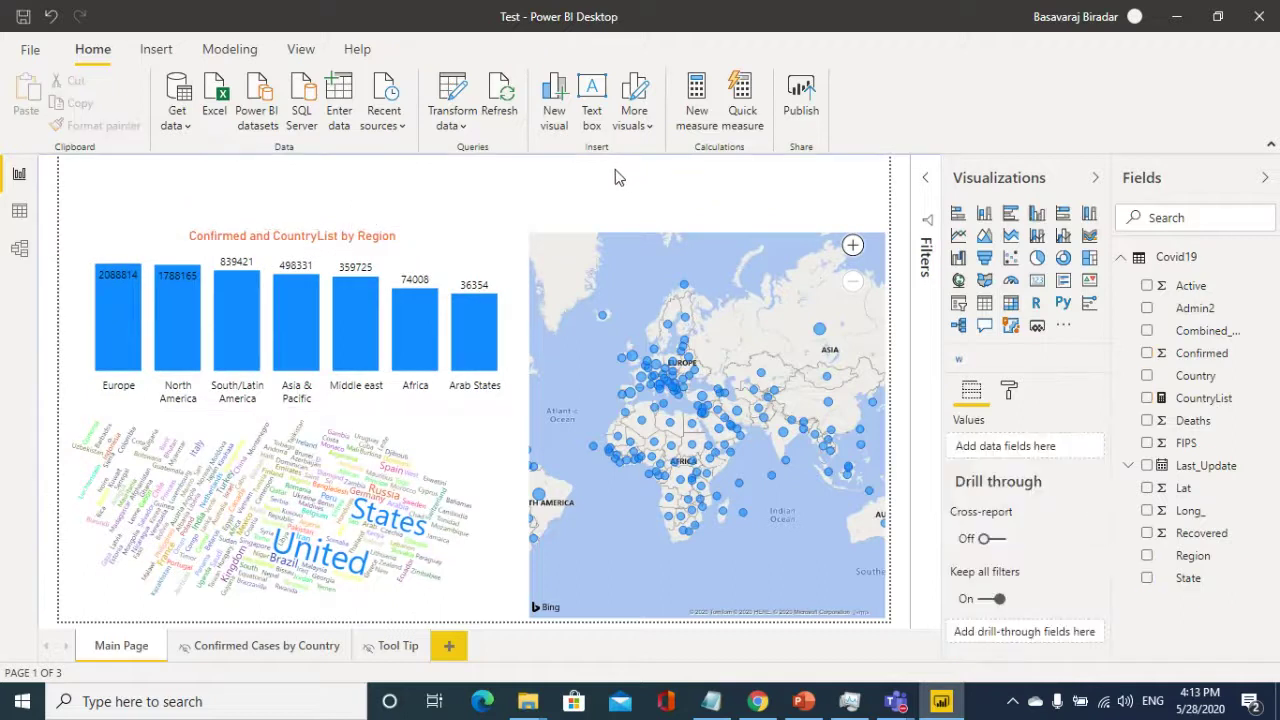
- Show the Bookmarks pane and add a bookmark of the current Main Page state
{"action": "left_click", "coordinate": [304, 50]}
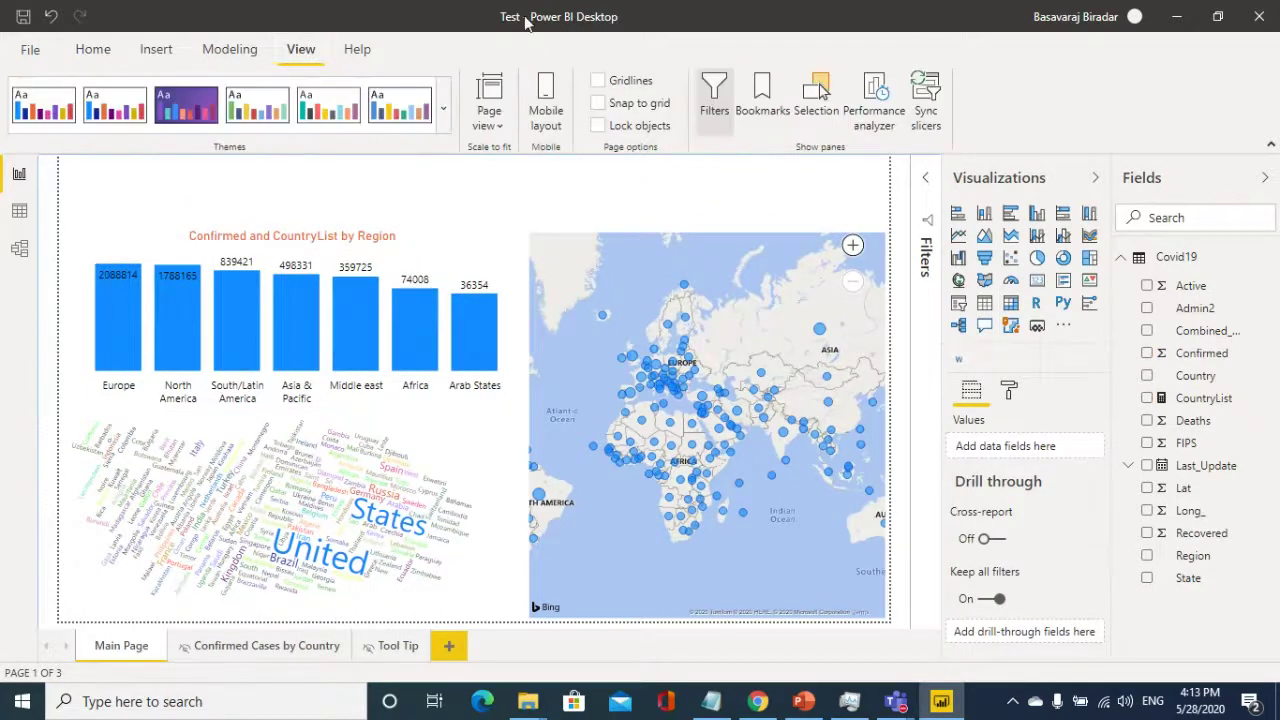
{"action": "left_click", "coordinate": [765, 100]}
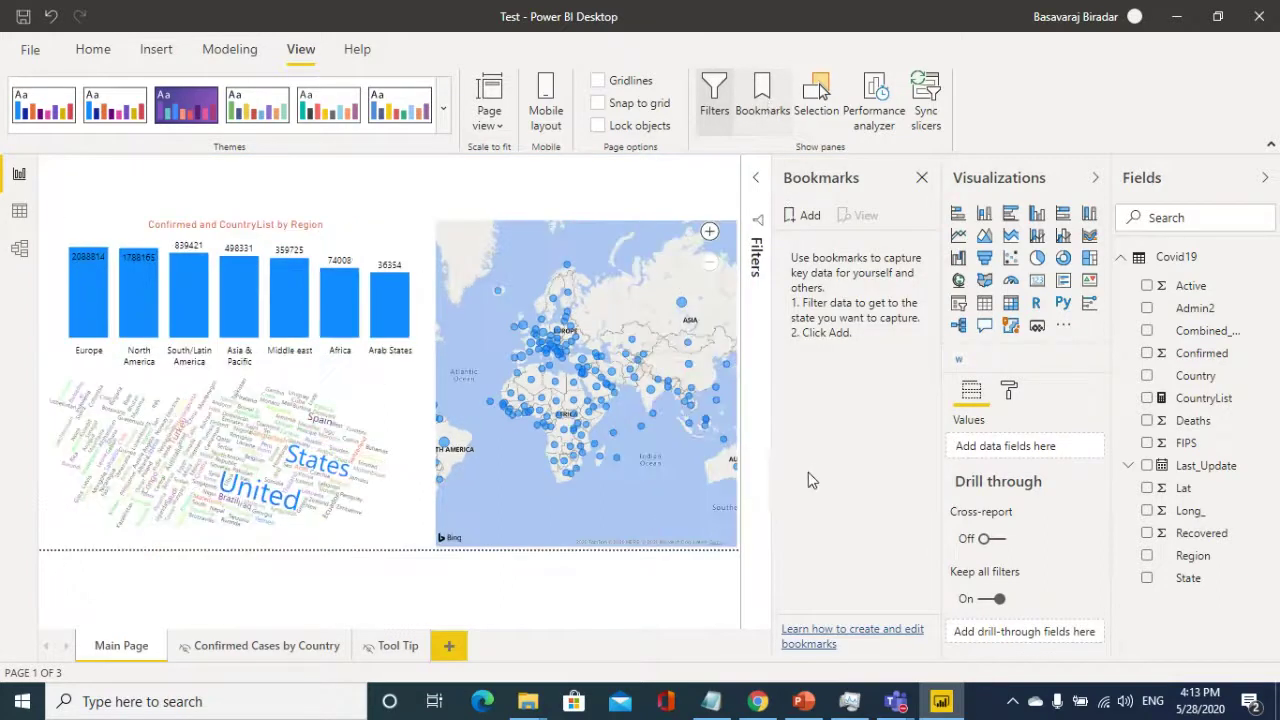
{"action": "left_click", "coordinate": [806, 216]}
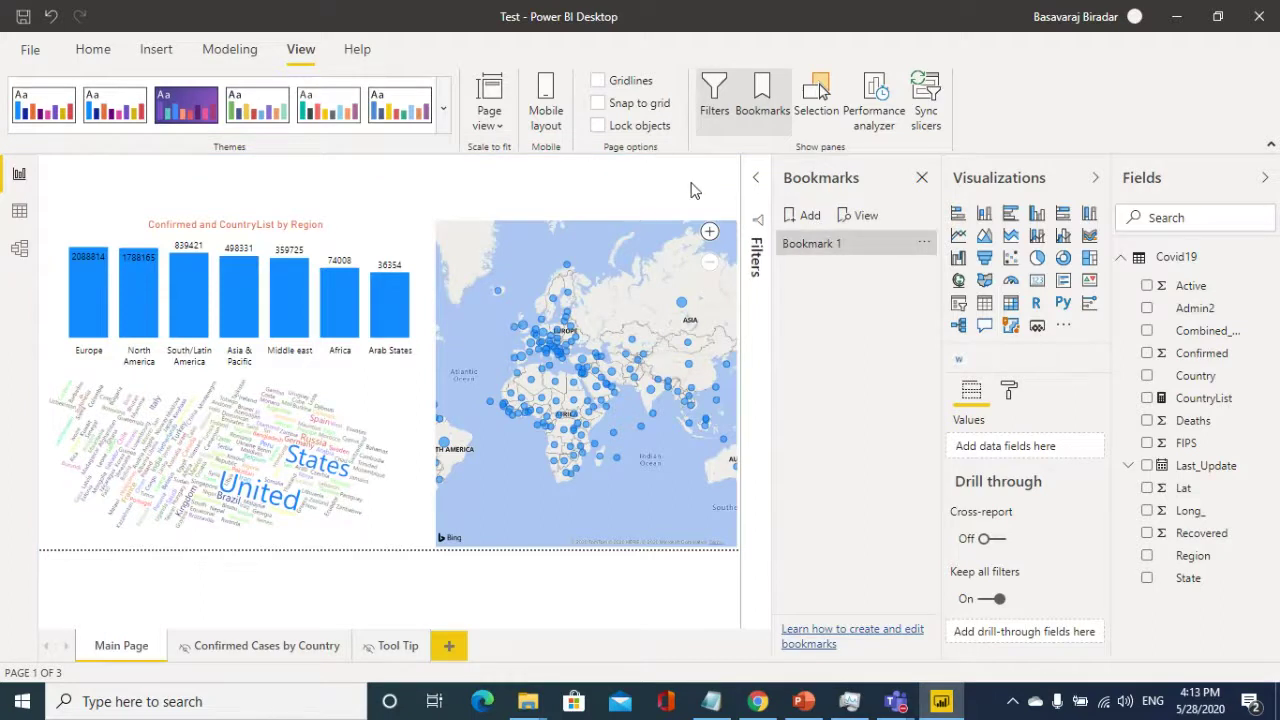
- Rename the newly added bookmark as Home
{"action": "double_click", "coordinate": [822, 250]}
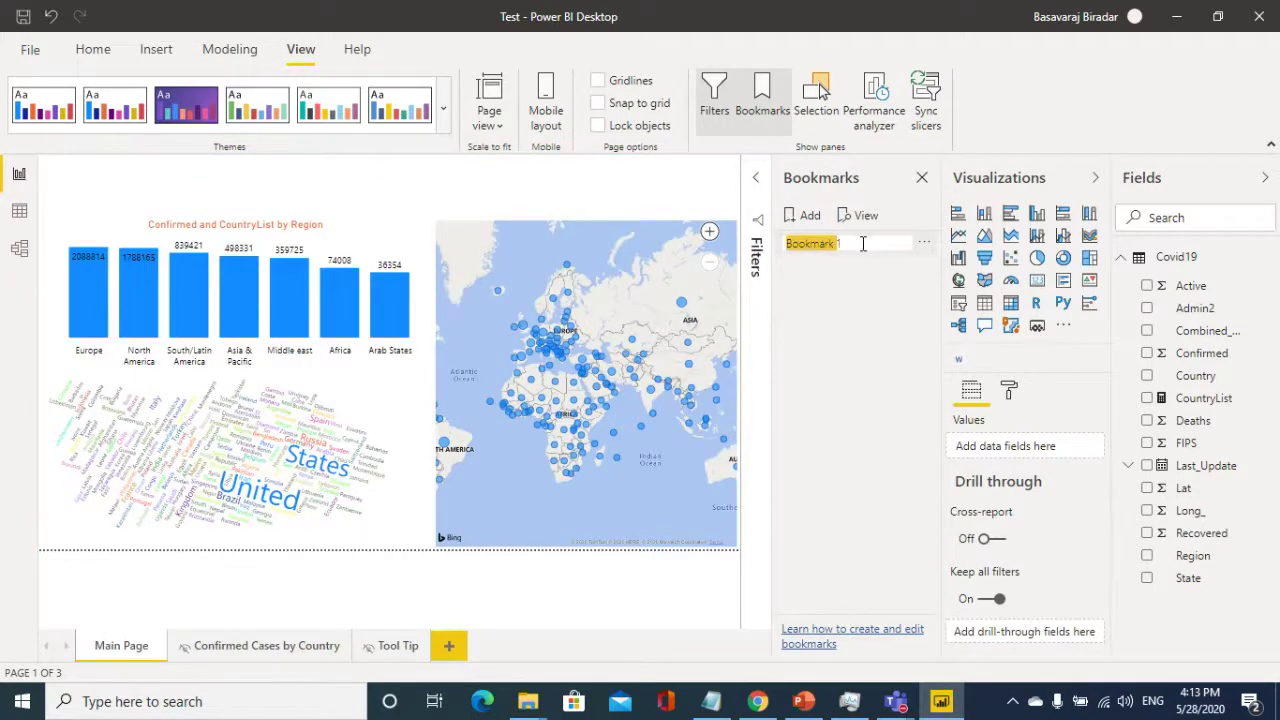
{"action": "left_click", "coordinate": [862, 243]}
{"action": "key", "text": "ctrl+a"}
{"action": "type", "text": "Home"}
{"action": "key", "text": "Return"}
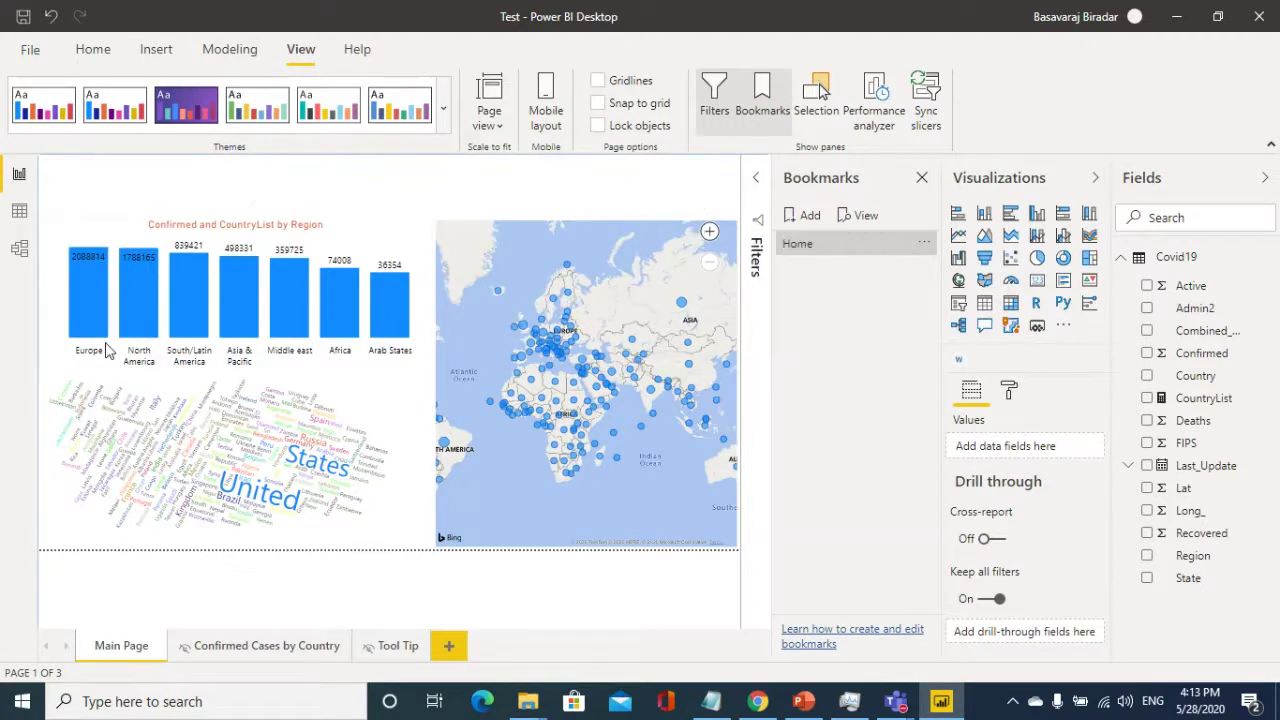
- Highlight the Europe bar in the region chart and add a bookmark of that state named Europe
{"action": "left_click", "coordinate": [82, 321]}
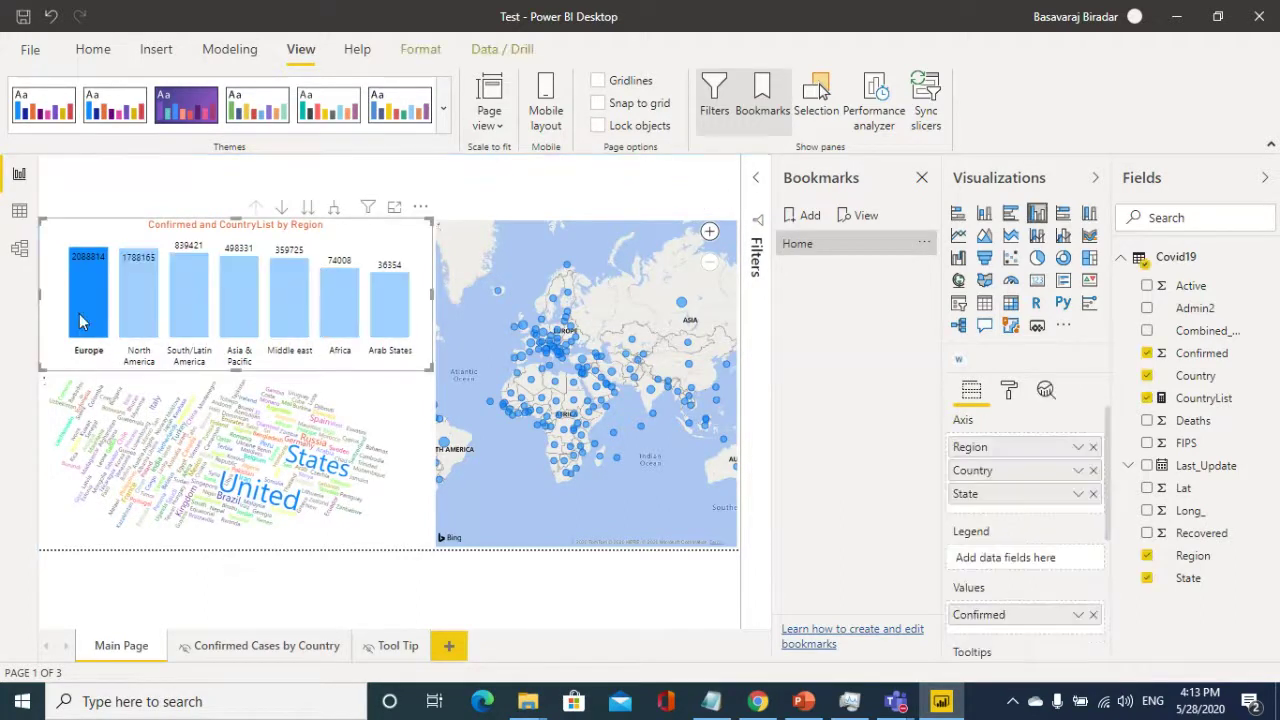
{"action": "left_click", "coordinate": [801, 218]}
{"action": "double_click", "coordinate": [815, 277]}
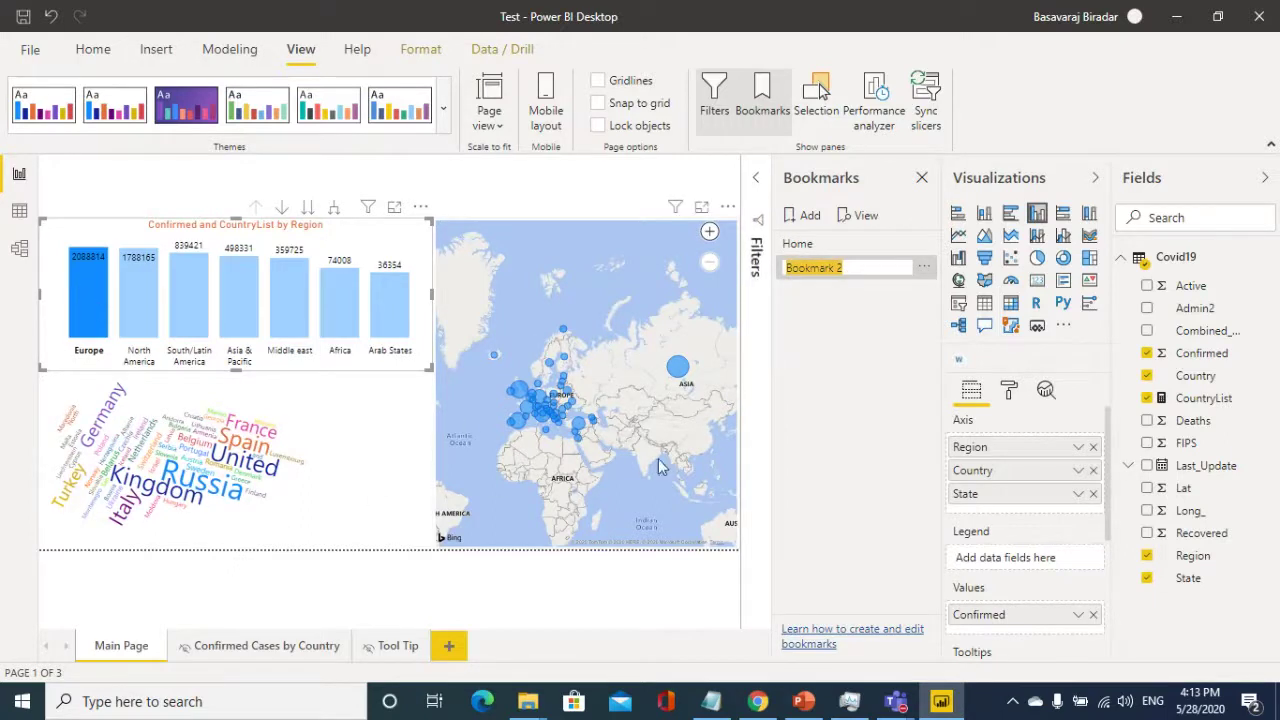
{"action": "type", "text": "Europe"}
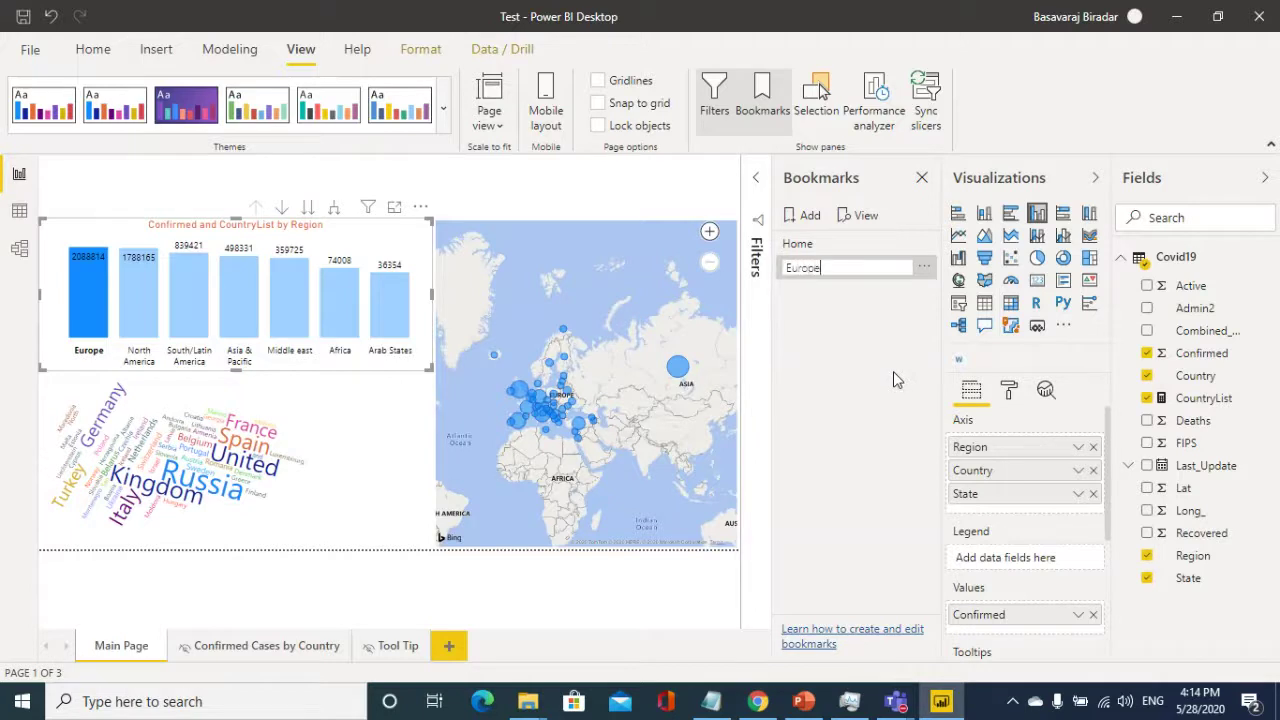
{"action": "left_click", "coordinate": [594, 189]}
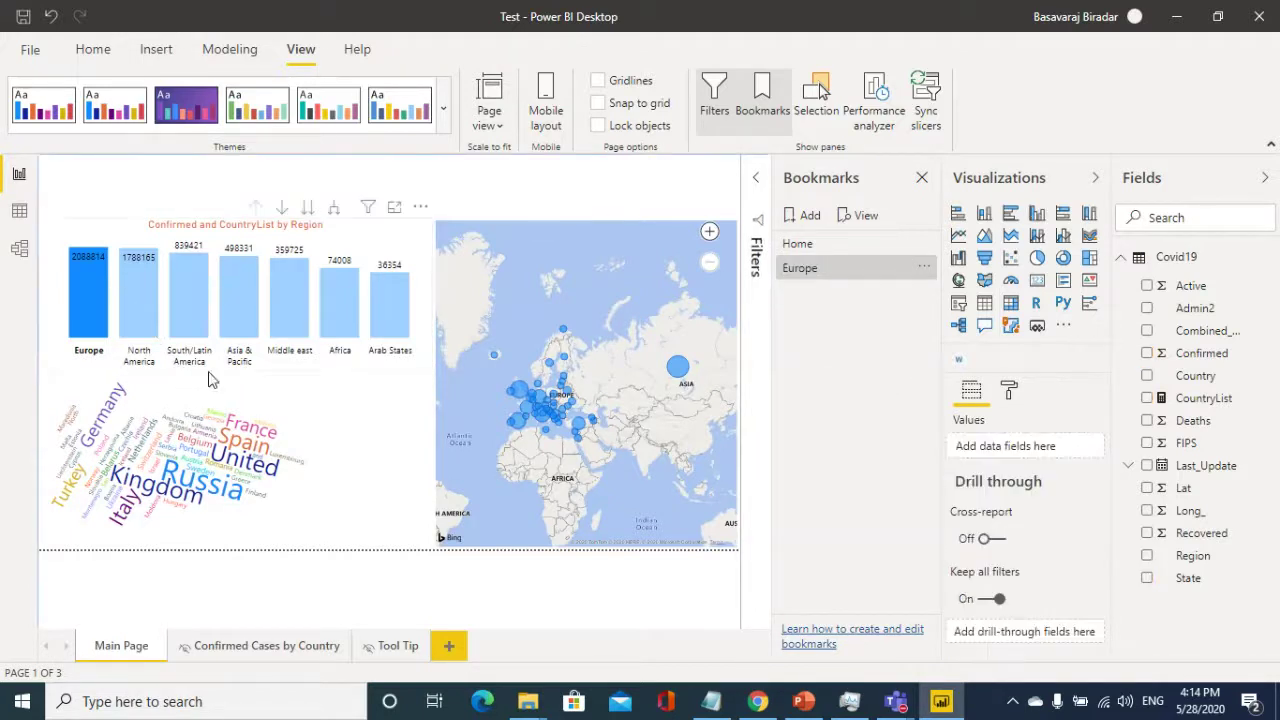
- Highlight the Asia & Pacific bar in the region chart and add a bookmark of that state named Asia
{"action": "left_click", "coordinate": [248, 305]}
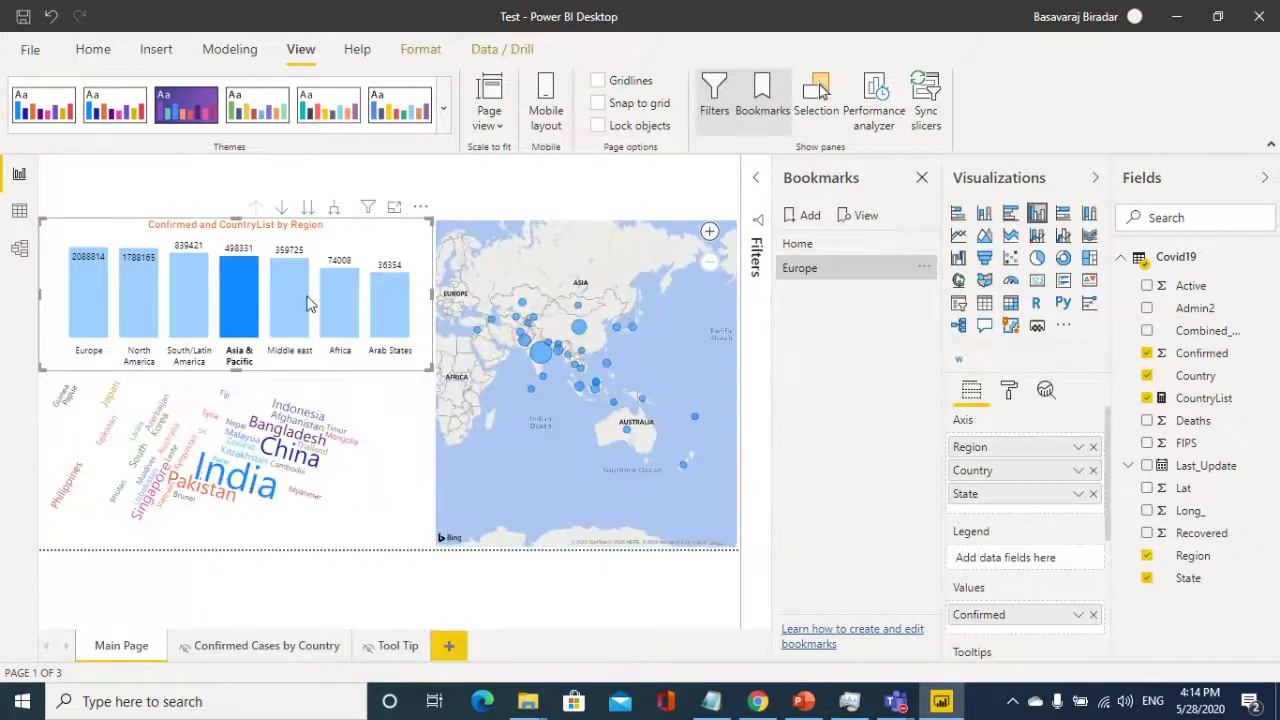
{"action": "left_click", "coordinate": [796, 217]}
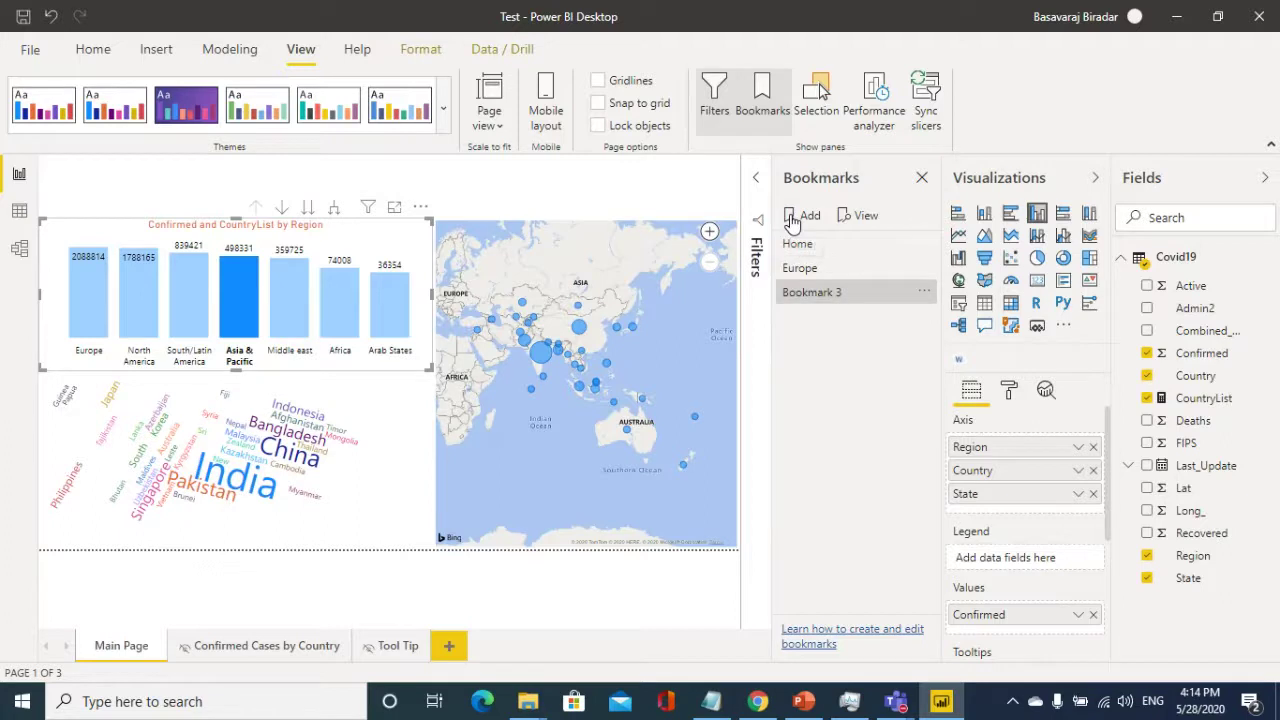
{"action": "double_click", "coordinate": [829, 293]}
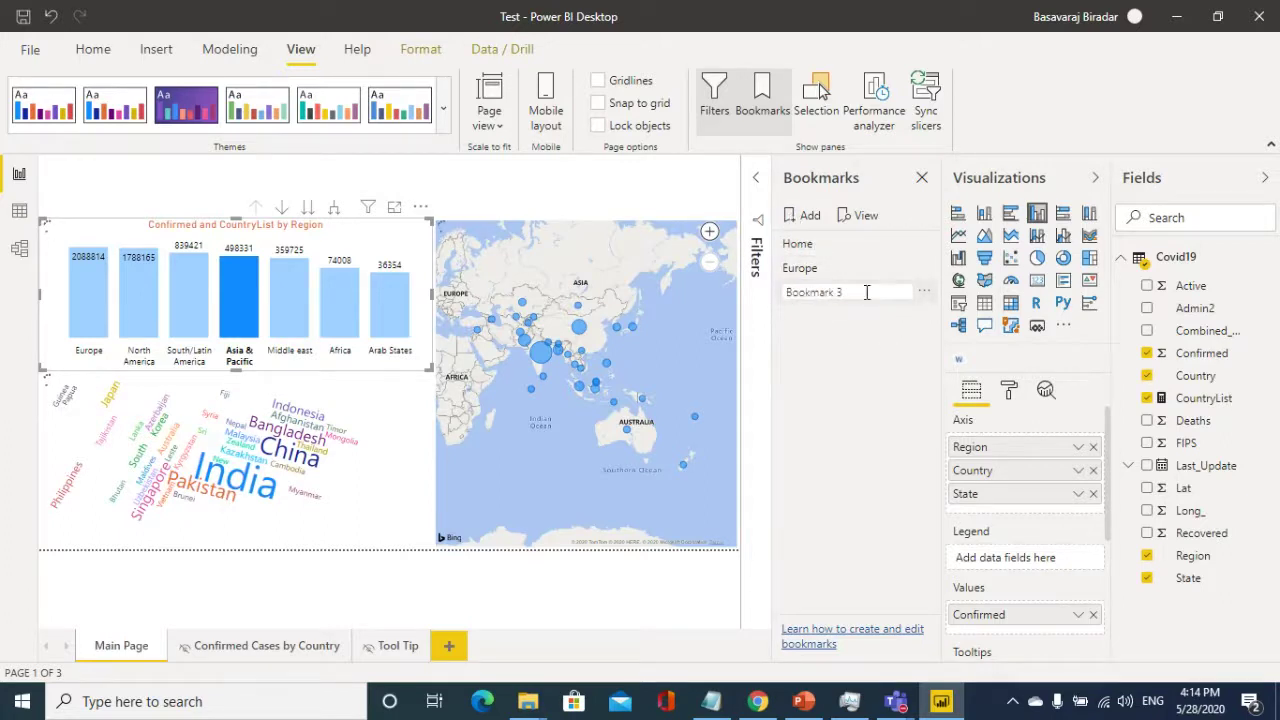
{"action": "left_click", "coordinate": [866, 292]}
{"action": "type", "text": "Asia"}
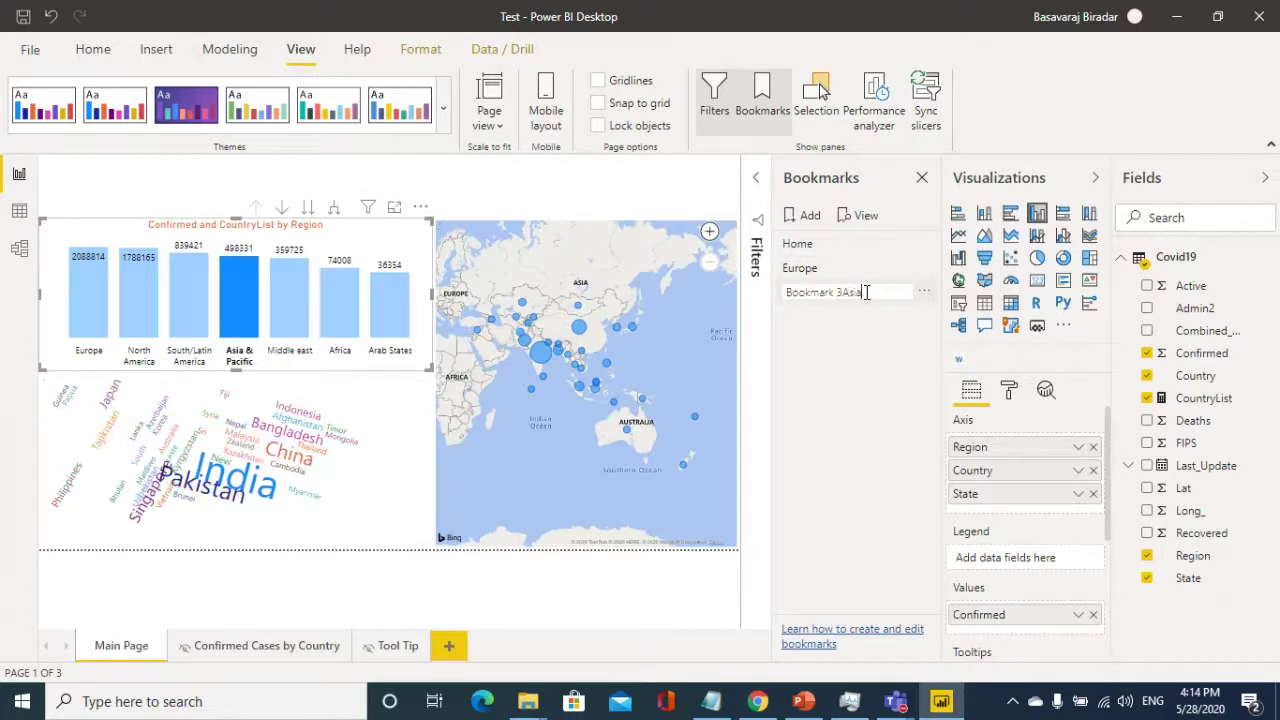
{"action": "key", "text": "ctrl+a"}
{"action": "type", "text": "Asi"}
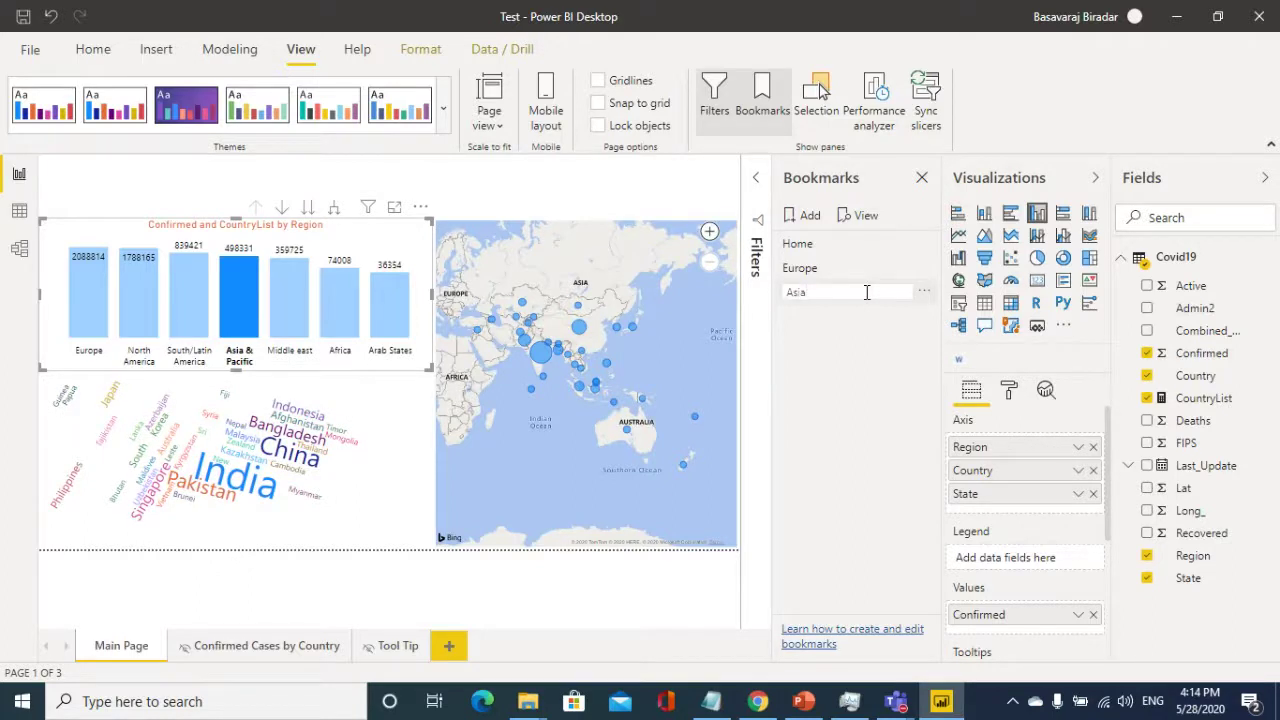
{"action": "left_click", "coordinate": [837, 438]}
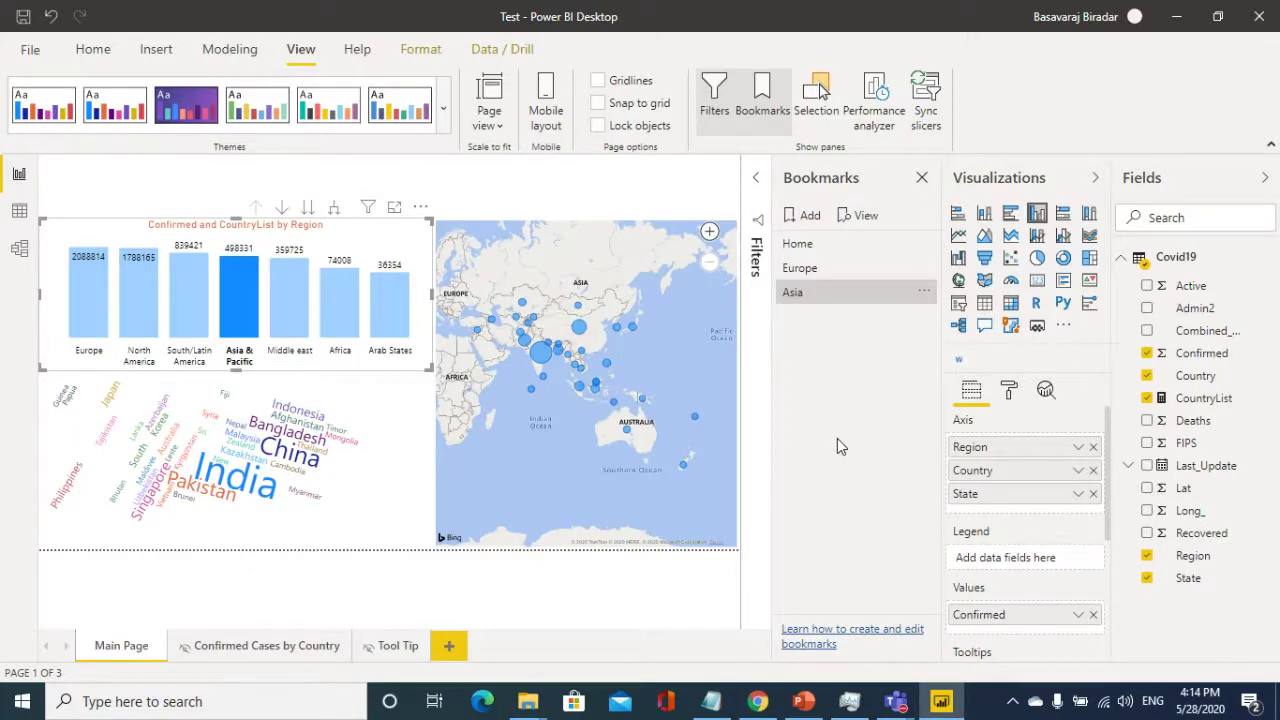
{"action": "left_click", "coordinate": [515, 187]}
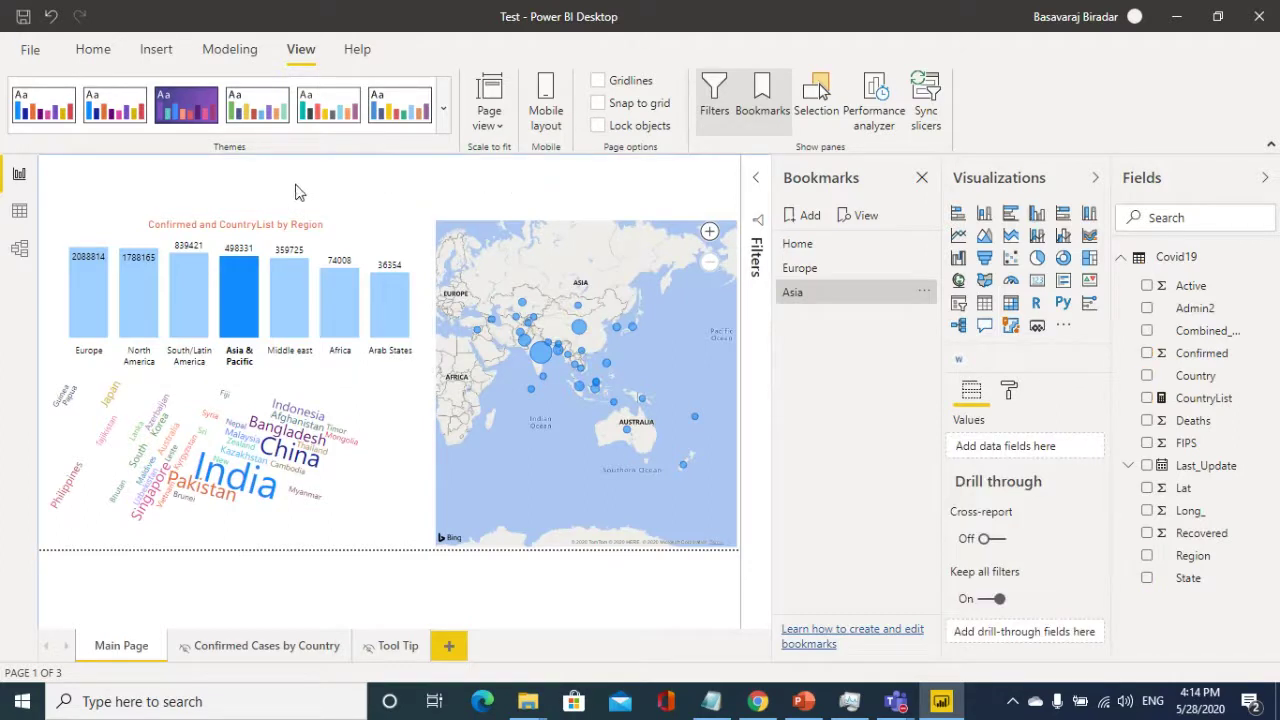
- Apply the Home, Europe and Asia bookmarks in turn to check the report view each one restores
{"action": "left_click", "coordinate": [811, 248]}
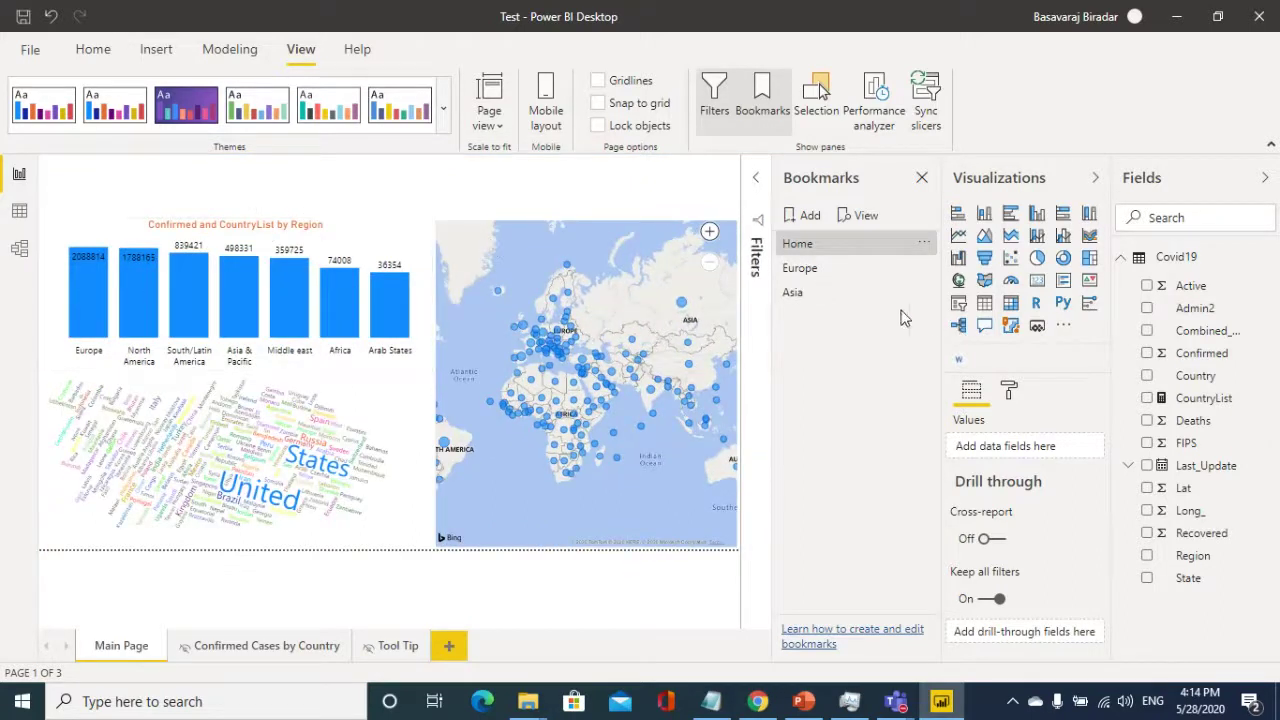
{"action": "left_click", "coordinate": [811, 270]}
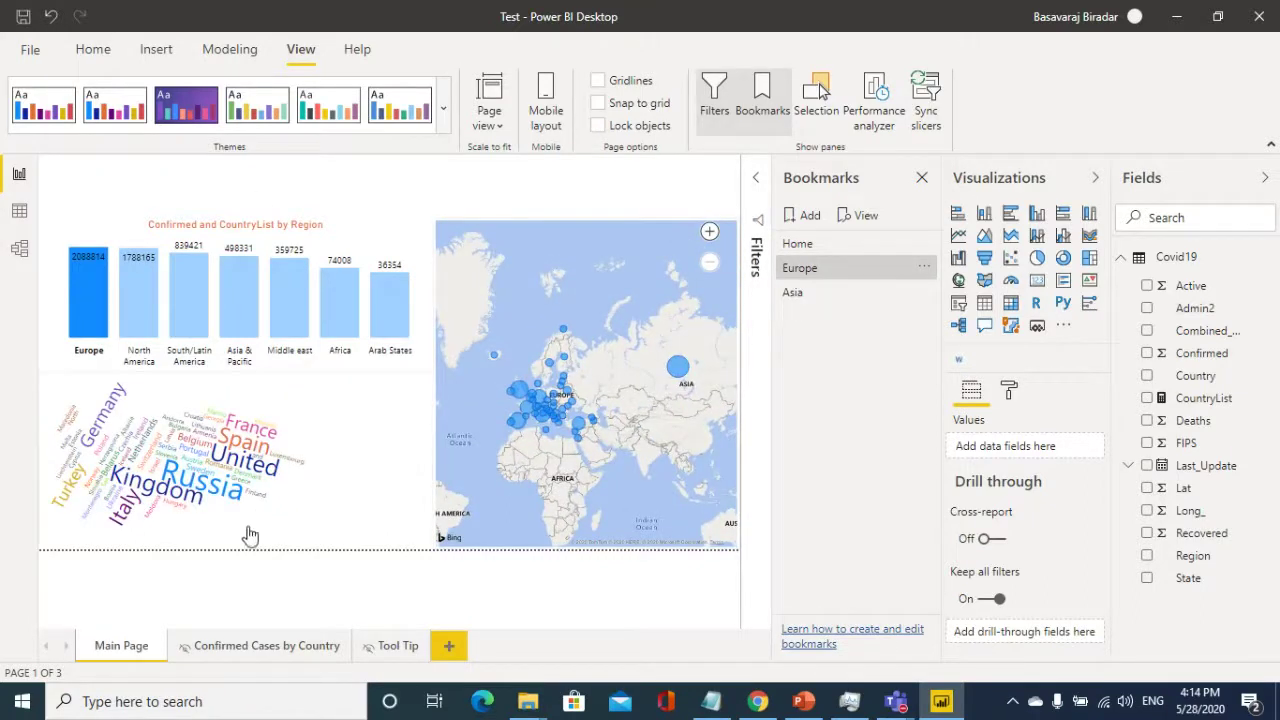
{"action": "left_click", "coordinate": [811, 296]}
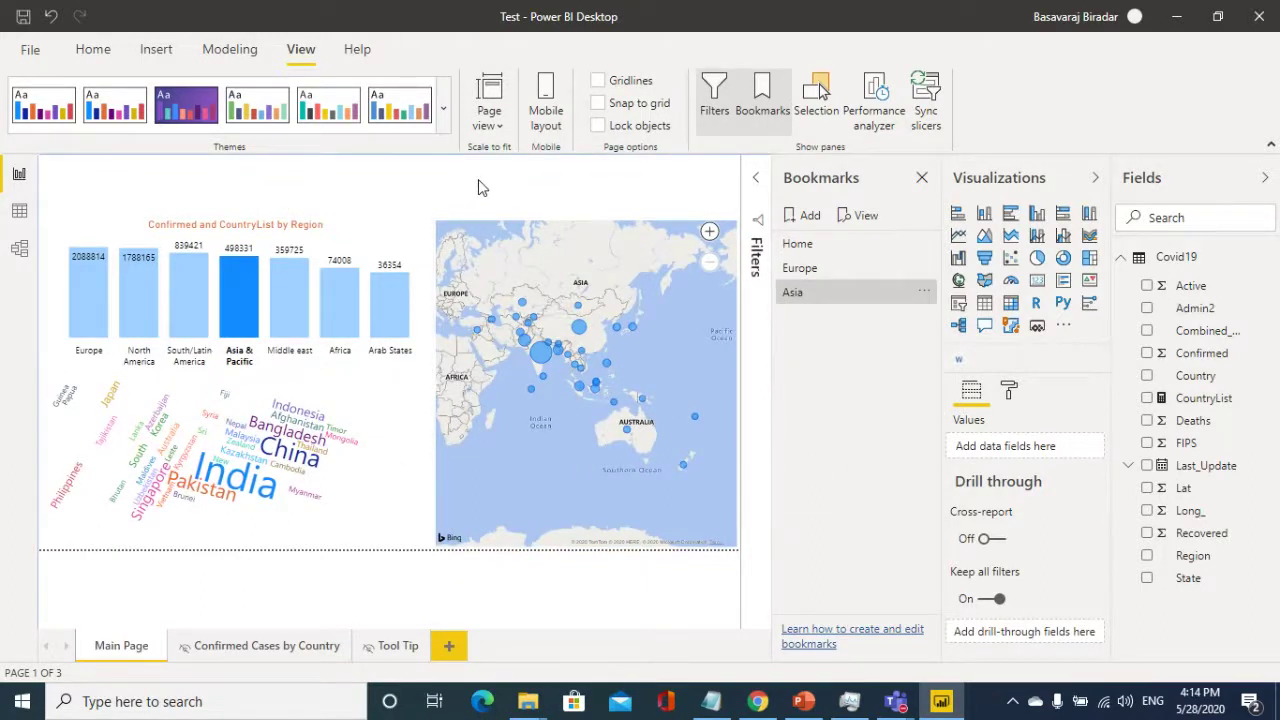
- Insert a blank button on the Main Page and place it above the region chart's title
{"action": "left_click", "coordinate": [93, 49]}
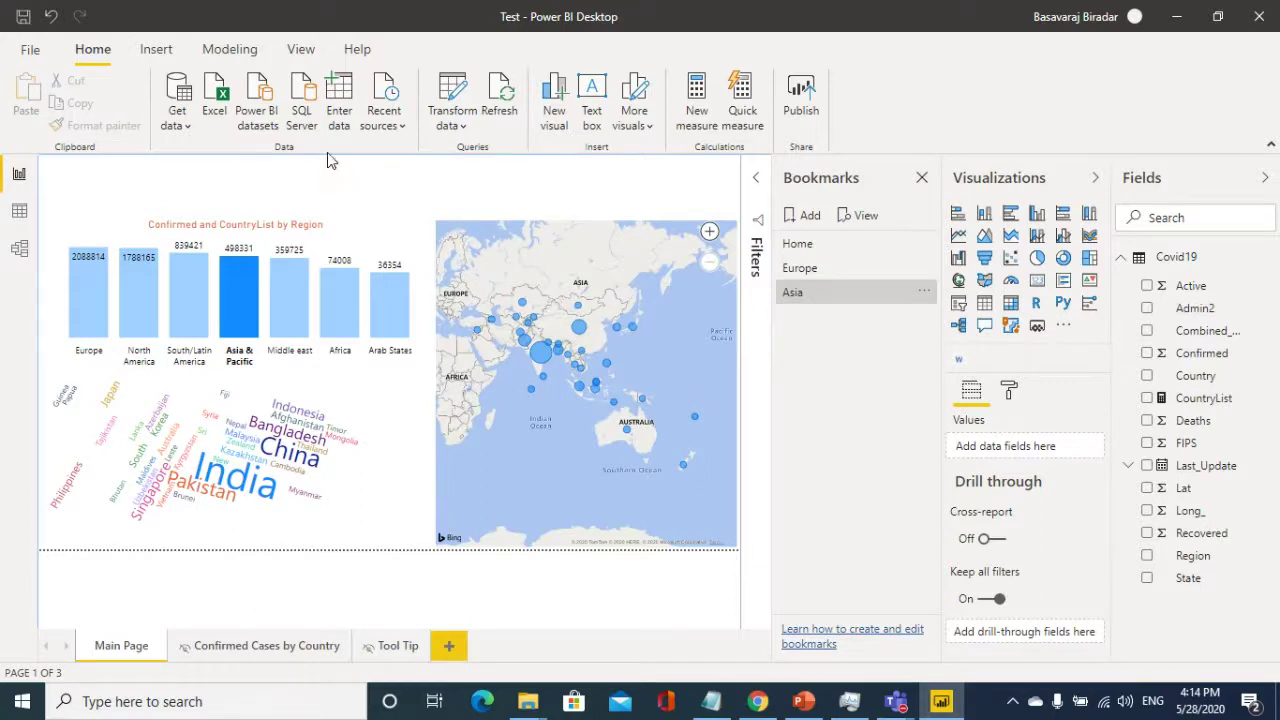
{"action": "left_click", "coordinate": [157, 50]}
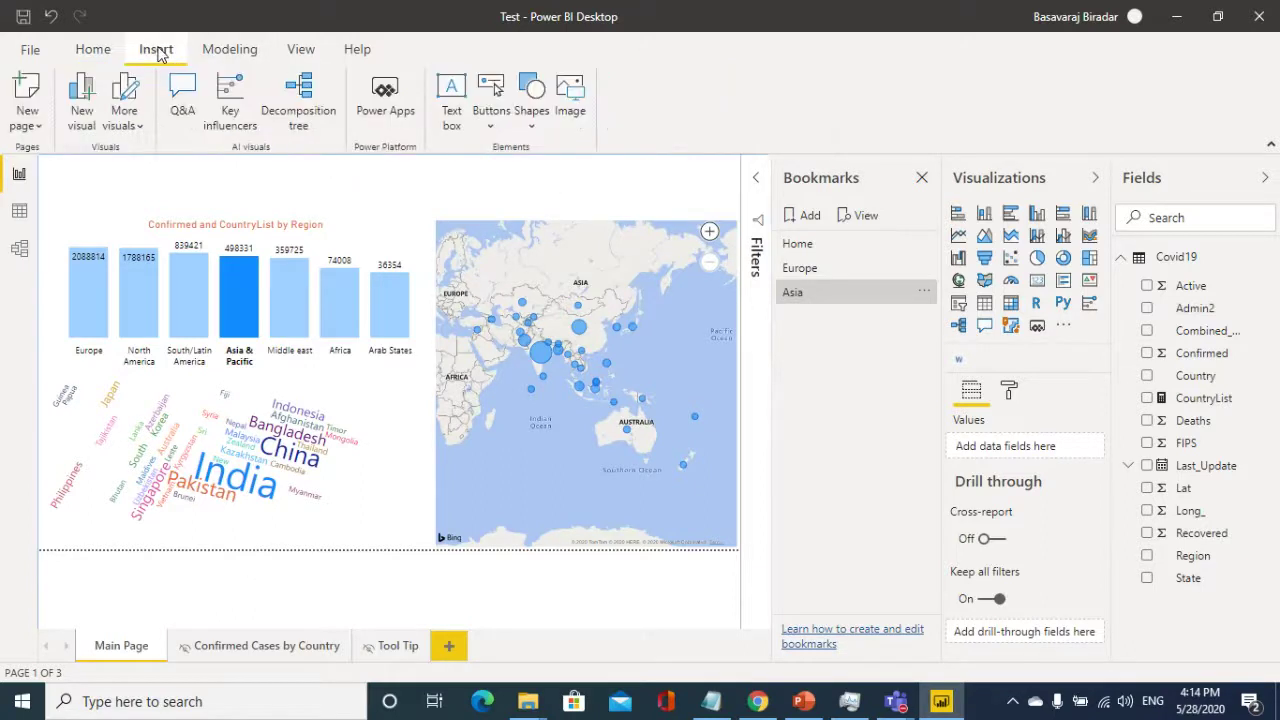
{"action": "left_click", "coordinate": [488, 128]}
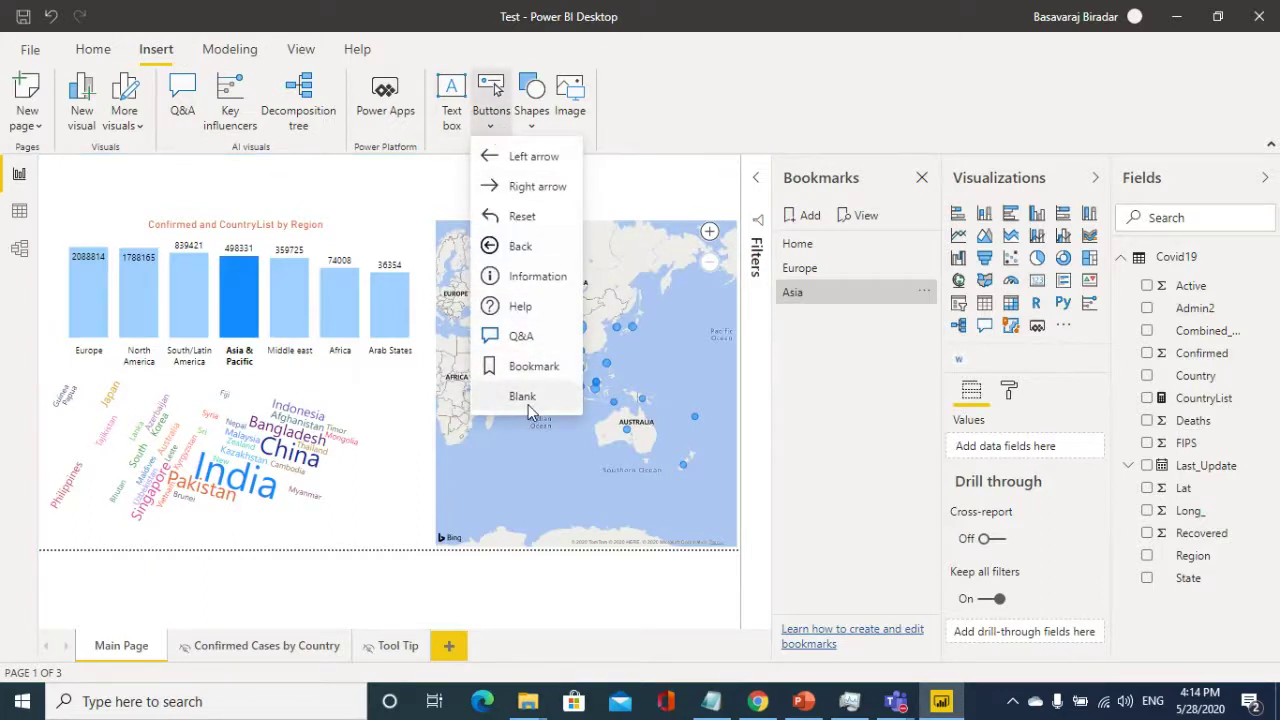
{"action": "left_click", "coordinate": [522, 397]}
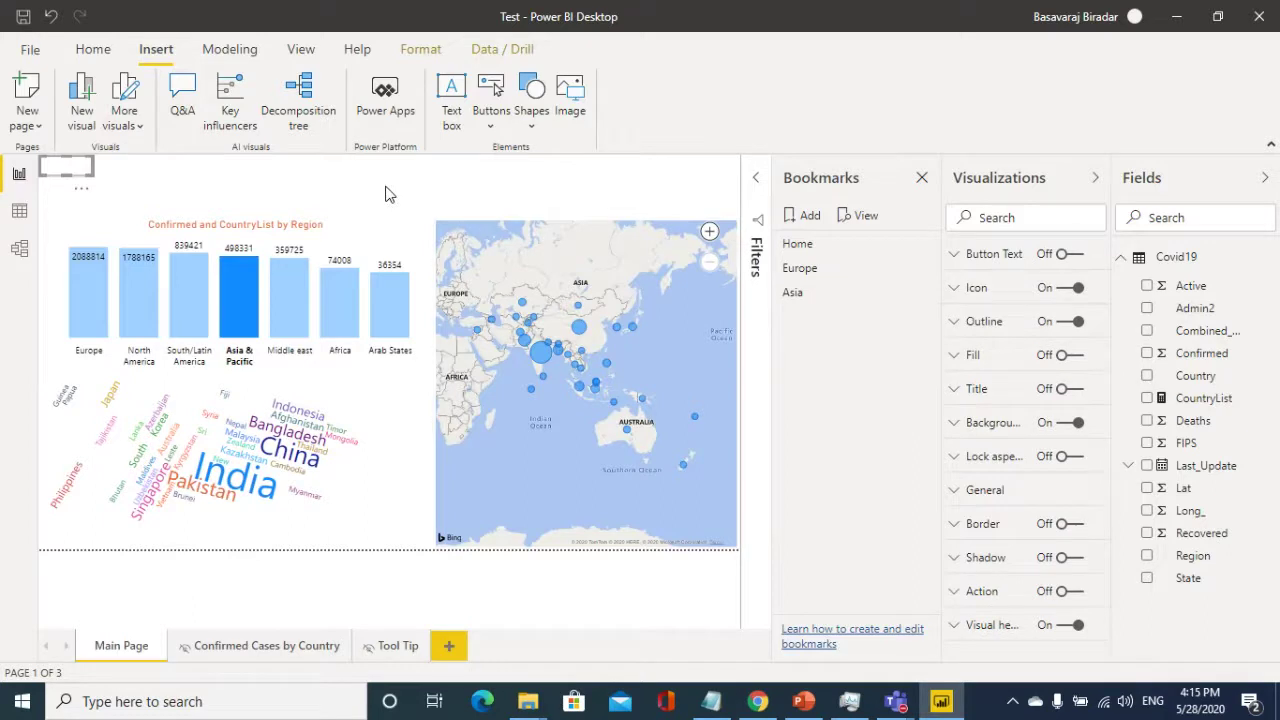
{"action": "left_click", "coordinate": [178, 200]}
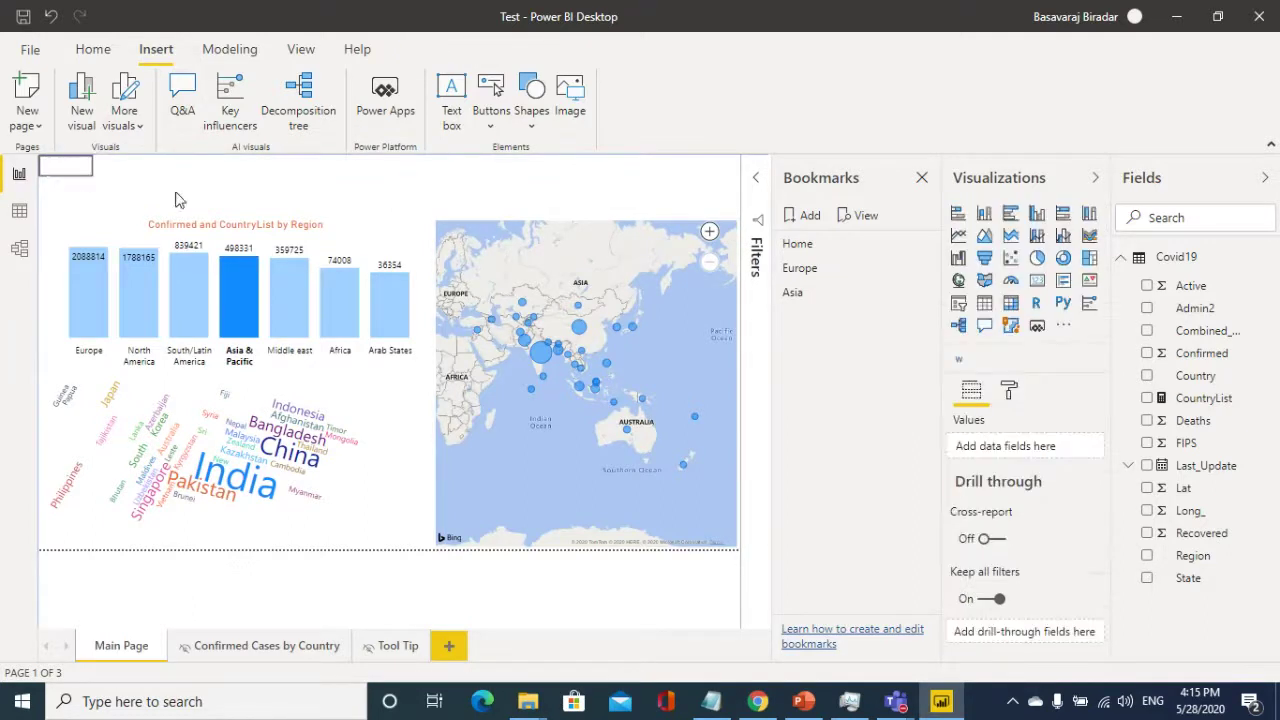
{"action": "left_click_drag", "start_coordinate": [70, 173], "coordinate": [212, 172]}
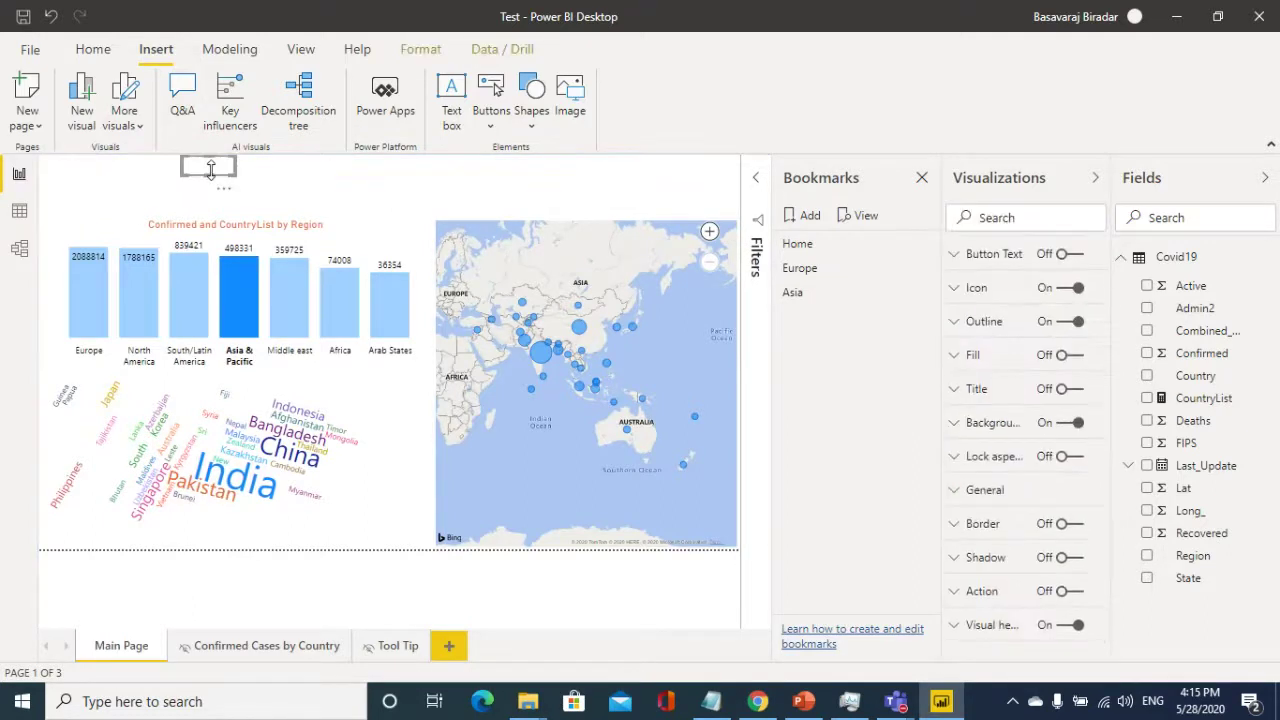
- Turn on the button's fill and set its On press fill color to the theme's bright blue
{"action": "left_click", "coordinate": [955, 358]}
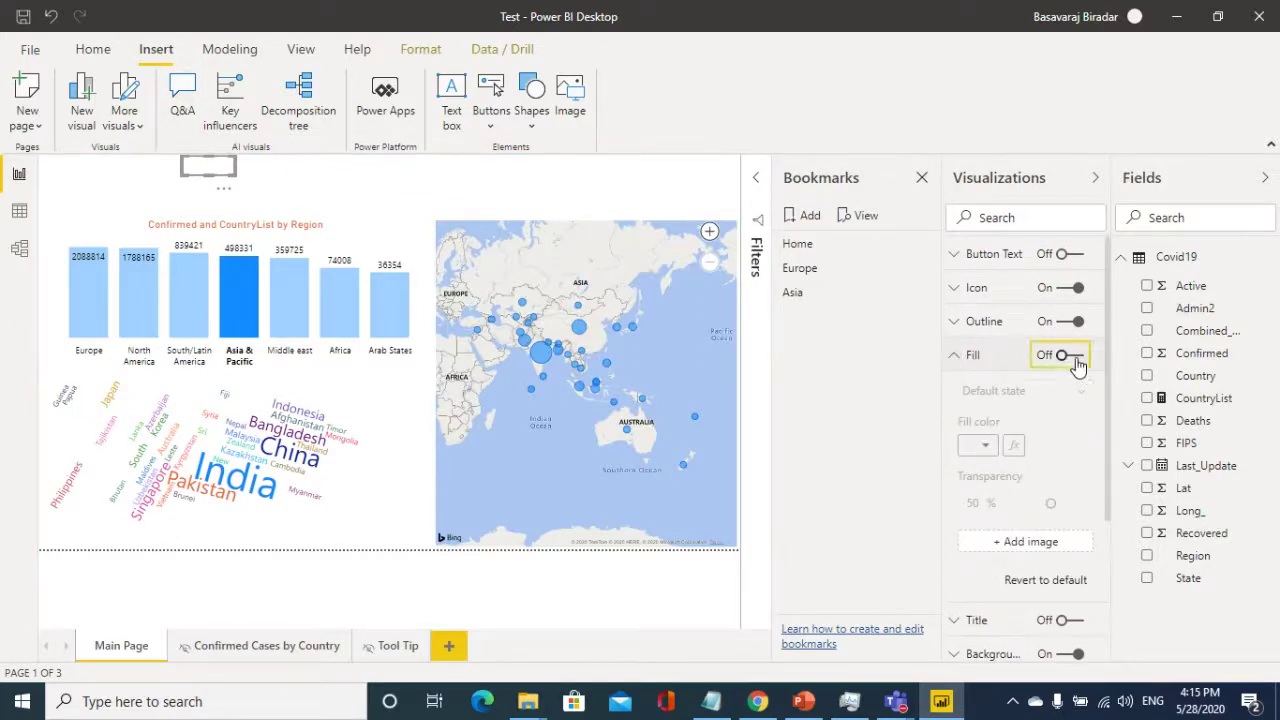
{"action": "left_click", "coordinate": [1078, 358]}
{"action": "left_click", "coordinate": [1012, 392]}
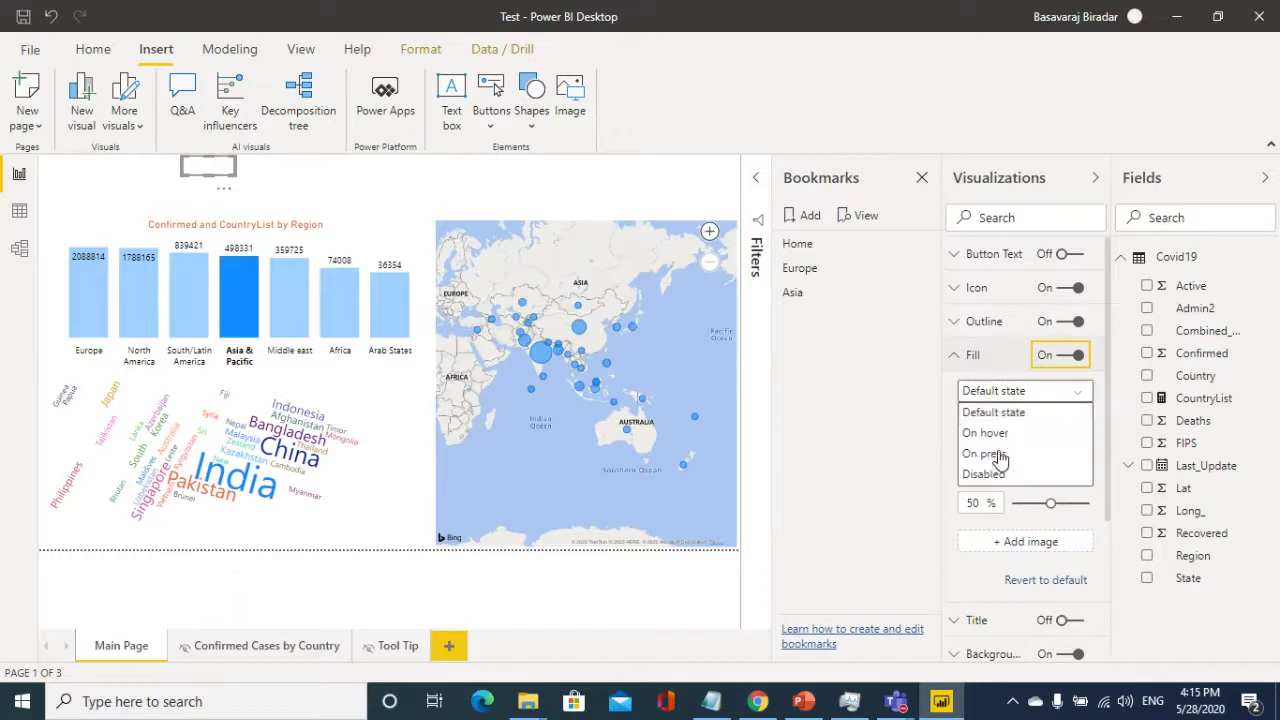
{"action": "left_click", "coordinate": [998, 456]}
{"action": "left_click", "coordinate": [987, 445]}
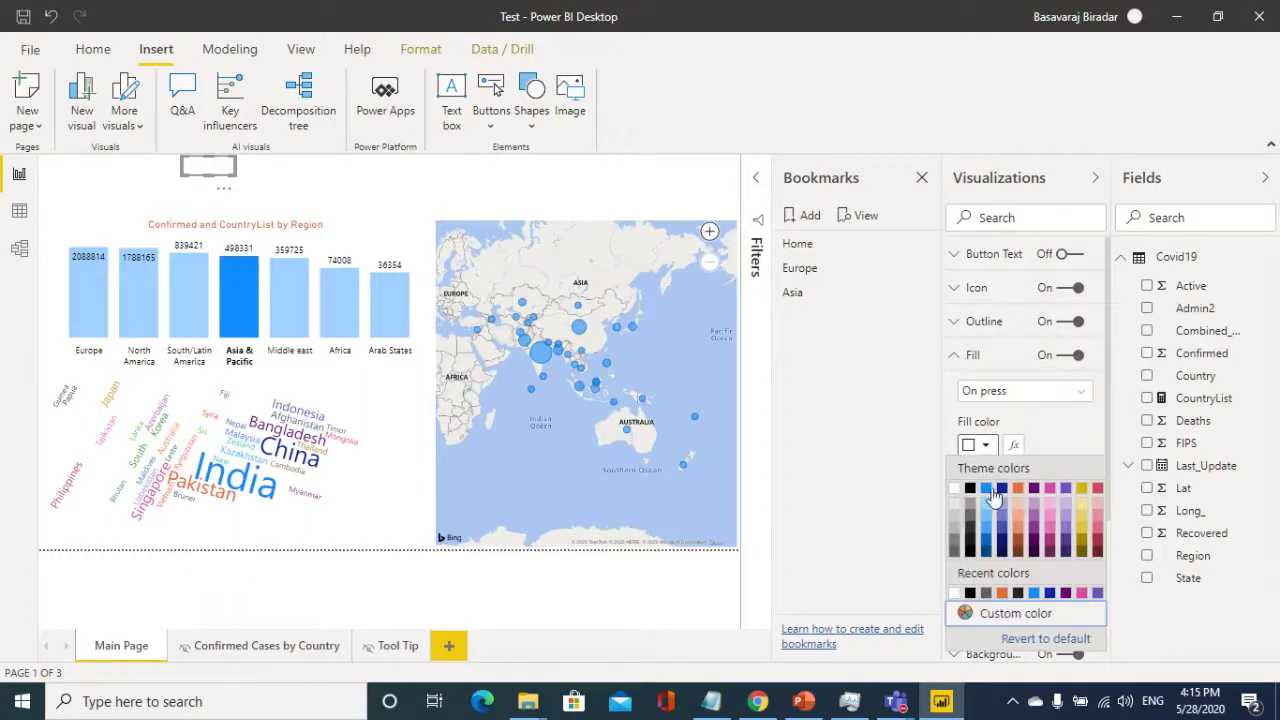
{"action": "left_click", "coordinate": [987, 489]}
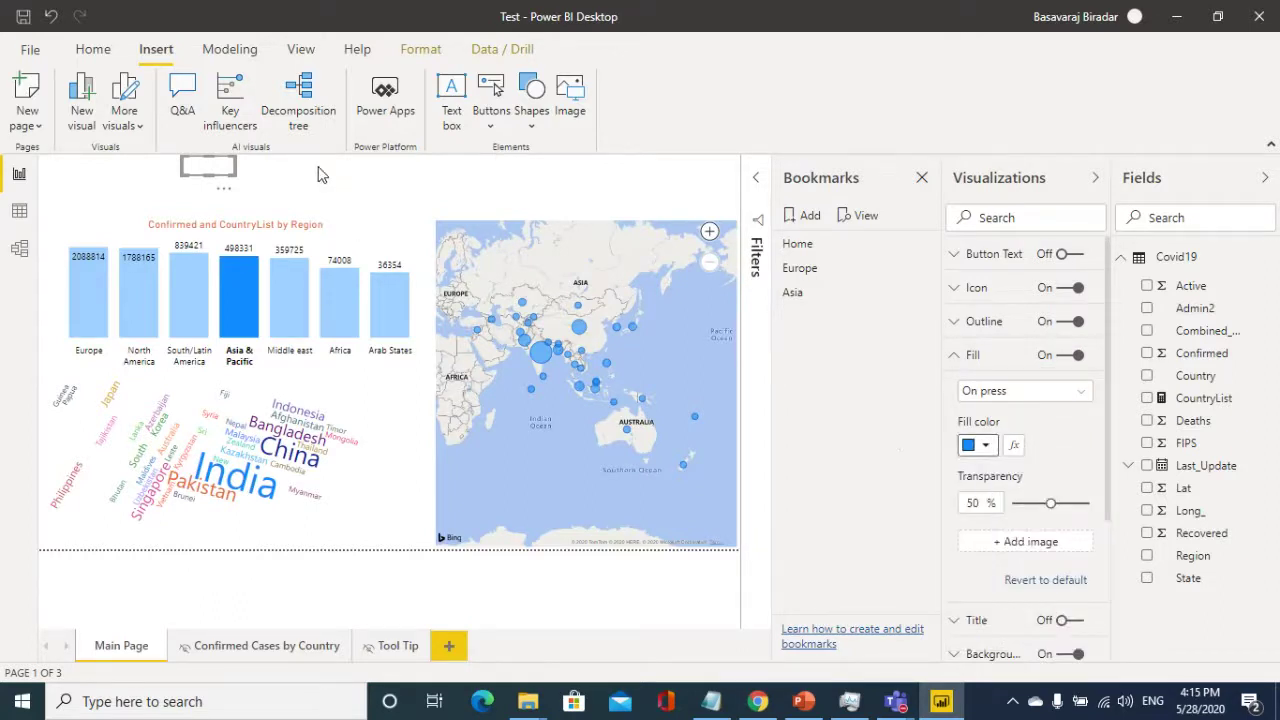
- Duplicate the blank button twice and line up the copies beside it in a row of three
{"action": "left_click", "coordinate": [211, 177]}
{"action": "left_click", "coordinate": [211, 168]}
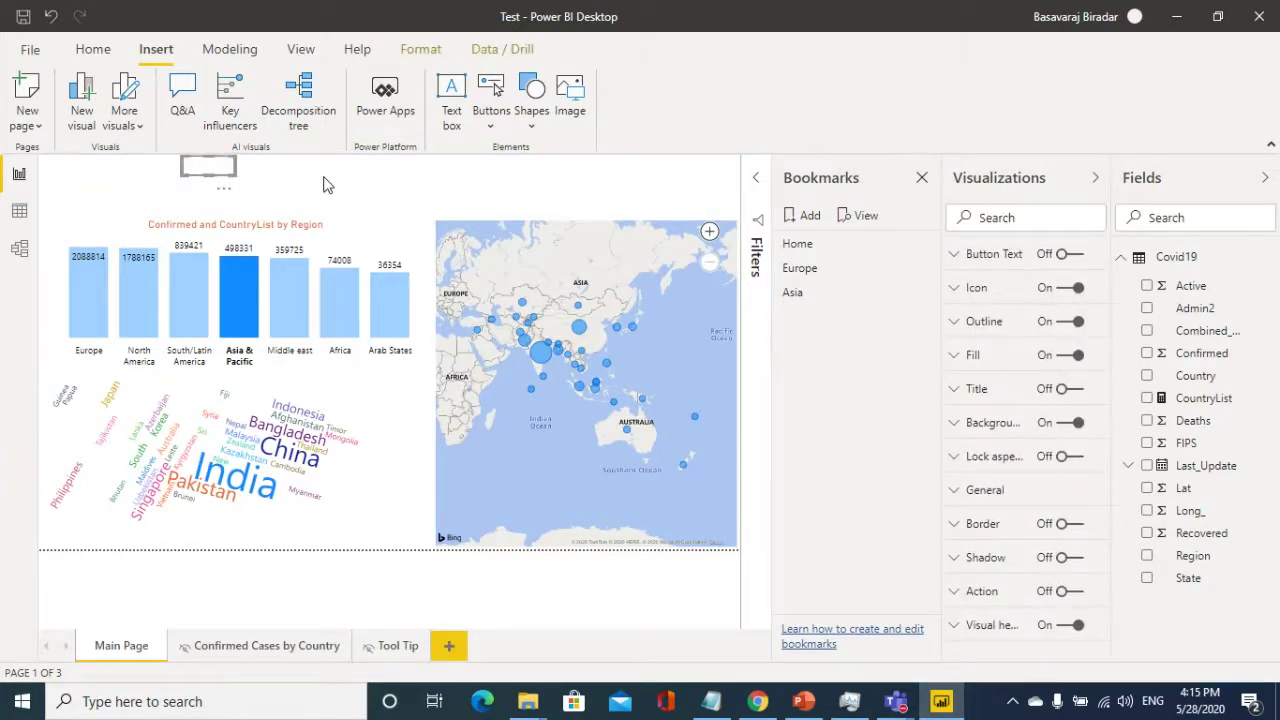
{"action": "key", "text": "ctrl+c"}
{"action": "key", "text": "ctrl+v"}
{"action": "left_click_drag", "start_coordinate": [225, 168], "coordinate": [277, 171]}
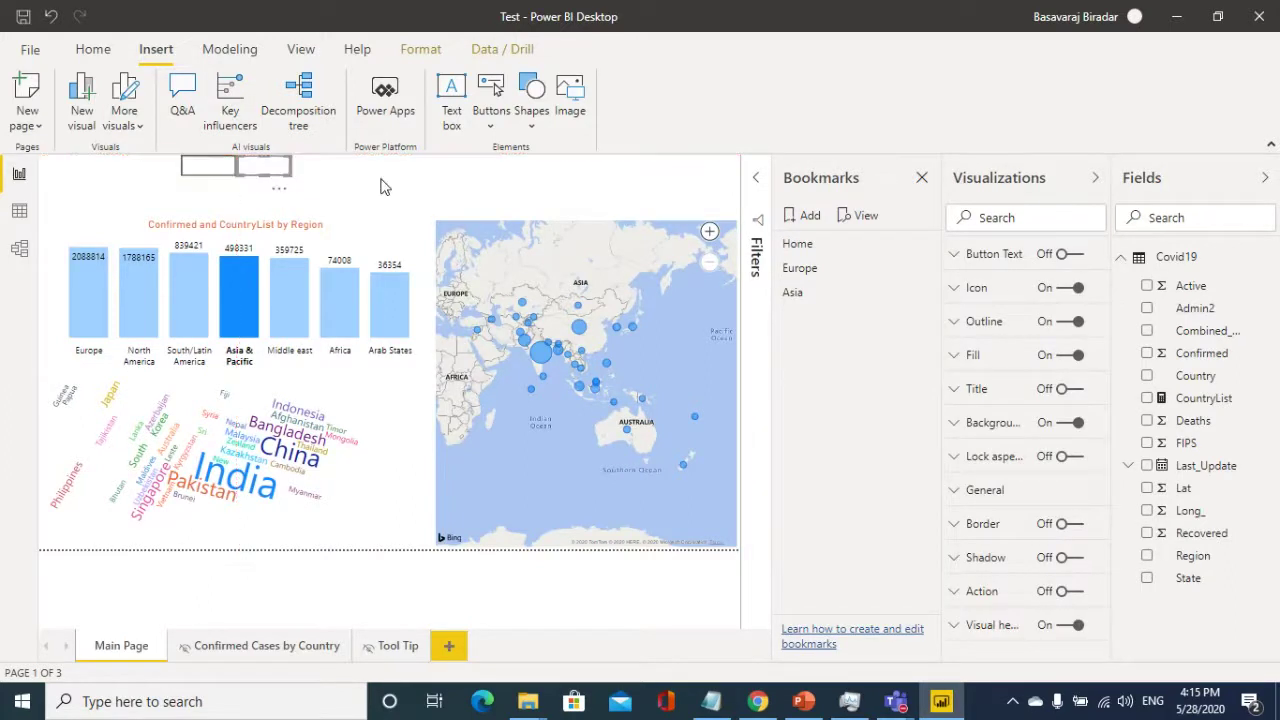
{"action": "key", "text": "ctrl+v"}
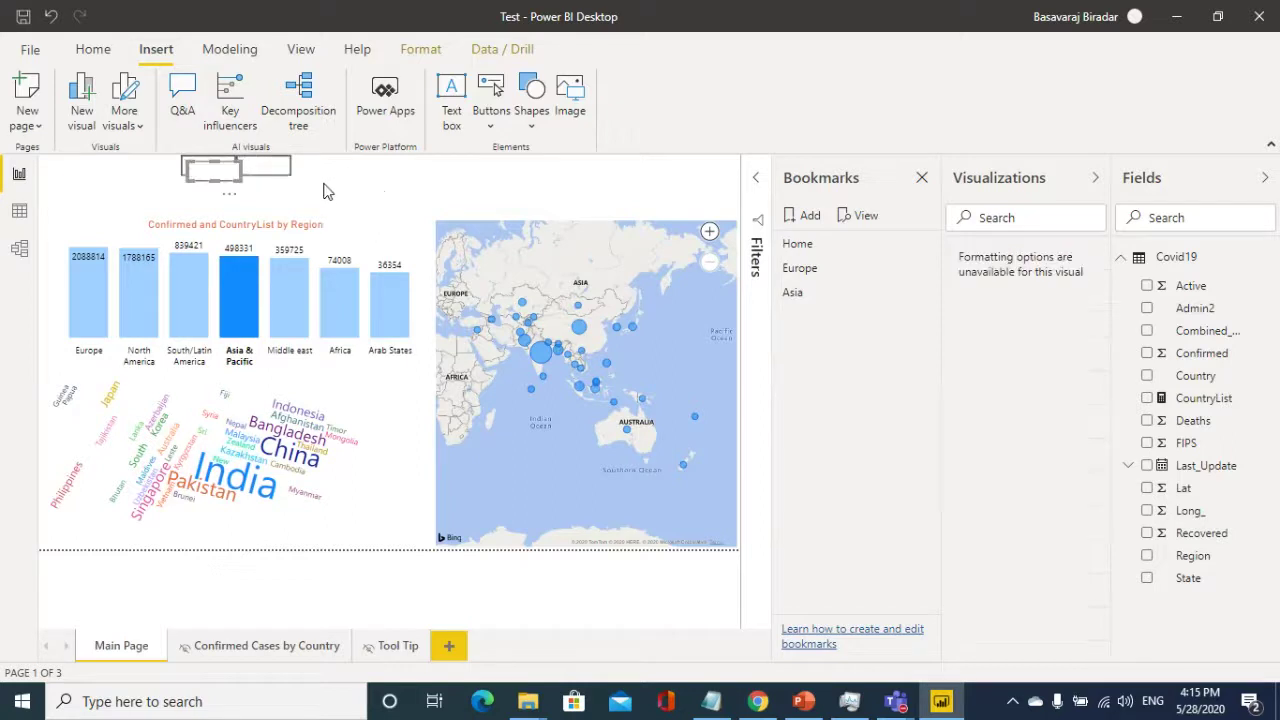
{"action": "left_click_drag", "start_coordinate": [277, 171], "coordinate": [322, 168]}
- Turn on button text for the first button in the row and set its default-state text to Home
{"action": "left_click", "coordinate": [228, 174]}
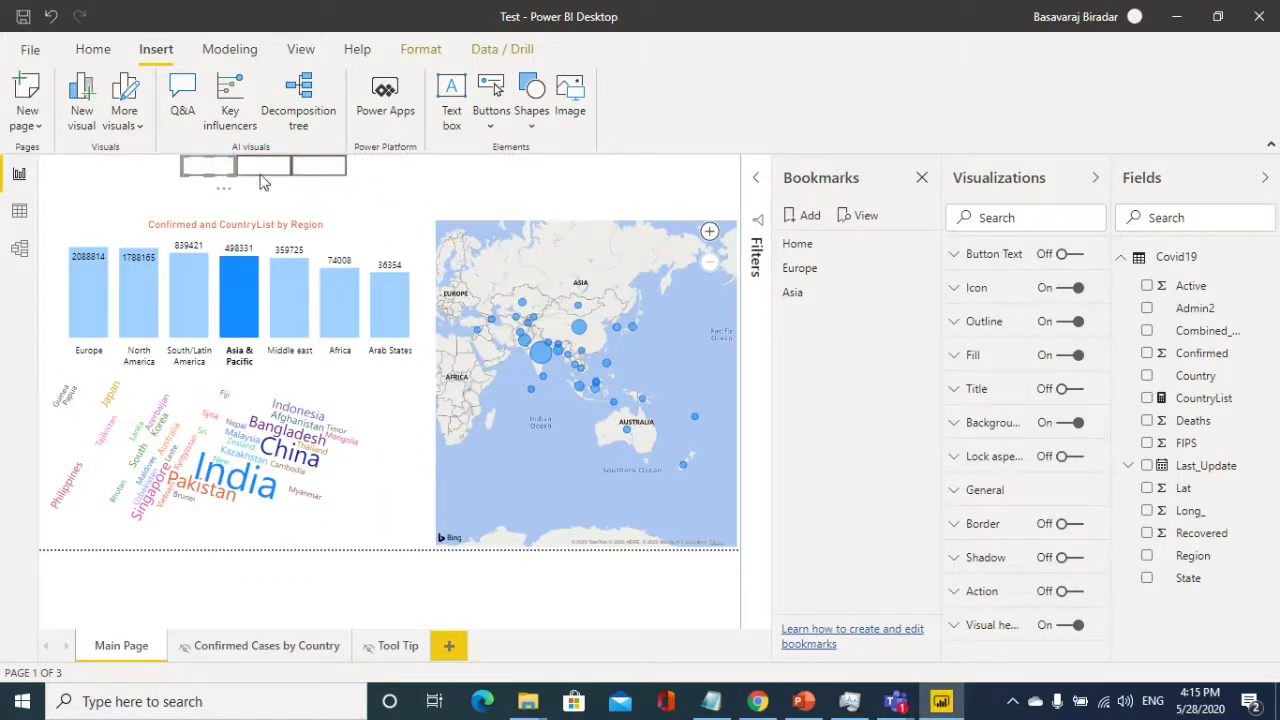
{"action": "left_click", "coordinate": [1072, 256]}
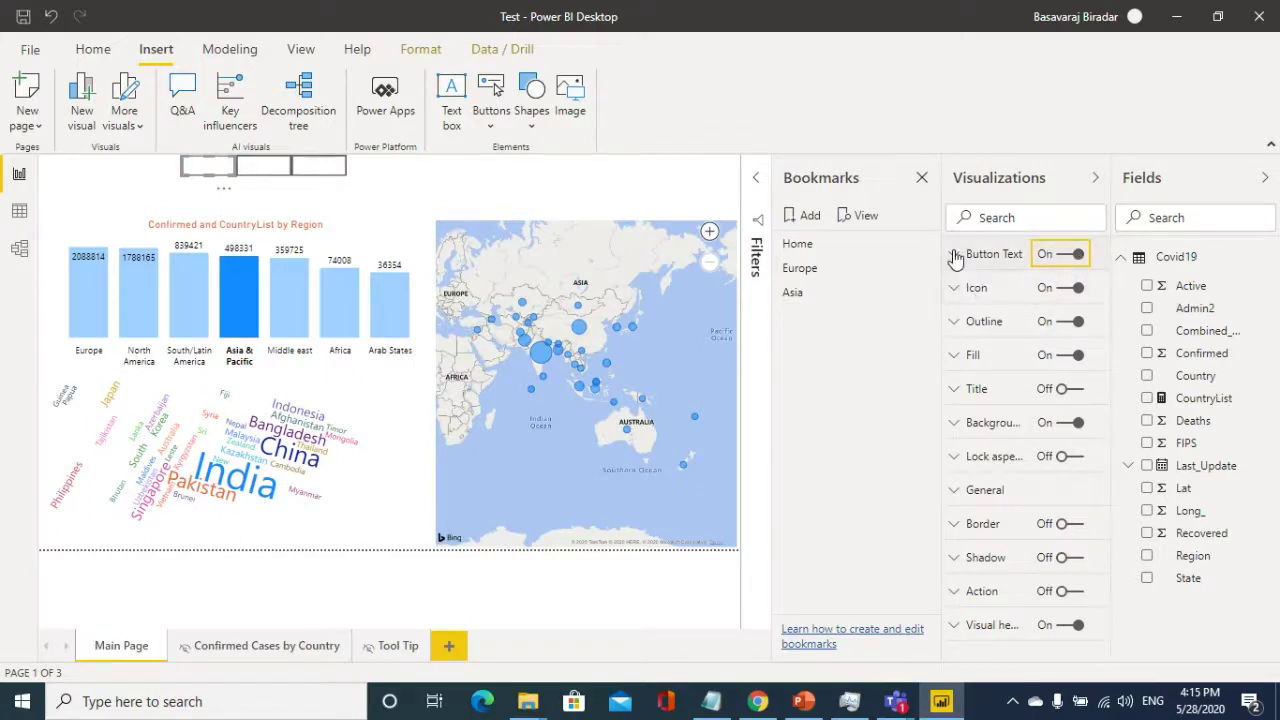
{"action": "left_click", "coordinate": [1003, 291]}
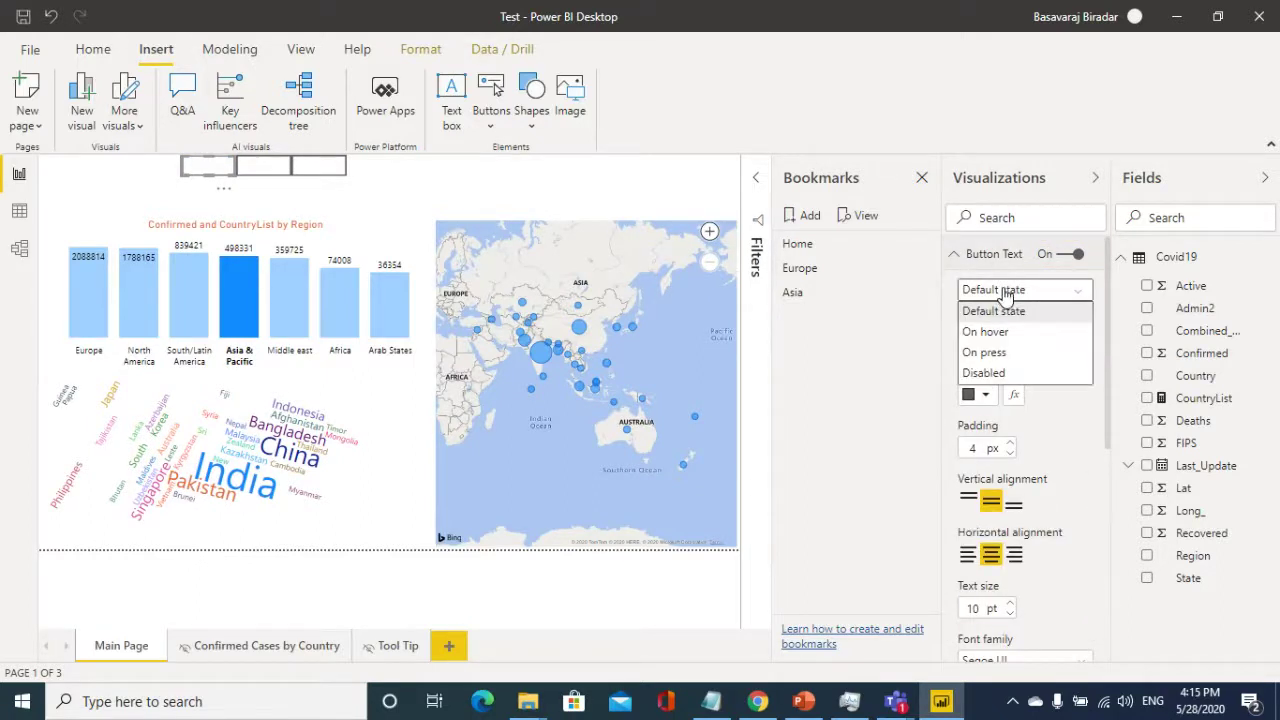
{"action": "left_click", "coordinate": [1005, 293]}
{"action": "left_click", "coordinate": [993, 341]}
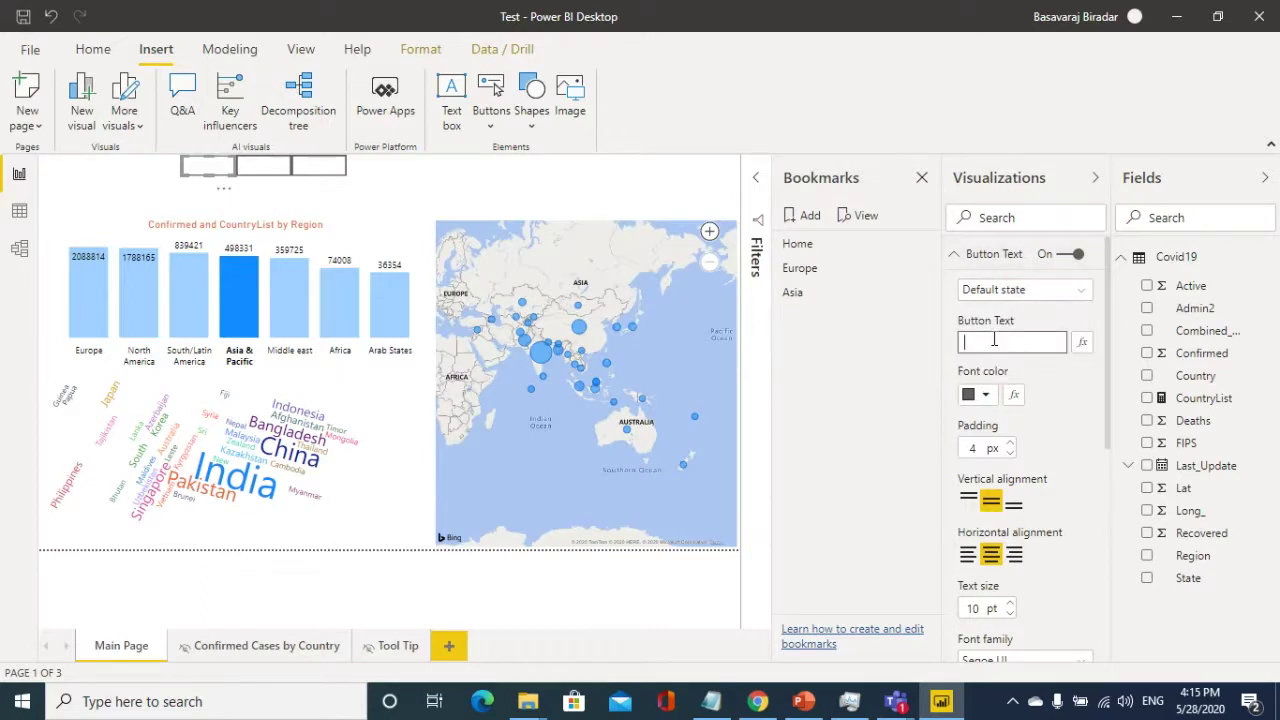
{"action": "type", "text": "Home"}
- Turn on button text for the middle button and set its default-state text to Europe
{"action": "left_click", "coordinate": [1070, 254]}
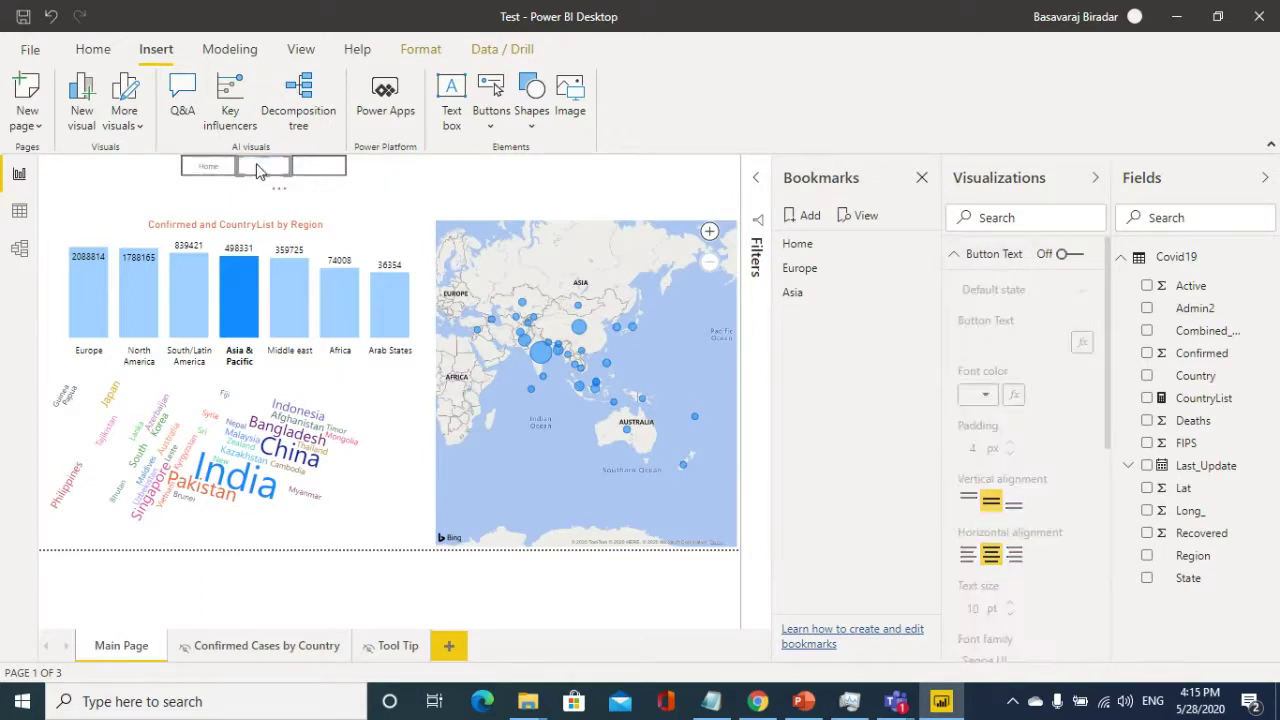
{"action": "left_click", "coordinate": [1068, 254]}
{"action": "left_click", "coordinate": [1000, 338]}
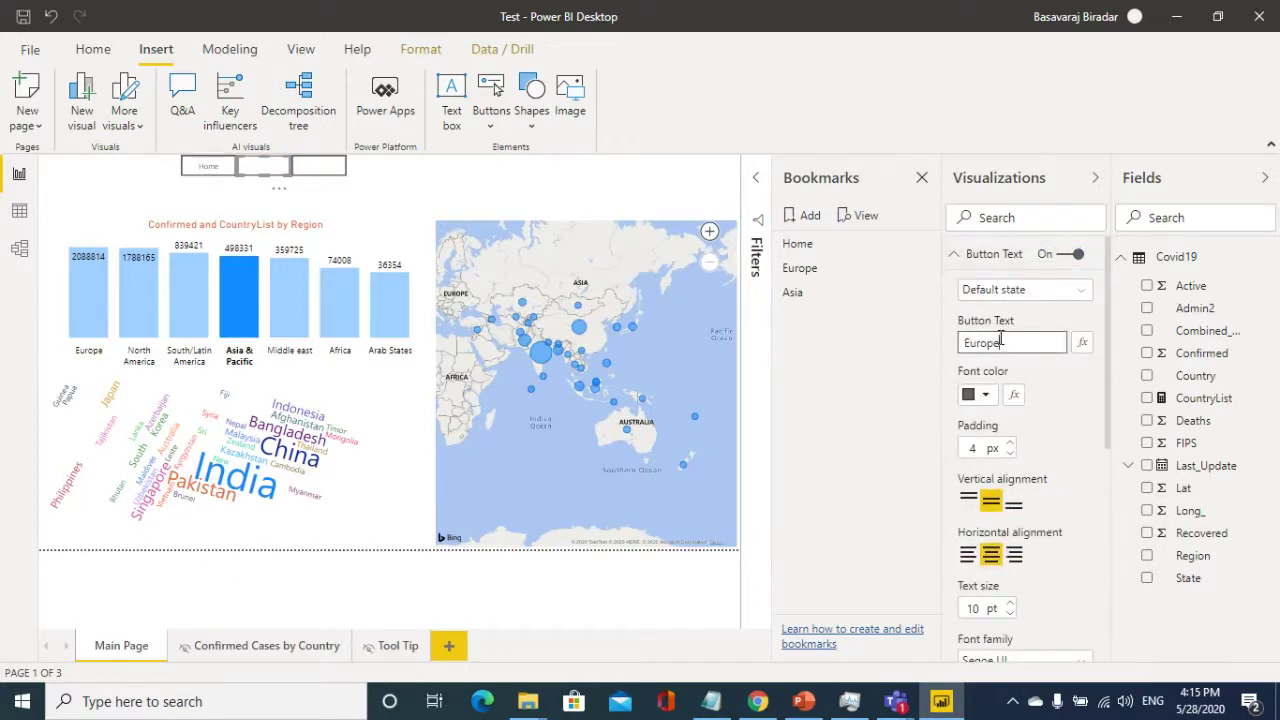
- Turn on button text for the last button in the row and set its default-state text to Asia
{"action": "left_click", "coordinate": [320, 165]}
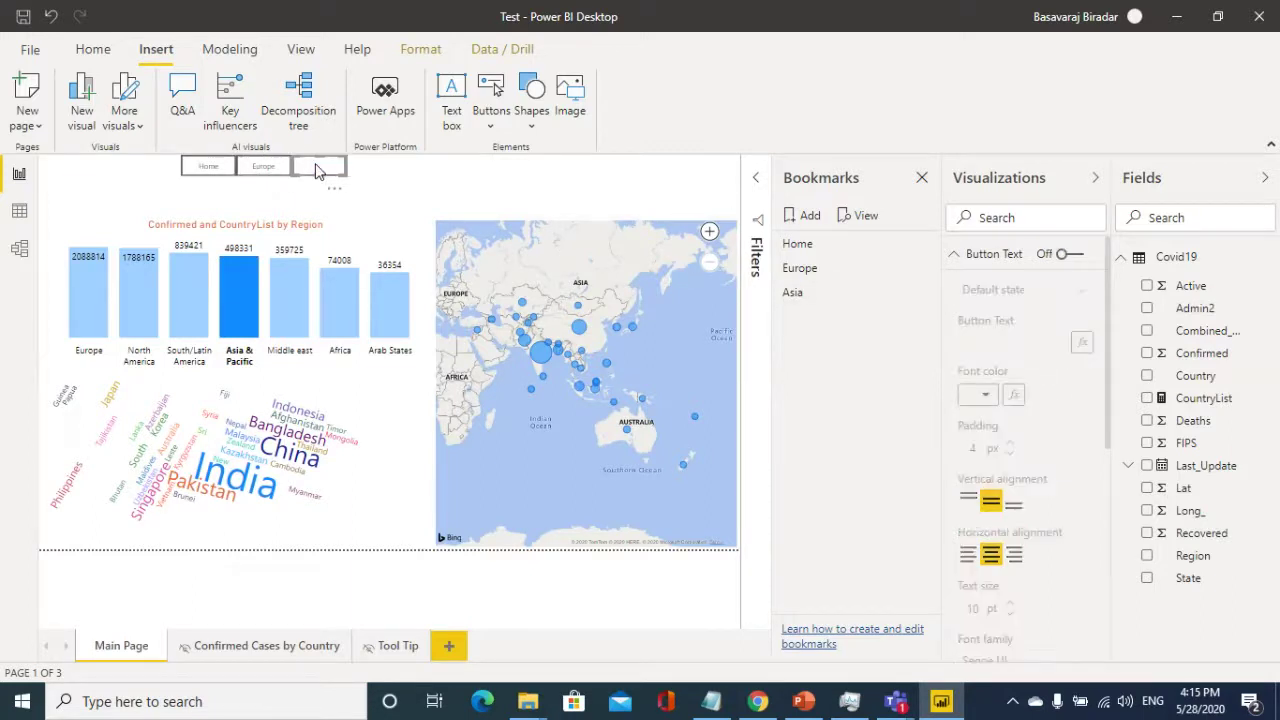
{"action": "left_click", "coordinate": [1068, 254]}
{"action": "left_click", "coordinate": [984, 349]}
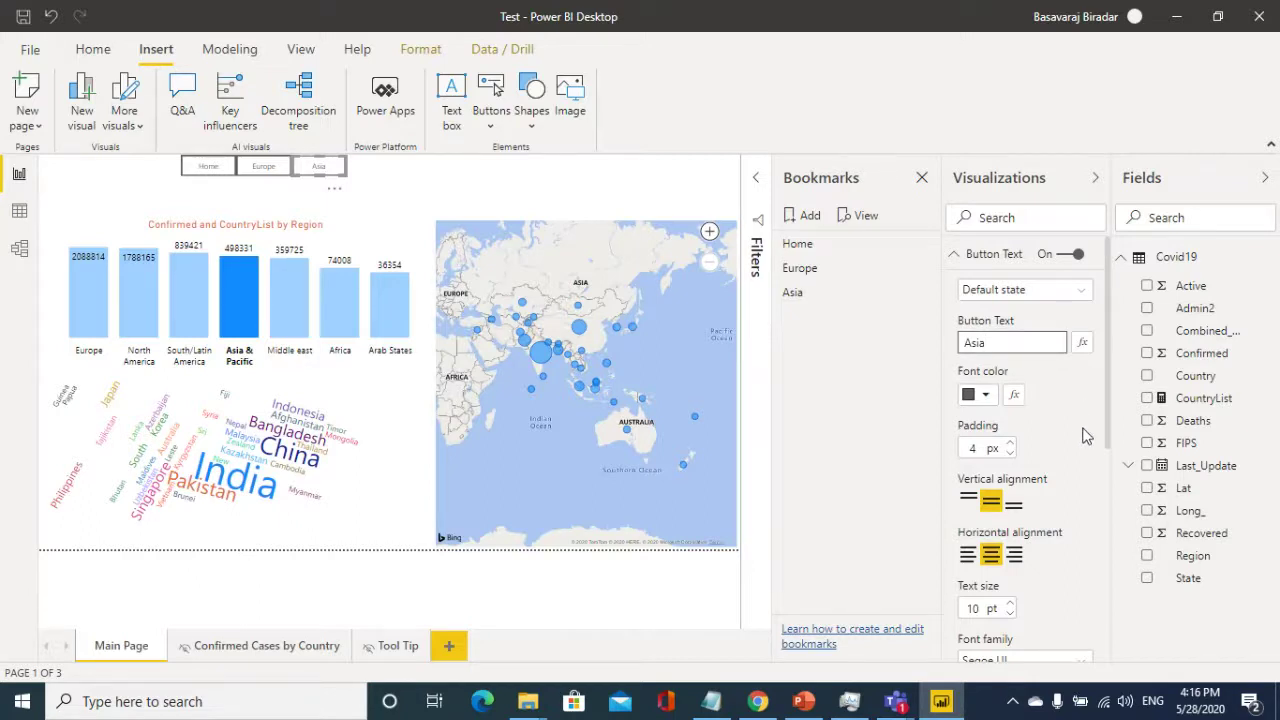
{"action": "left_click", "coordinate": [1084, 436]}
- Turn on the Home button's action, with type Bookmark and the Home bookmark as its target
{"action": "left_click", "coordinate": [202, 166]}
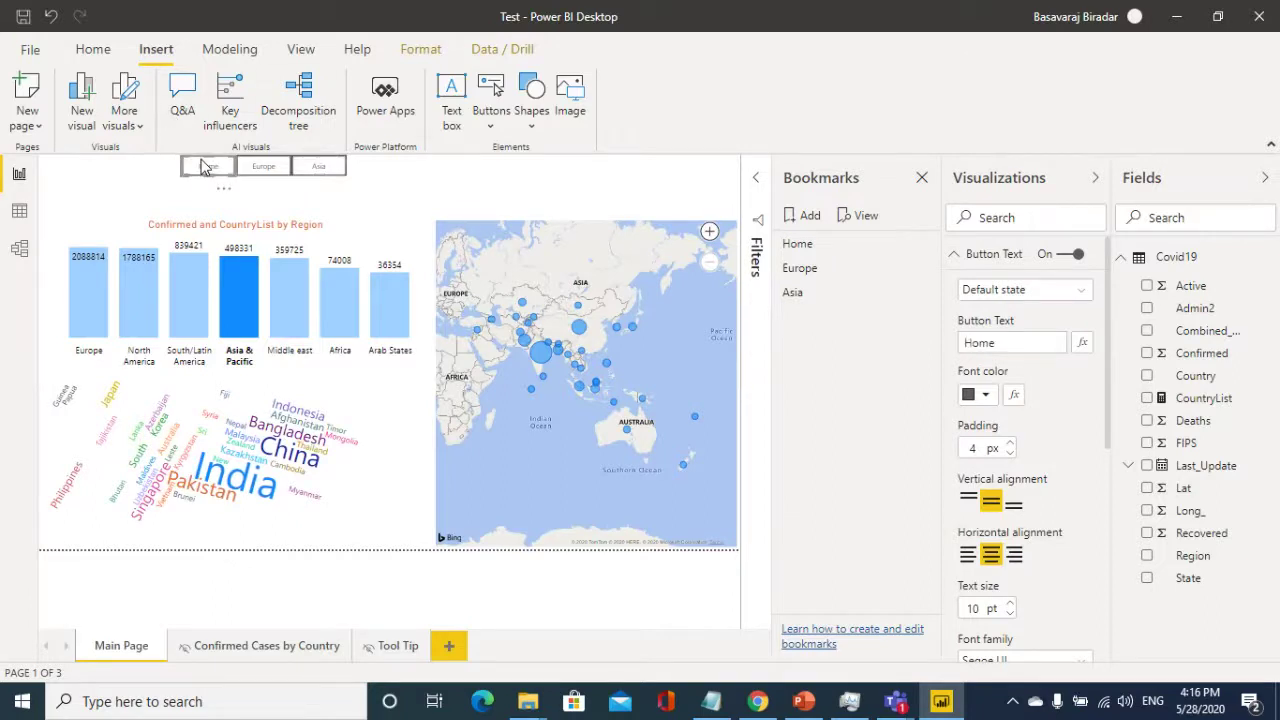
{"action": "left_click", "coordinate": [956, 256]}
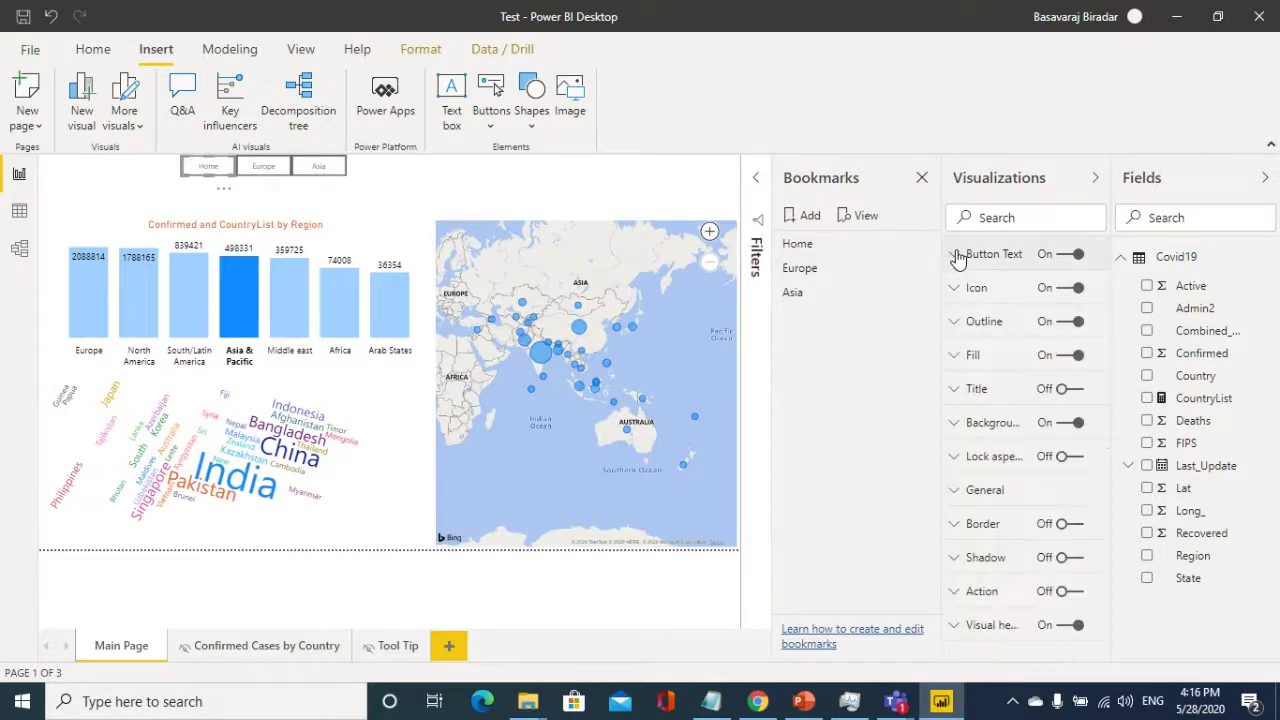
{"action": "left_click", "coordinate": [966, 591]}
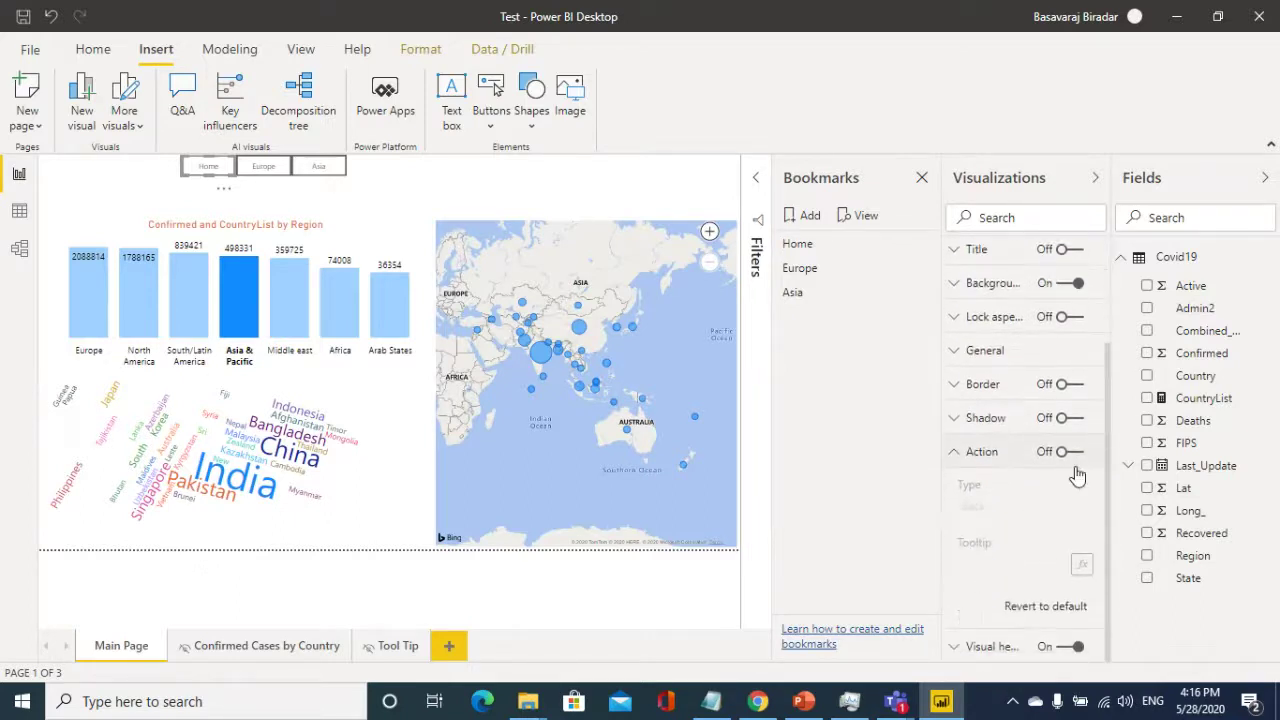
{"action": "left_click", "coordinate": [1072, 453]}
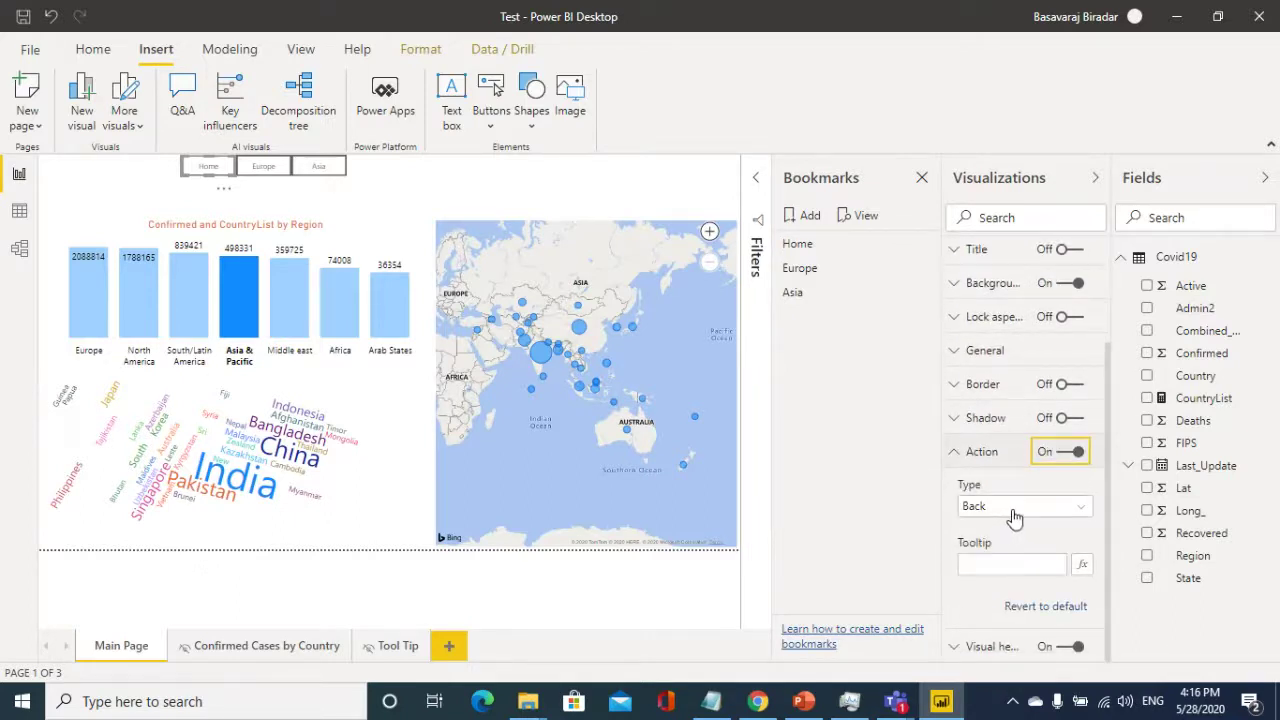
{"action": "left_click", "coordinate": [1014, 510]}
{"action": "left_click", "coordinate": [988, 548]}
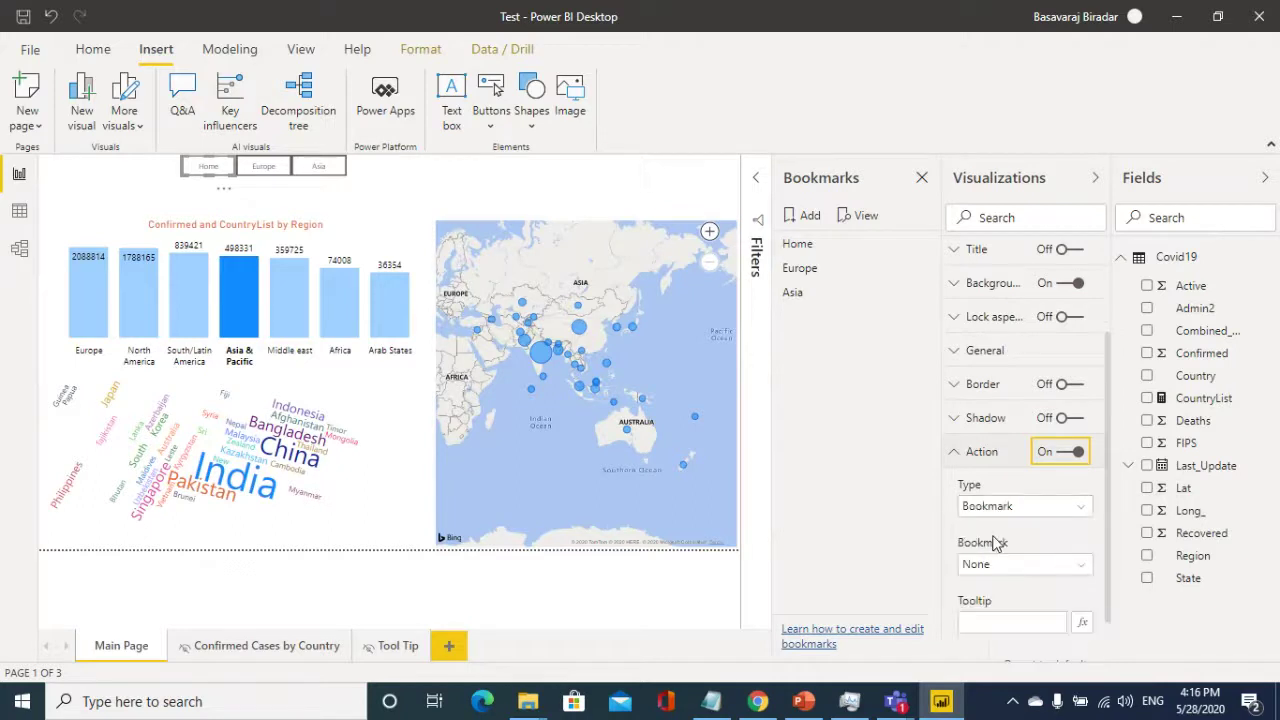
{"action": "left_click", "coordinate": [1018, 565]}
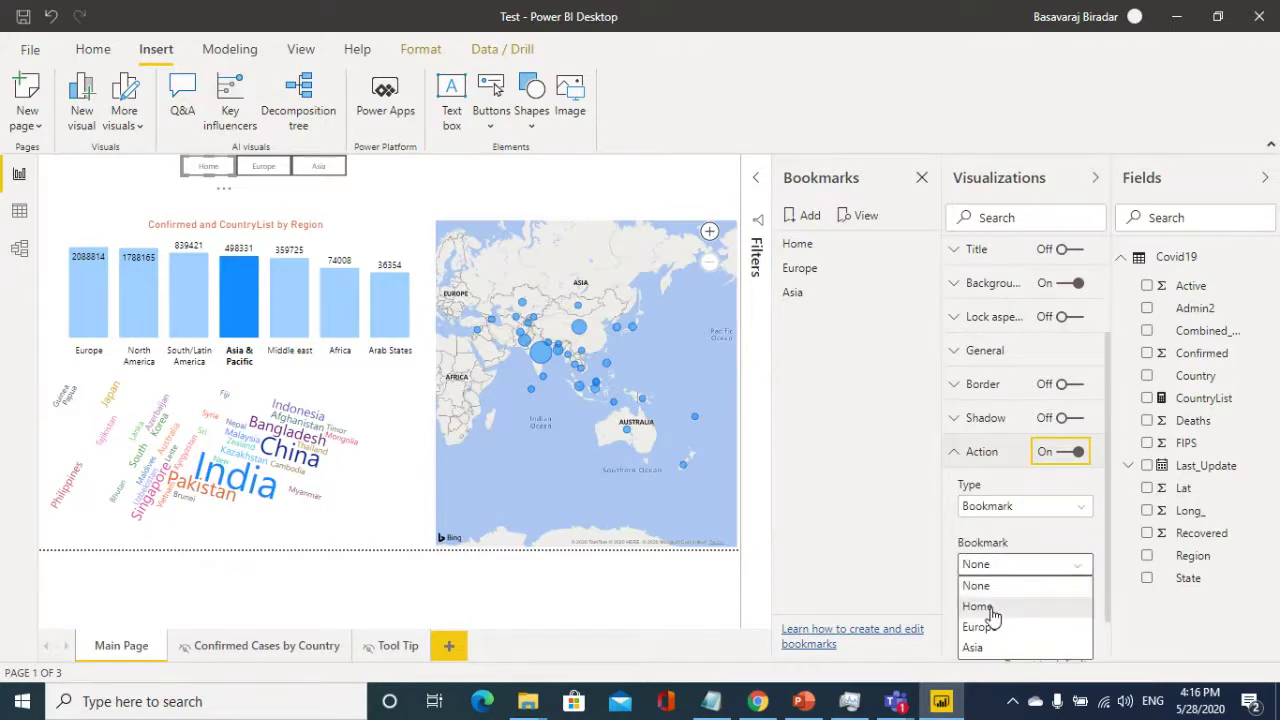
{"action": "left_click", "coordinate": [990, 607]}
- Turn on the Europe button's action, with type Bookmark and the Europe bookmark as its target
{"action": "left_click", "coordinate": [260, 170]}
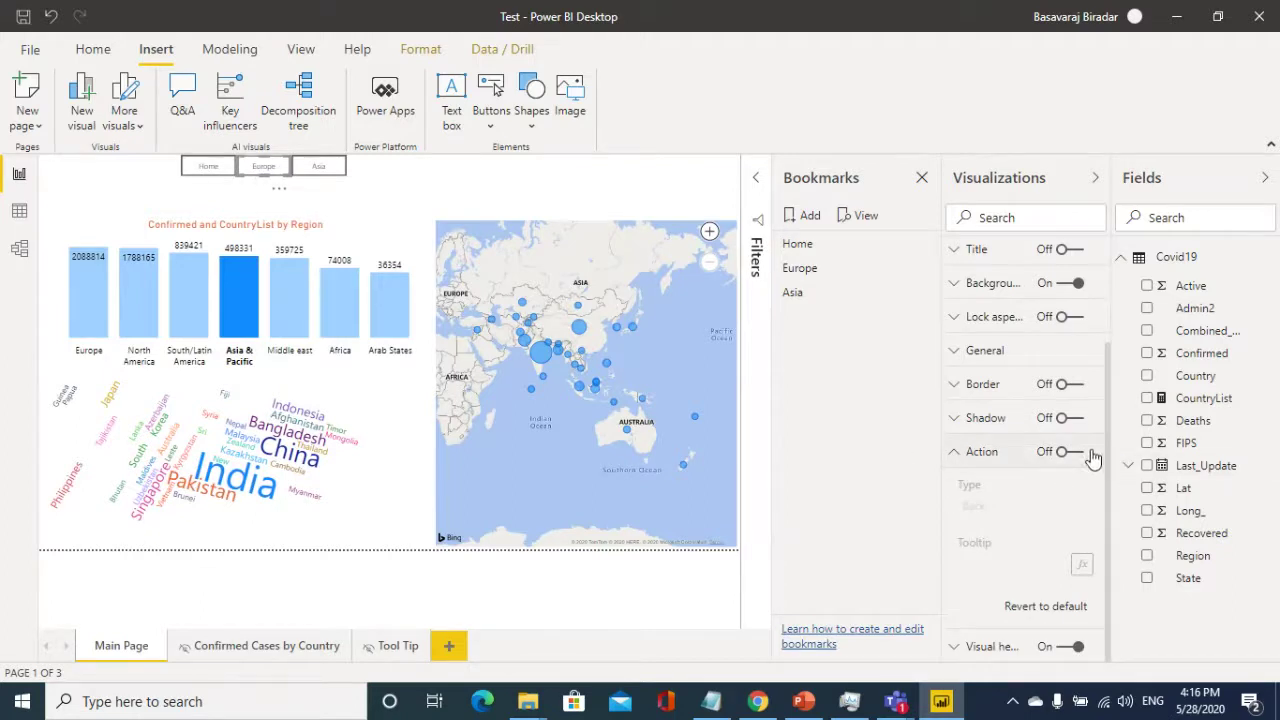
{"action": "left_click", "coordinate": [1086, 455]}
{"action": "left_click", "coordinate": [1020, 507]}
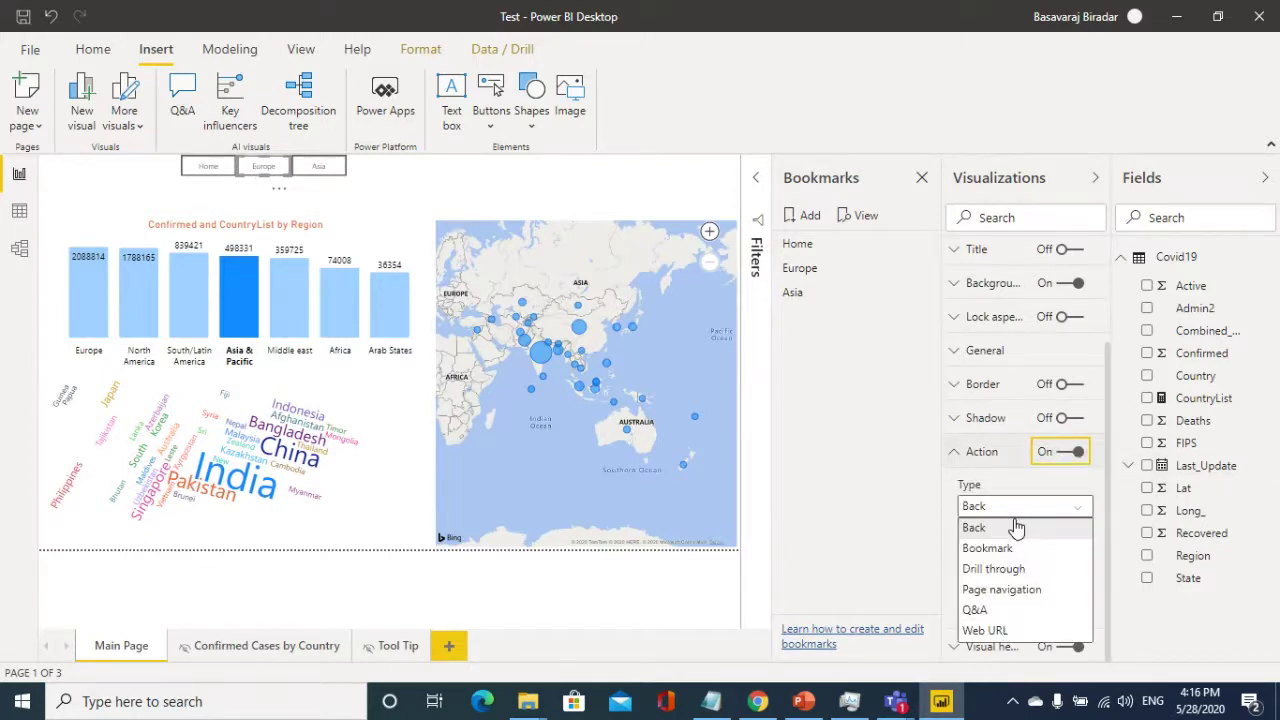
{"action": "left_click", "coordinate": [1000, 549]}
{"action": "left_click", "coordinate": [1000, 566]}
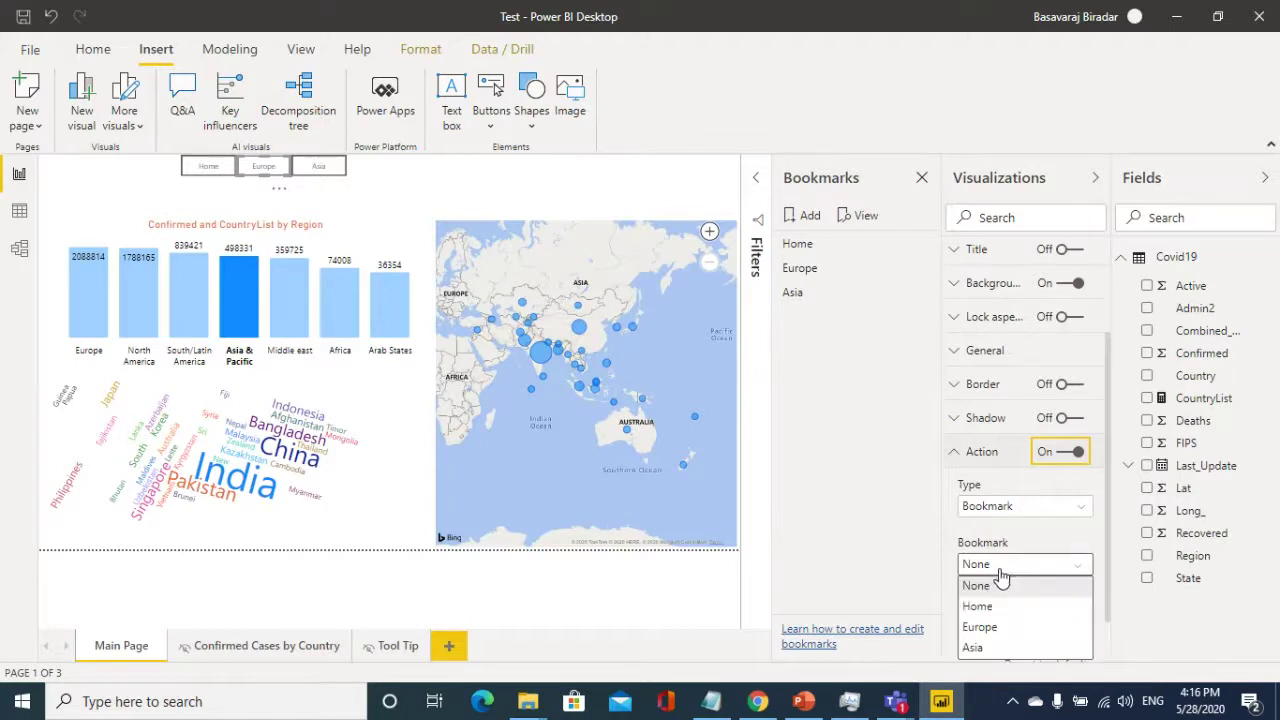
{"action": "left_click", "coordinate": [980, 627]}
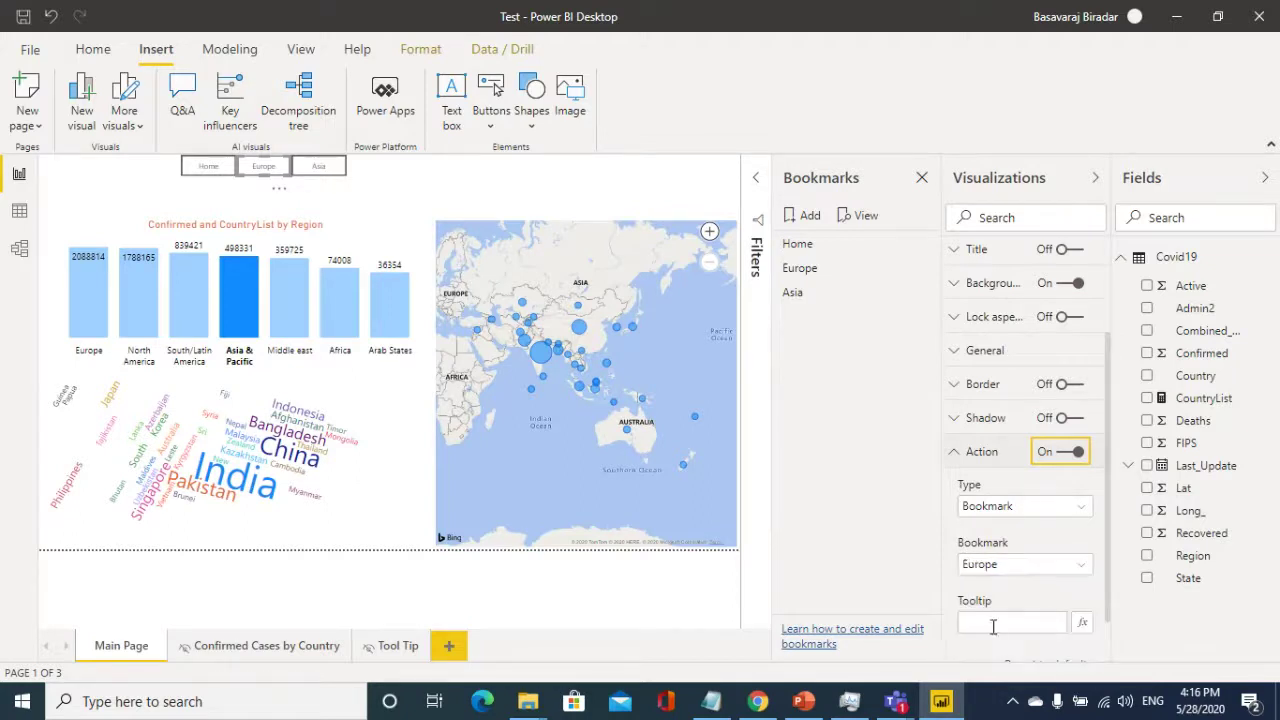
- Turn on the Asia button's action, with type Bookmark and the Asia bookmark as its target
{"action": "left_click", "coordinate": [322, 170]}
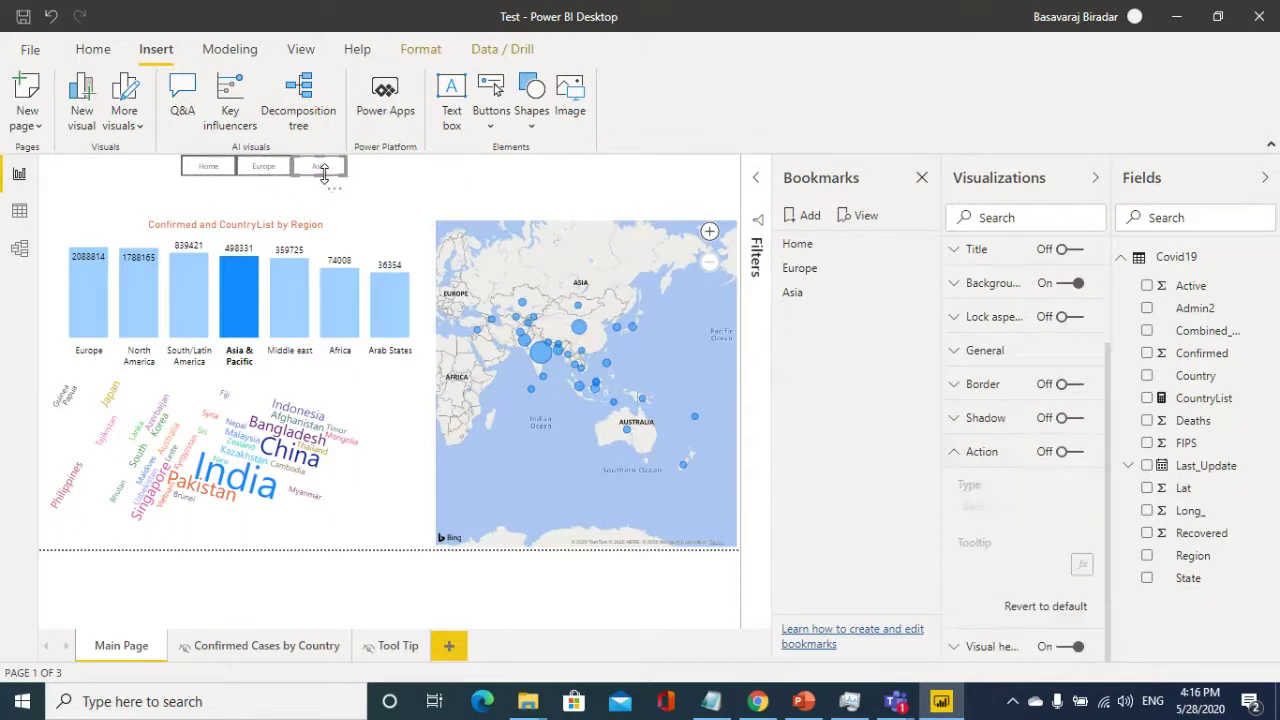
{"action": "left_click", "coordinate": [1080, 460]}
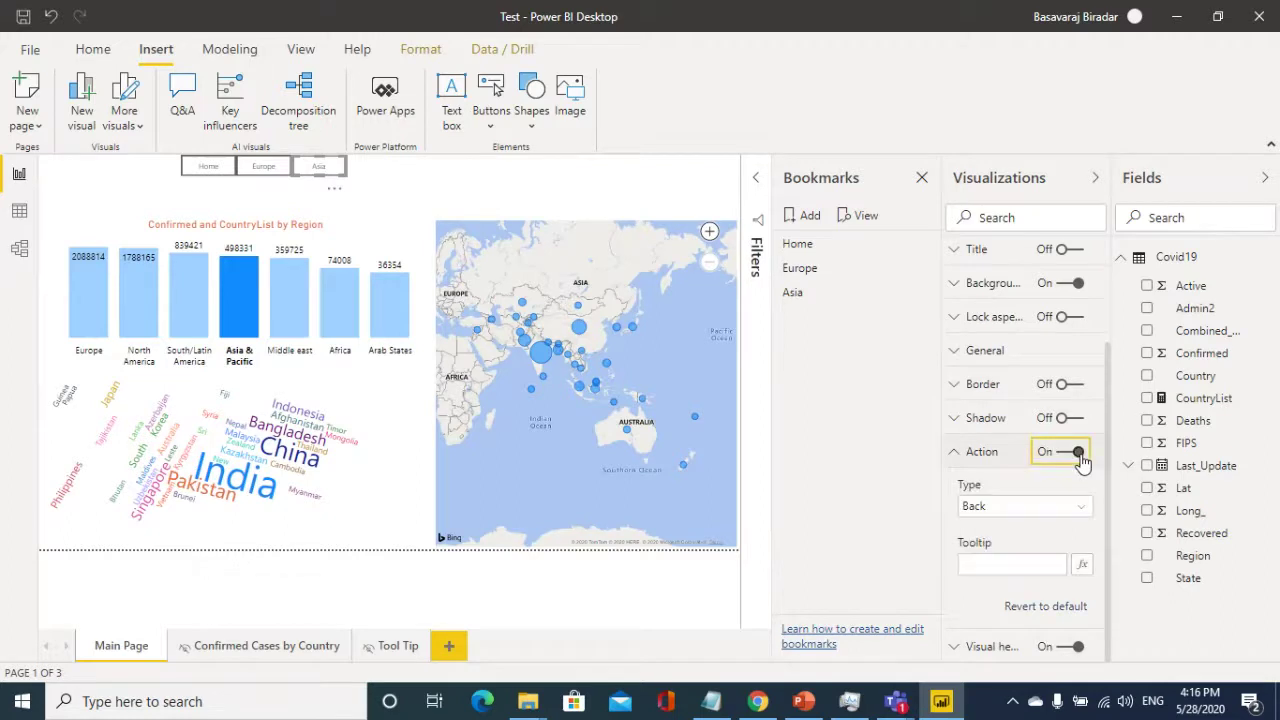
{"action": "left_click", "coordinate": [1012, 506]}
{"action": "left_click", "coordinate": [1000, 547]}
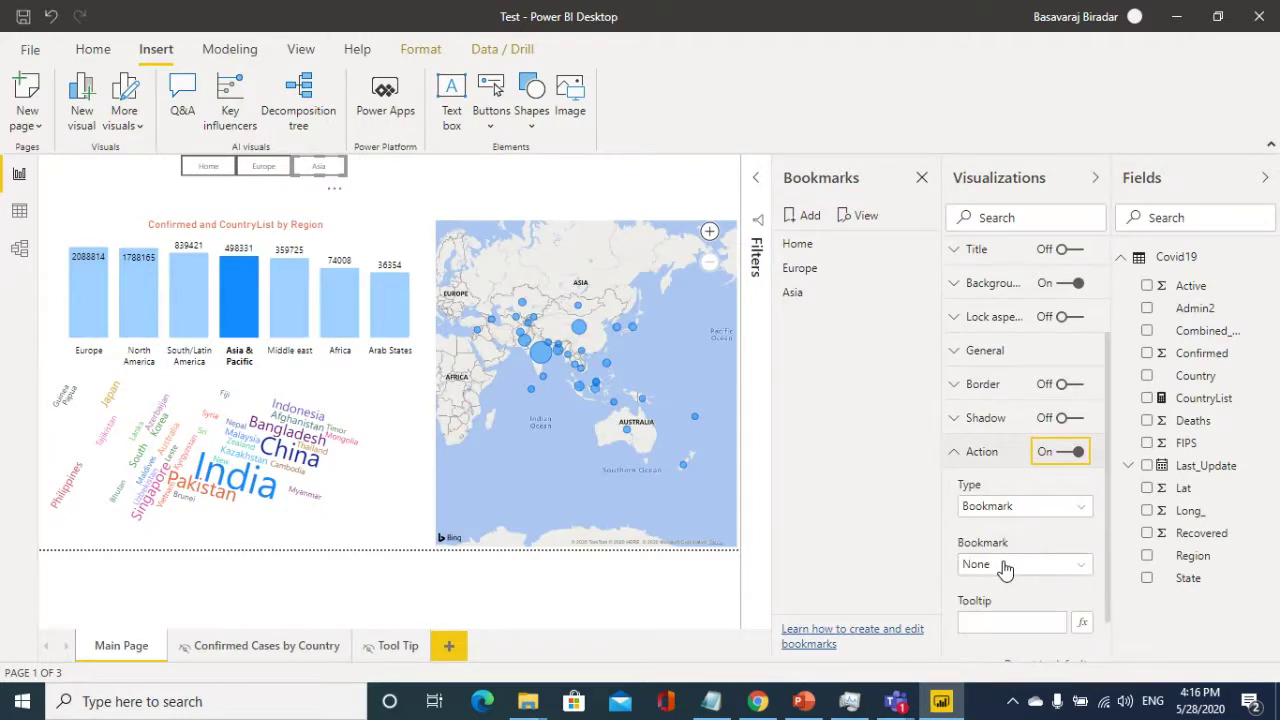
{"action": "left_click", "coordinate": [1005, 567]}
{"action": "left_click", "coordinate": [978, 648]}
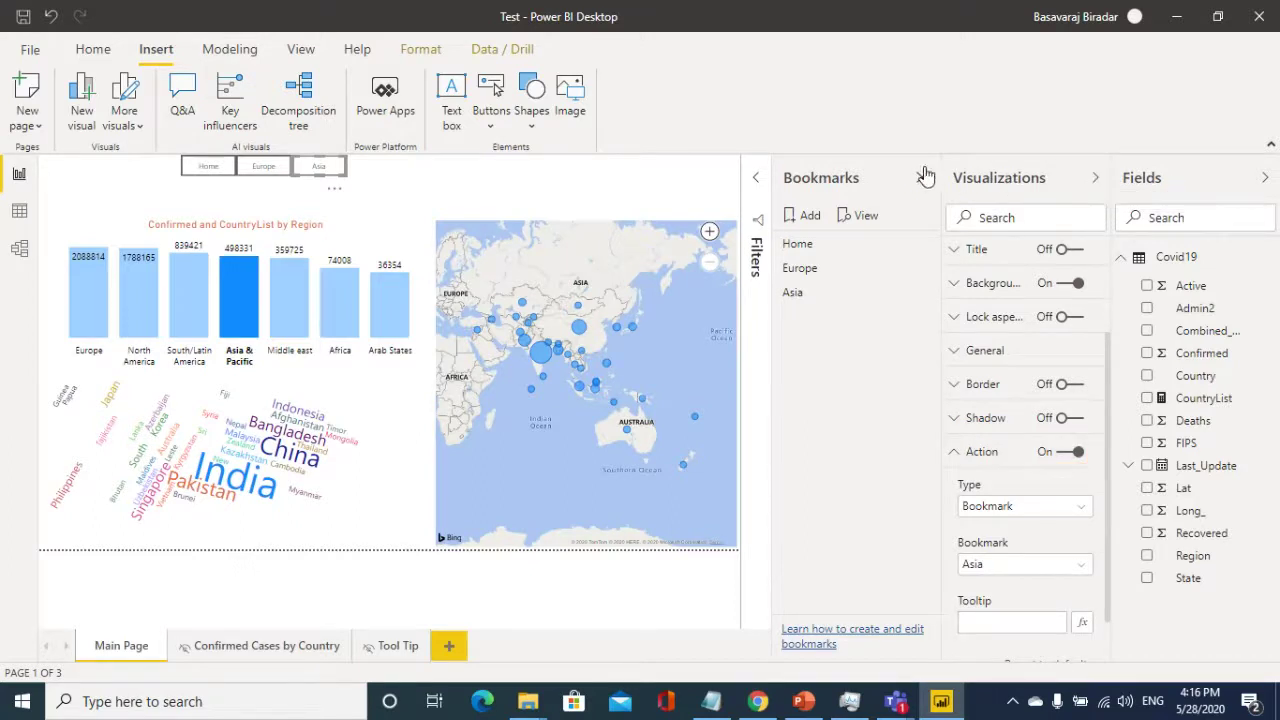
- Collapse the side panes and test the Home, Europe and Asia buttons on the report page, finishing on Home
{"action": "left_click", "coordinate": [1098, 177]}
{"action": "left_click", "coordinate": [1062, 180]}
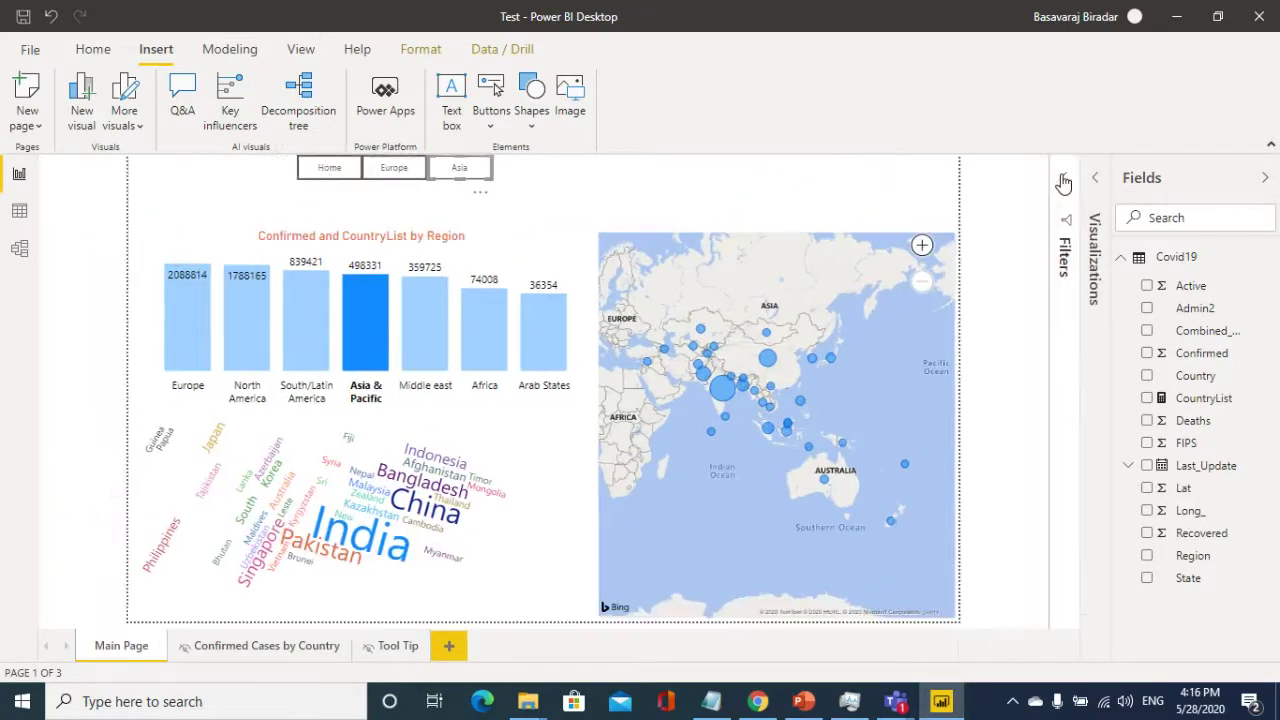
{"action": "left_click", "coordinate": [726, 166]}
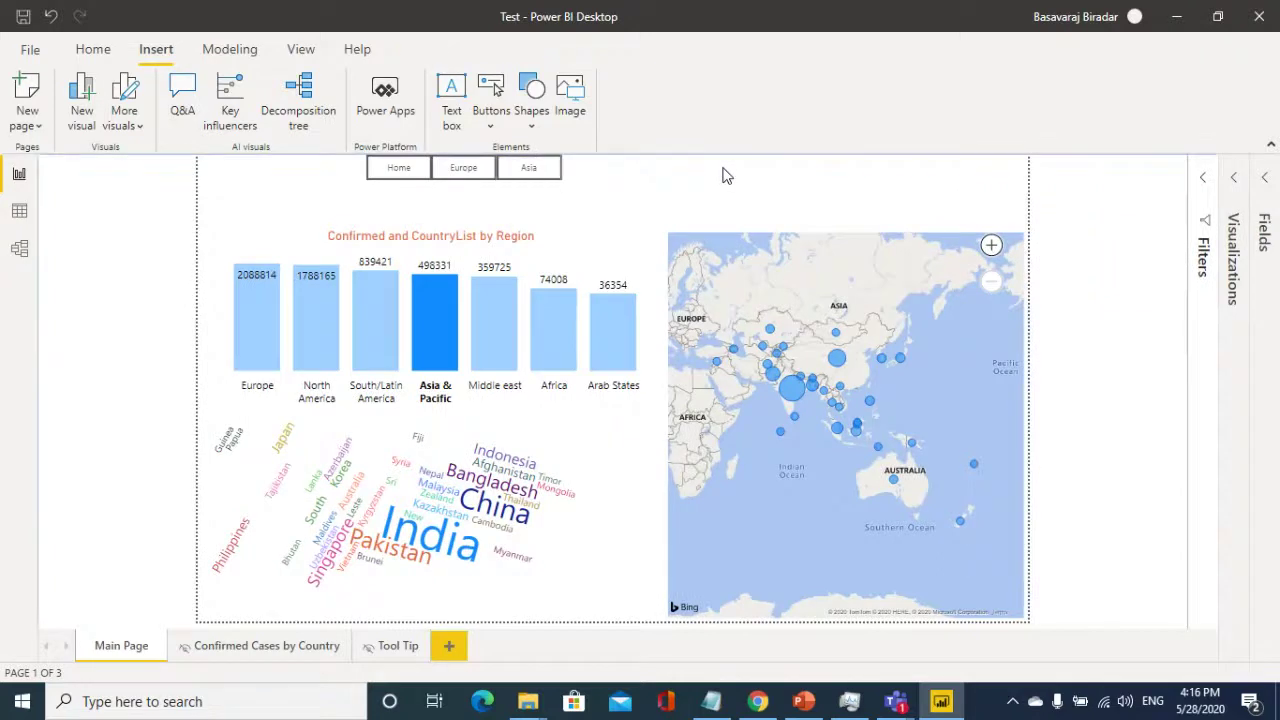
{"action": "left_click", "coordinate": [393, 176], "text": "ctrl"}
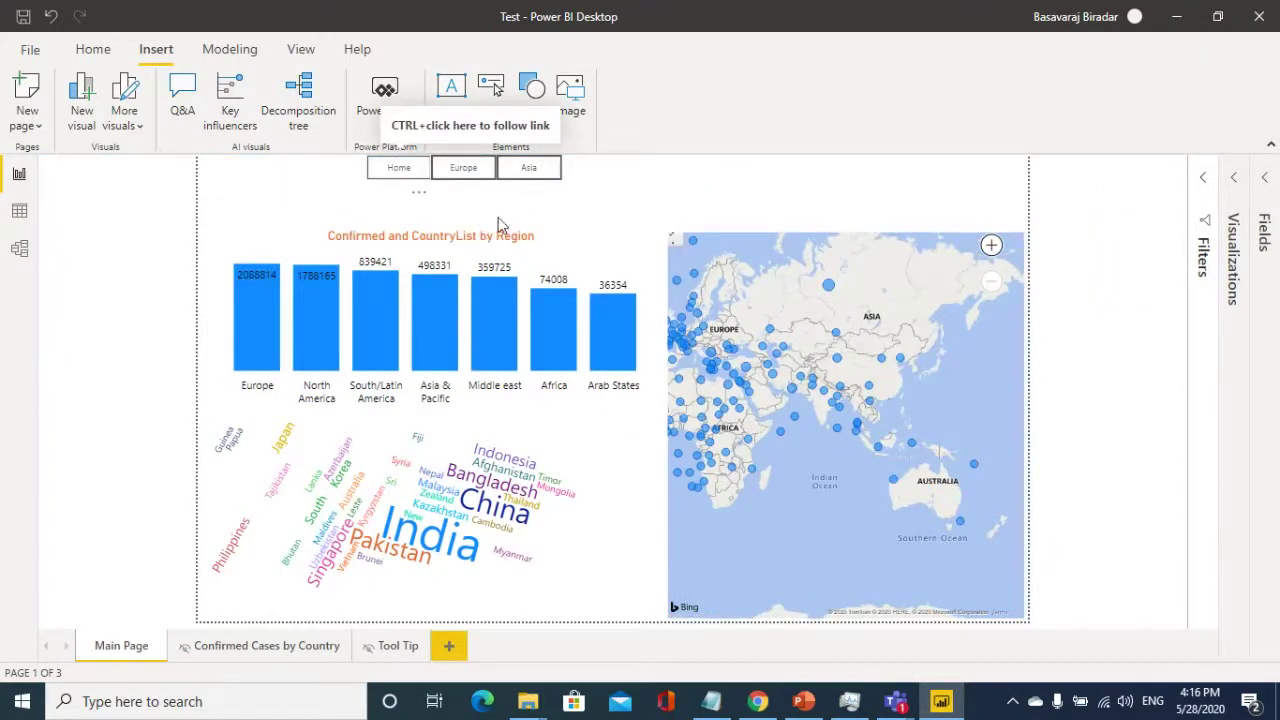
{"action": "left_click", "coordinate": [464, 172], "text": "ctrl"}
{"action": "left_click", "coordinate": [464, 172], "text": "ctrl"}
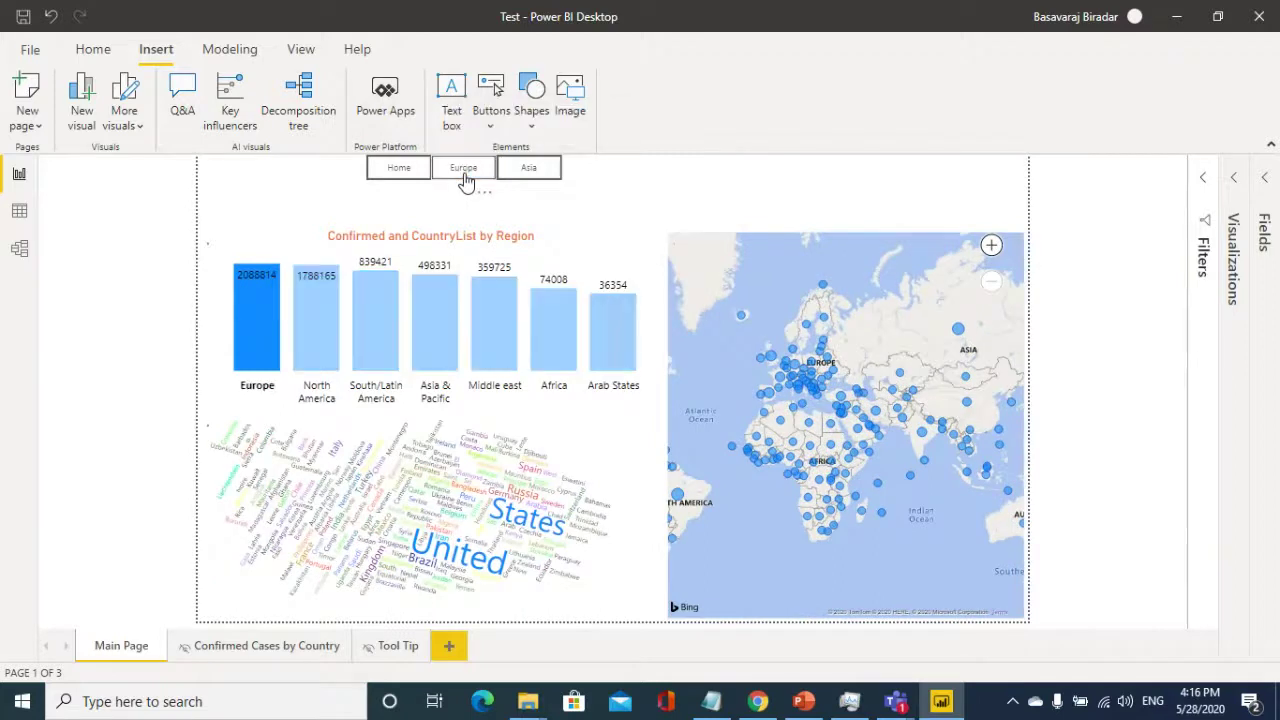
{"action": "left_click", "coordinate": [531, 174], "text": "ctrl"}
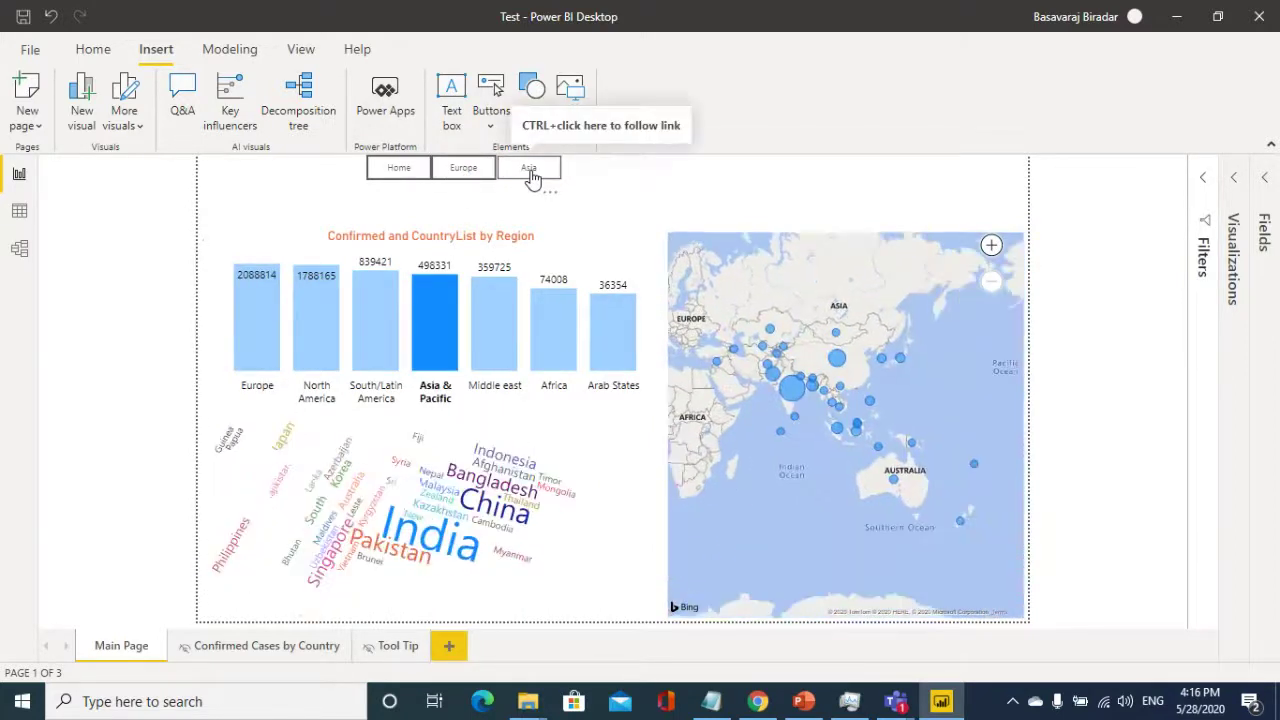
{"action": "left_click", "coordinate": [403, 174], "text": "ctrl"}
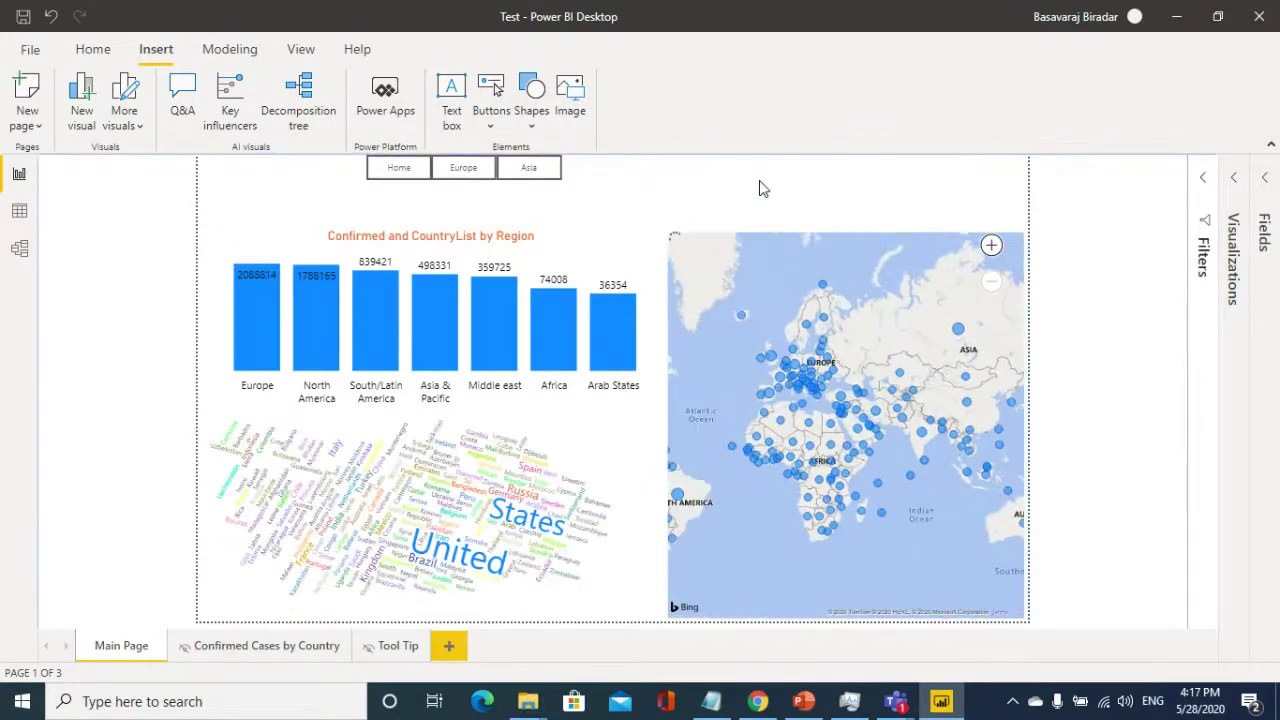
- Insert a Q&A button and place it above the map
{"action": "left_click", "coordinate": [492, 128]}
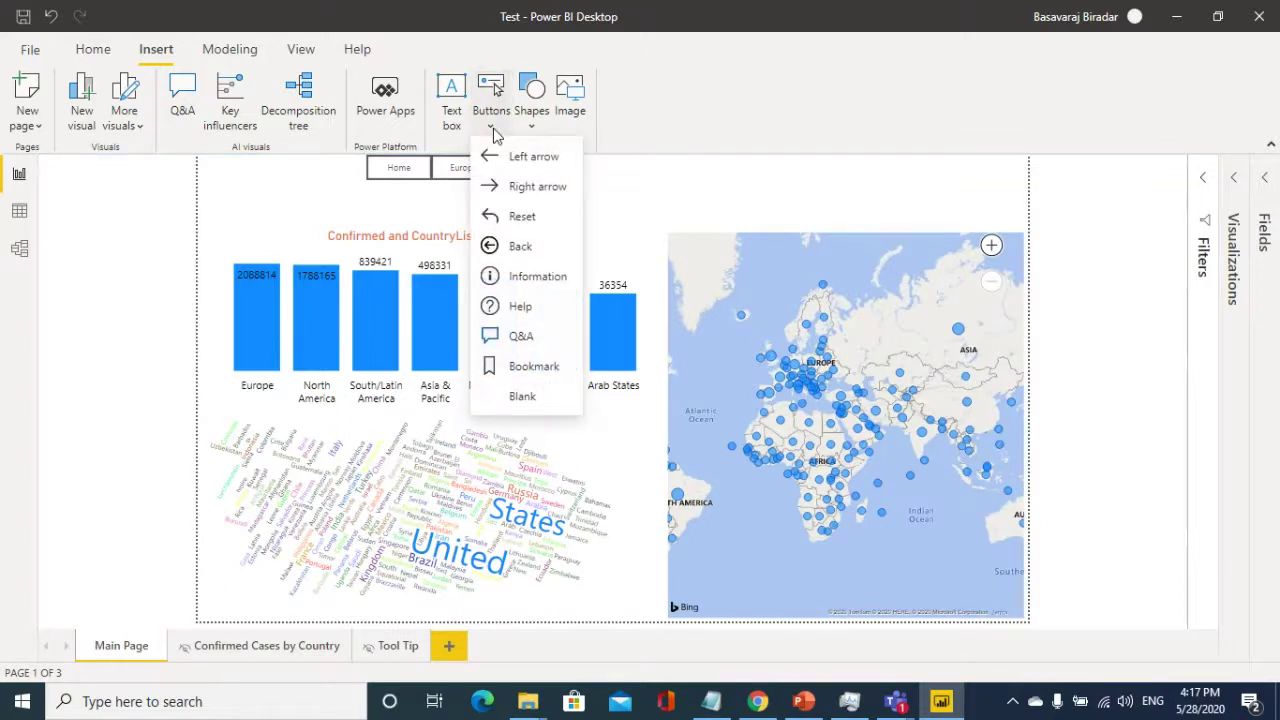
{"action": "left_click", "coordinate": [521, 341]}
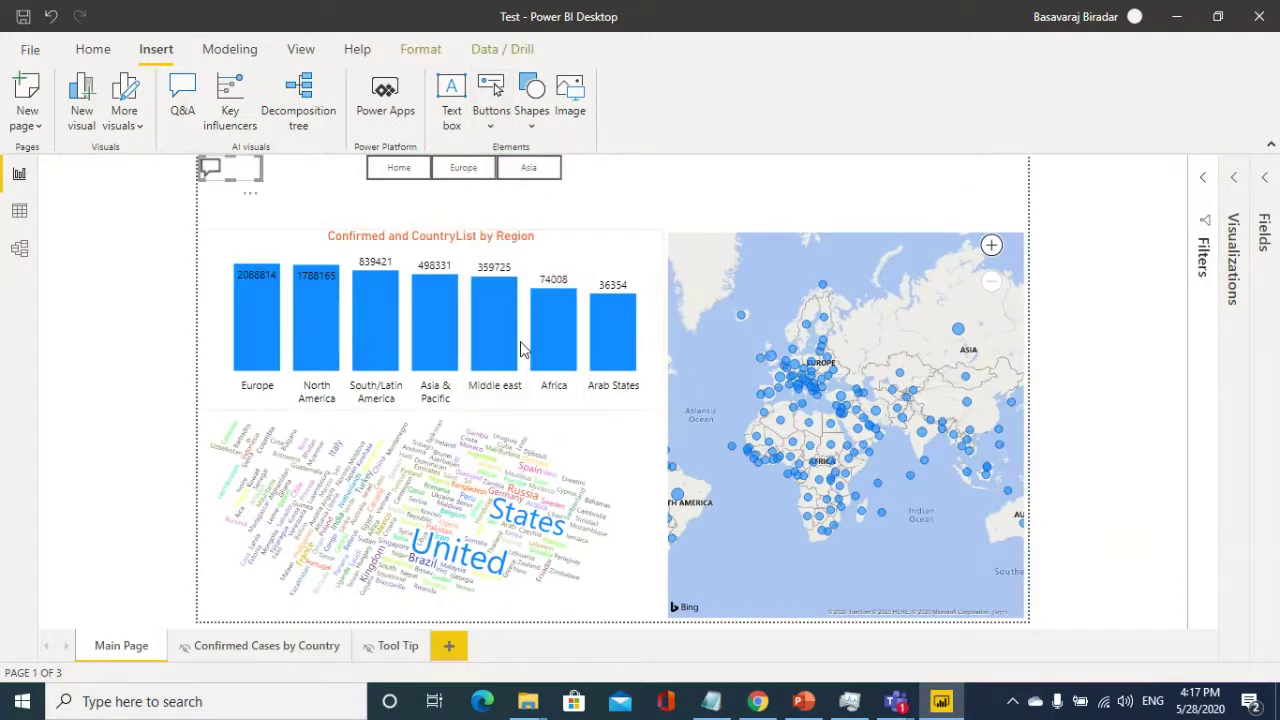
{"action": "left_click_drag", "start_coordinate": [243, 173], "coordinate": [822, 184]}
{"action": "left_click", "coordinate": [930, 196]}
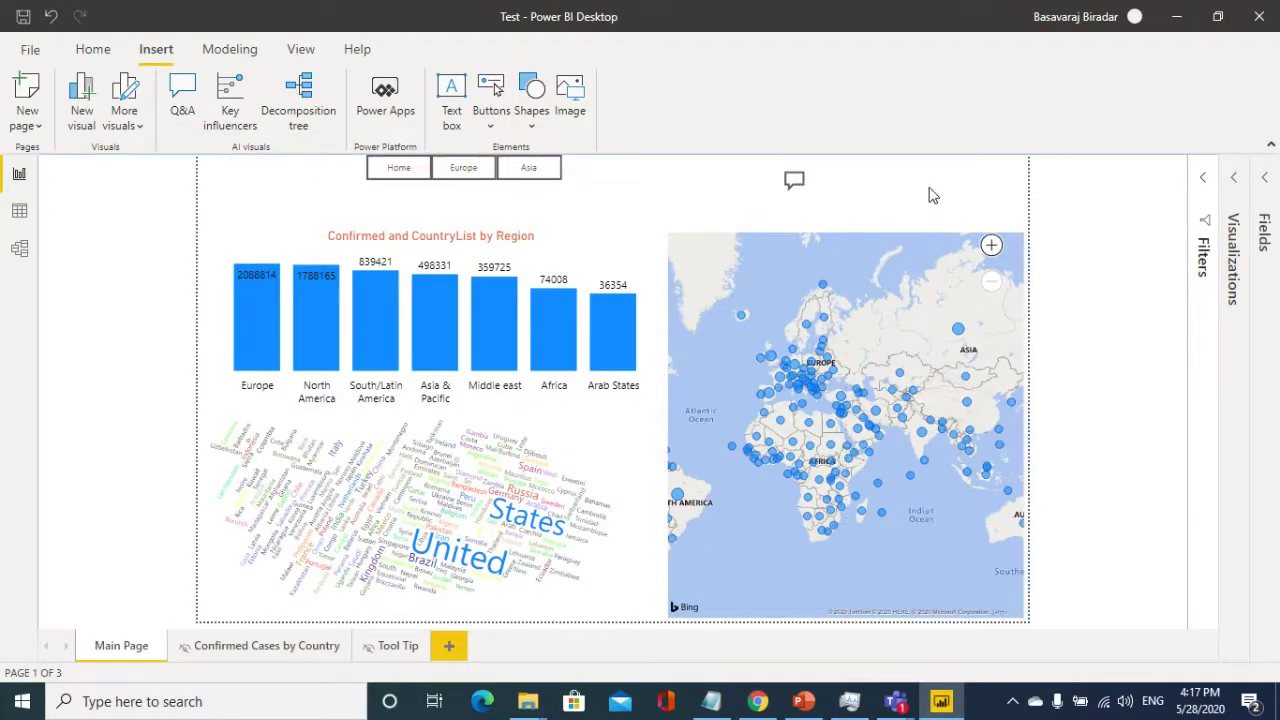
- Test the Q&A button by asking for Deaths and for Confirmed in North America
{"action": "left_click", "coordinate": [795, 186], "text": "ctrl"}
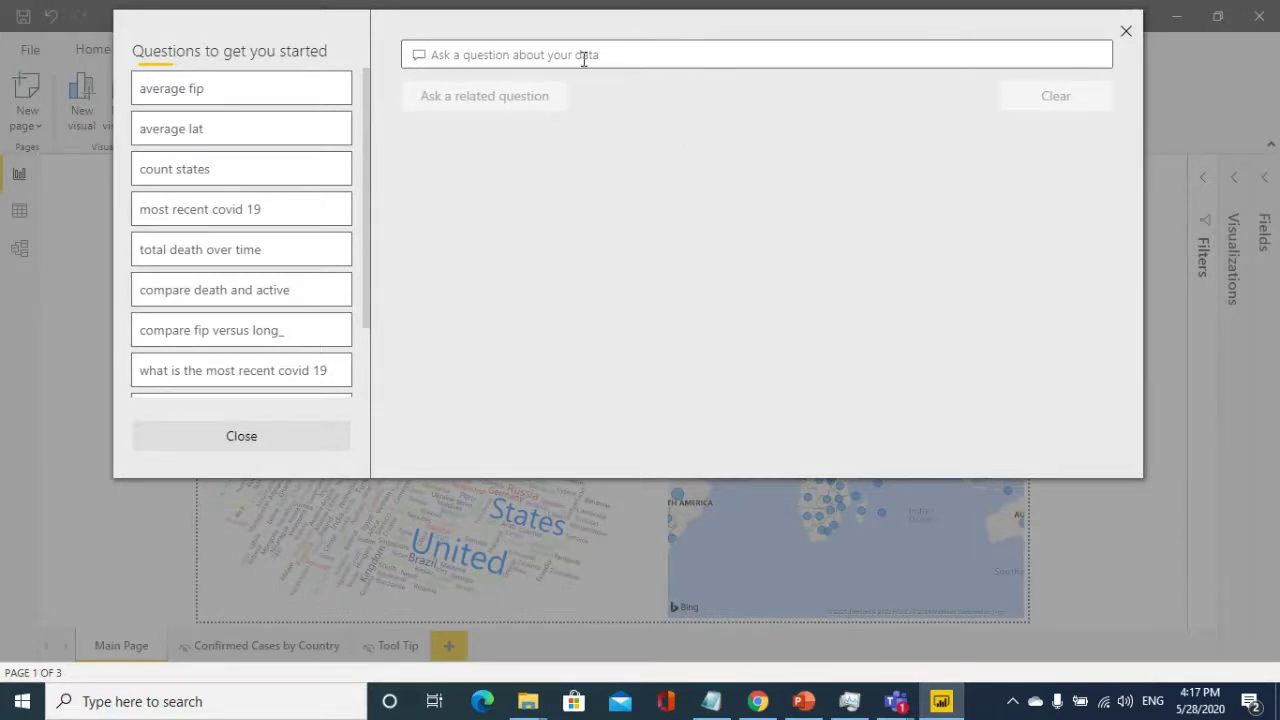
{"action": "type", "text": "Deaths"}
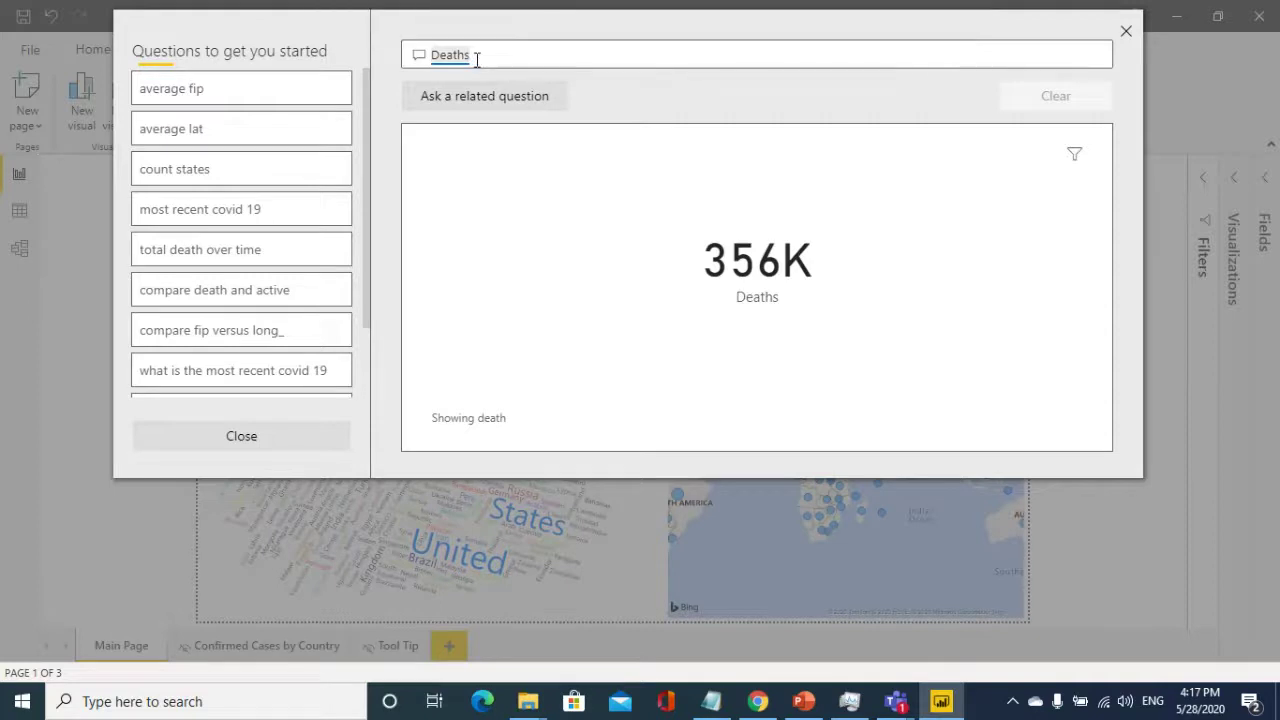
{"action": "key", "text": "ctrl+a"}
{"action": "type", "text": "Con"}
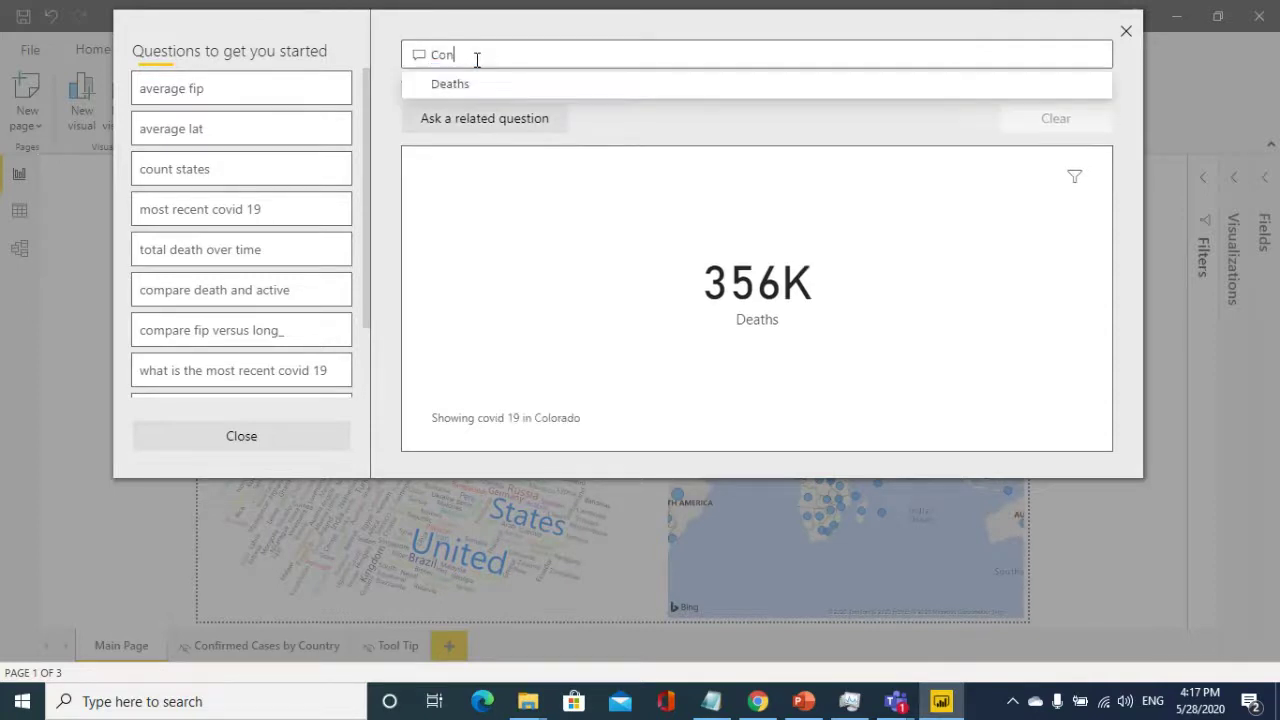
{"action": "type", "text": "firmeed "}
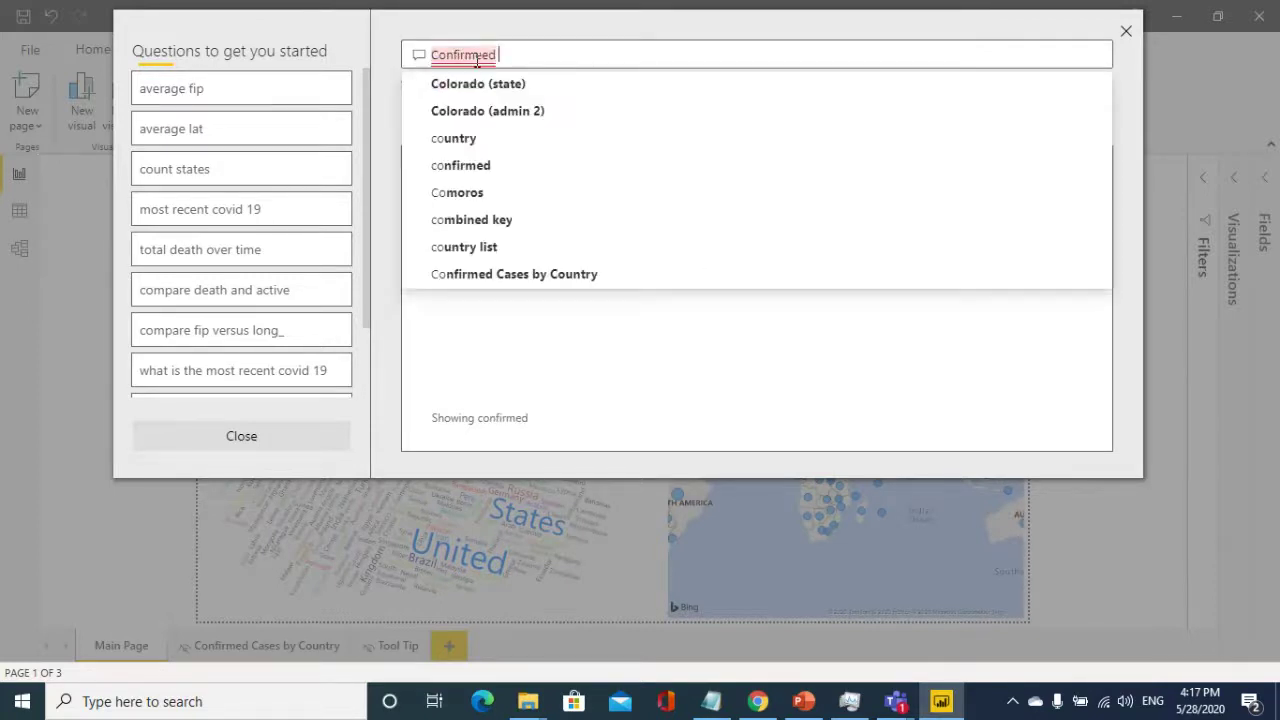
{"action": "type", "text": "cases "}
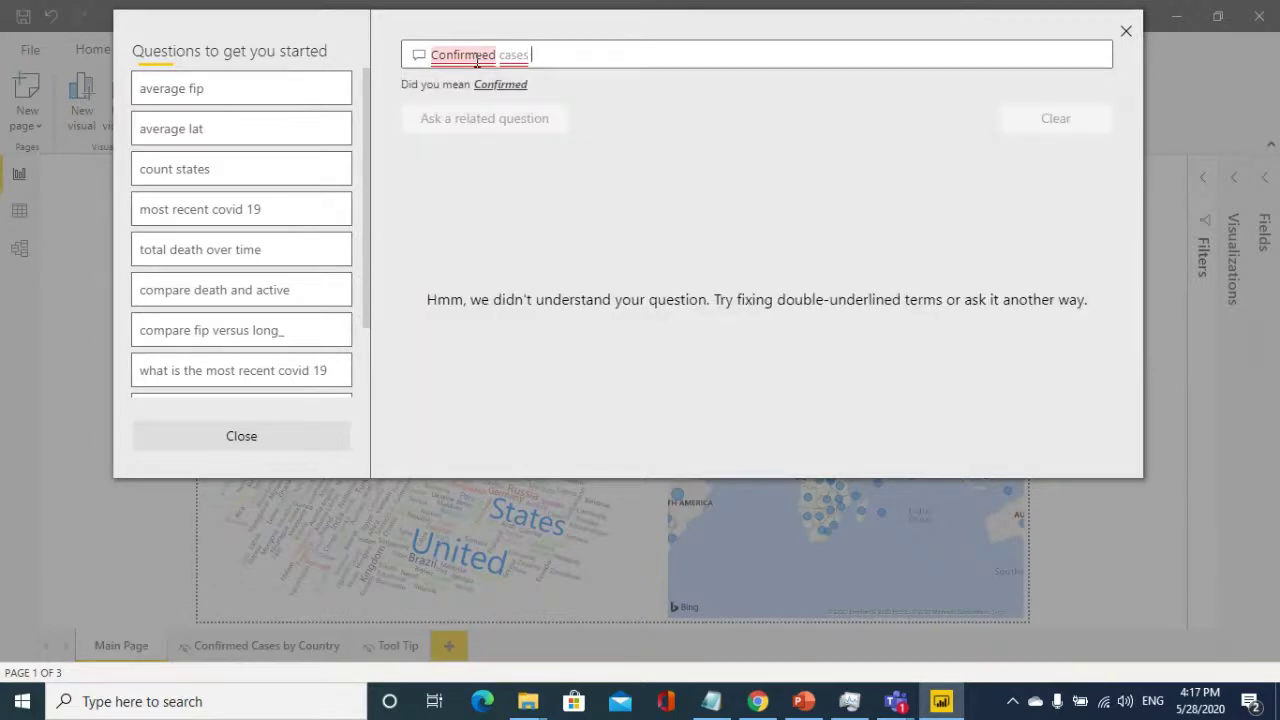
{"action": "type", "text": "in No"}
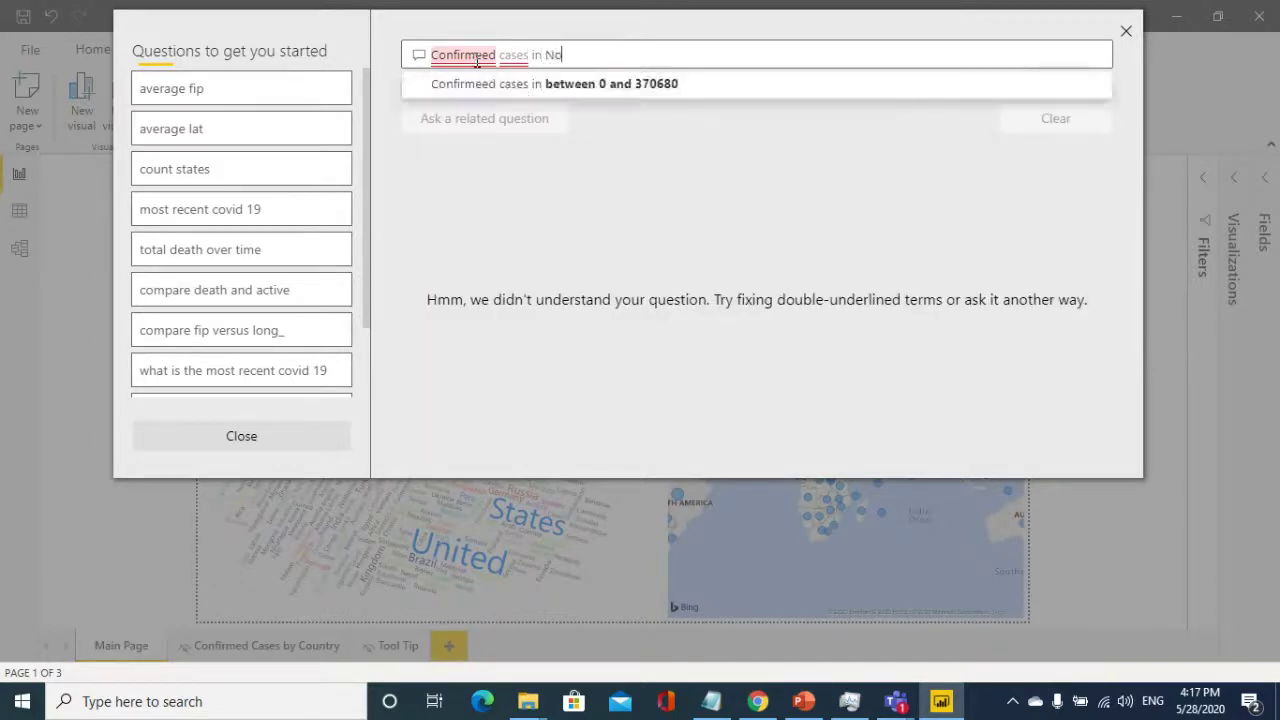
{"action": "type", "text": "rth"}
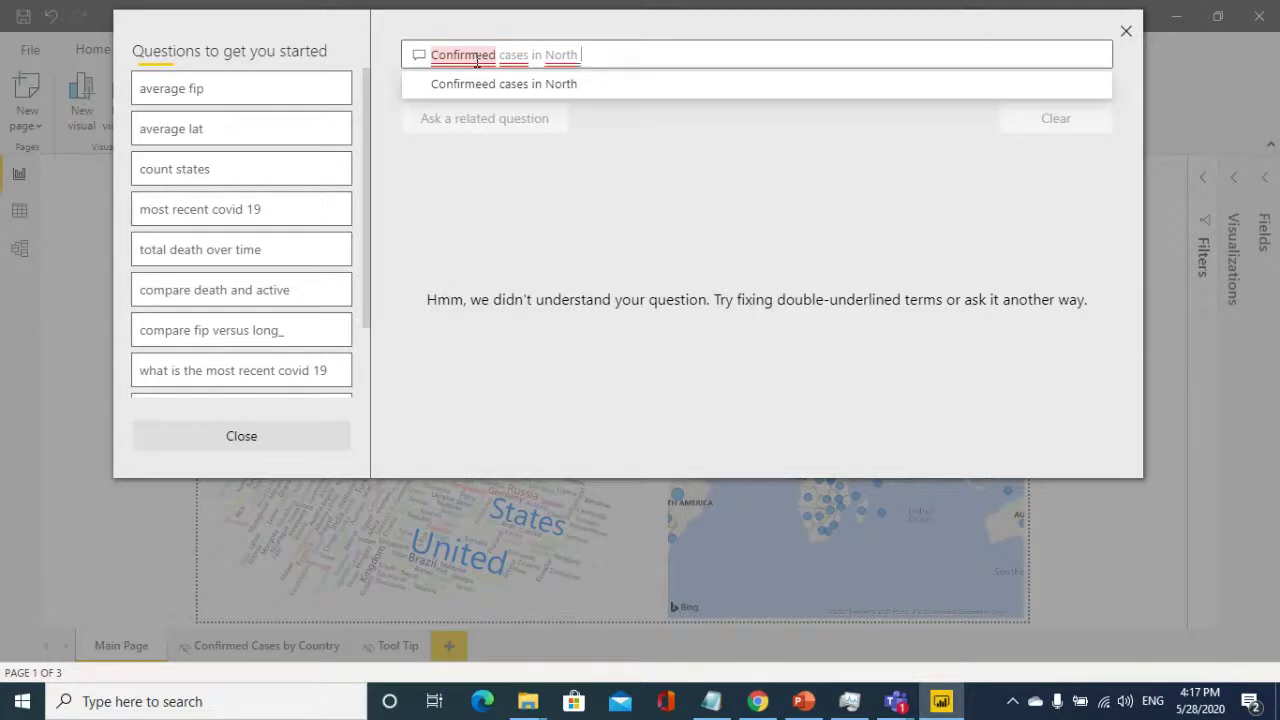
{"action": "type", "text": " America"}
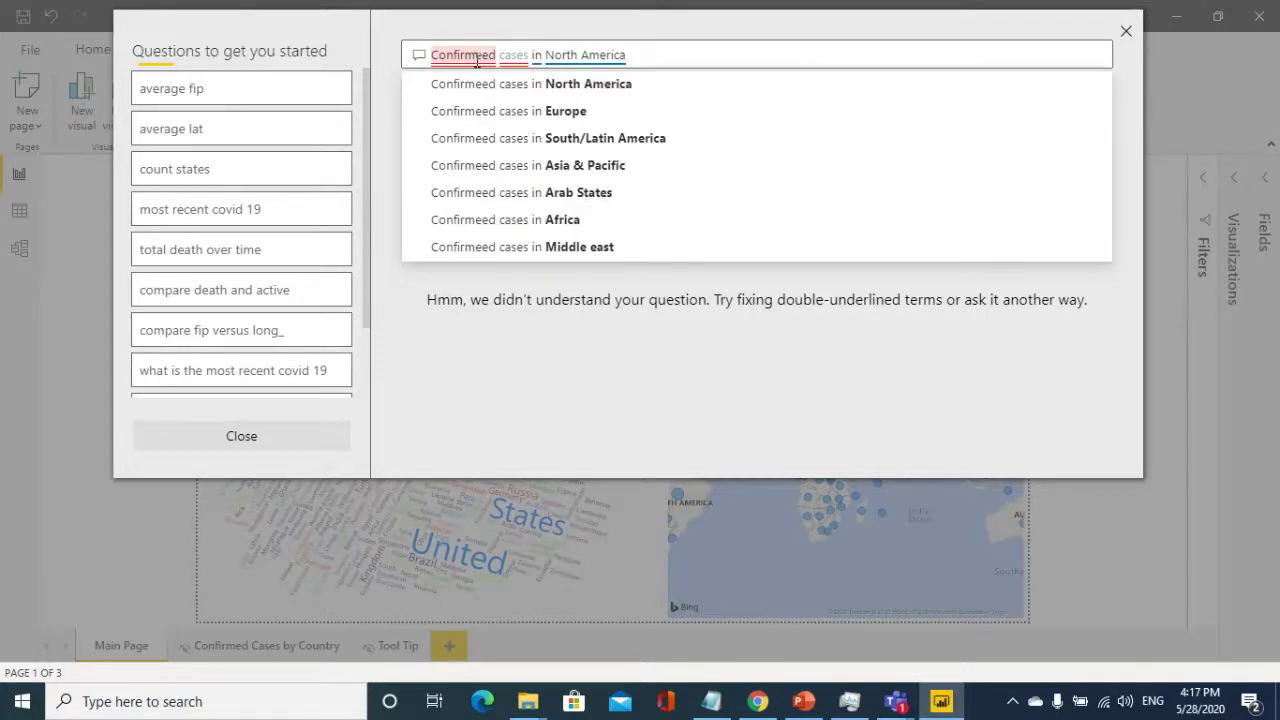
{"action": "left_click", "coordinate": [571, 86]}
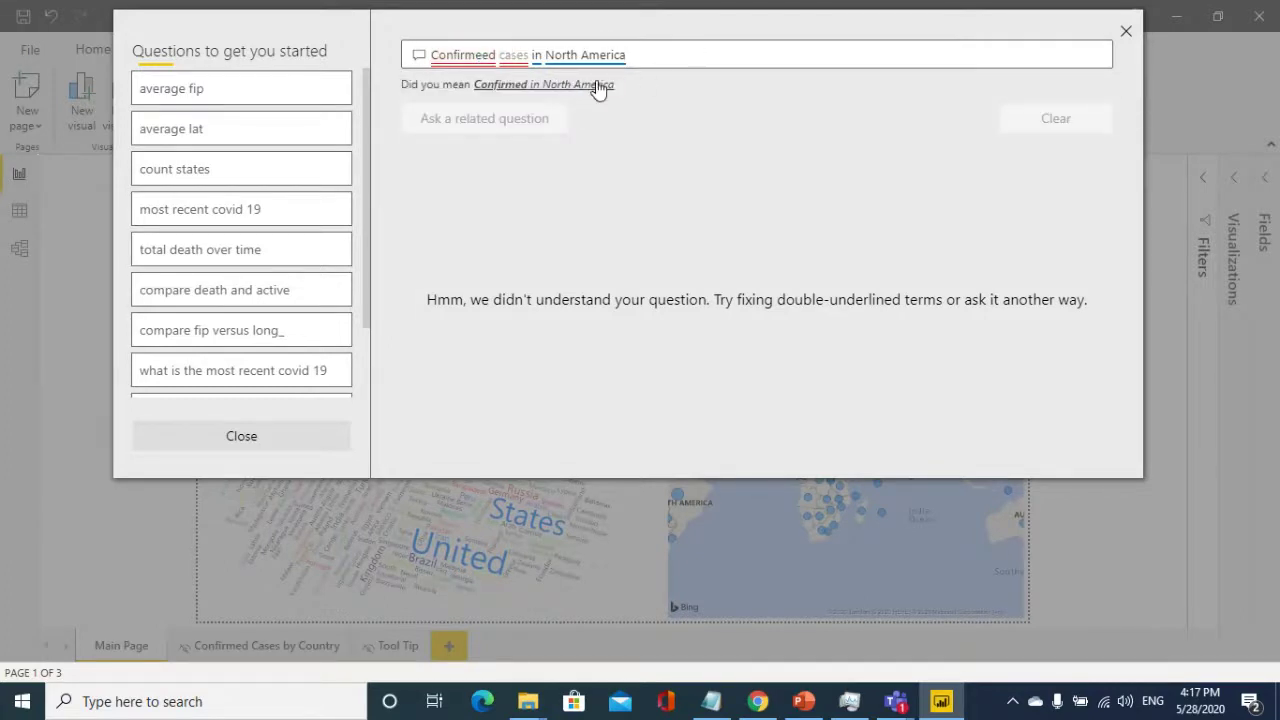
{"action": "left_click", "coordinate": [598, 87]}
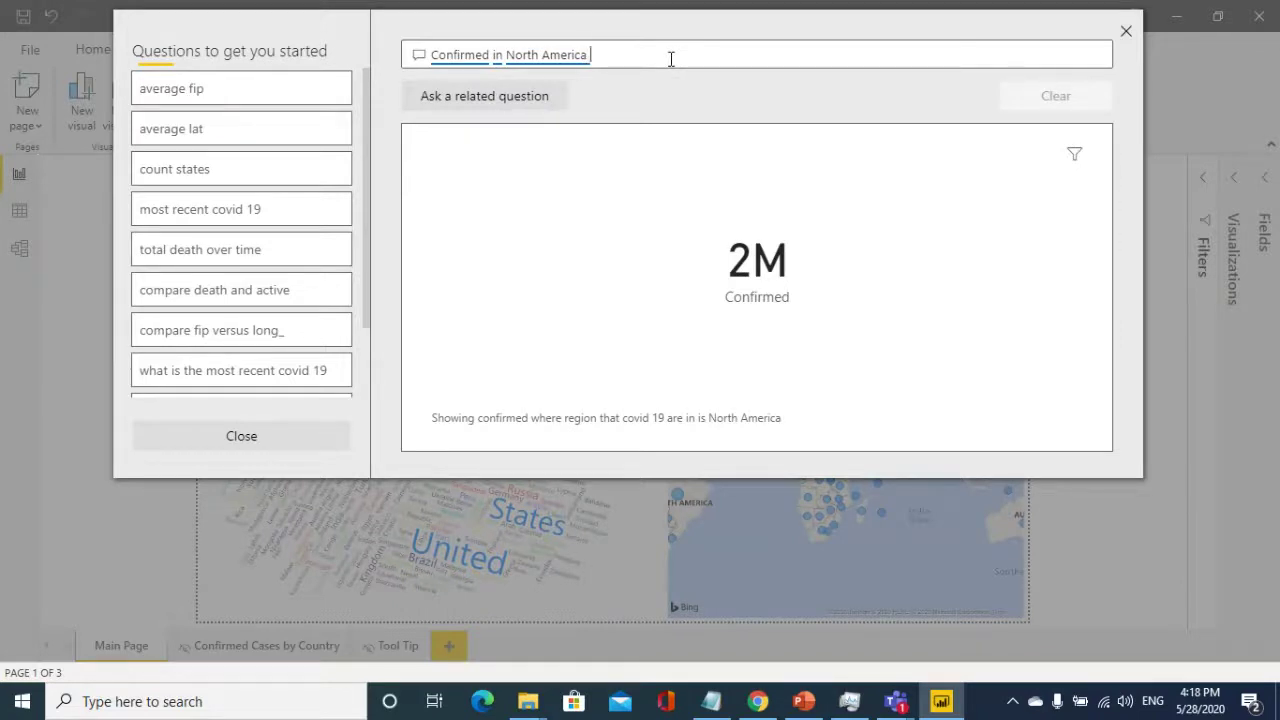
- Extend the Q&A question to Confirmed in North America by Country, then close the Q&A window
{"action": "type", "text": "b"}
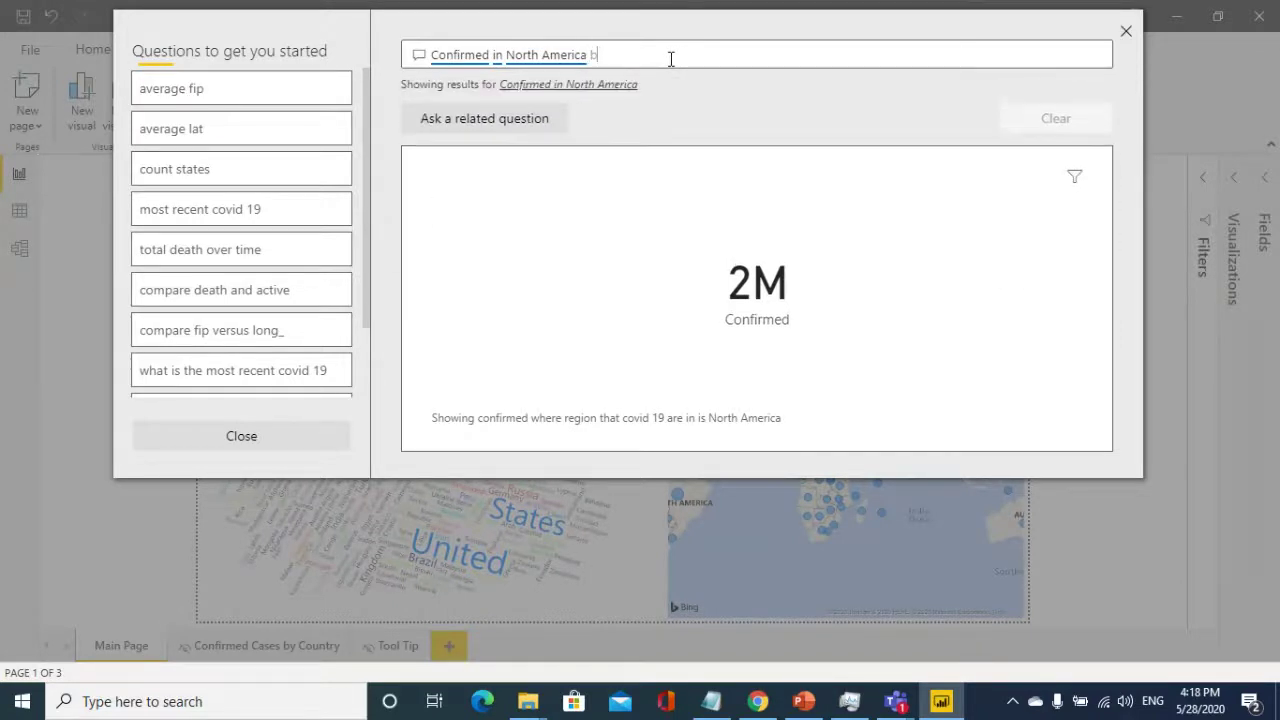
{"action": "type", "text": "y Country"}
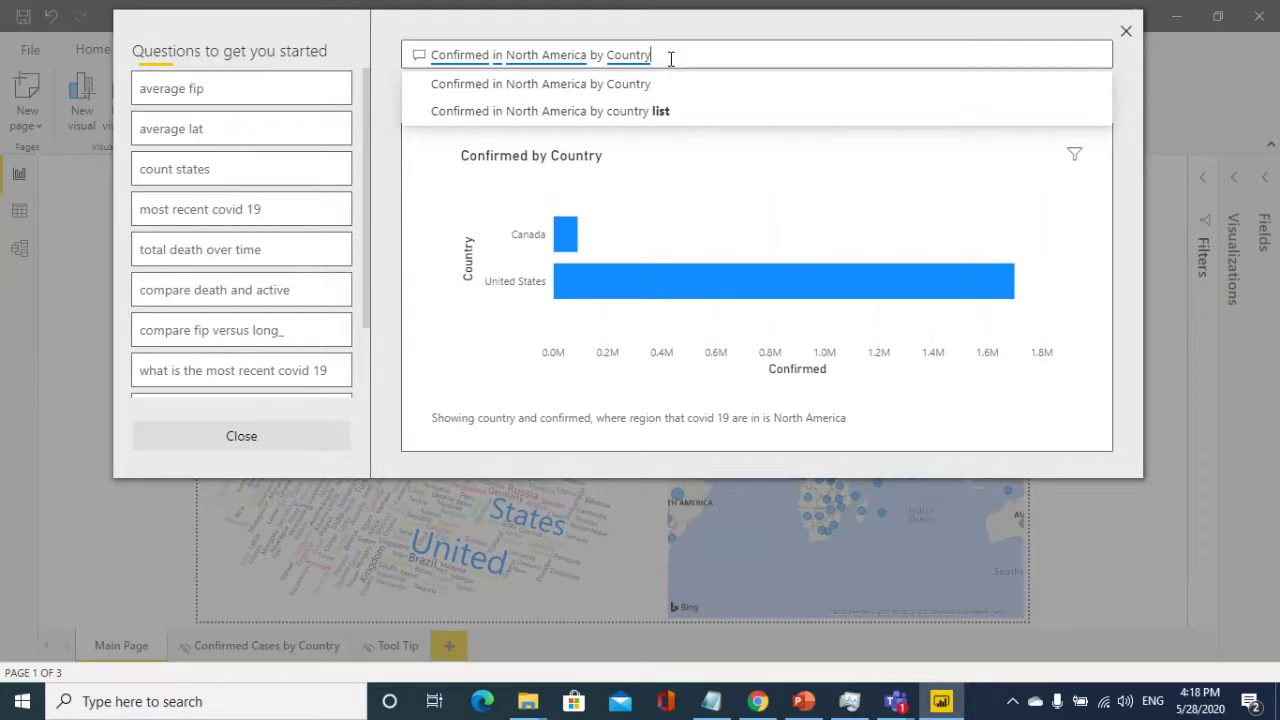
{"action": "left_click", "coordinate": [1127, 38]}
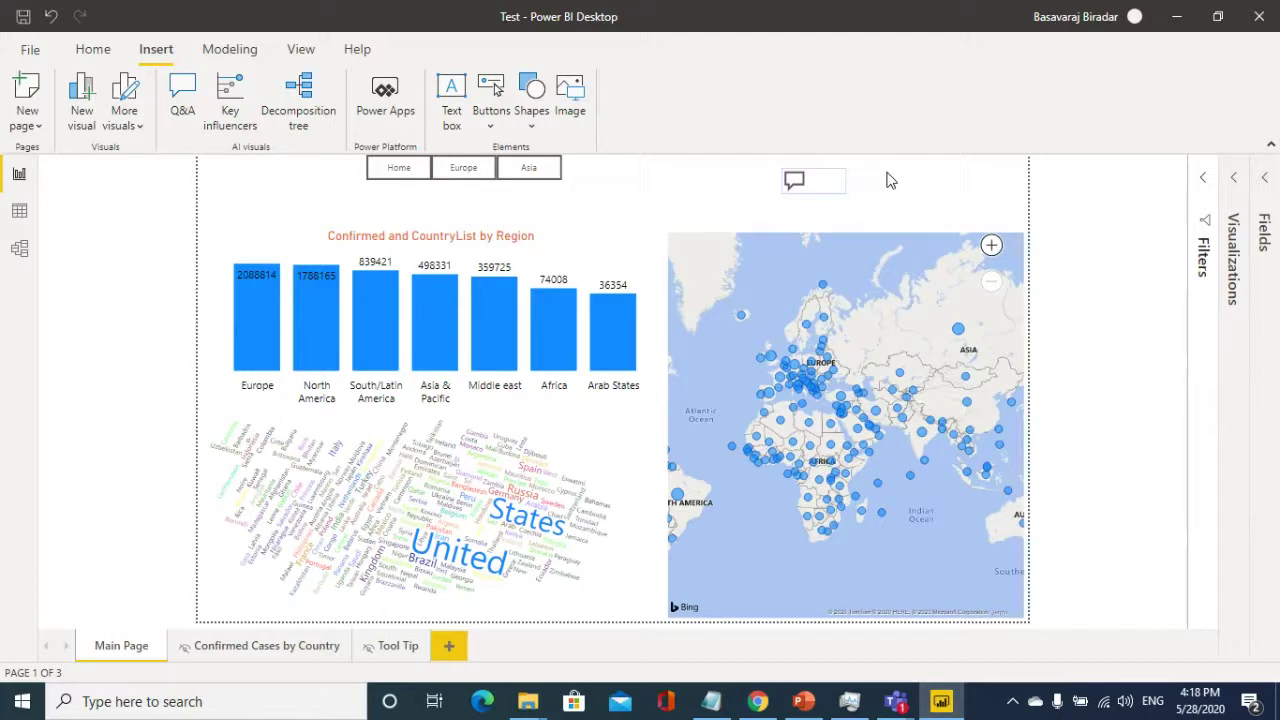
- Save the report and check the Test file in the 365 Conference folder
{"action": "left_click", "coordinate": [22, 16]}
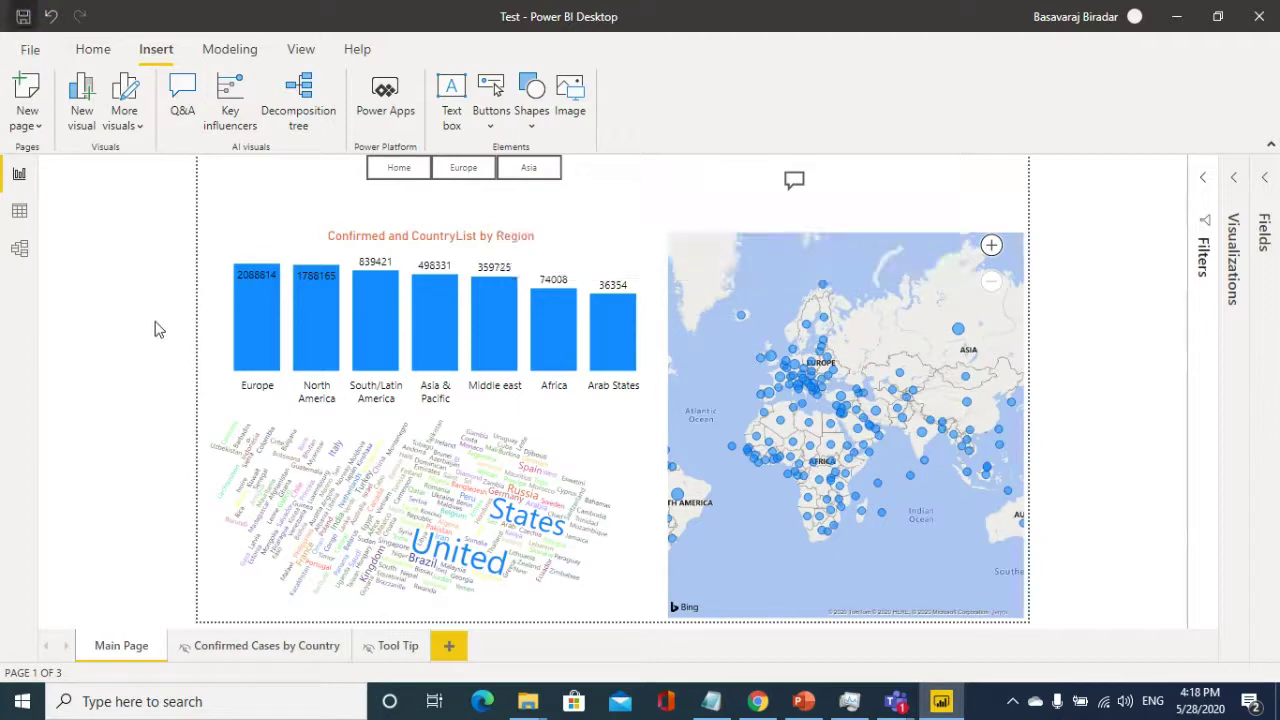
{"action": "mouse_move", "coordinate": [530, 700]}
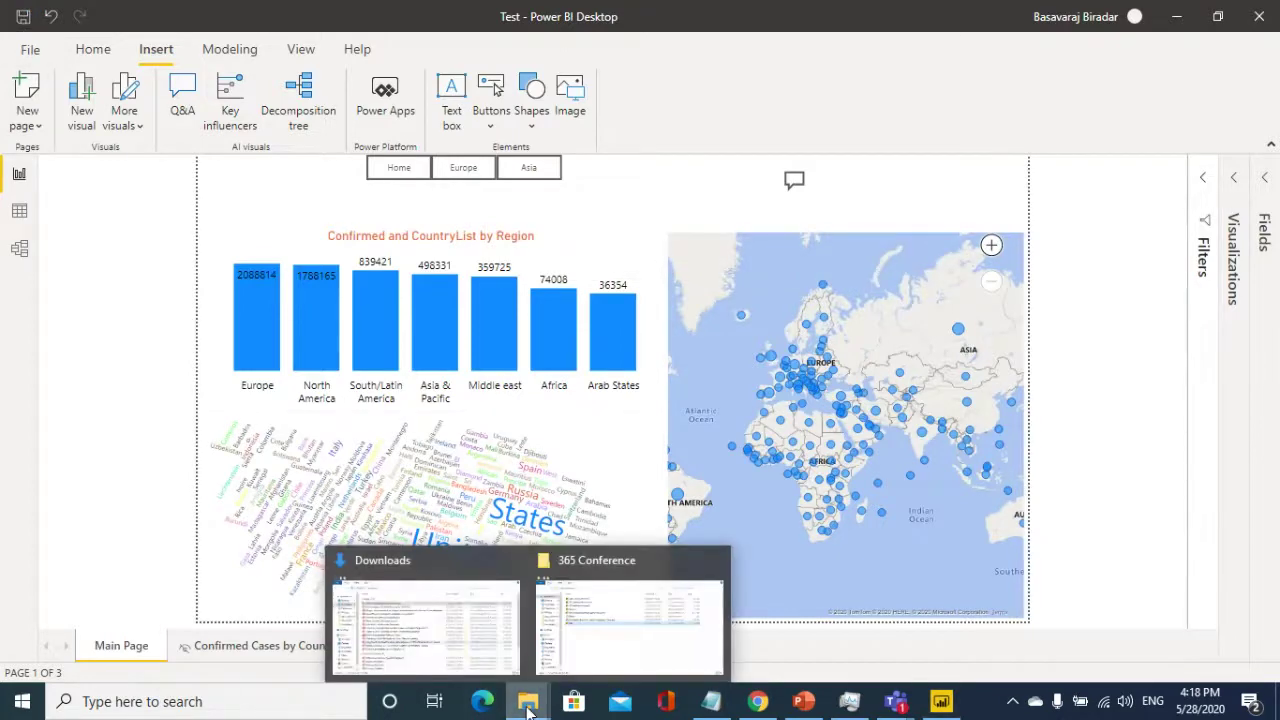
{"action": "left_click", "coordinate": [622, 657]}
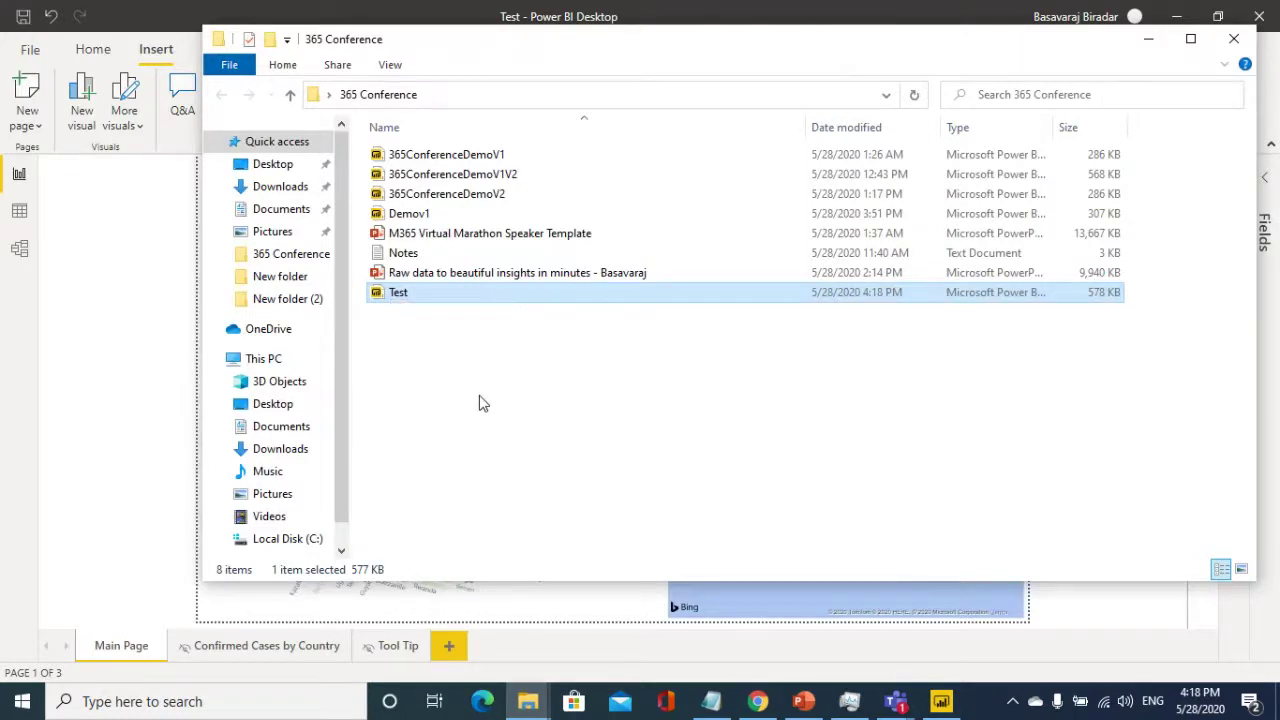
{"action": "left_click", "coordinate": [1148, 40]}
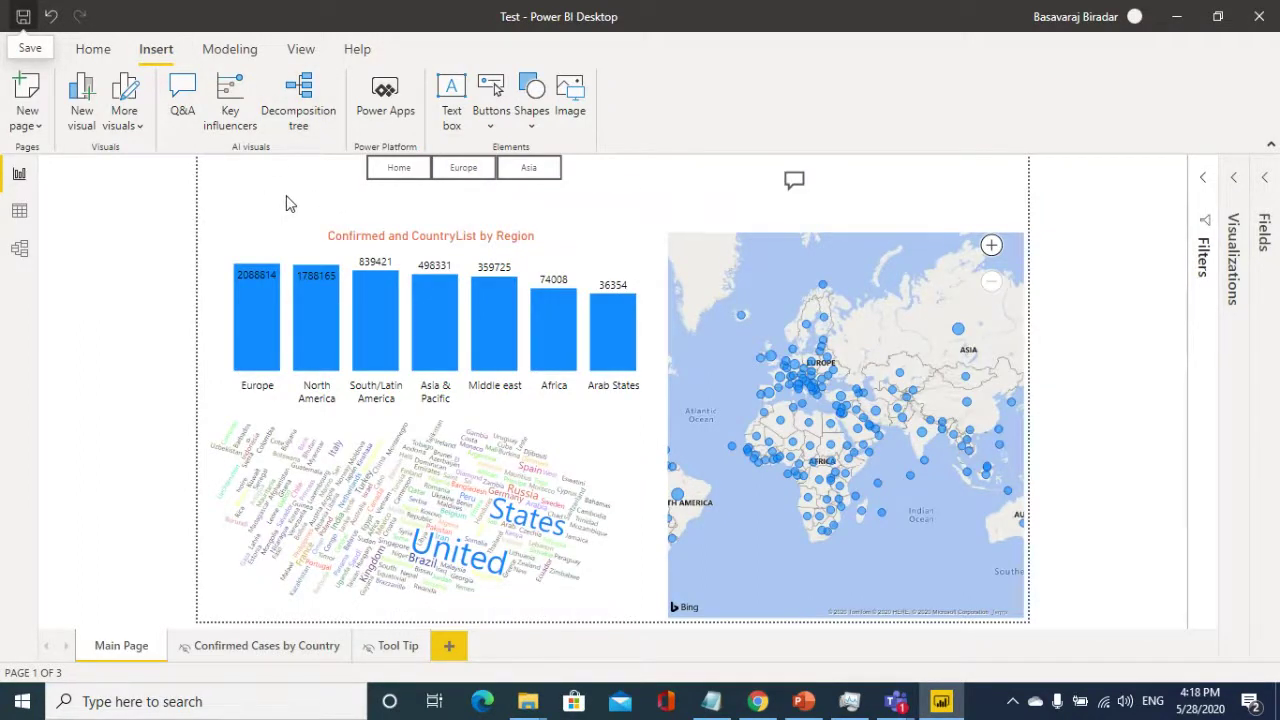
- Publish the report to the 365 Conference workspace
{"action": "left_click", "coordinate": [90, 50]}
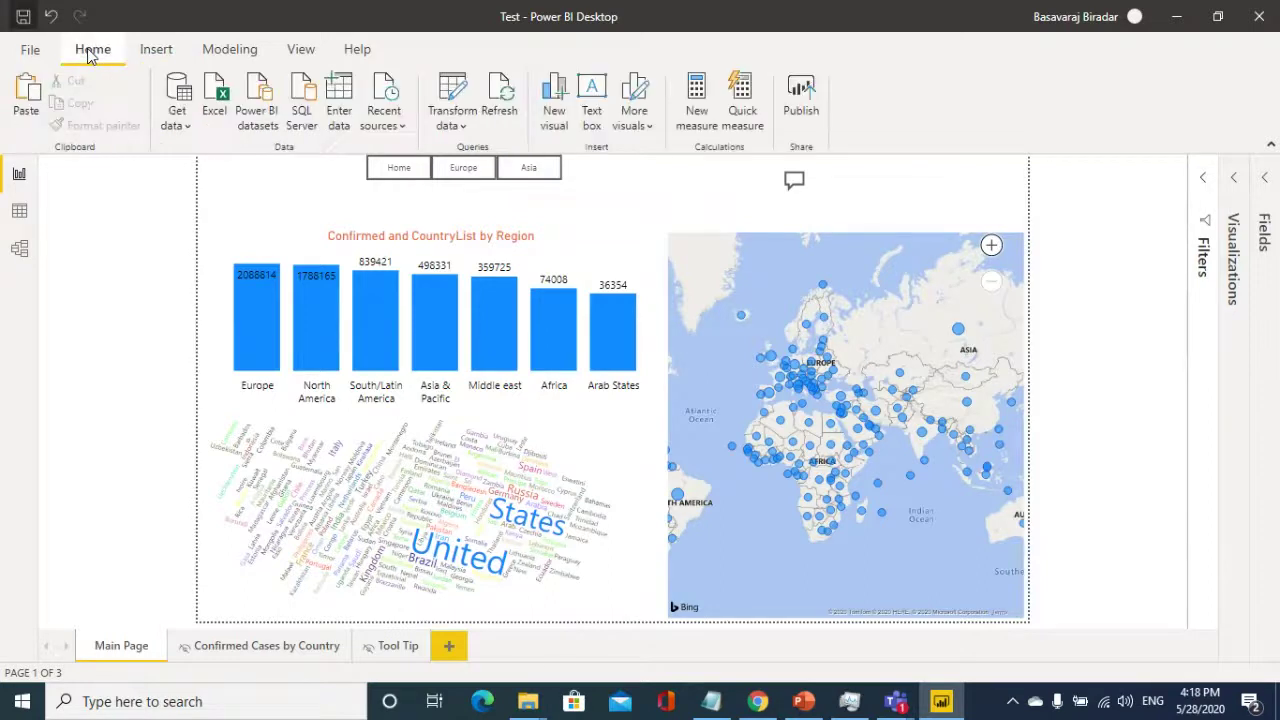
{"action": "left_click", "coordinate": [803, 100]}
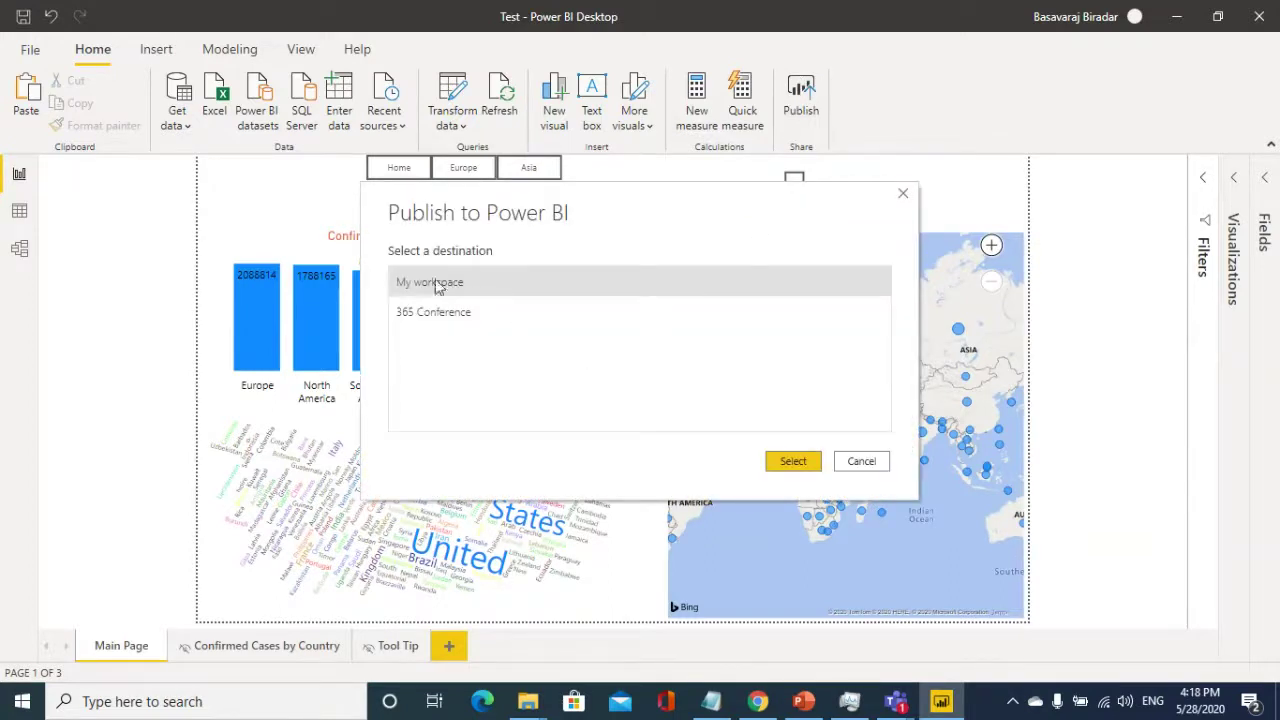
{"action": "left_click", "coordinate": [430, 315]}
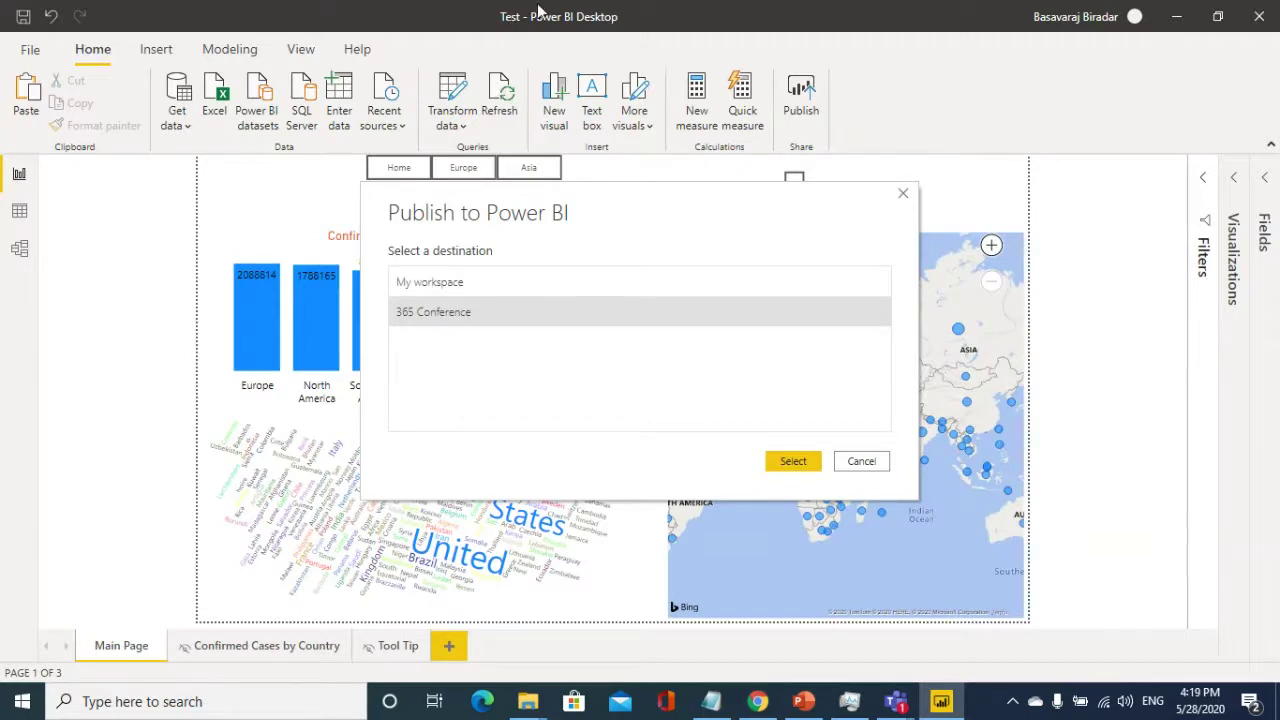
{"action": "left_click", "coordinate": [806, 460]}
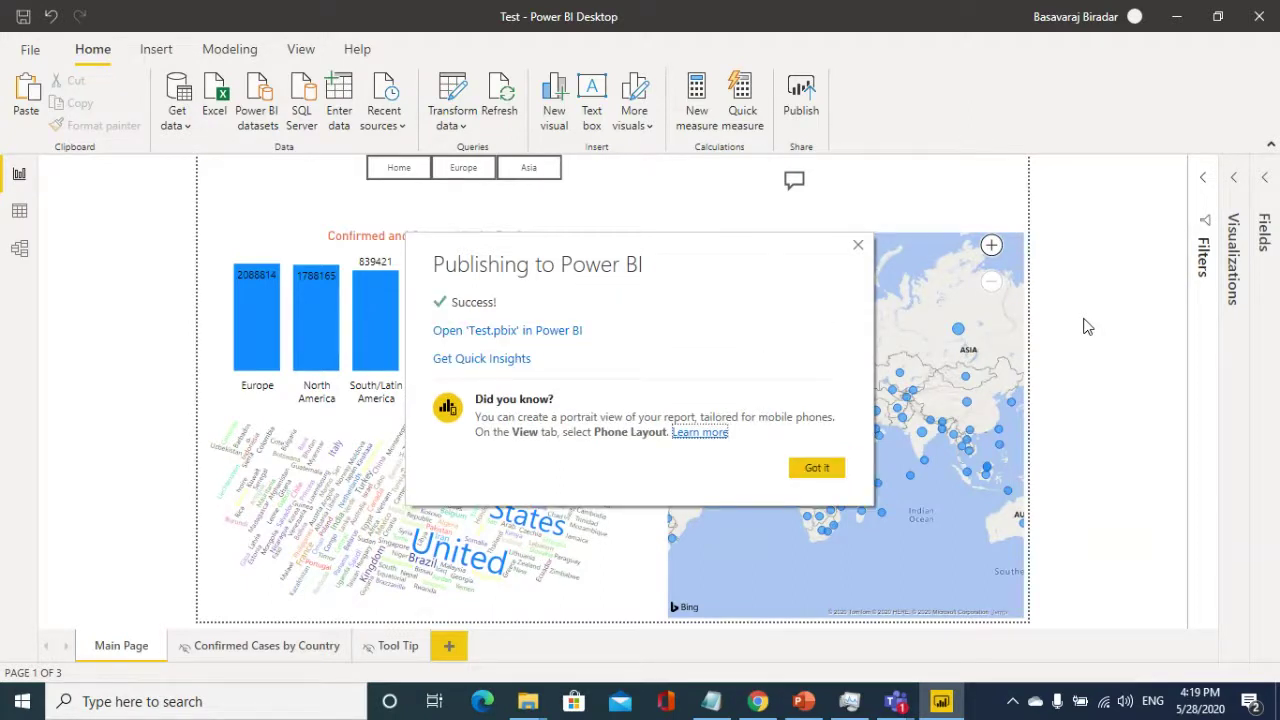
- Switch to the Power BI service in Chrome, refresh the page and open the published Test report
{"action": "left_click", "coordinate": [747, 708]}
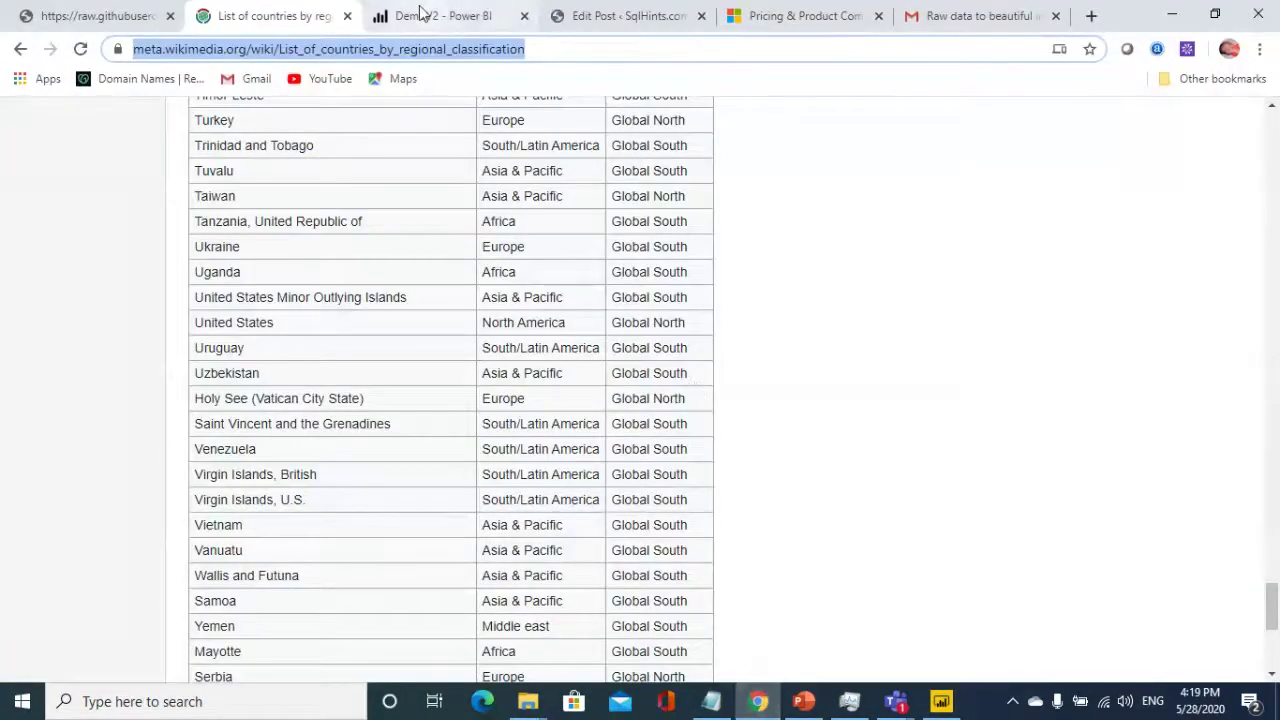
{"action": "left_click", "coordinate": [420, 14]}
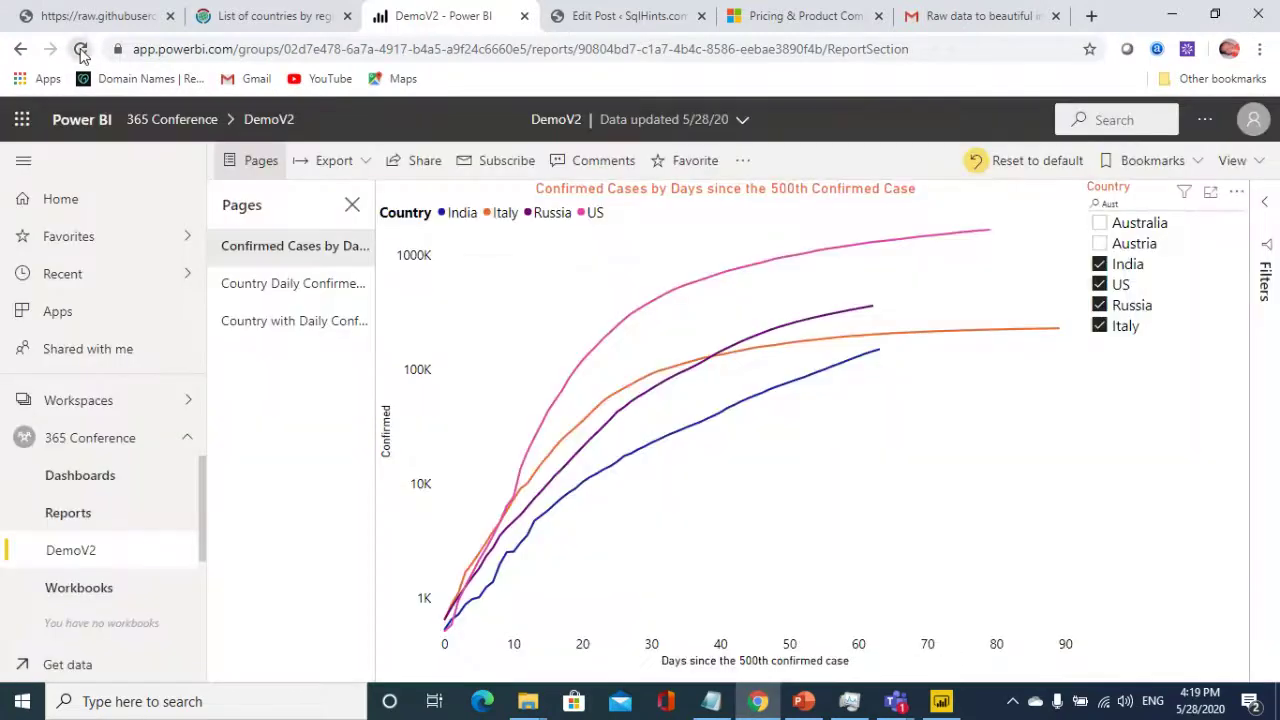
{"action": "left_click", "coordinate": [80, 49]}
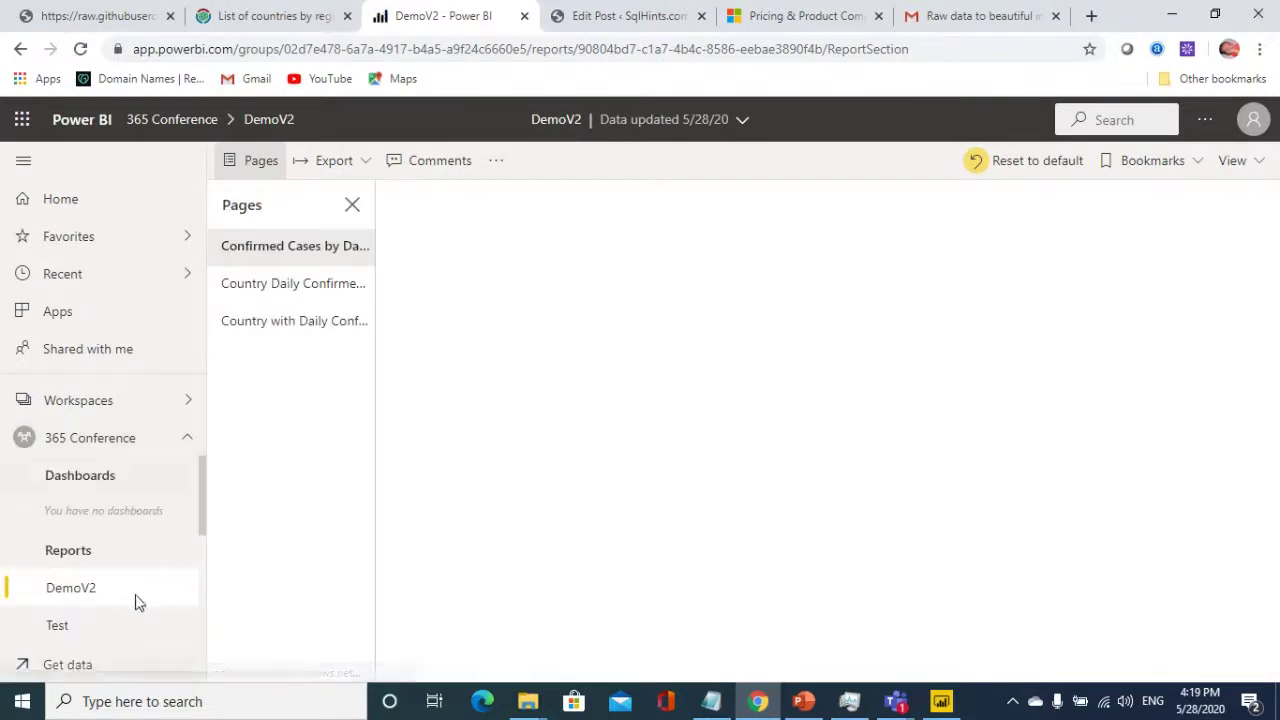
{"action": "left_click", "coordinate": [58, 626]}
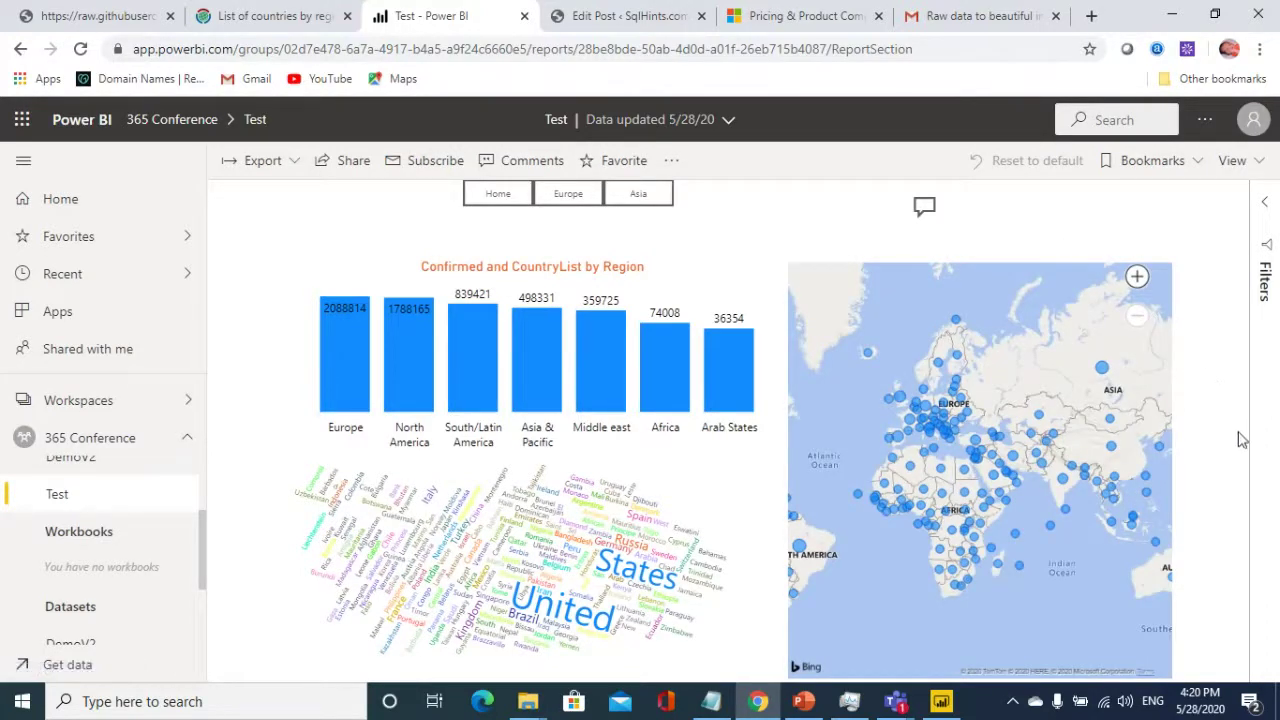
- Test the Europe and Asia bookmark buttons in the published Test report
{"action": "left_click", "coordinate": [567, 197]}
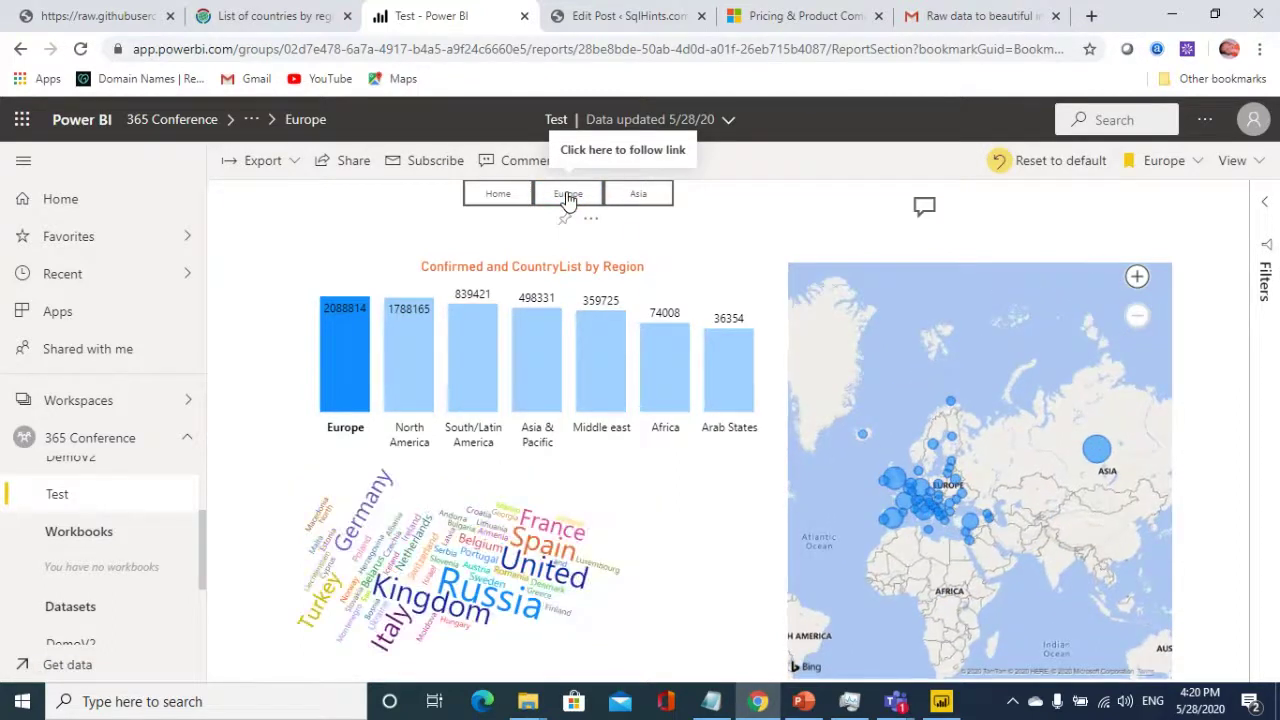
{"action": "left_click", "coordinate": [652, 198]}
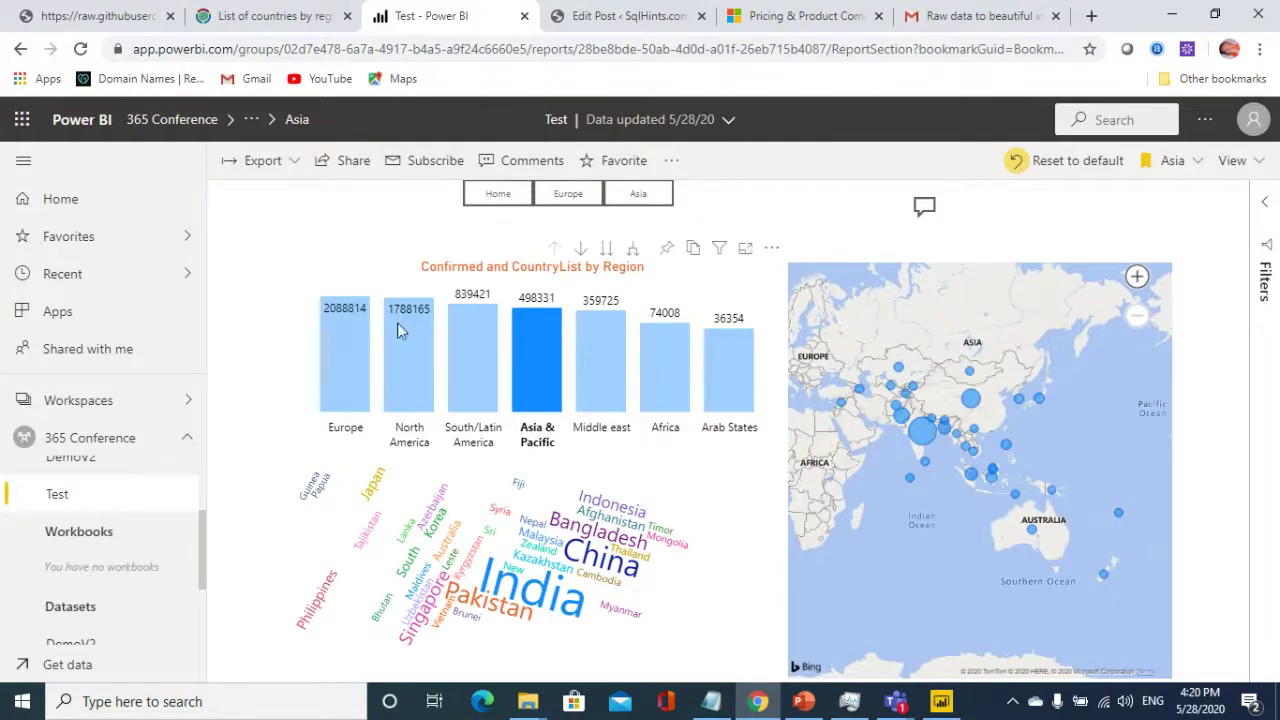
{"action": "left_click", "coordinate": [85, 505]}
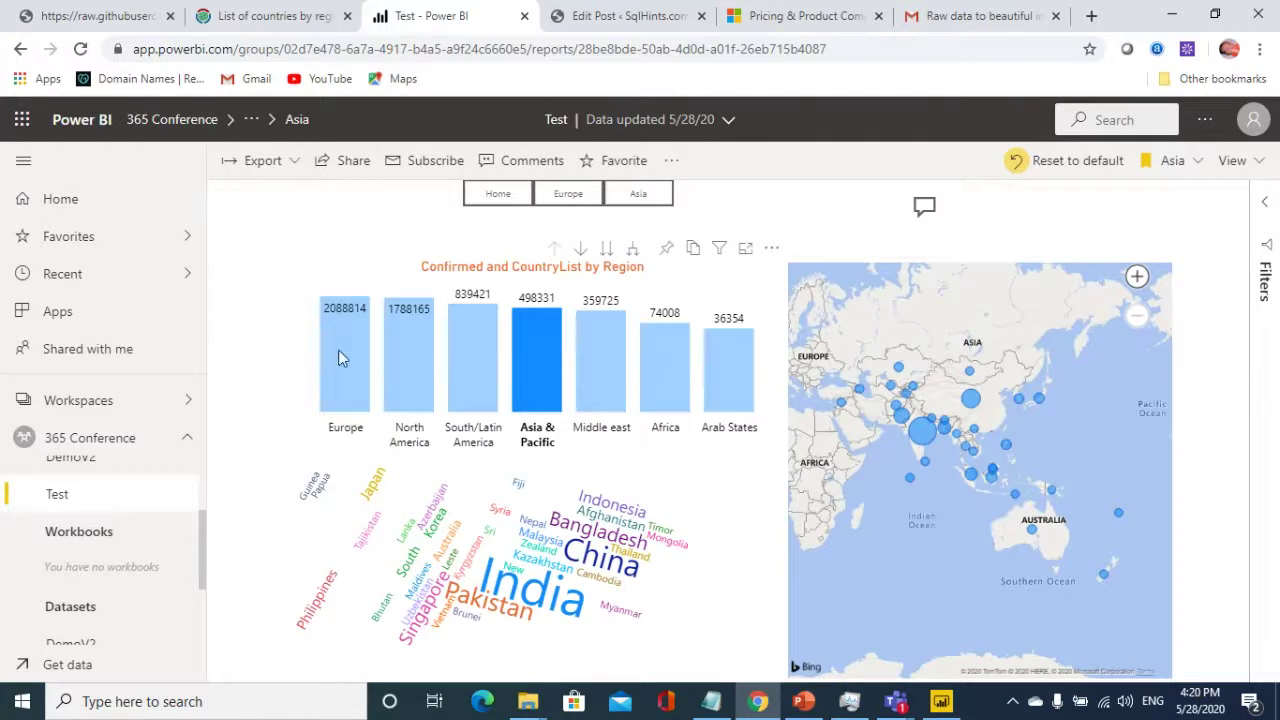
- Review the Test report's sharing options and the settings of a new email subscription, cancelling both
{"action": "left_click", "coordinate": [341, 161]}
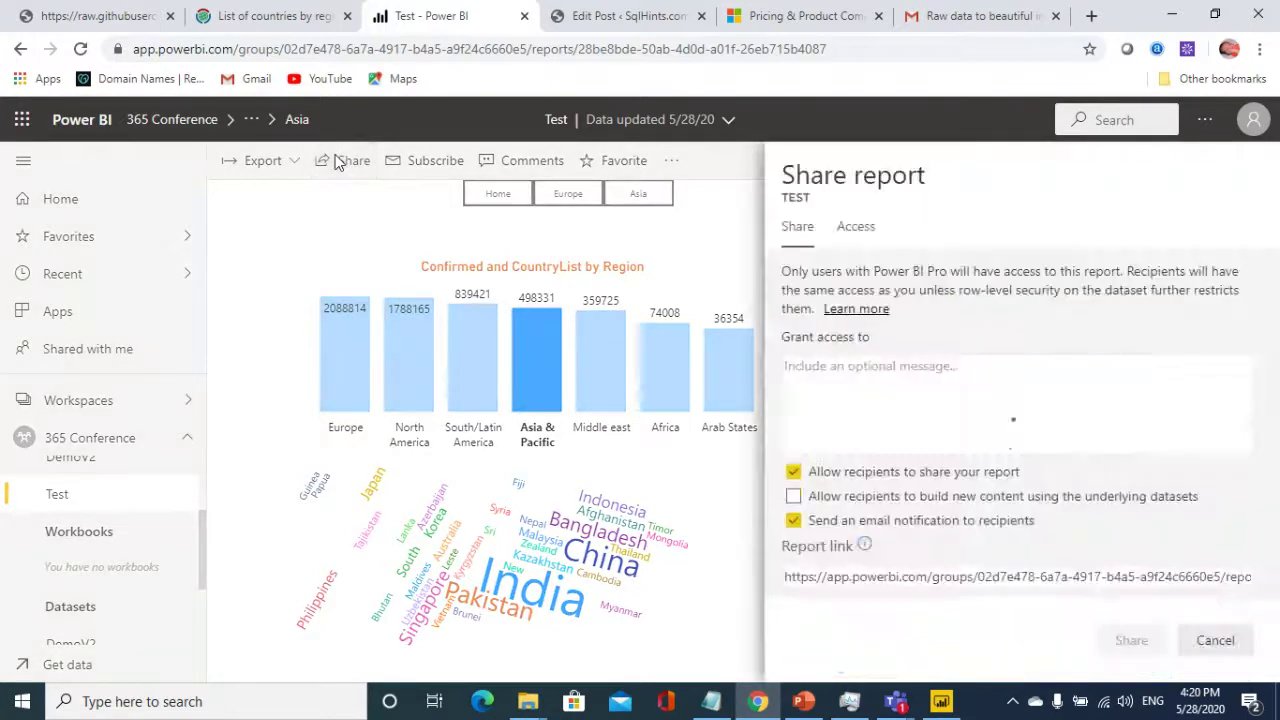
{"action": "left_click", "coordinate": [1245, 645]}
{"action": "left_click", "coordinate": [430, 161]}
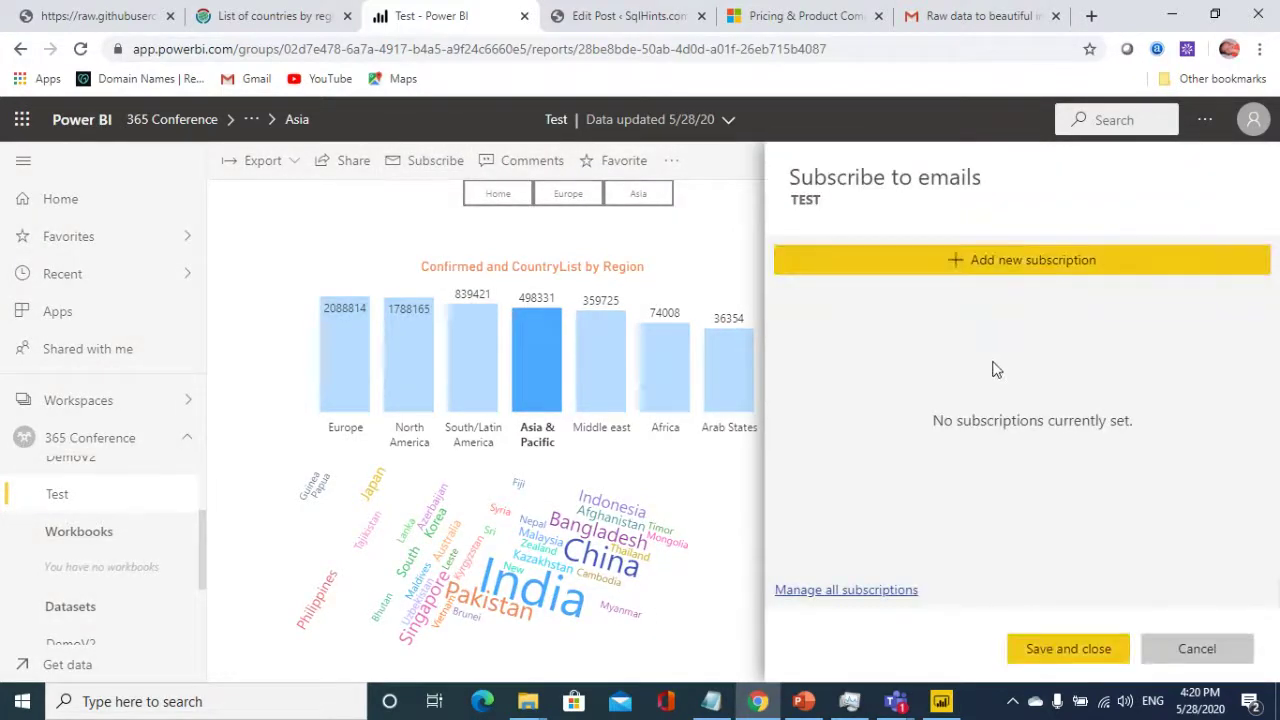
{"action": "left_click", "coordinate": [993, 261]}
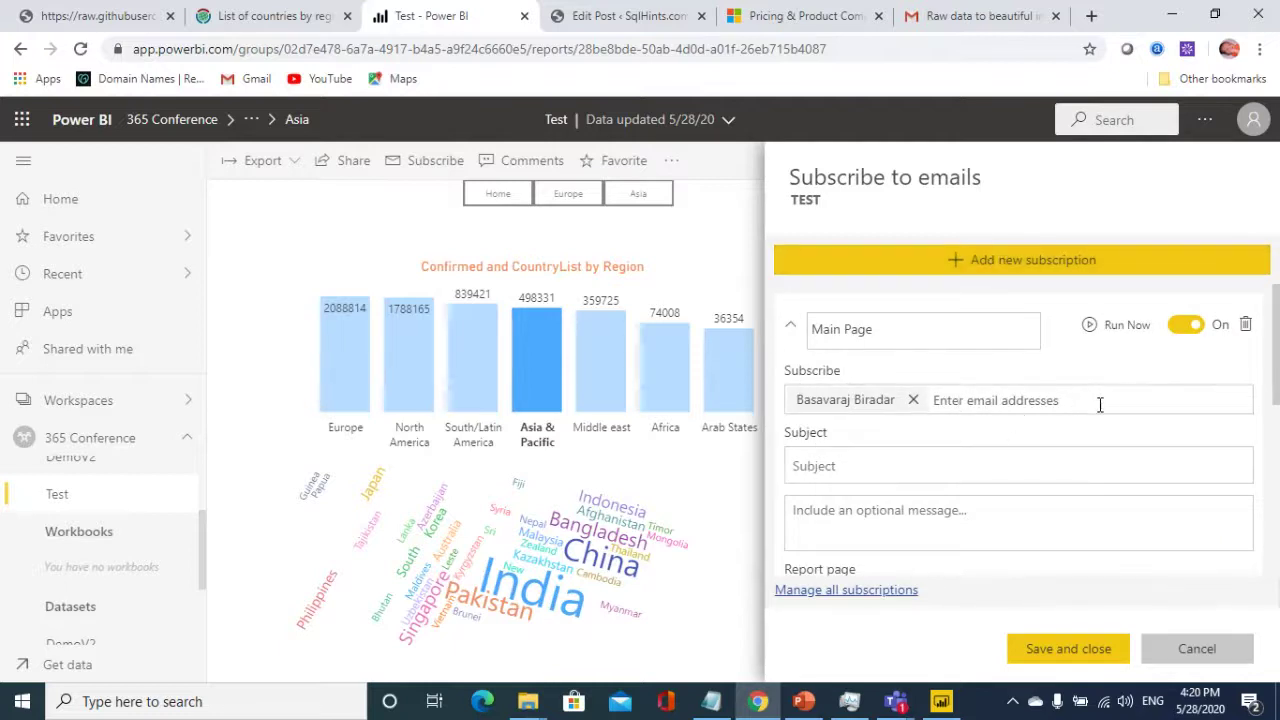
{"action": "scroll", "coordinate": [1098, 415], "scroll_direction": "down", "scroll_amount": 2}
{"action": "scroll", "coordinate": [1095, 422], "scroll_direction": "down", "scroll_amount": 1}
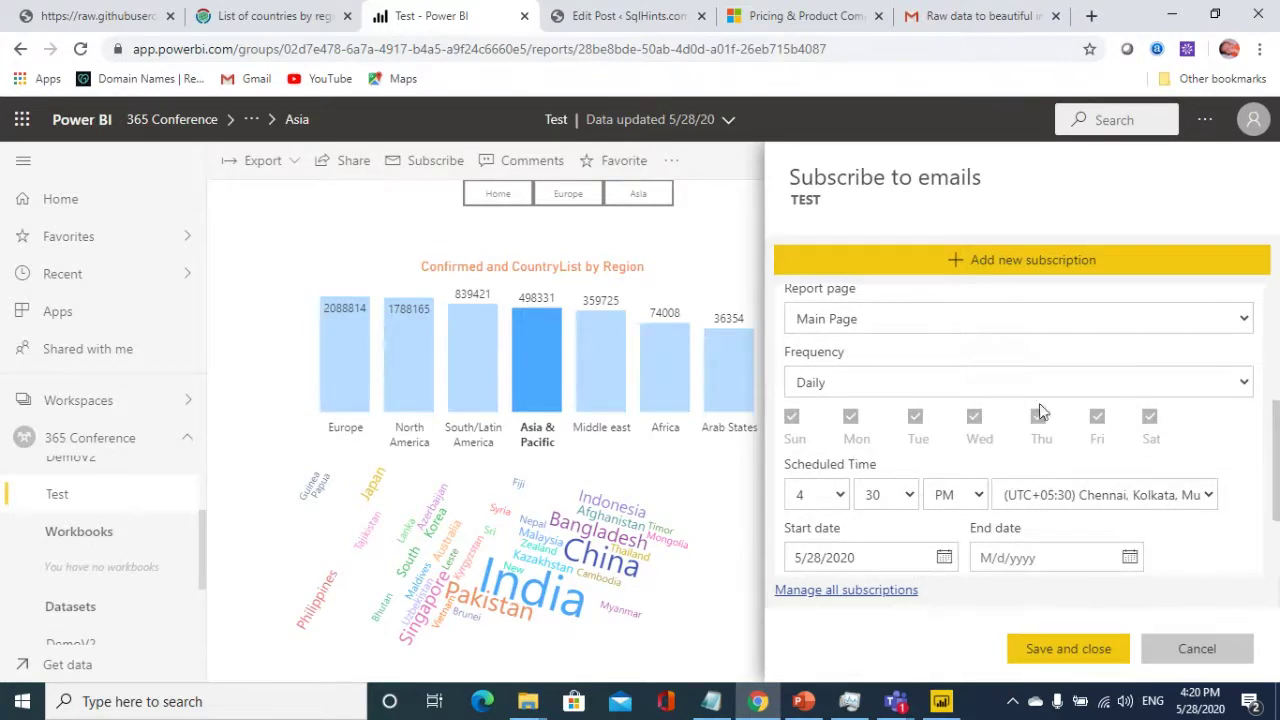
{"action": "scroll", "coordinate": [1039, 403], "scroll_direction": "down", "scroll_amount": 1}
{"action": "left_click", "coordinate": [1238, 651]}
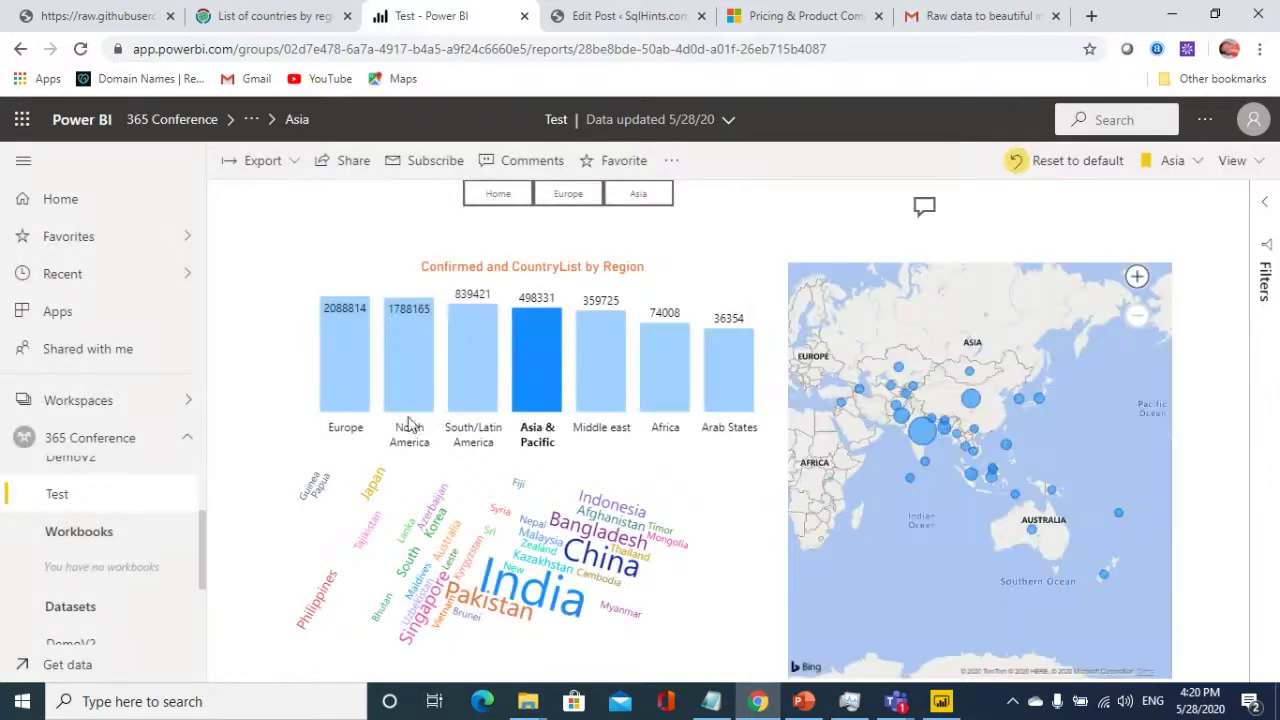
- Open the Test dataset's refresh settings and examine the Scheduled refresh options
{"action": "scroll", "coordinate": [170, 489], "scroll_direction": "down", "scroll_amount": 1}
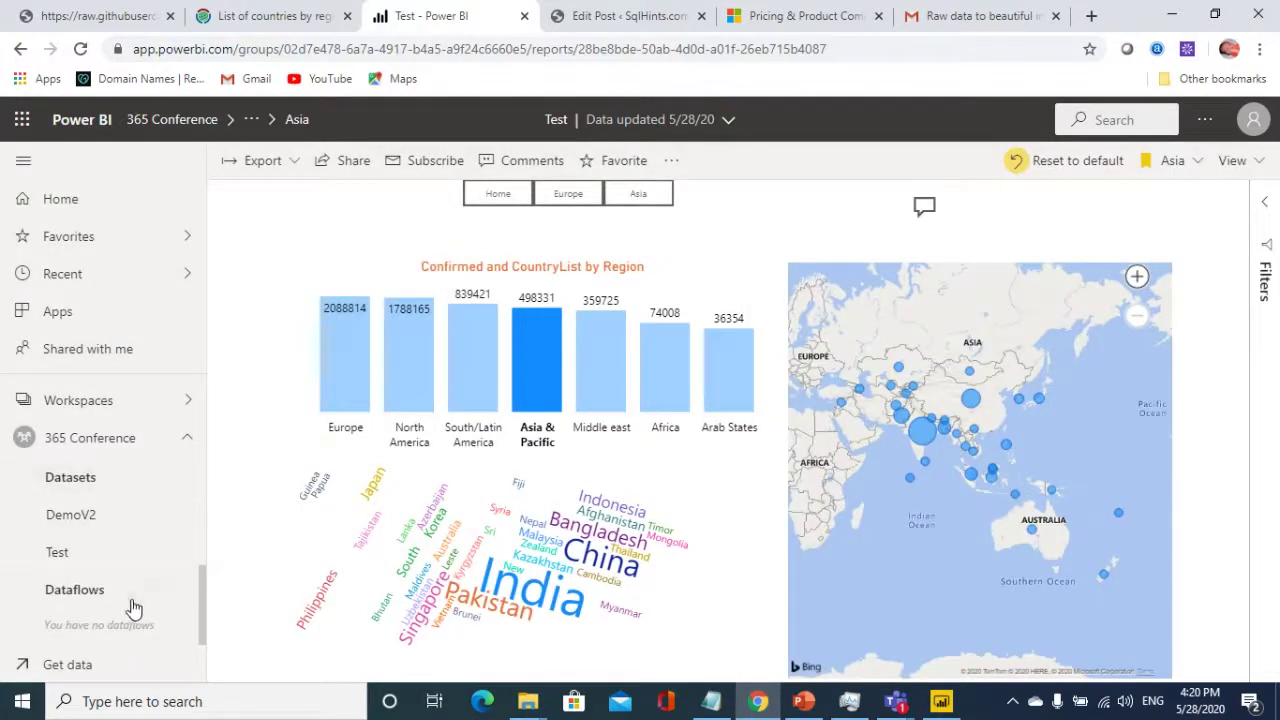
{"action": "scroll", "coordinate": [134, 580], "scroll_direction": "up", "scroll_amount": 2}
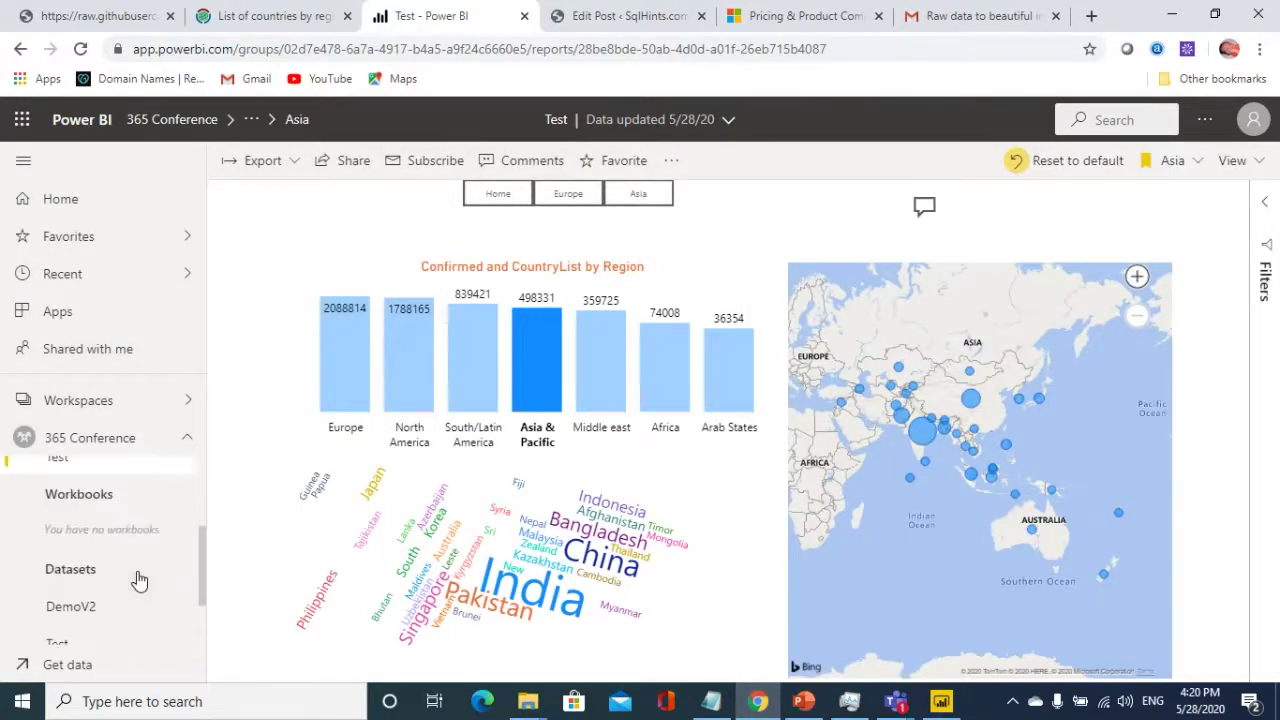
{"action": "scroll", "coordinate": [130, 588], "scroll_direction": "down", "scroll_amount": 1}
{"action": "scroll", "coordinate": [126, 591], "scroll_direction": "down", "scroll_amount": 1}
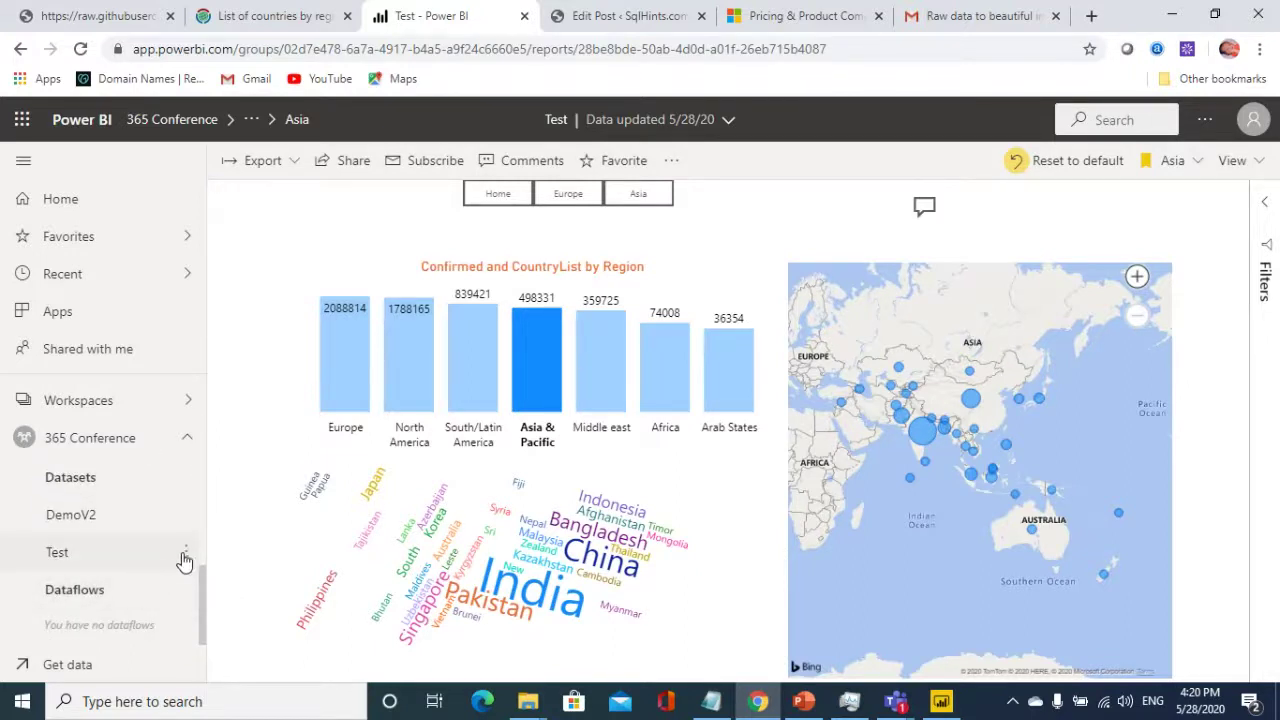
{"action": "left_click", "coordinate": [186, 554]}
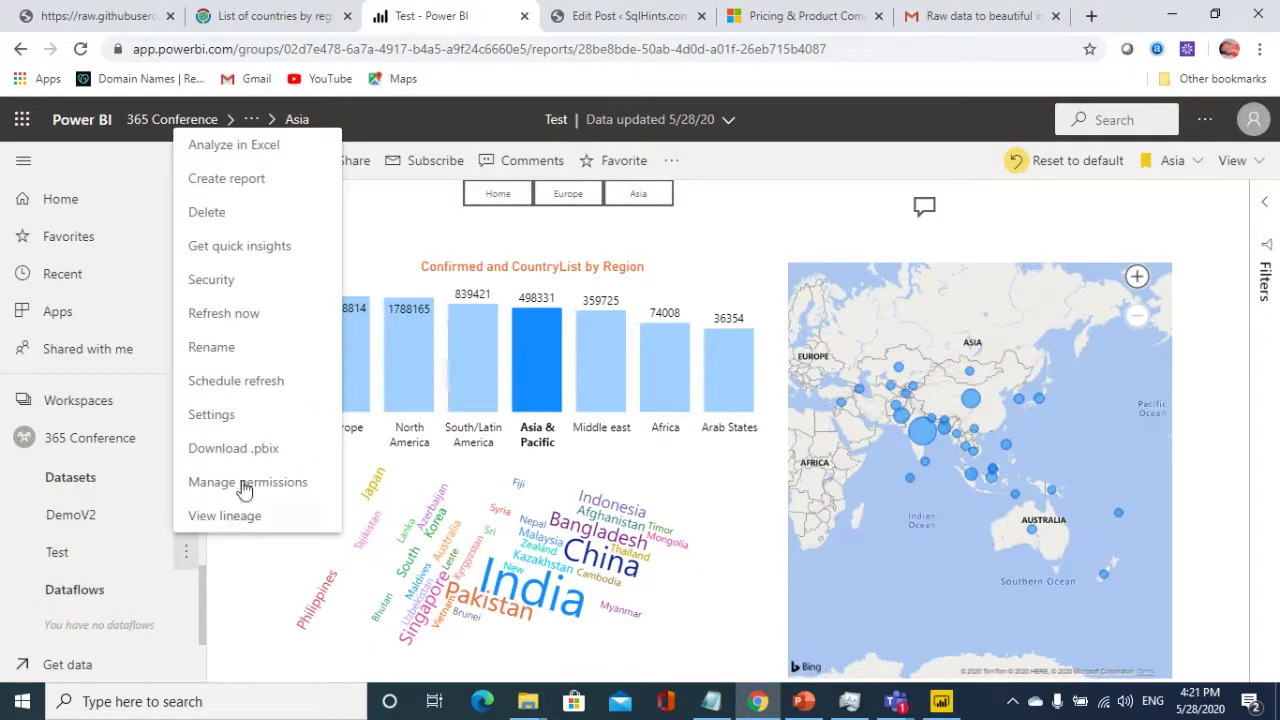
{"action": "left_click", "coordinate": [264, 390]}
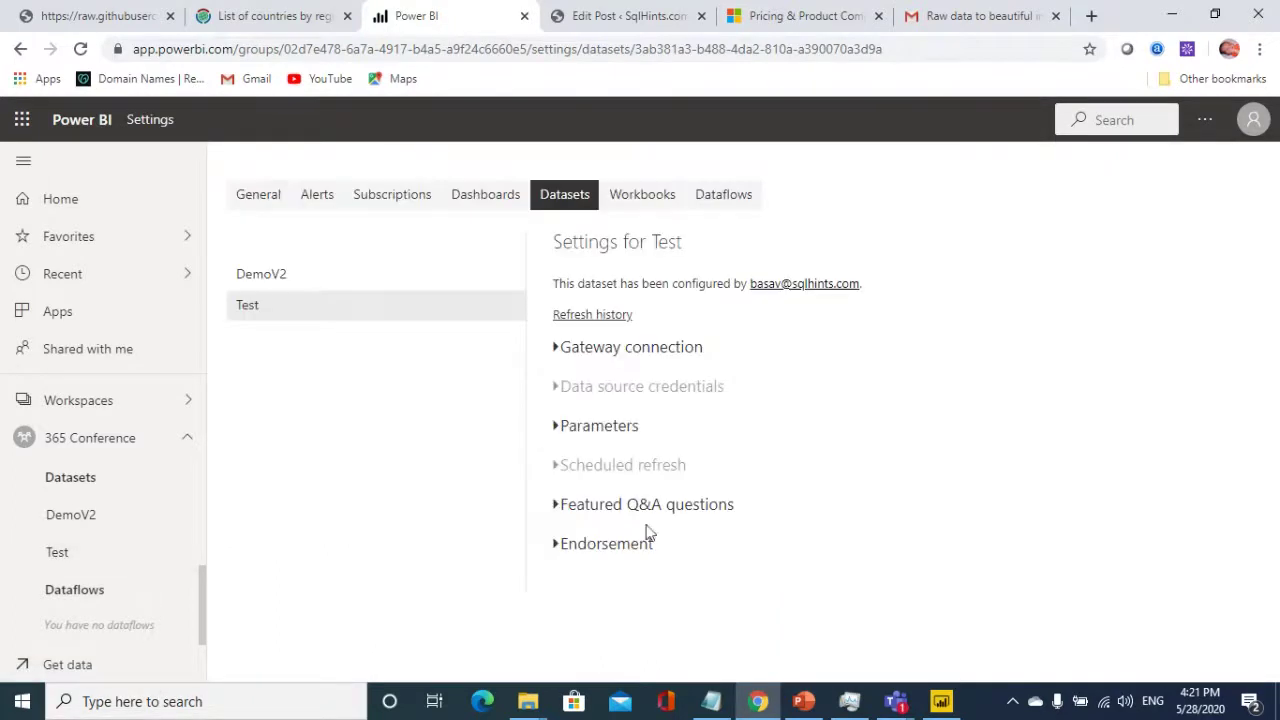
{"action": "left_click", "coordinate": [553, 471]}
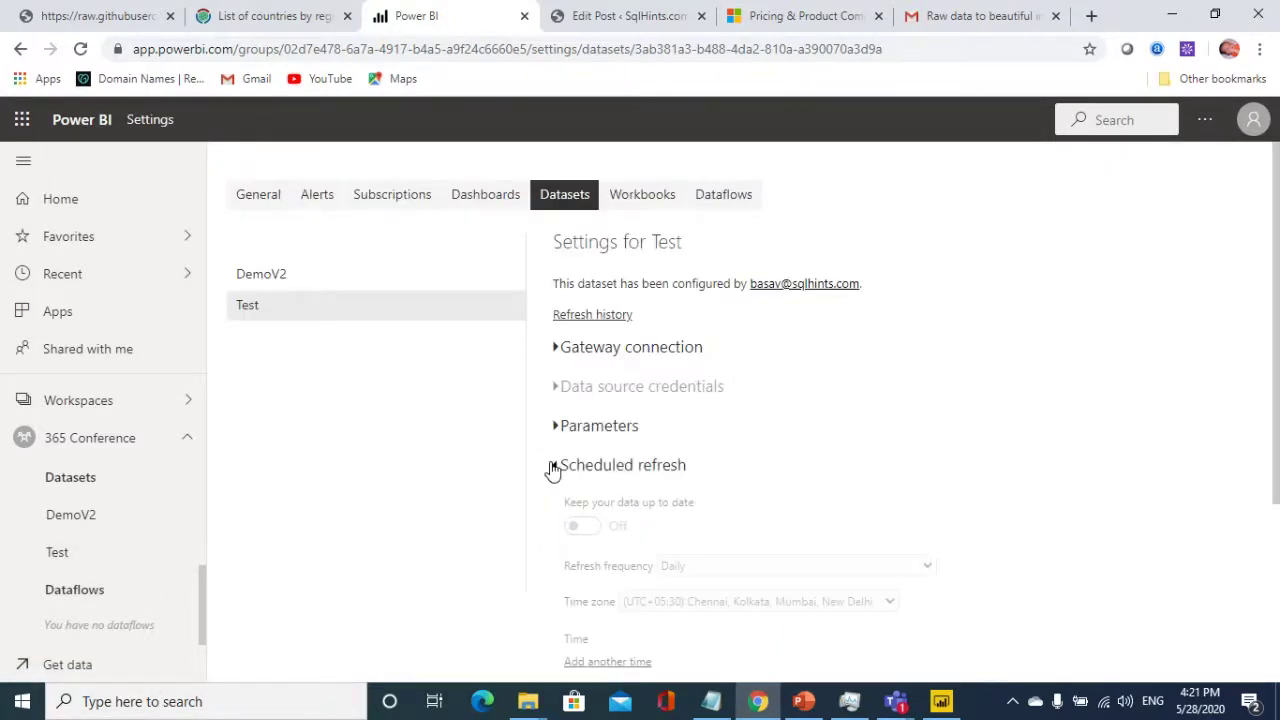
{"action": "scroll", "coordinate": [651, 480], "scroll_direction": "down", "scroll_amount": 1}
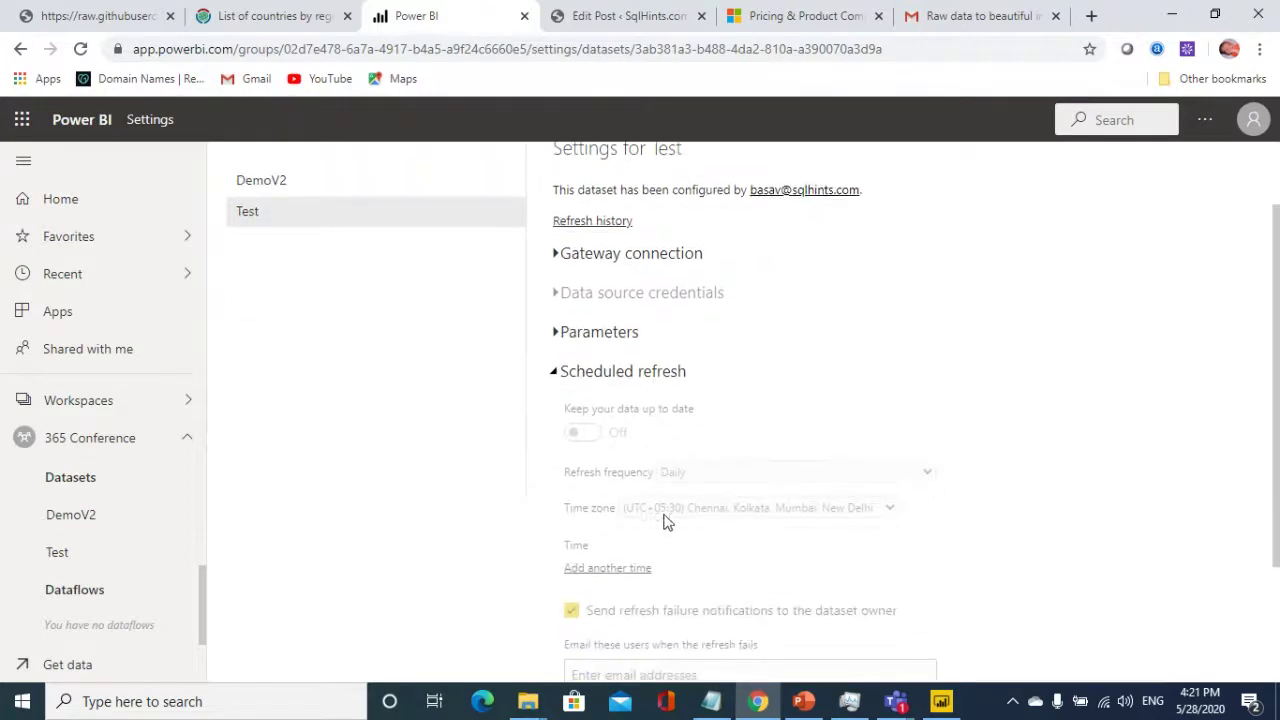
{"action": "scroll", "coordinate": [645, 500], "scroll_direction": "down", "scroll_amount": 1}
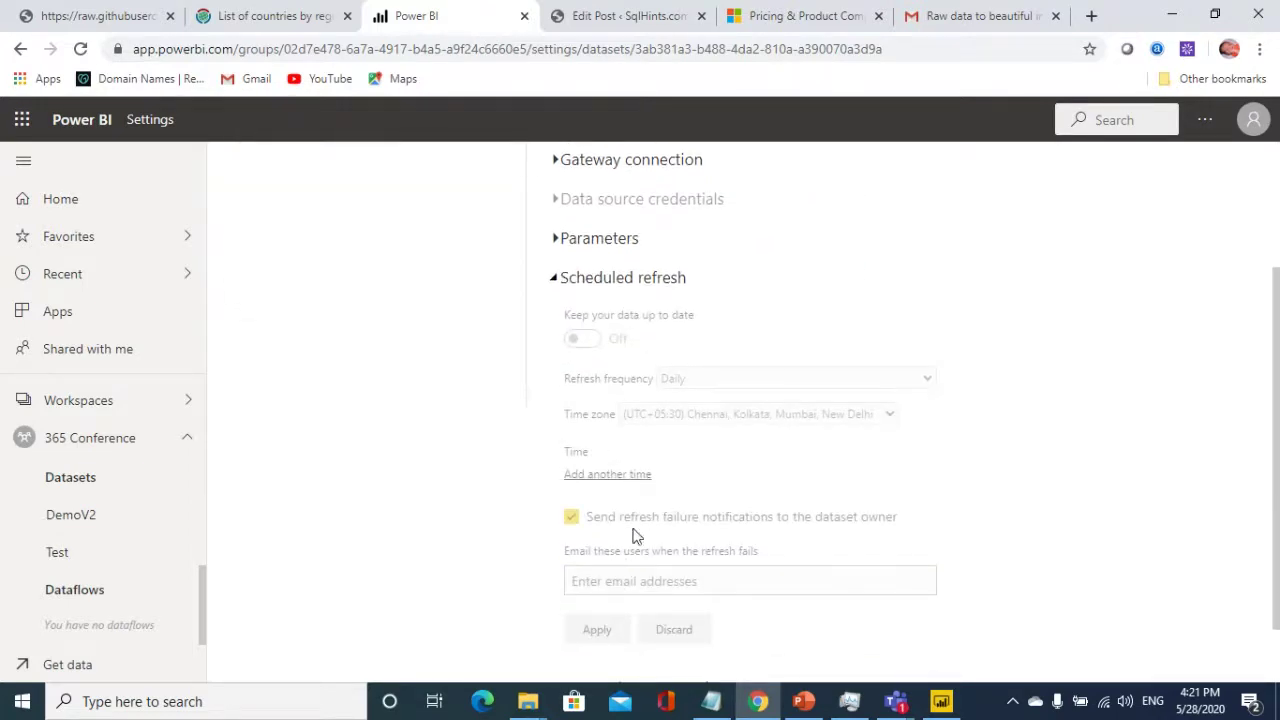
{"action": "scroll", "coordinate": [708, 557], "scroll_direction": "up", "scroll_amount": 2}
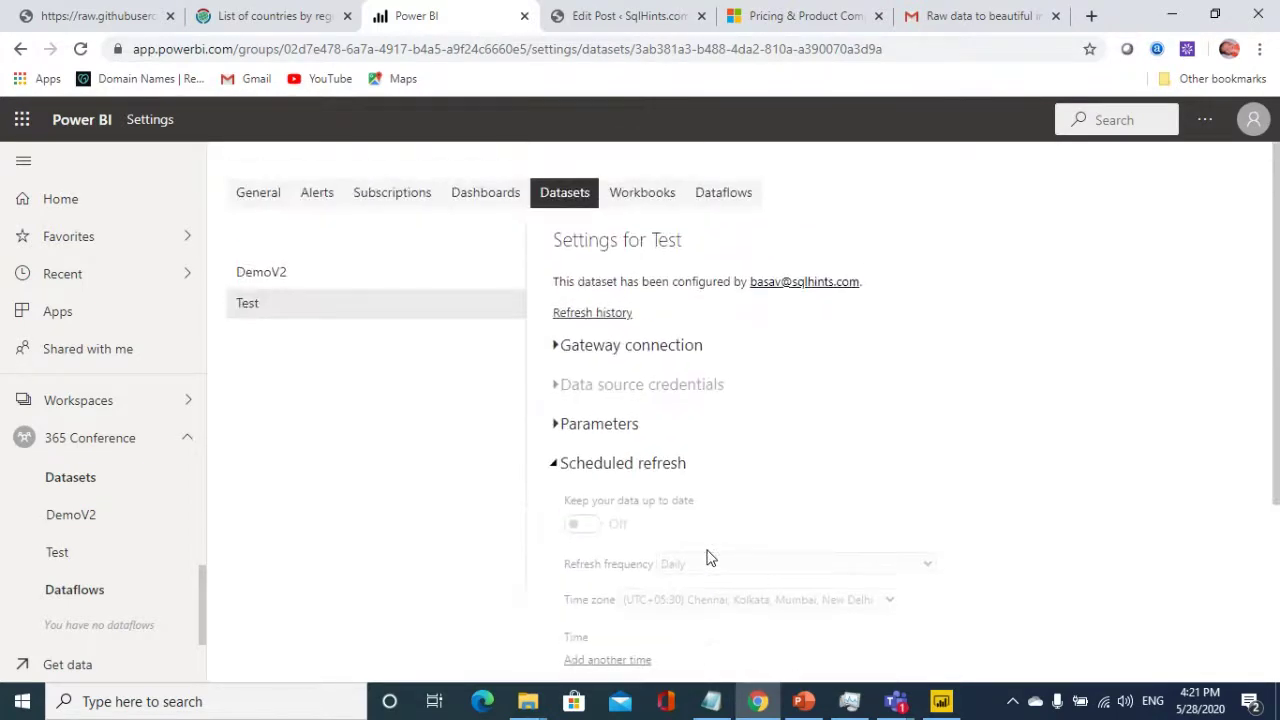
- Open the DemoV2 report in the 365 Conference workspace
{"action": "left_click", "coordinate": [68, 525]}
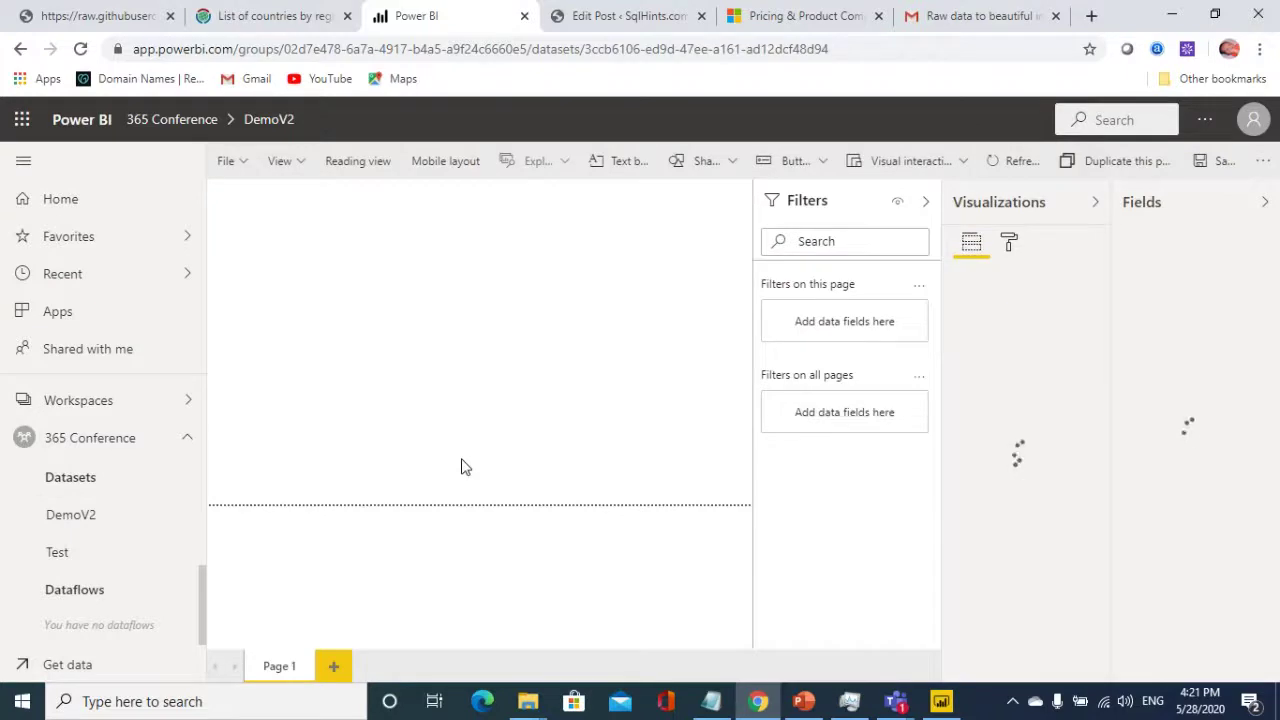
{"action": "scroll", "coordinate": [148, 530], "scroll_direction": "up", "scroll_amount": 3}
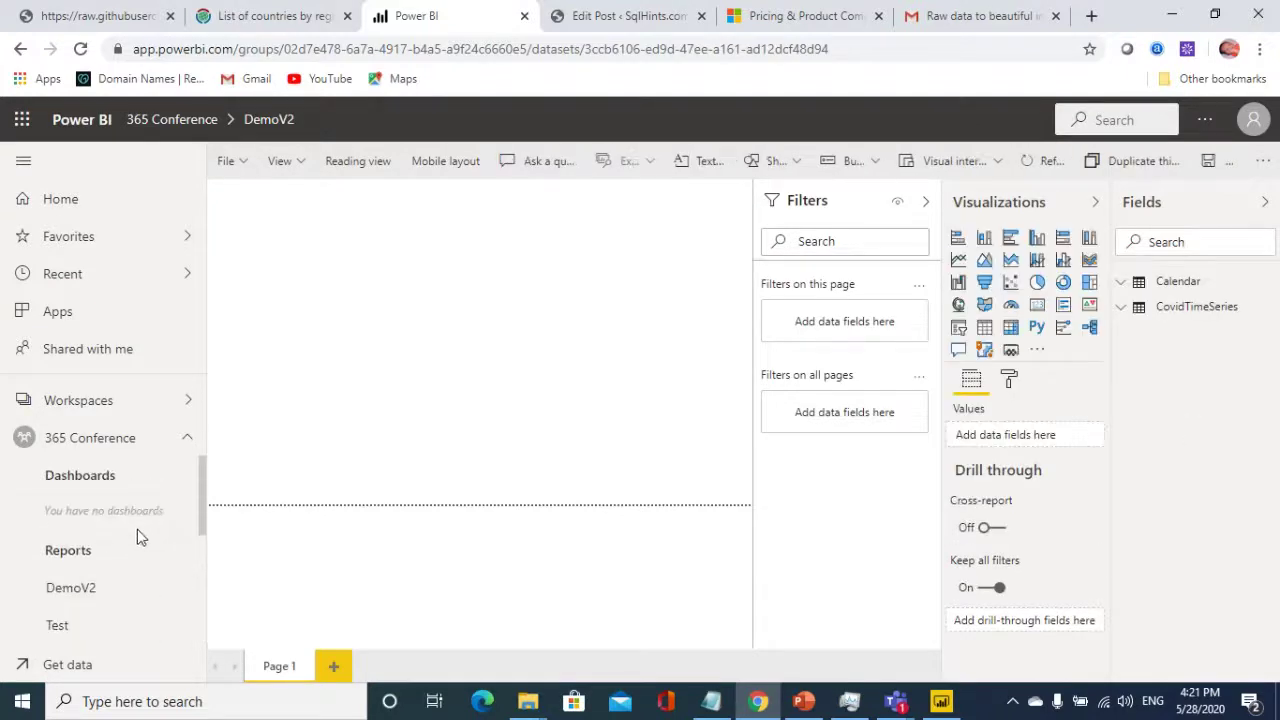
{"action": "left_click", "coordinate": [86, 603]}
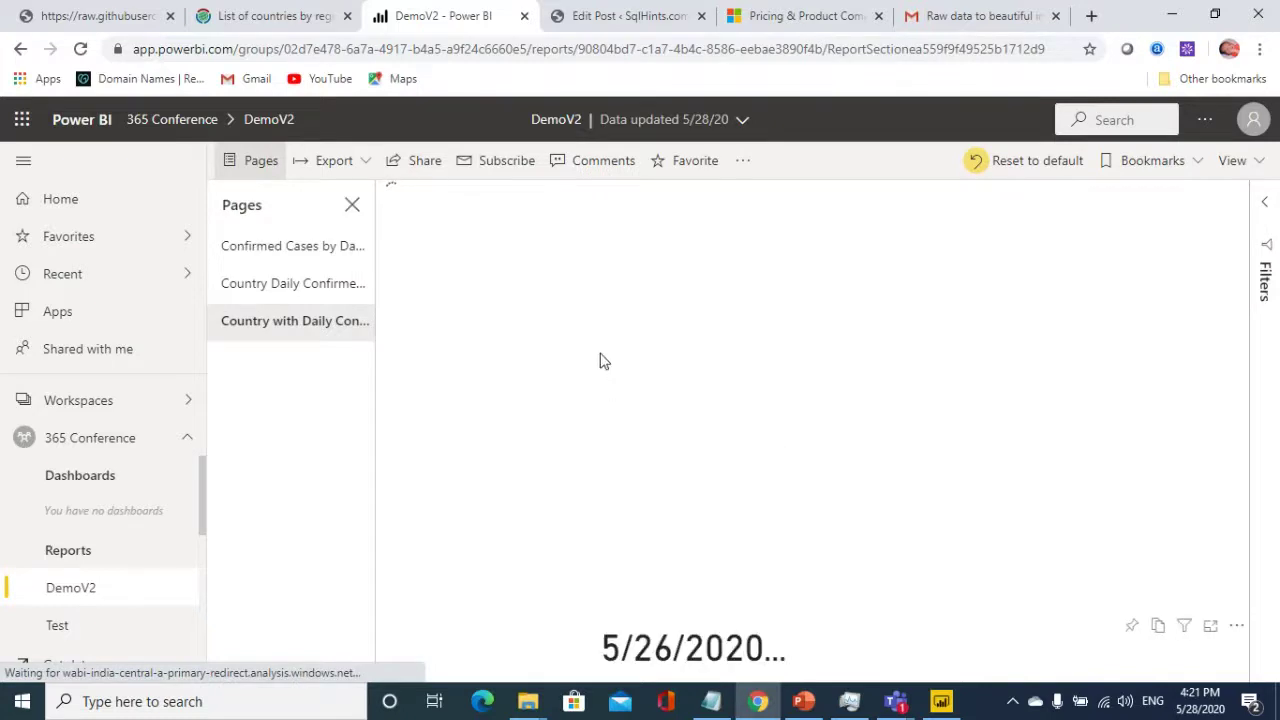
- On the Confirmed Cases by Days since the 500th Confirmed Case page, add Australia and Austria to the compared countries
{"action": "left_click", "coordinate": [296, 248]}
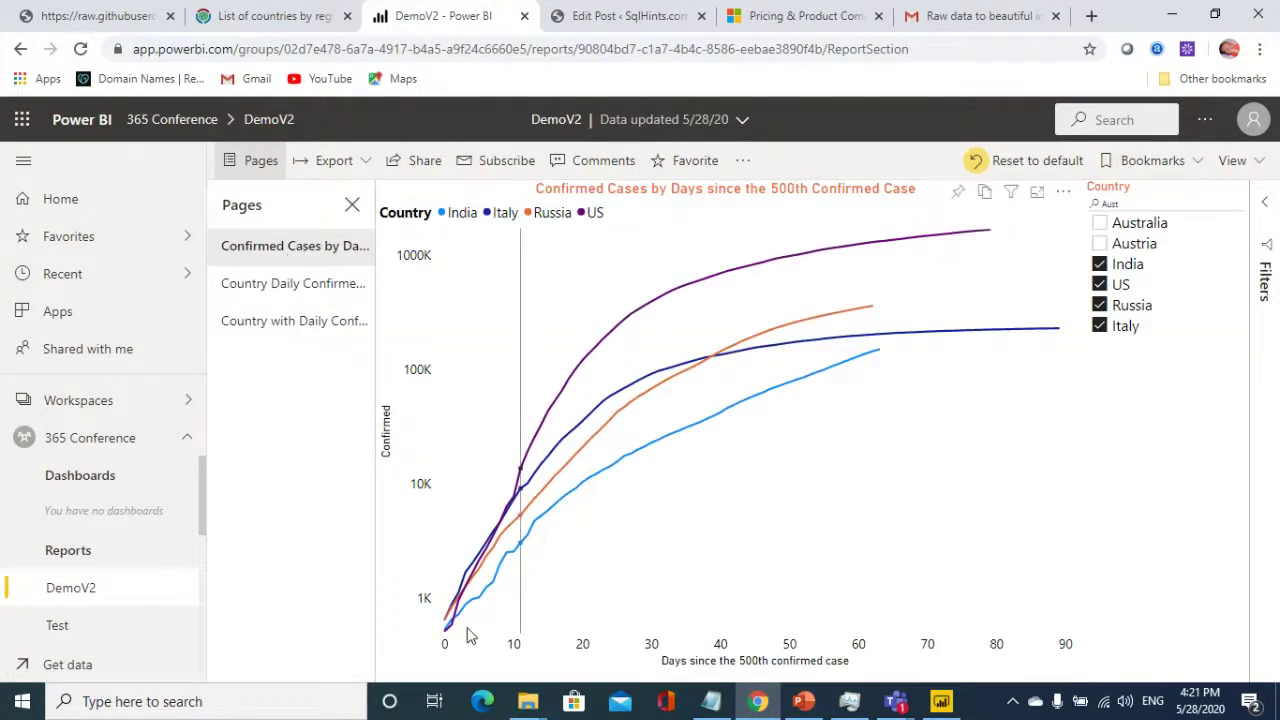
{"action": "mouse_move", "coordinate": [450, 635]}
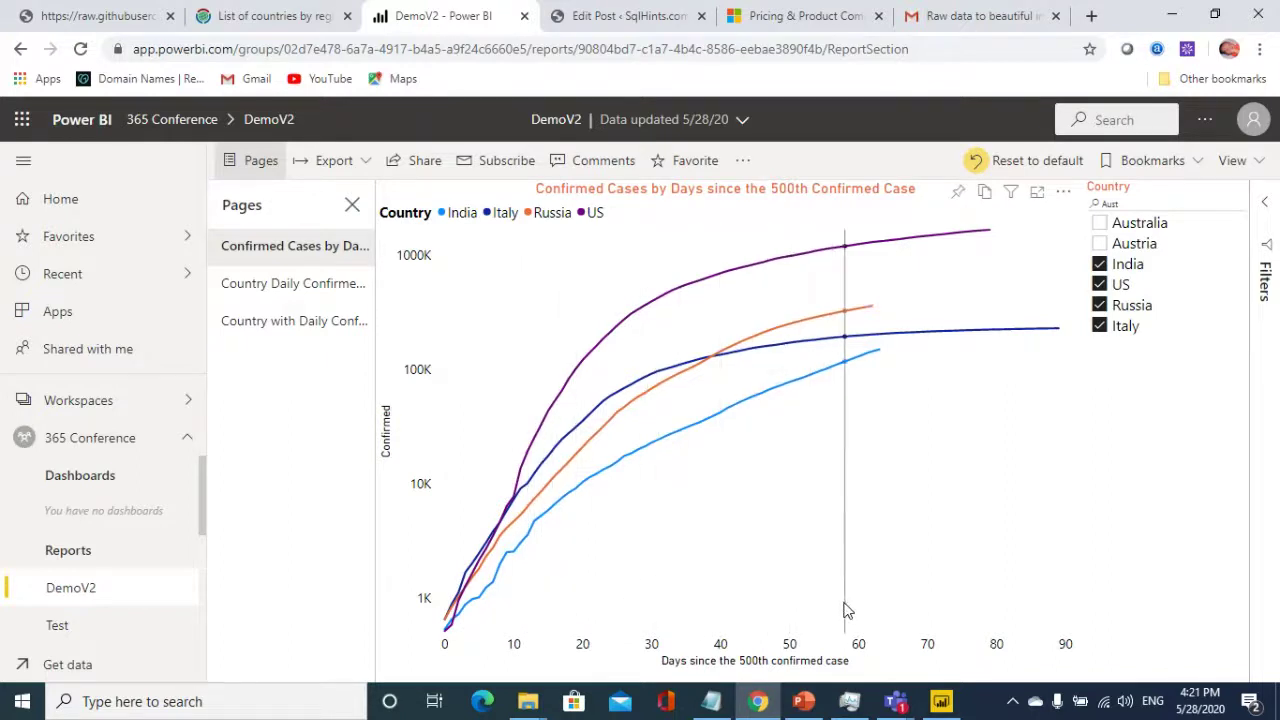
{"action": "mouse_move", "coordinate": [862, 614]}
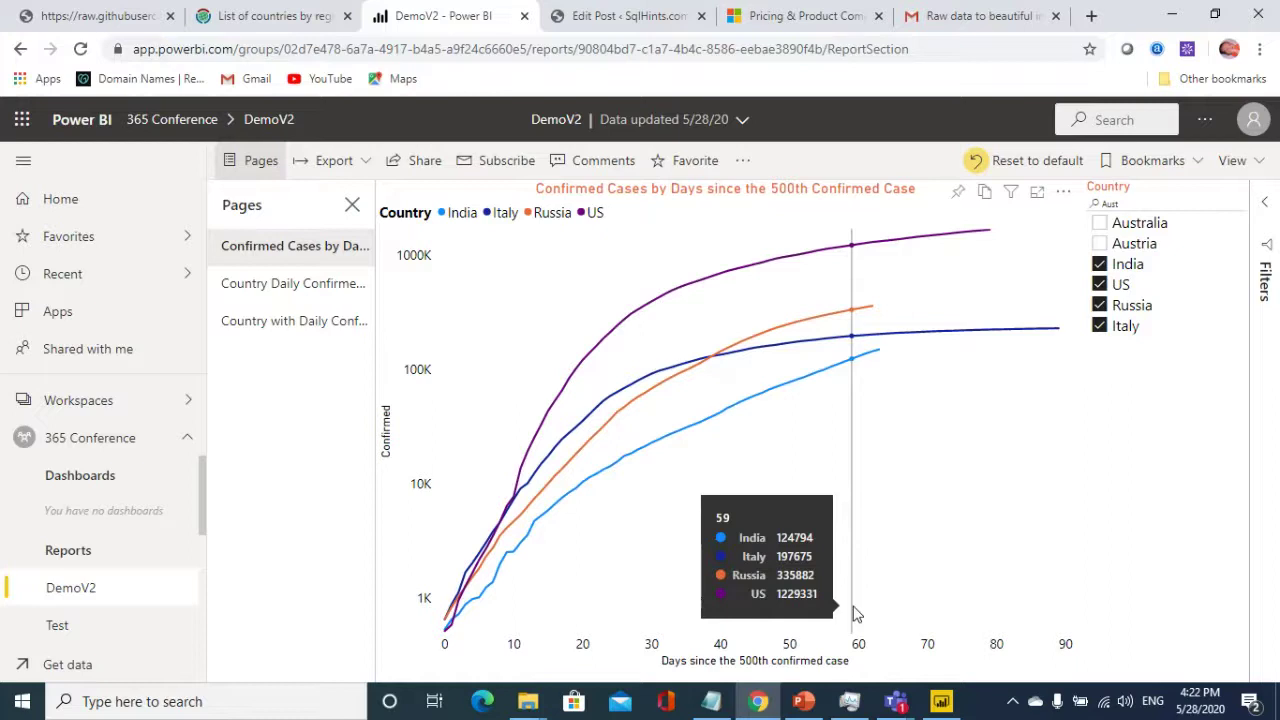
{"action": "left_click", "coordinate": [1104, 224]}
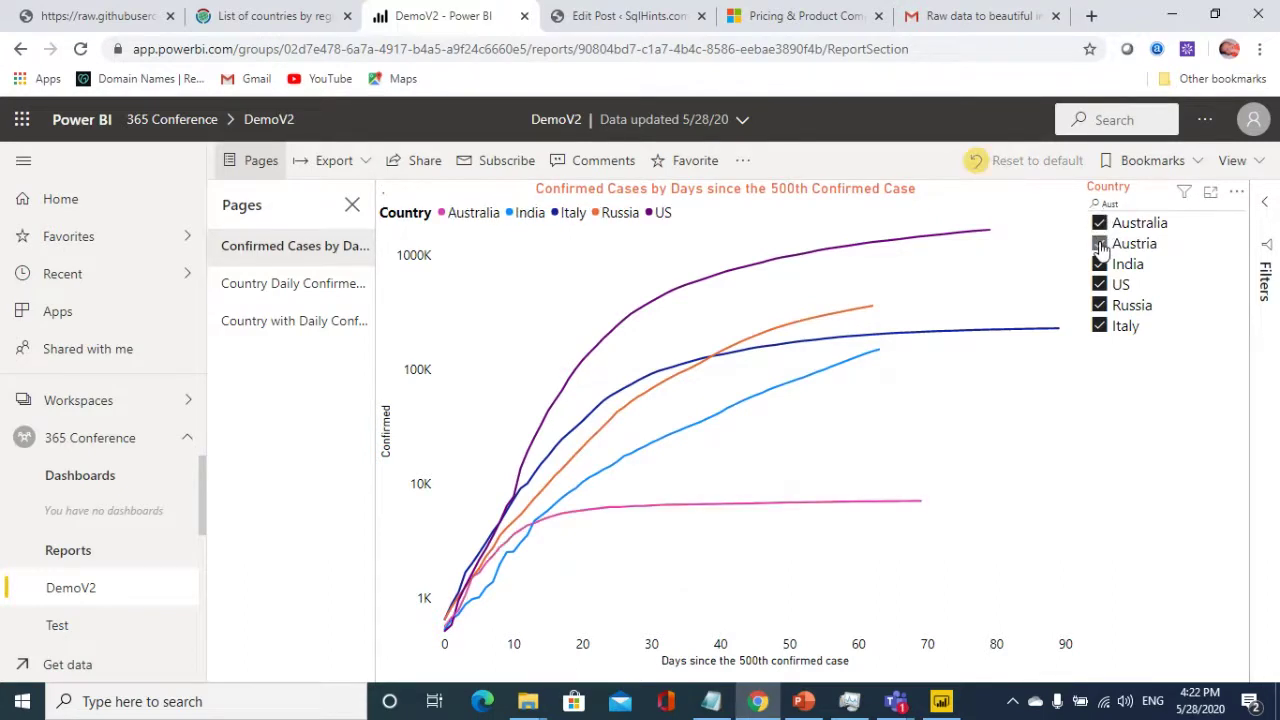
{"action": "left_click", "coordinate": [1100, 245]}
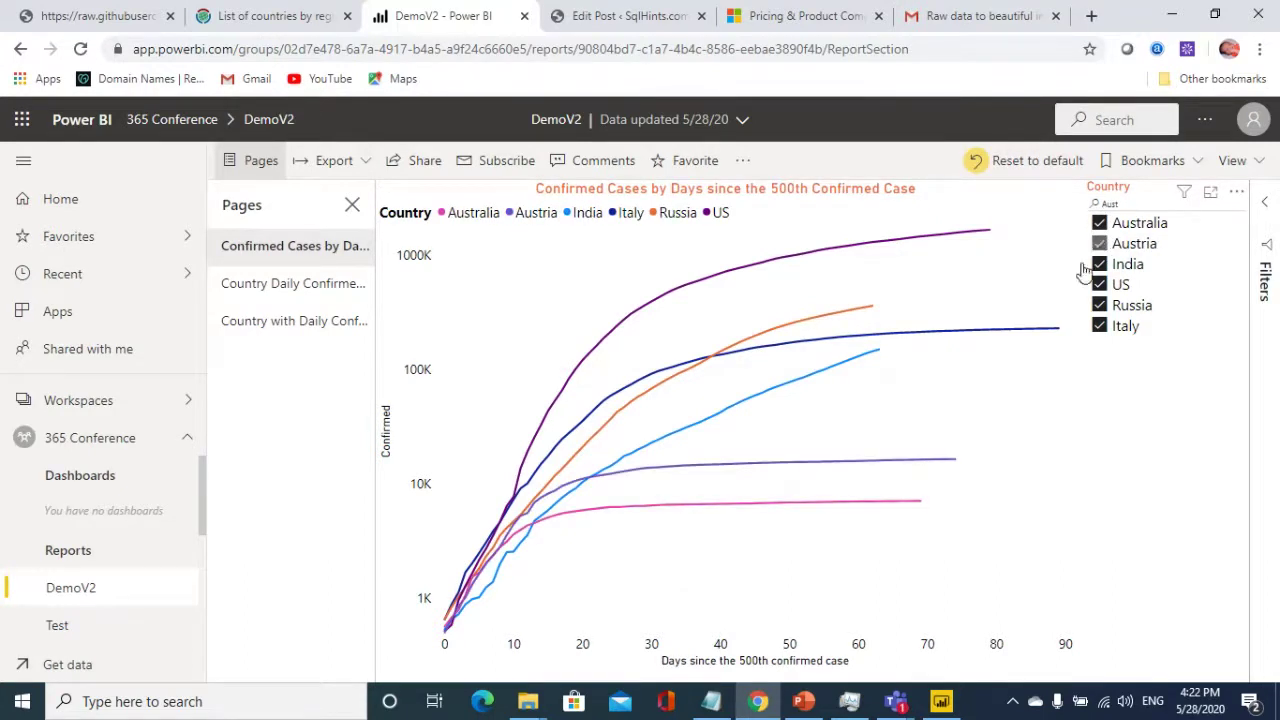
- On the Country Daily Confirmed Cases page, search the Country slicer for "us" and filter the chart to US only
{"action": "left_click", "coordinate": [308, 286]}
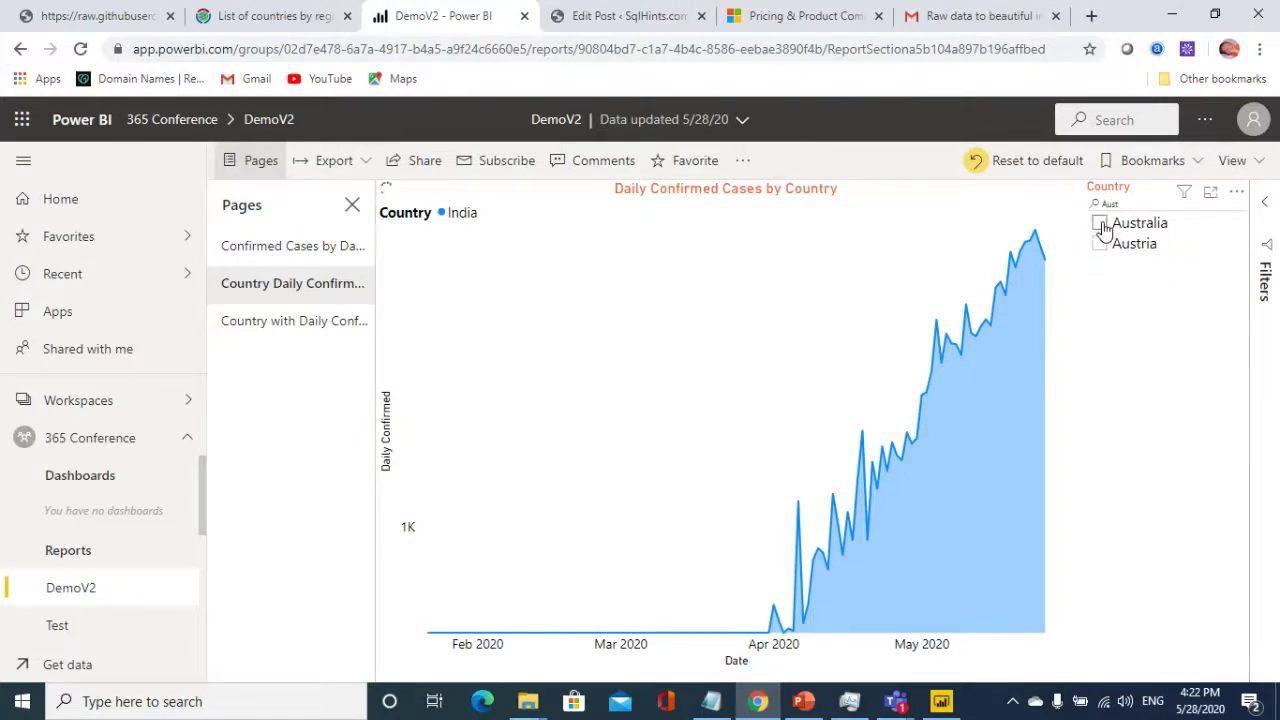
{"action": "left_click", "coordinate": [1101, 224]}
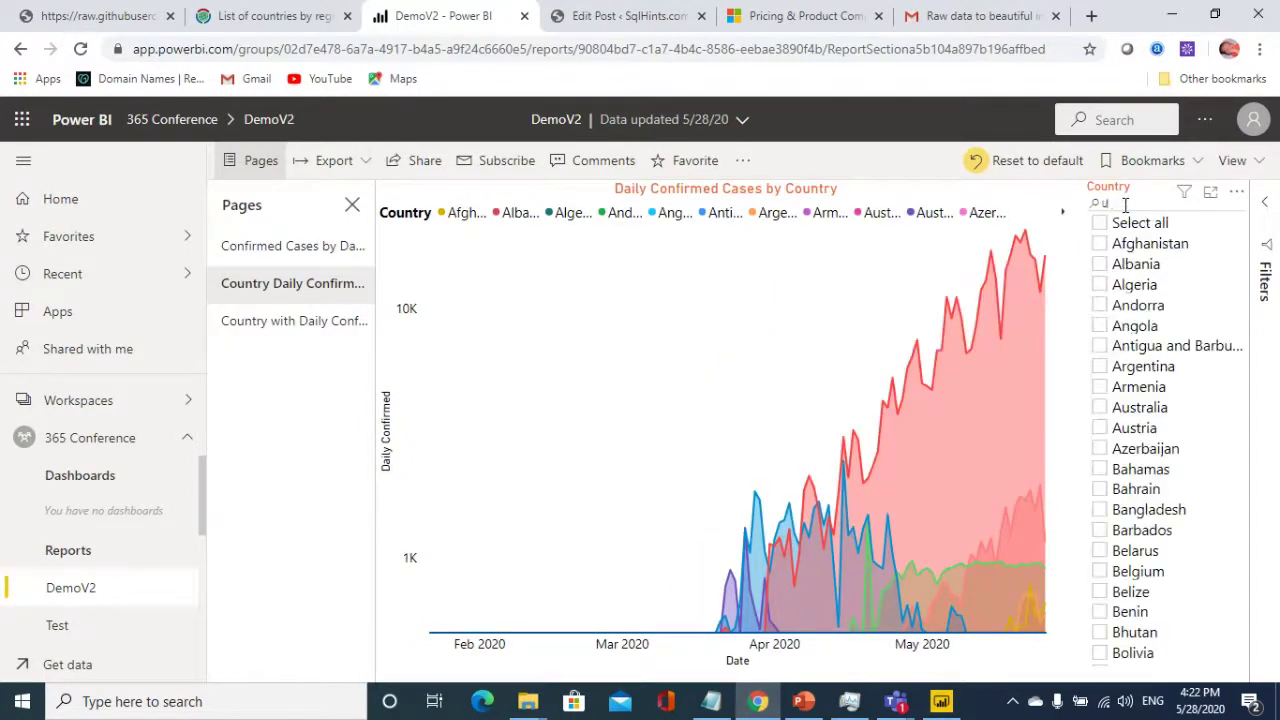
{"action": "type", "text": "us"}
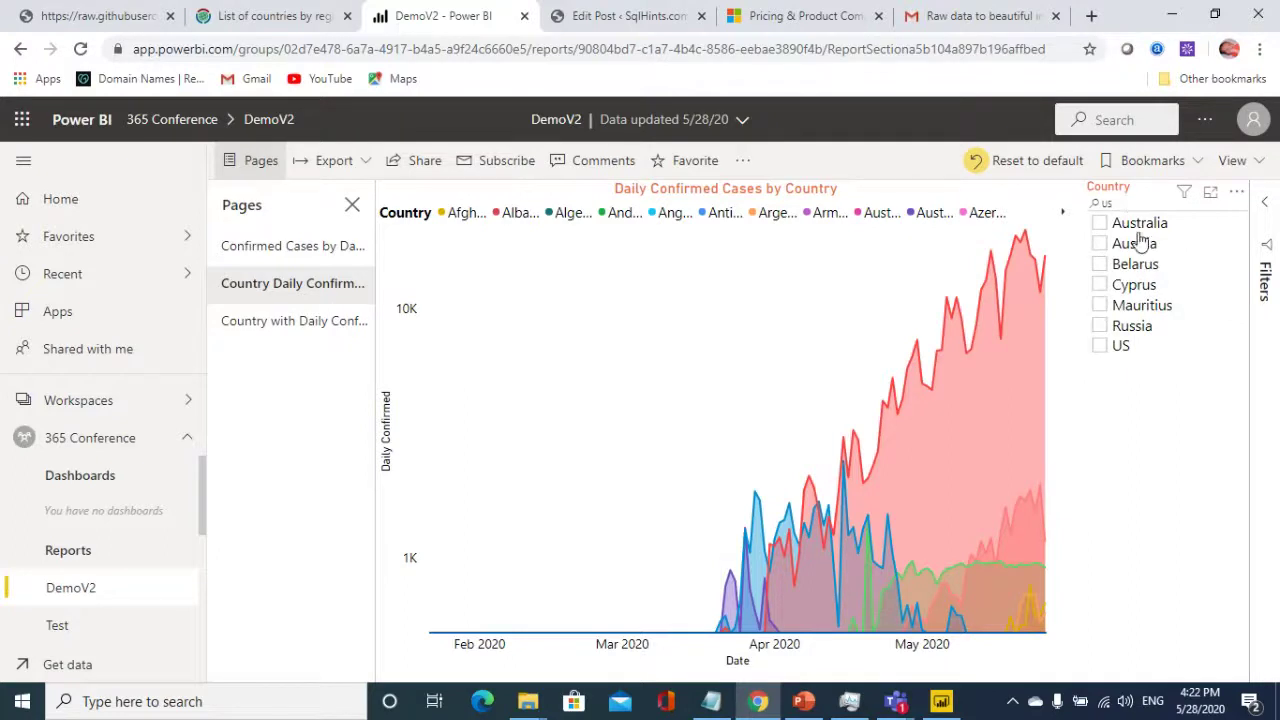
{"action": "left_click", "coordinate": [1100, 347]}
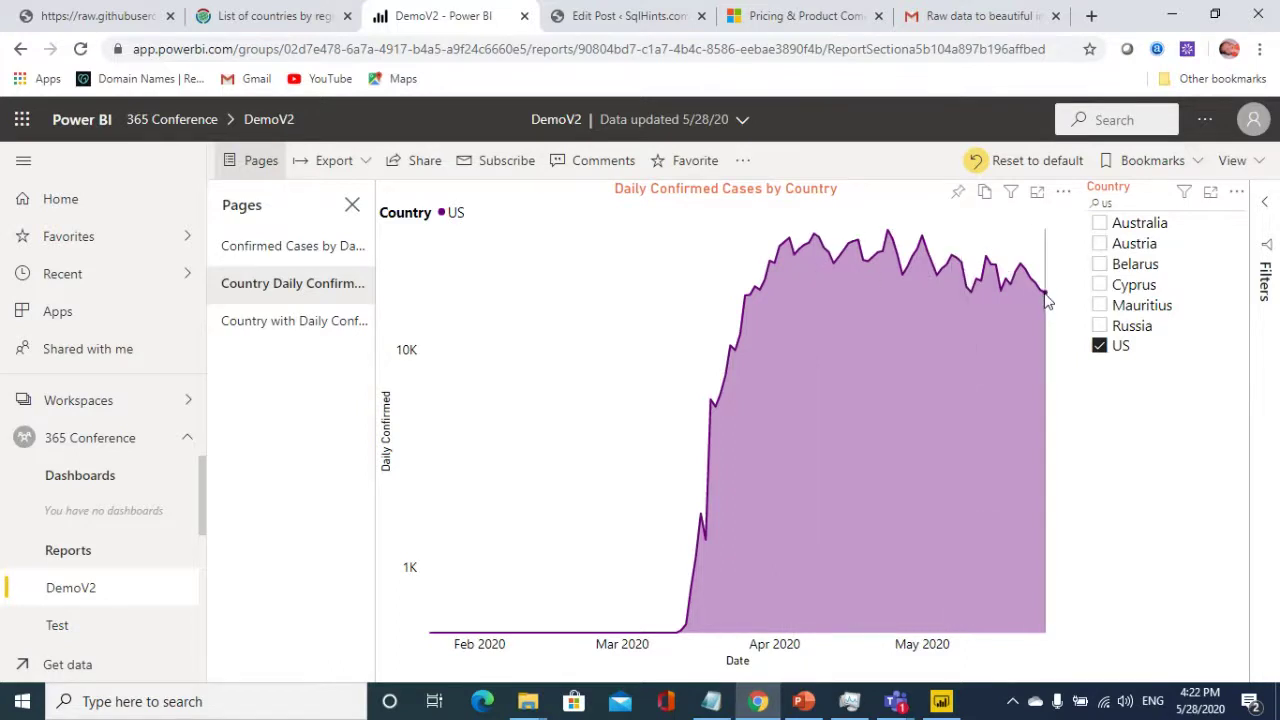
{"action": "mouse_move", "coordinate": [1046, 301]}
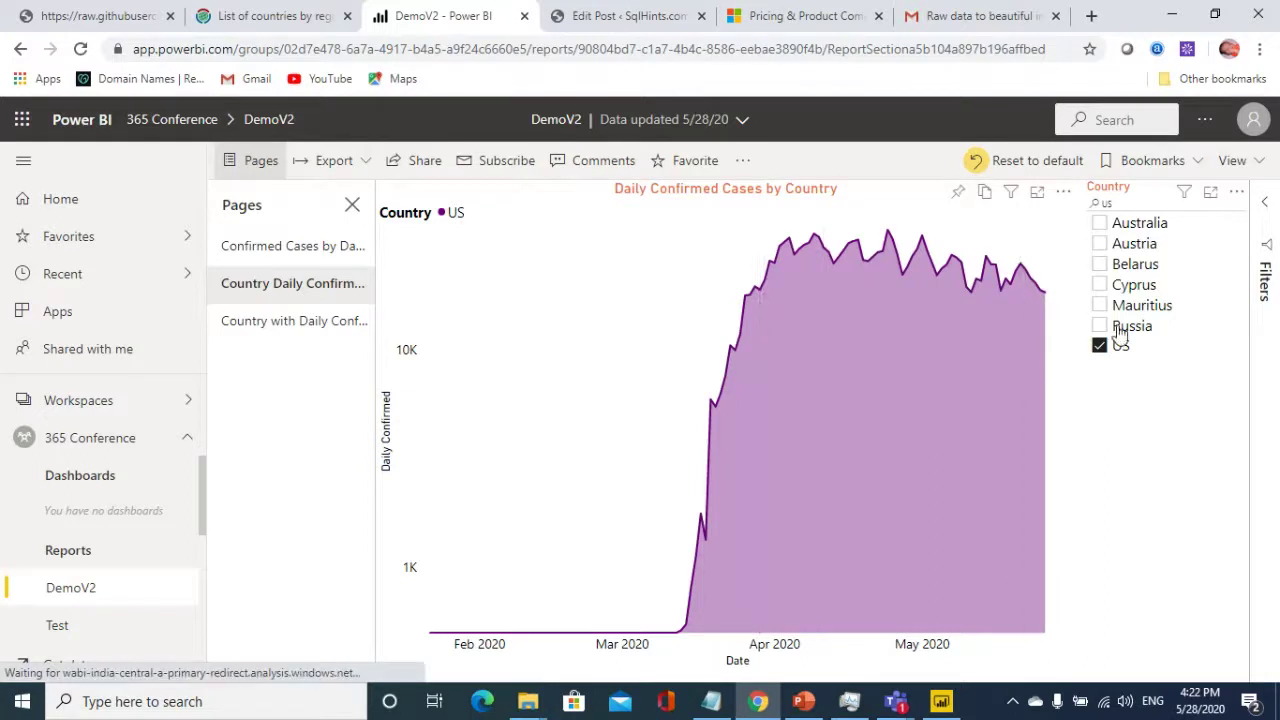
- On the page with daily confirmed, deaths and recovered cases per country, play the date animation and pause it at 3/25/2020
{"action": "left_click", "coordinate": [313, 328]}
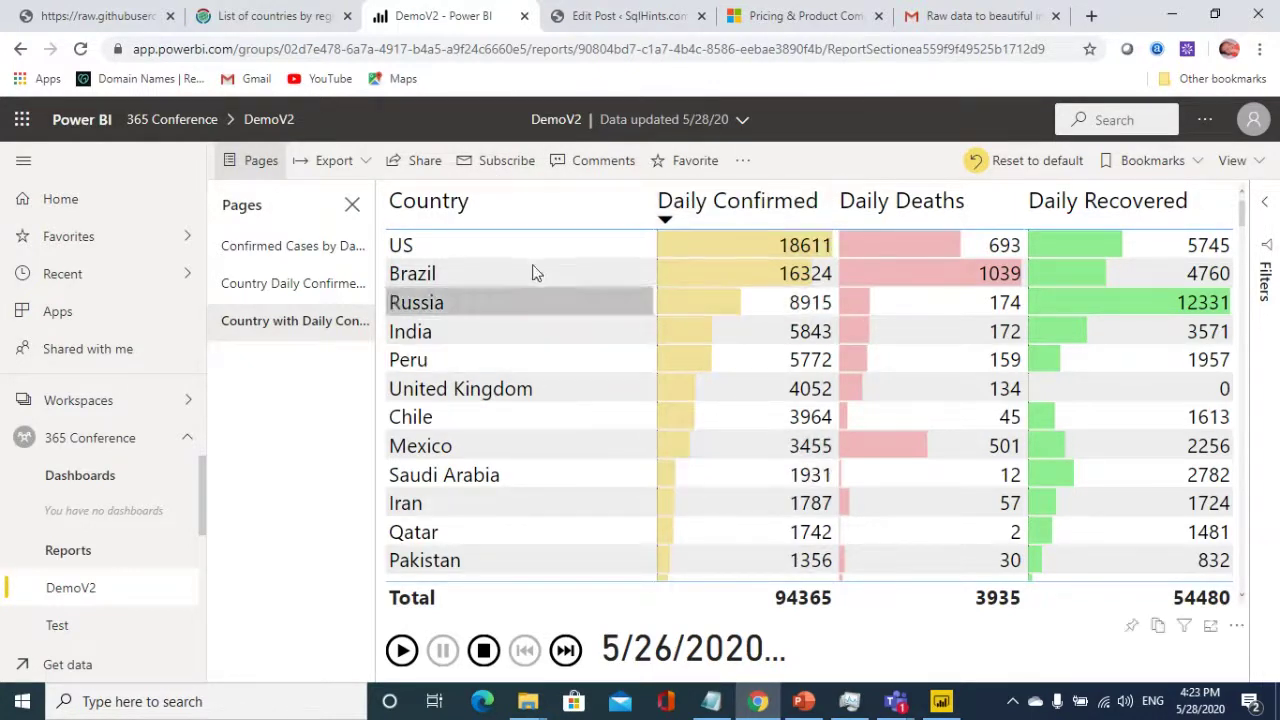
{"action": "left_click", "coordinate": [401, 651]}
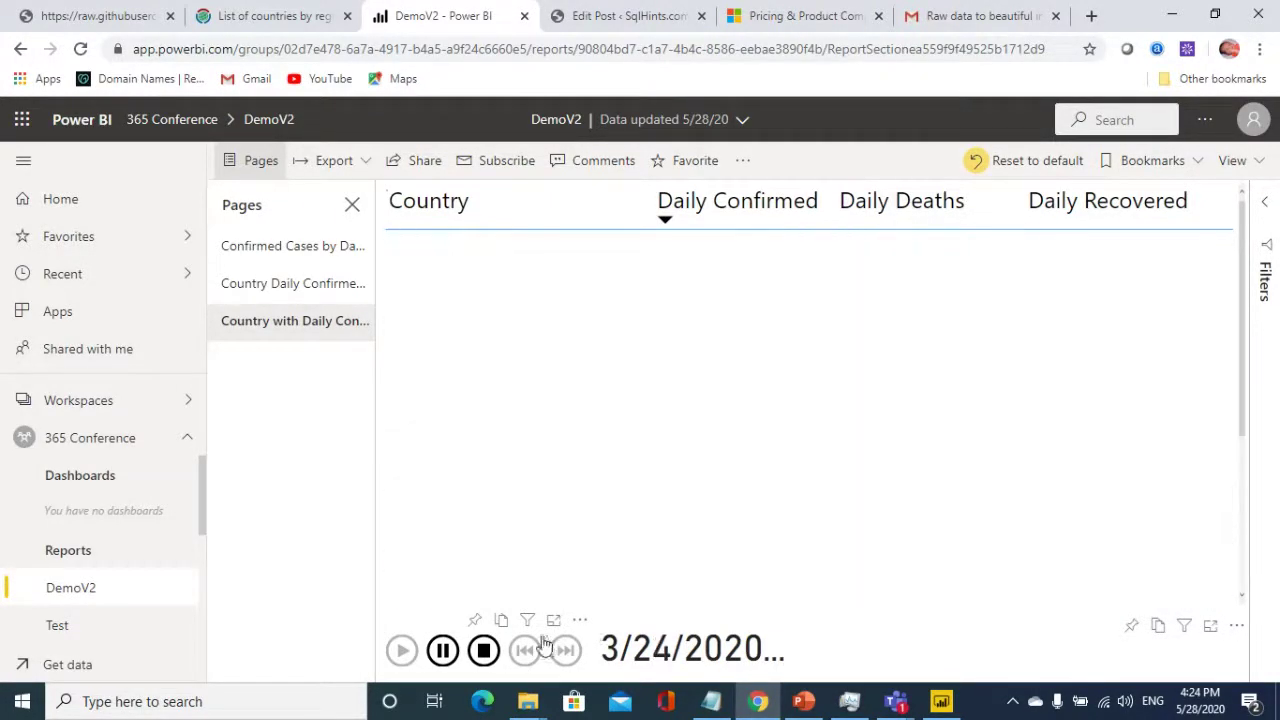
{"action": "left_click", "coordinate": [446, 651]}
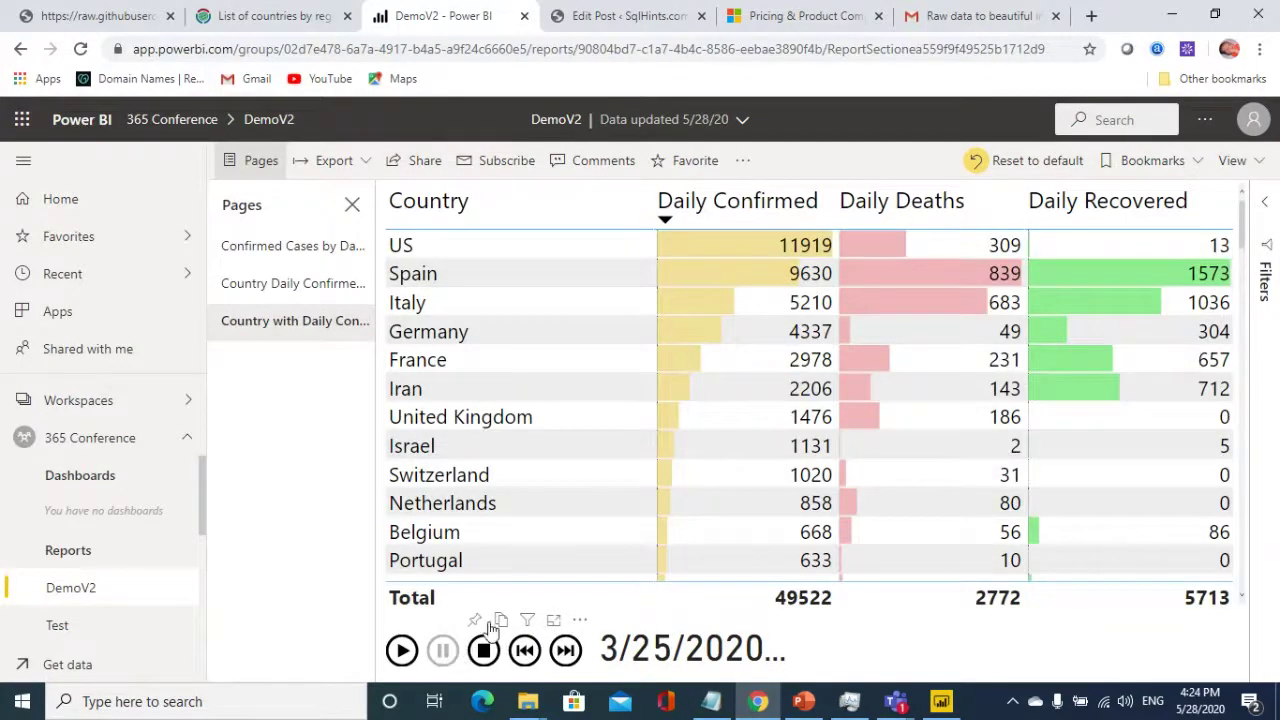
- Generate the DemoV2 report's secure embed code for a website or portal and copy its HTML iframe code
{"action": "left_click", "coordinate": [740, 168]}
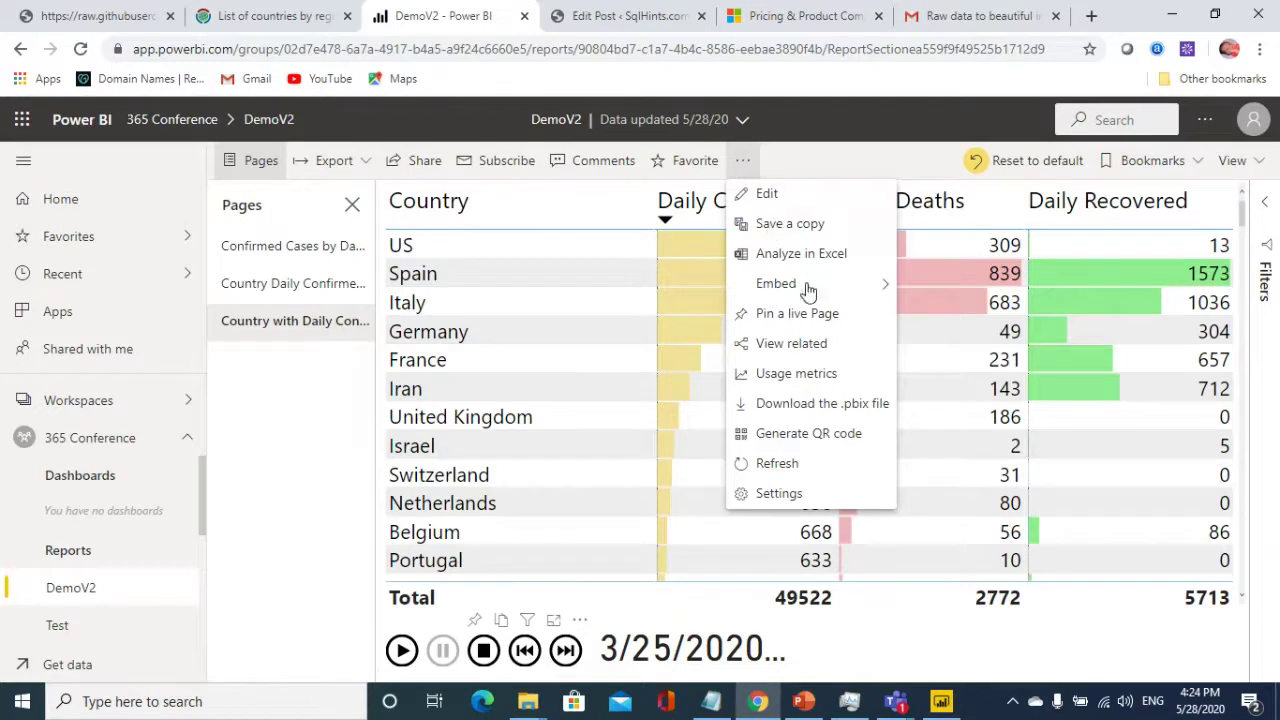
{"action": "mouse_move", "coordinate": [813, 290]}
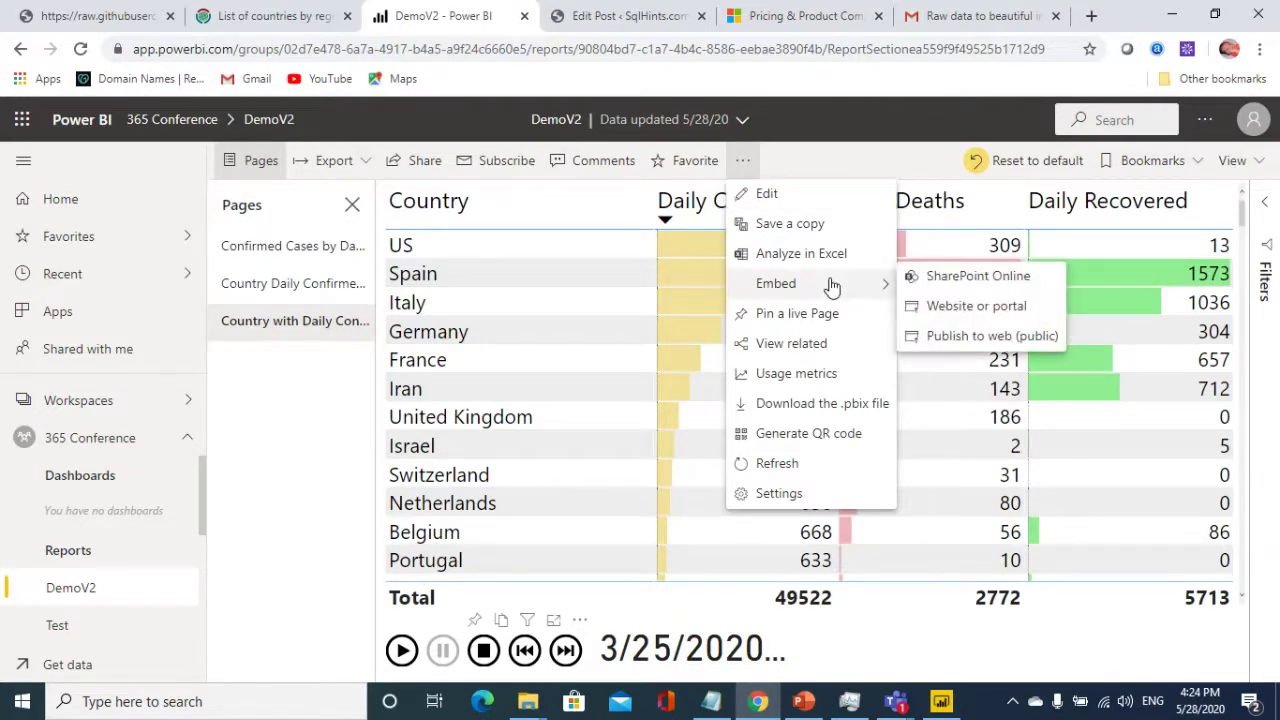
{"action": "left_click", "coordinate": [952, 307]}
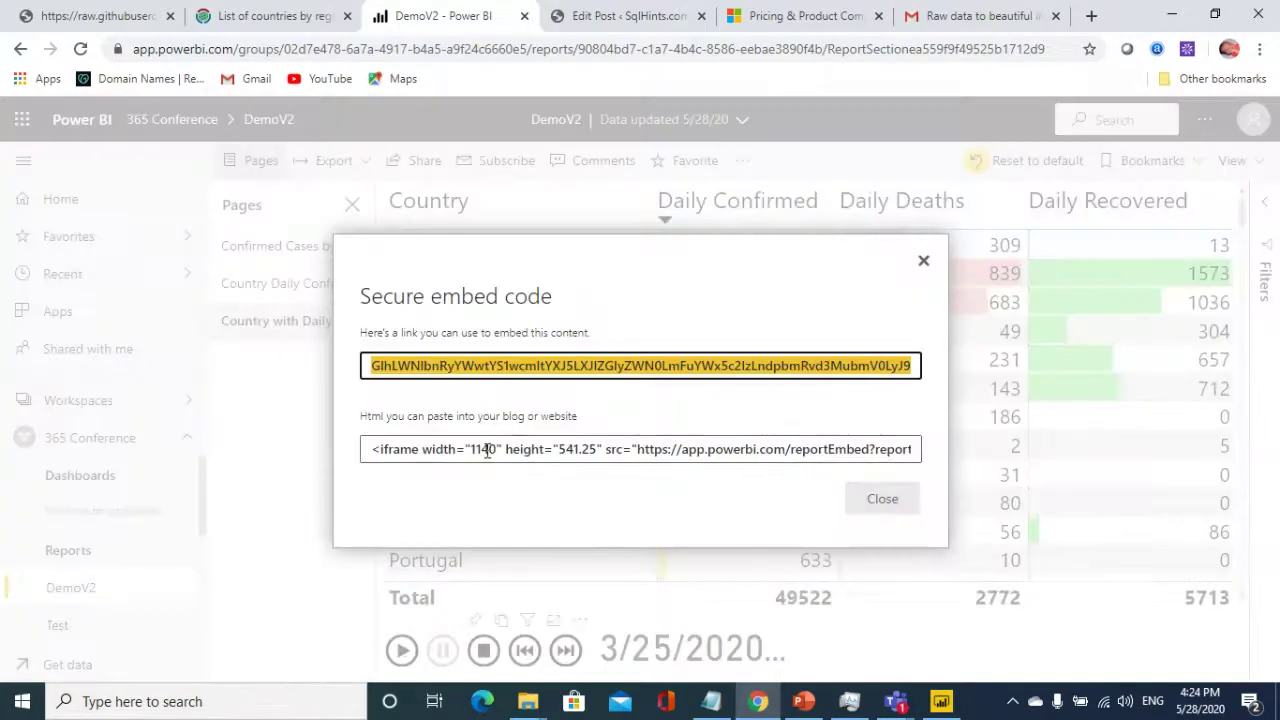
{"action": "left_click", "coordinate": [489, 449]}
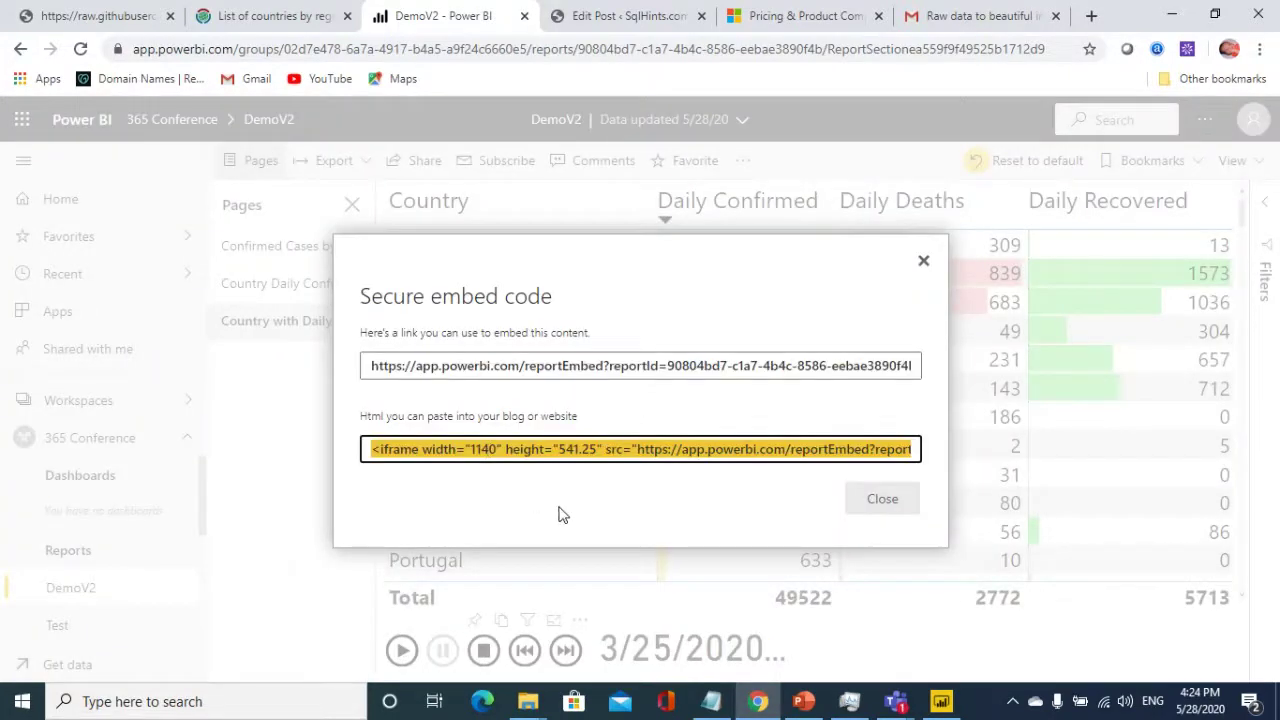
{"action": "right_click", "coordinate": [550, 449]}
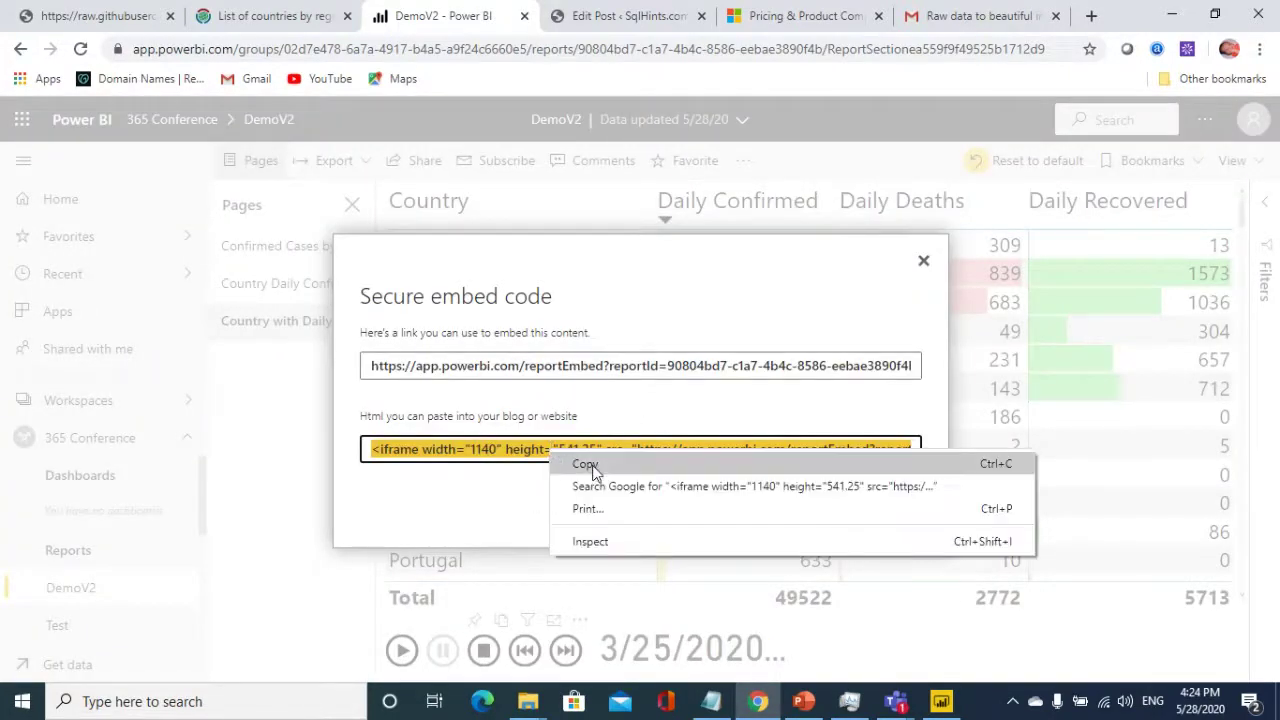
{"action": "left_click", "coordinate": [597, 470]}
- Switch to the WordPress editor and paste the iframe code into the body of the Microsoft 365 Virtual Marathon post
{"action": "left_click", "coordinate": [633, 20]}
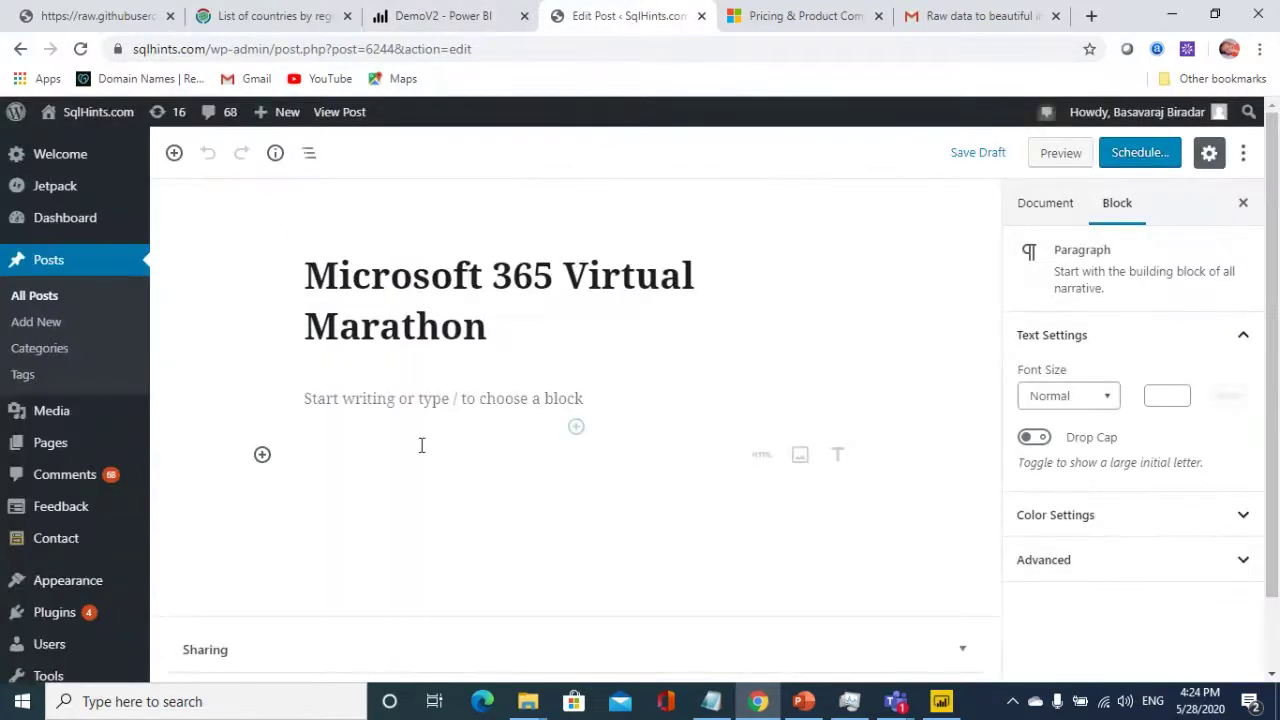
{"action": "right_click", "coordinate": [404, 447]}
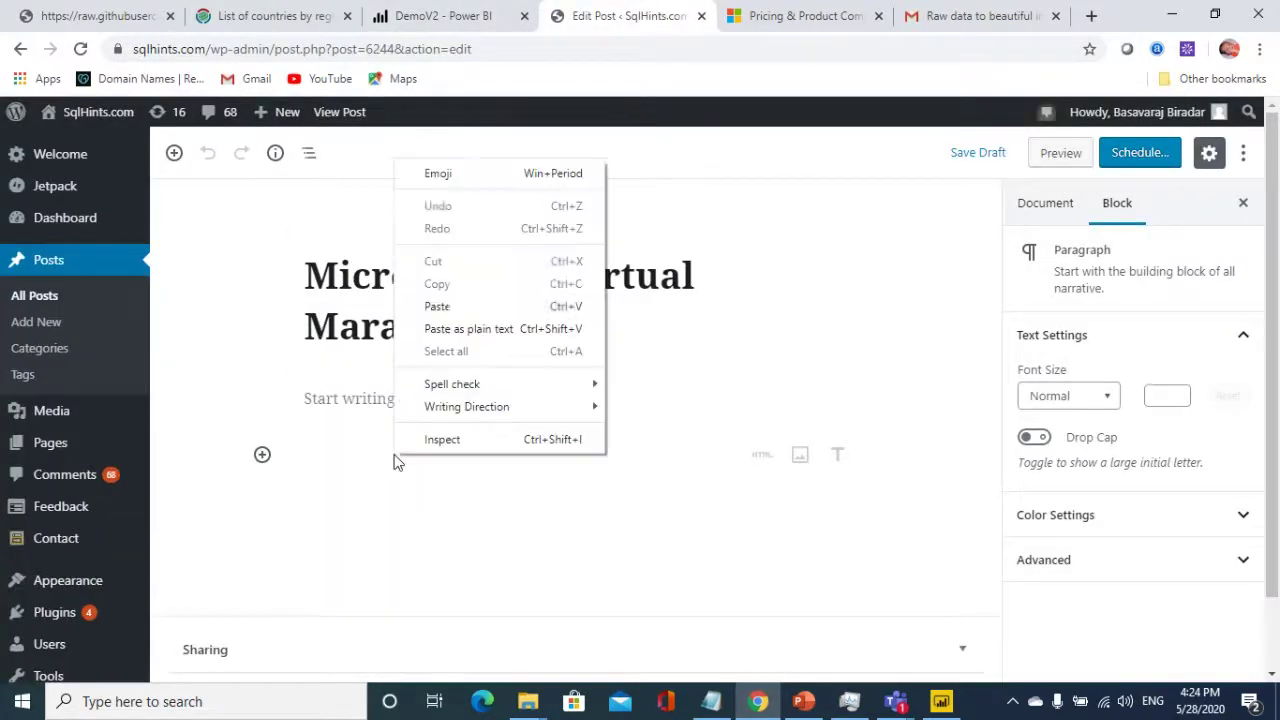
{"action": "left_click", "coordinate": [449, 305]}
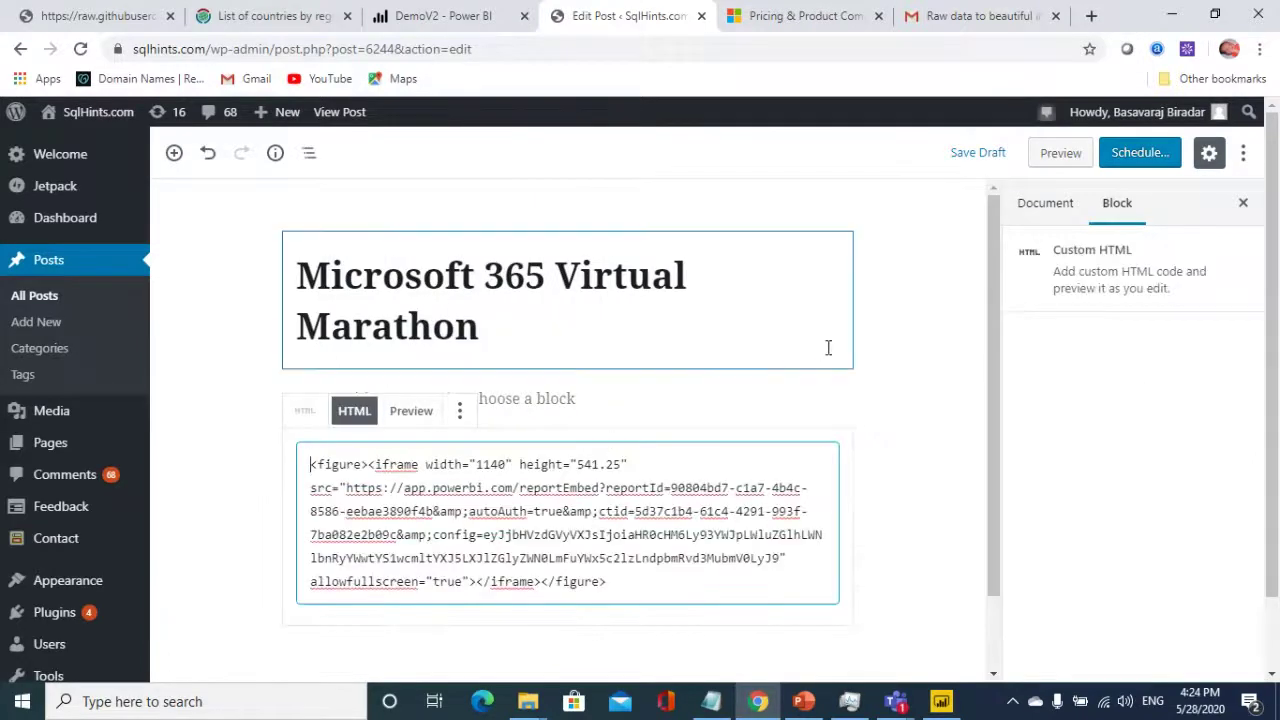
{"action": "left_click", "coordinate": [918, 366]}
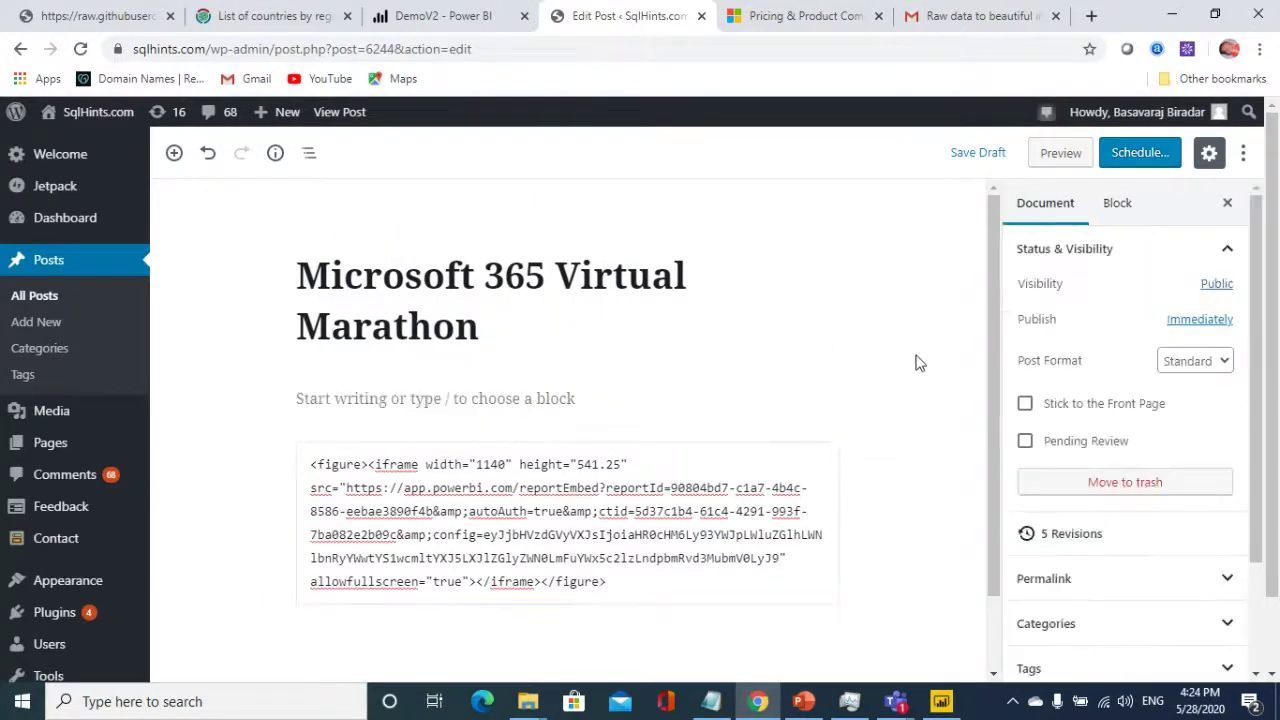
- Preview the Microsoft 365 Virtual Marathon post and examine the embedded report and its page tabs
{"action": "left_click", "coordinate": [1052, 158]}
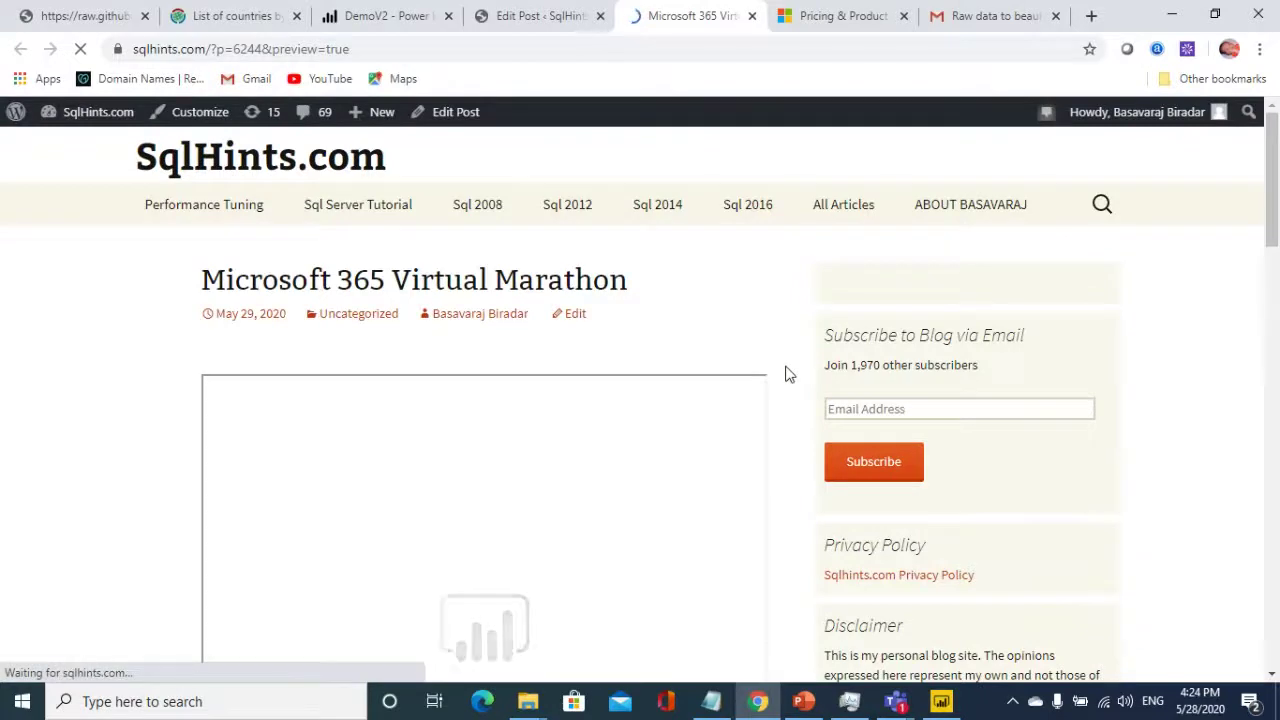
{"action": "scroll", "coordinate": [786, 374], "scroll_direction": "down", "scroll_amount": 1}
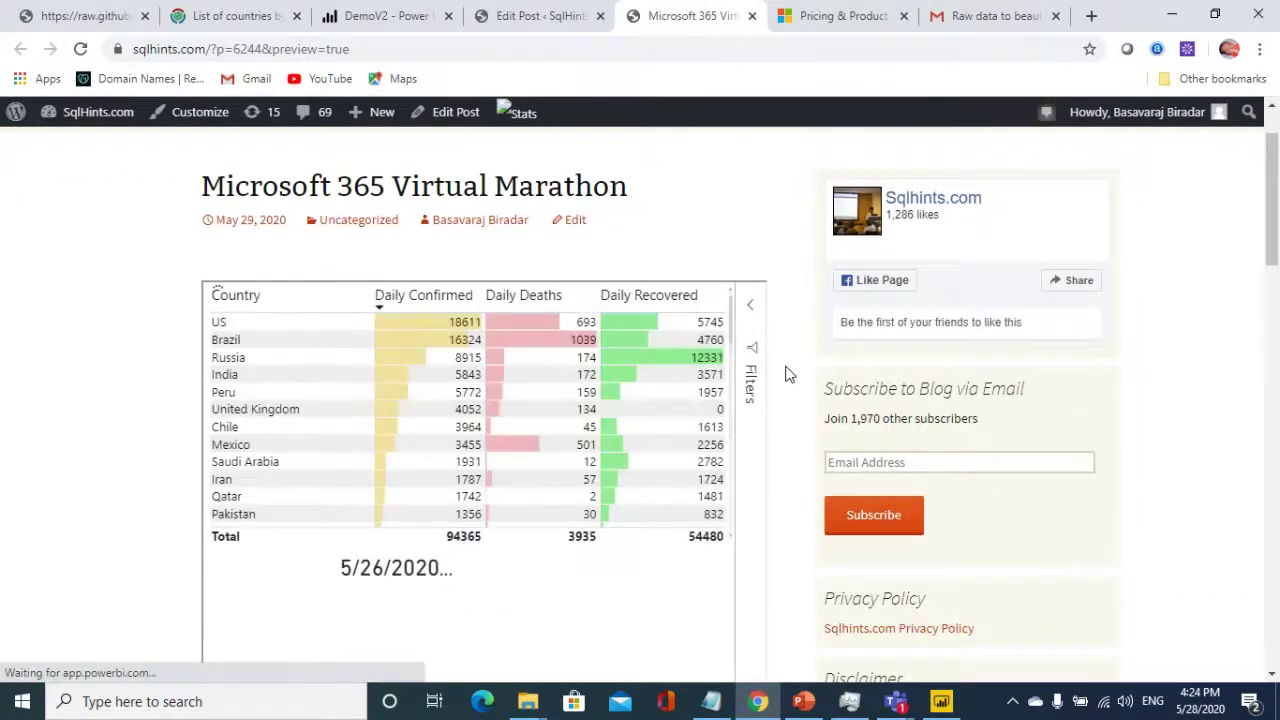
{"action": "scroll", "coordinate": [786, 374], "scroll_direction": "down", "scroll_amount": 2}
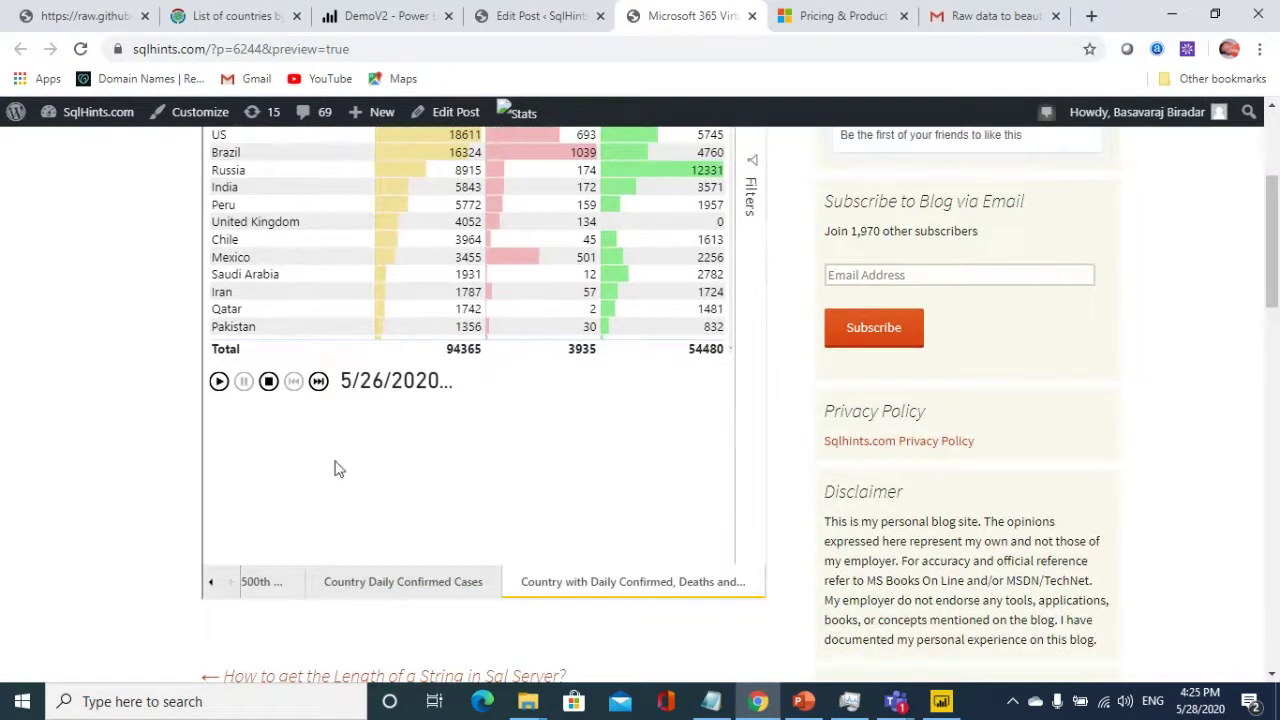
{"action": "left_click", "coordinate": [211, 586]}
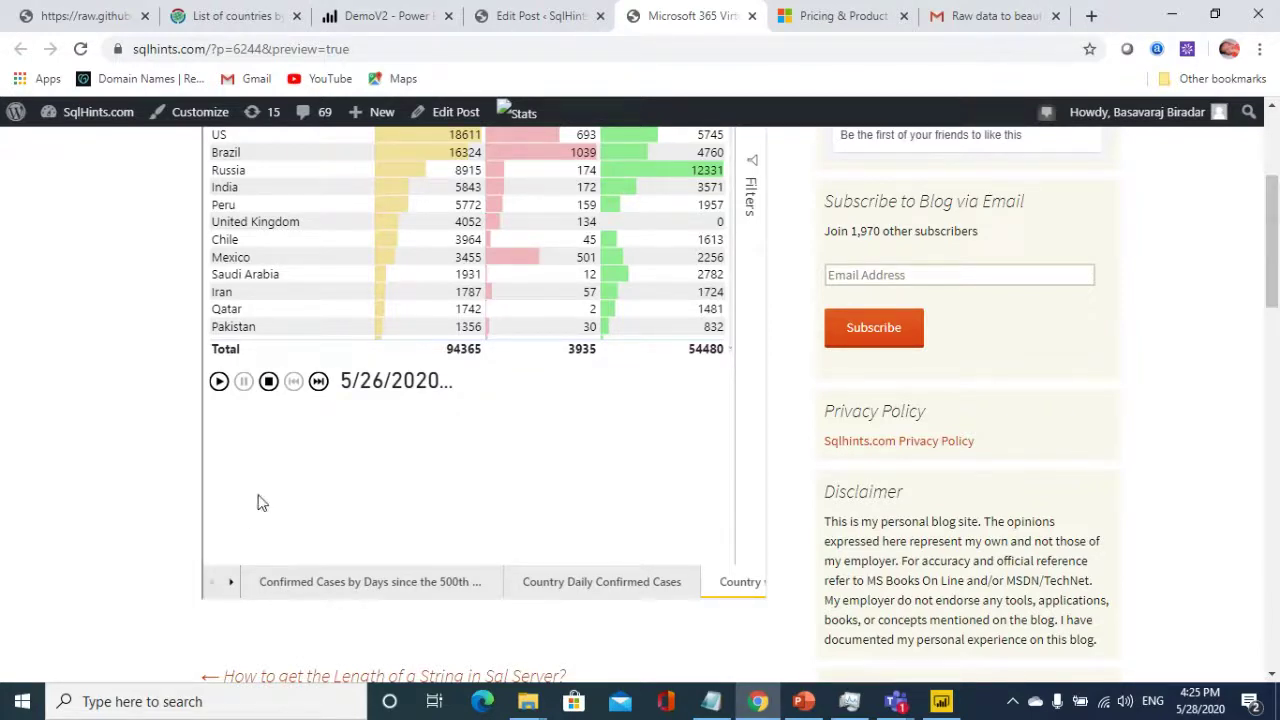
{"action": "scroll", "coordinate": [143, 491], "scroll_direction": "up", "scroll_amount": 2}
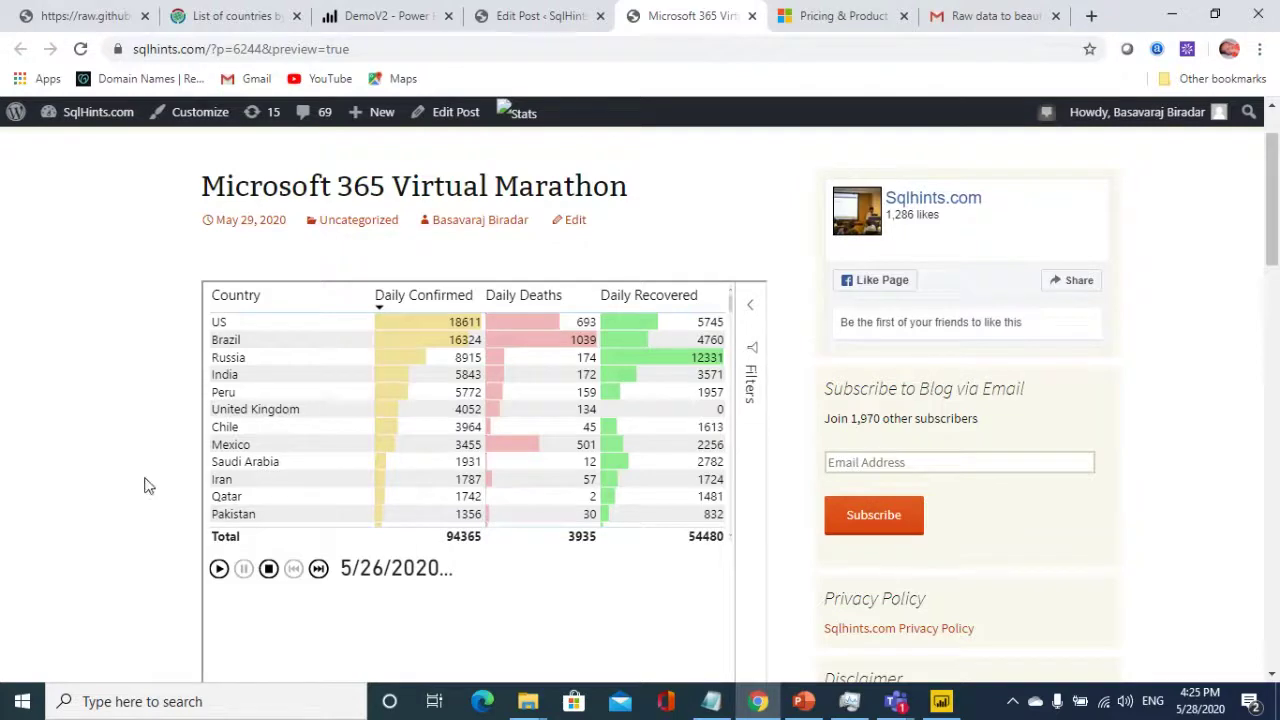
- Switch to the PowerPoint presentation, start the slide show from slide 10 and advance to the closing thank-you slide
{"action": "mouse_move", "coordinate": [893, 705]}
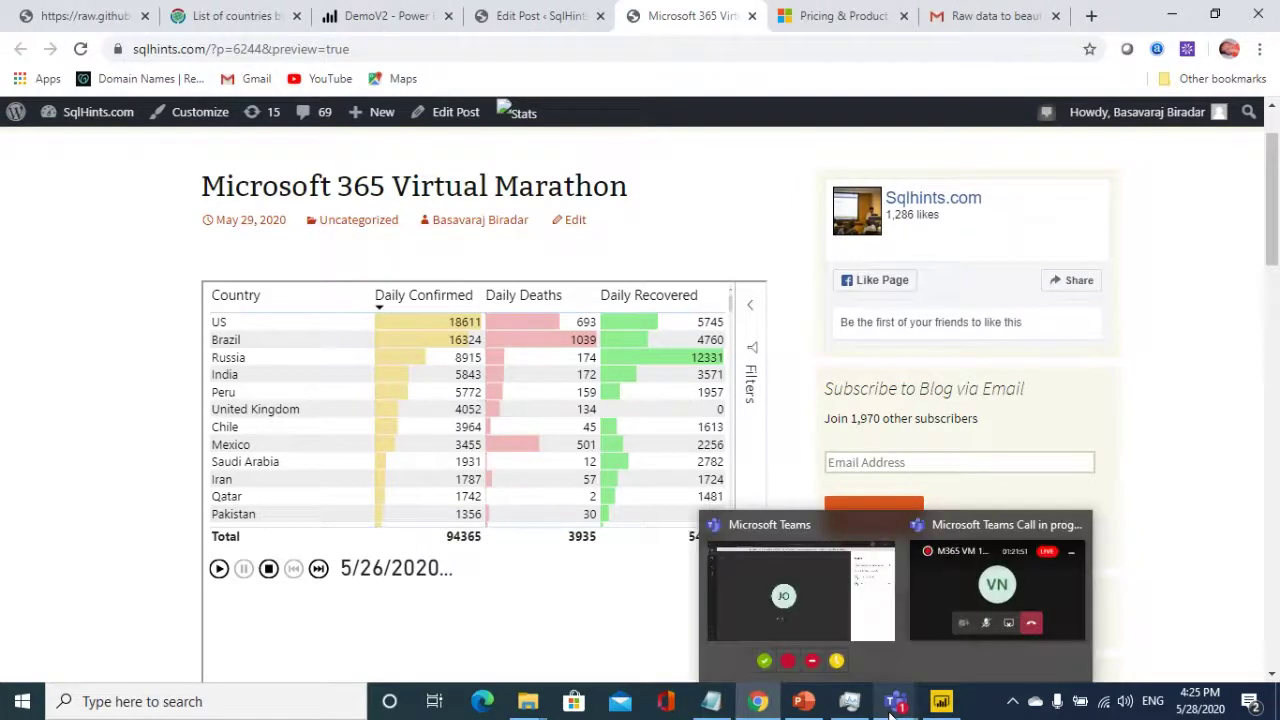
{"action": "left_click", "coordinate": [812, 703]}
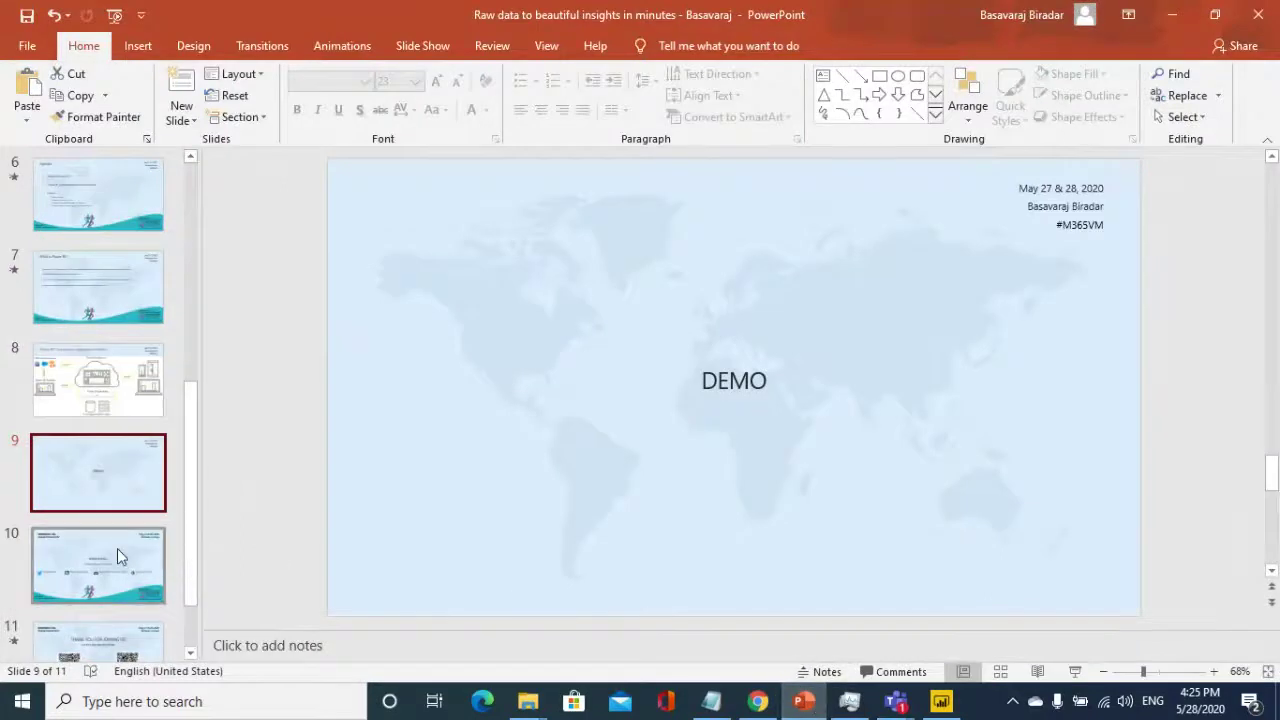
{"action": "left_click", "coordinate": [117, 555]}
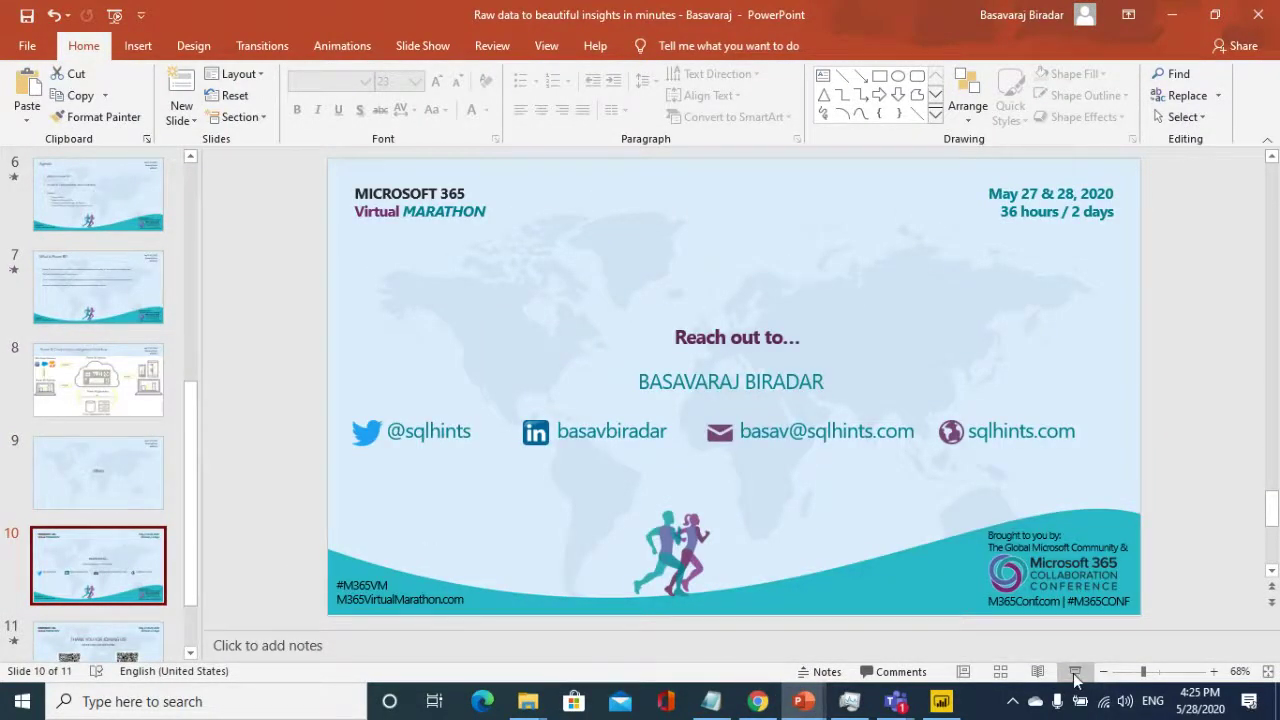
{"action": "left_click", "coordinate": [1075, 675]}
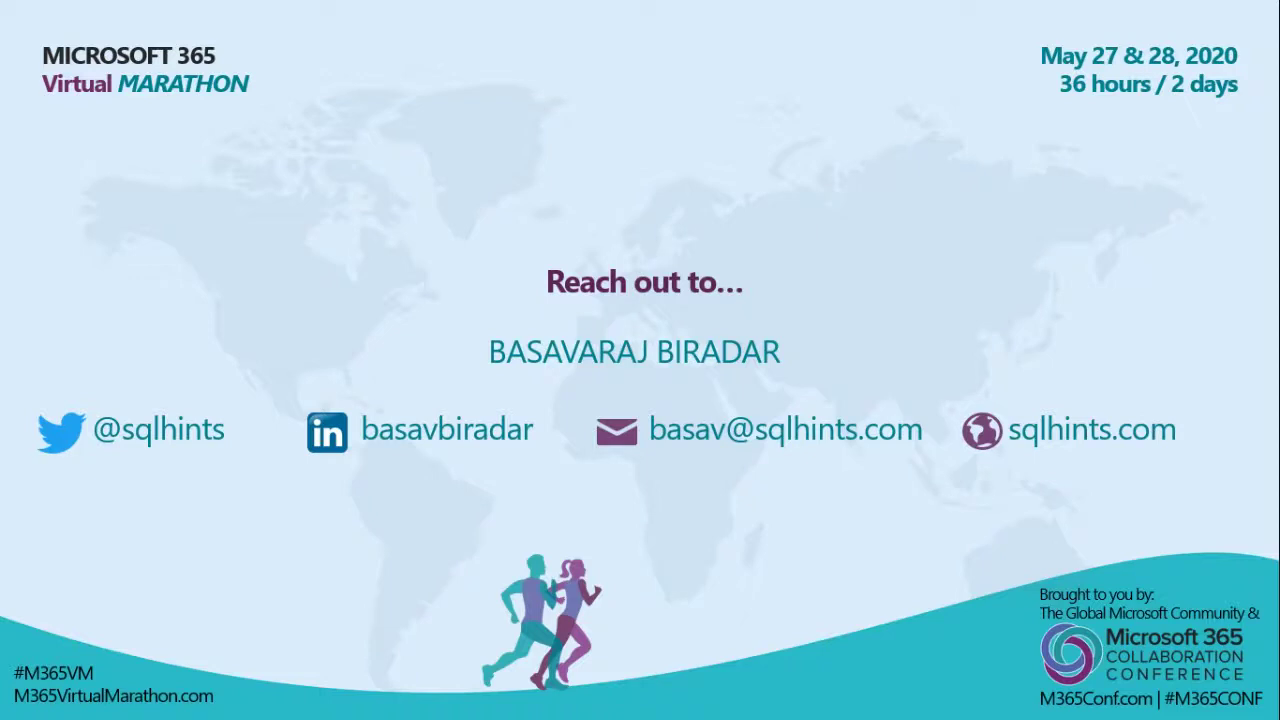
{"action": "key", "text": "Right"}
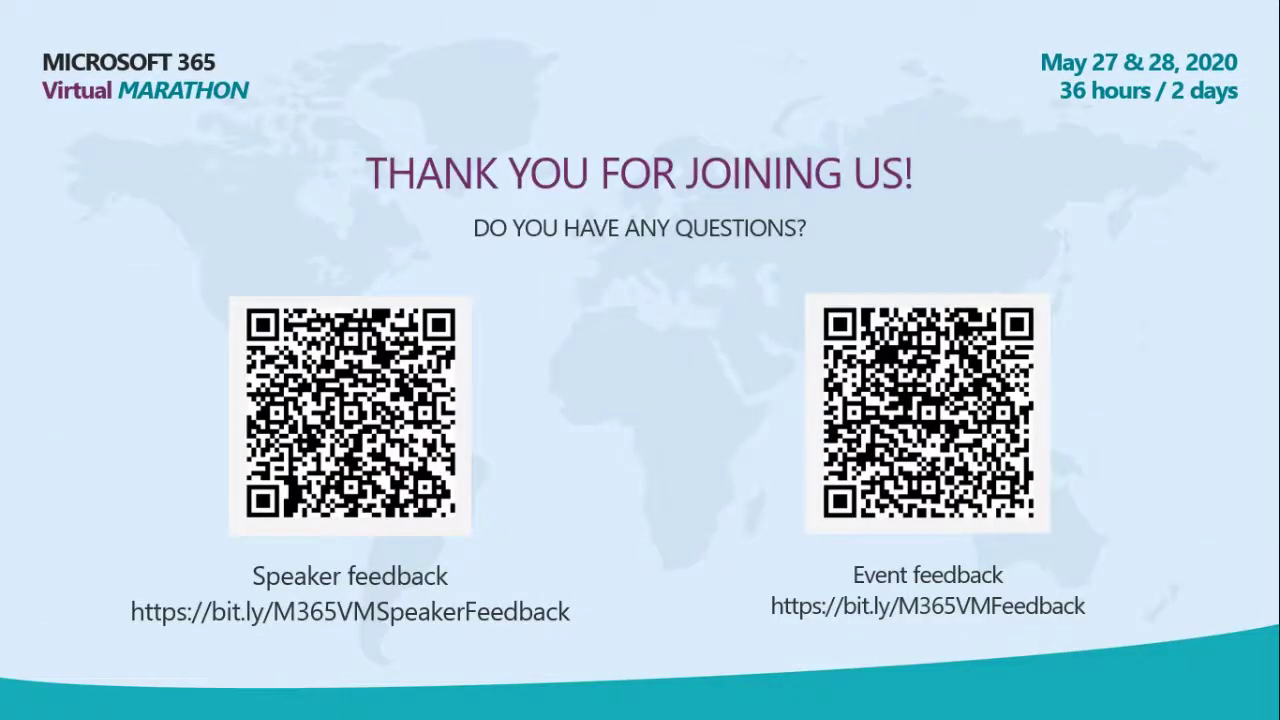